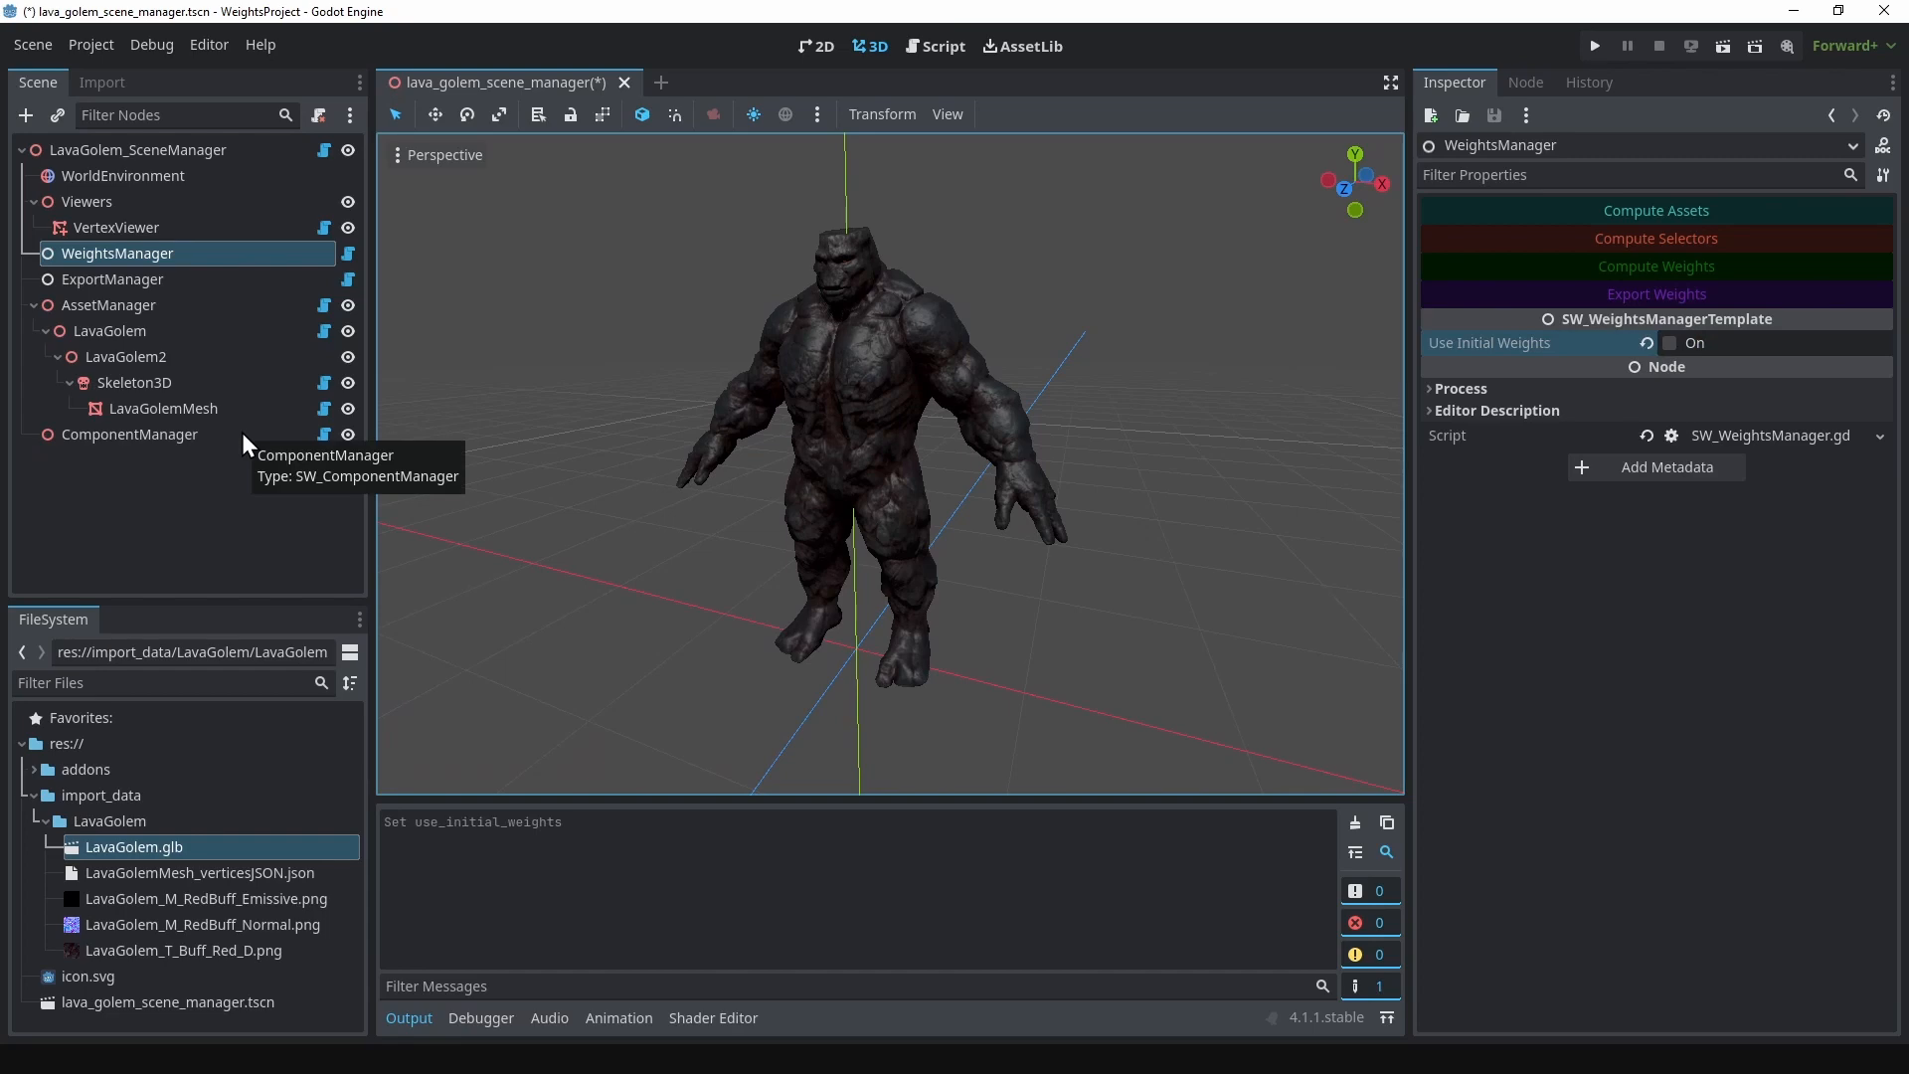
Step: Switch the 3D viewport to Display Wireframe so the golem's skeleton shows through the mesh
left_click(407, 155)
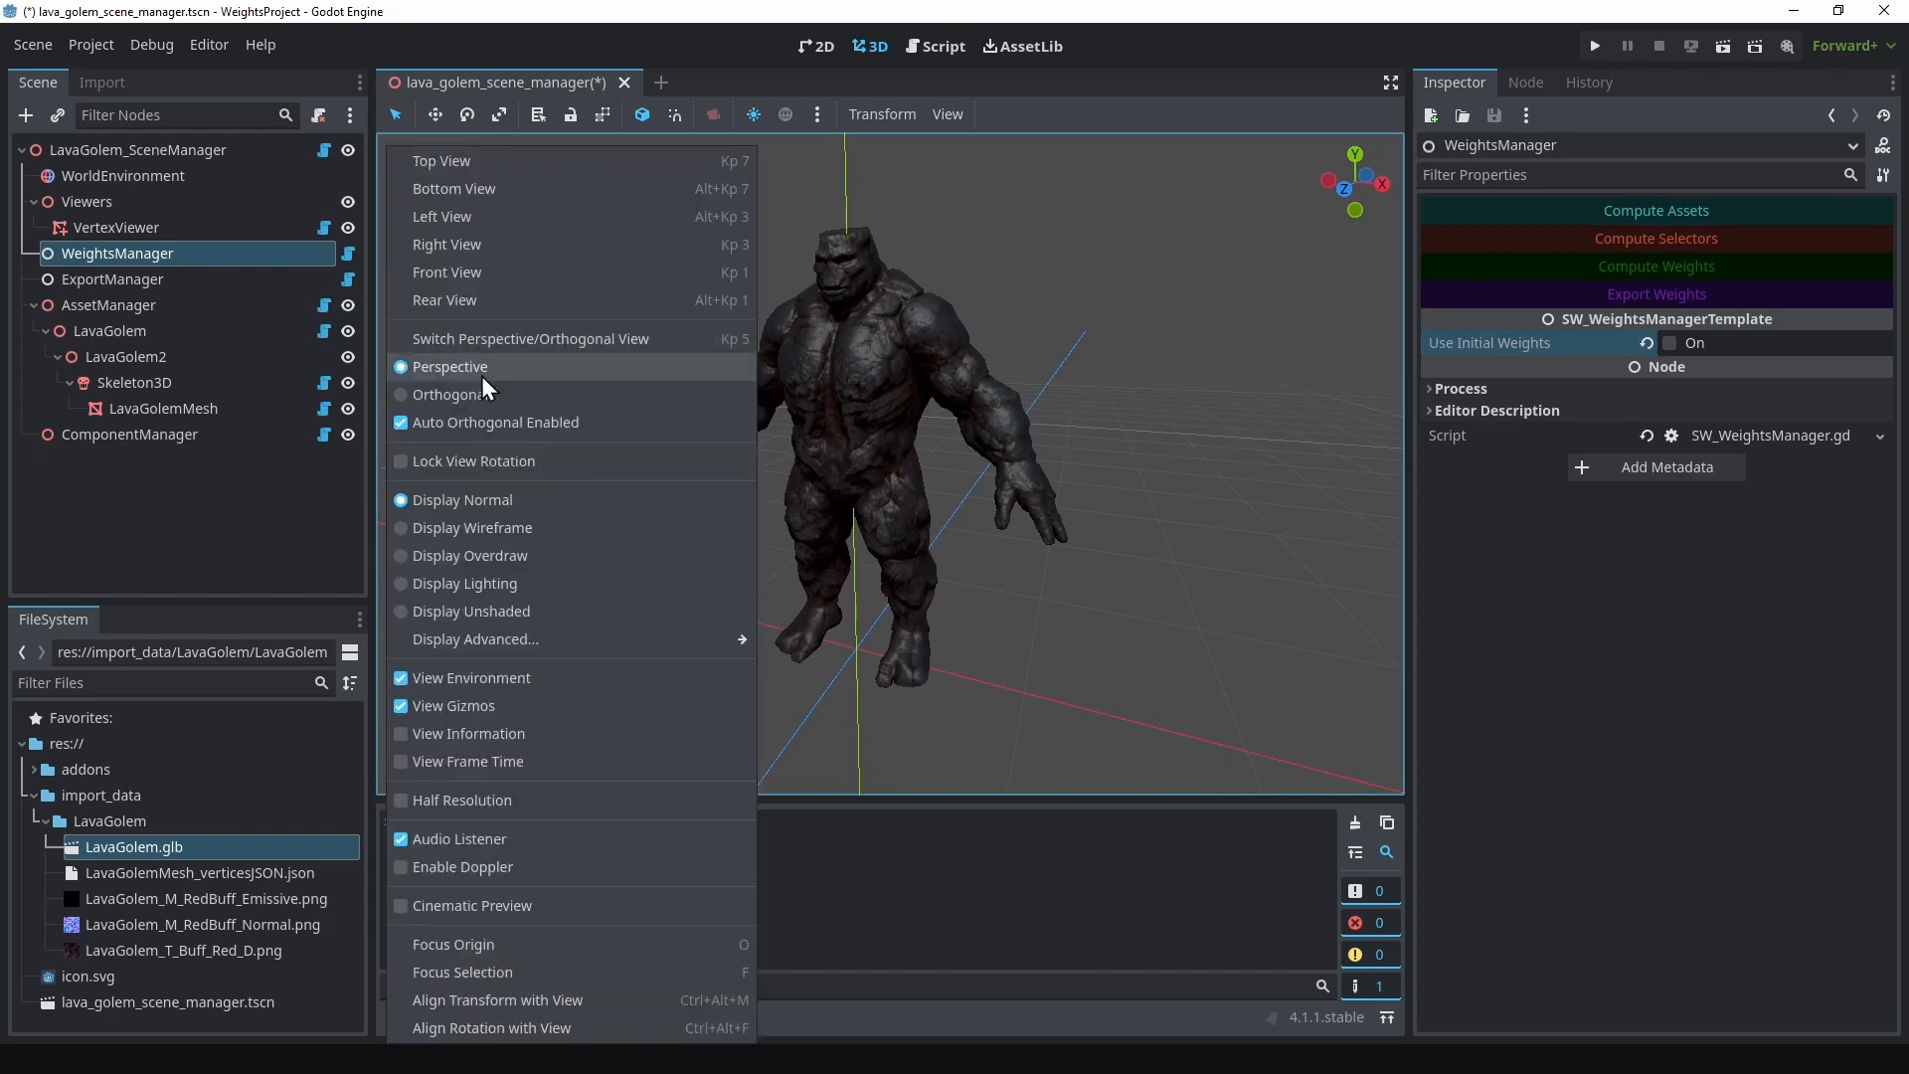
left_click(511, 533)
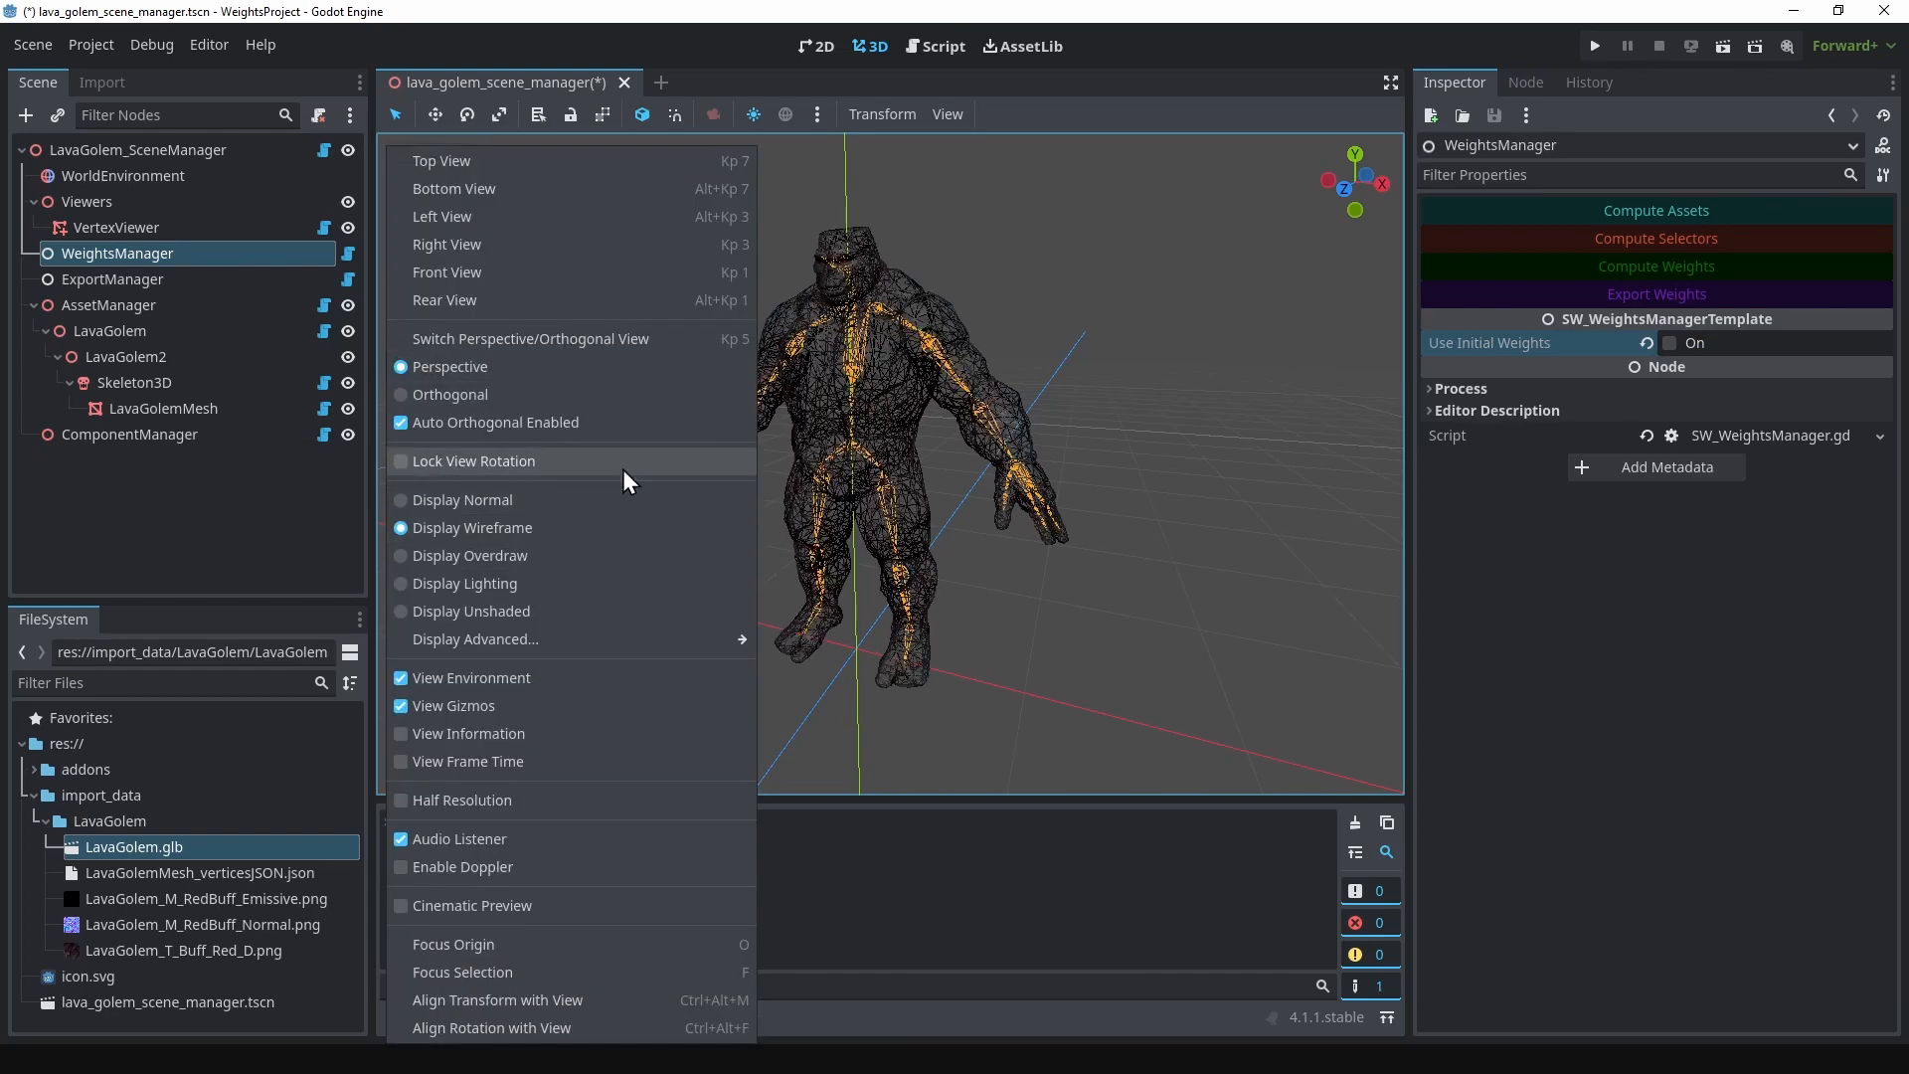
left_click(977, 234)
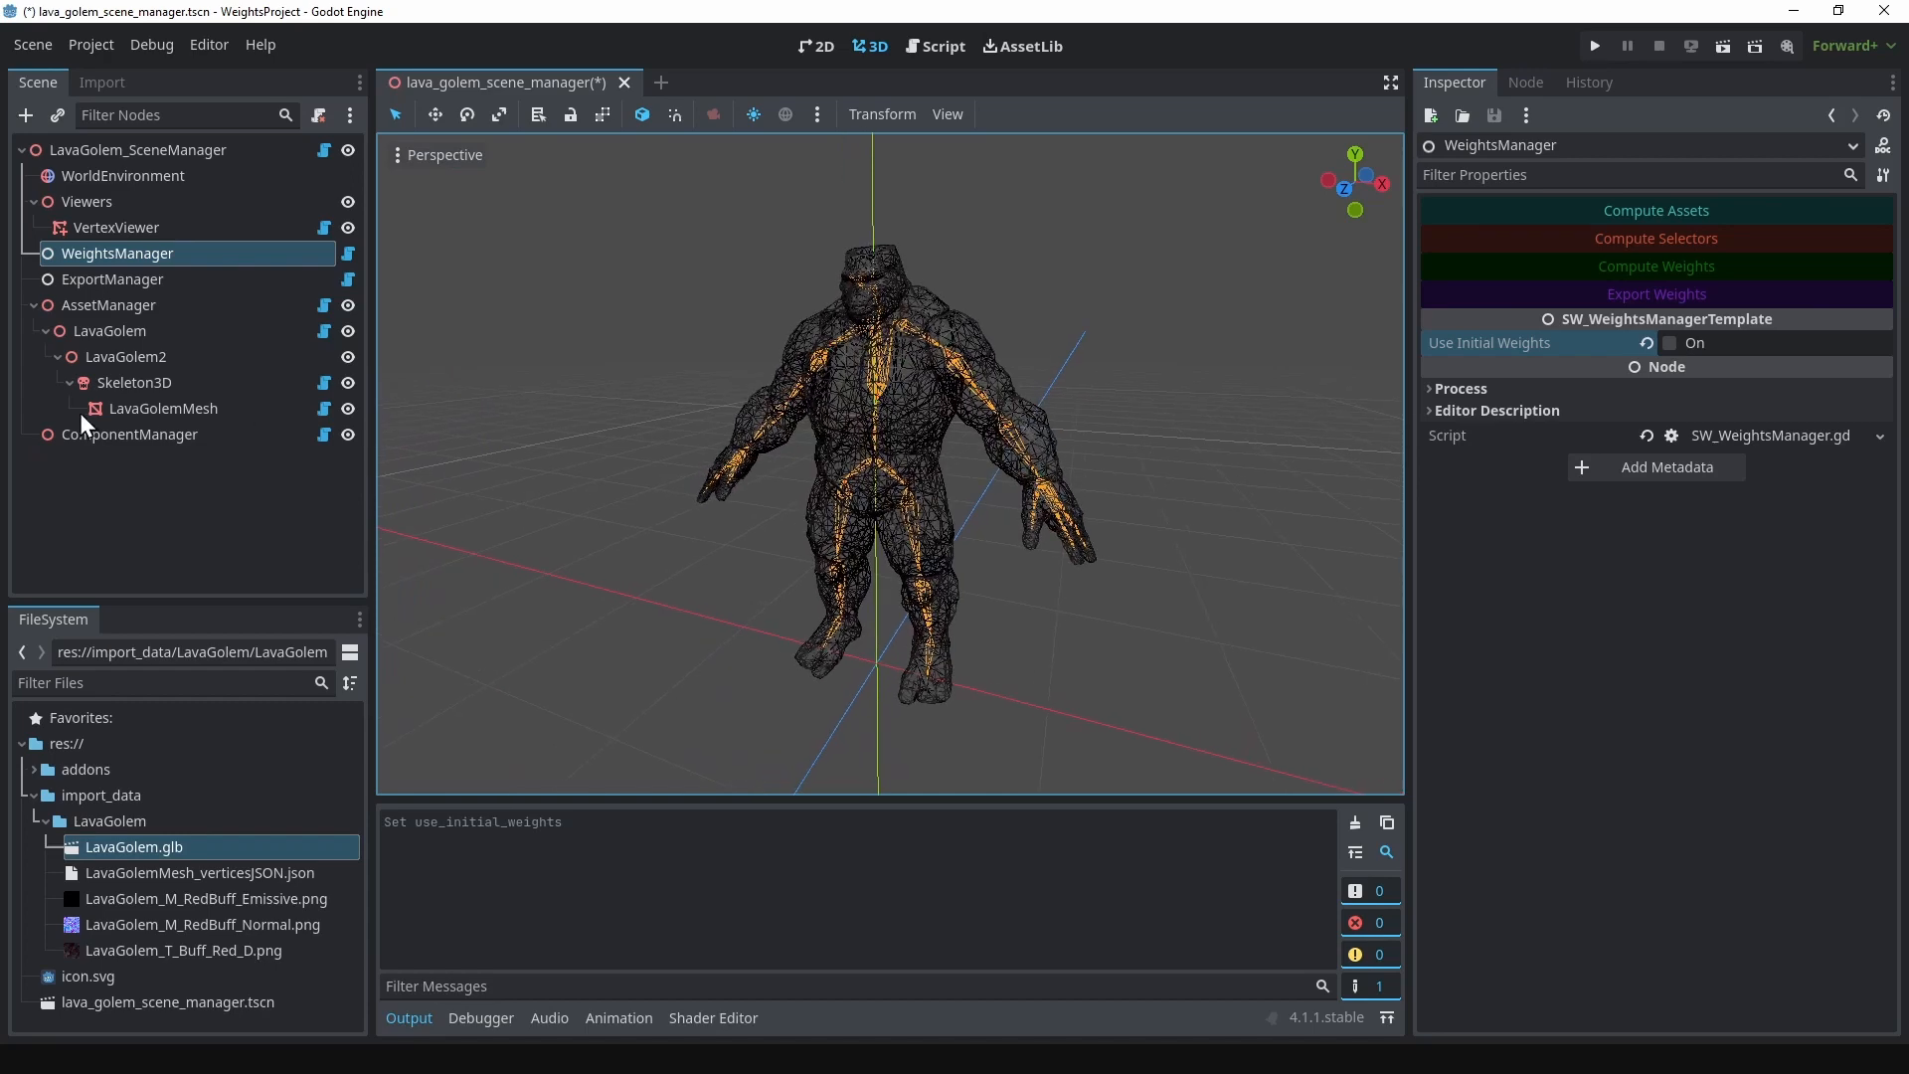
Step: Add an SW_AddStep node as a child of ComponentManager
right_click(147, 436)
left_click(207, 384)
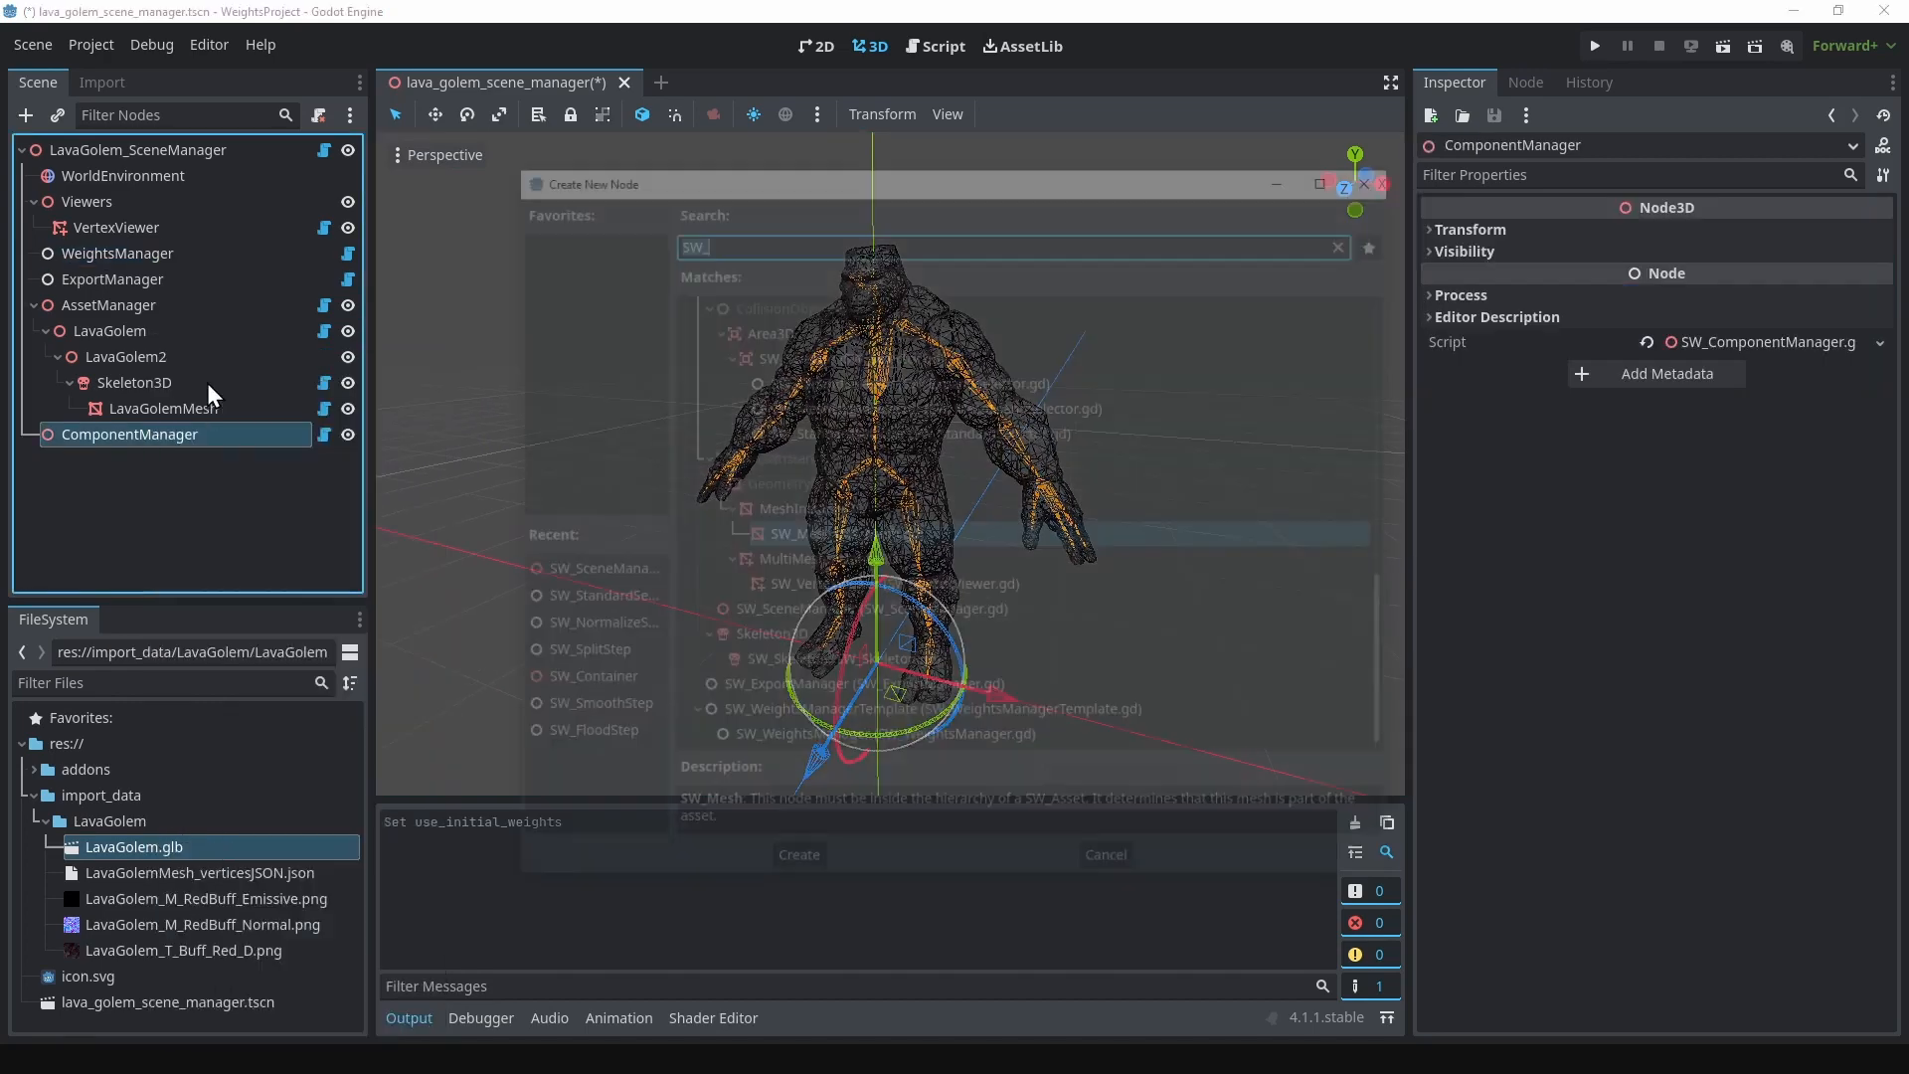
scroll(893, 421, "up", 10)
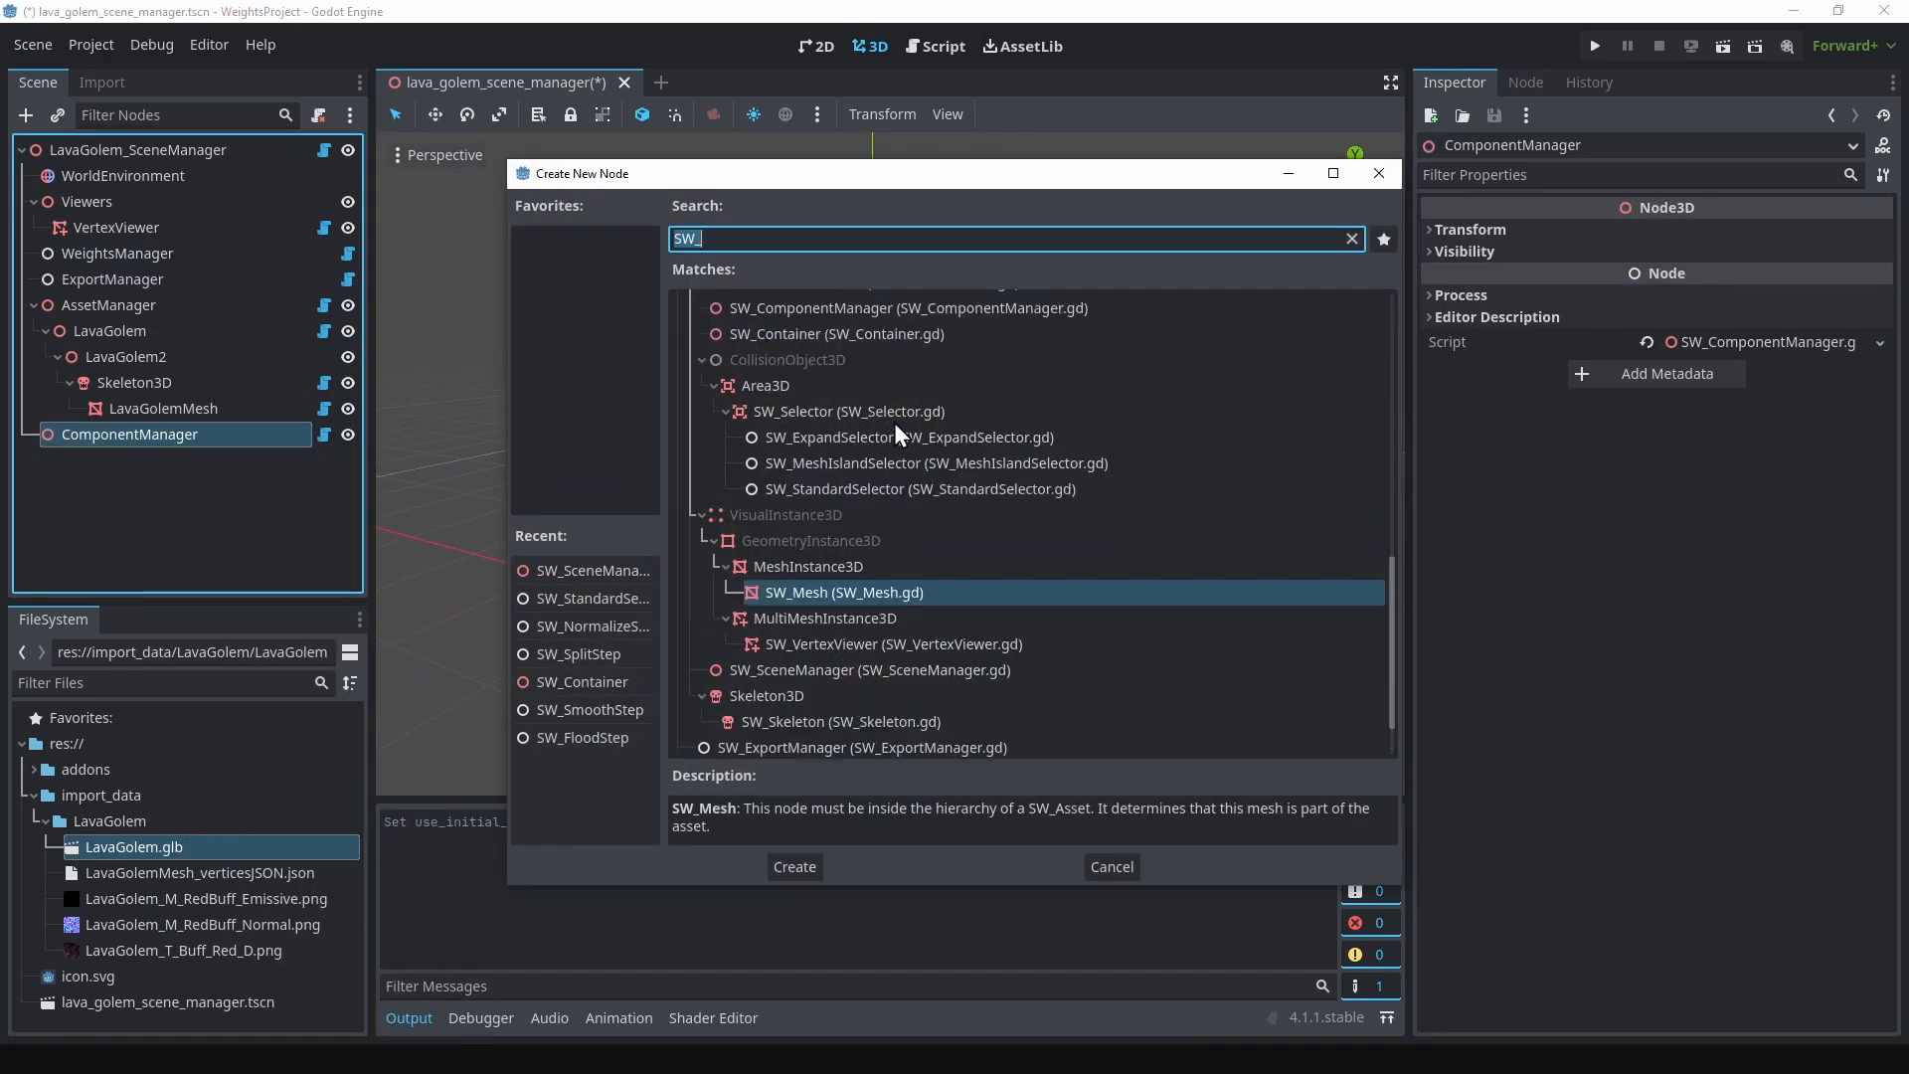
scroll(885, 452, "up", 5)
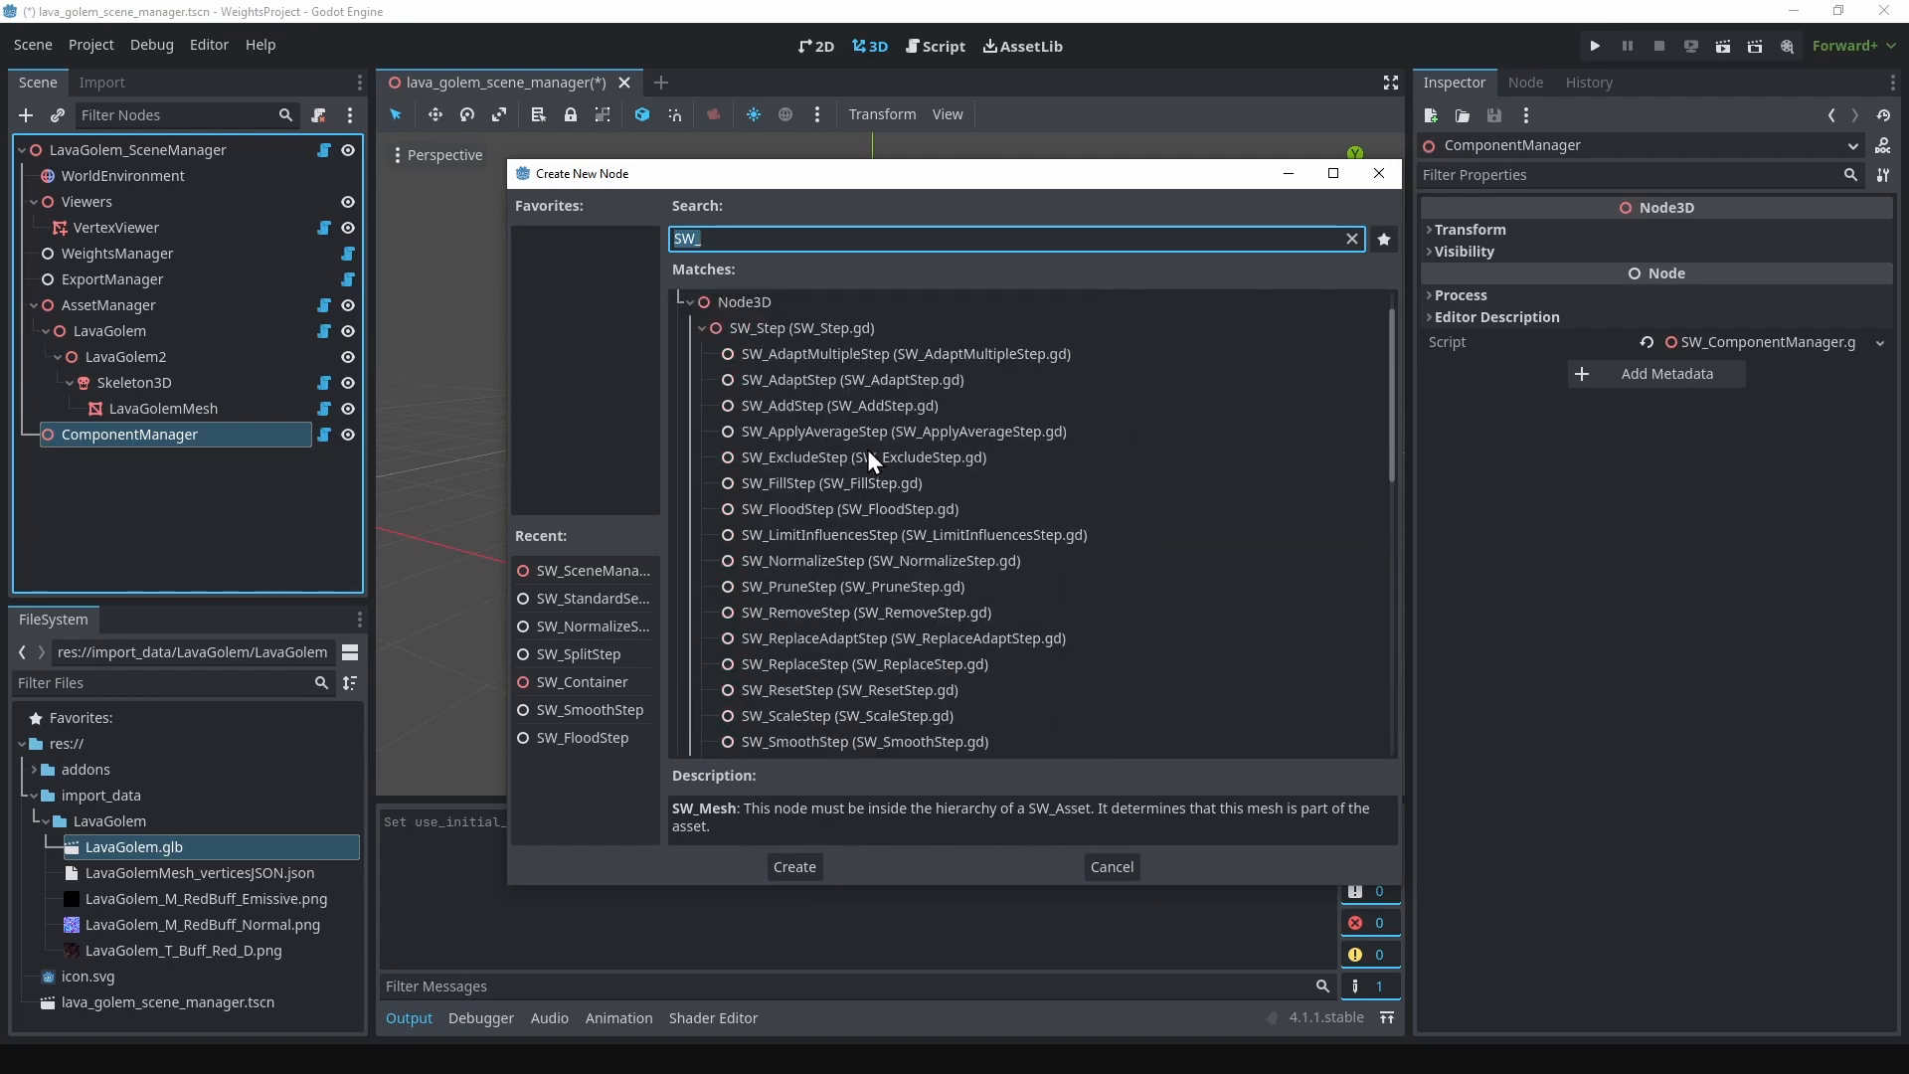
left_click(819, 408)
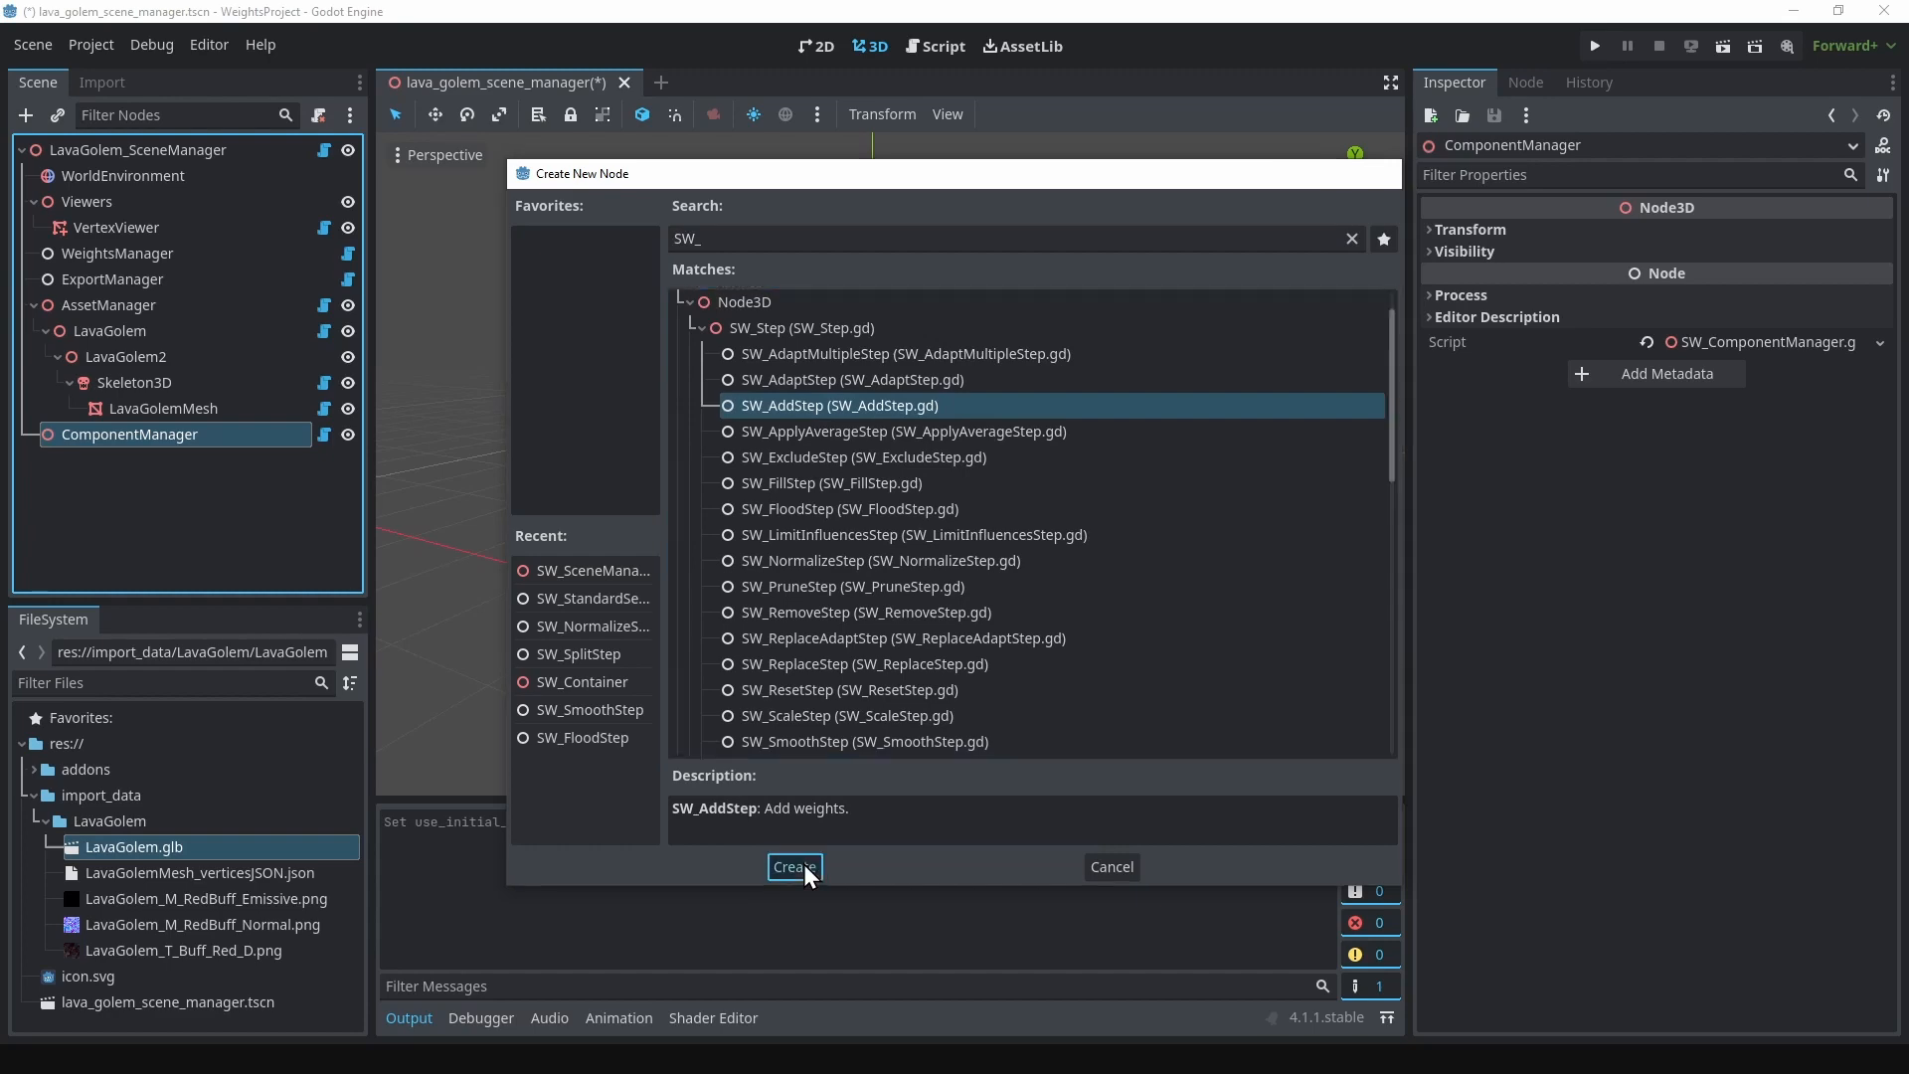
left_click(803, 864)
Step: Rename the SW_AddStep node to Spine_01_AddStep
left_click(98, 456)
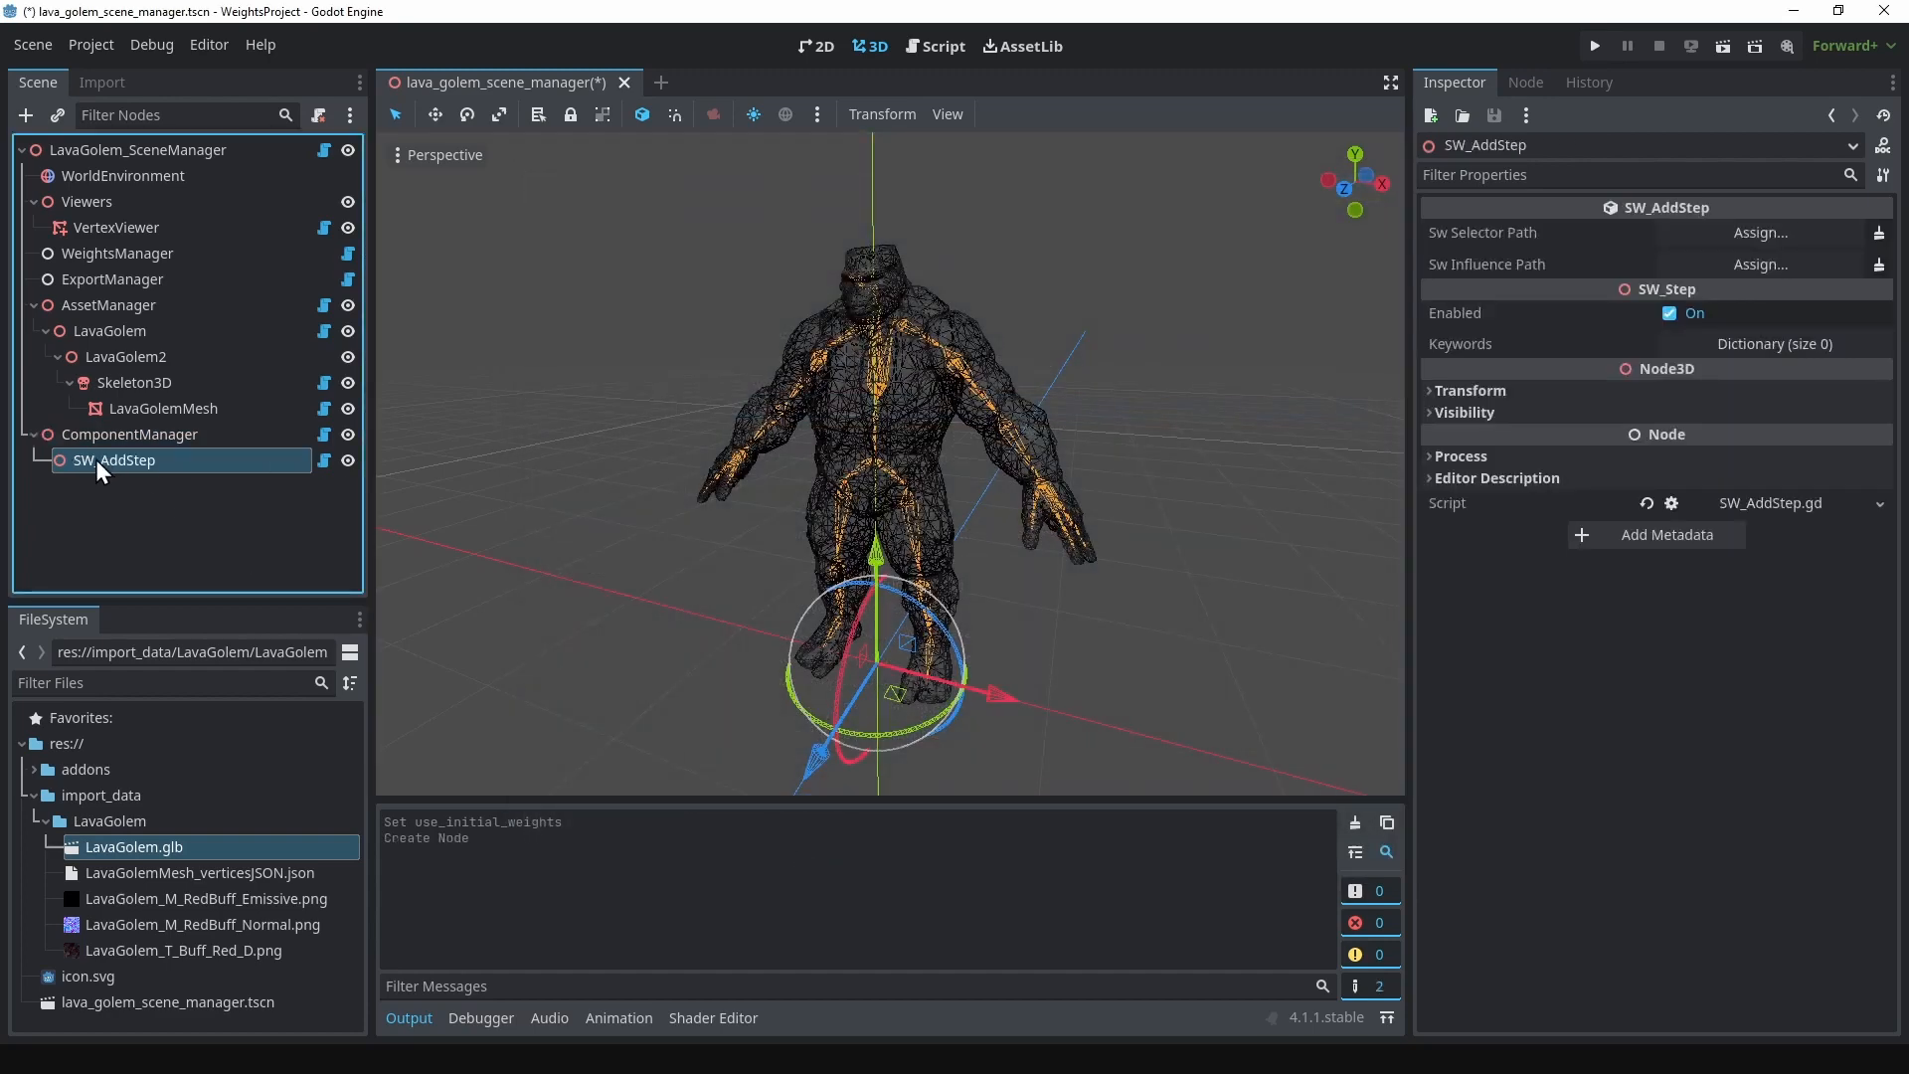
left_click(96, 460)
key("BackSpace")
type("pine_Up")
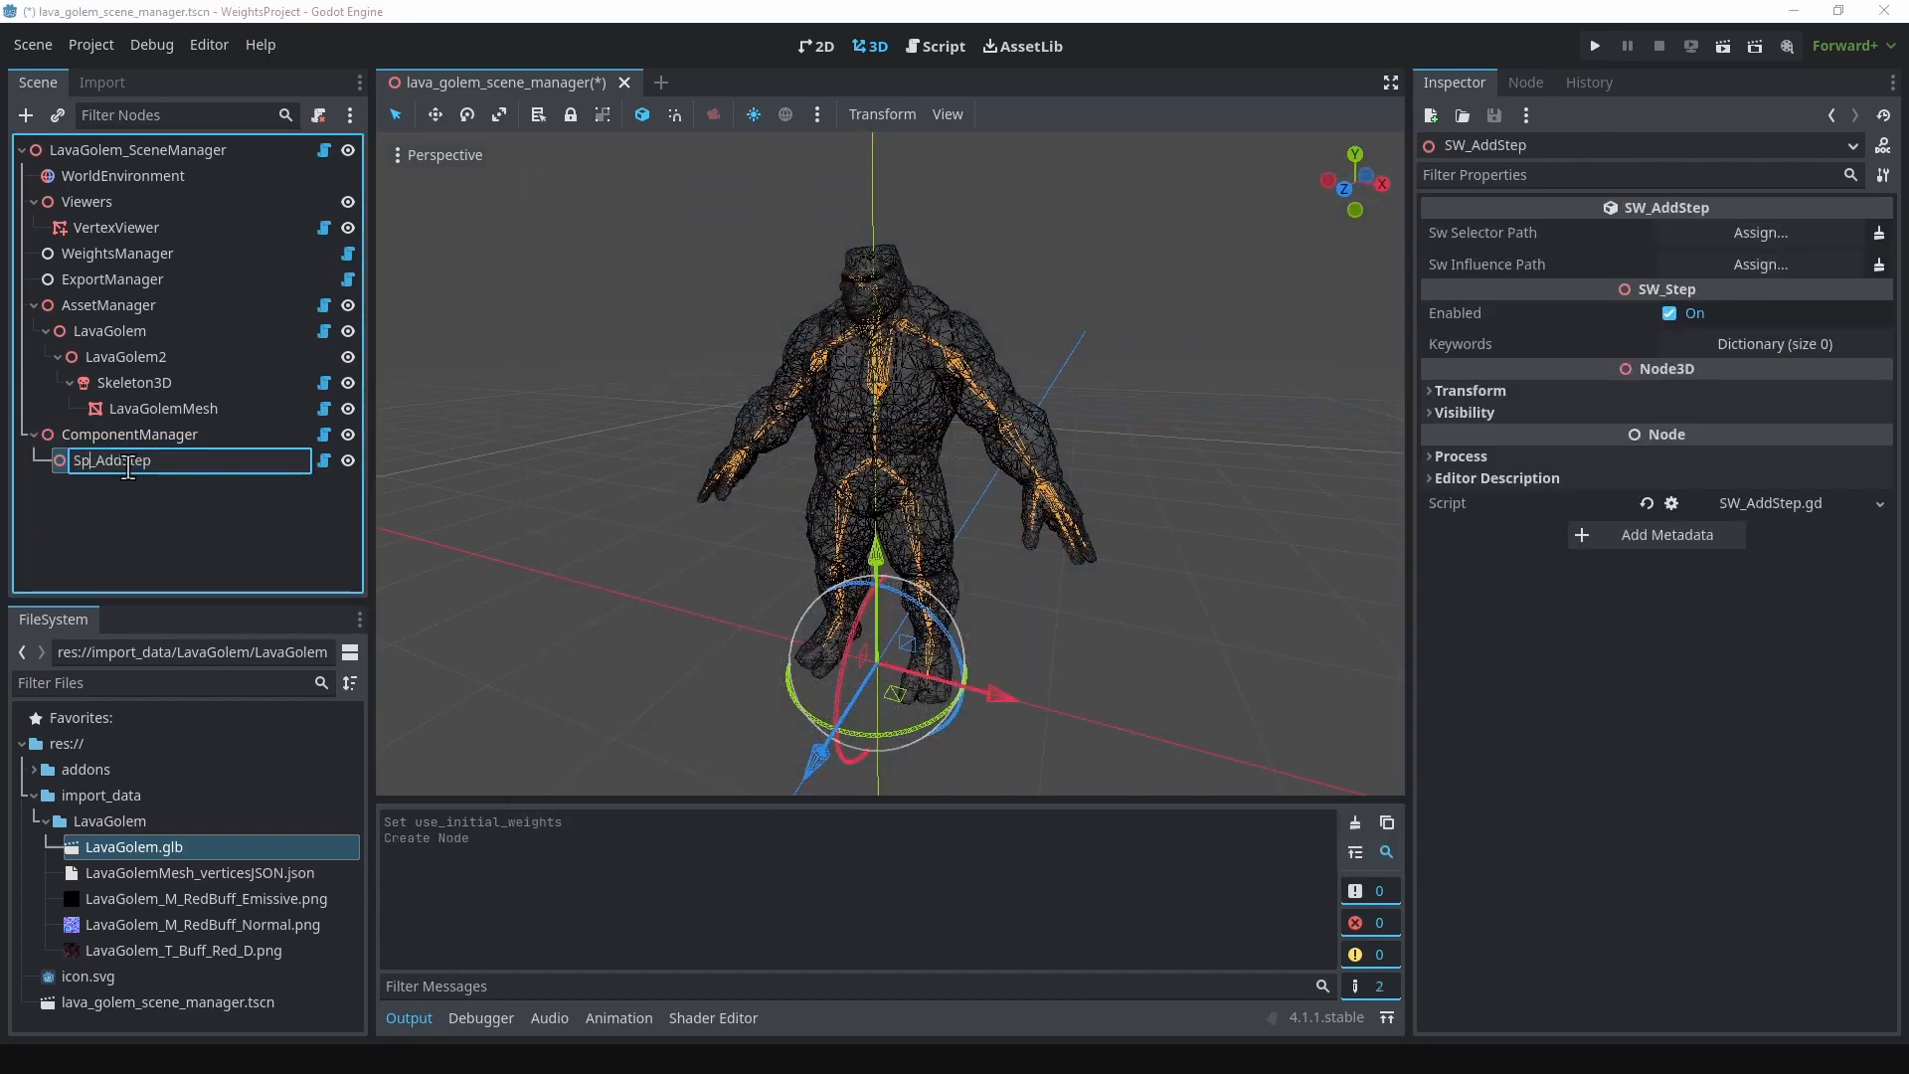
key("Return")
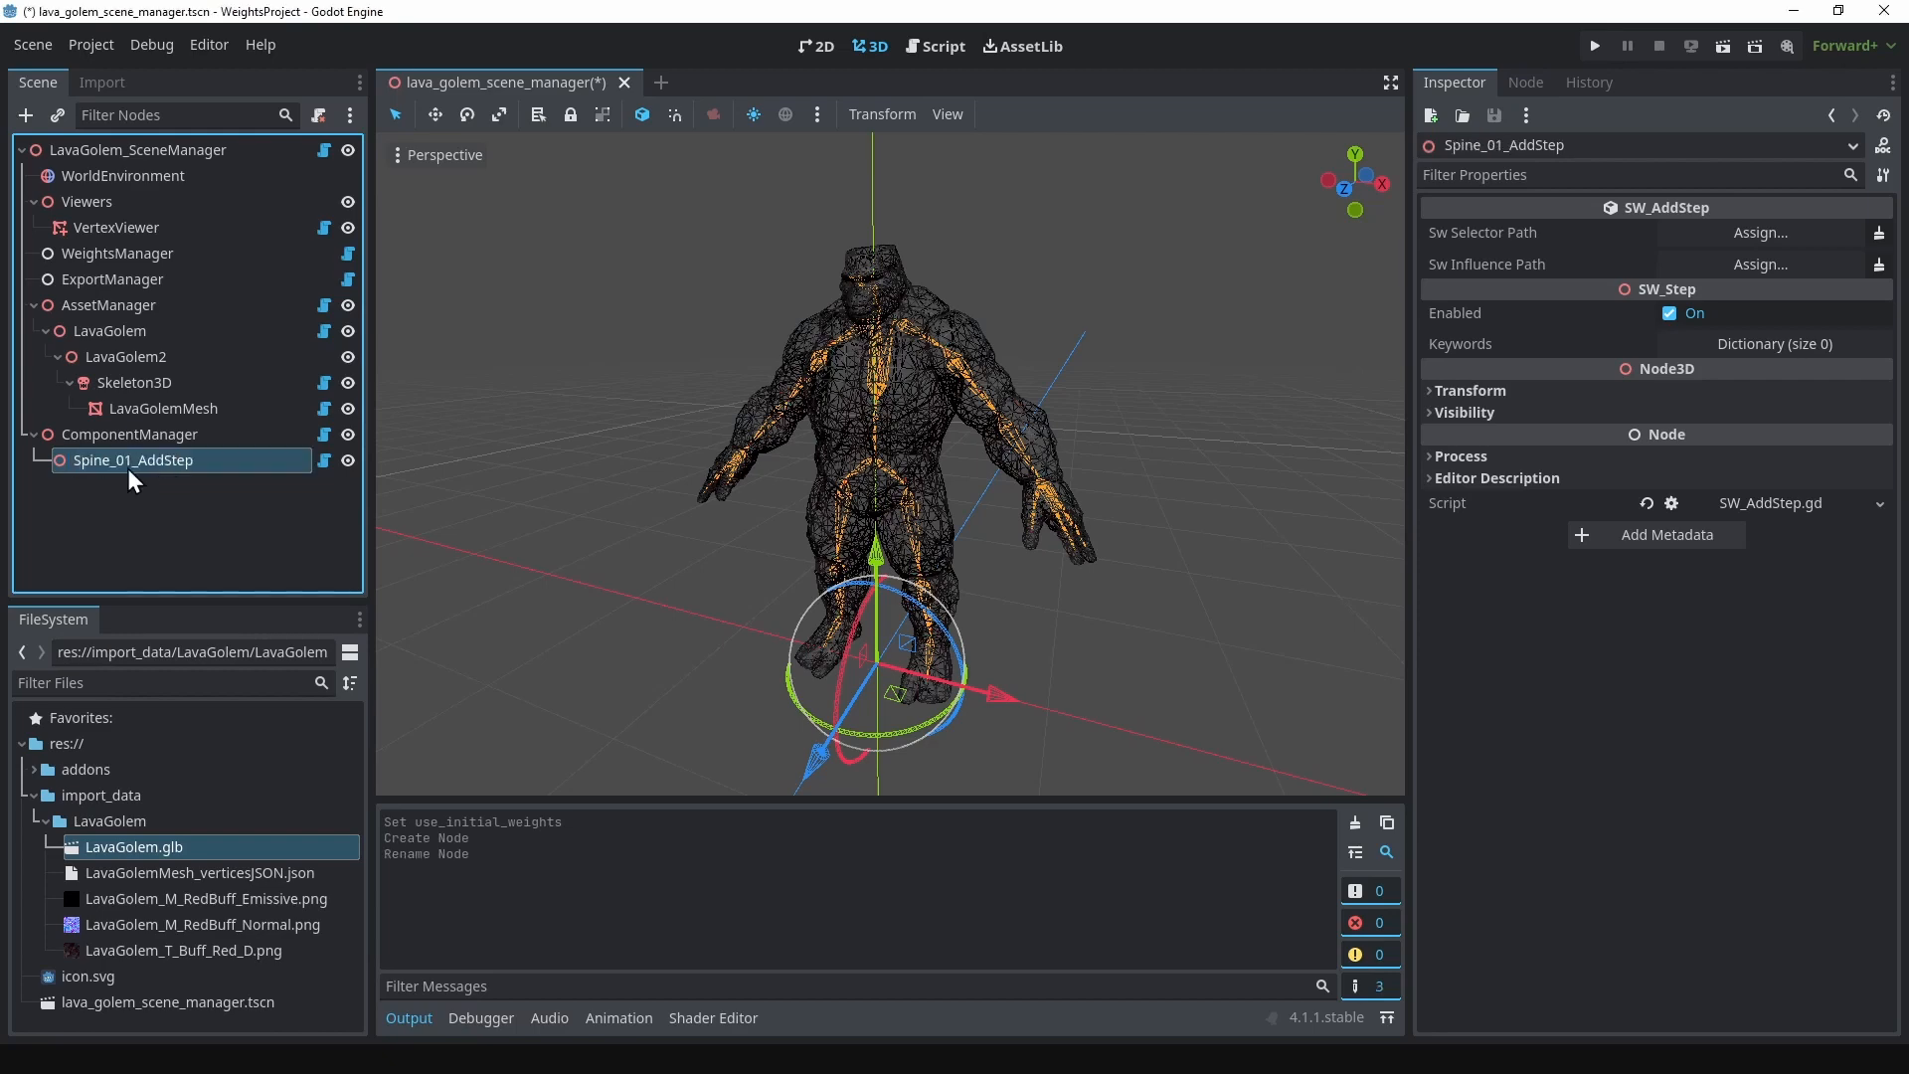
Step: Add an SW_StandardSelector node as a child of Spine_01_AddStep
right_click(128, 468)
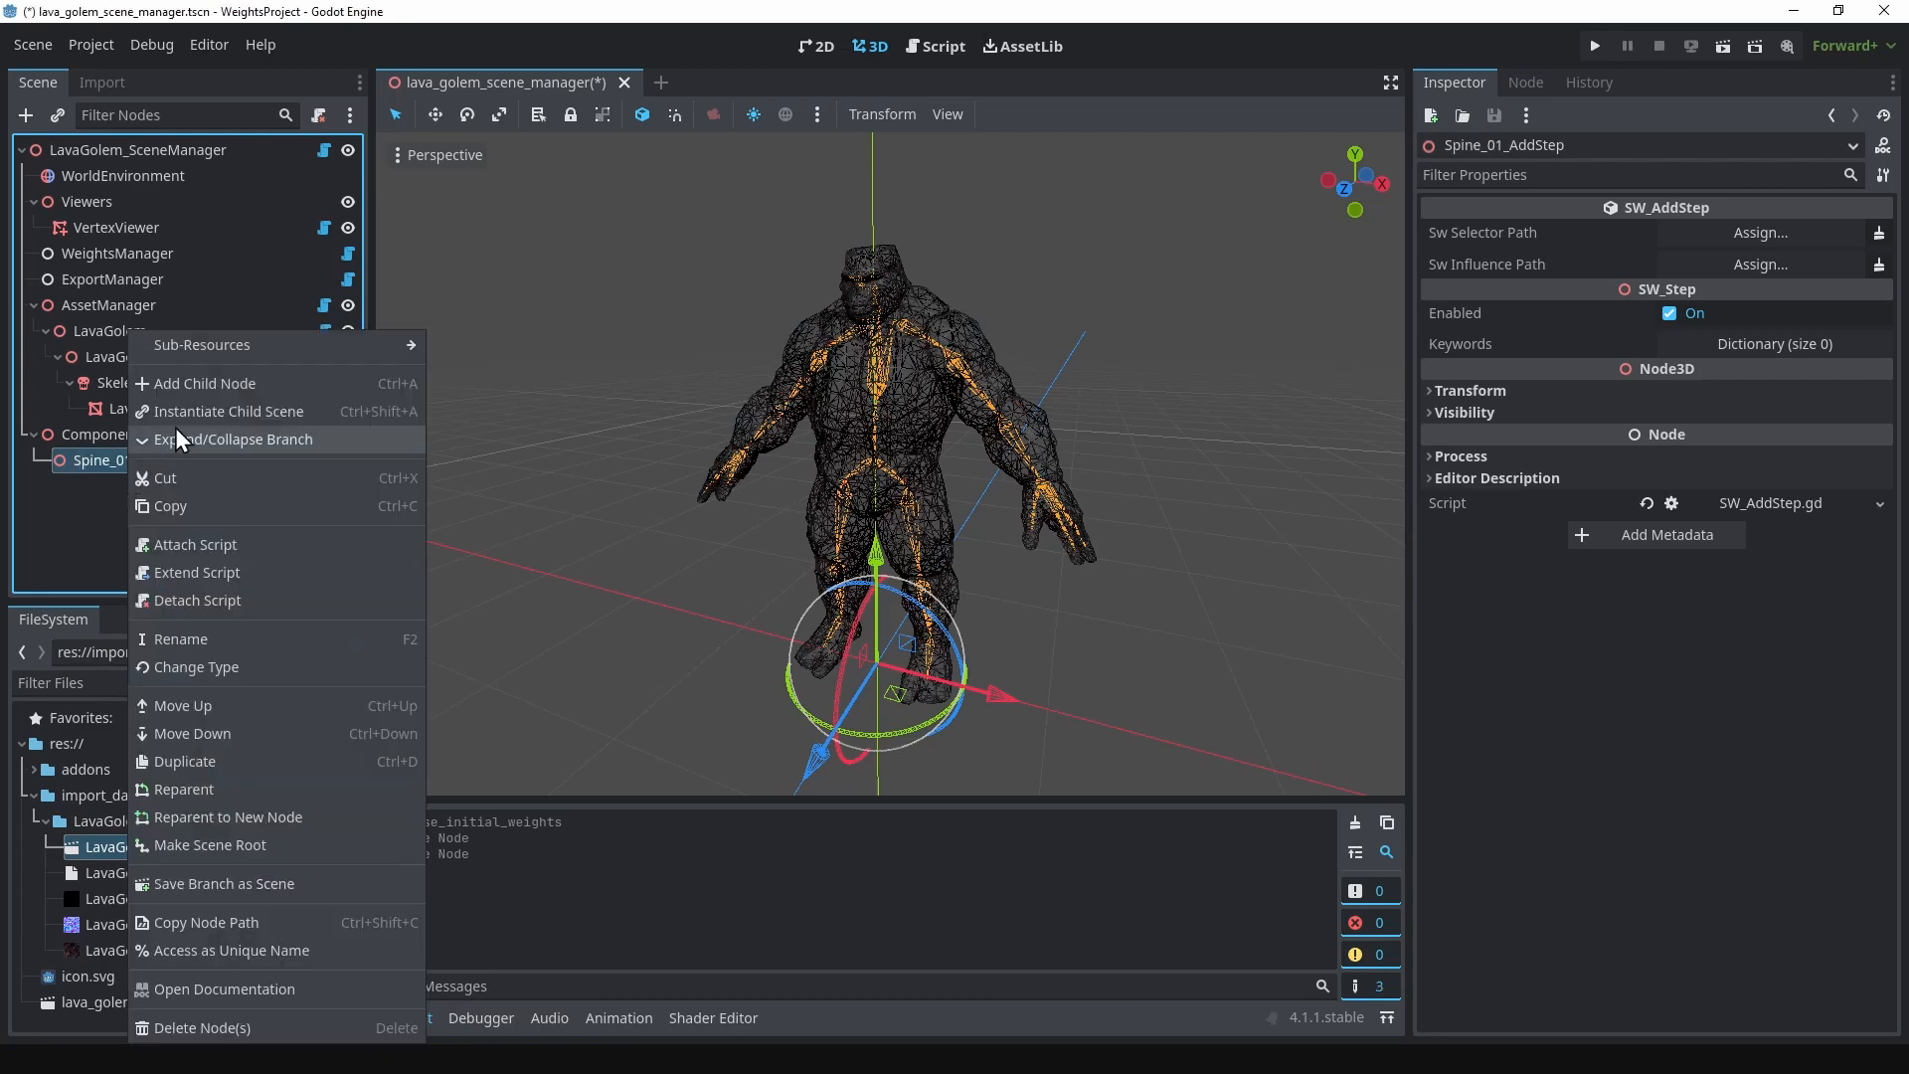
left_click(203, 389)
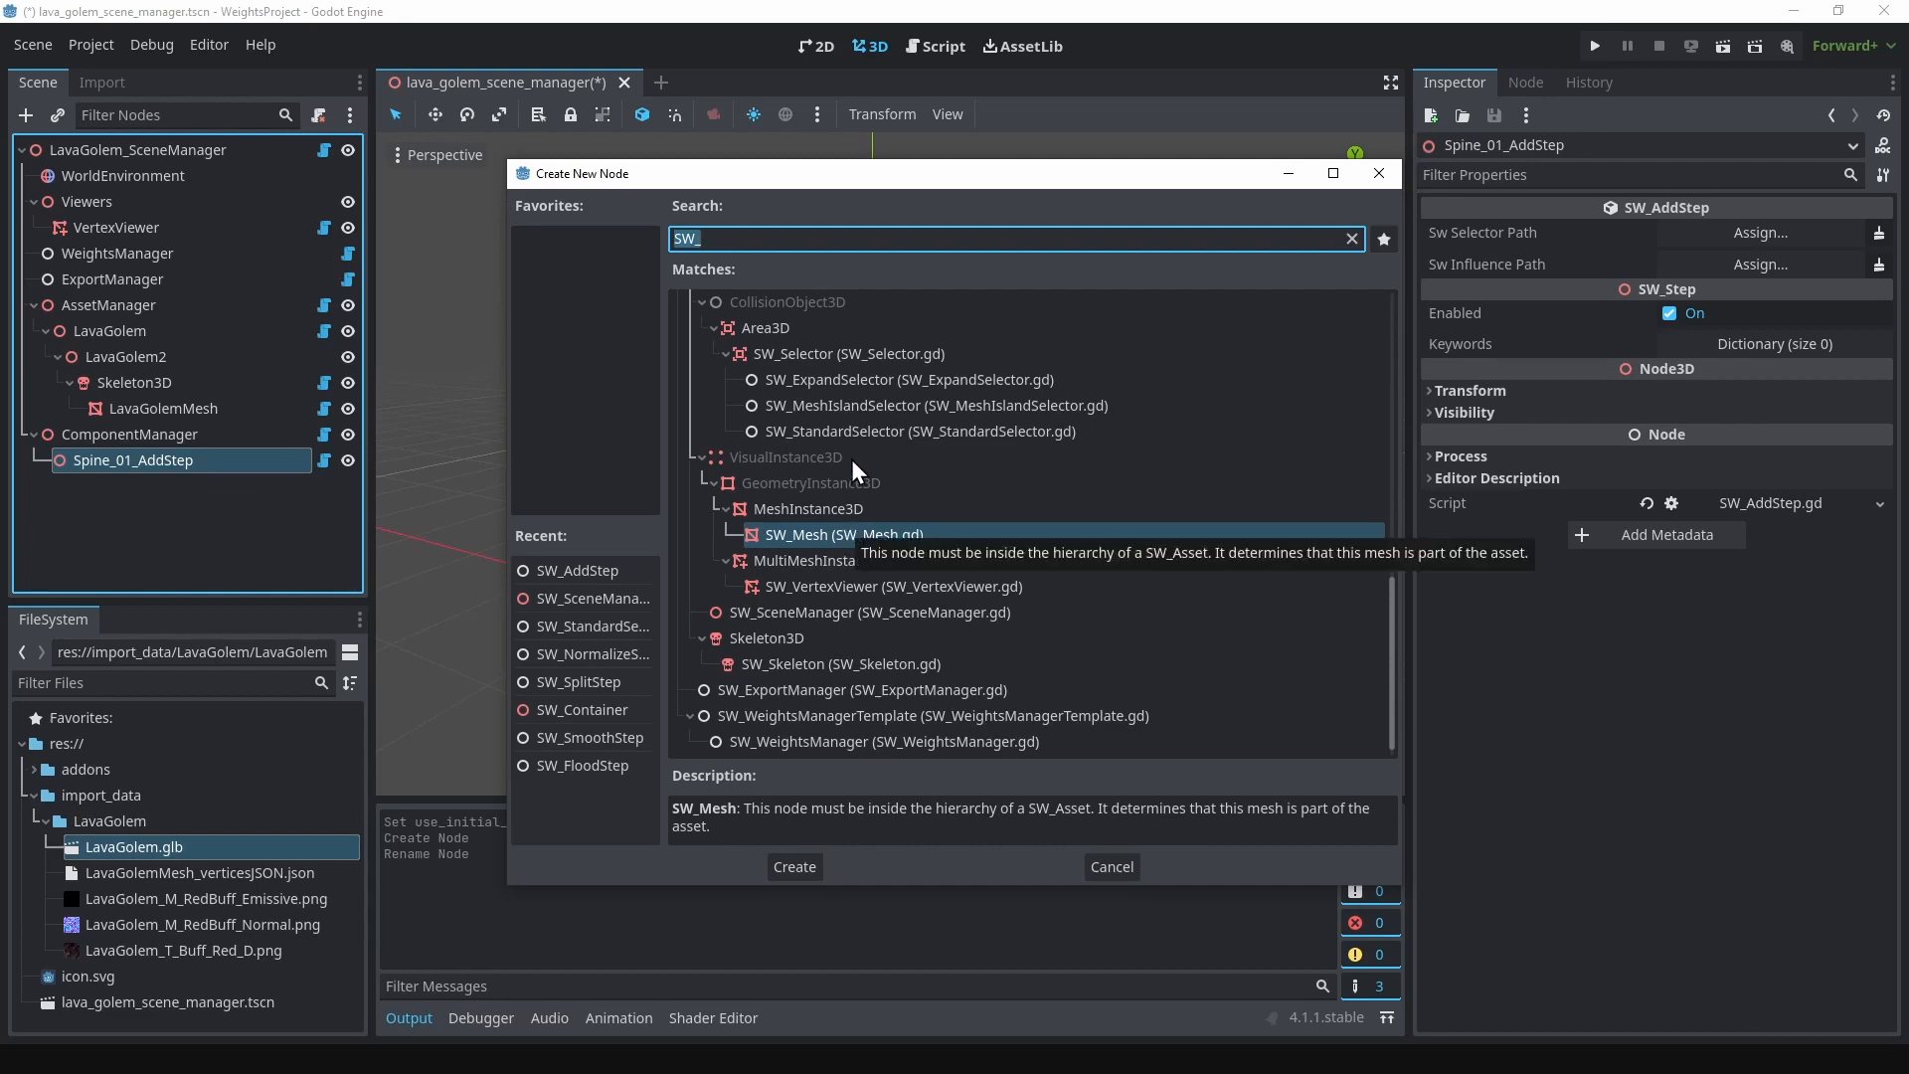
left_click(863, 430)
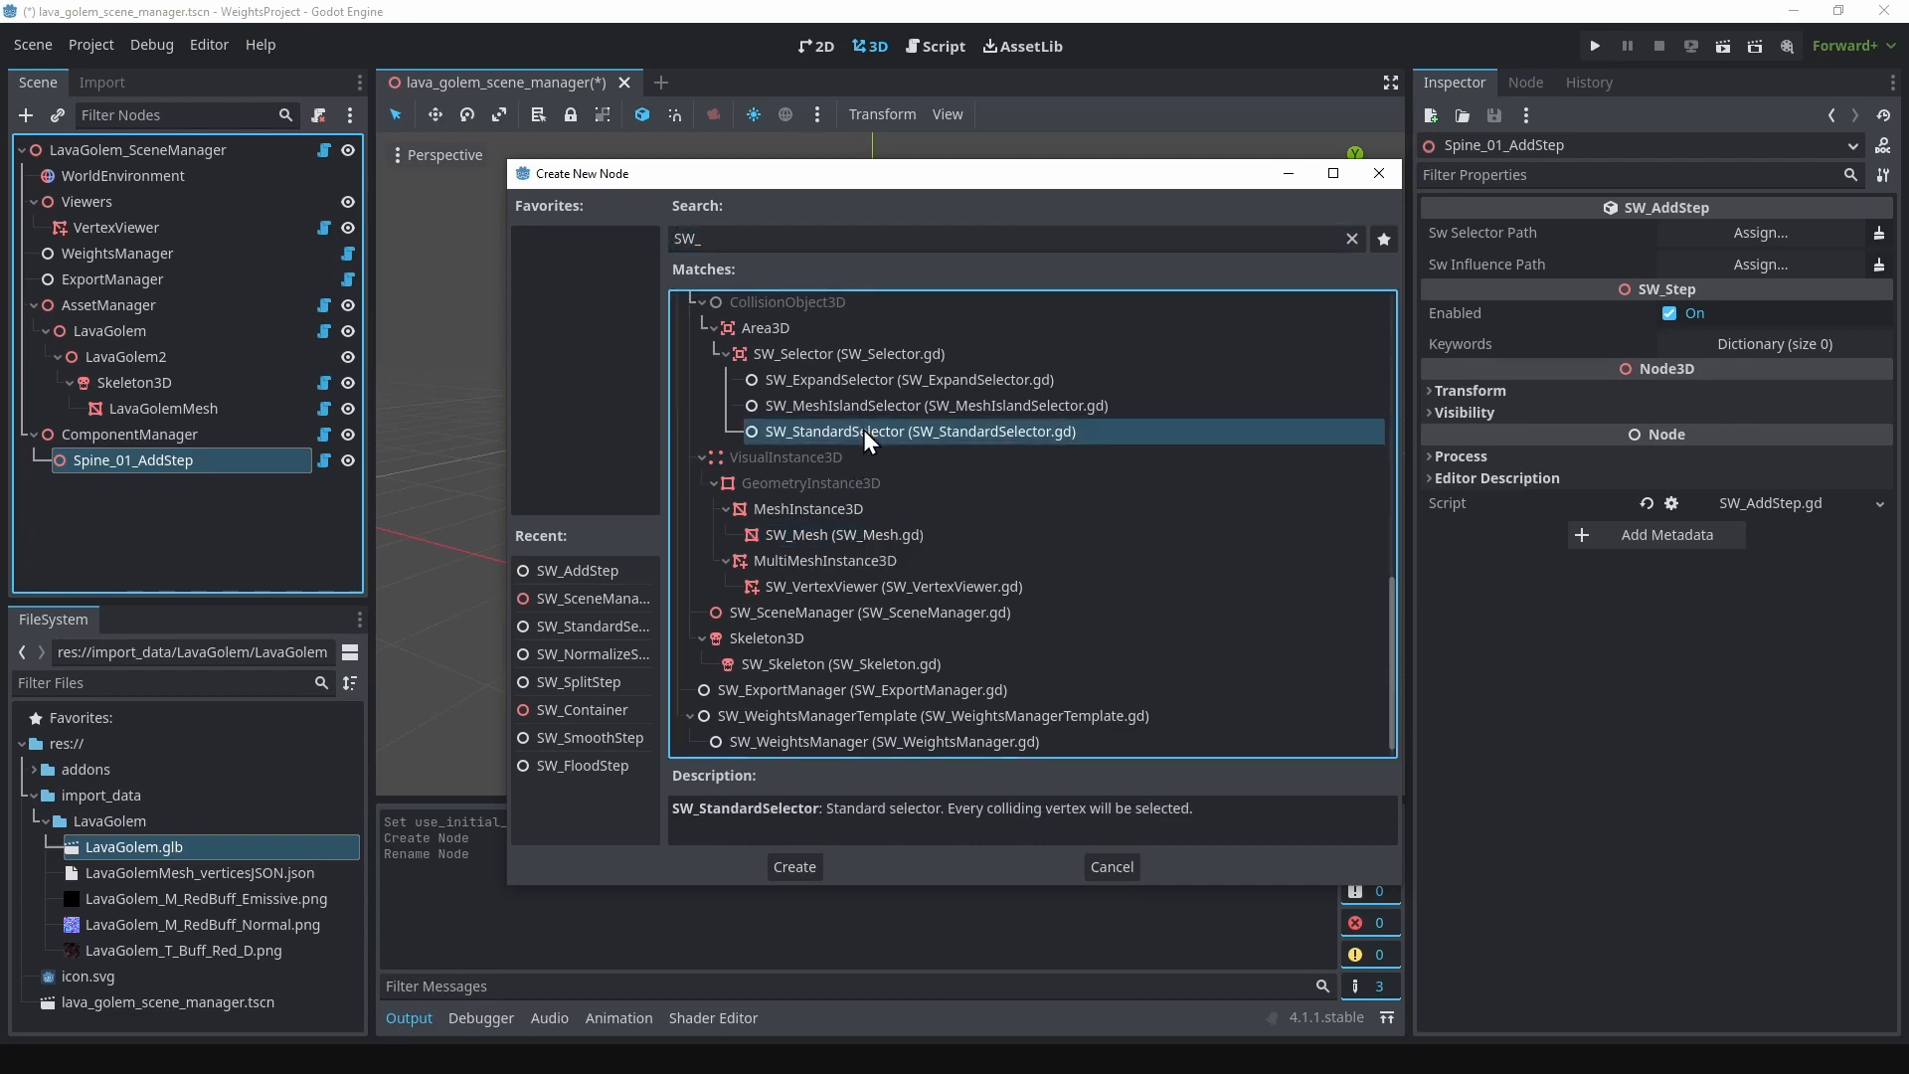
left_click(784, 859)
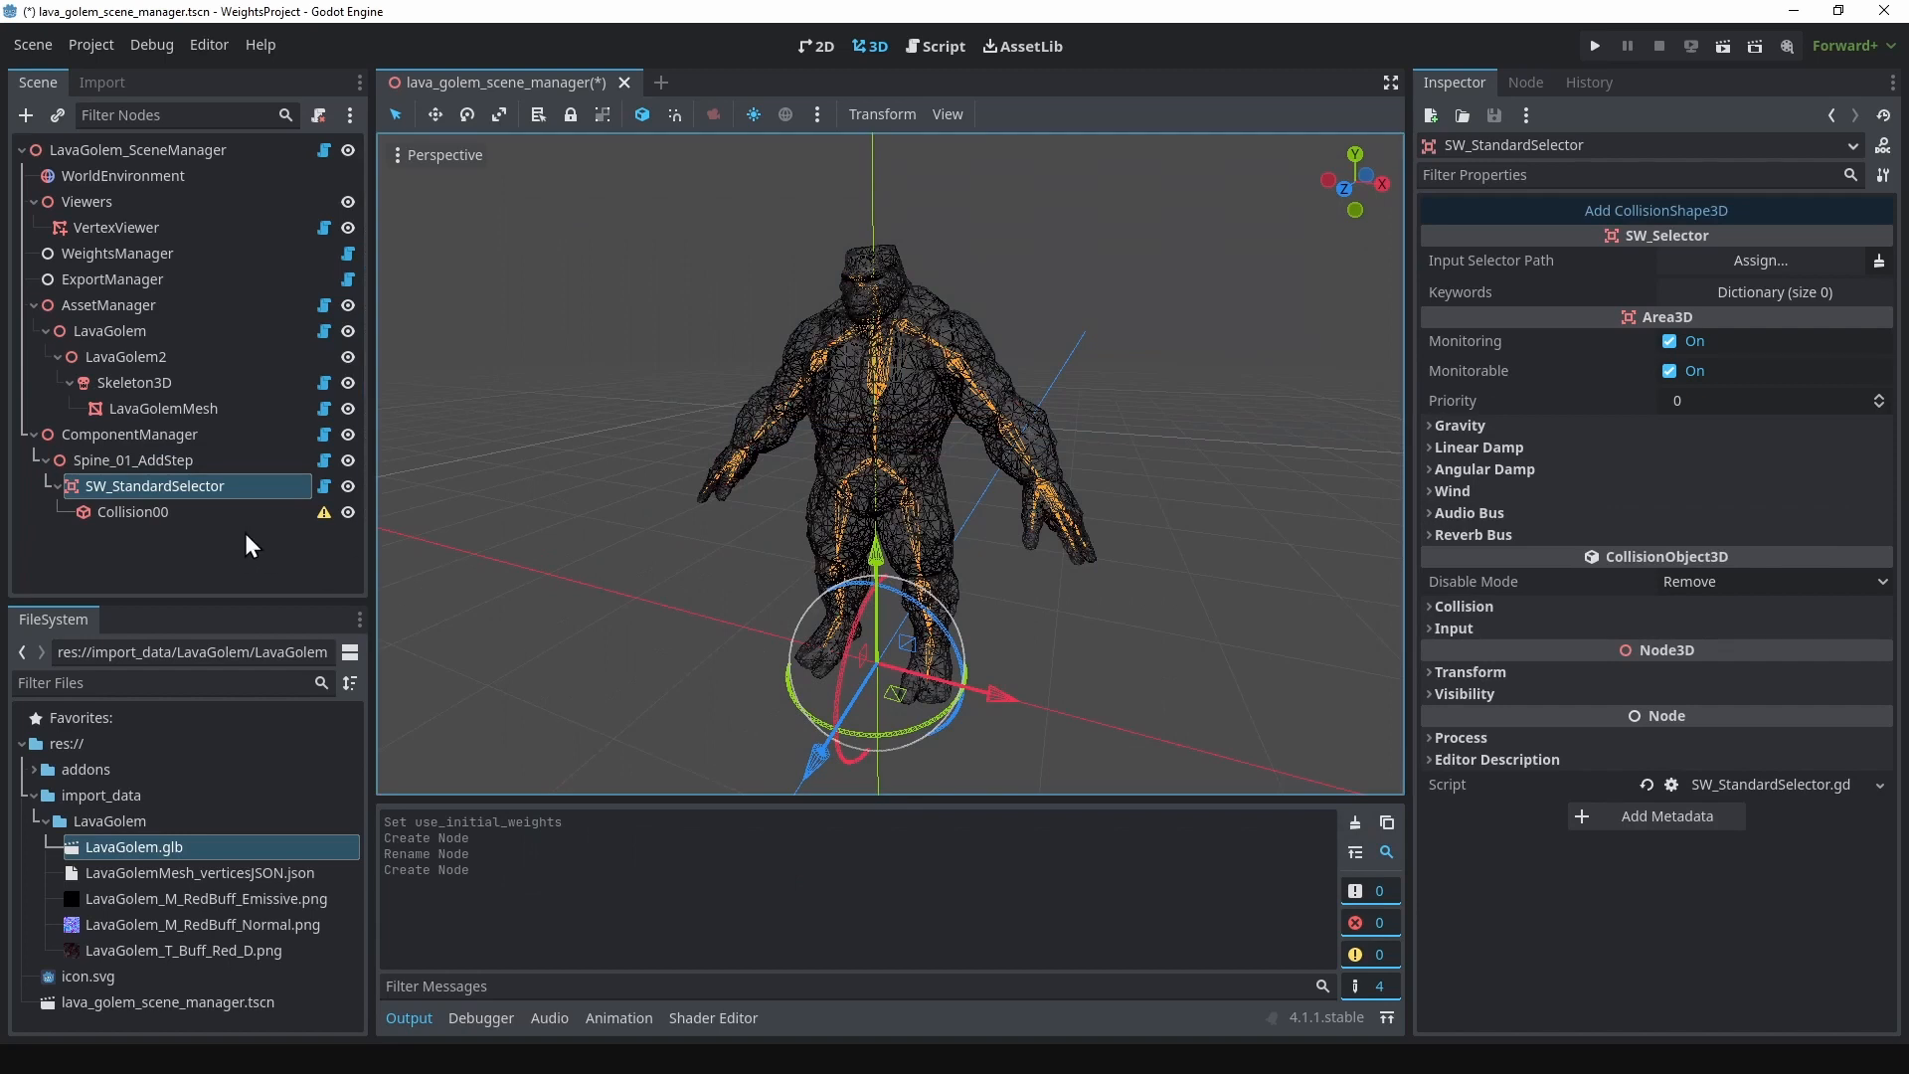
Step: Rename the standard selector to AllVertices_StandardSelector and reparent it directly under ComponentManager, above Spine_01_AddStep
double_click(116, 489)
left_click(107, 487)
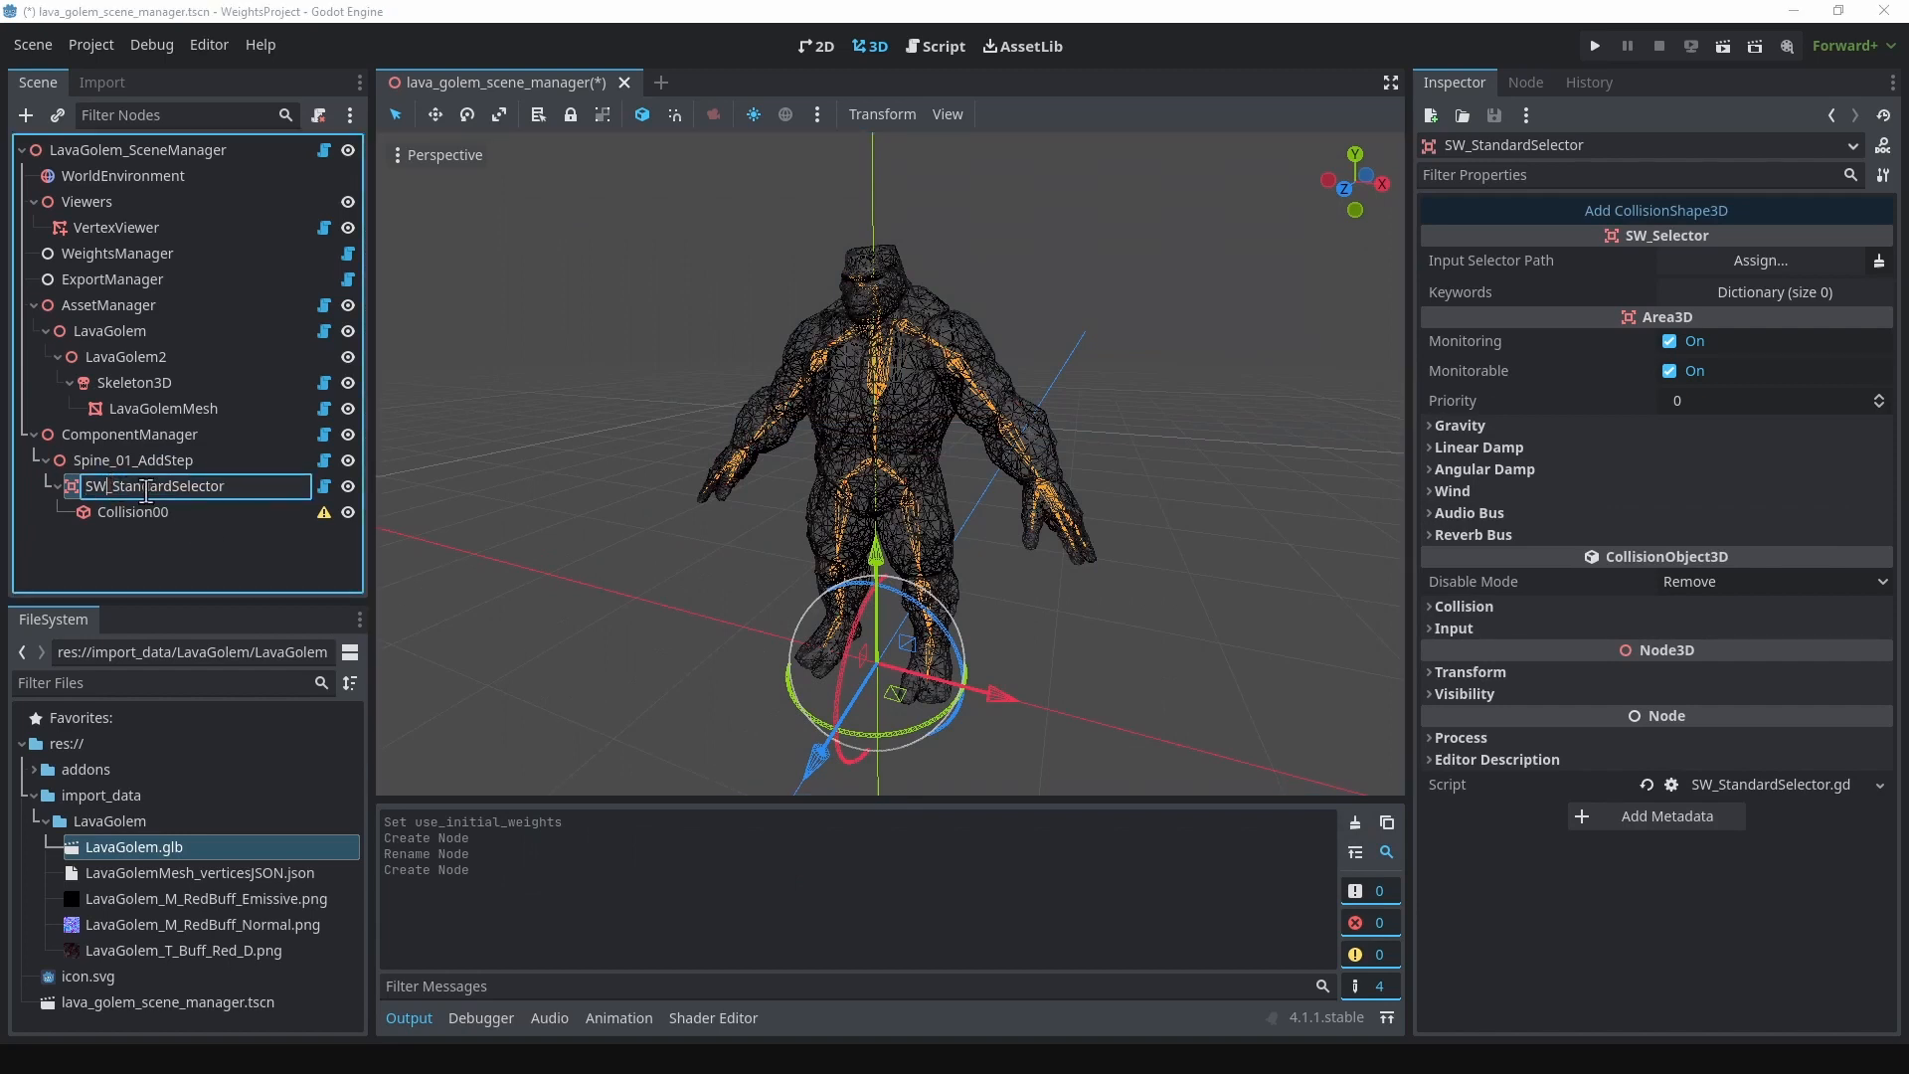
key("BackSpace")
key("BackSpace")
type("AllVertices")
key("Return")
left_click_drag(211, 495, 149, 451)
Step: Give Collision00 a SphereShape3D with a radius of about 2.73 enclosing the whole golem, and hide AllVertices_StandardSelector
left_click(135, 485)
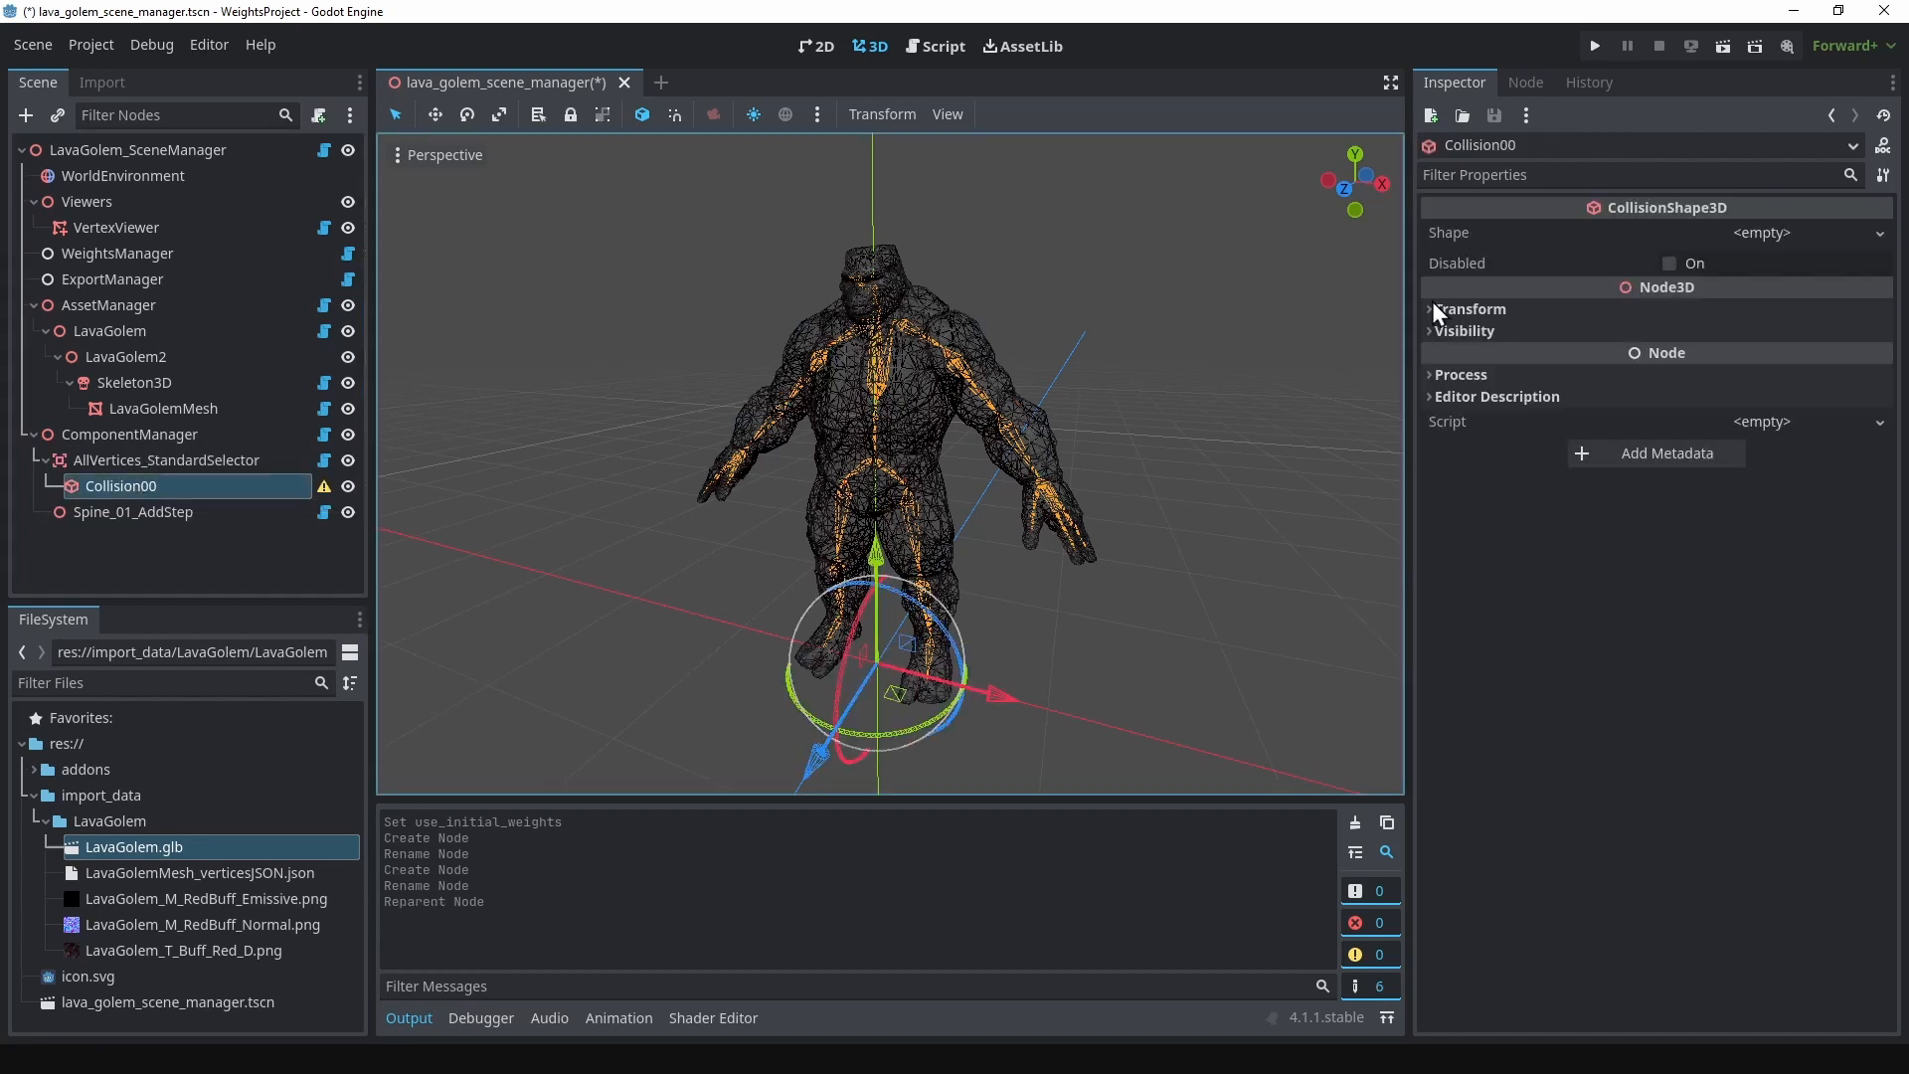
left_click(1798, 232)
left_click(1748, 290)
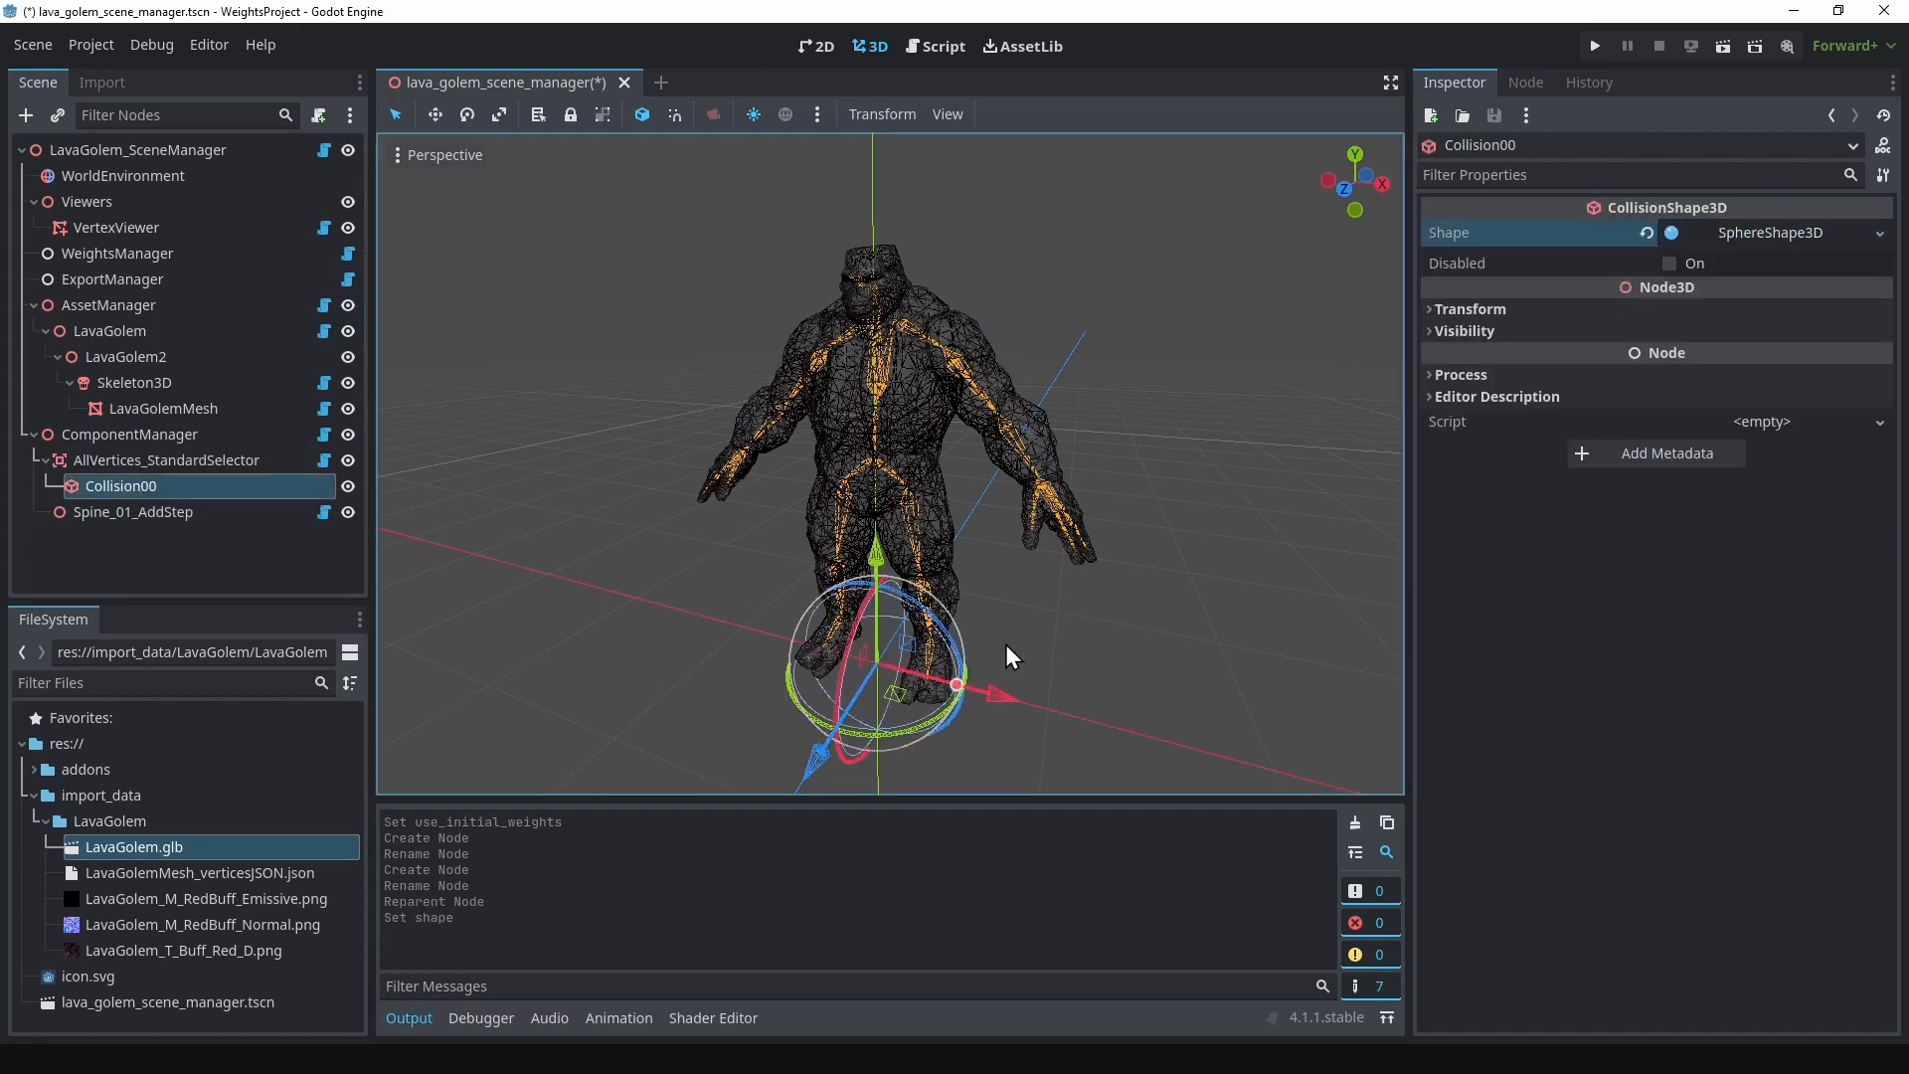
left_click_drag(955, 678, 1478, 676)
left_click(179, 462)
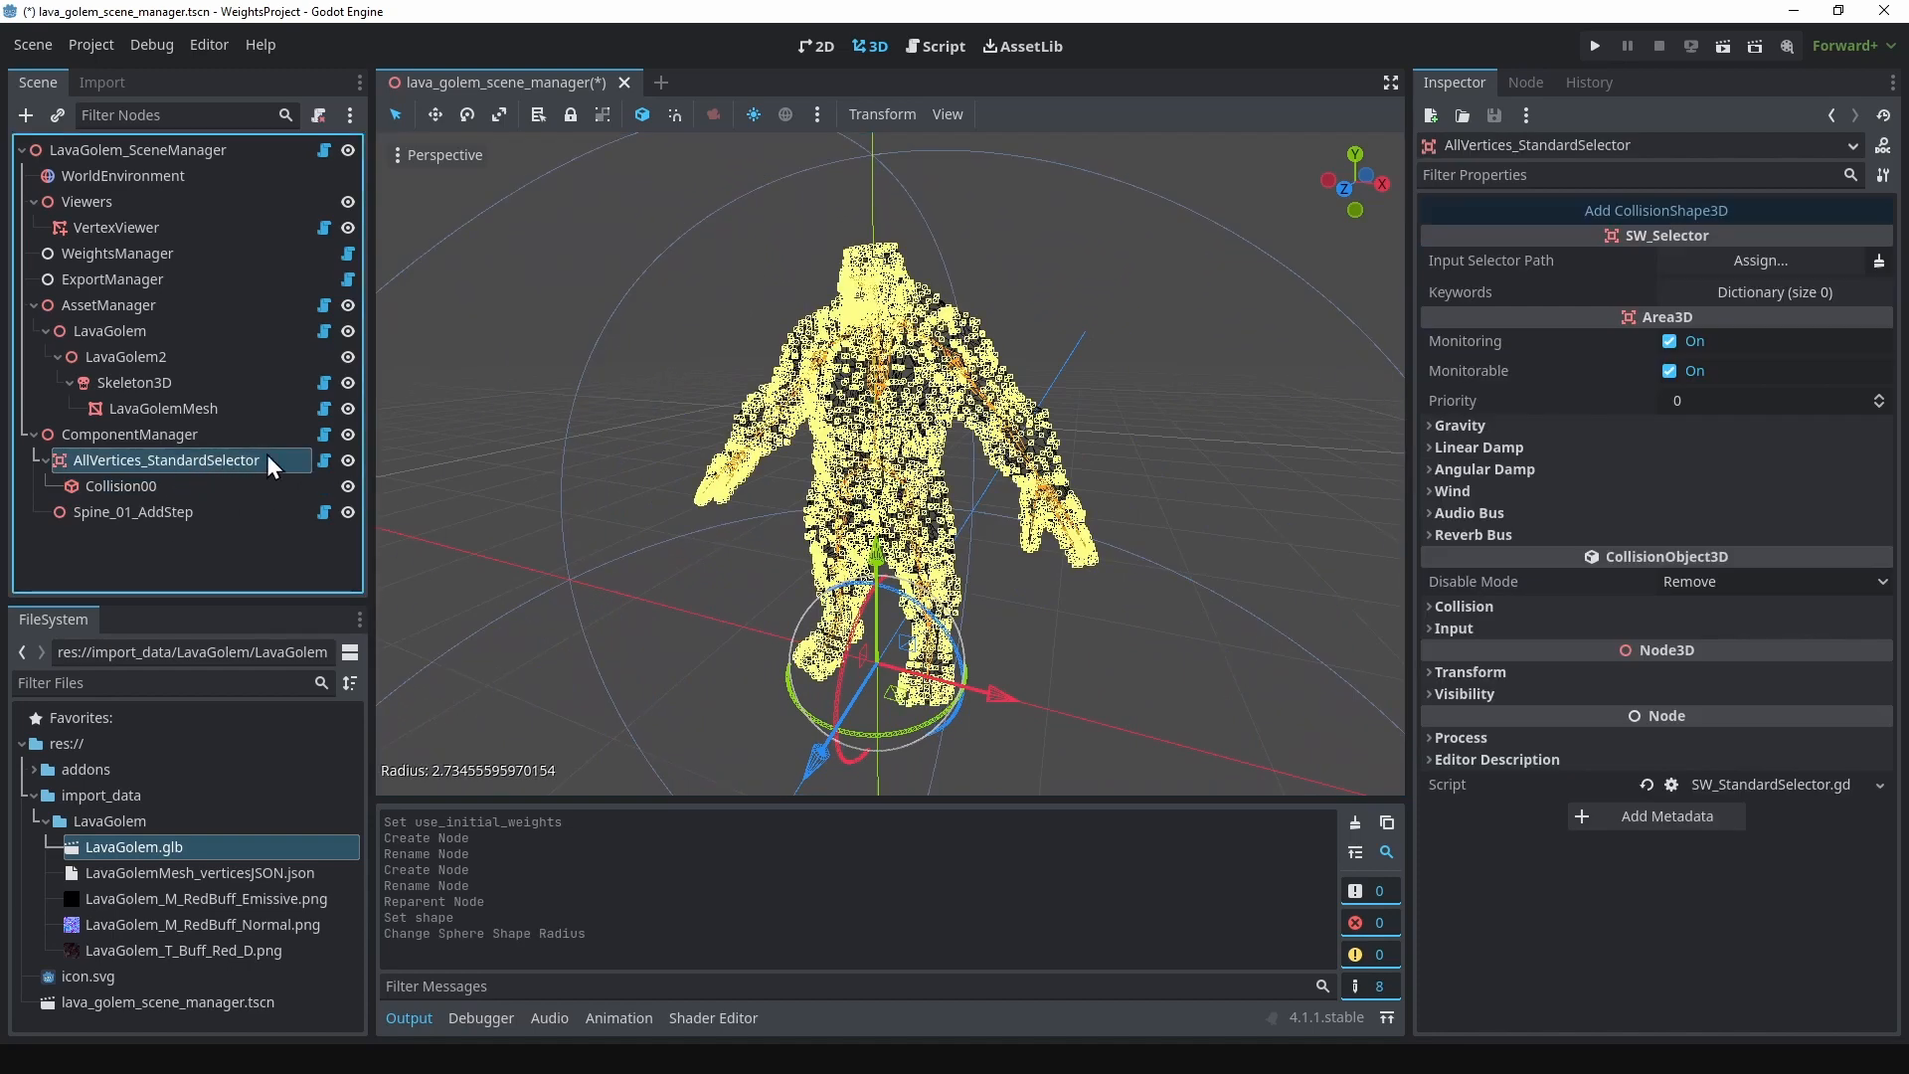
left_click(349, 460)
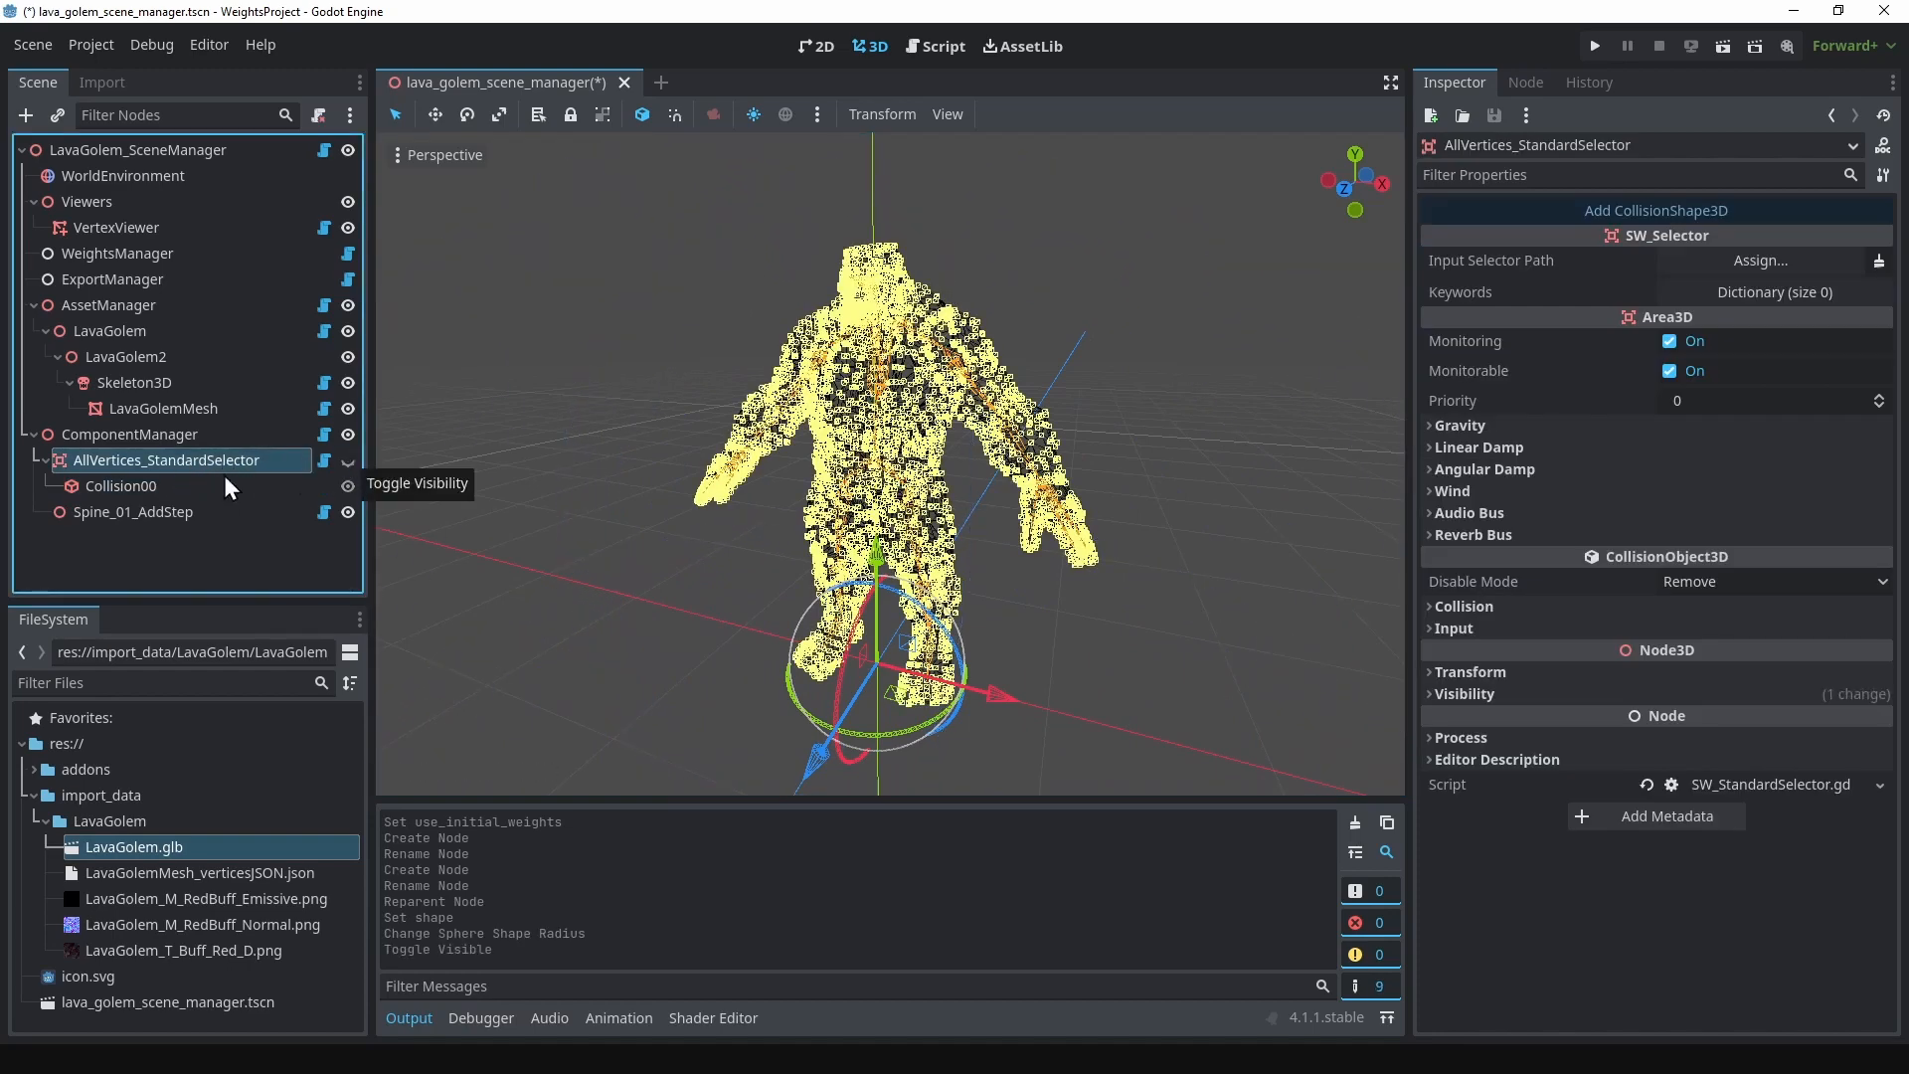
Step: Add an SW_LineInfluence node as a child of Spine_01_AddStep
left_click(147, 508)
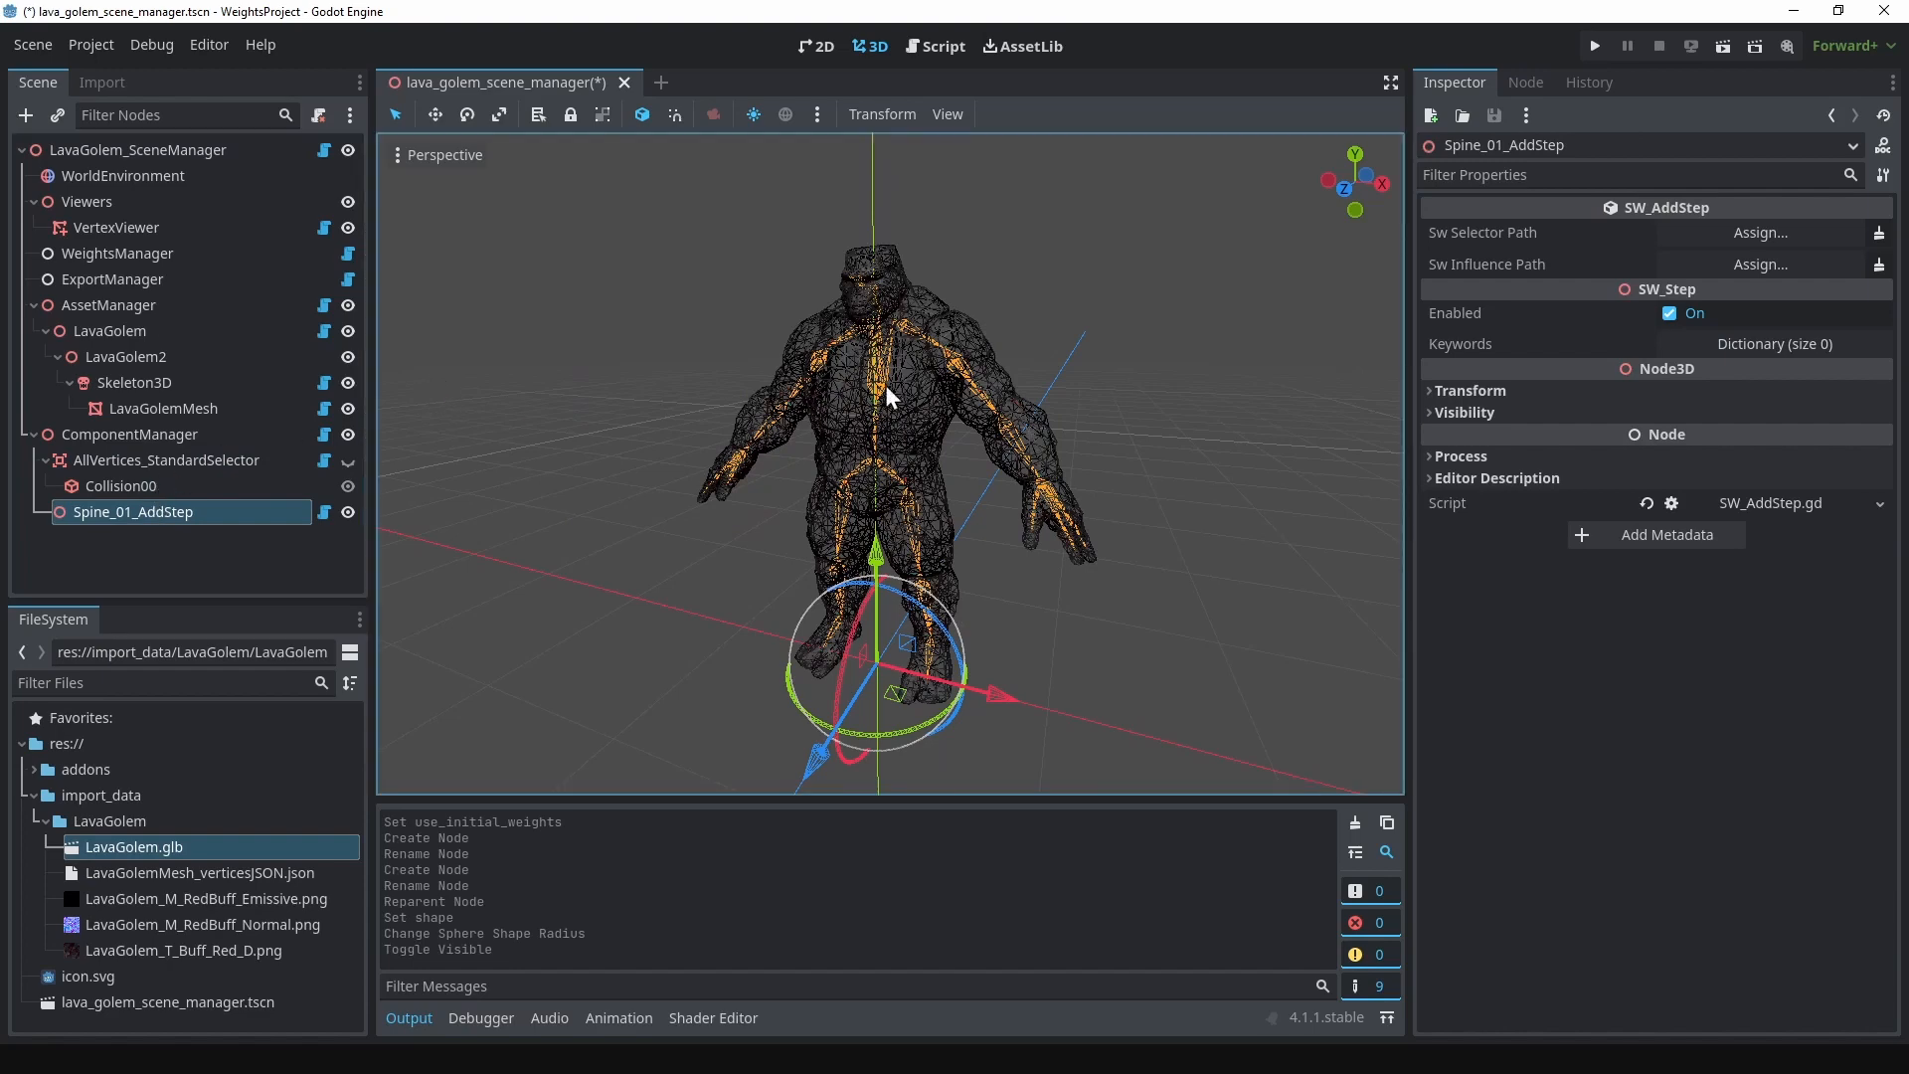
middle_click_drag(1026, 314, 1040, 324)
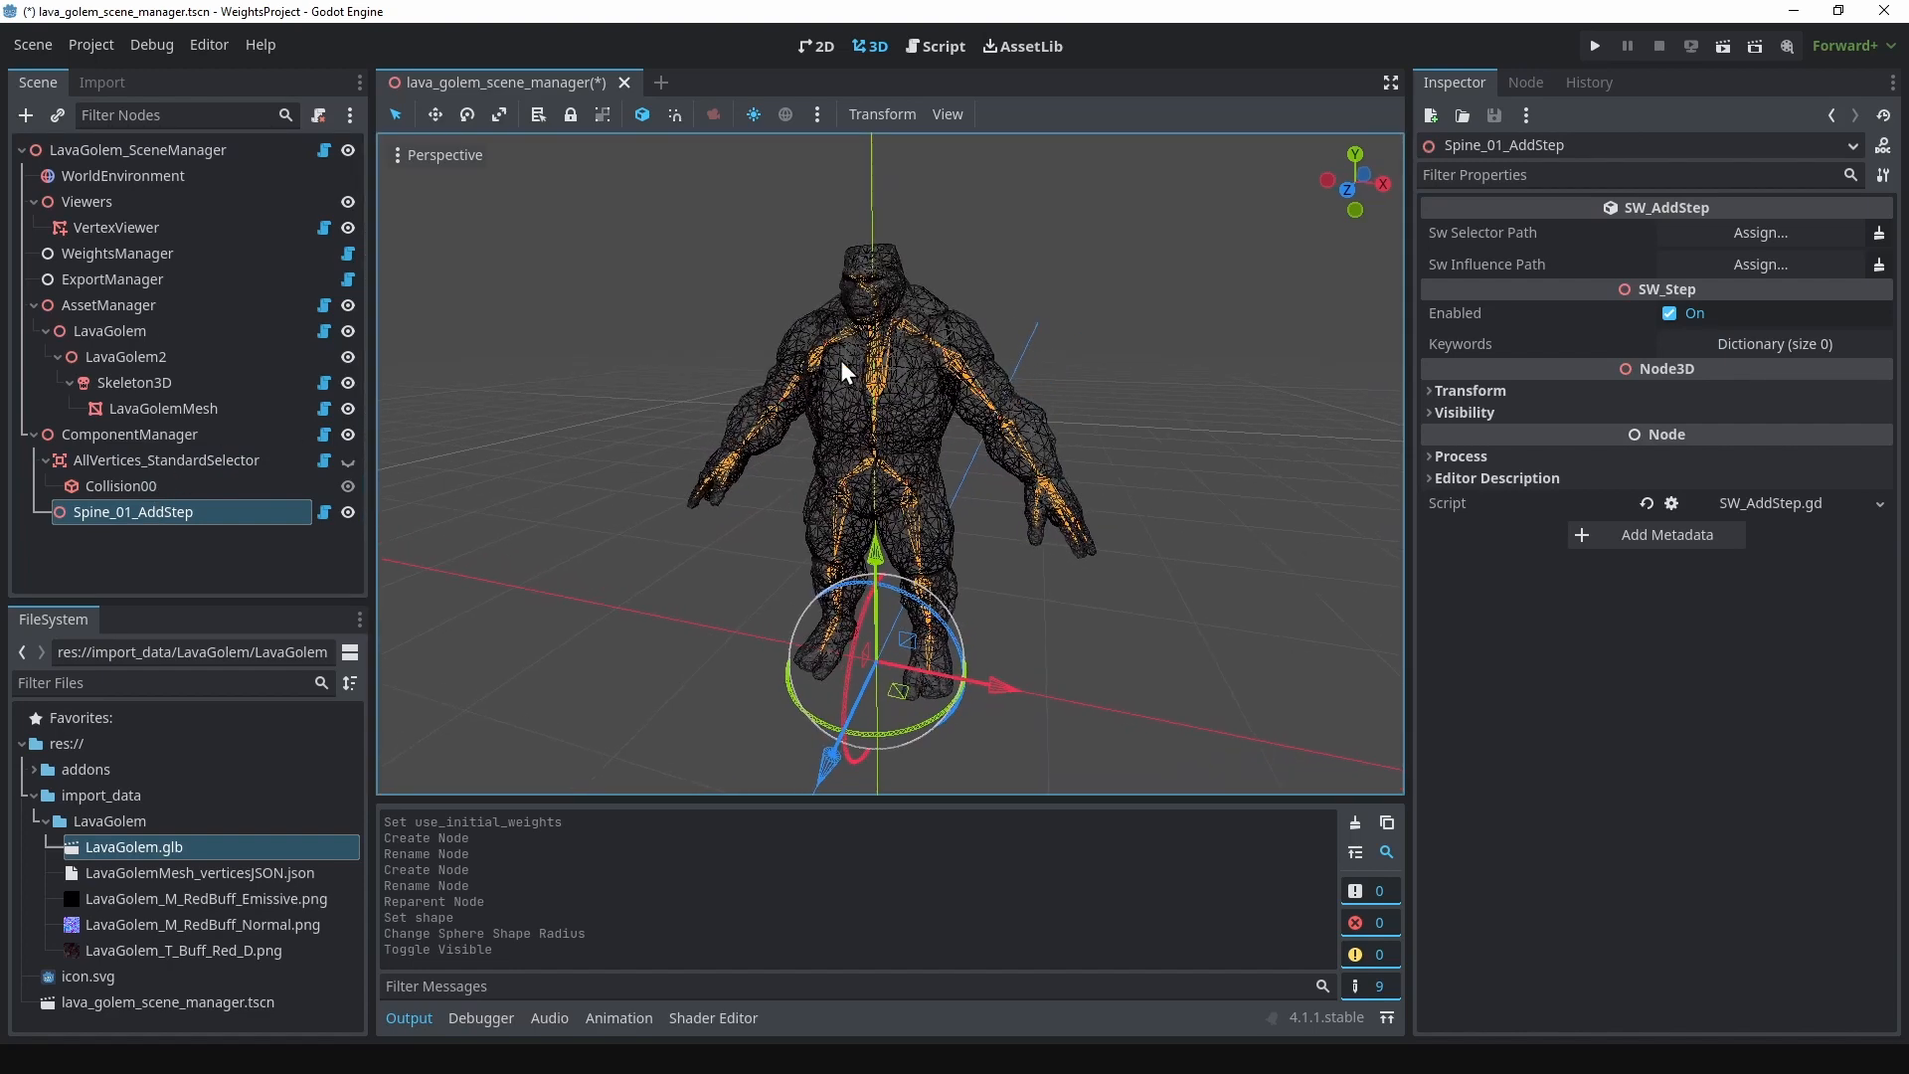
right_click(237, 509)
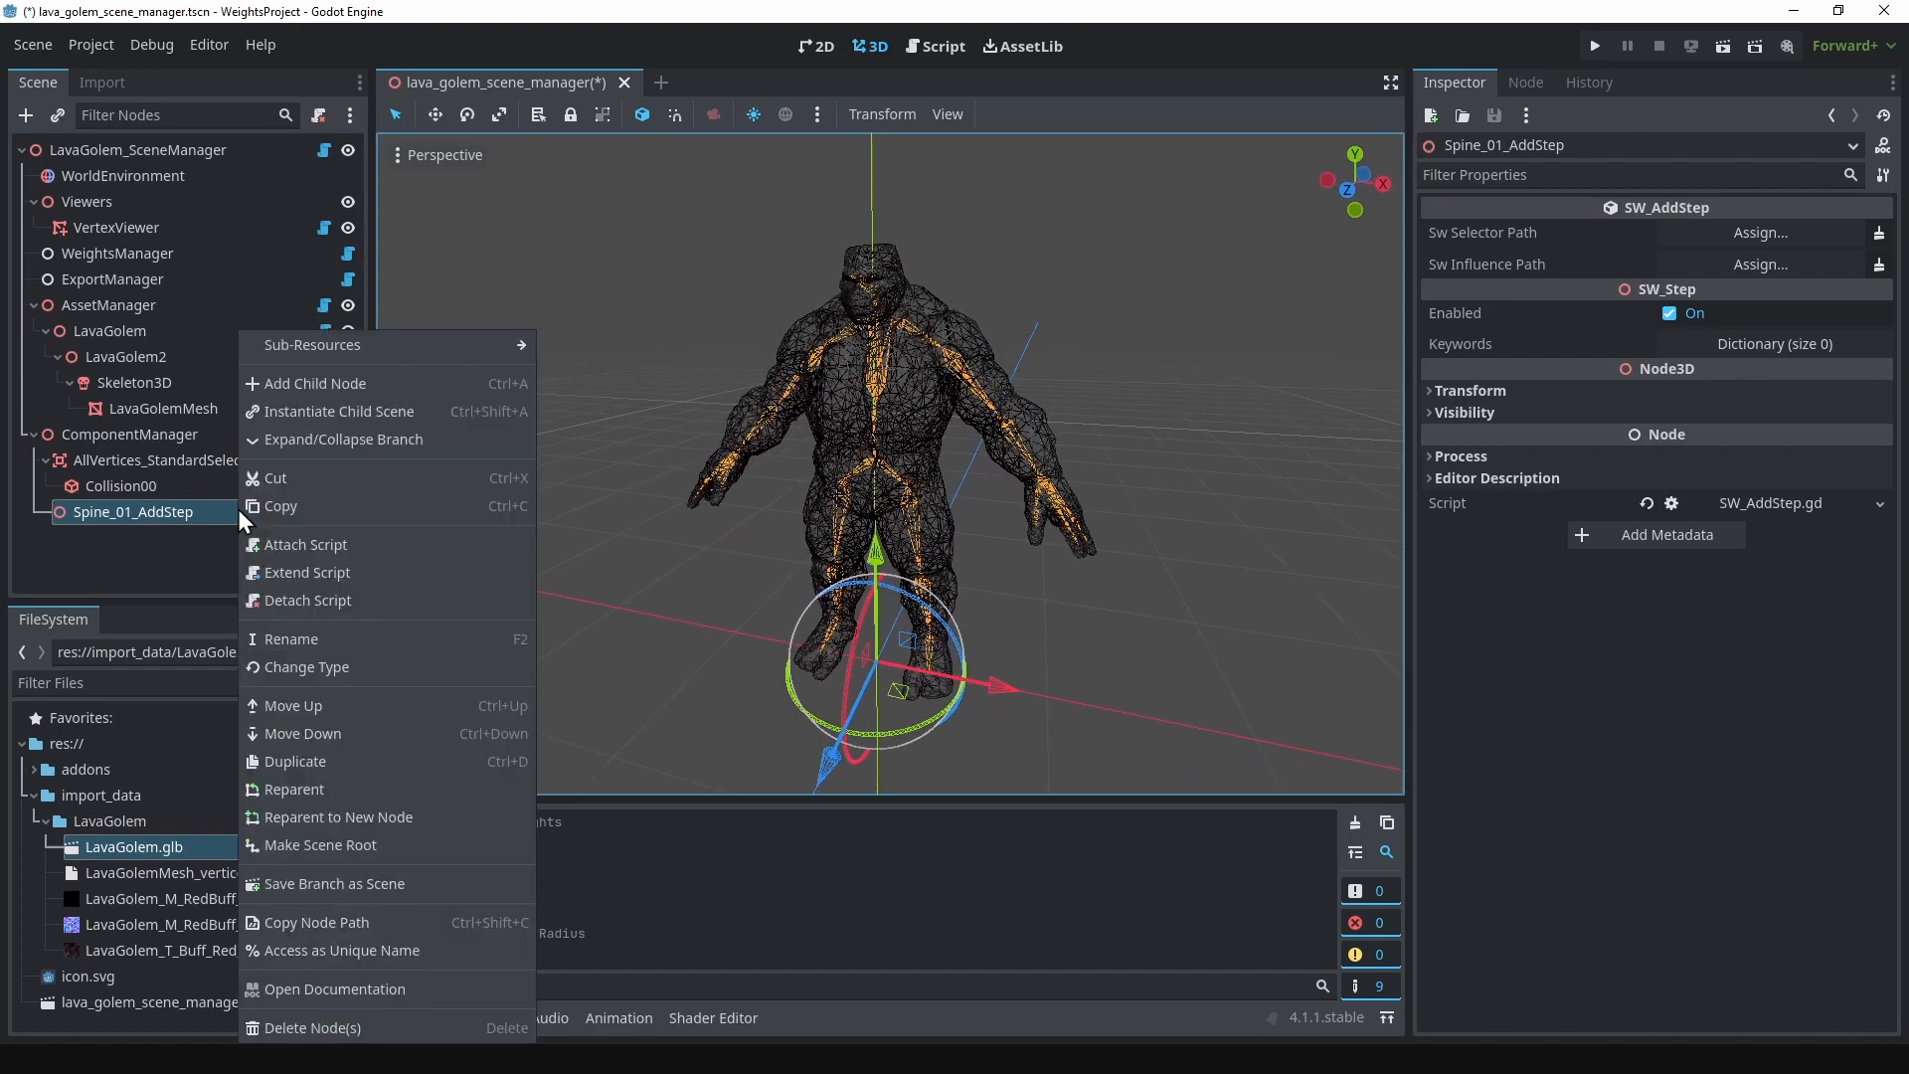
left_click(331, 392)
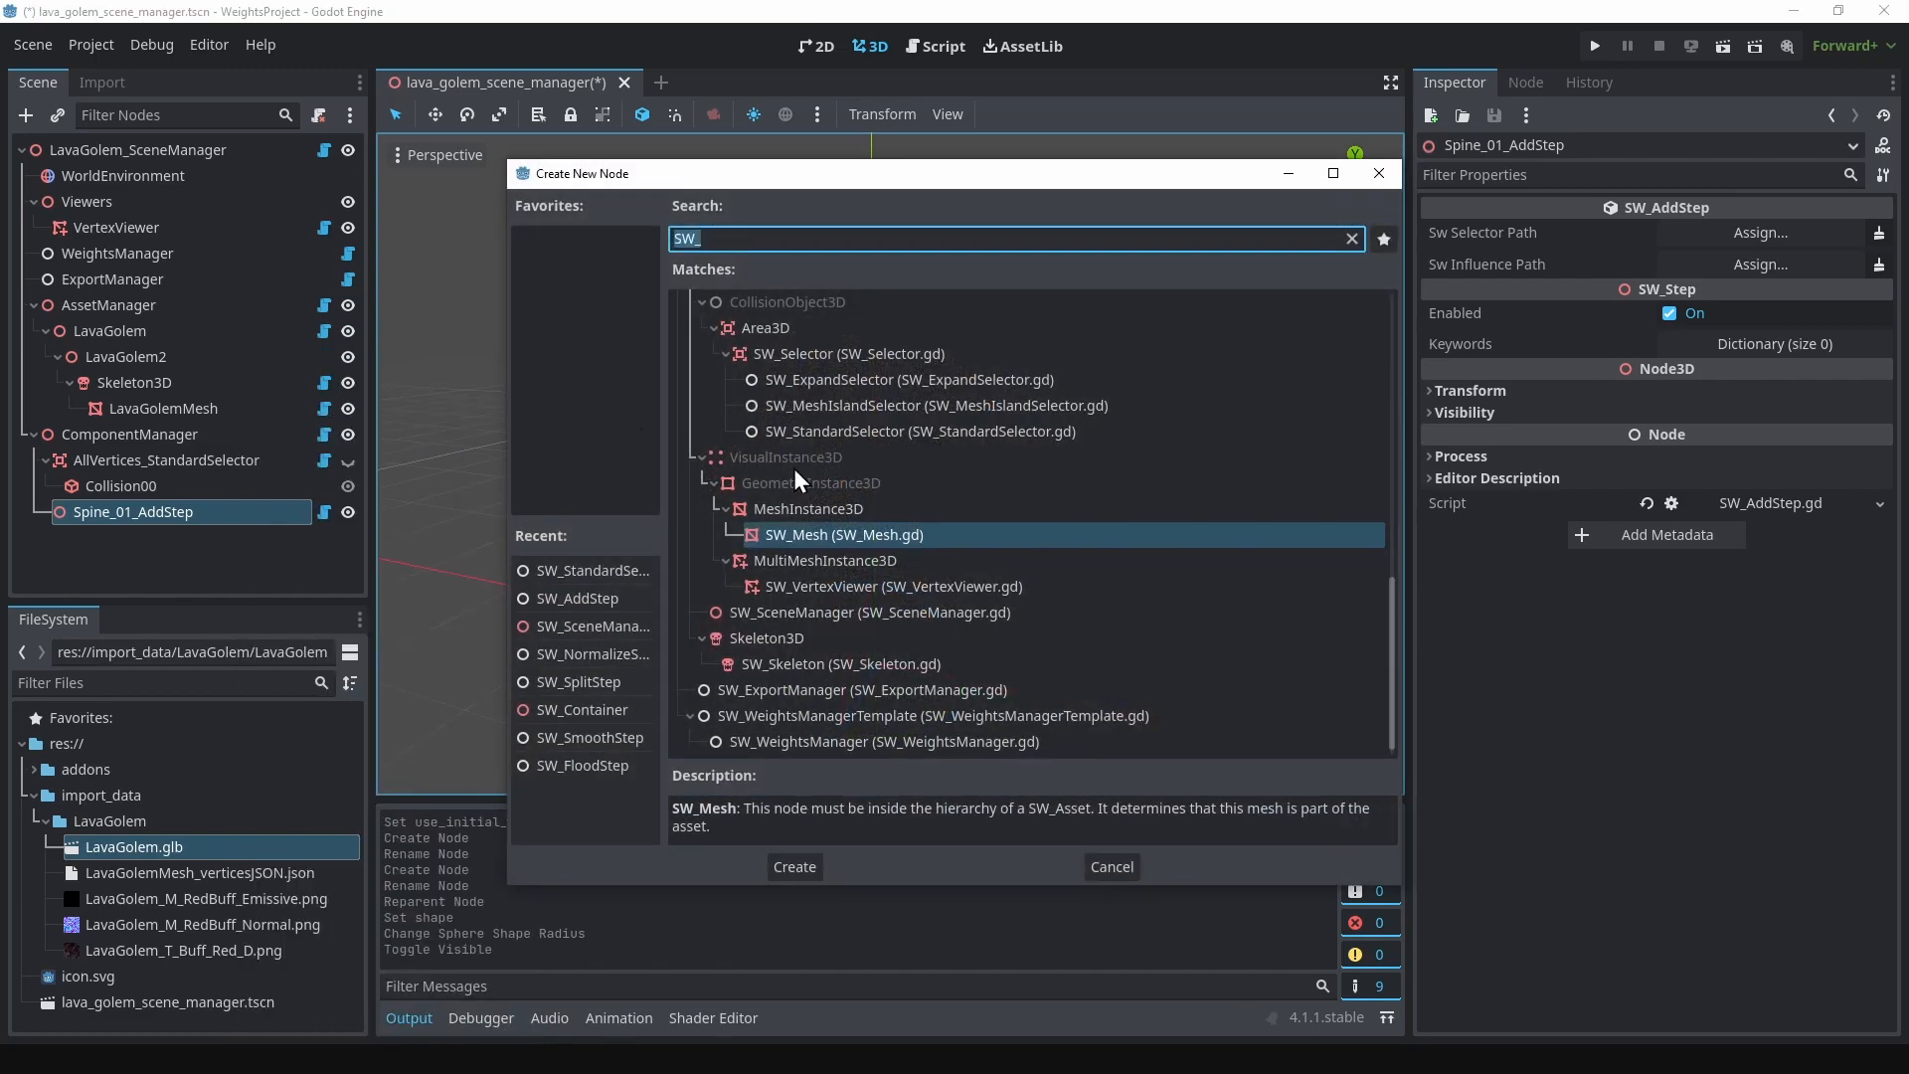
scroll(875, 522, "up", 5)
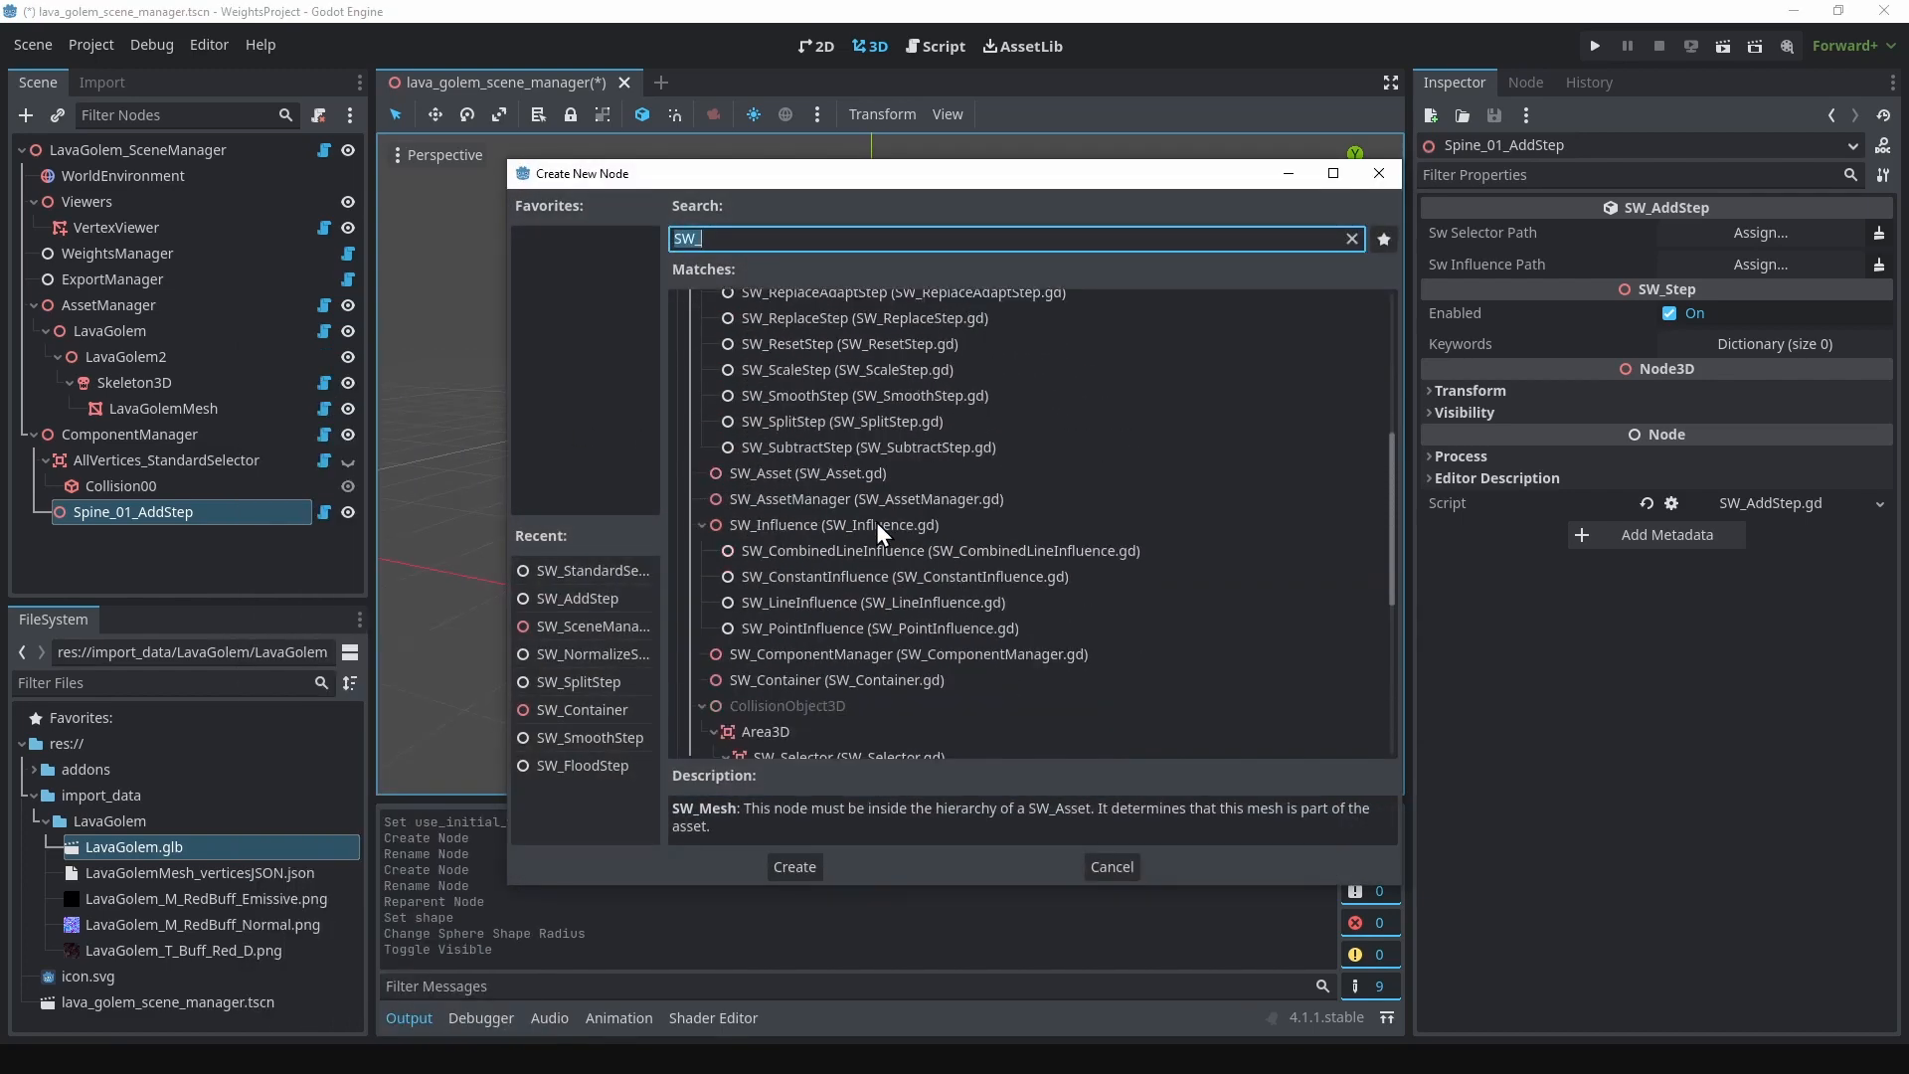
left_click(821, 601)
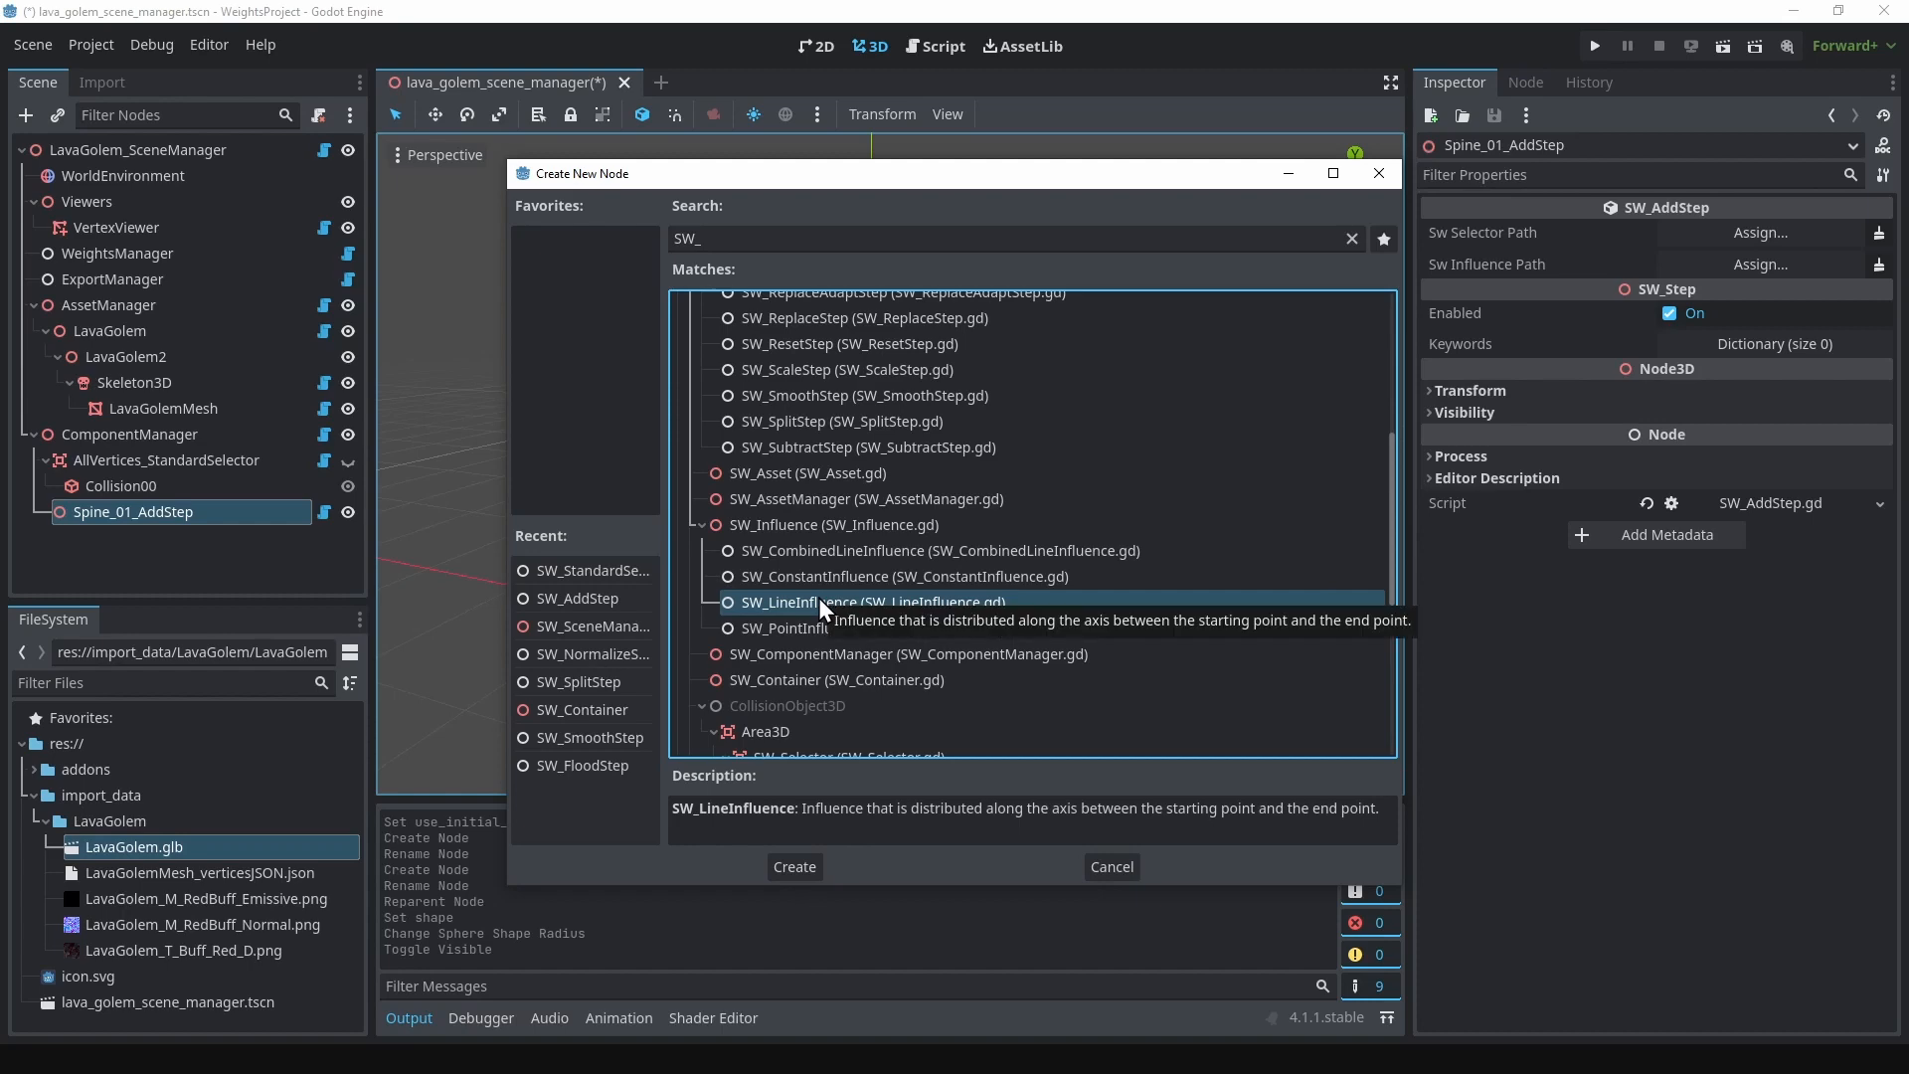
left_click(795, 867)
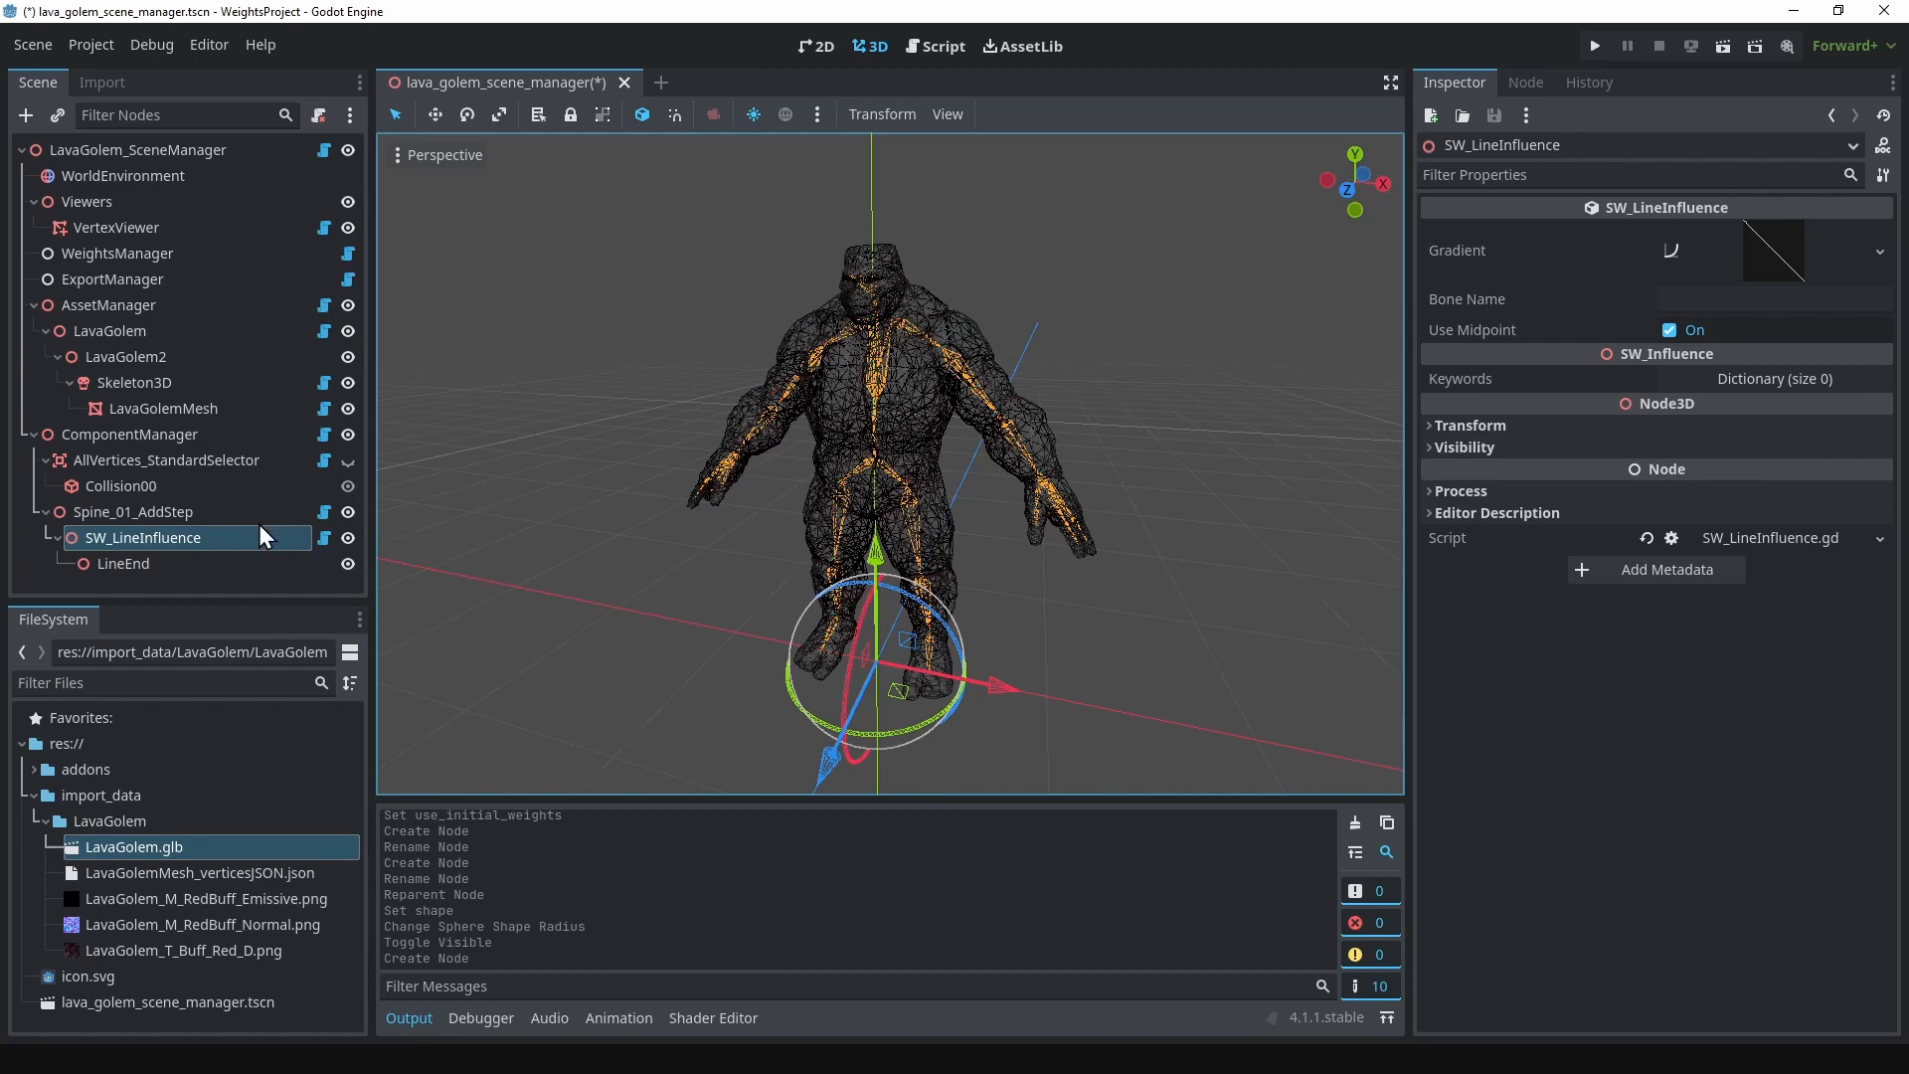
Step: Rename the SW_LineInfluence node to Spine_01_LineInfluence
double_click(105, 539)
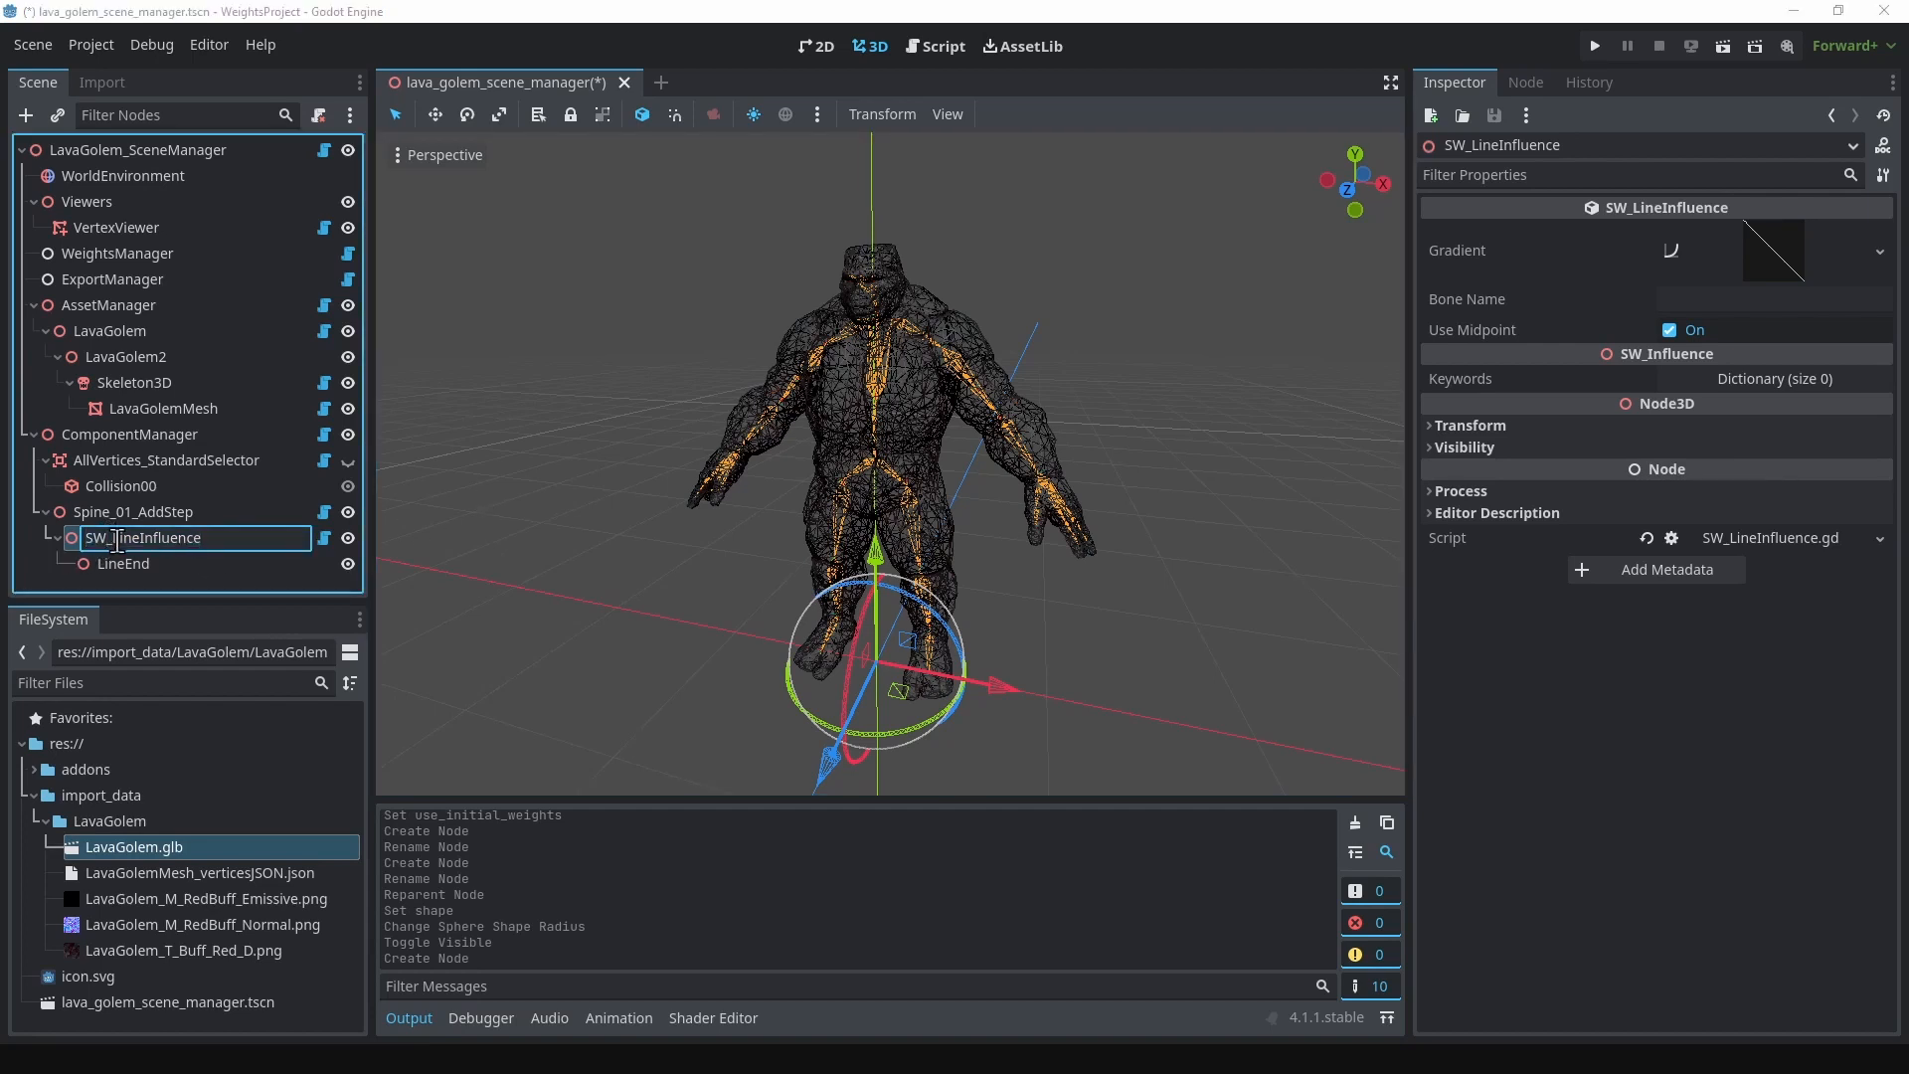
key("BackSpace")
key("BackSpace")
type("Spine_01")
key("Return")
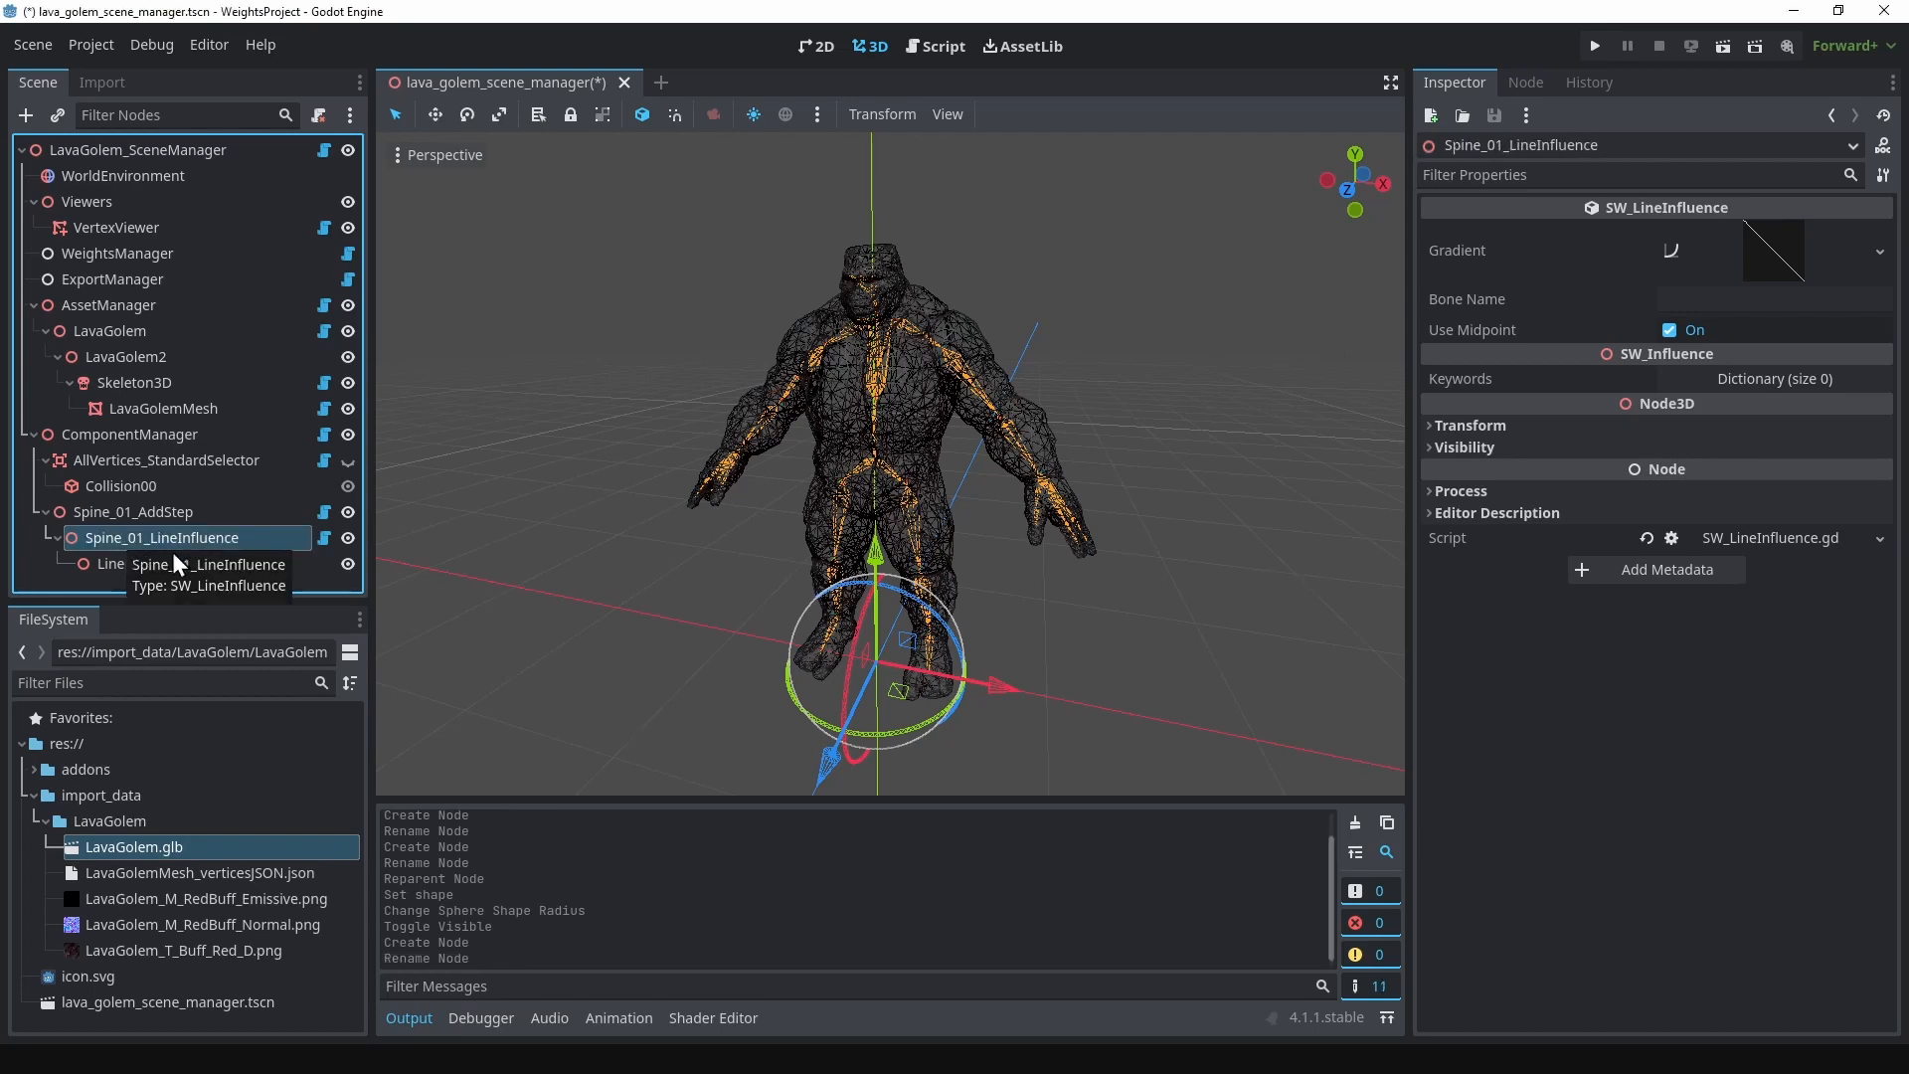
Step: Move Spine_01_LineInfluence up along the Y axis to the base of the golem's spine at the pelvis
middle_click_drag(1016, 486, 910, 525)
left_click_drag(875, 547, 876, 360)
scroll(921, 468, "up", 6)
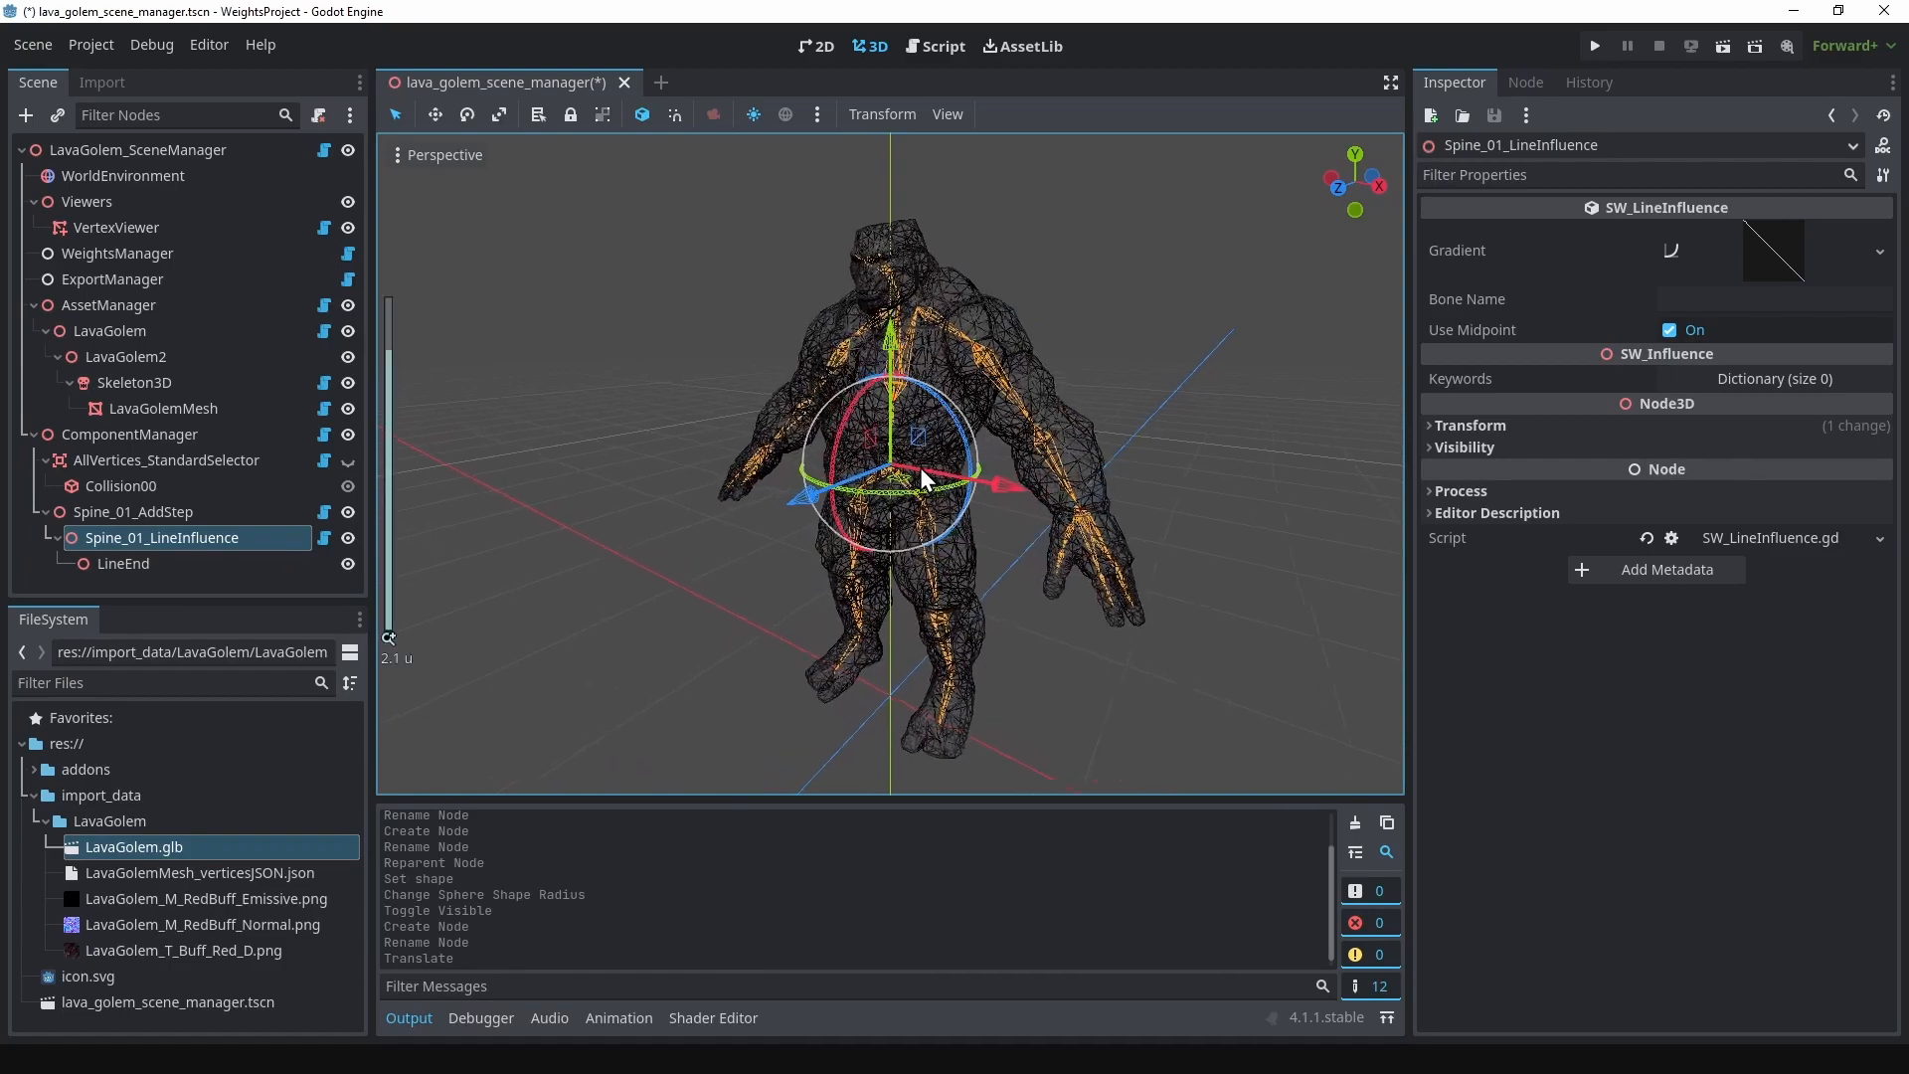
scroll(920, 468, "up", 10)
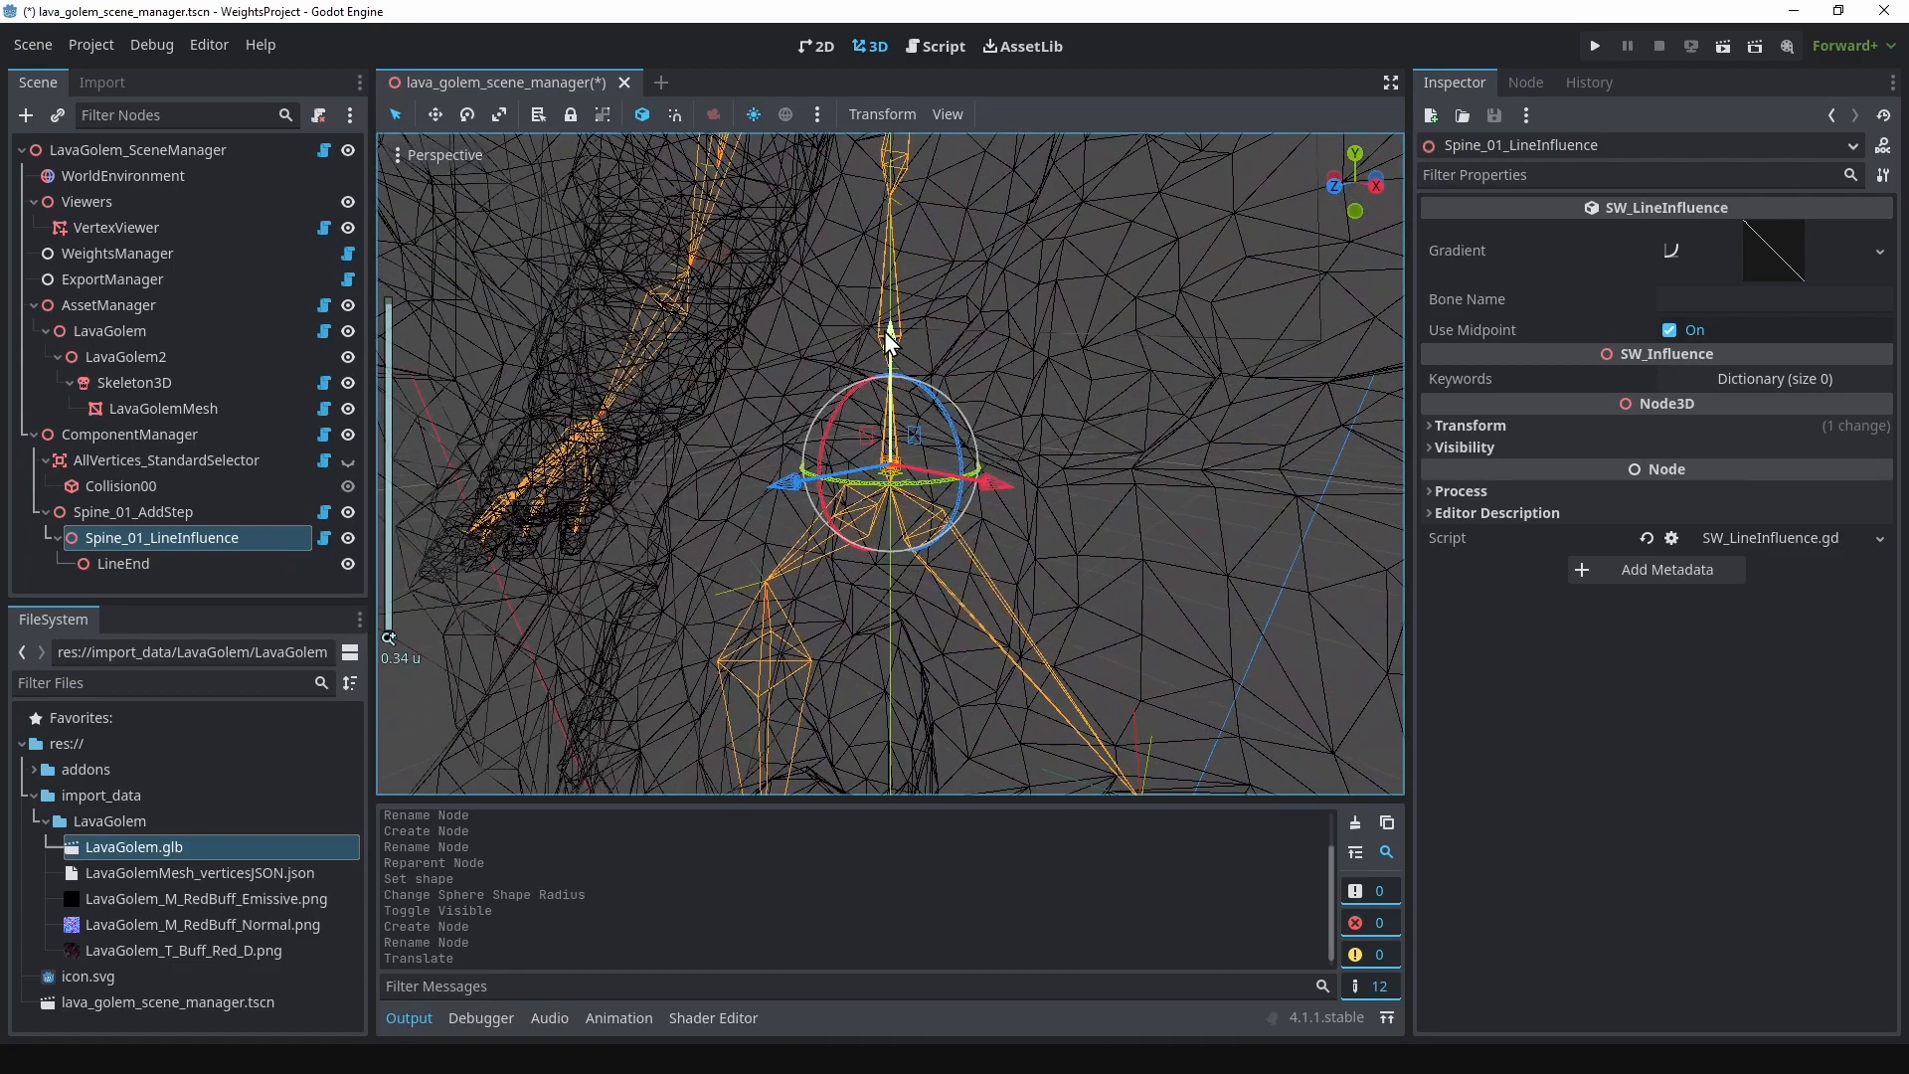
left_click_drag(888, 340, 900, 355)
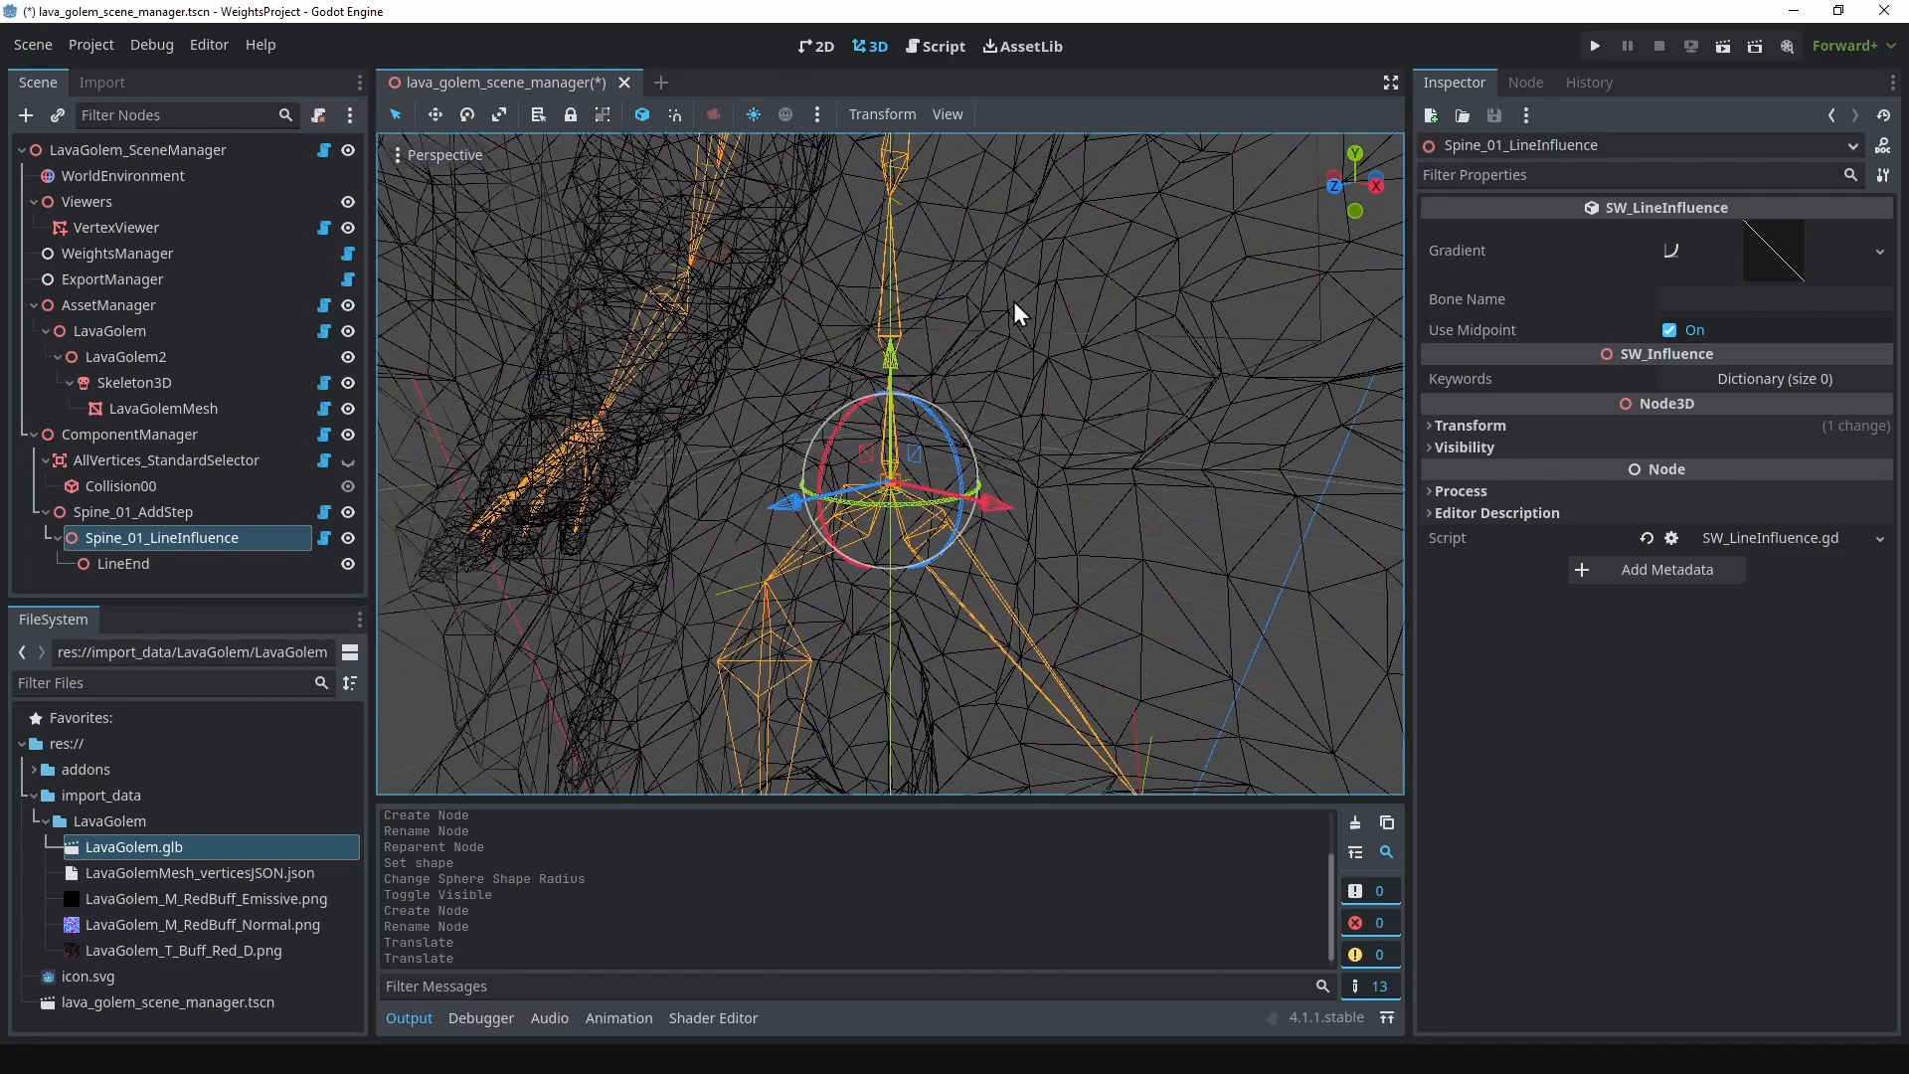
mouse_move(948, 273)
middle_mouse_down()
mouse_move(987, 271)
mouse_move(920, 276)
mouse_move(974, 278)
middle_mouse_up()
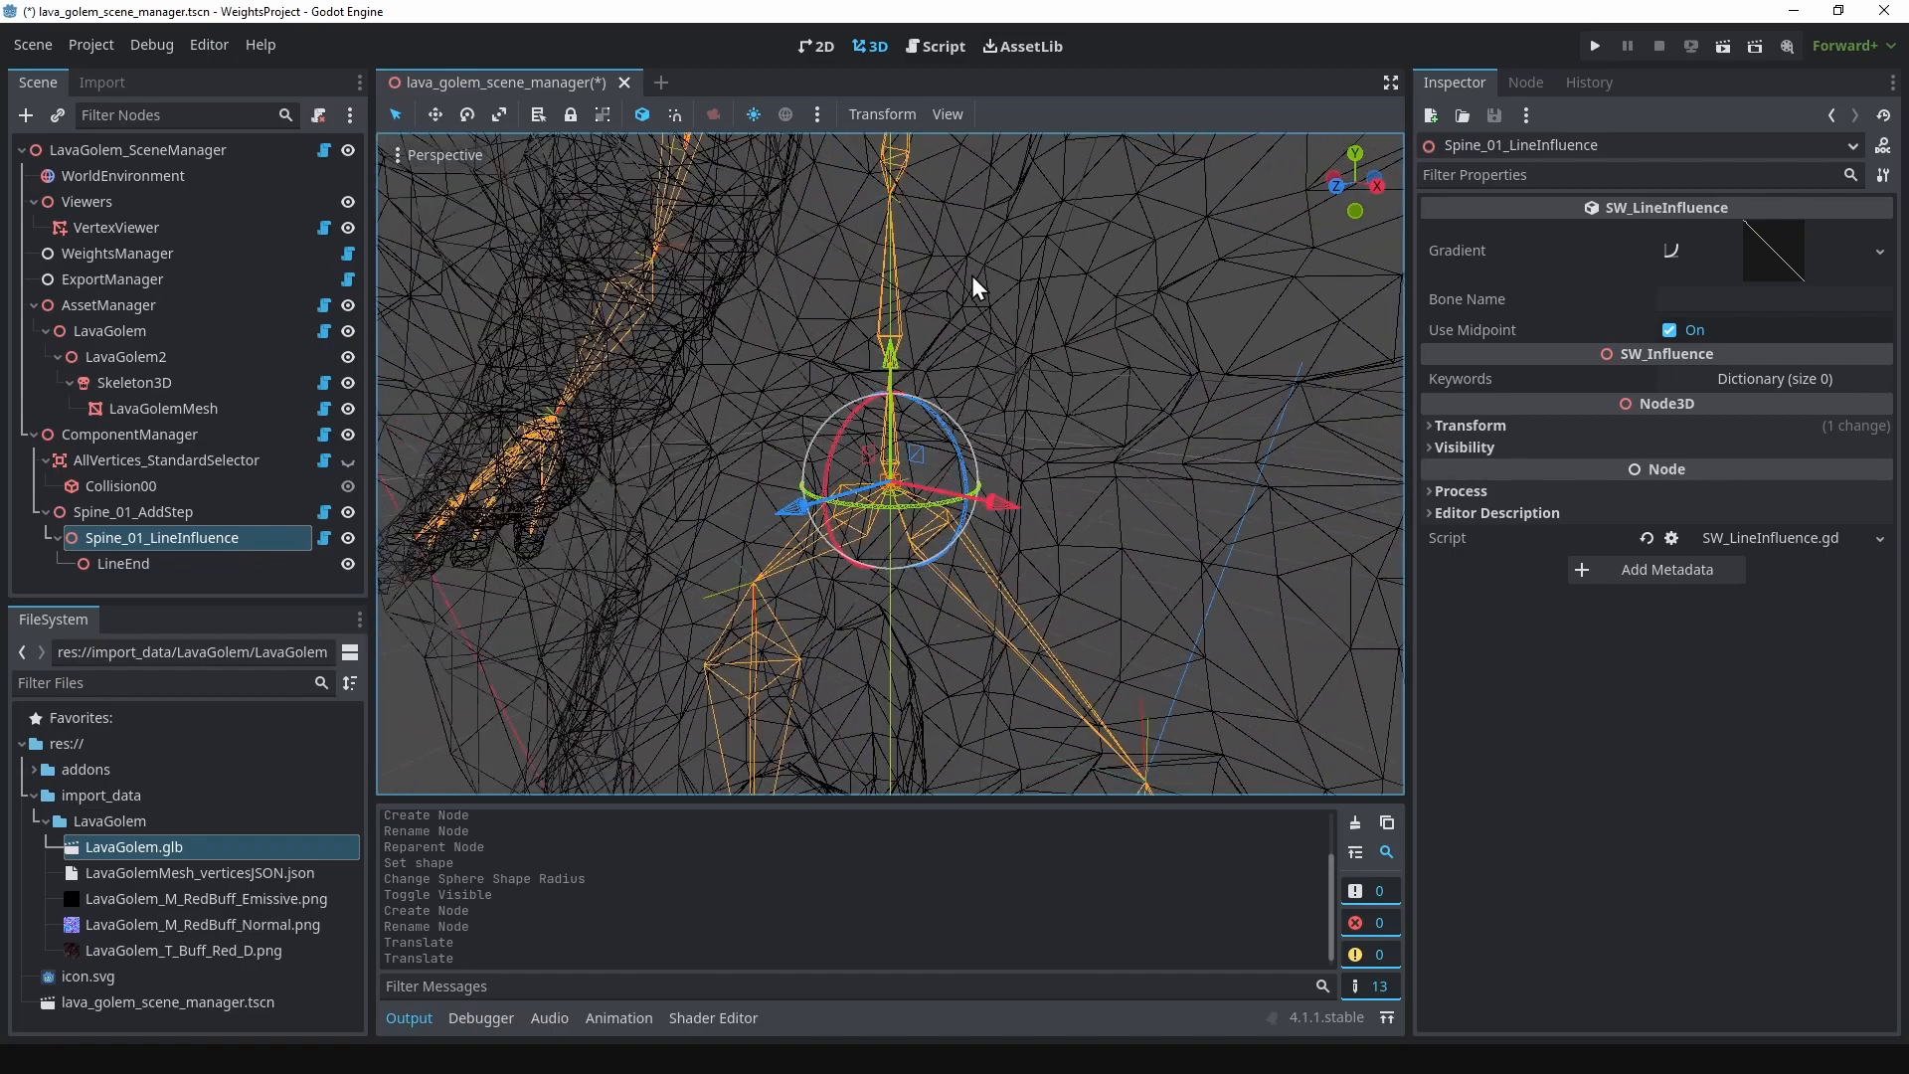
Step: Raise LineEnd along the Y axis to just above the lowest spine joint, and lower the start of Spine_01_LineInfluence slightly
left_click(193, 563)
left_click_drag(889, 356, 890, 159)
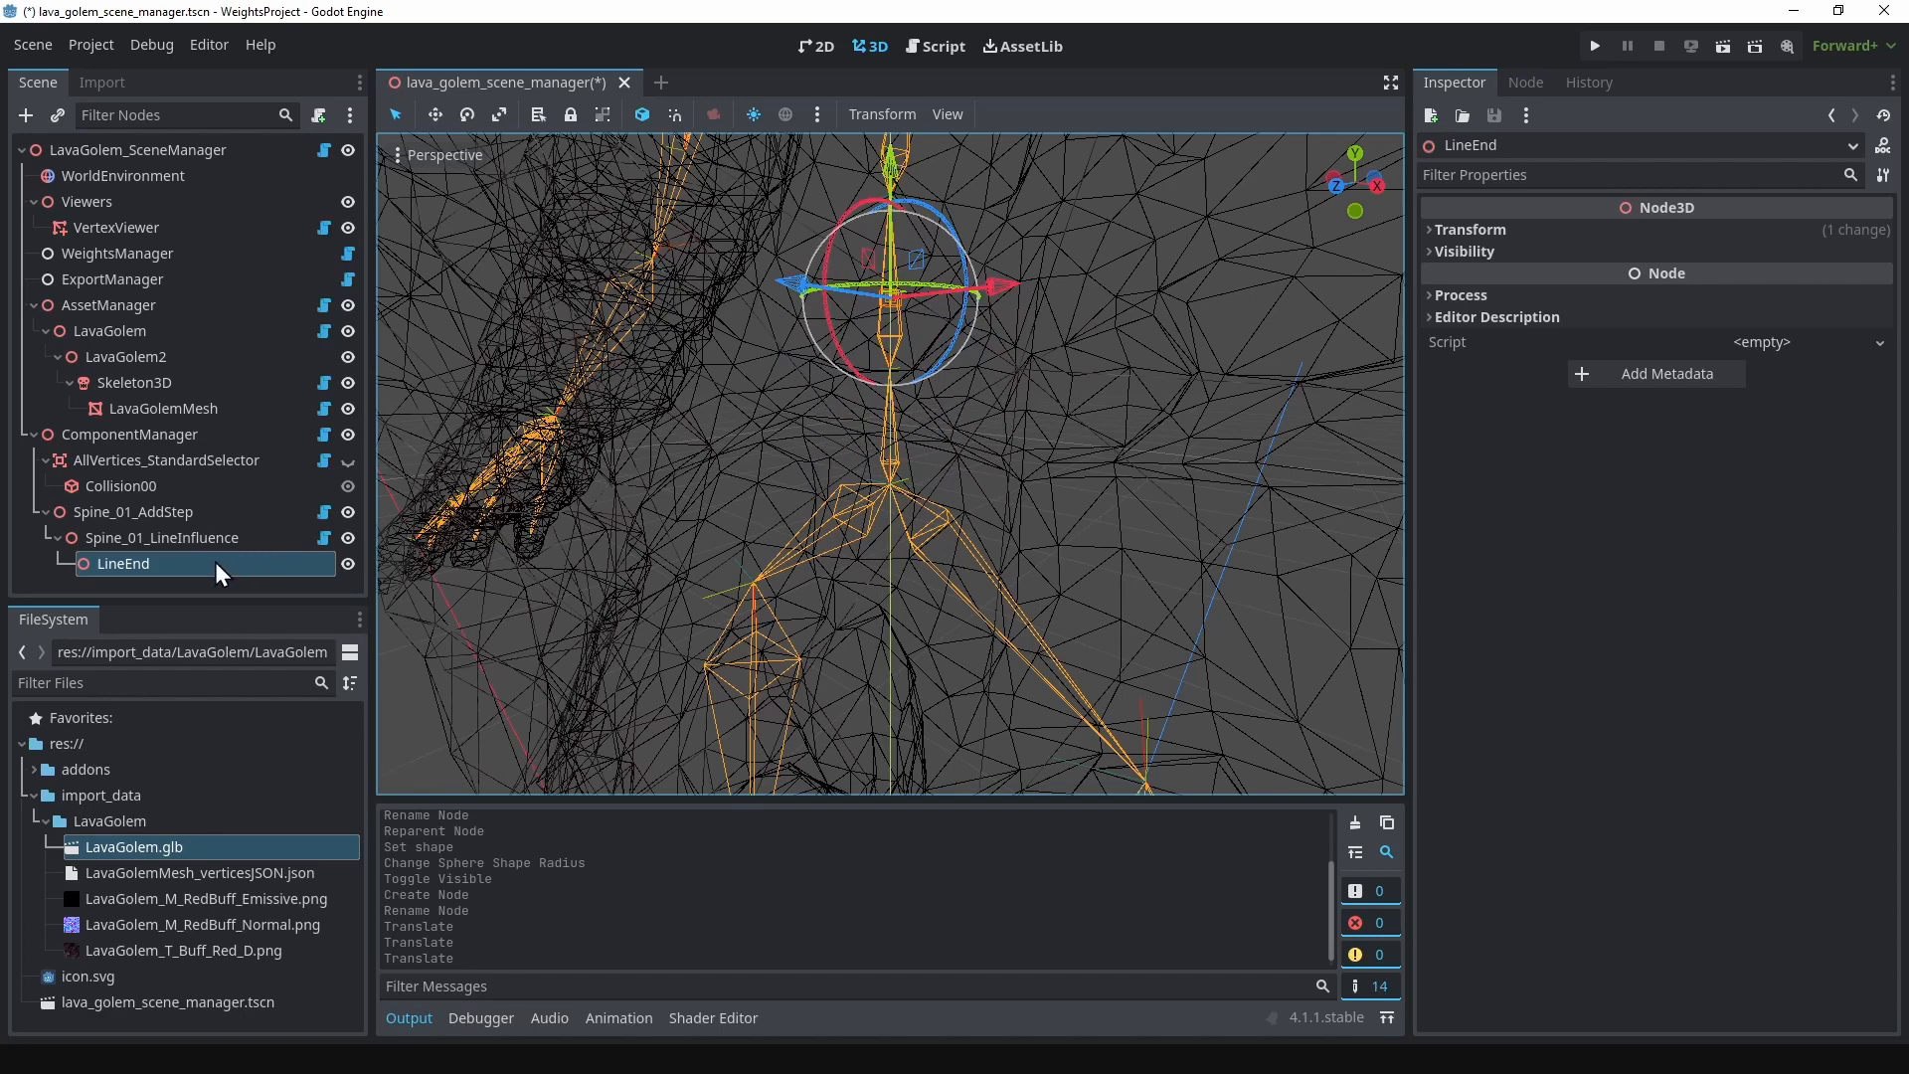
left_click(218, 539)
left_click_drag(887, 356, 887, 372)
left_click(216, 563)
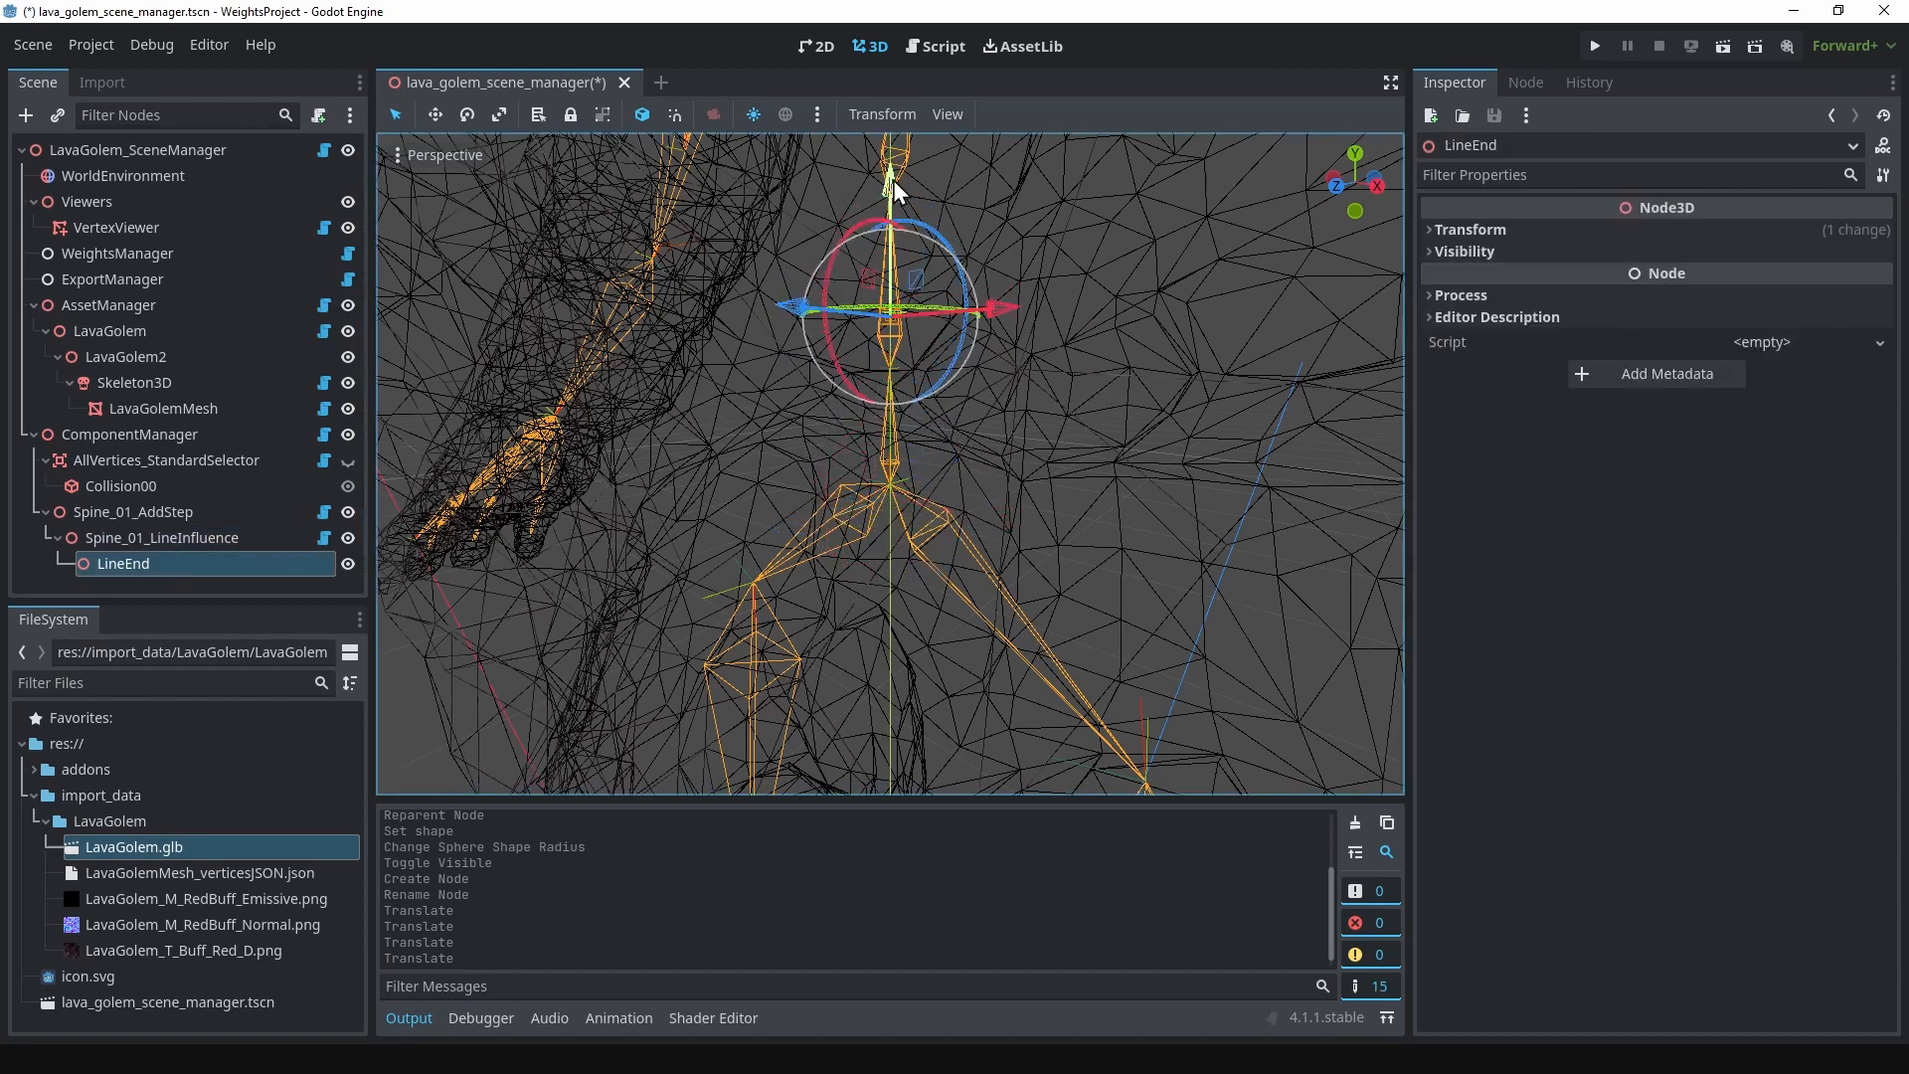
left_click_drag(893, 181, 893, 151)
middle_click_drag(938, 269, 1020, 455)
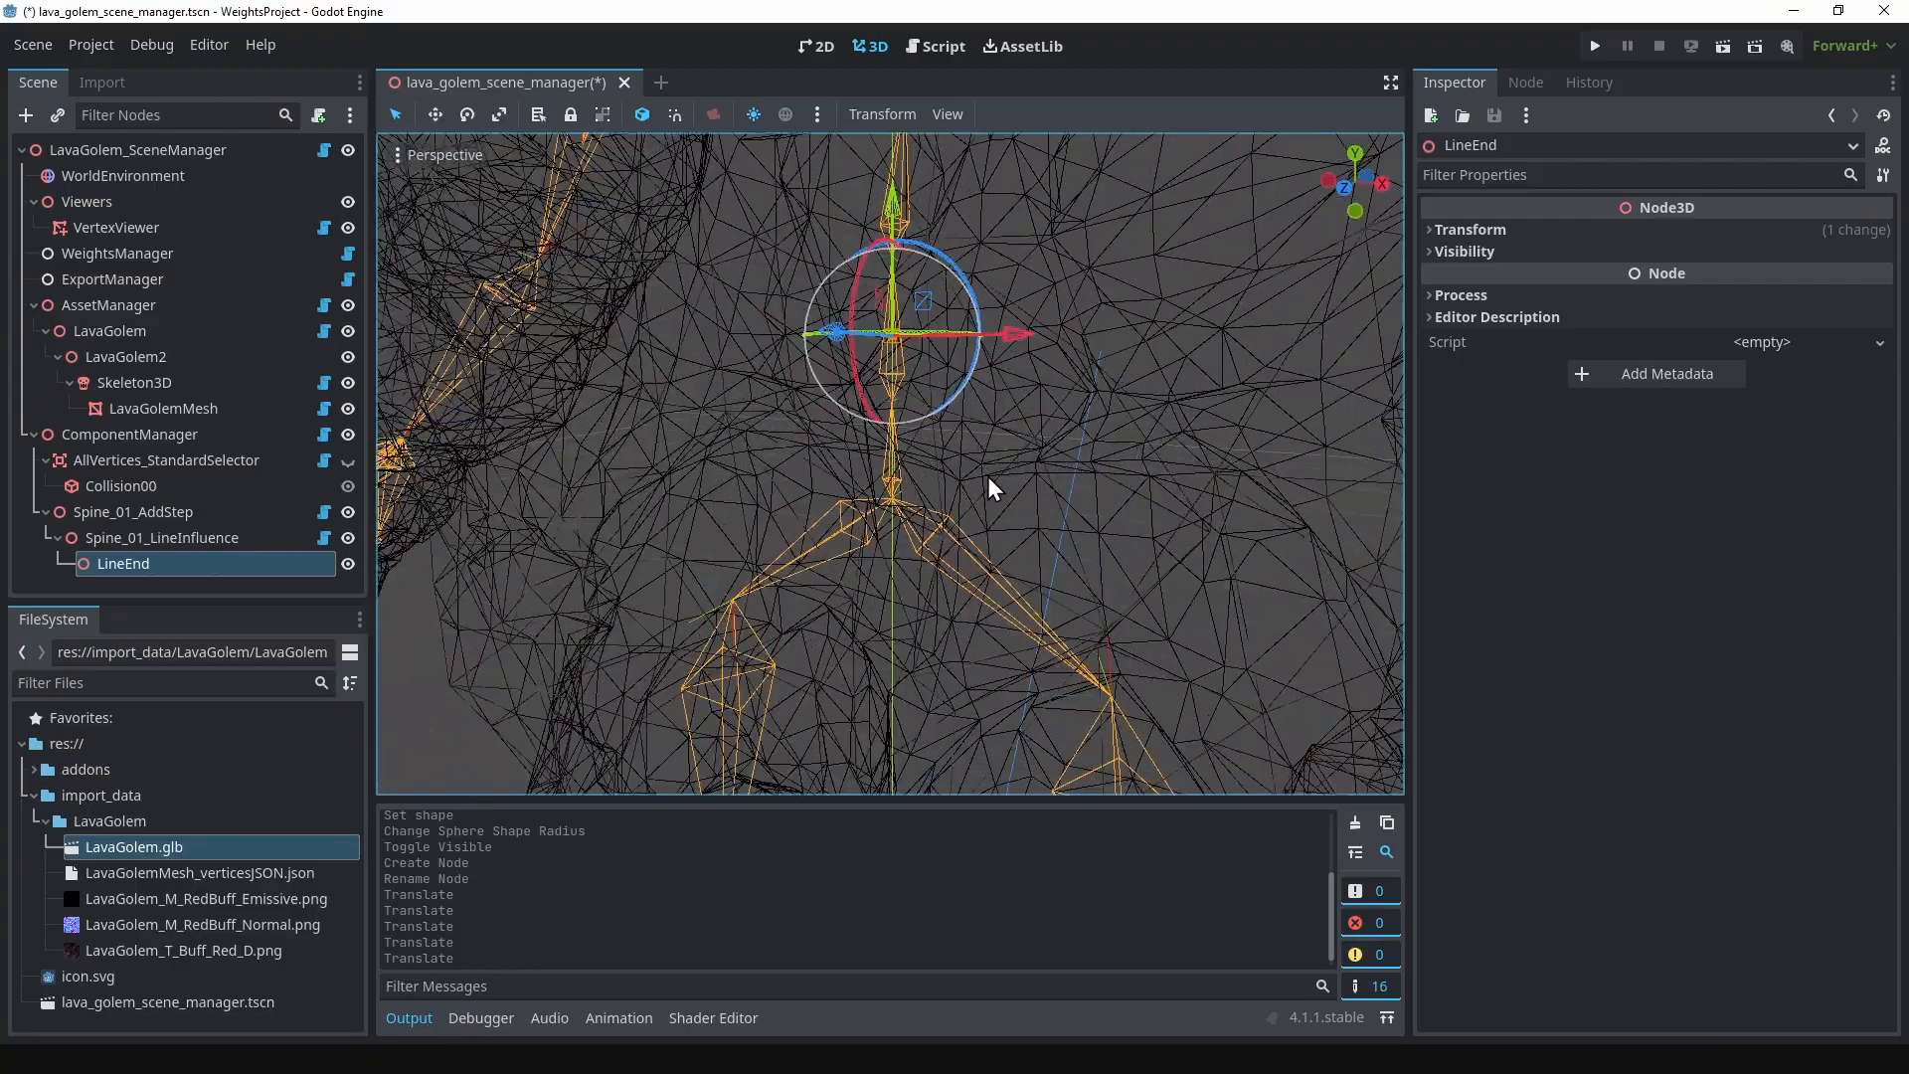
Step: Set the bone name of Spine_01_LineInfluence to spine_01
left_click(207, 537)
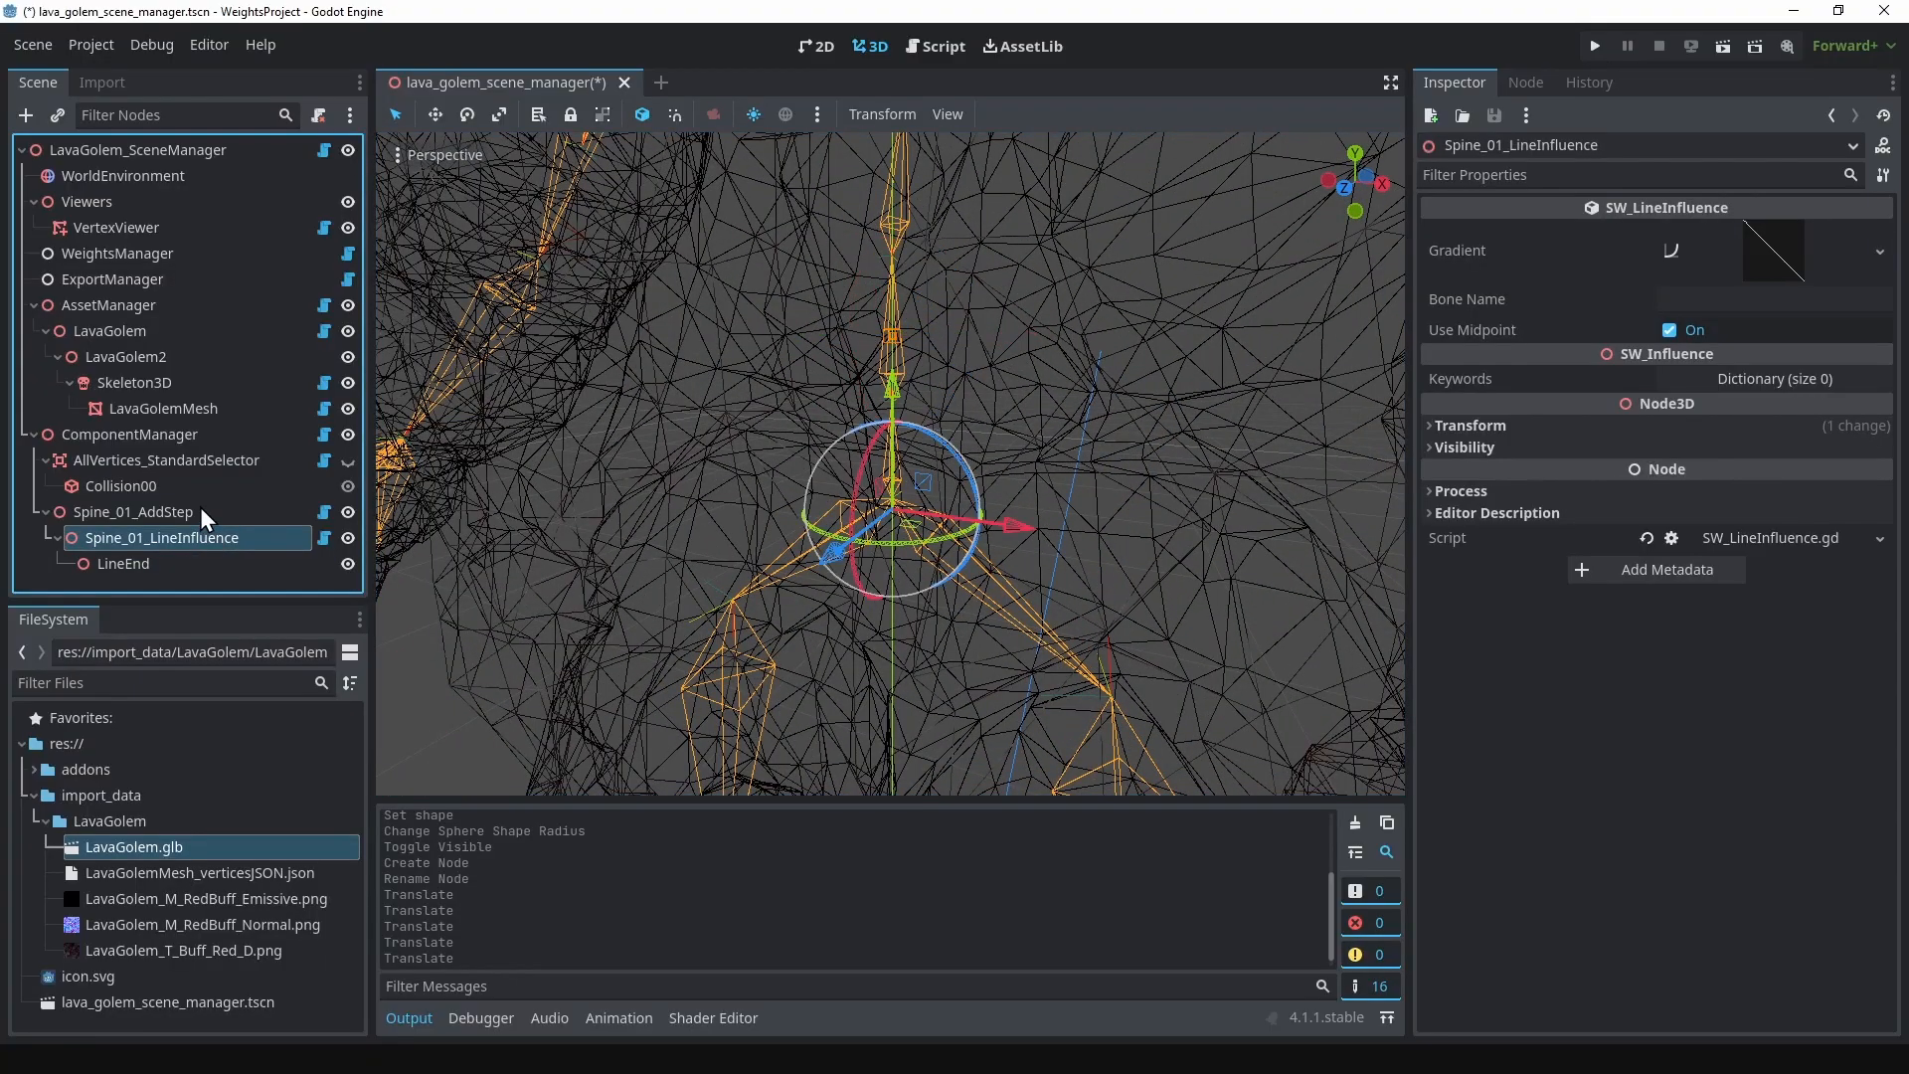
left_click(1695, 299)
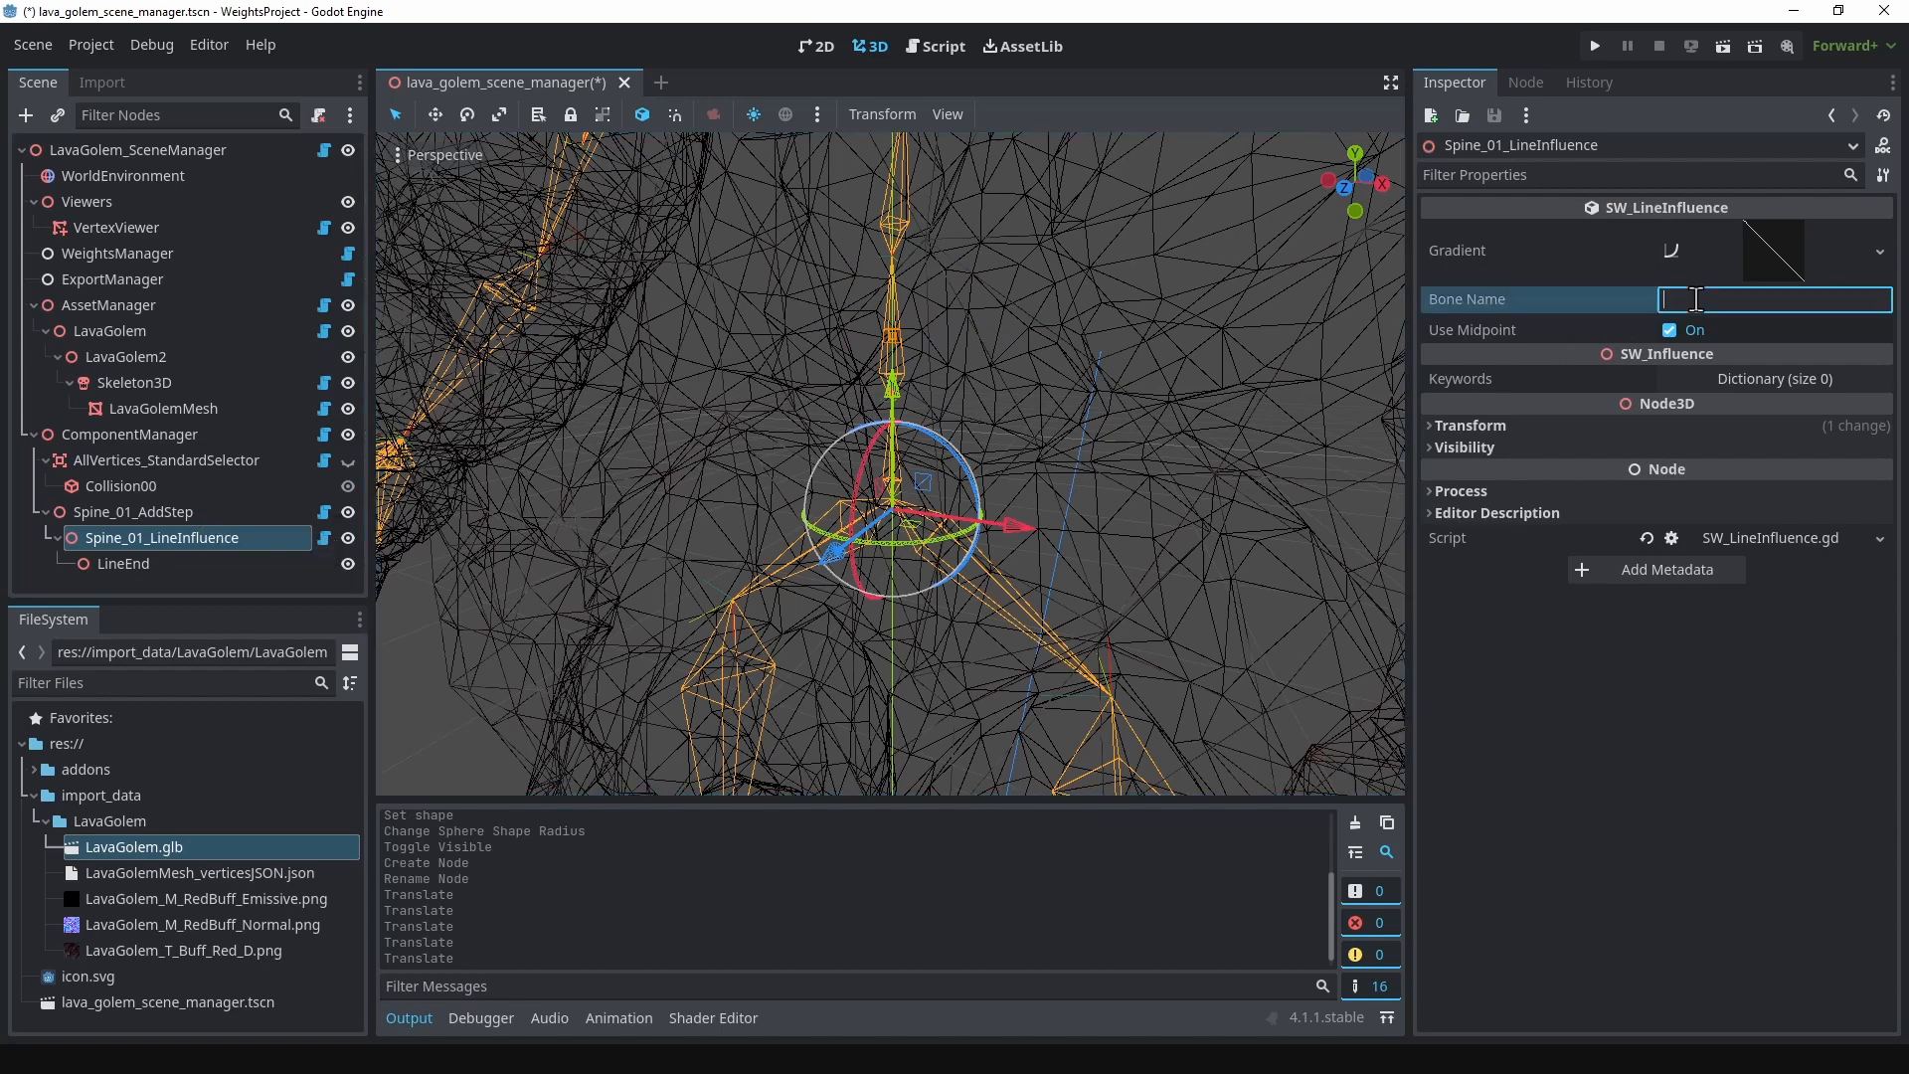
type("spine_01")
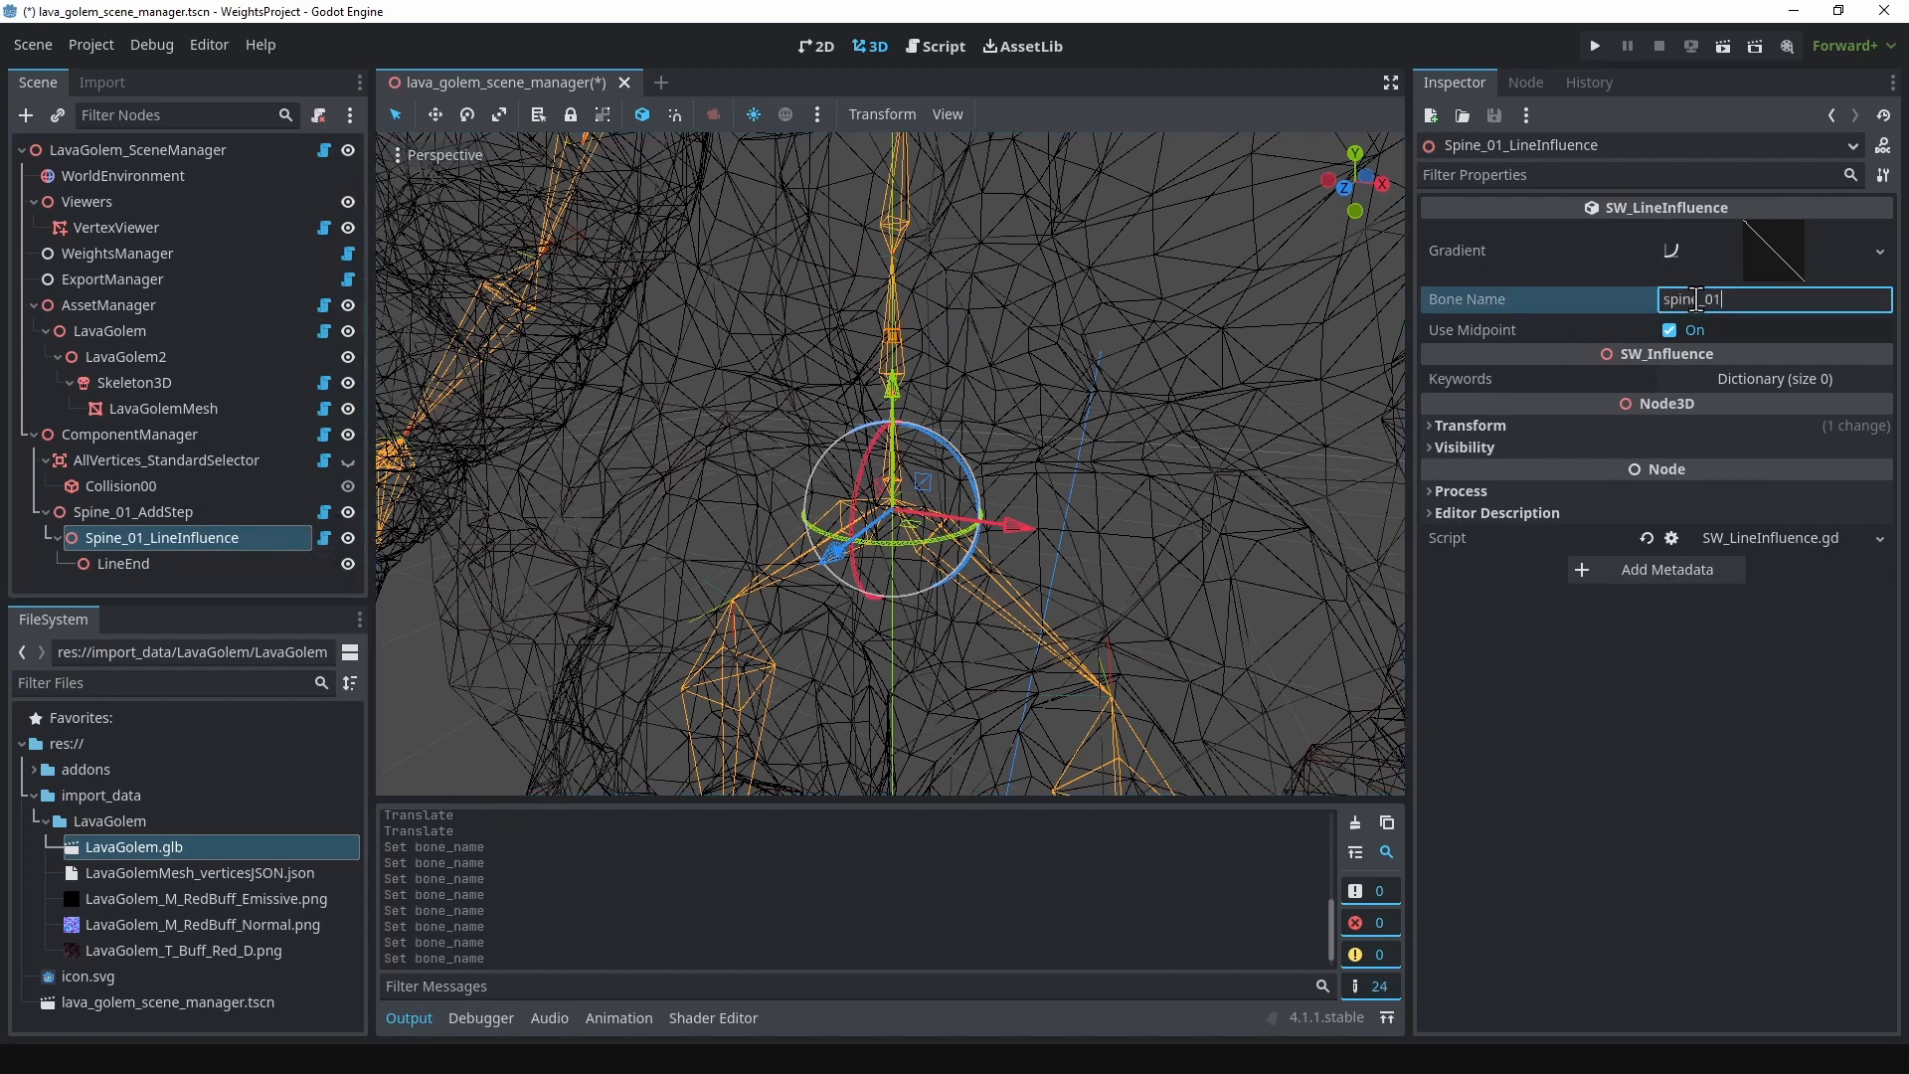
key("Return")
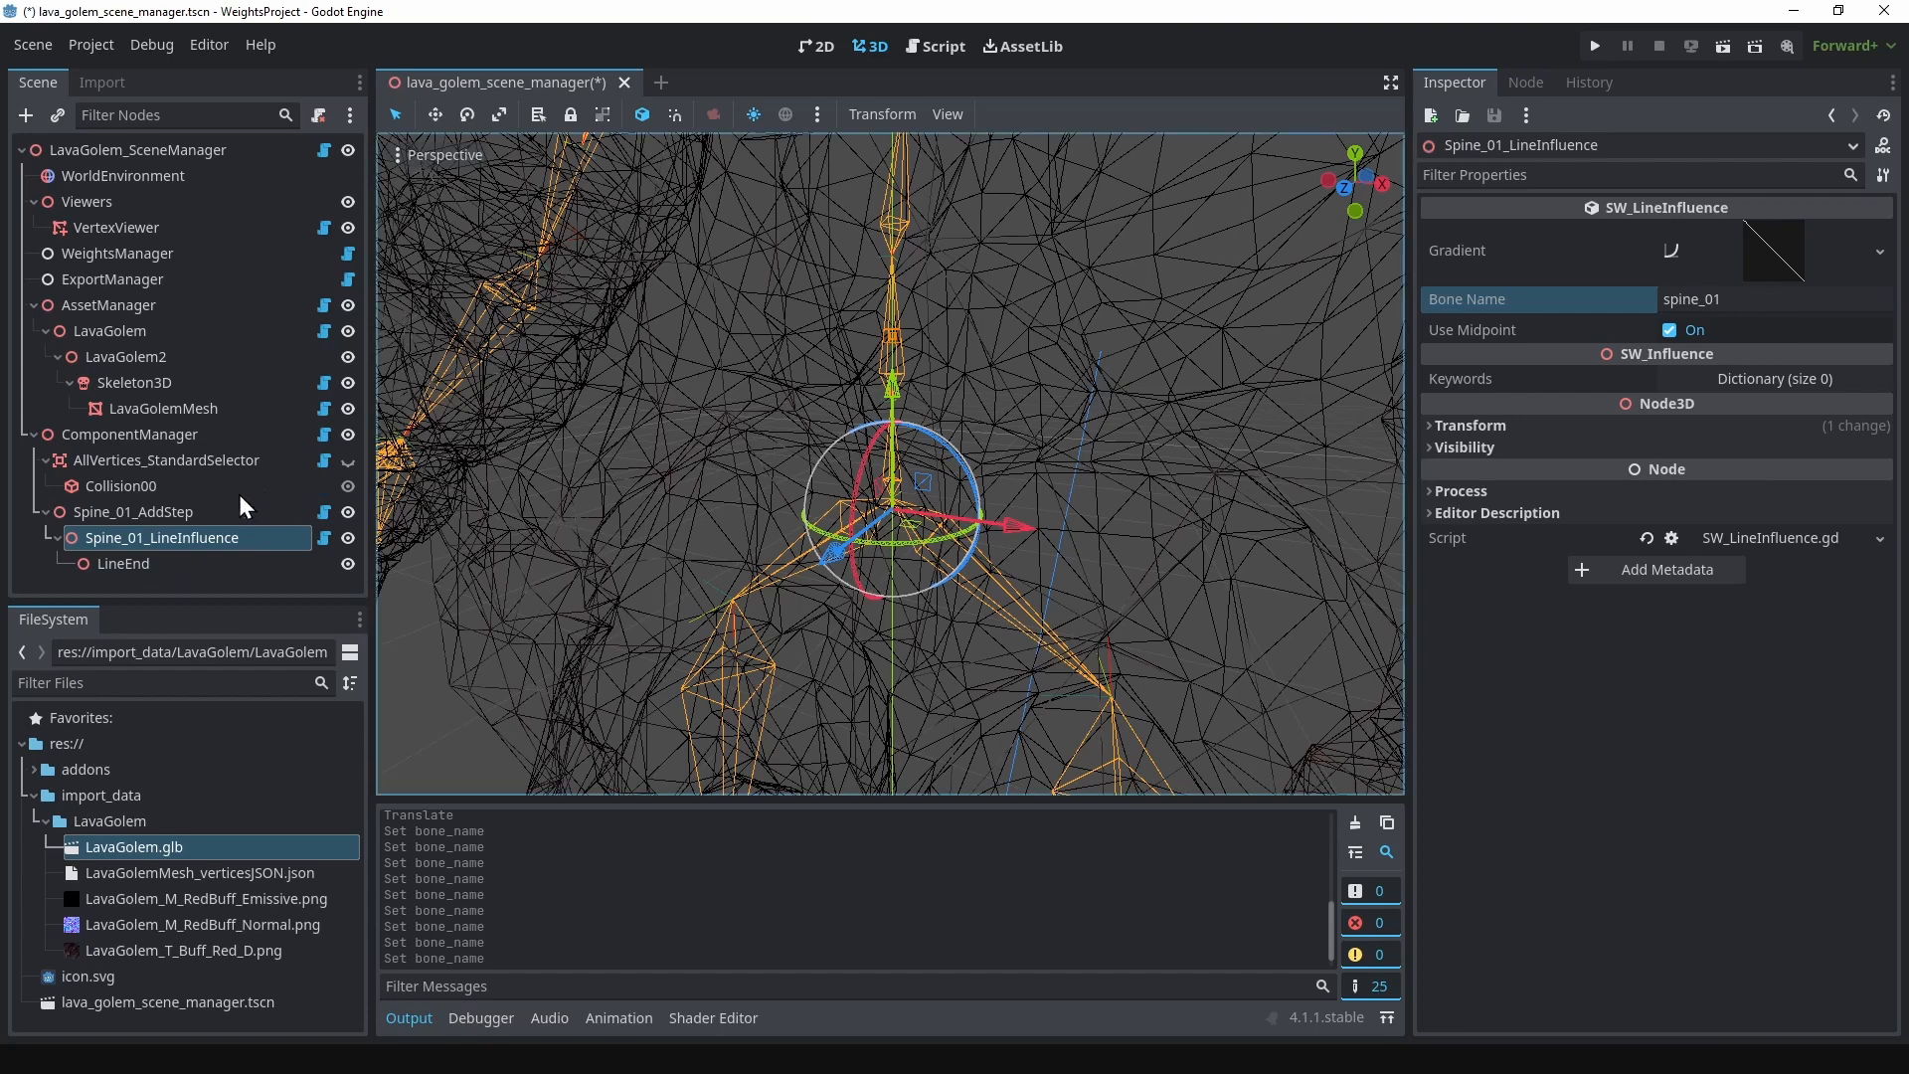
Step: Assign AllVertices_StandardSelector as the selector and Spine_01_LineInfluence as the influence of Spine_01_AddStep
left_click(177, 511)
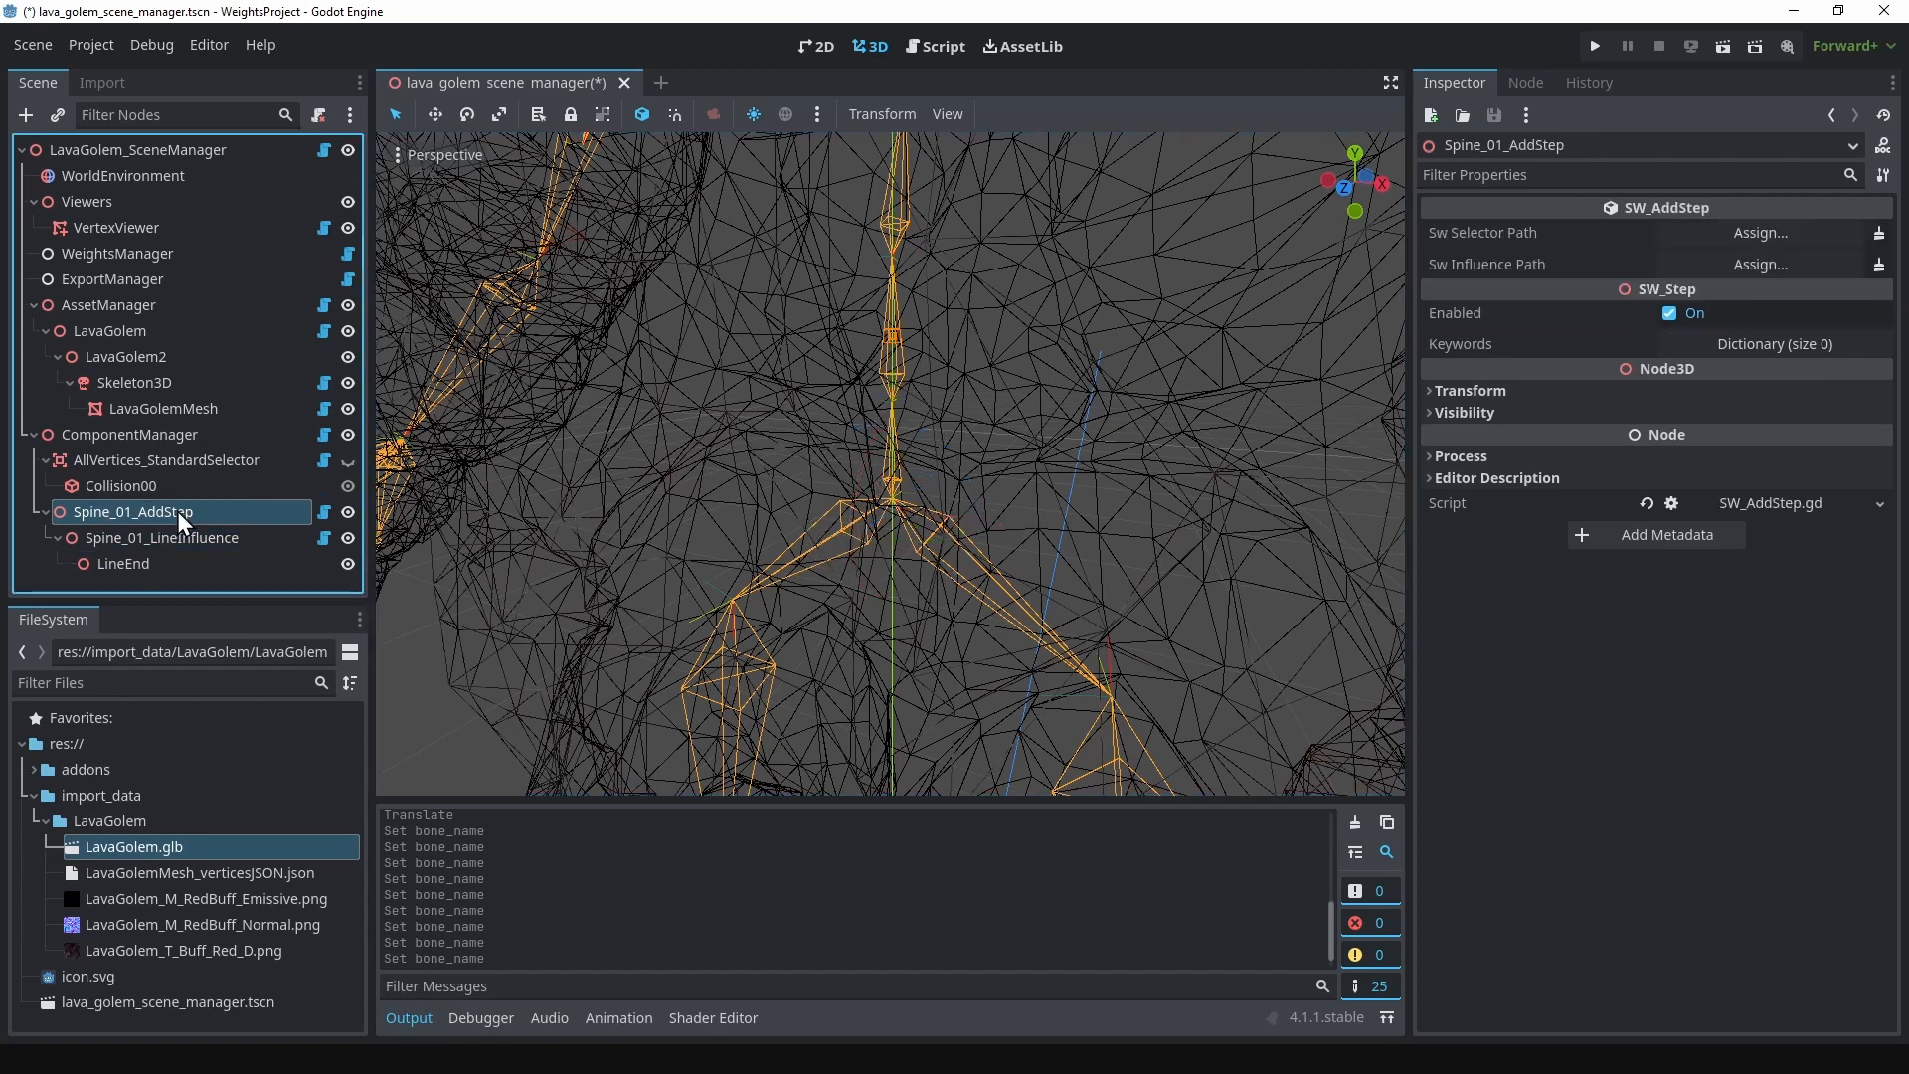
left_click(1806, 229)
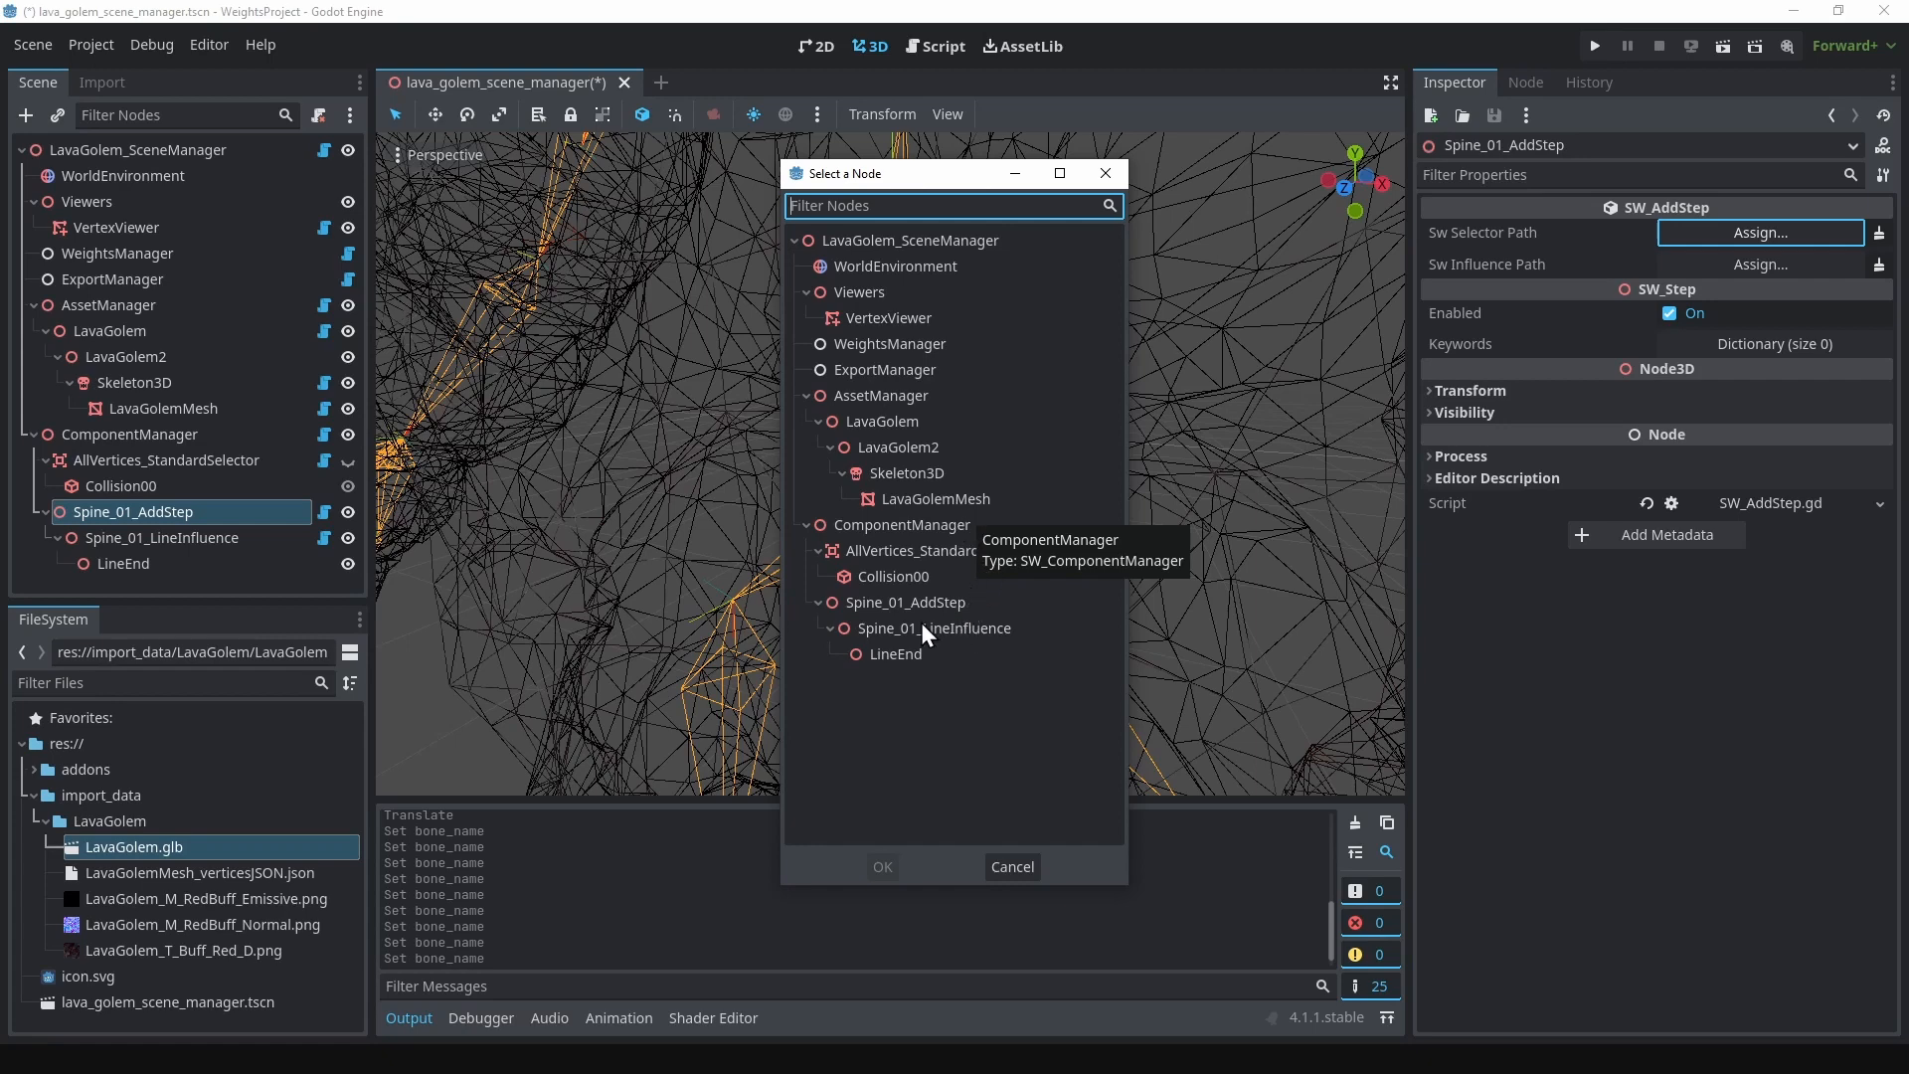
left_click(916, 553)
left_click(880, 864)
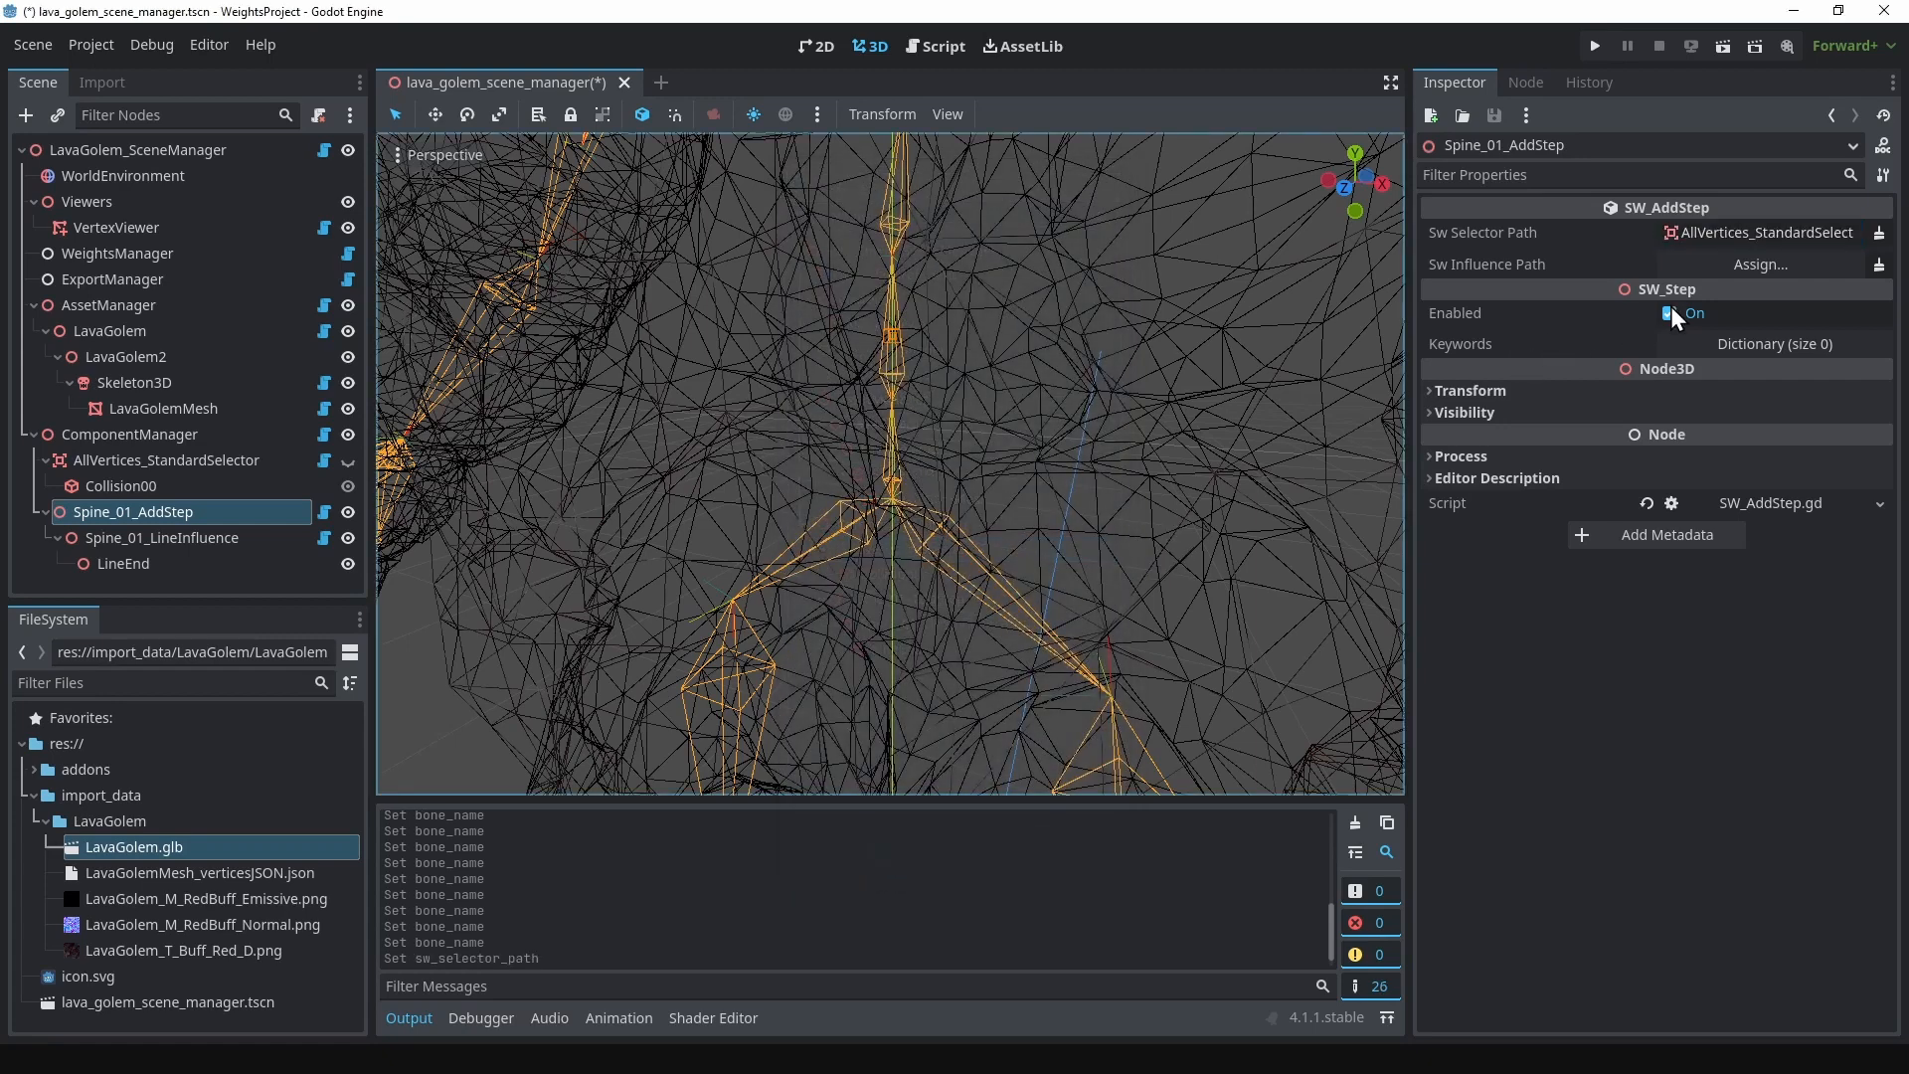
left_click(1726, 264)
left_click(970, 627)
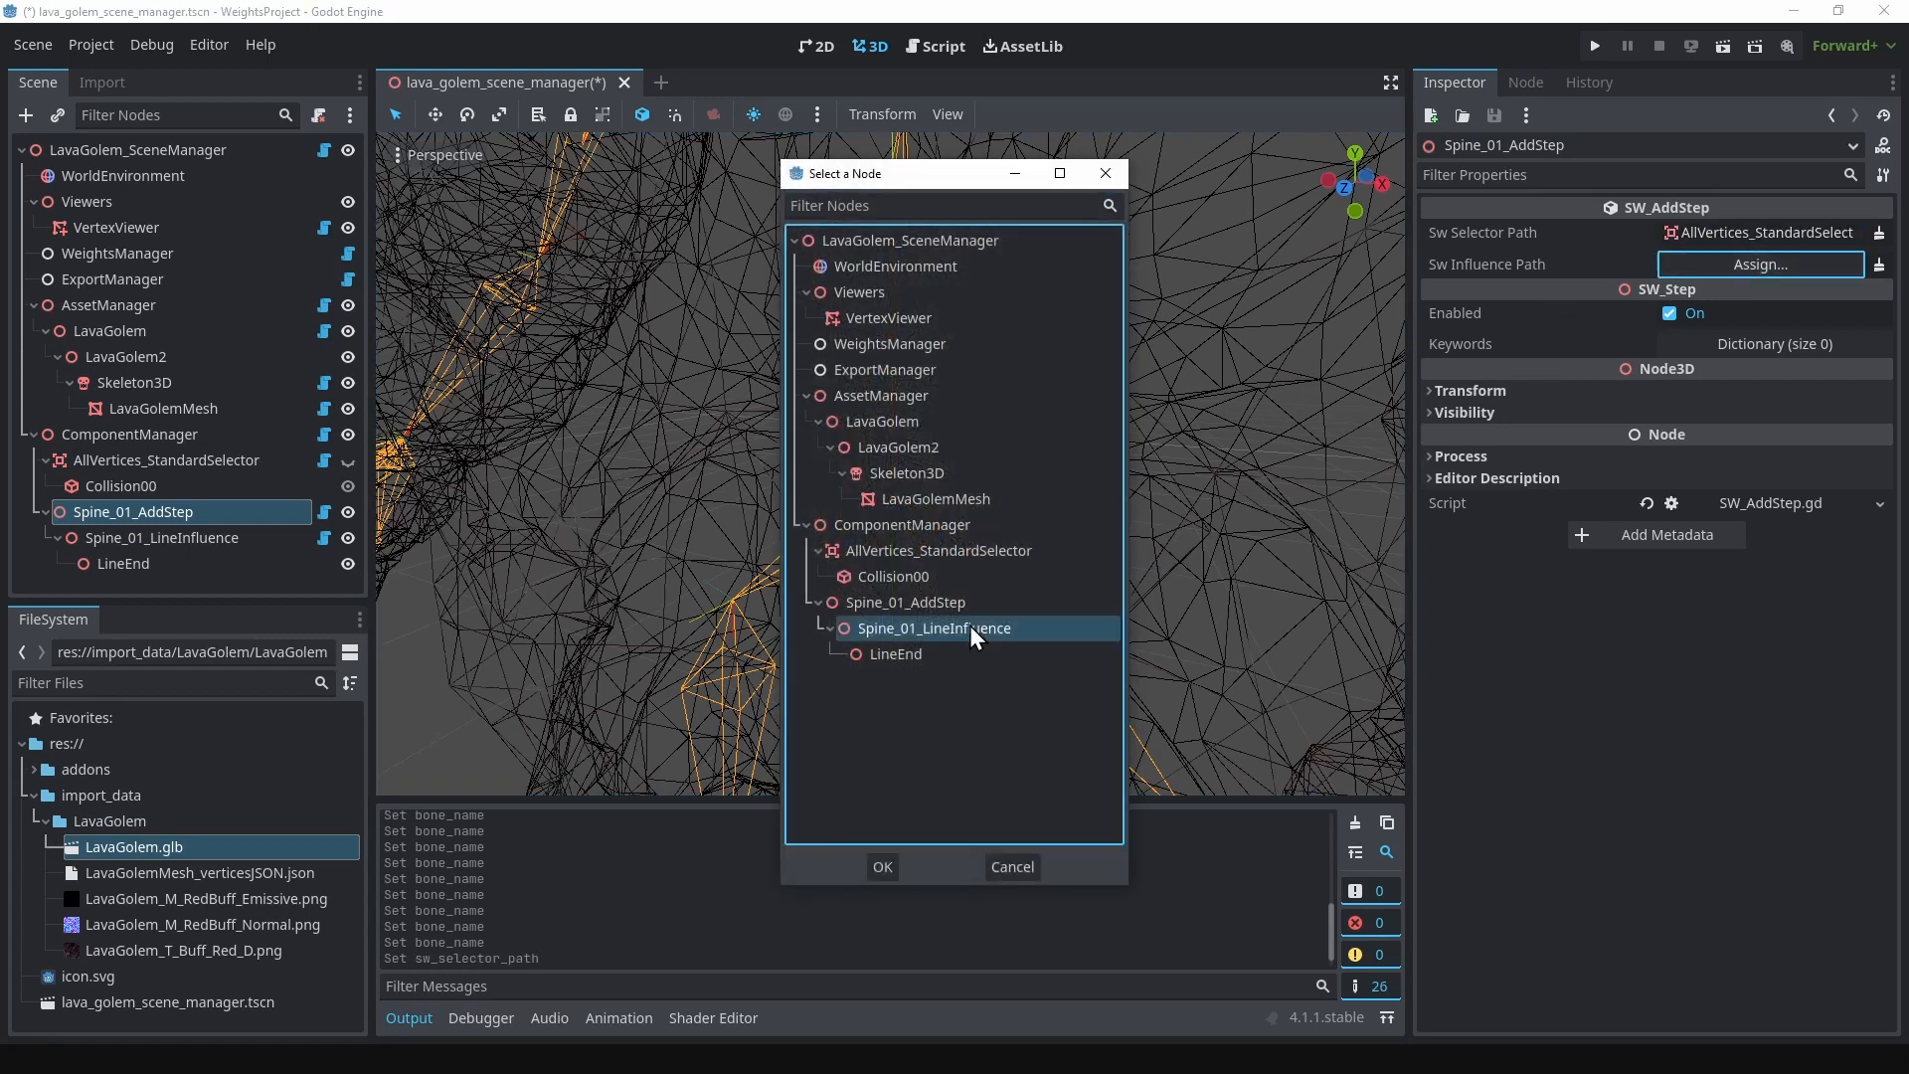
left_click(883, 867)
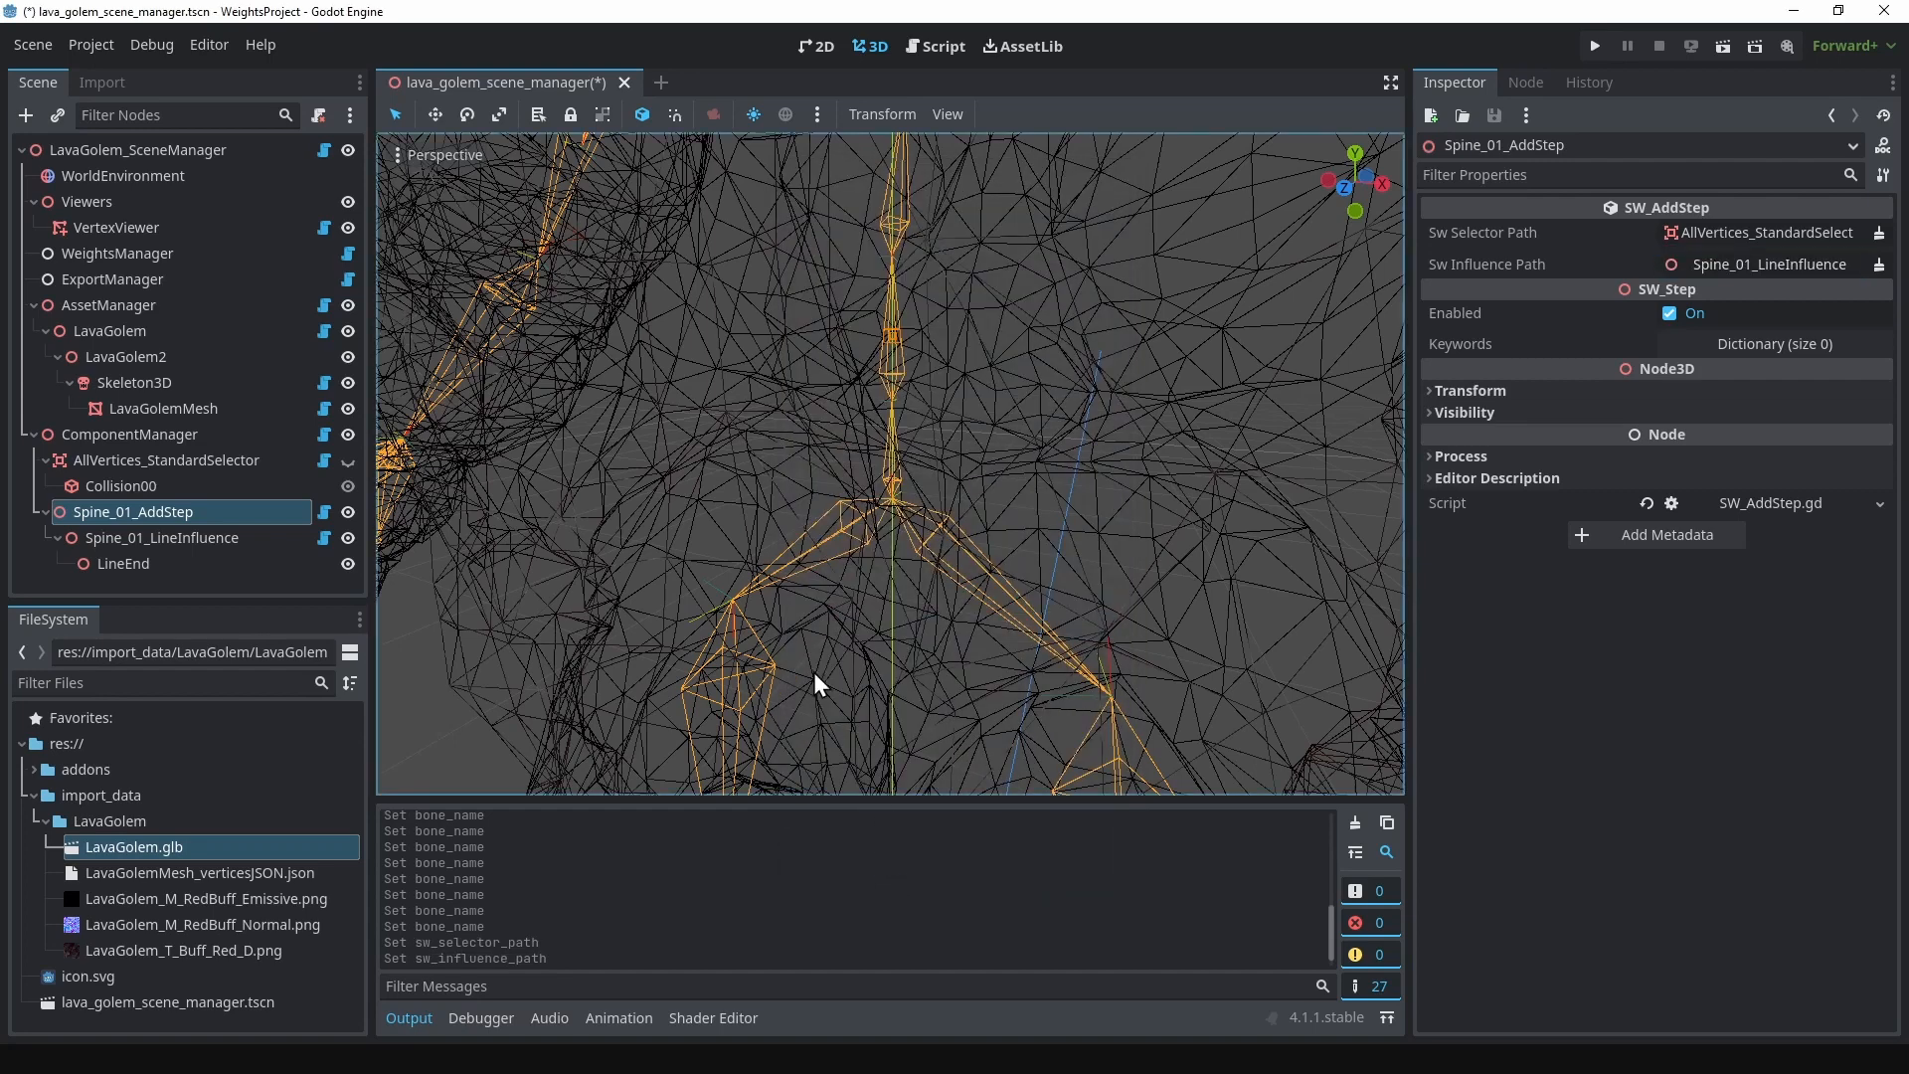
Step: Add an SW_NormalizeStep node as a child of ComponentManager
right_click(182, 437)
left_click(245, 390)
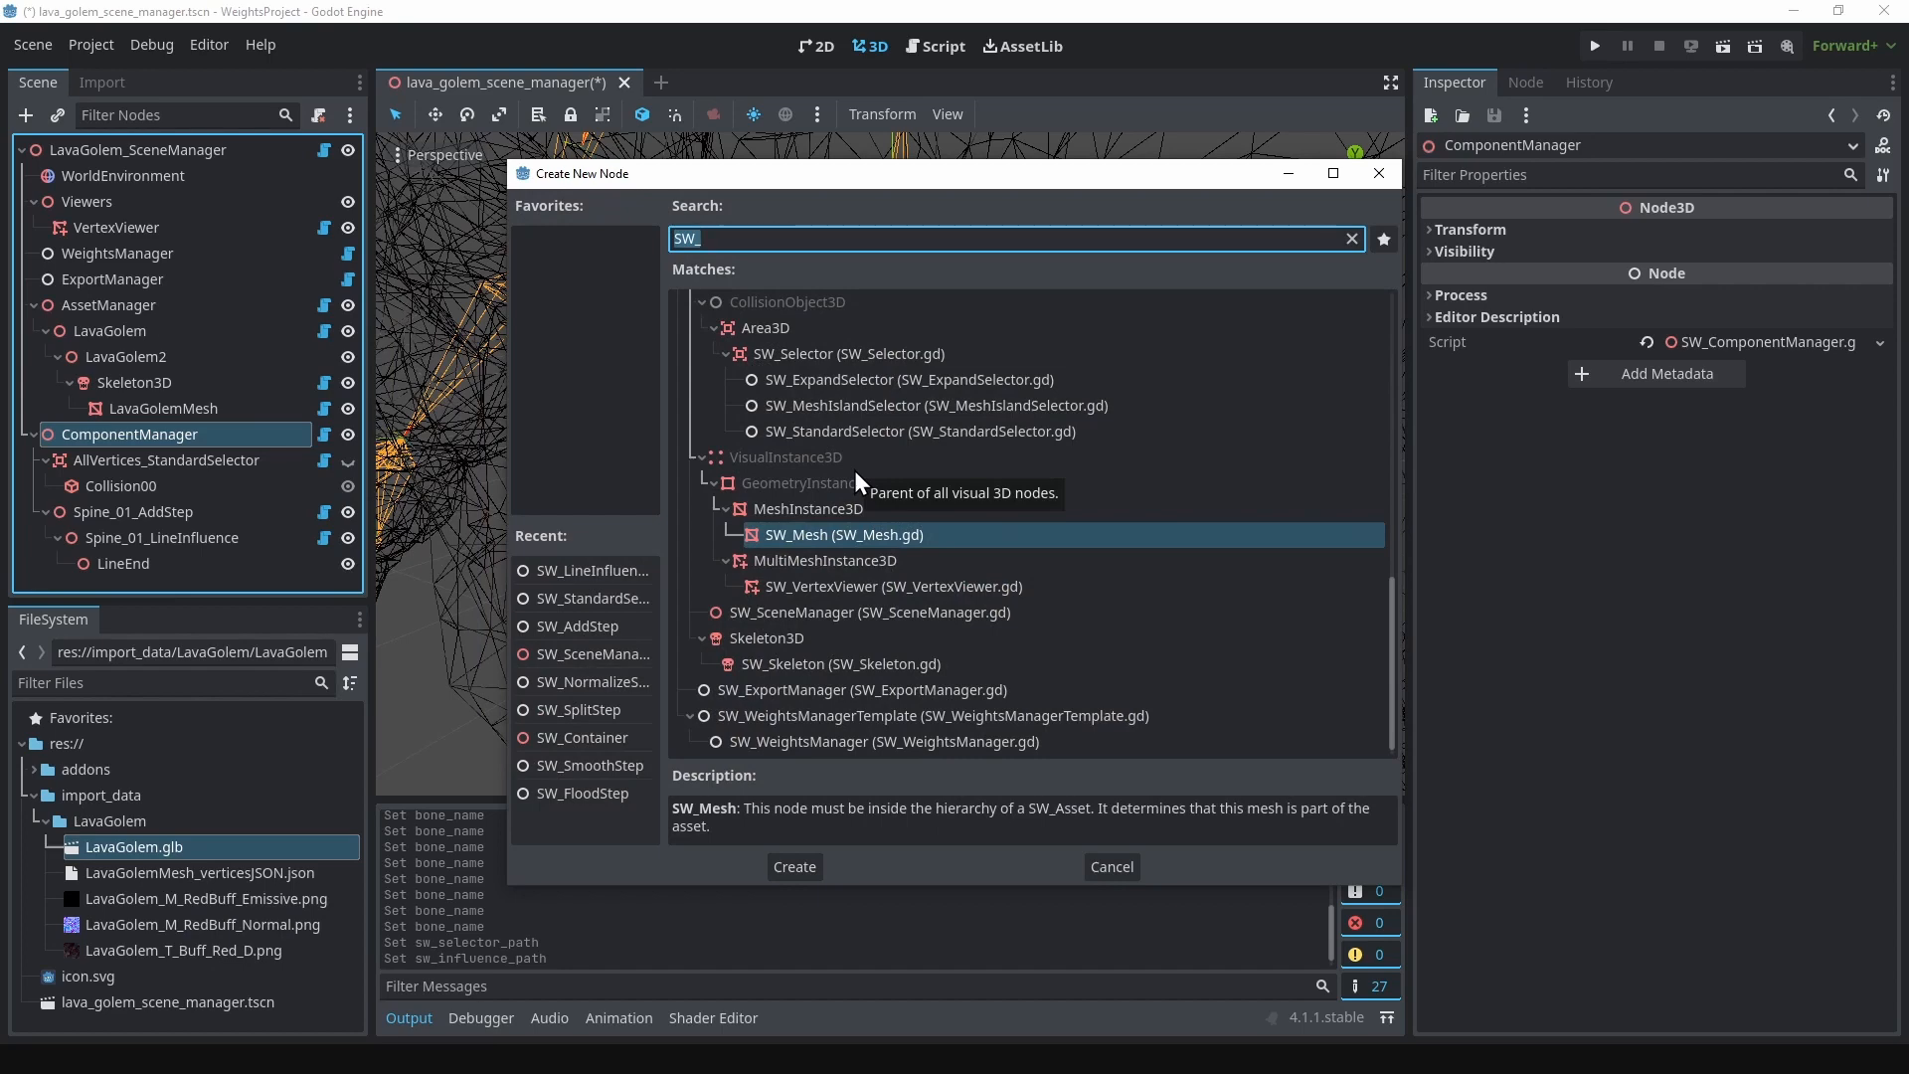
scroll(855, 469, "up", 6)
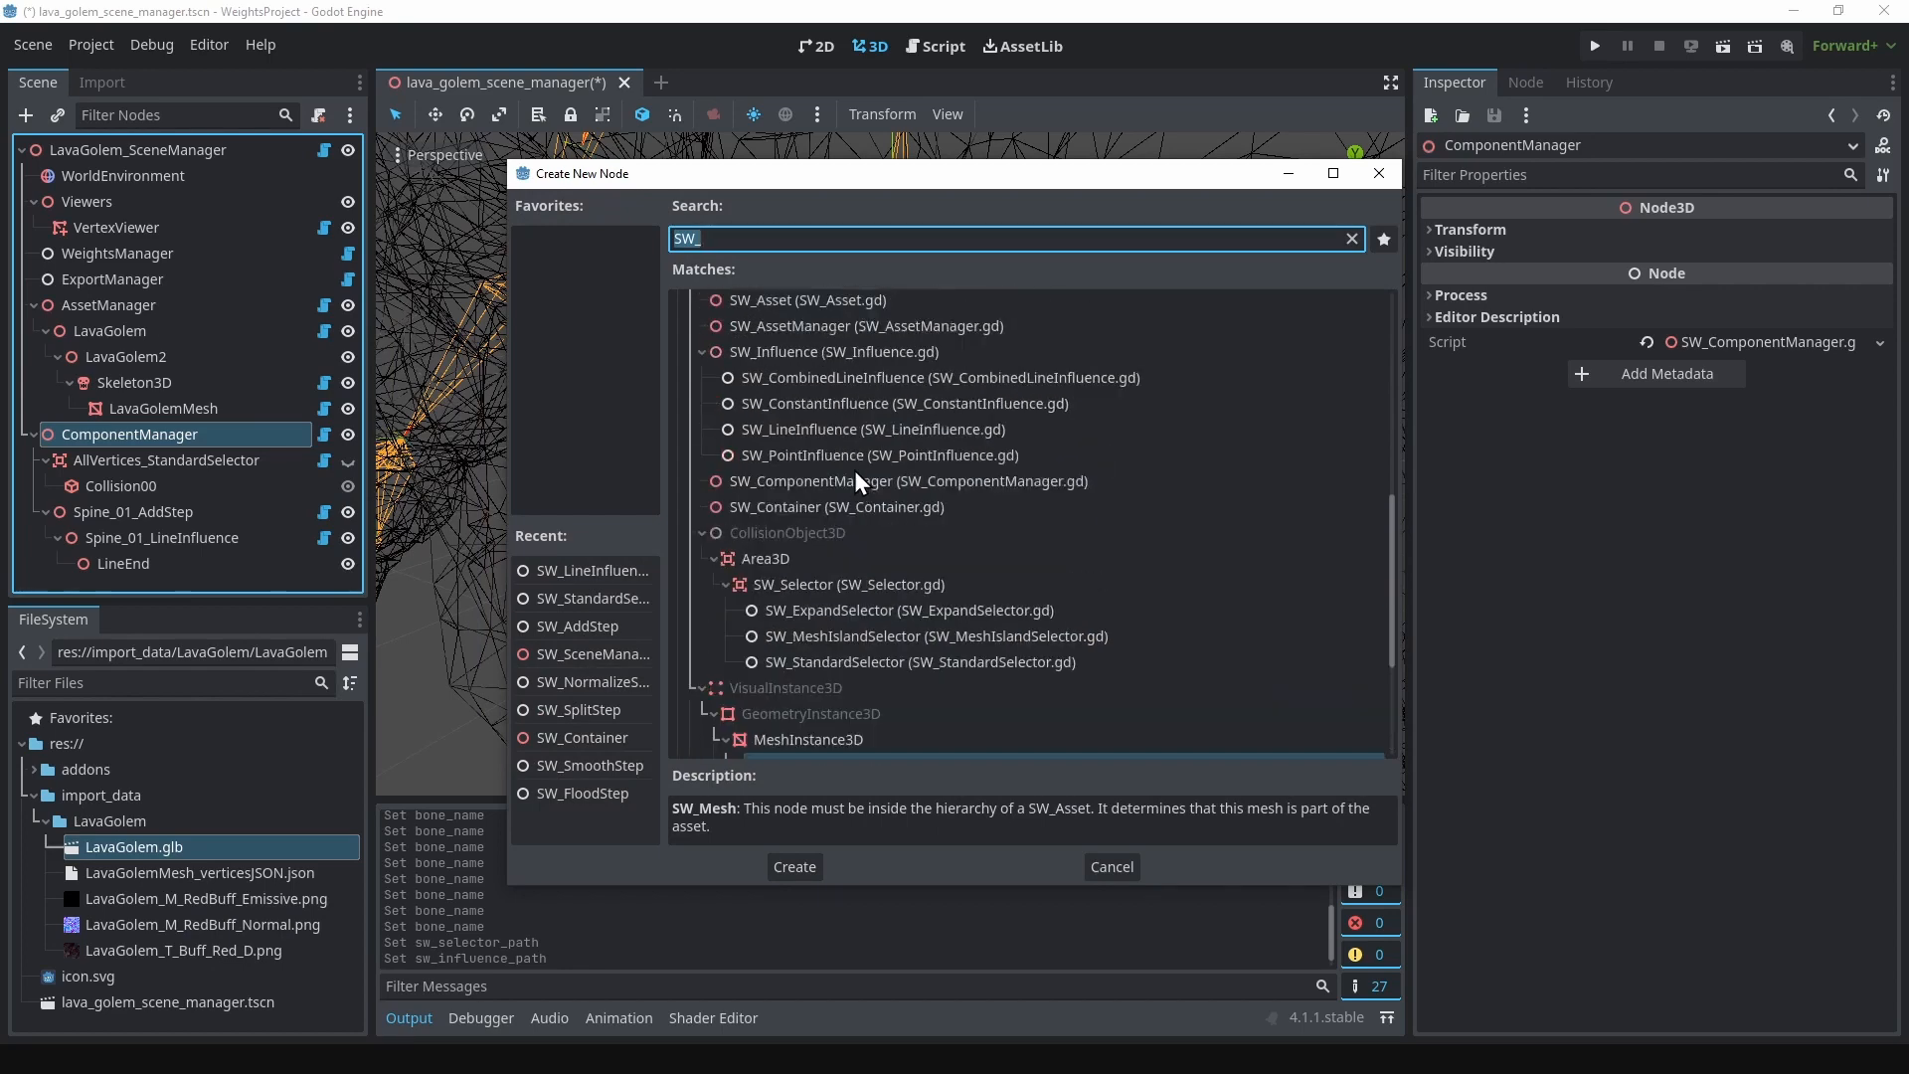
scroll(855, 469, "up", 1)
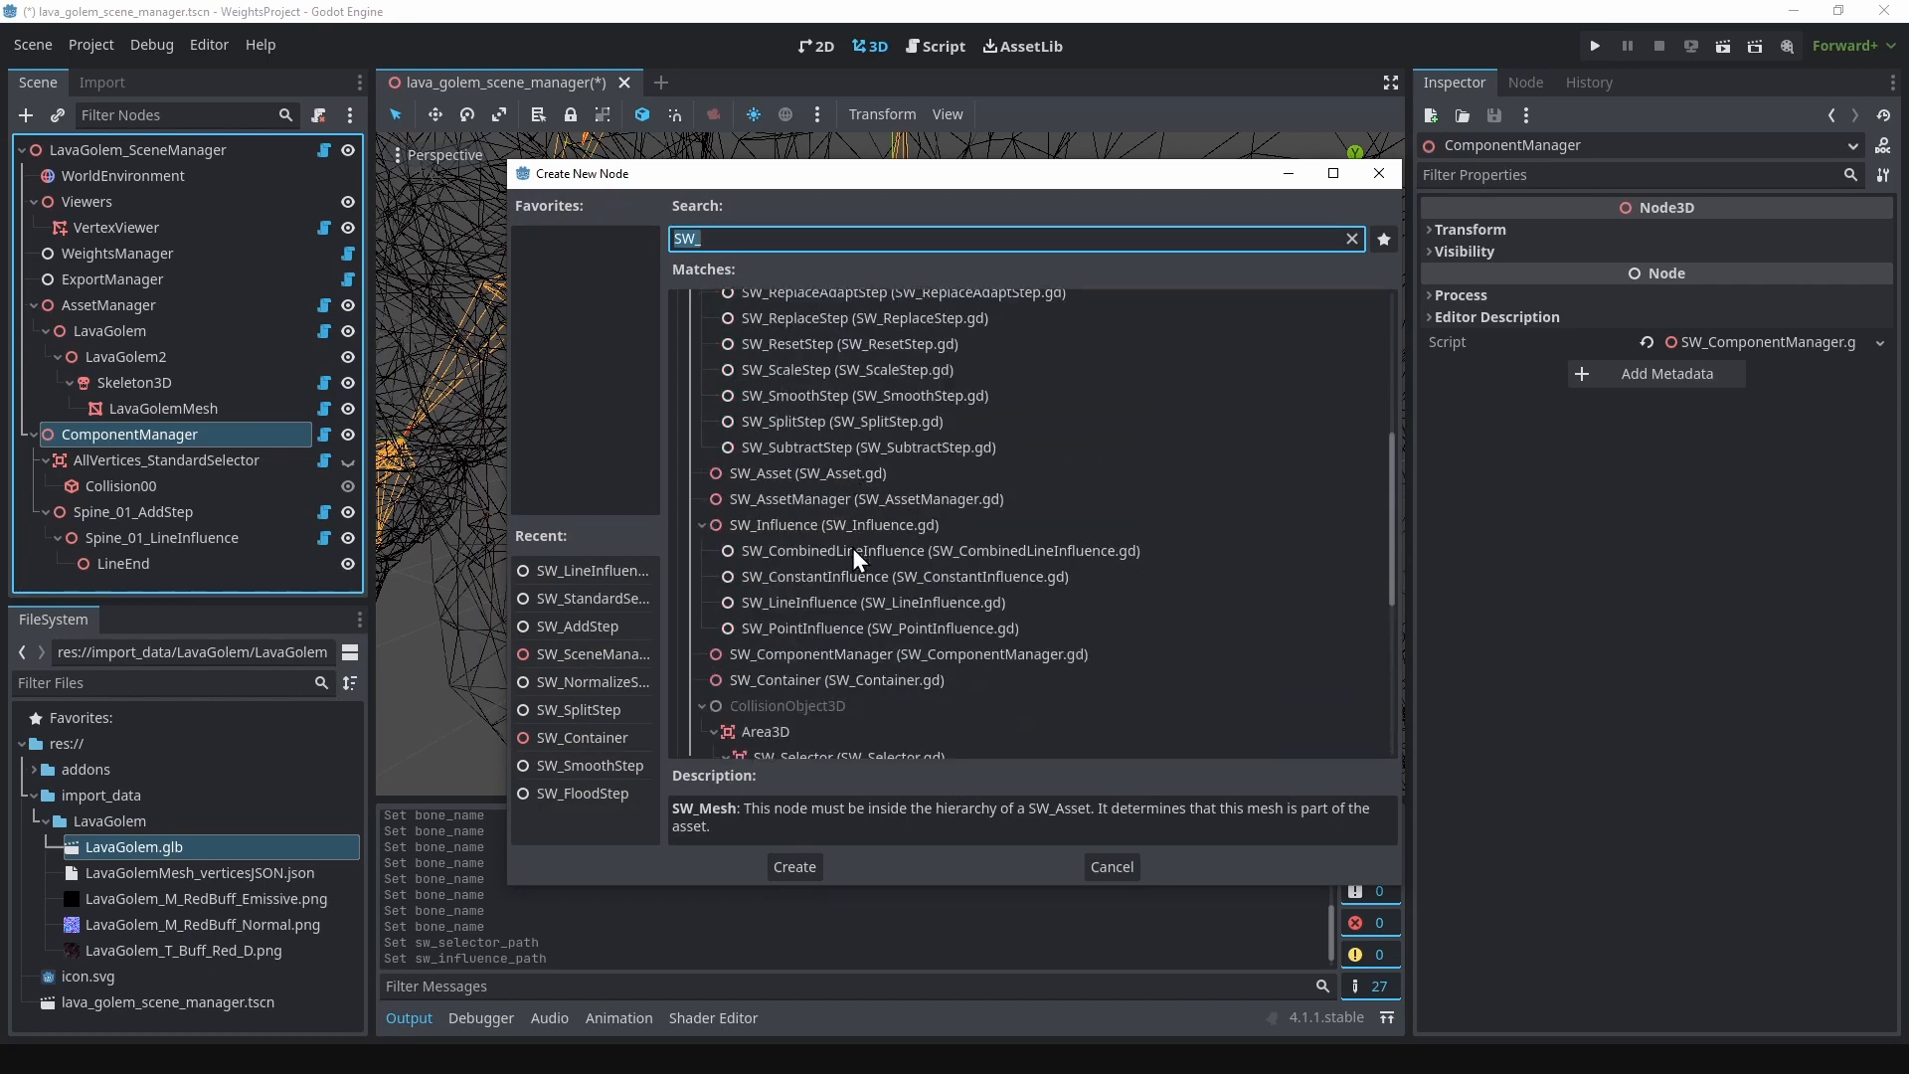
scroll(800, 612, "up", 5)
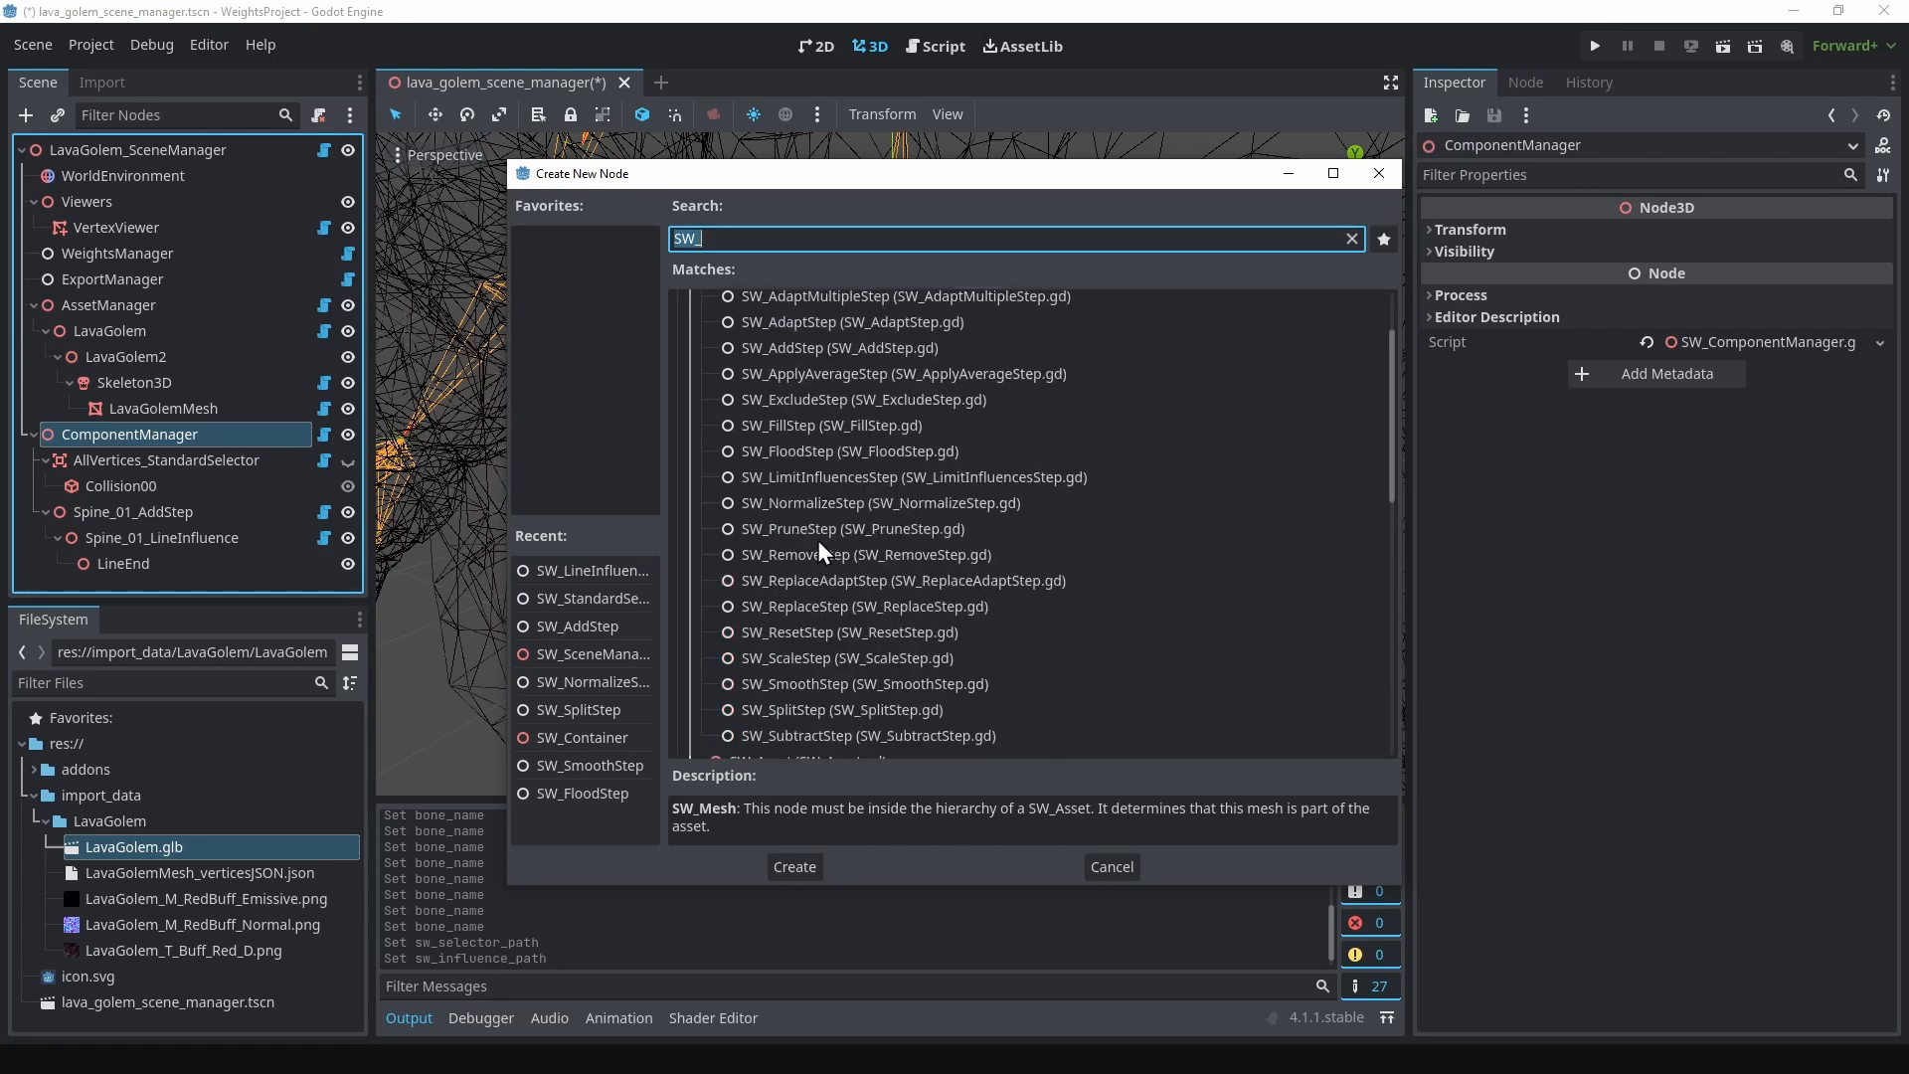
left_click(815, 501)
left_click(795, 868)
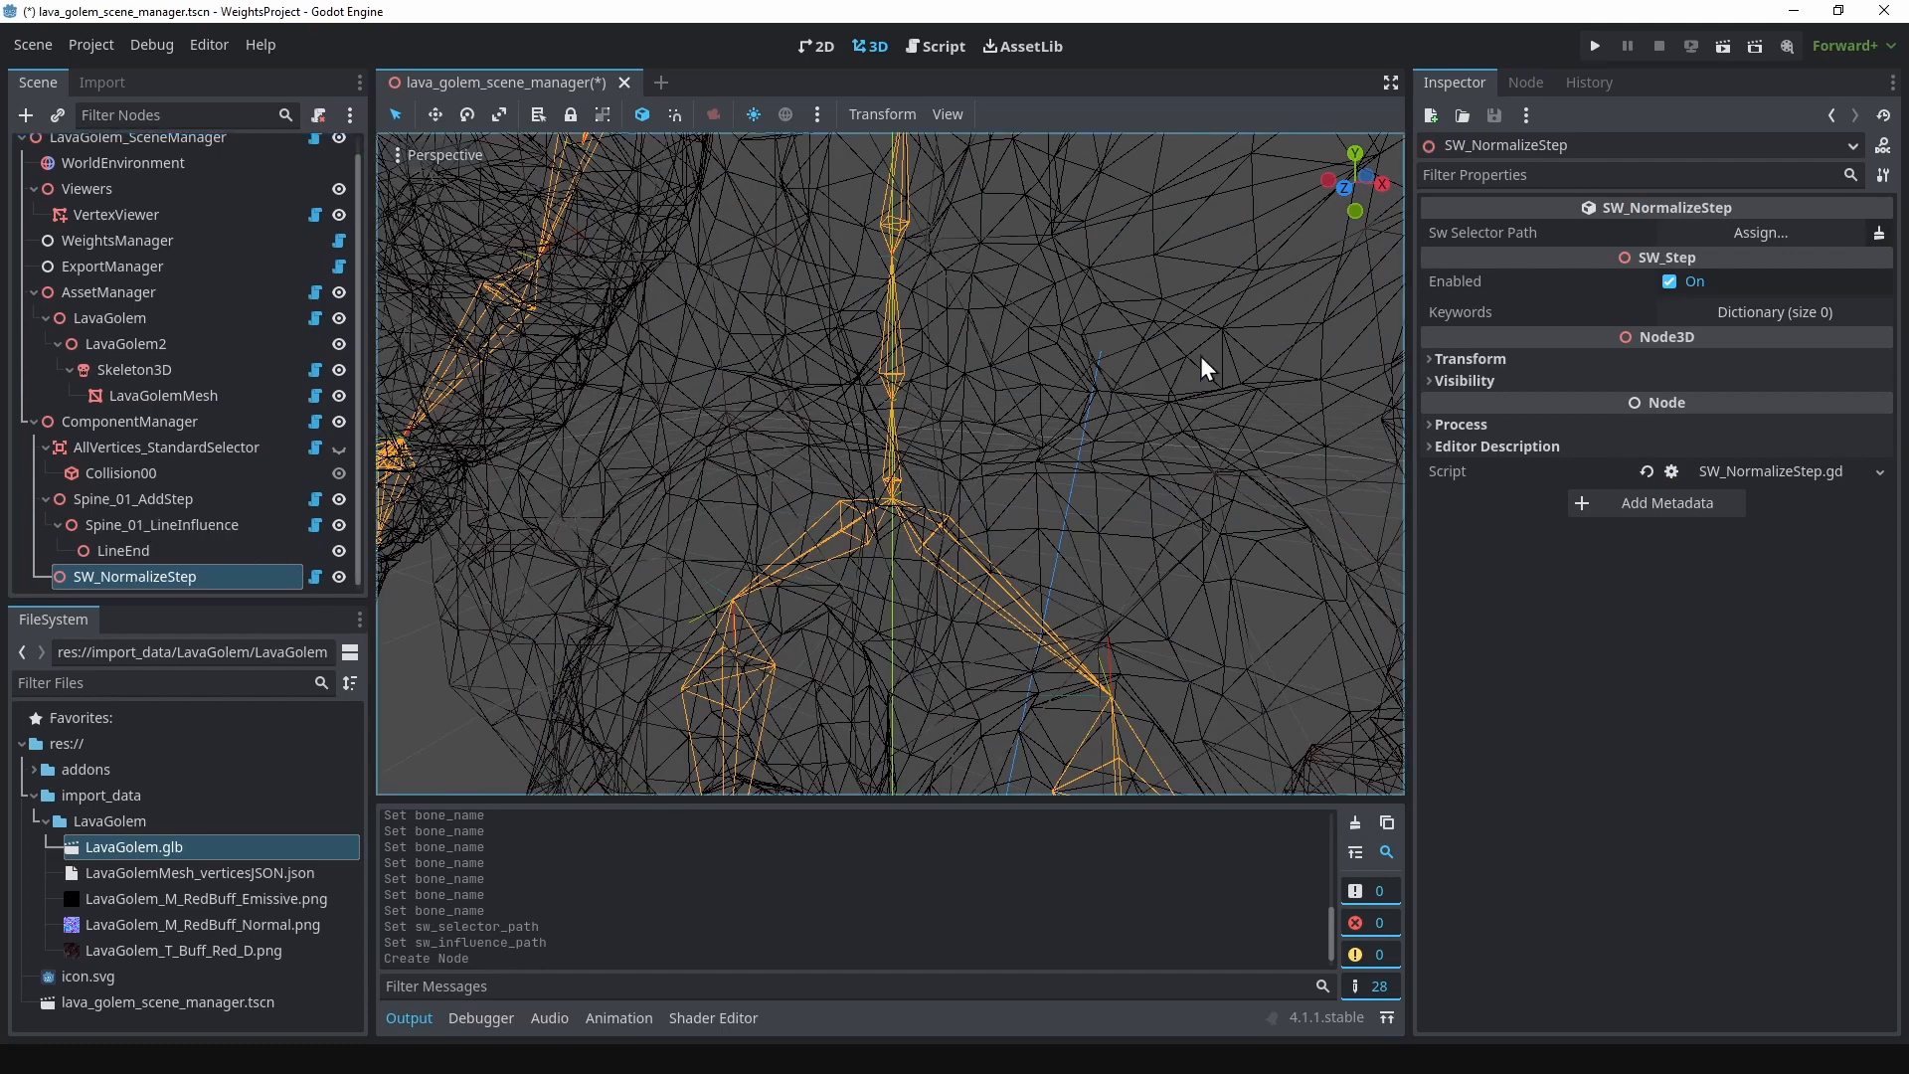
Step: Assign AllVertices_StandardSelector as the selector of SW_NormalizeStep and save the scene
left_click(1732, 232)
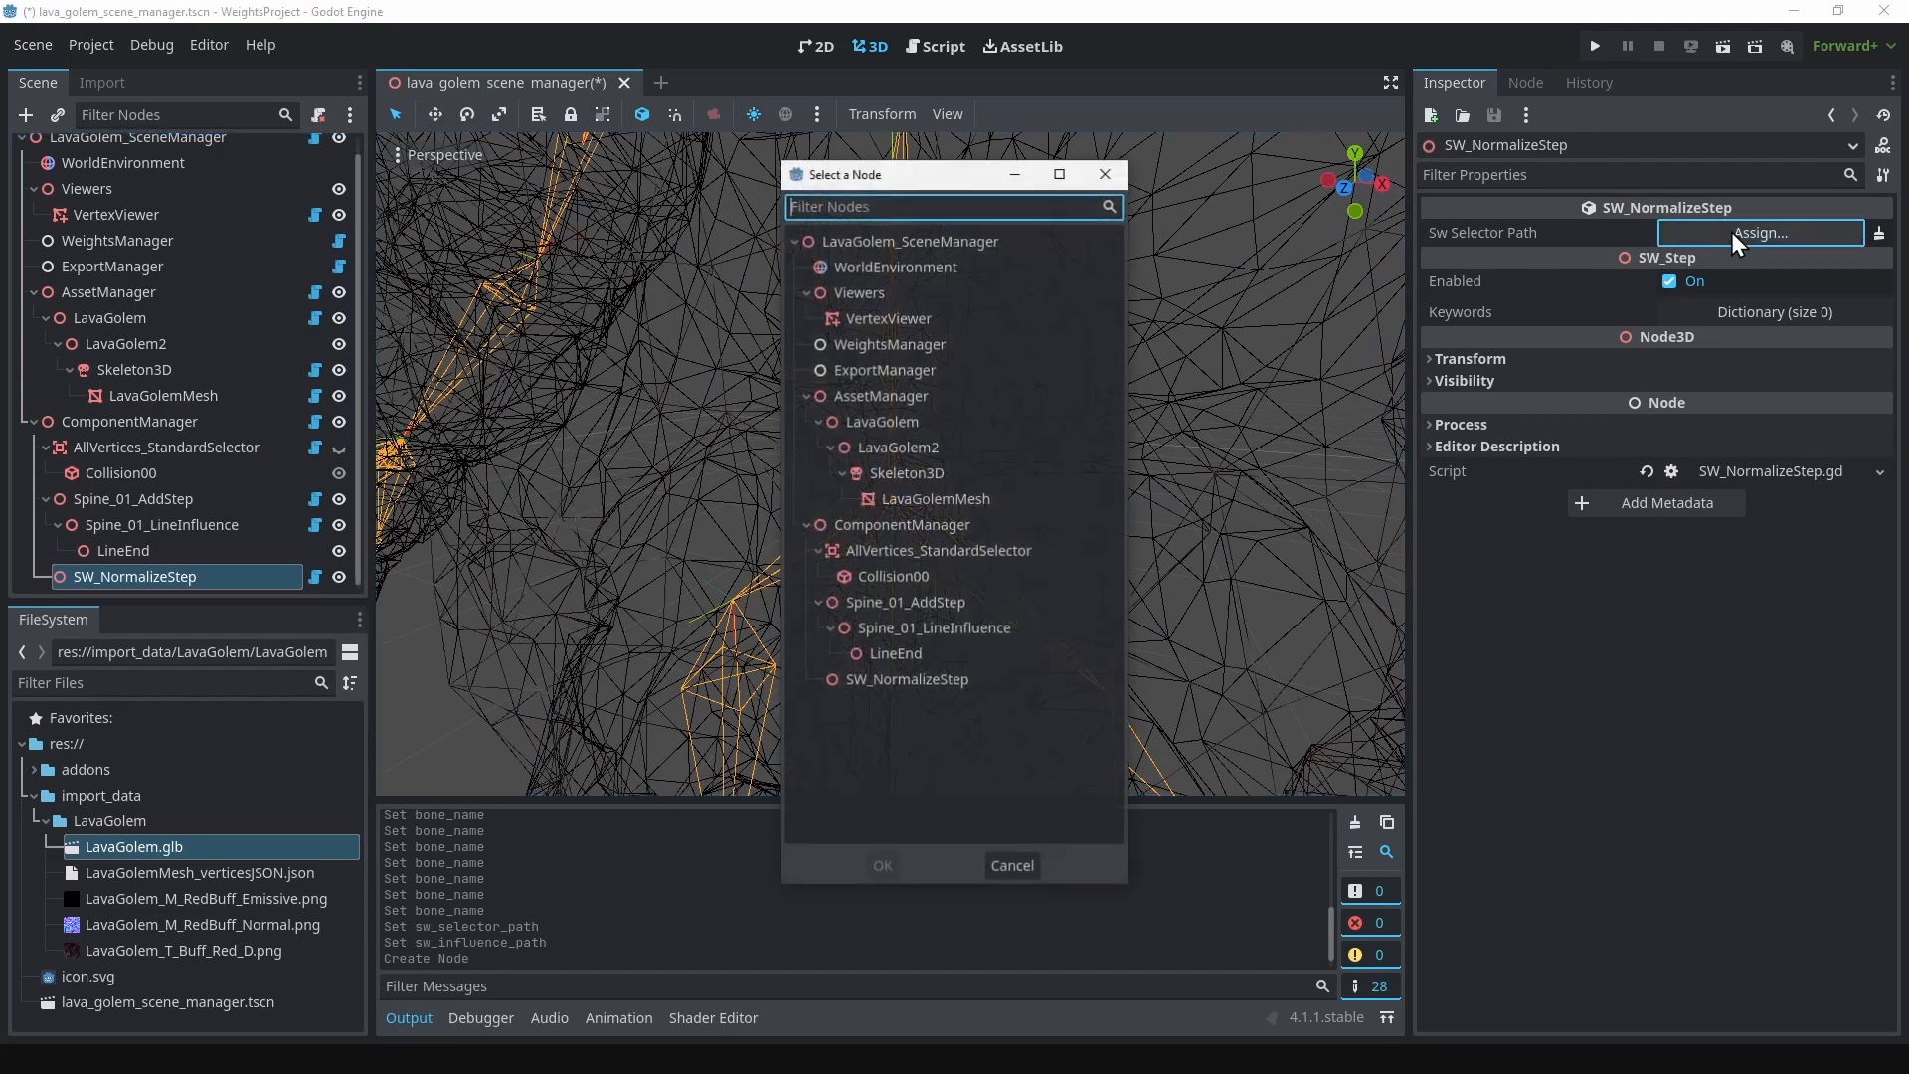
left_click(952, 549)
left_click(883, 866)
scroll(1054, 425, "down", 5)
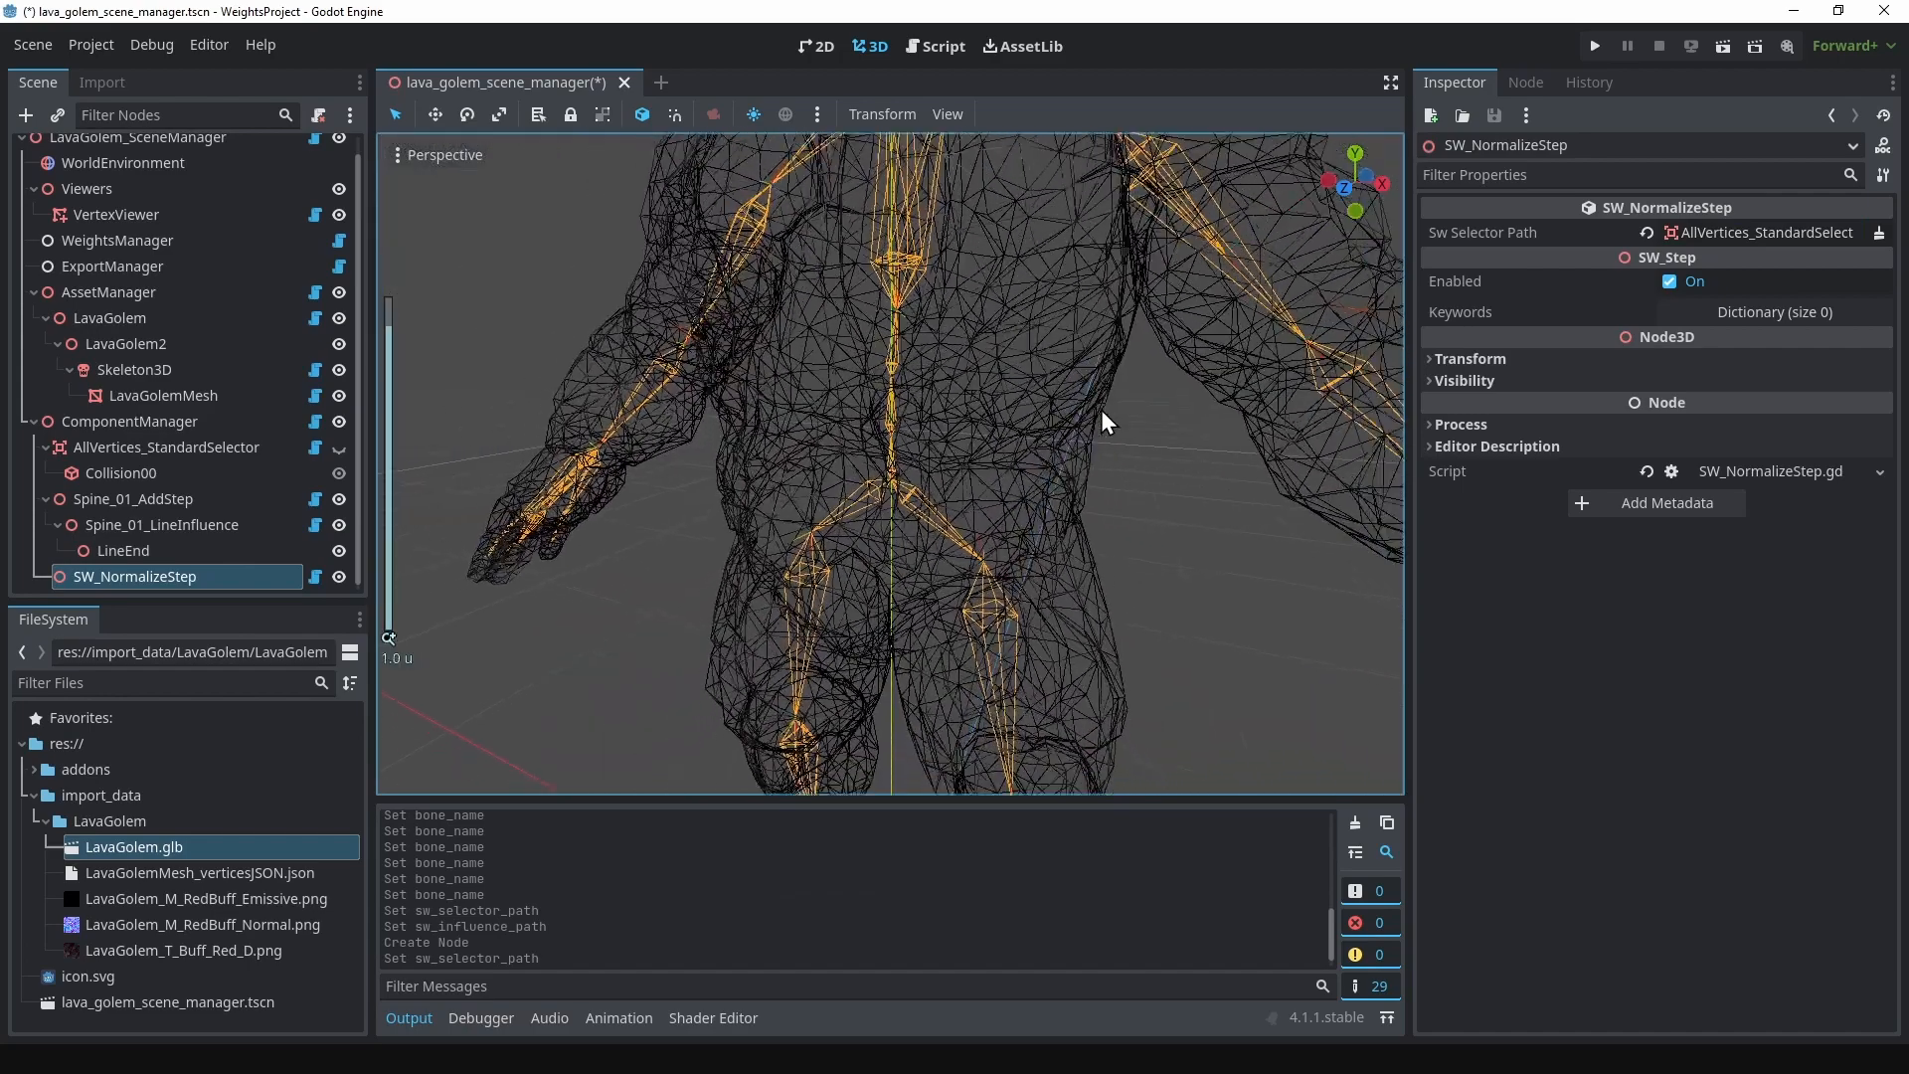
scroll(1104, 406, "down", 6)
key("ctrl+s")
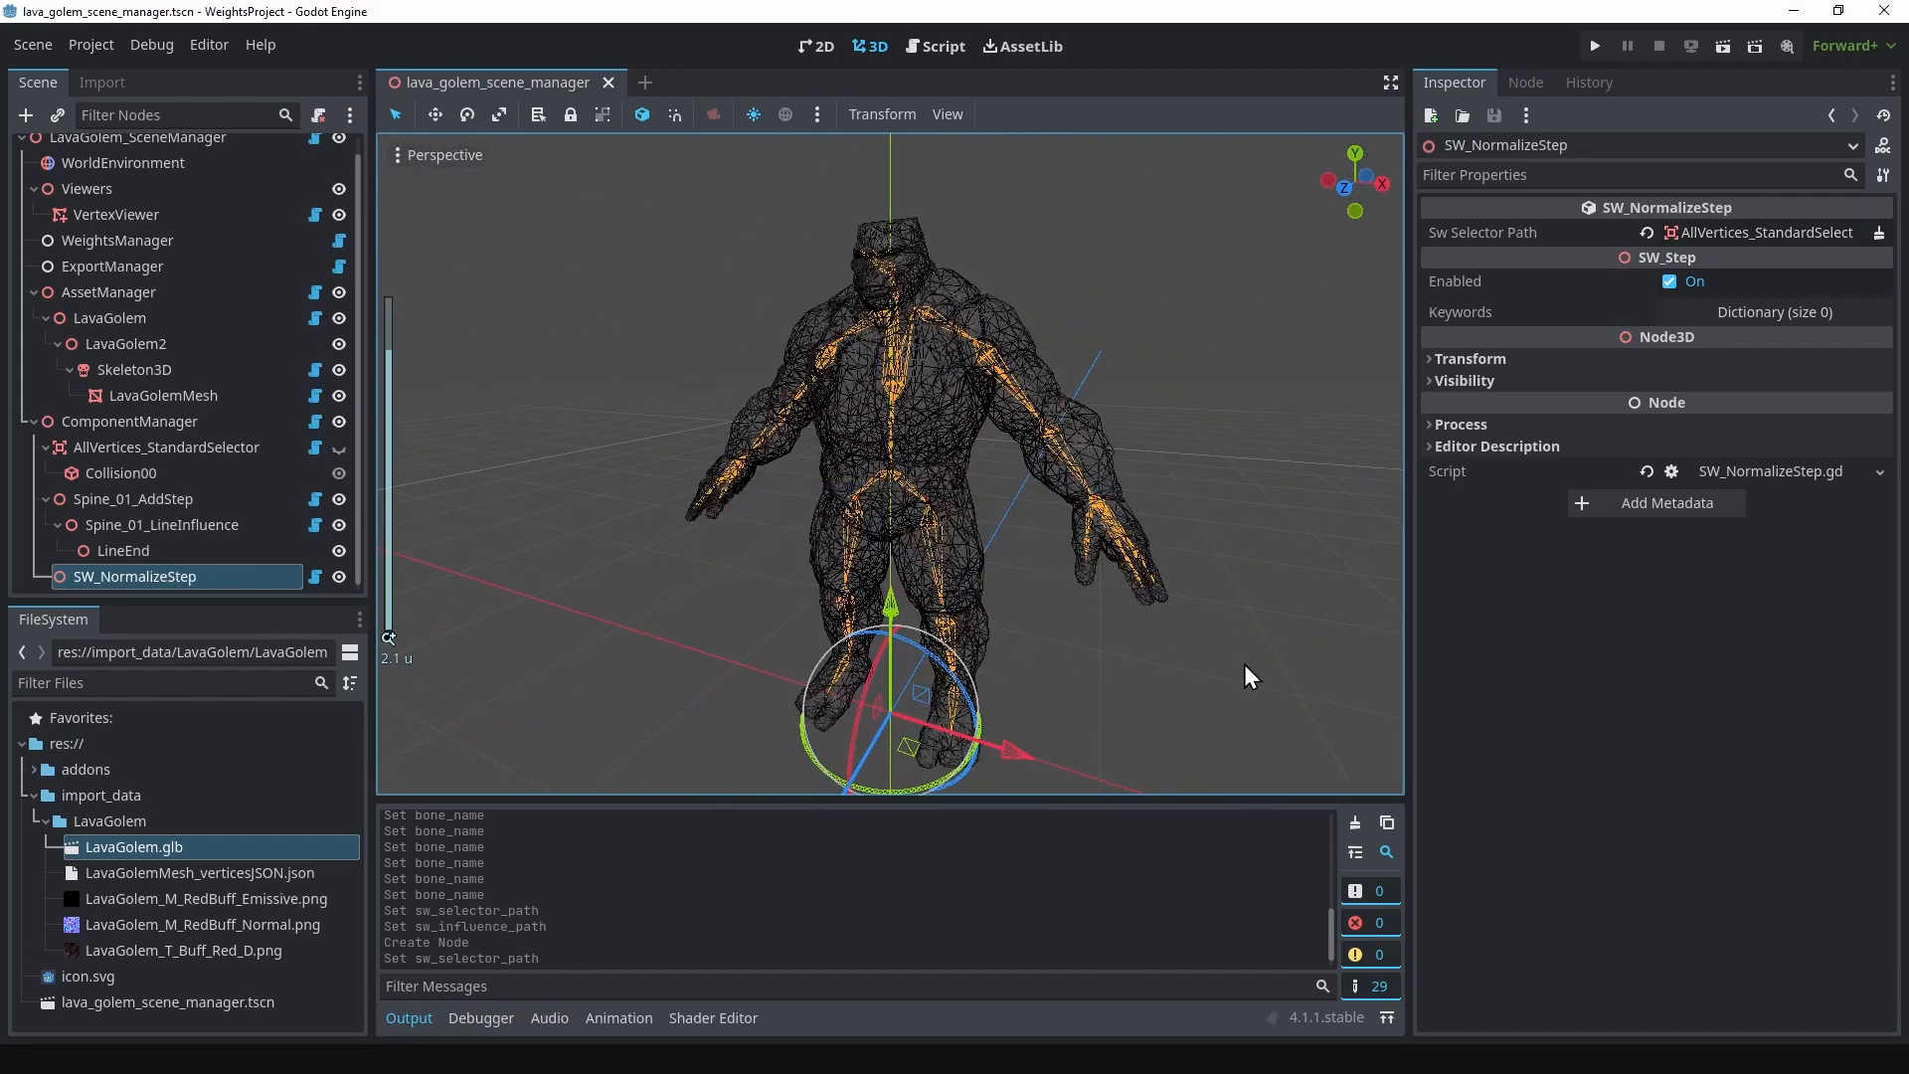
Step: Clear the output log and have WeightsManager compute the assets, selectors and weights
left_click(1320, 777)
left_click(1354, 824)
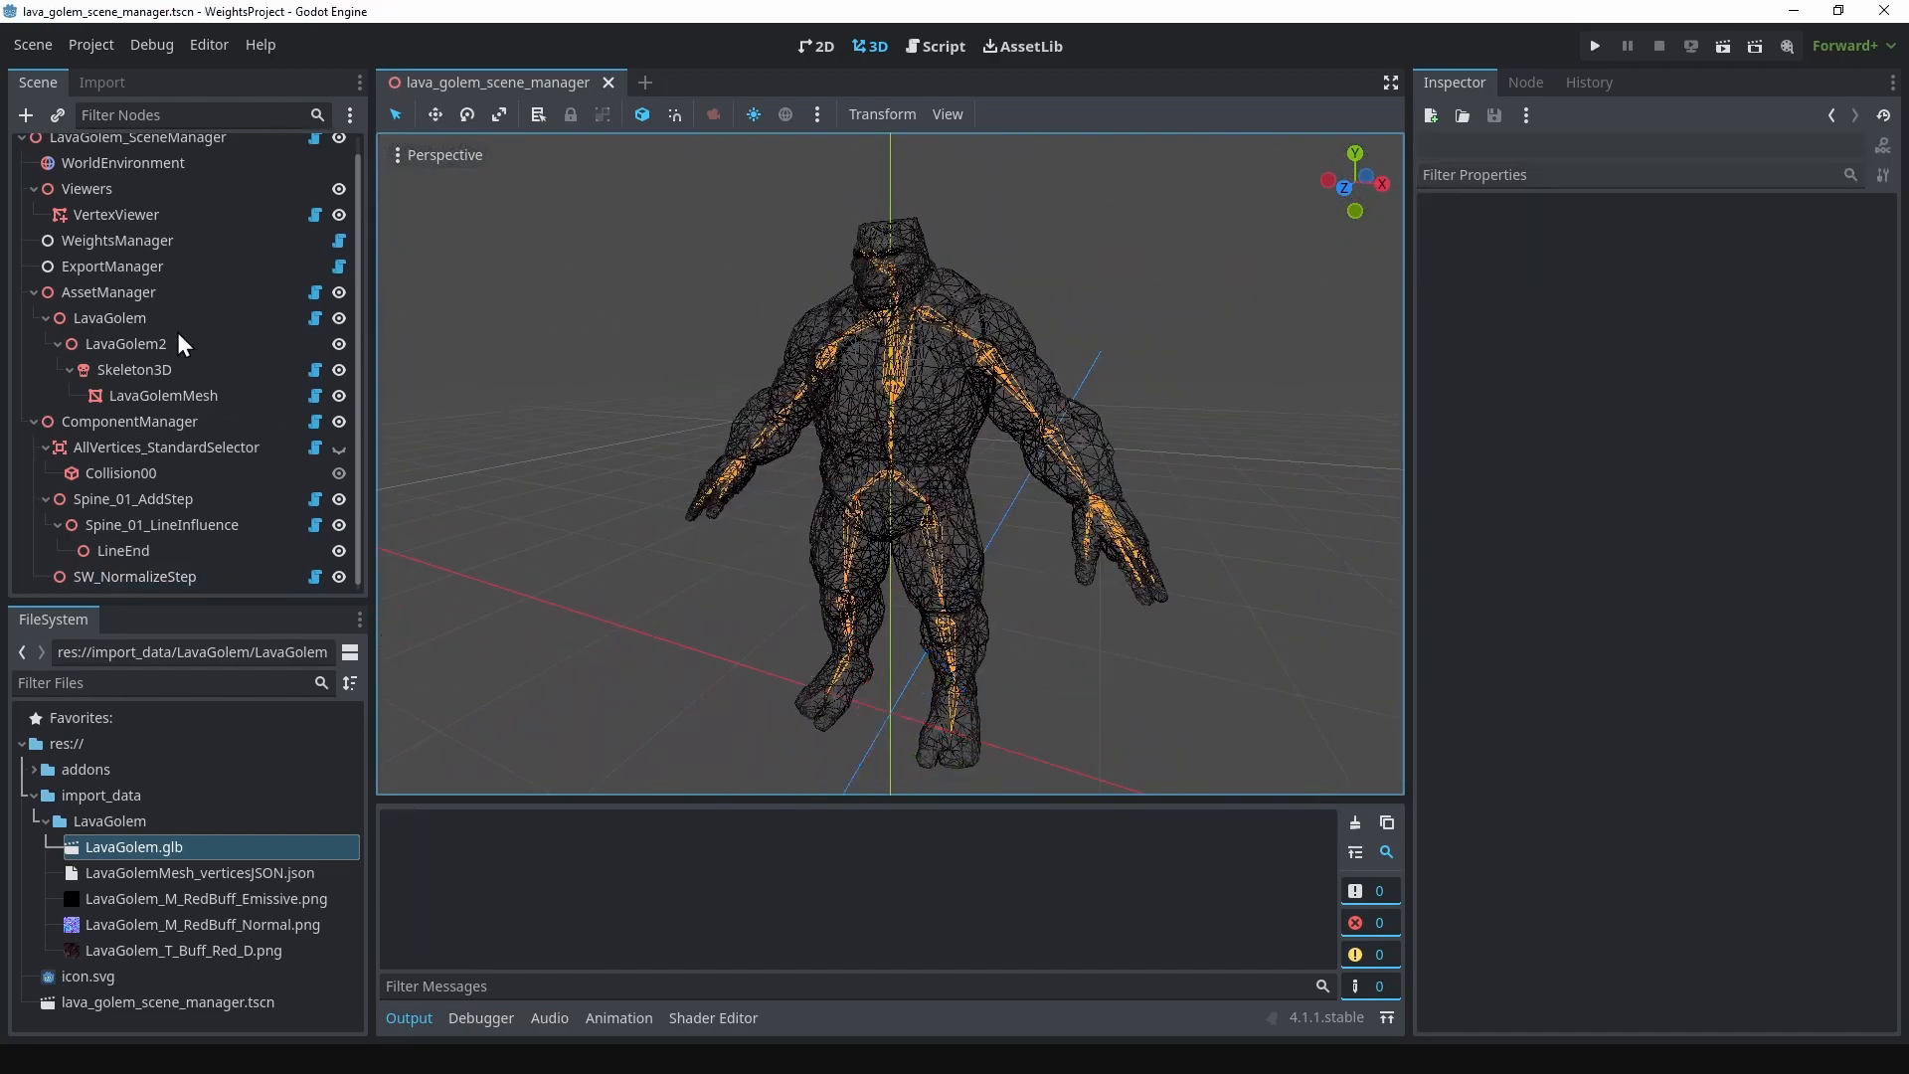
left_click(117, 237)
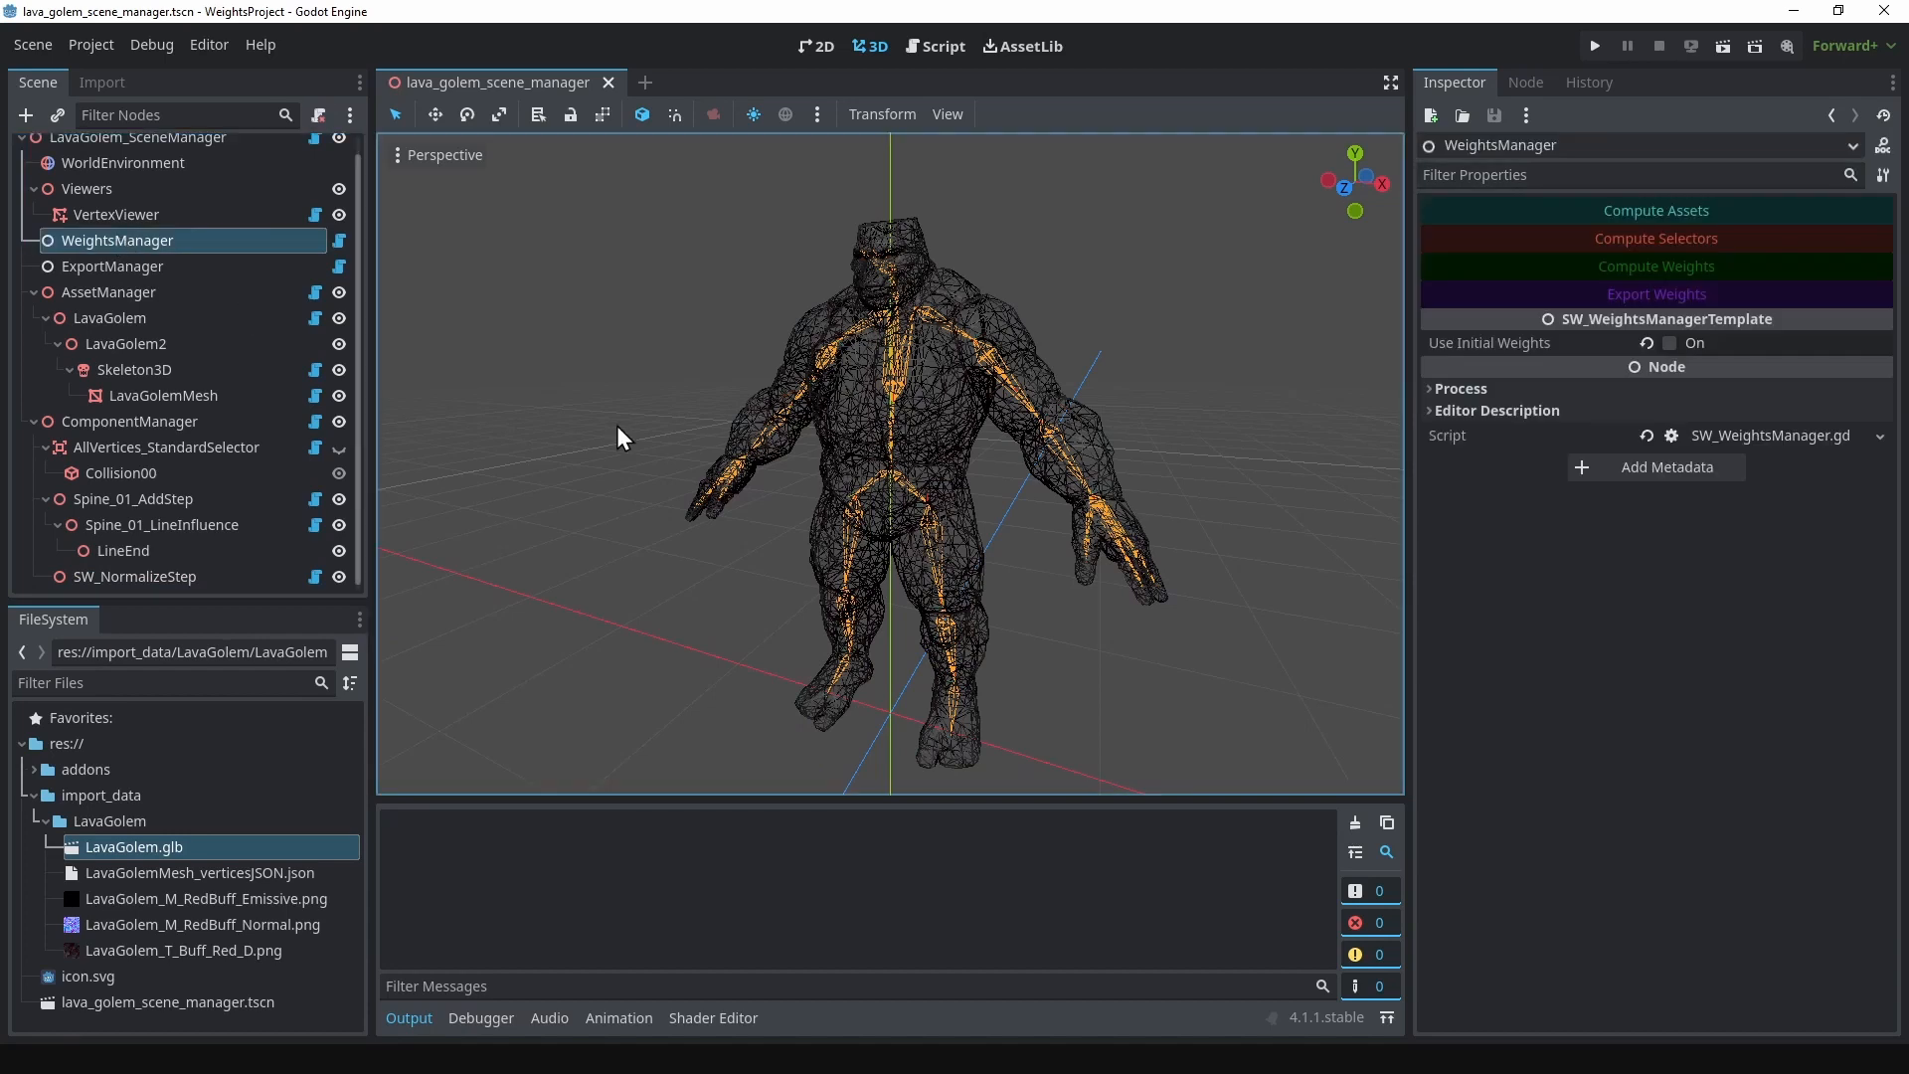
left_click(1698, 211)
left_click(1704, 239)
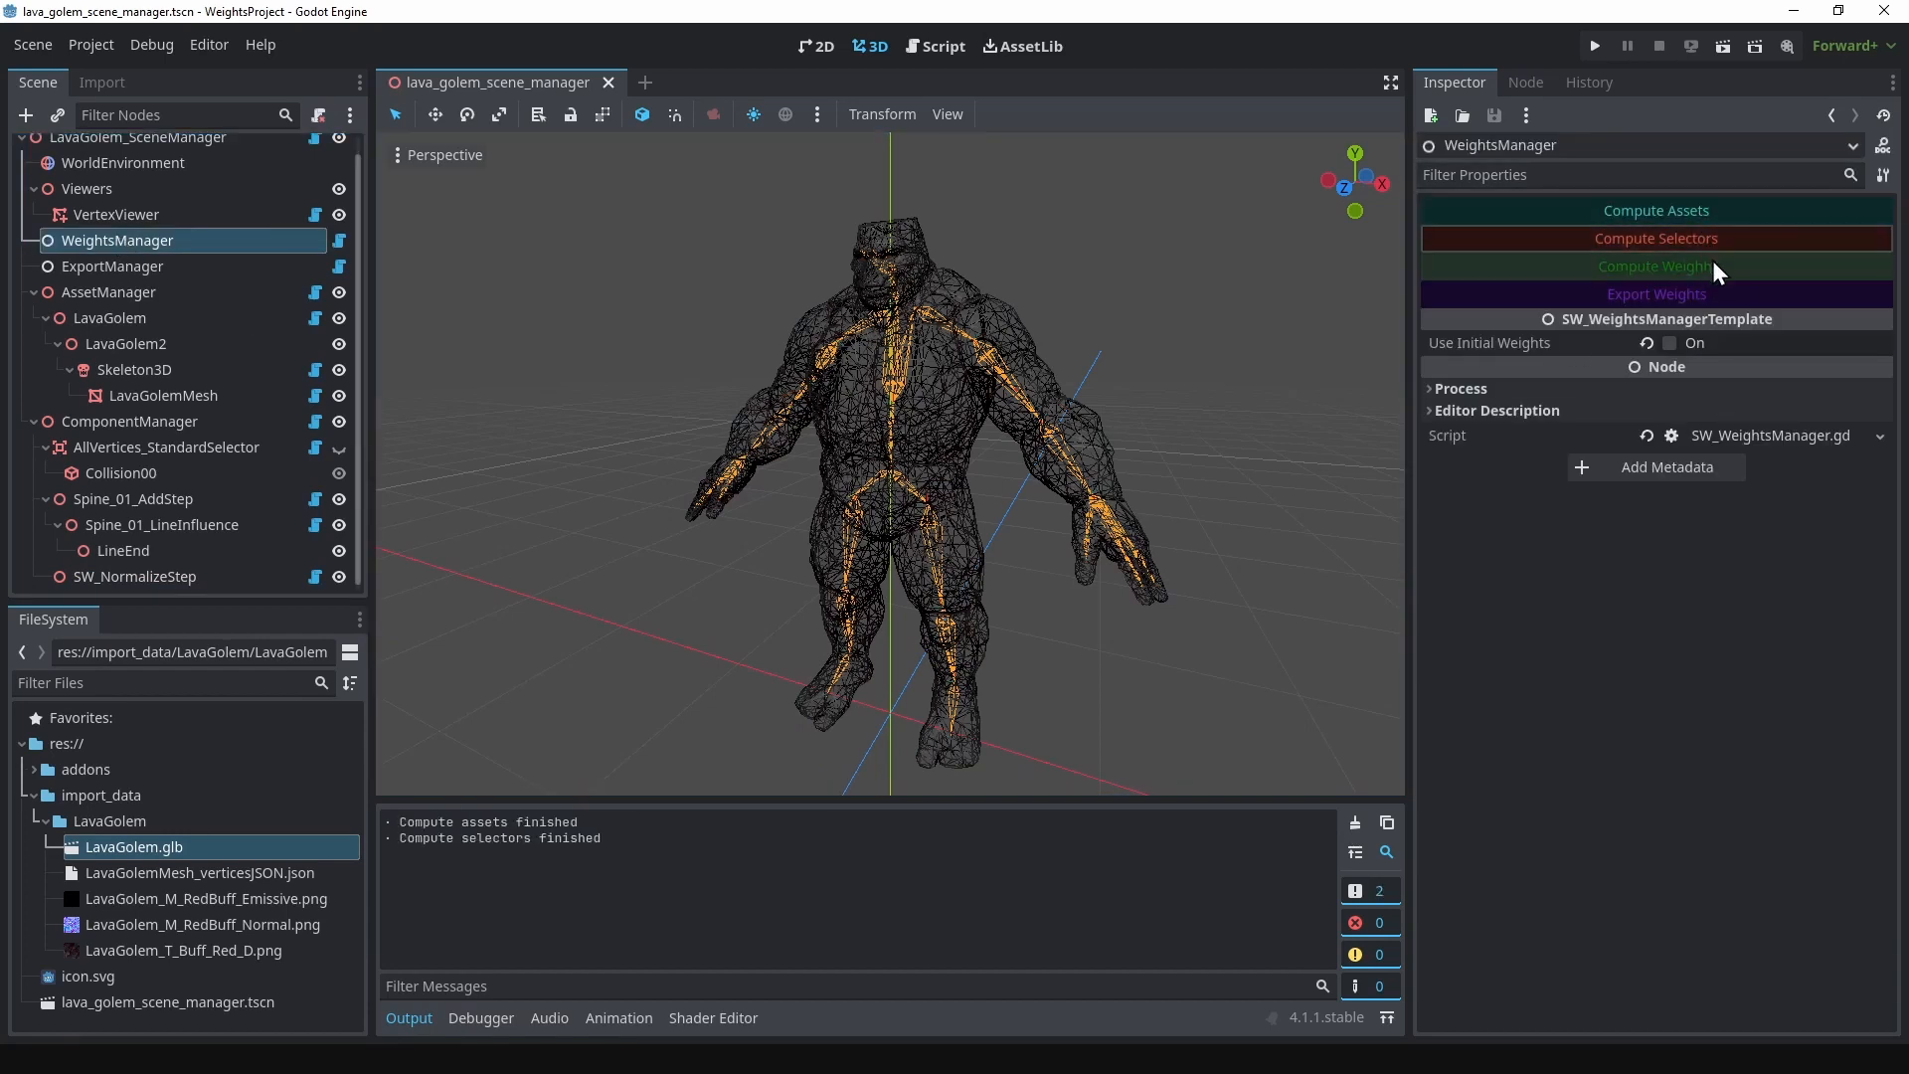
left_click(1712, 265)
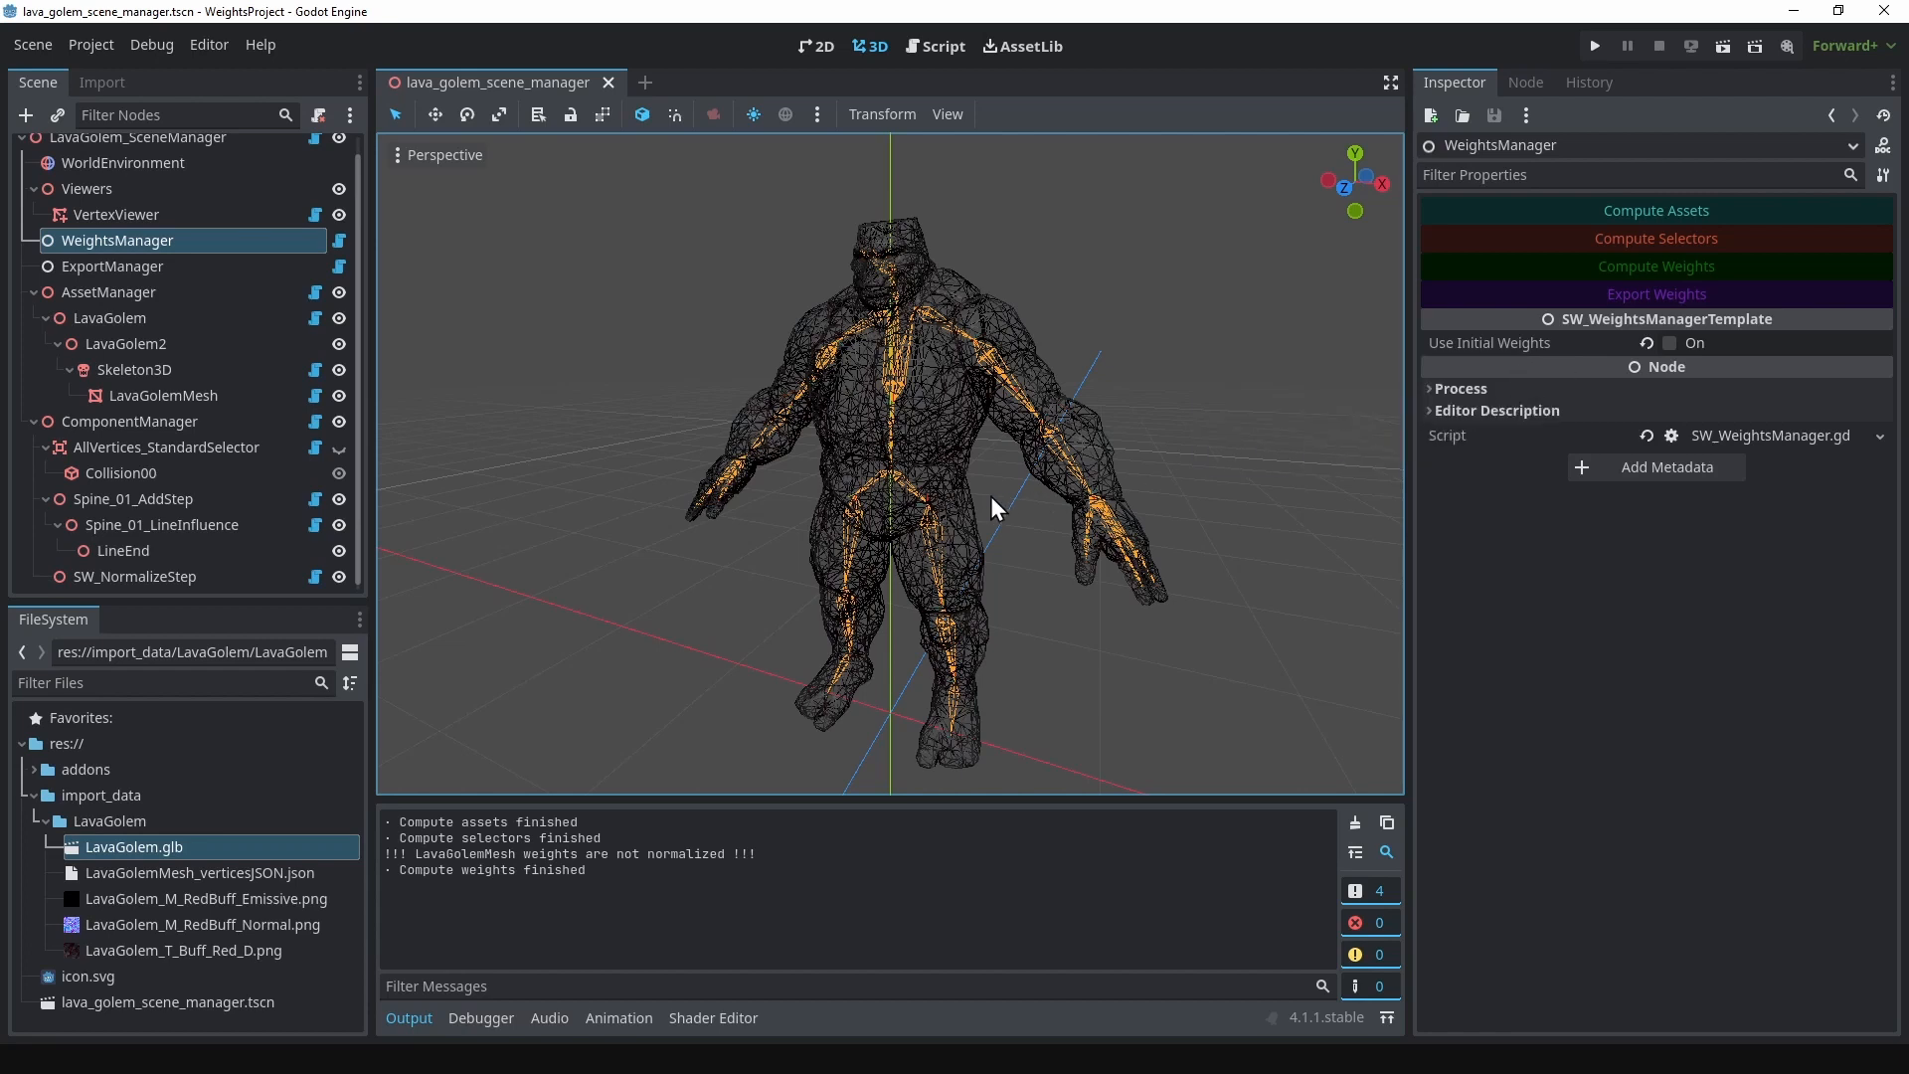
Step: Add an SW_FillStep node as a child of ComponentManager
left_click(161, 421)
right_click(161, 421)
left_click(191, 388)
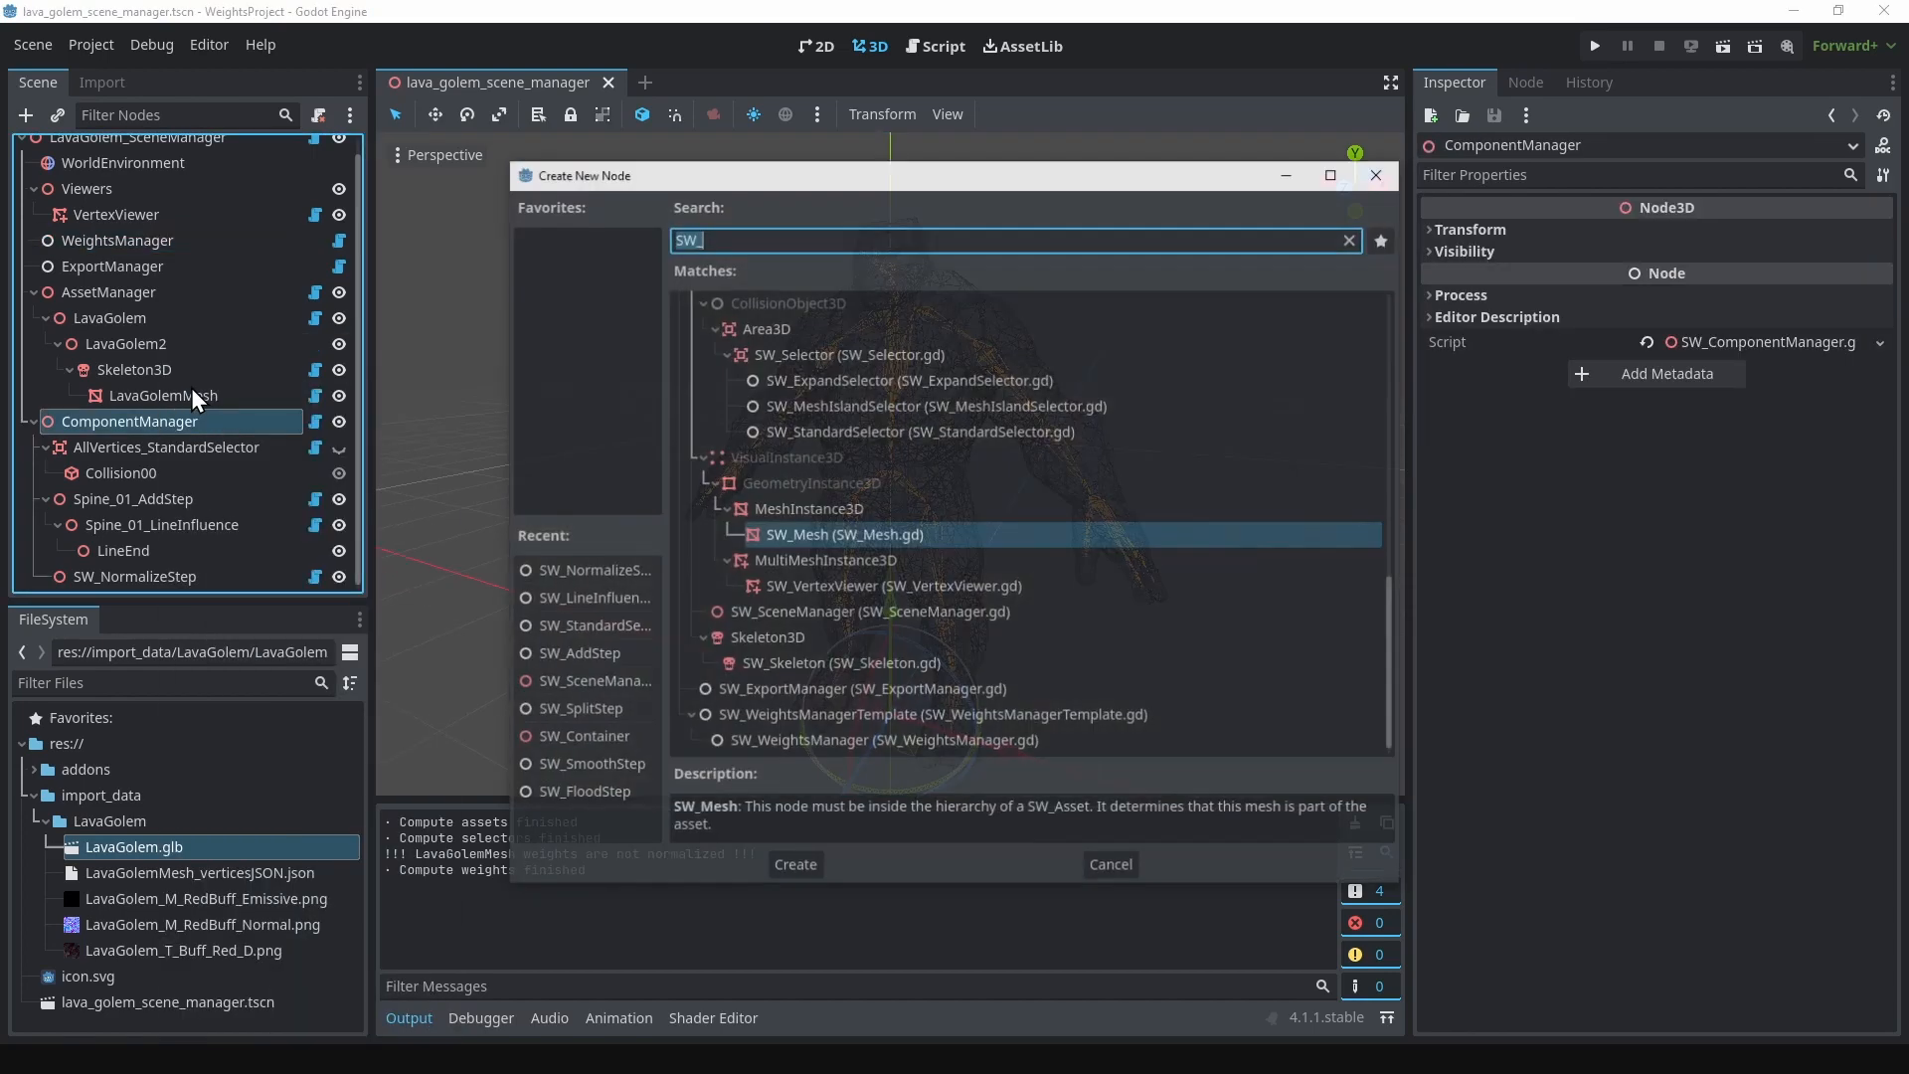
scroll(857, 436, "up", 6)
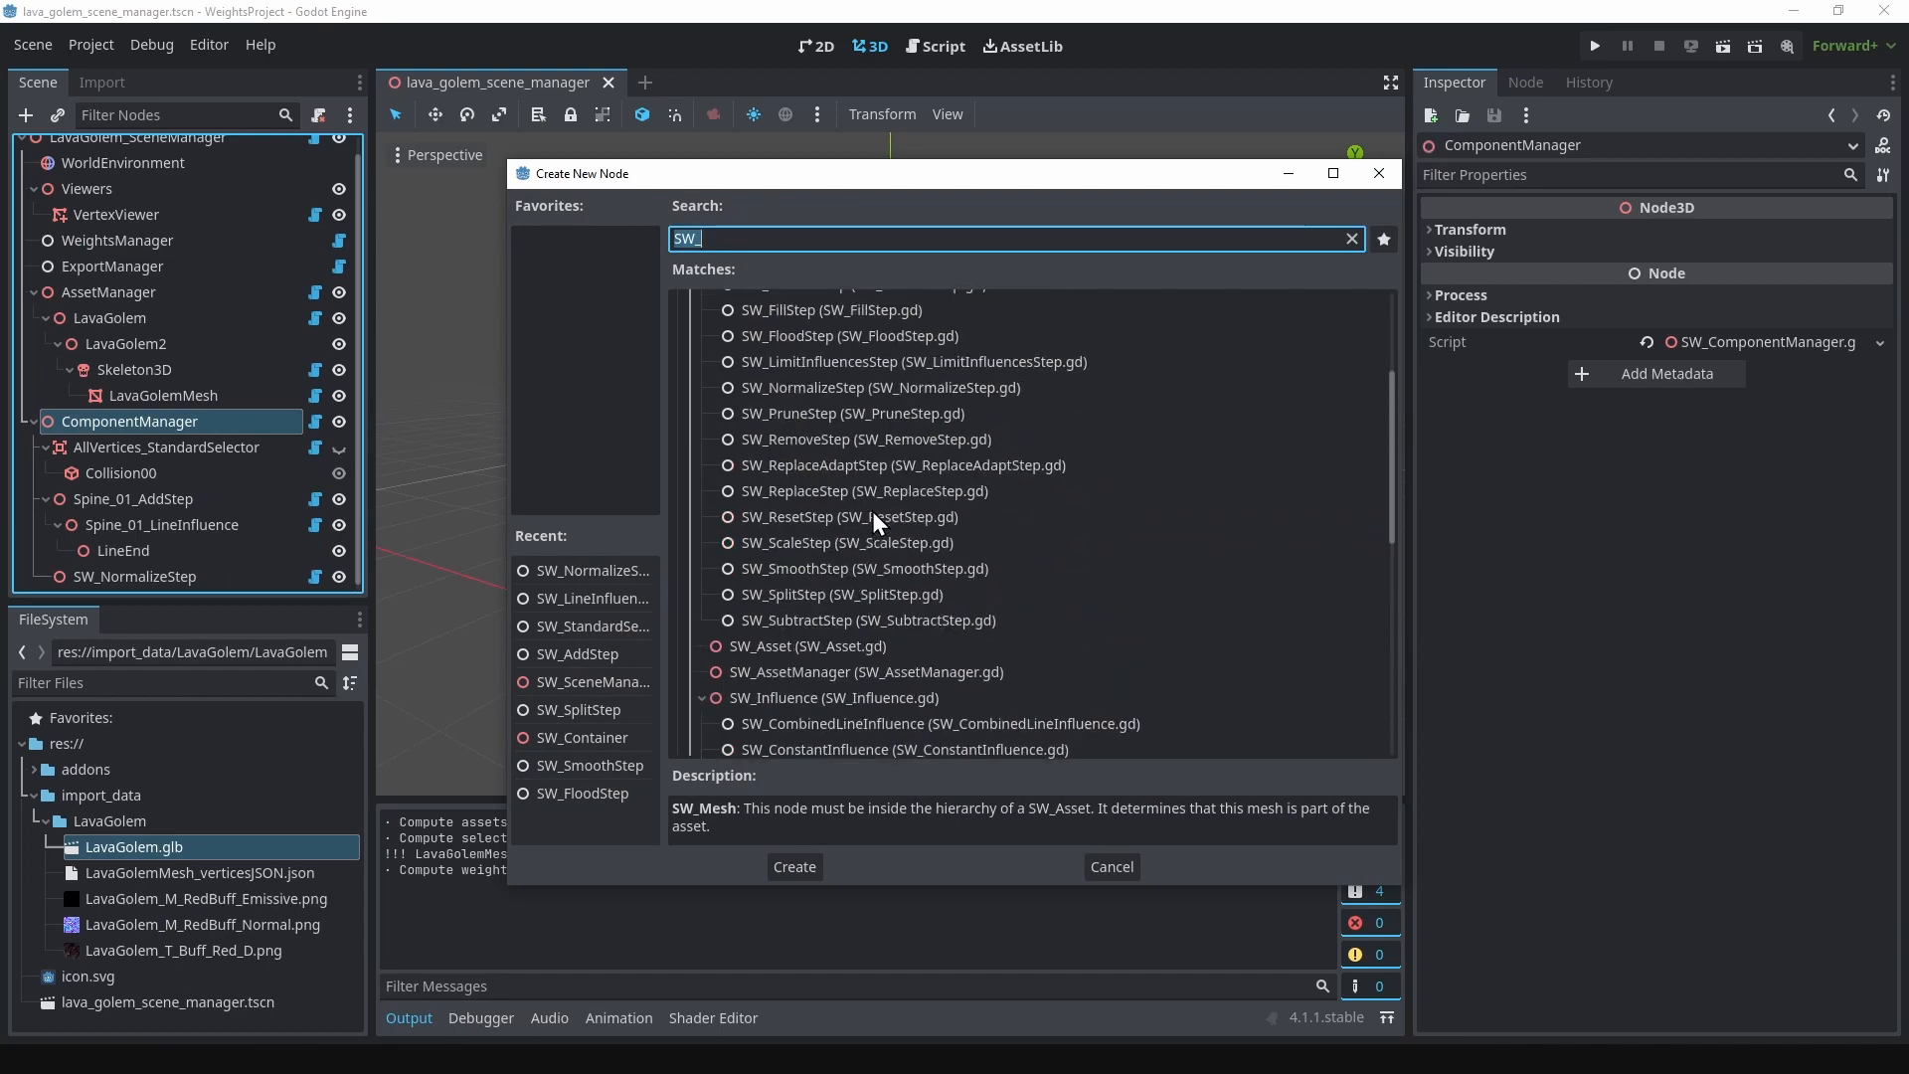
scroll(874, 514, "up", 2)
scroll(873, 522, "up", 1)
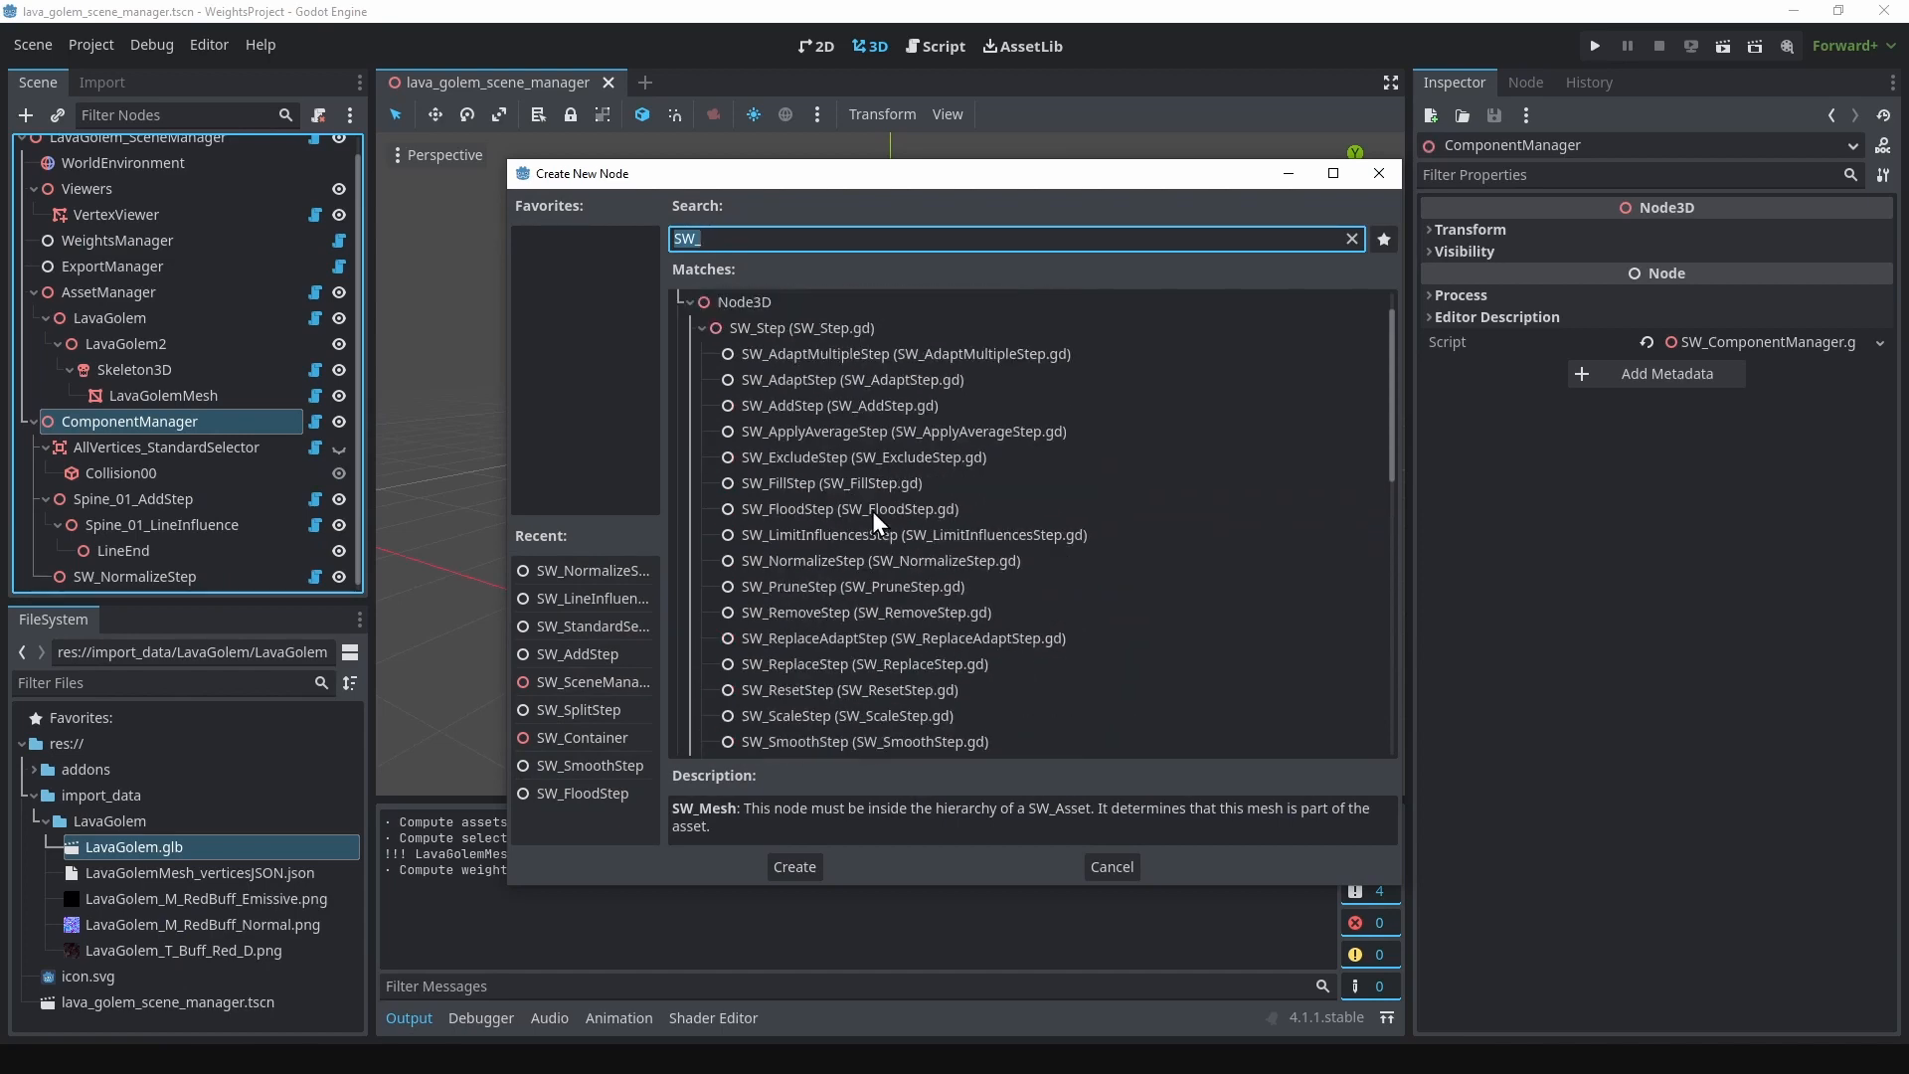
left_click(802, 485)
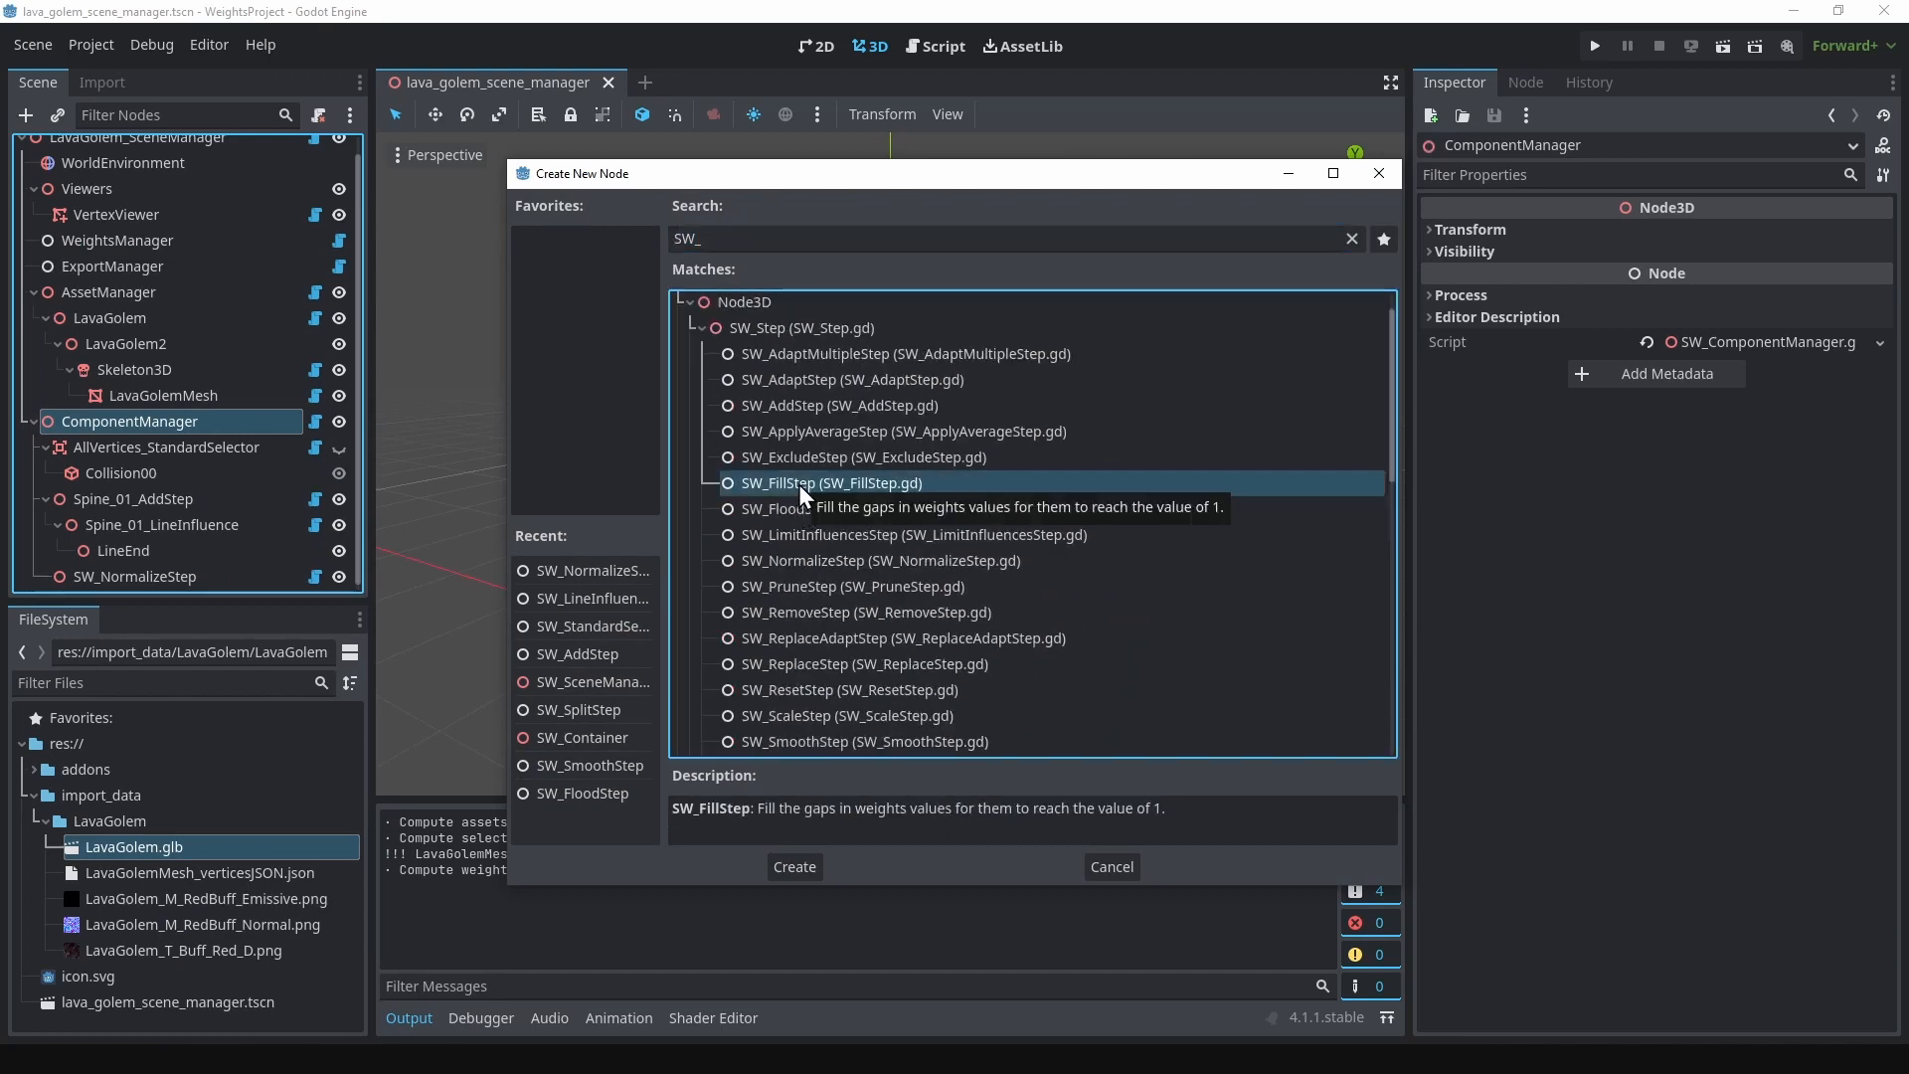
left_click(801, 873)
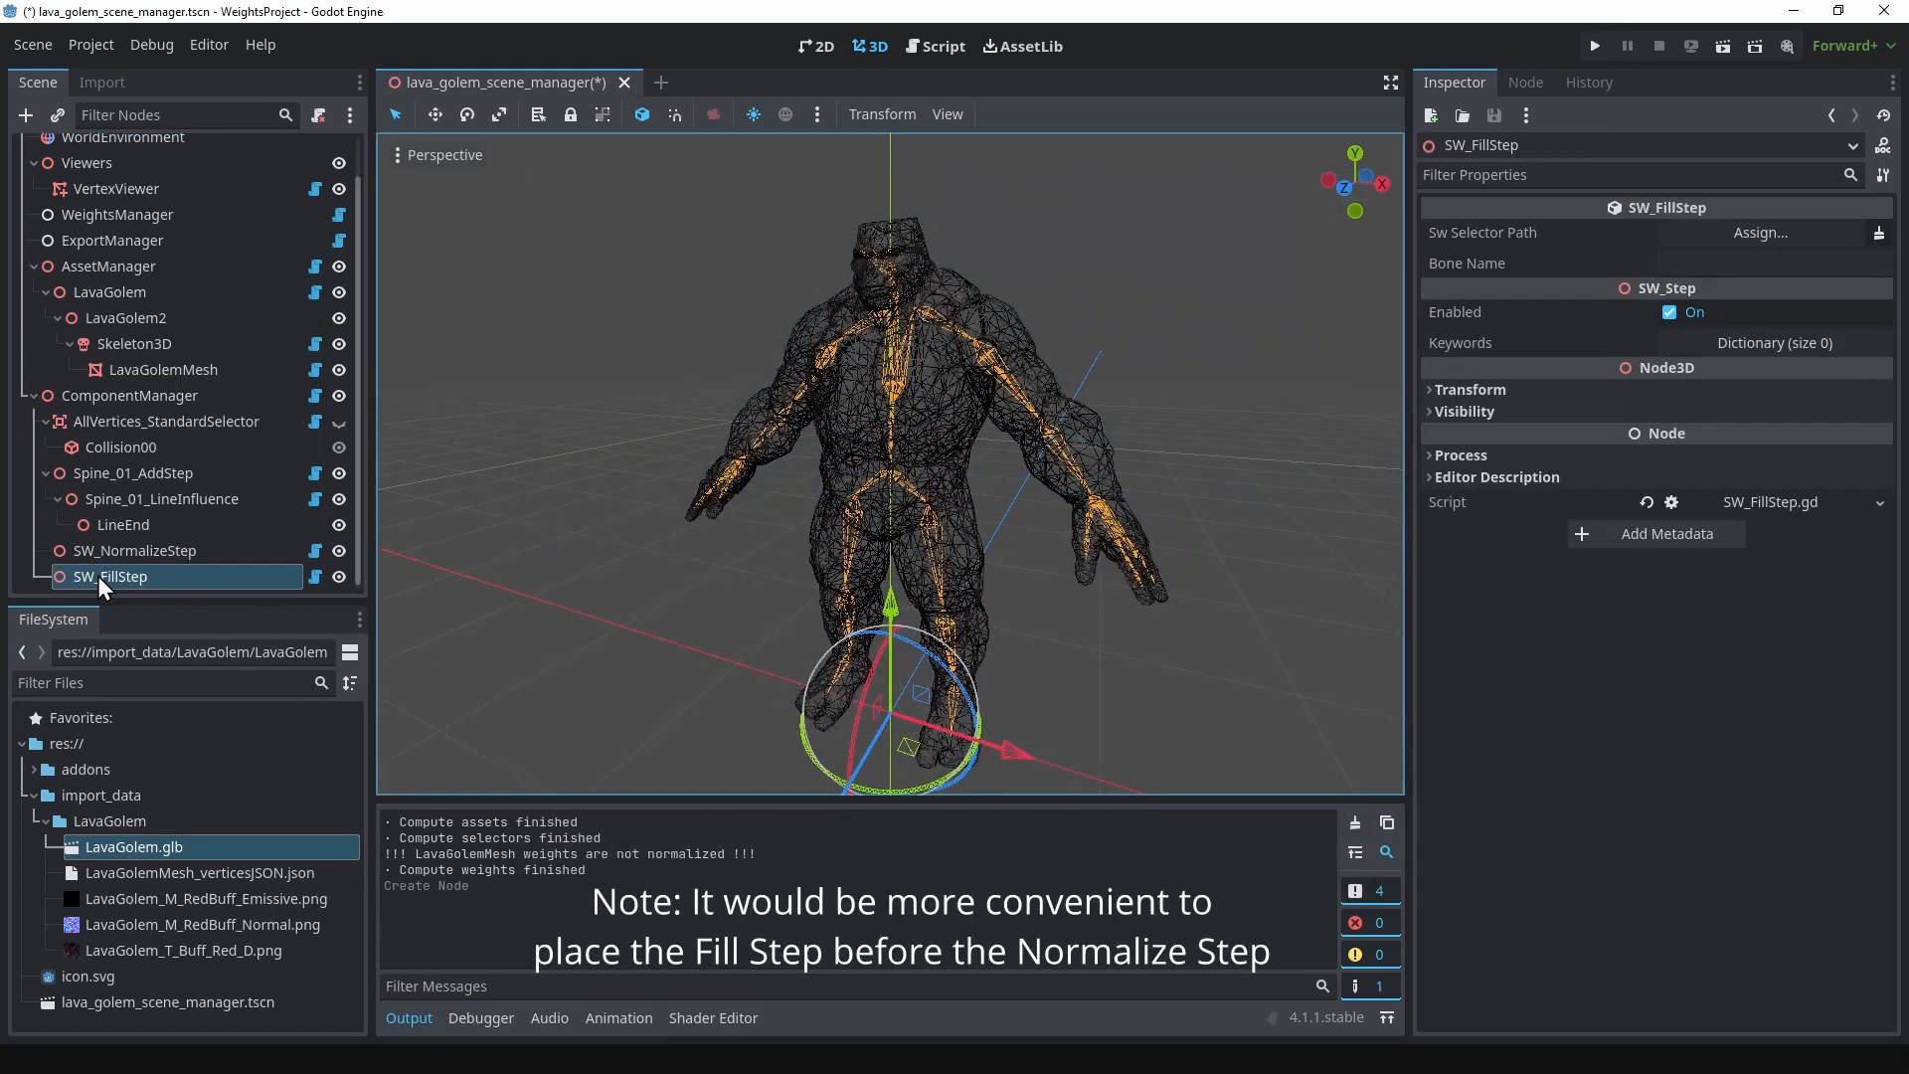
Step: Rename the SW_FillStep node to Pelvis_FillStep
double_click(97, 575)
key("BackSpace")
key("BackSpace")
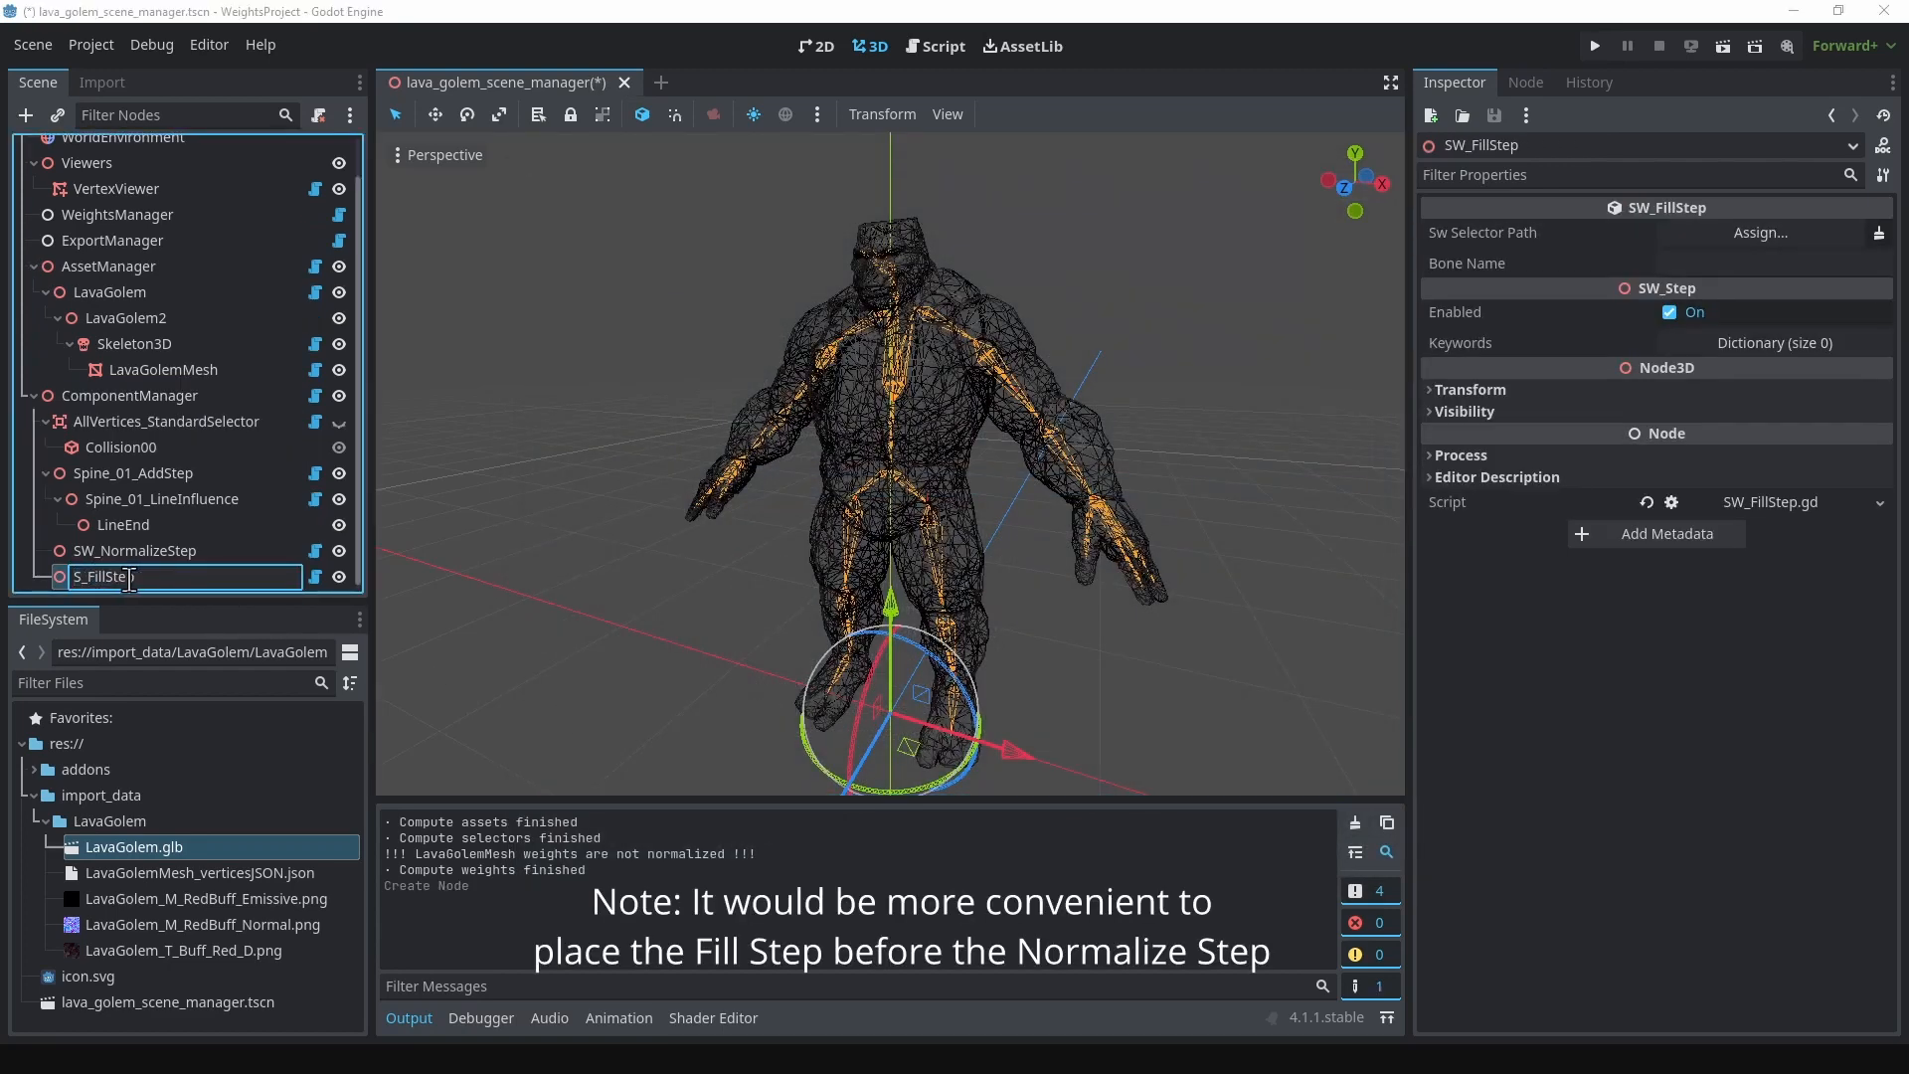
type("Pelvis")
key("Return")
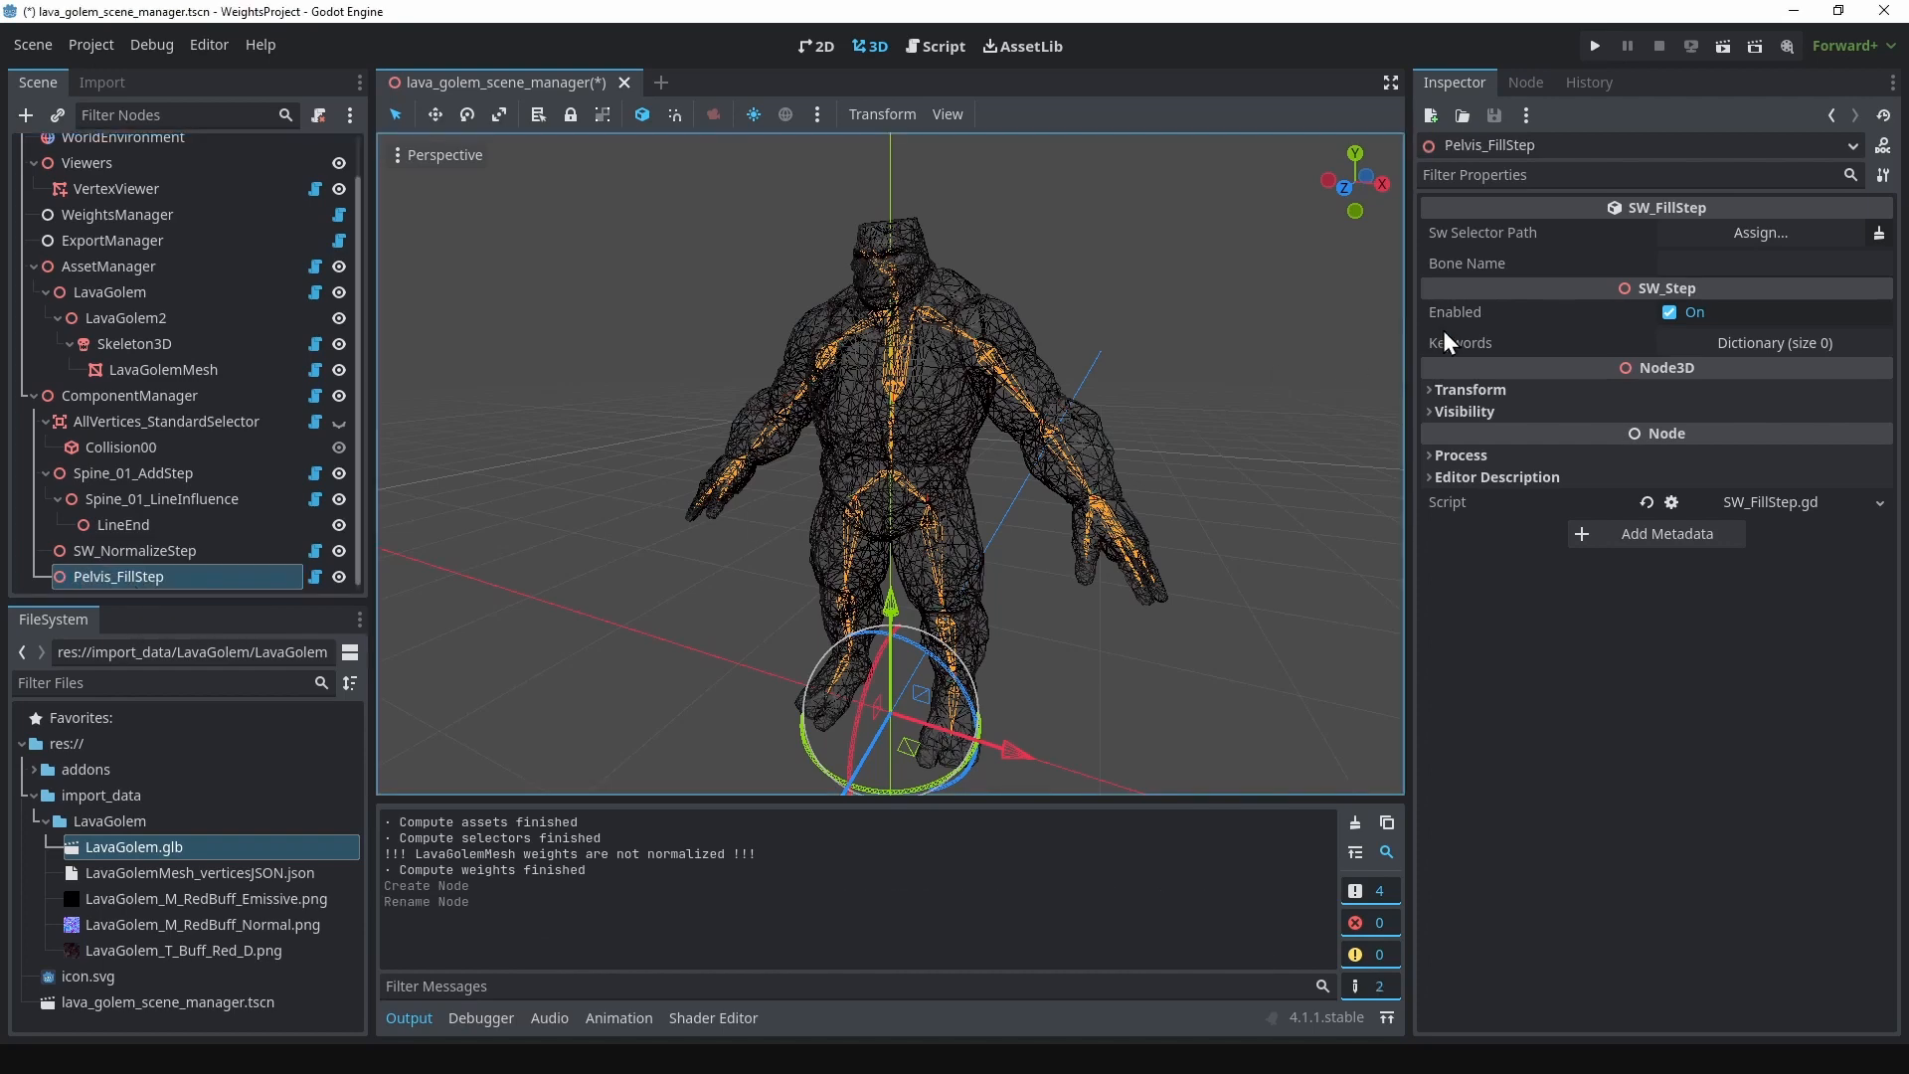
Step: Assign AllVertices_StandardSelector as the selector of Pelvis_FillStep and set its bone name to pelvis
left_click(1712, 237)
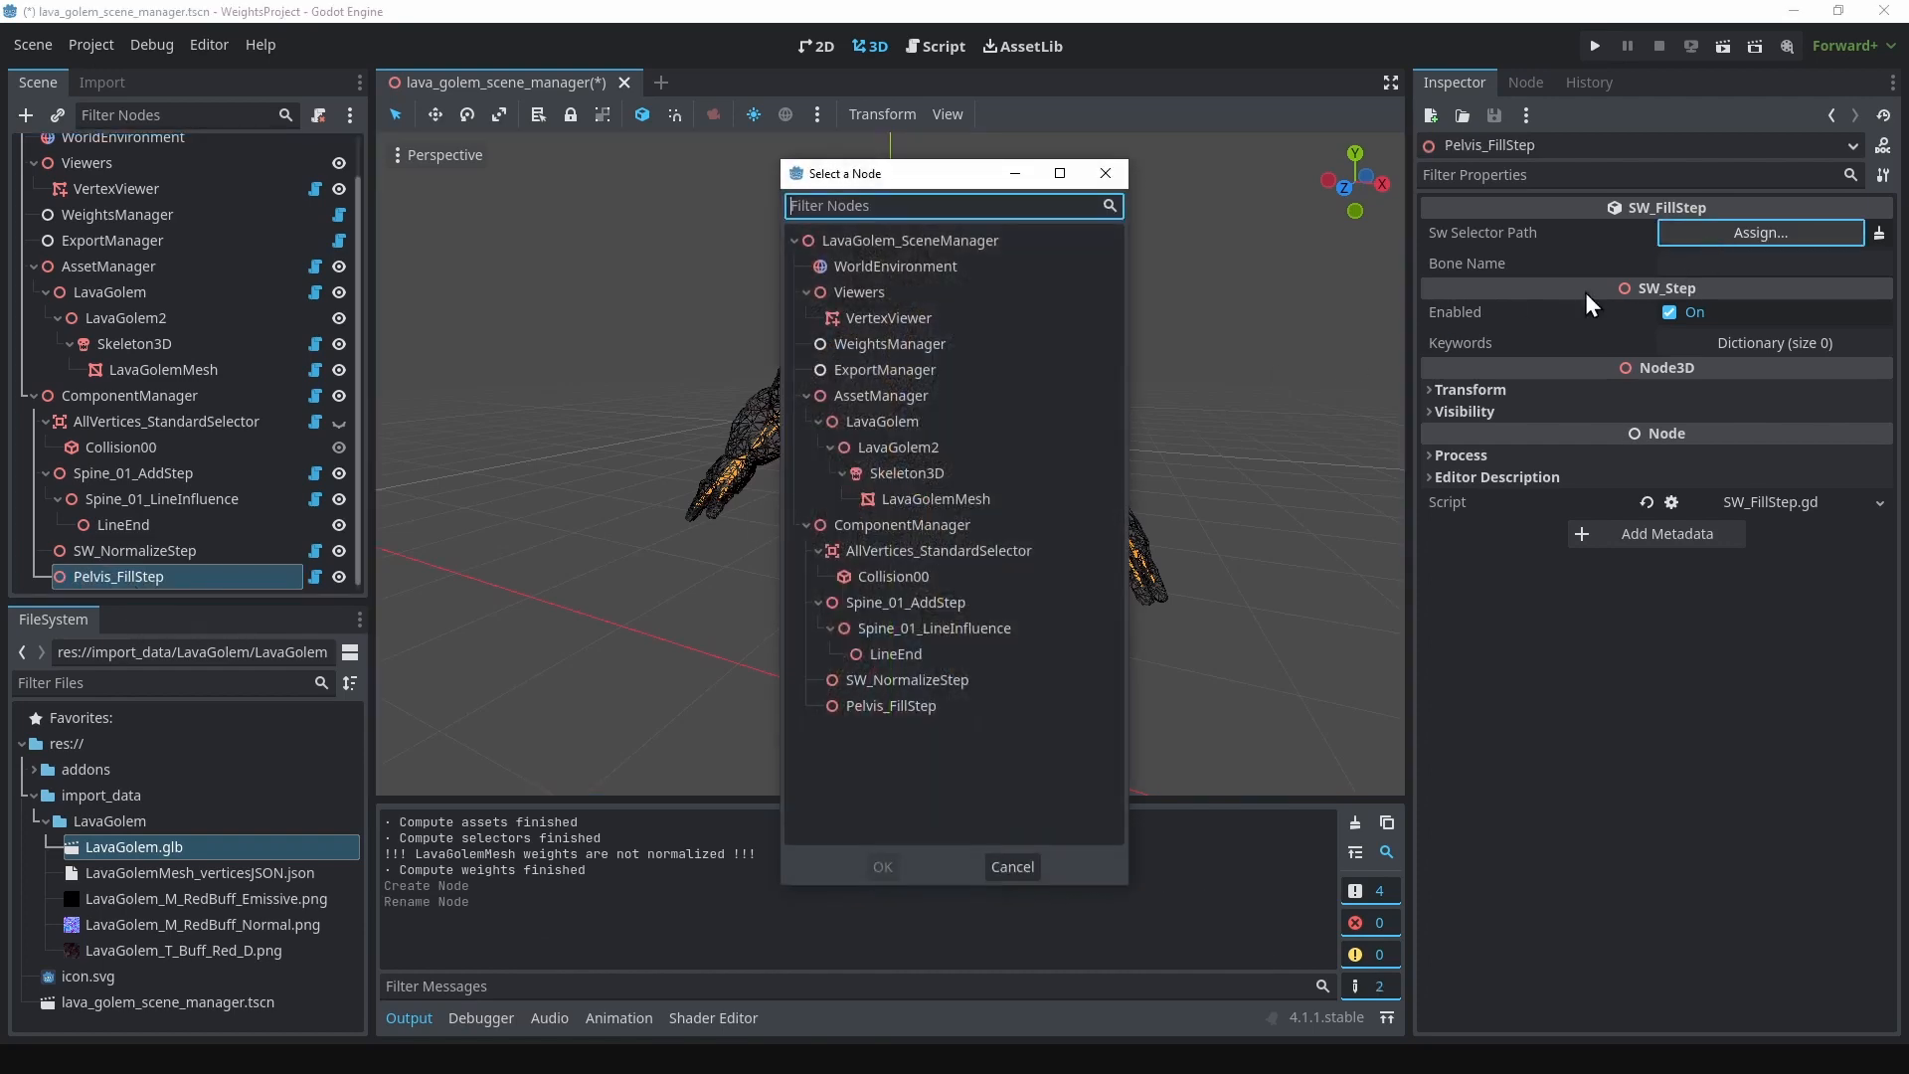
left_click(903, 551)
left_click(883, 866)
left_click(1666, 267)
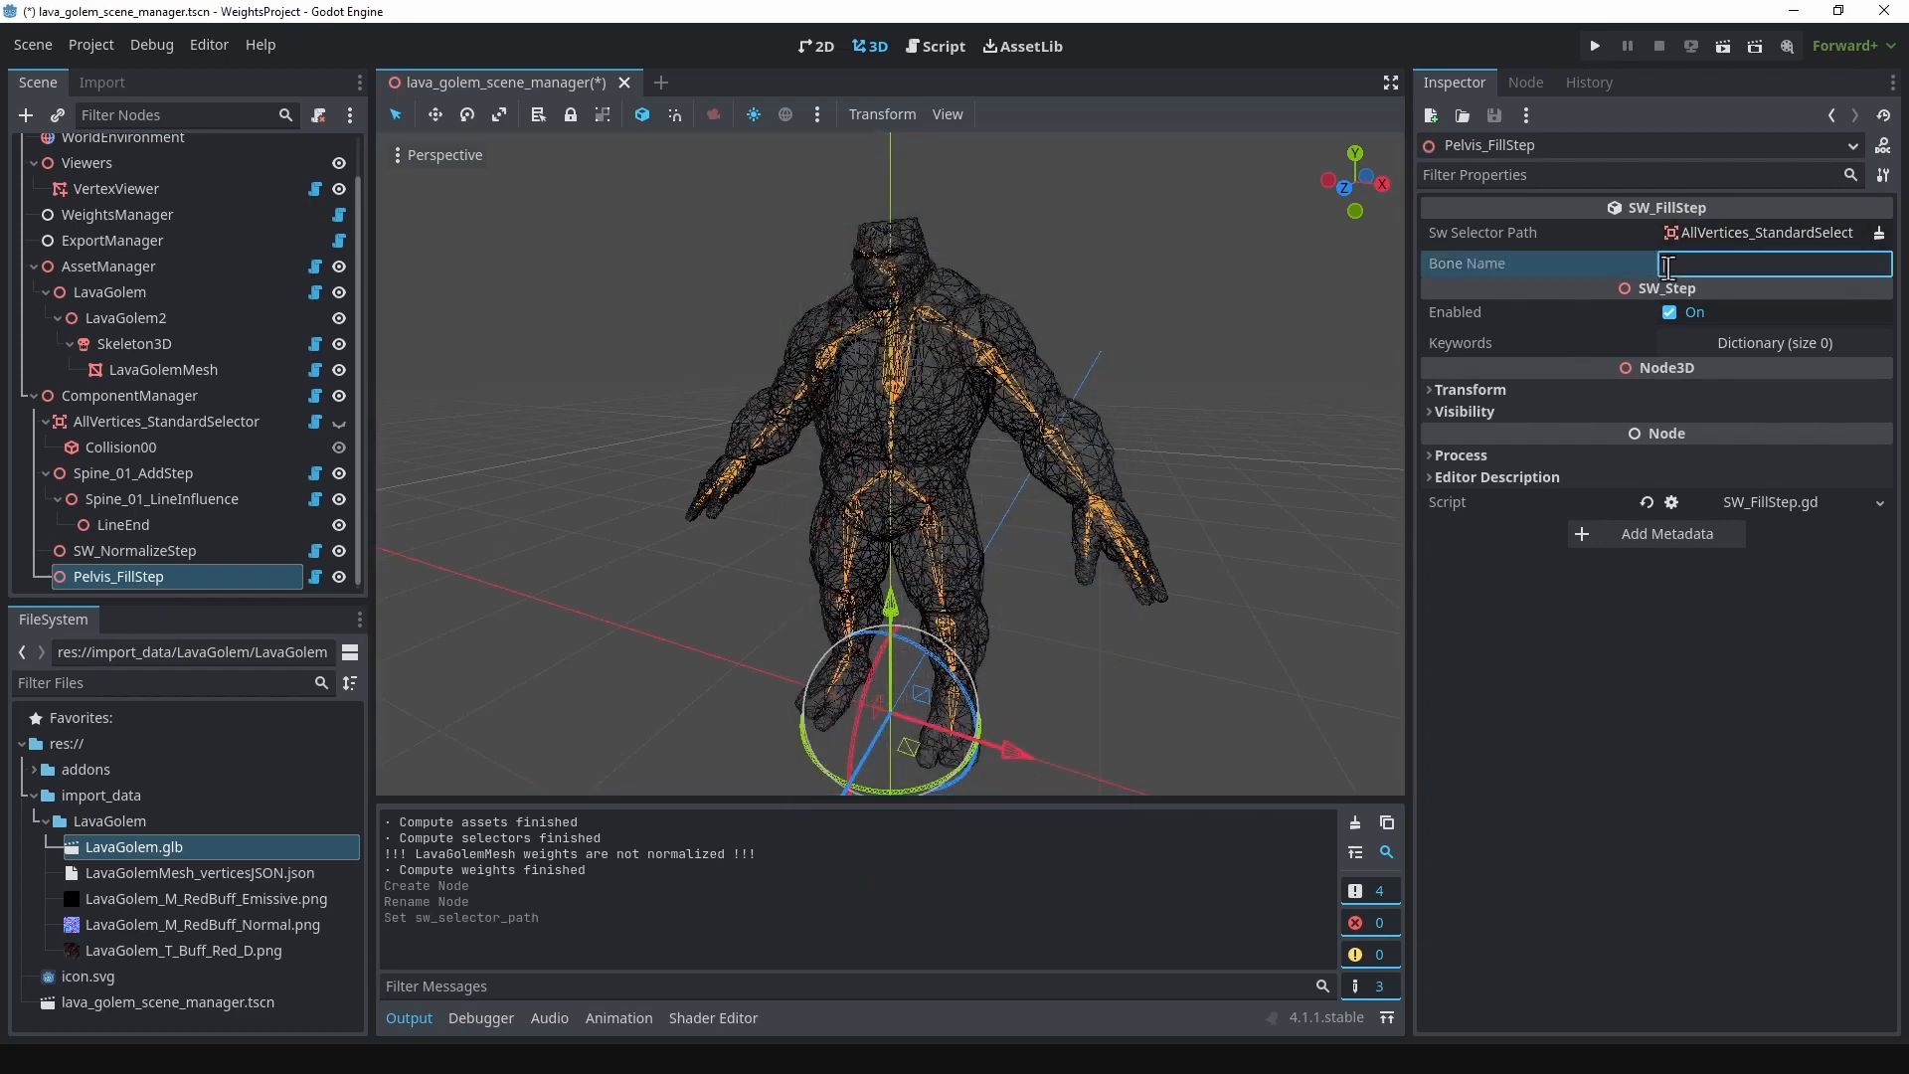
type("pelvis")
key("Return")
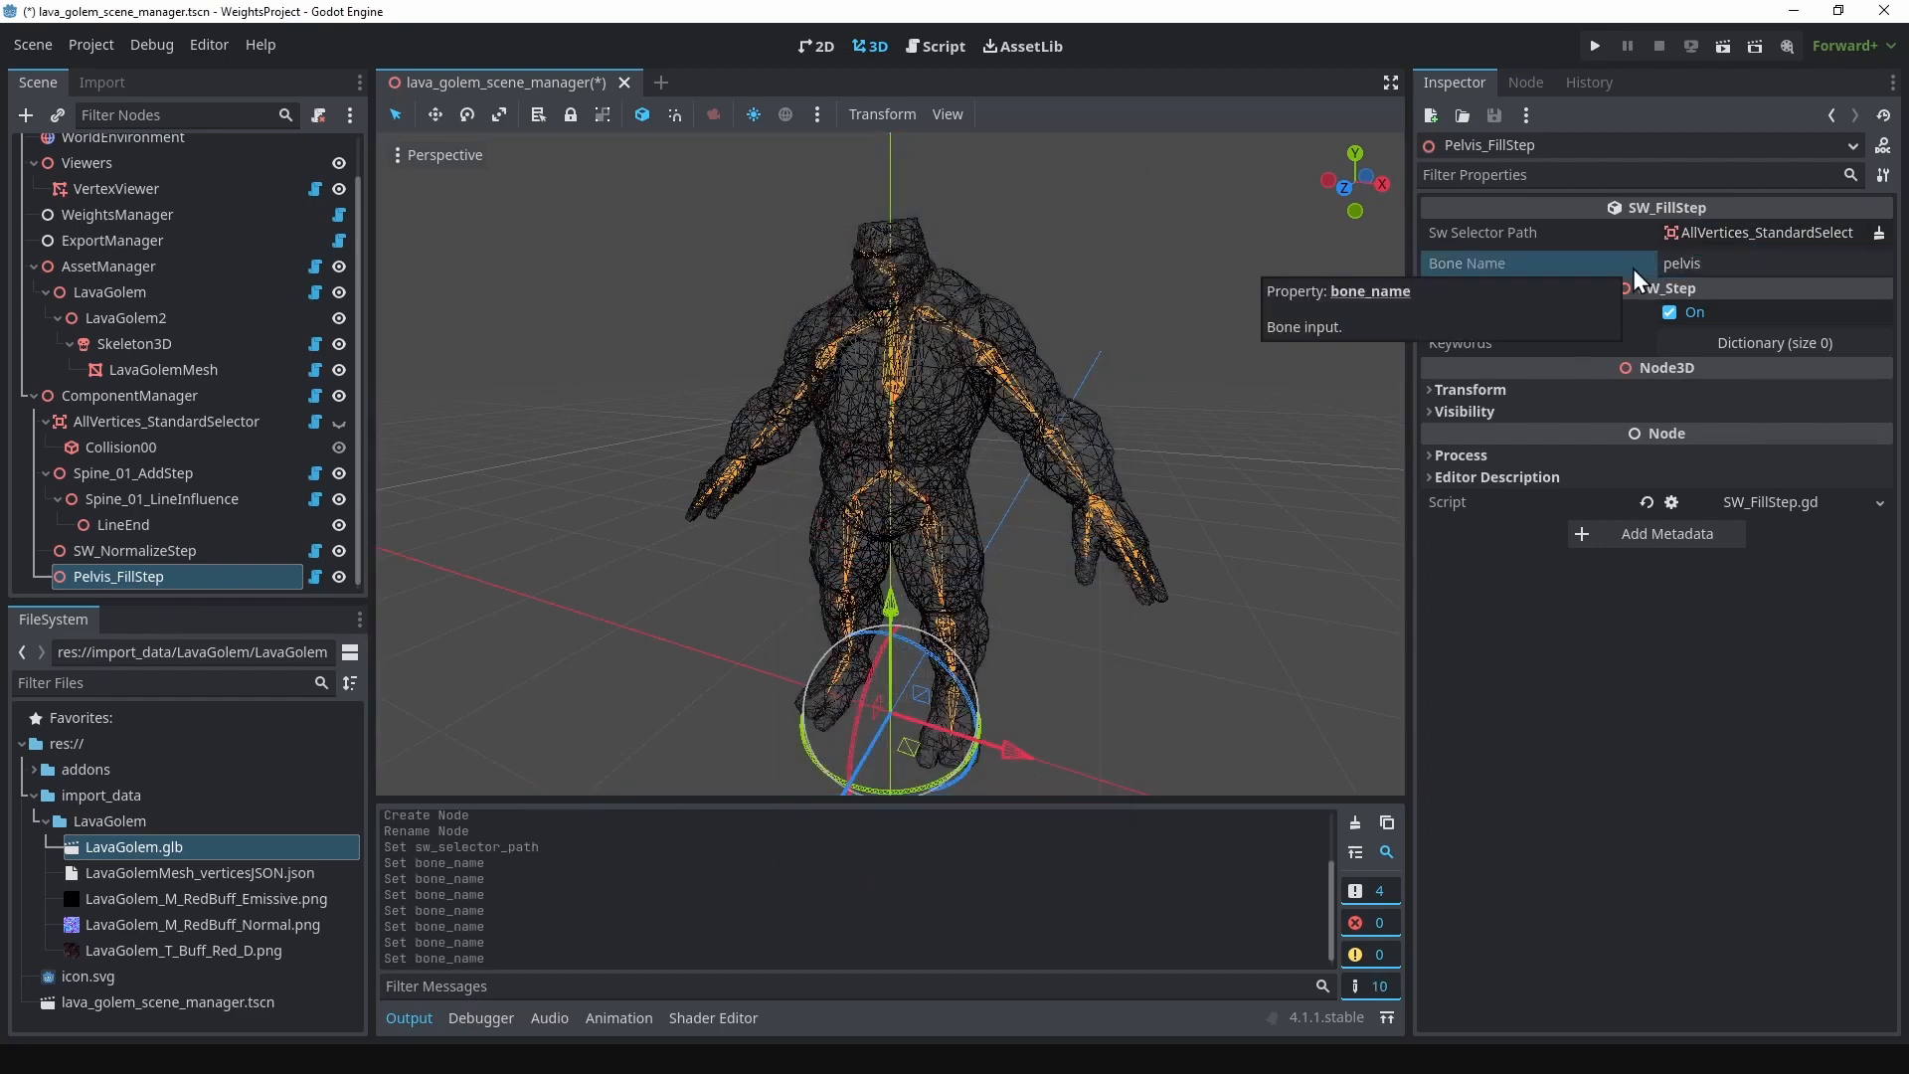
Step: Clear the output log and save the lava_golem_scene_manager scene
left_click(1357, 821)
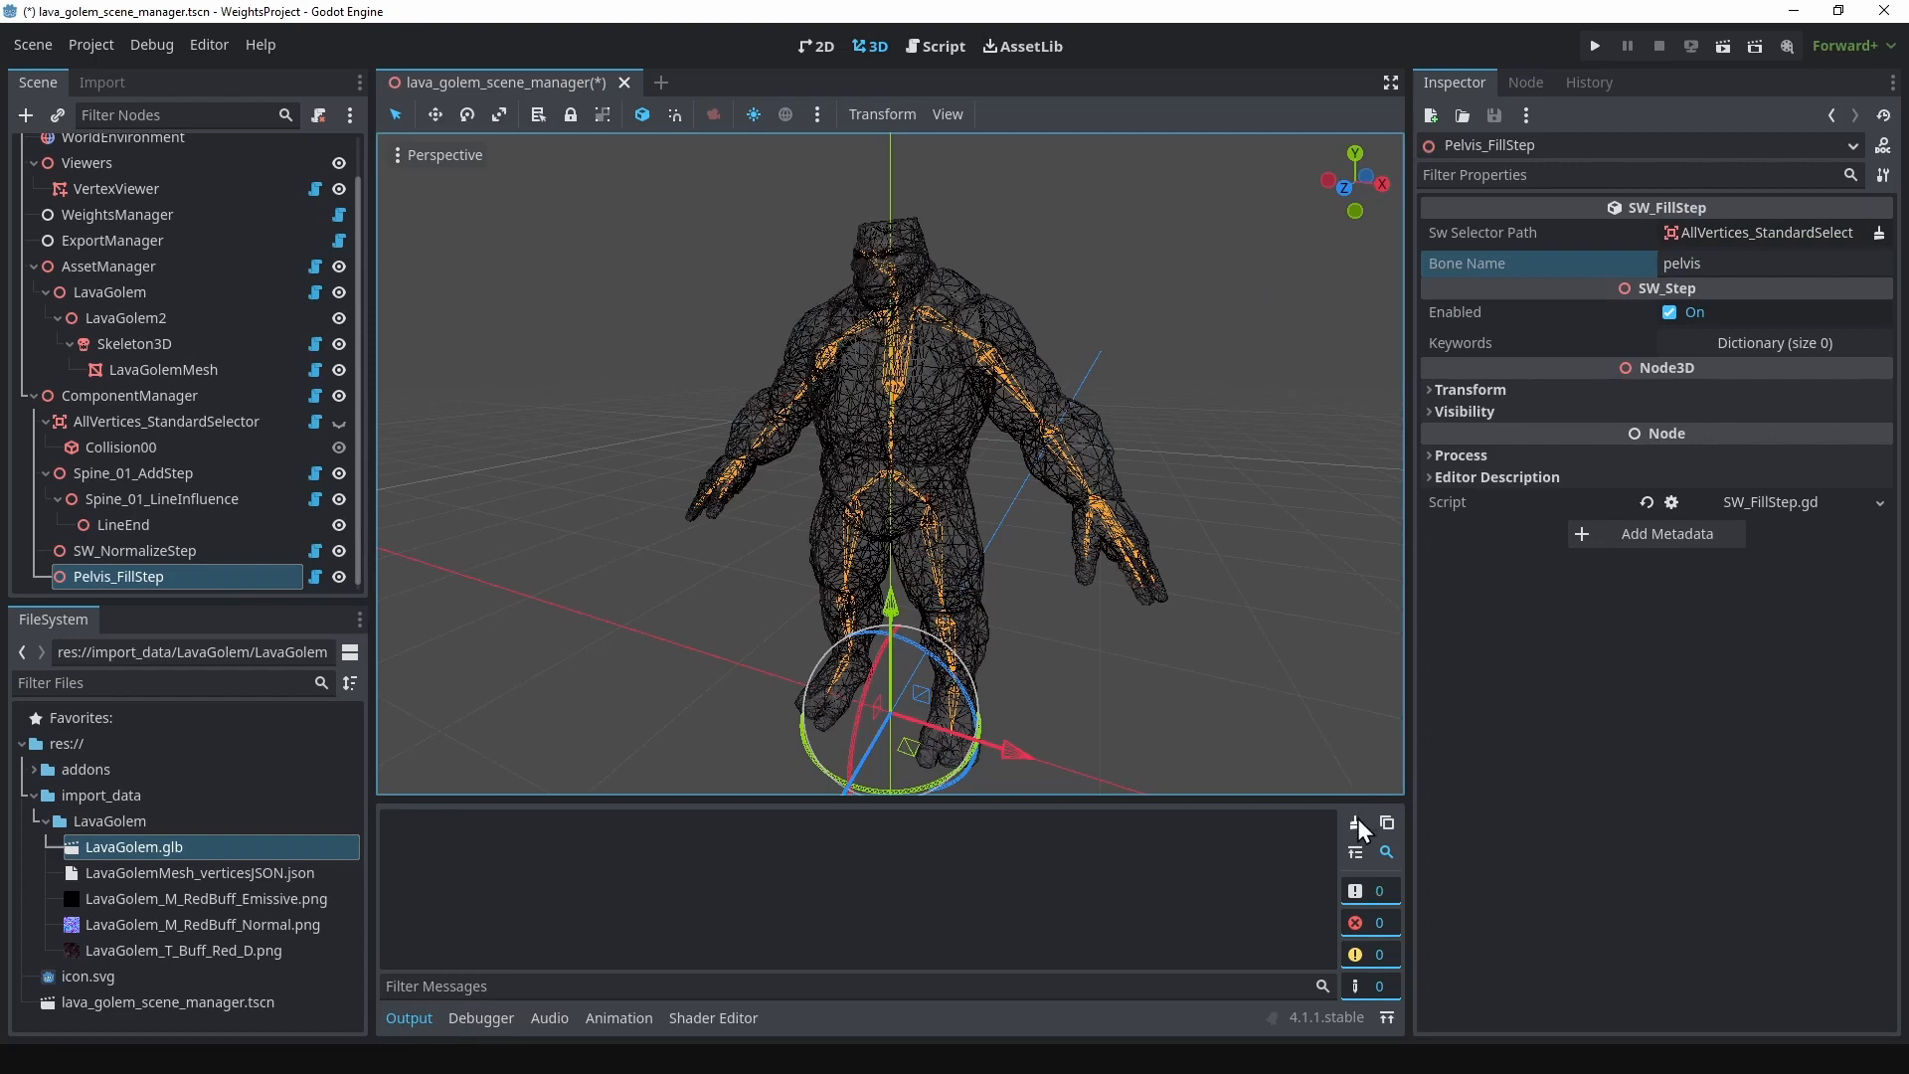
middle_click_drag(1217, 696, 1203, 683)
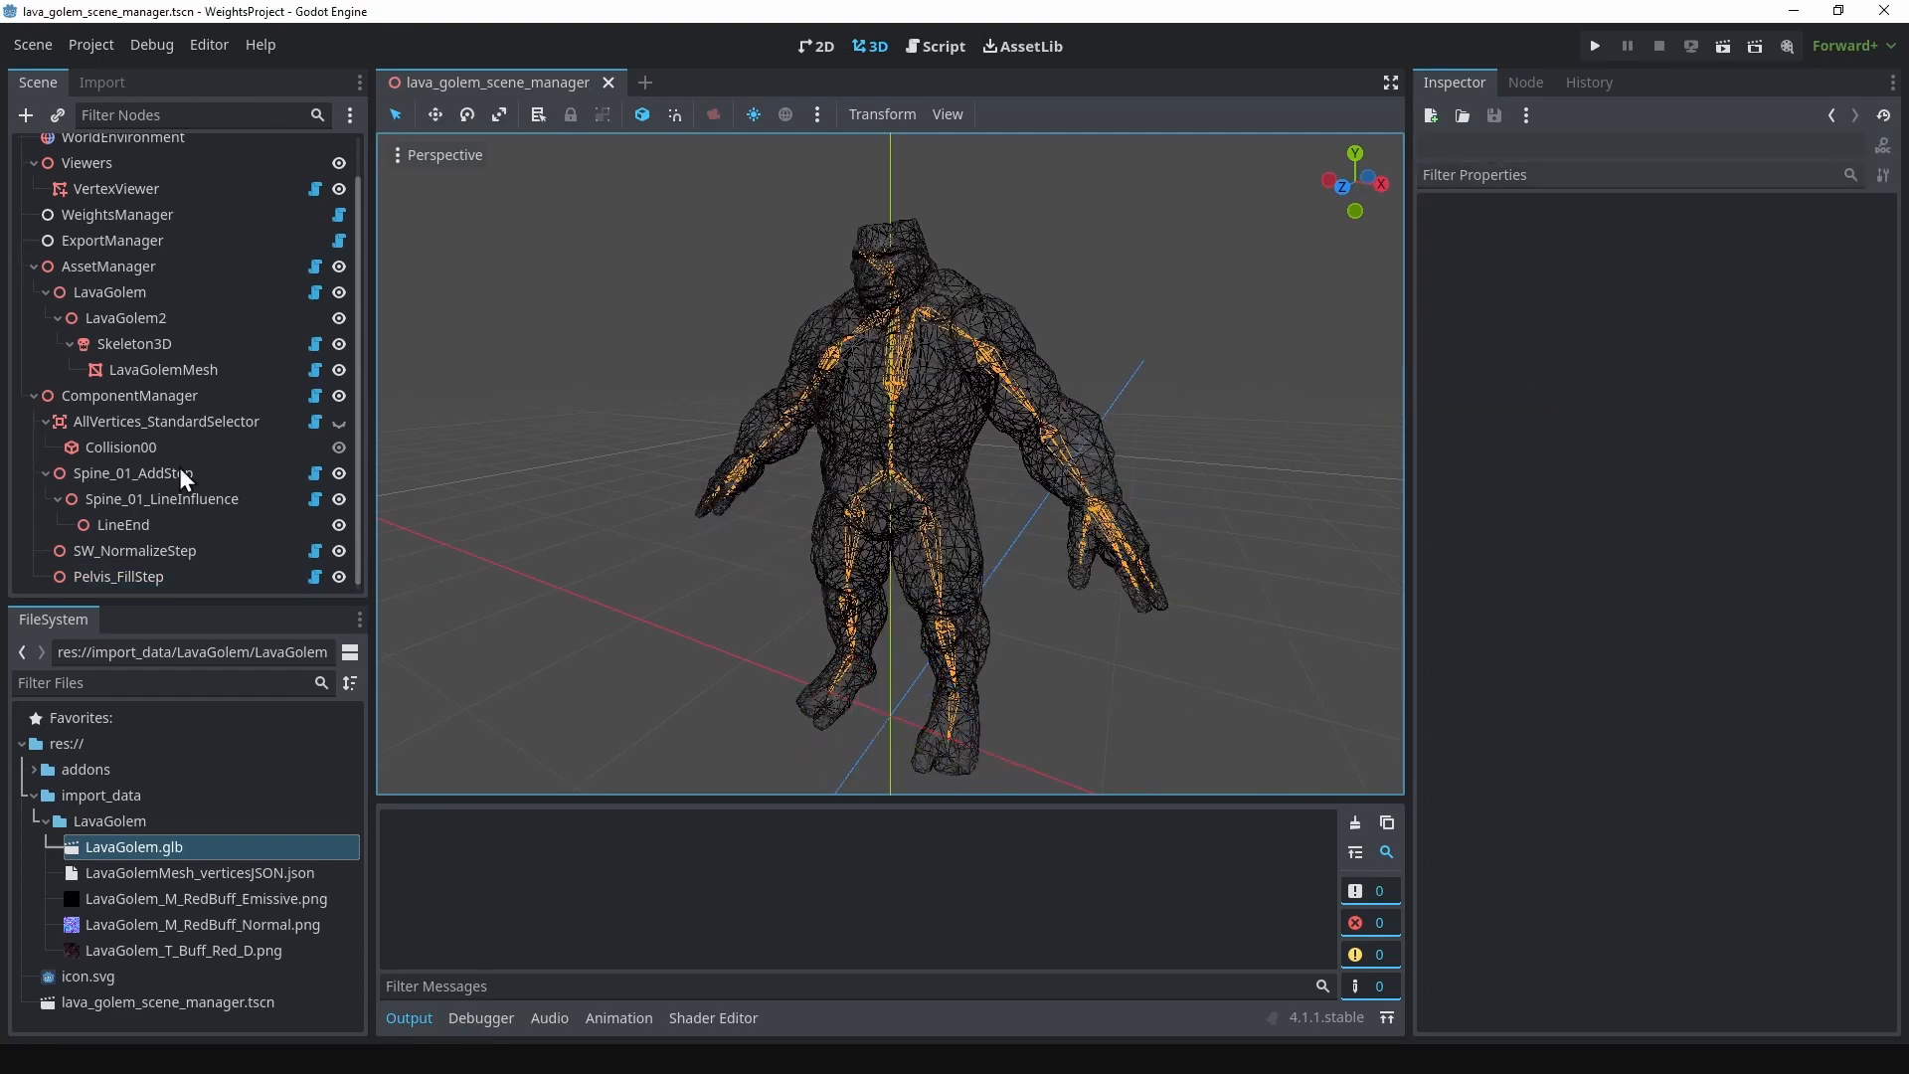
left_click(159, 398)
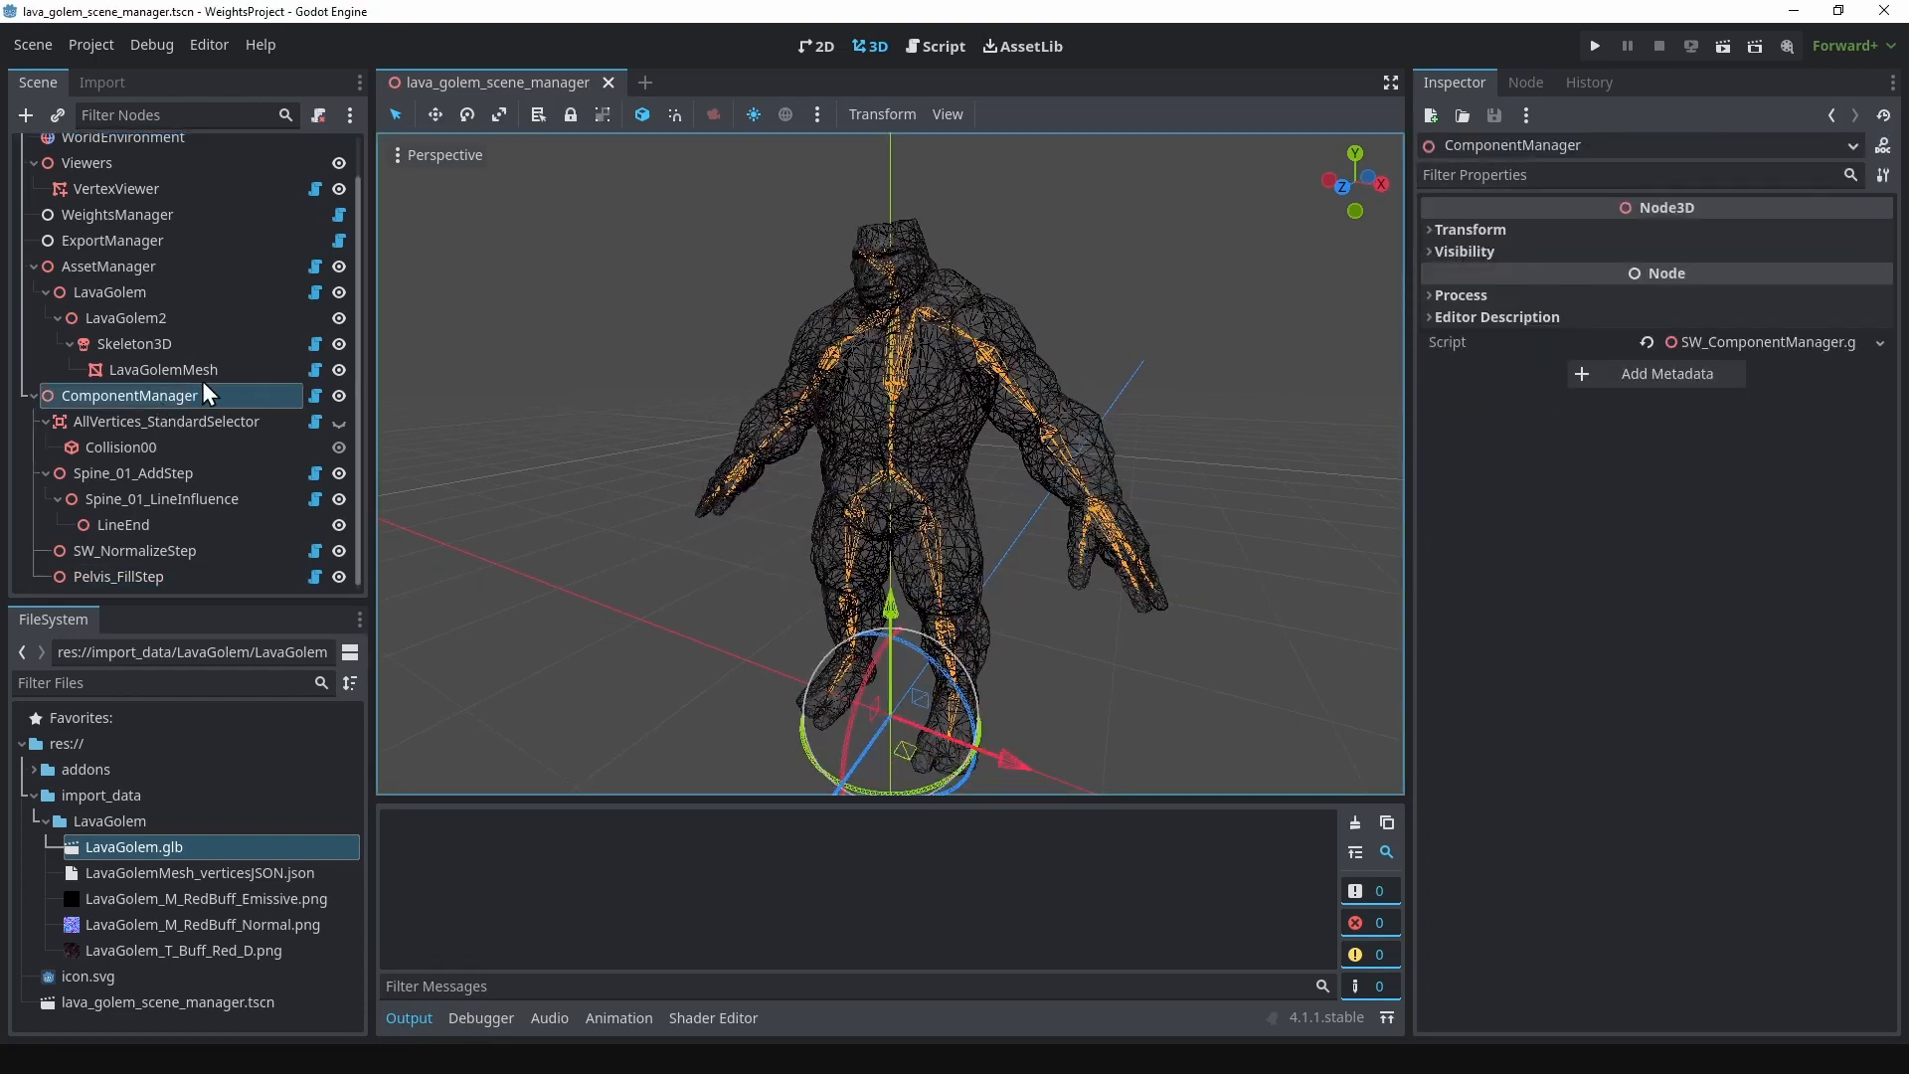
Step: Have WeightsManager compute the assets, selectors and weights, and export the resulting weights
left_click(118, 214)
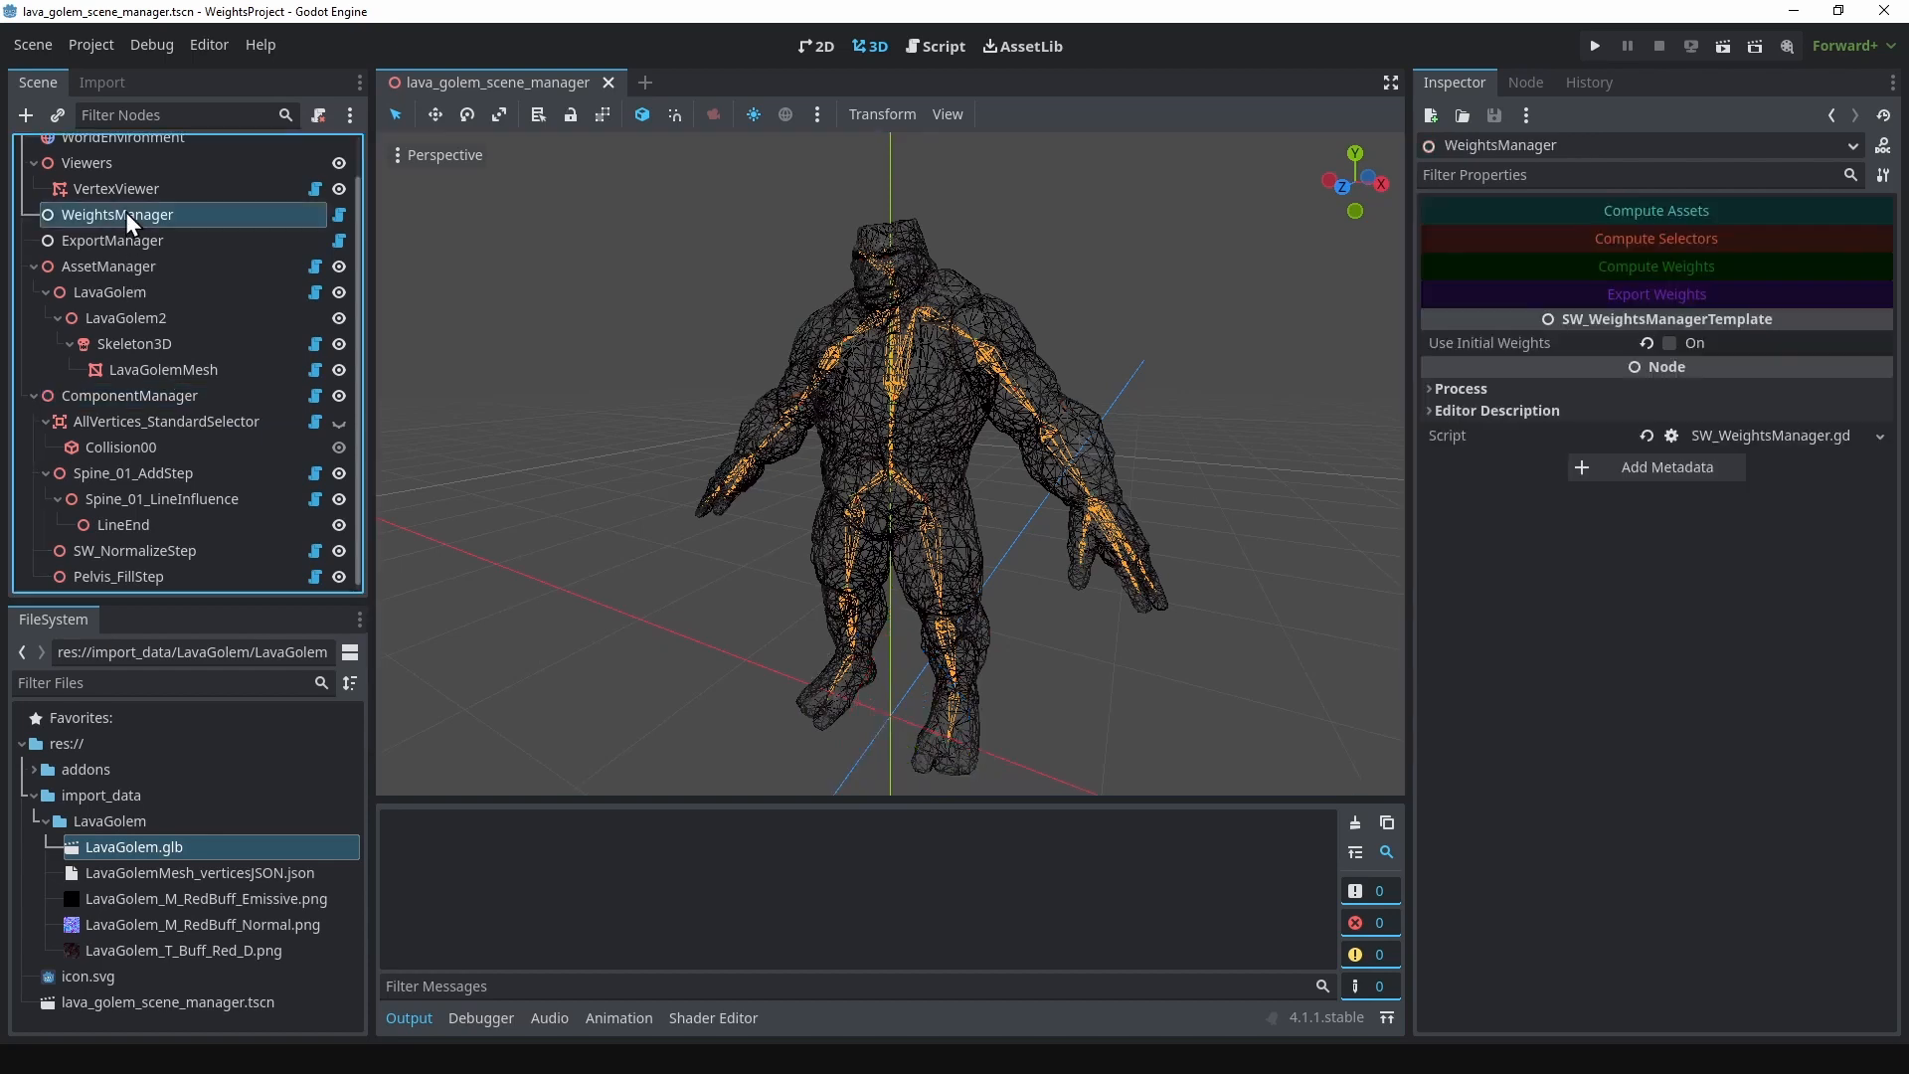
left_click(1635, 213)
left_click(1634, 241)
left_click(1630, 264)
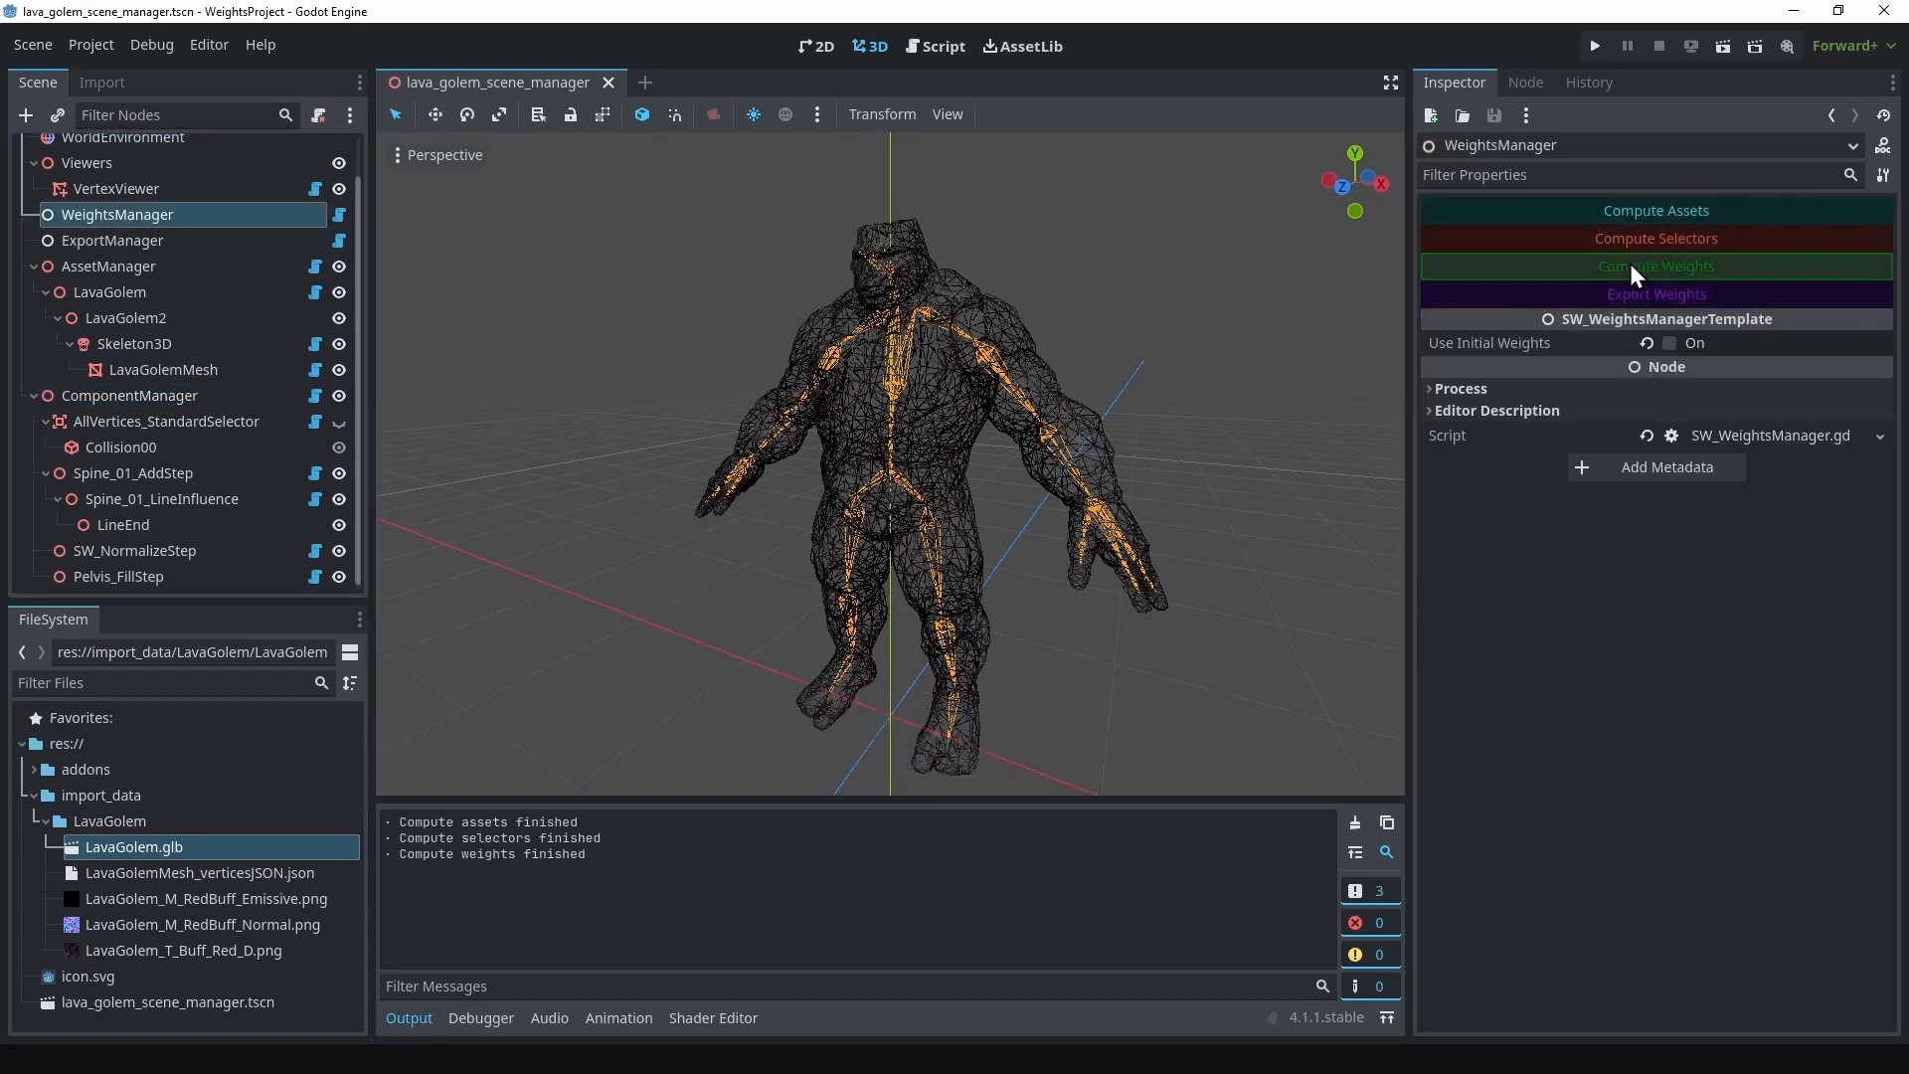
left_click(1631, 293)
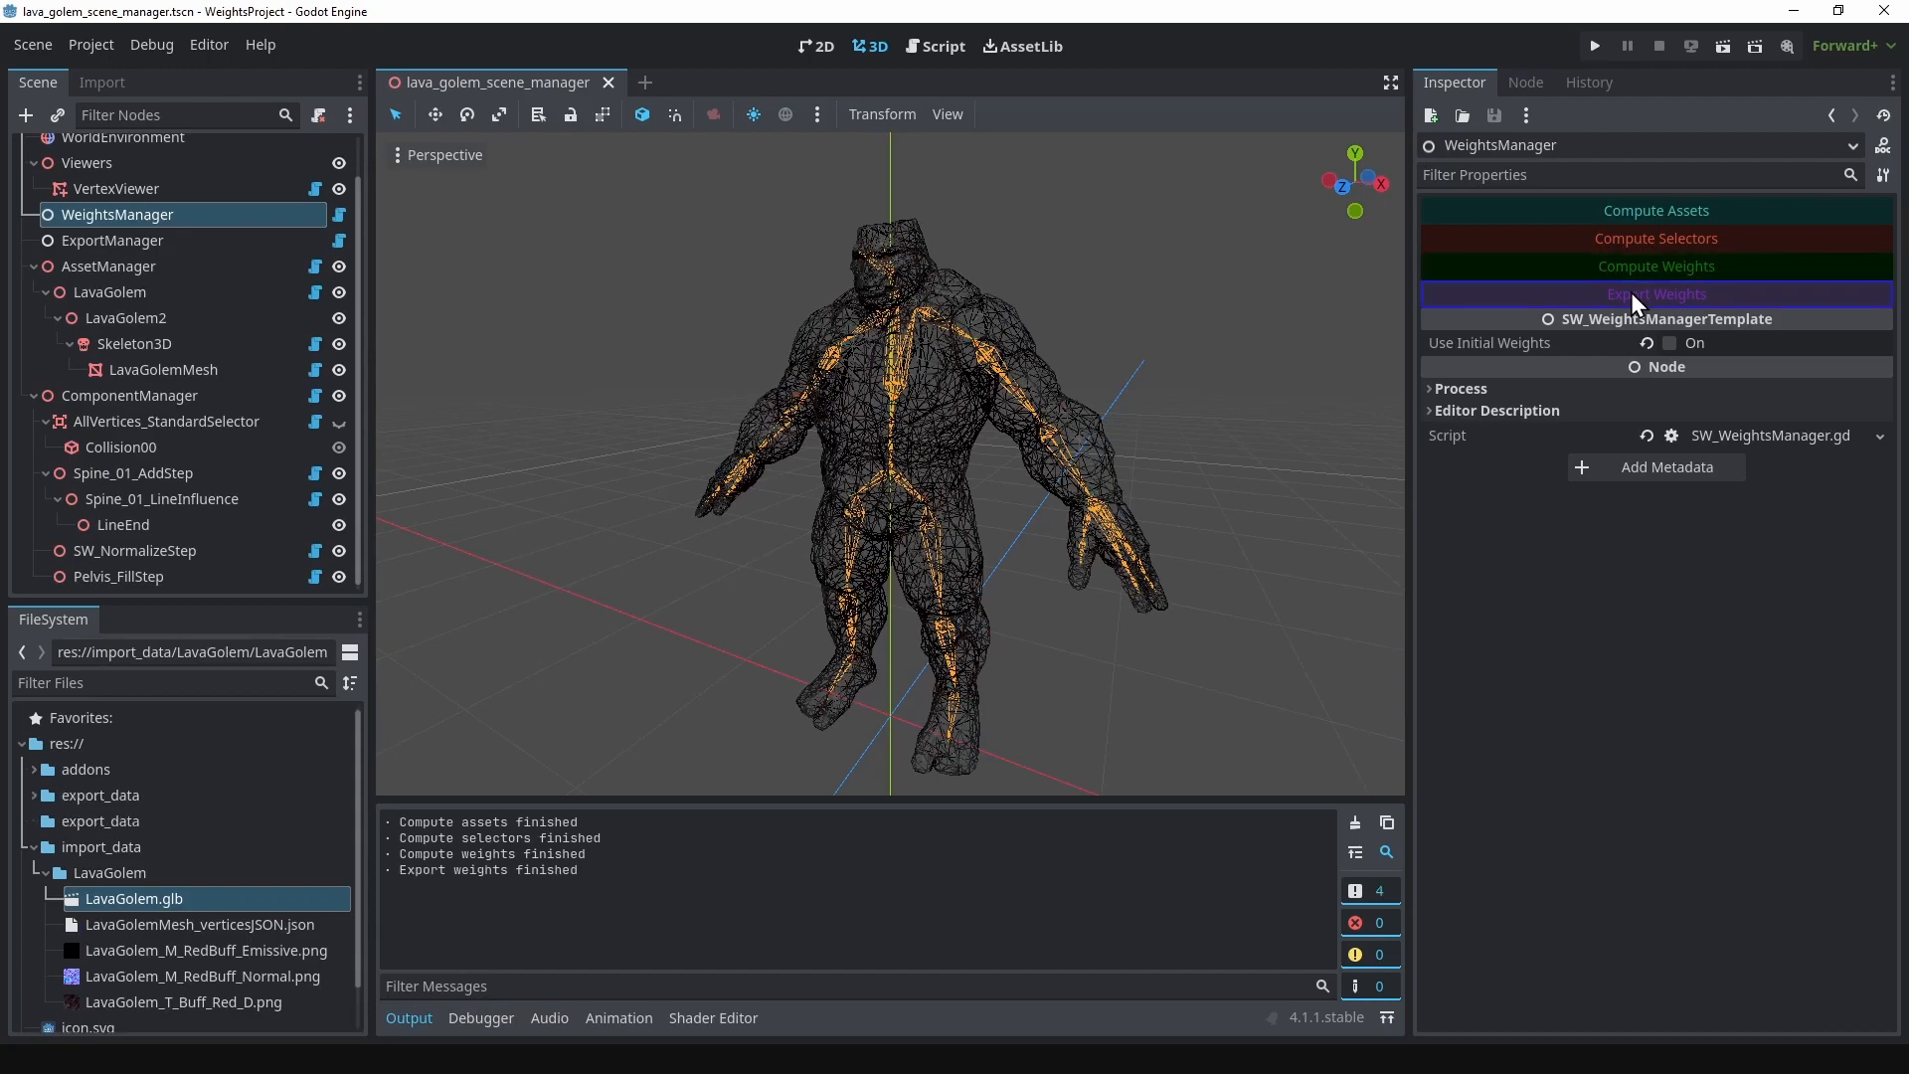
Step: Switch to Blender, import the new weights from Godot and put LavaGolemMesh into Weight Paint mode
key("alt+Tab")
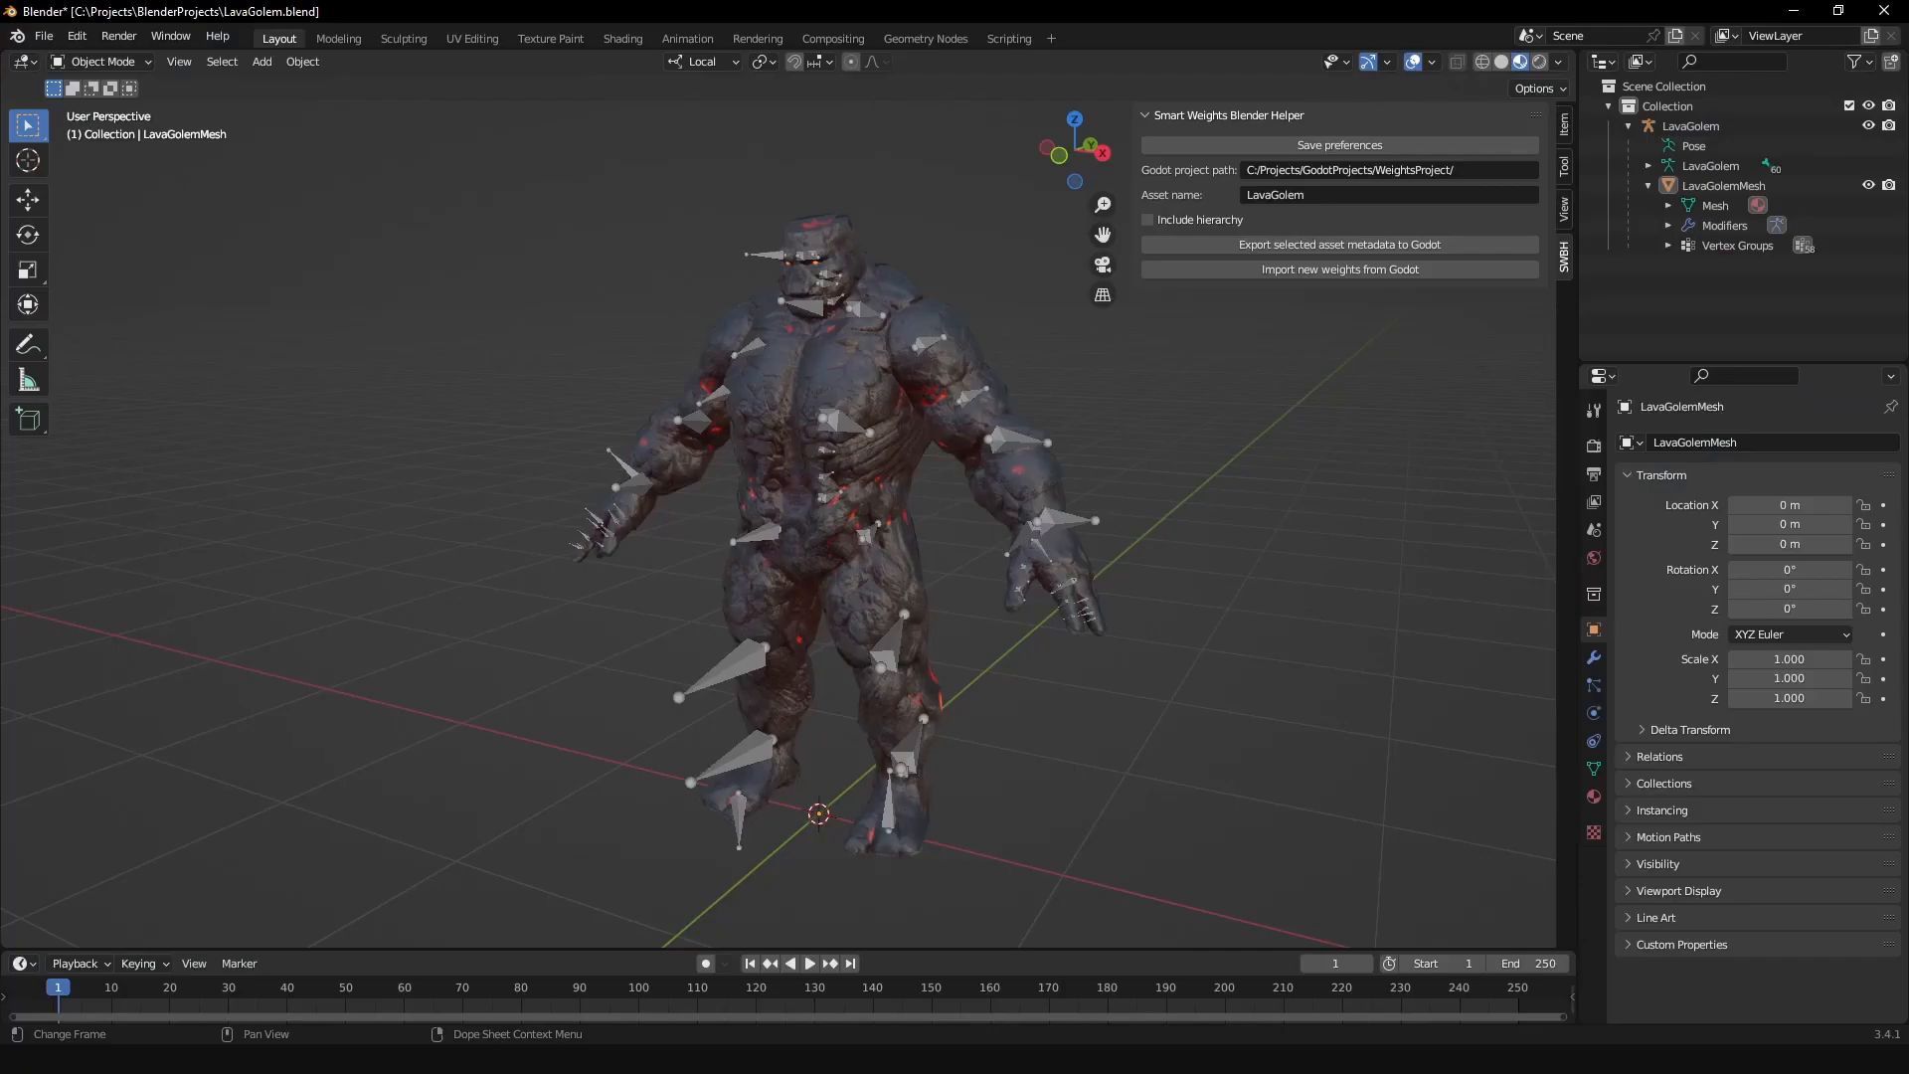
left_click(1304, 271)
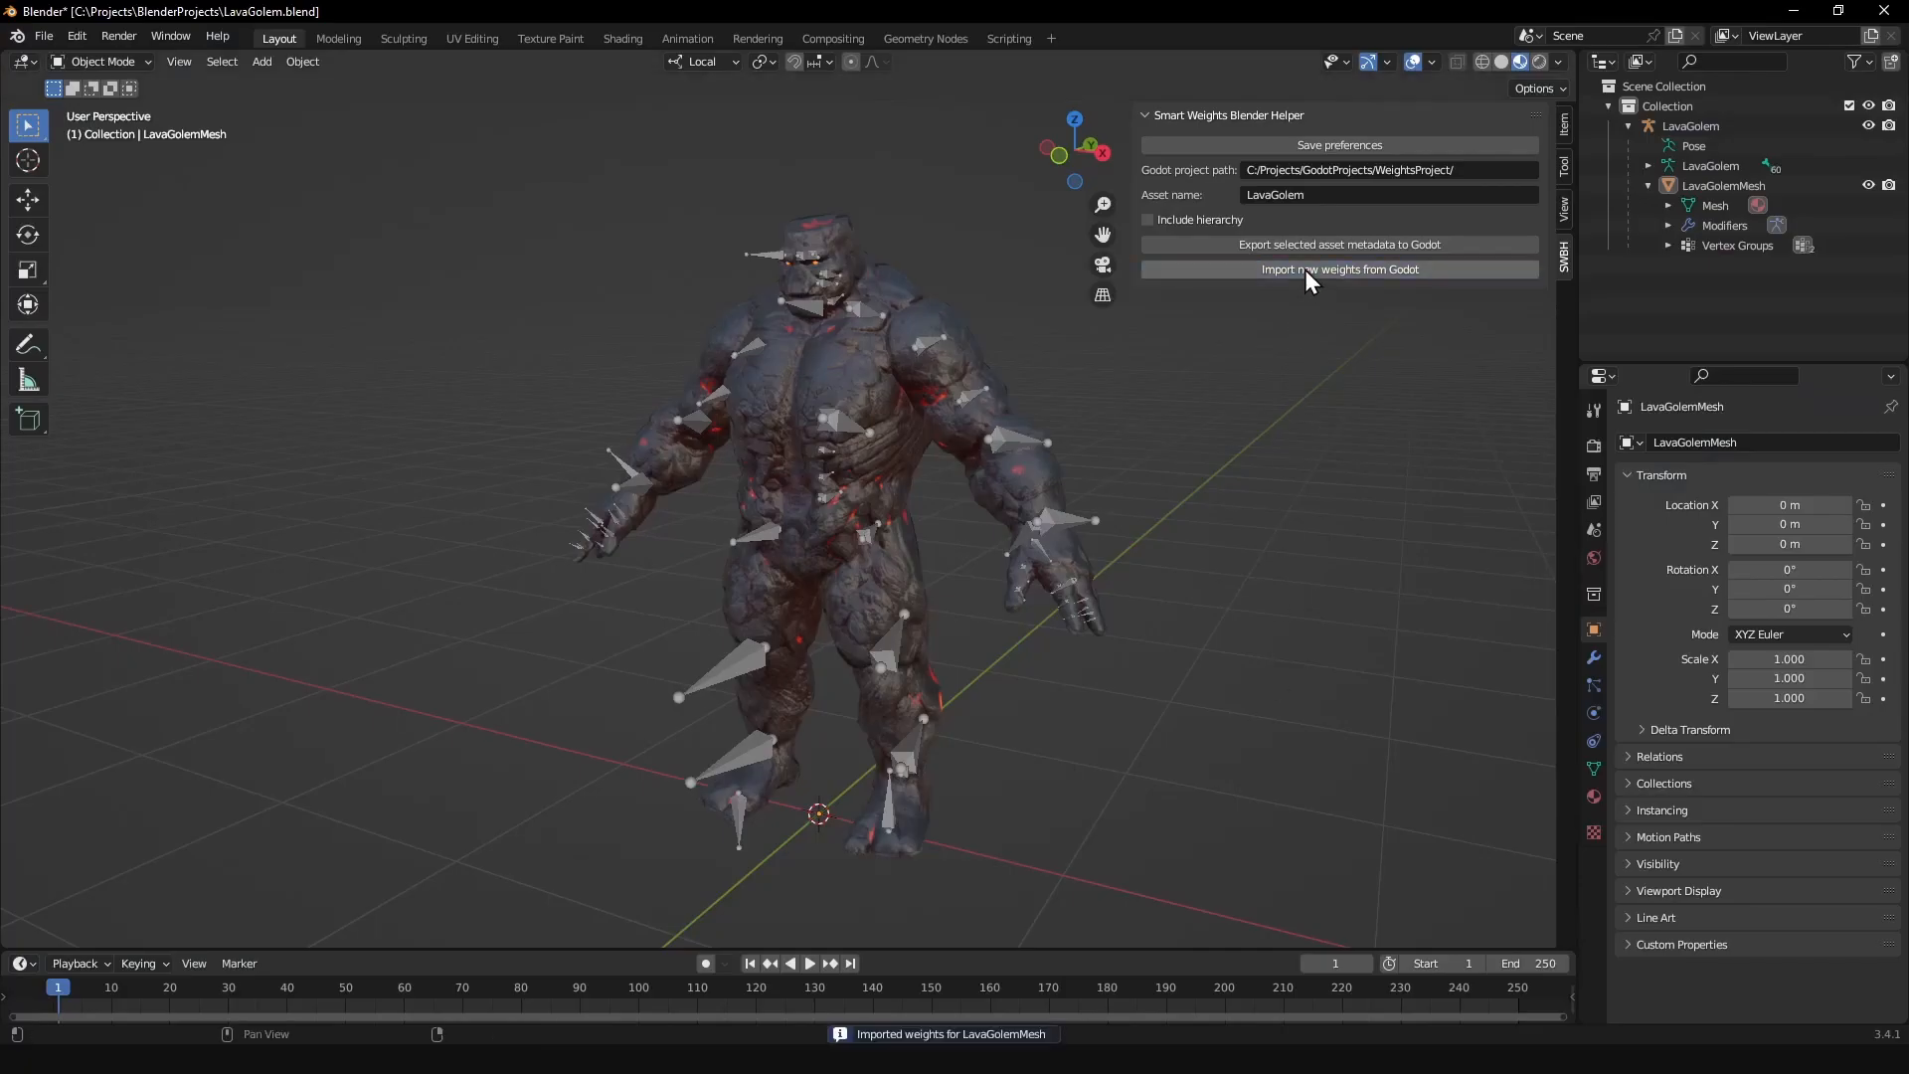
left_click(851, 350)
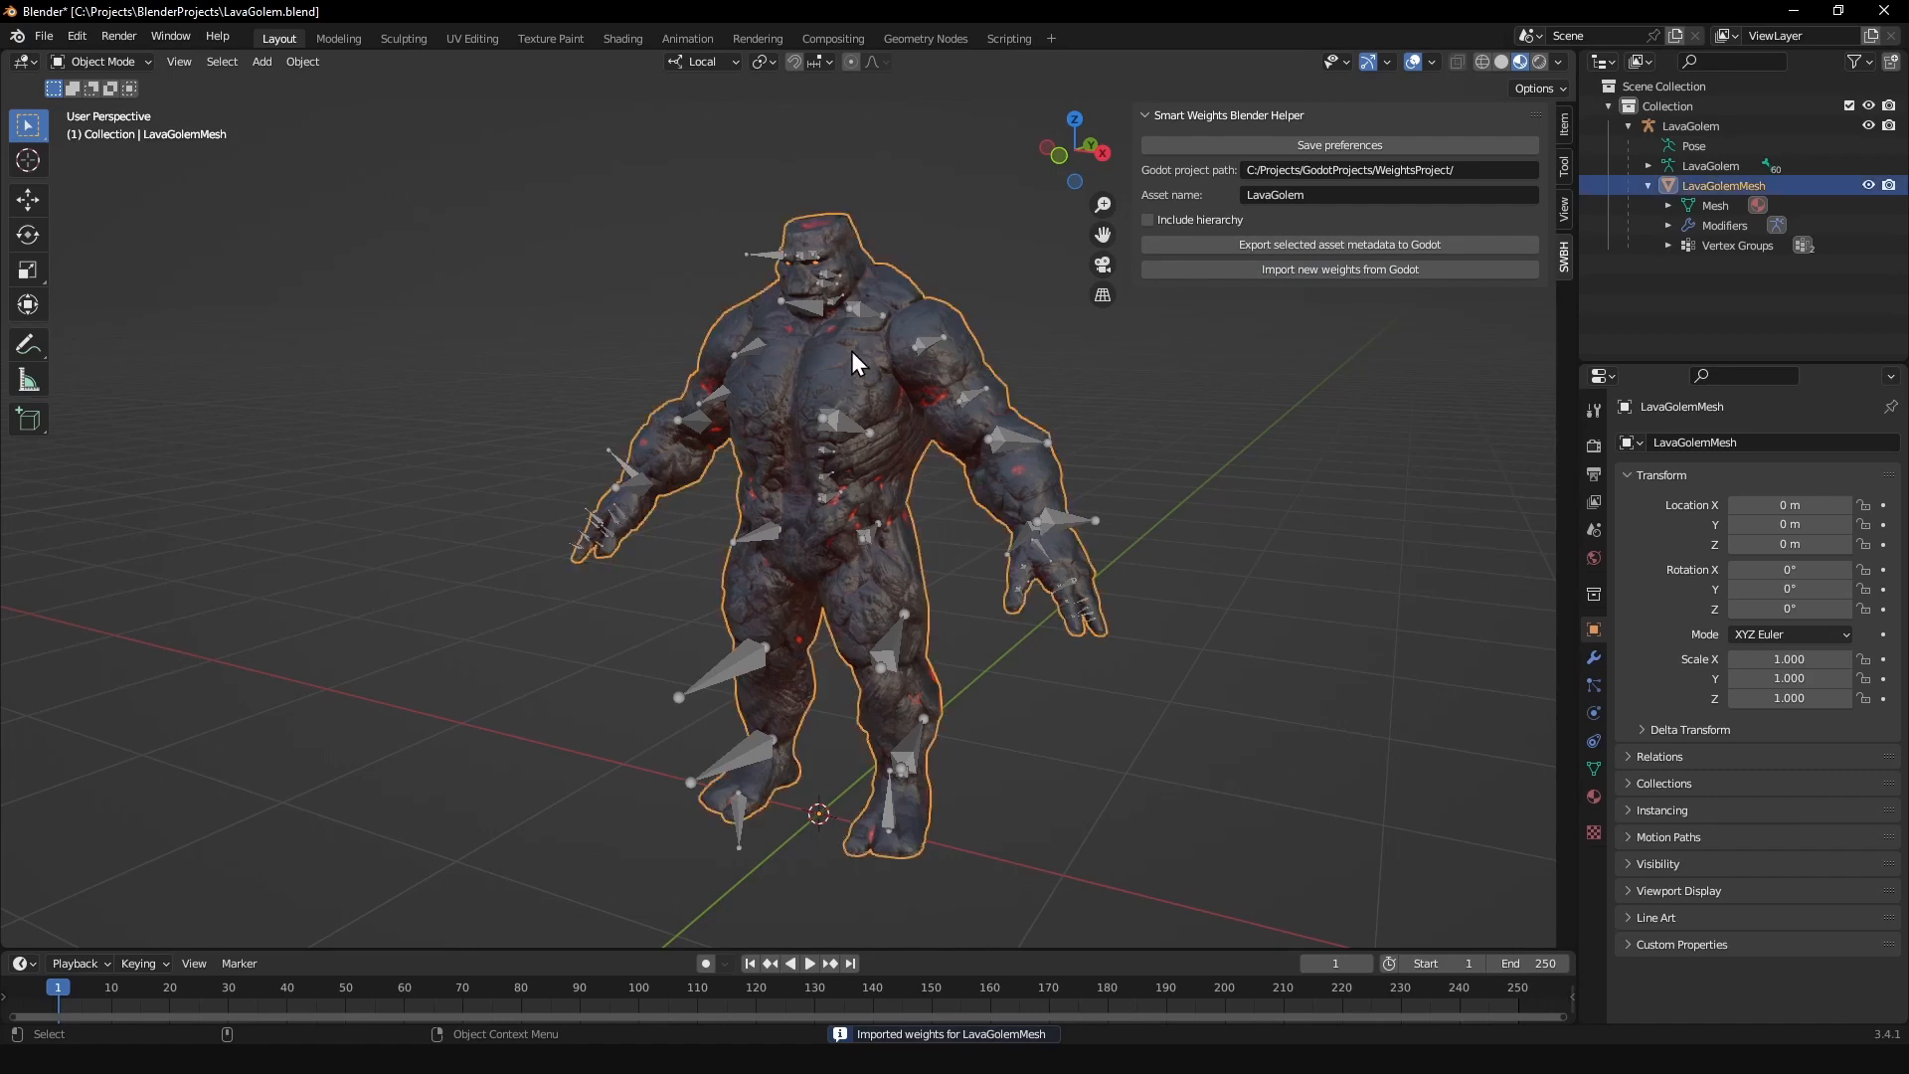
key("ctrl+Tab")
left_click(744, 352)
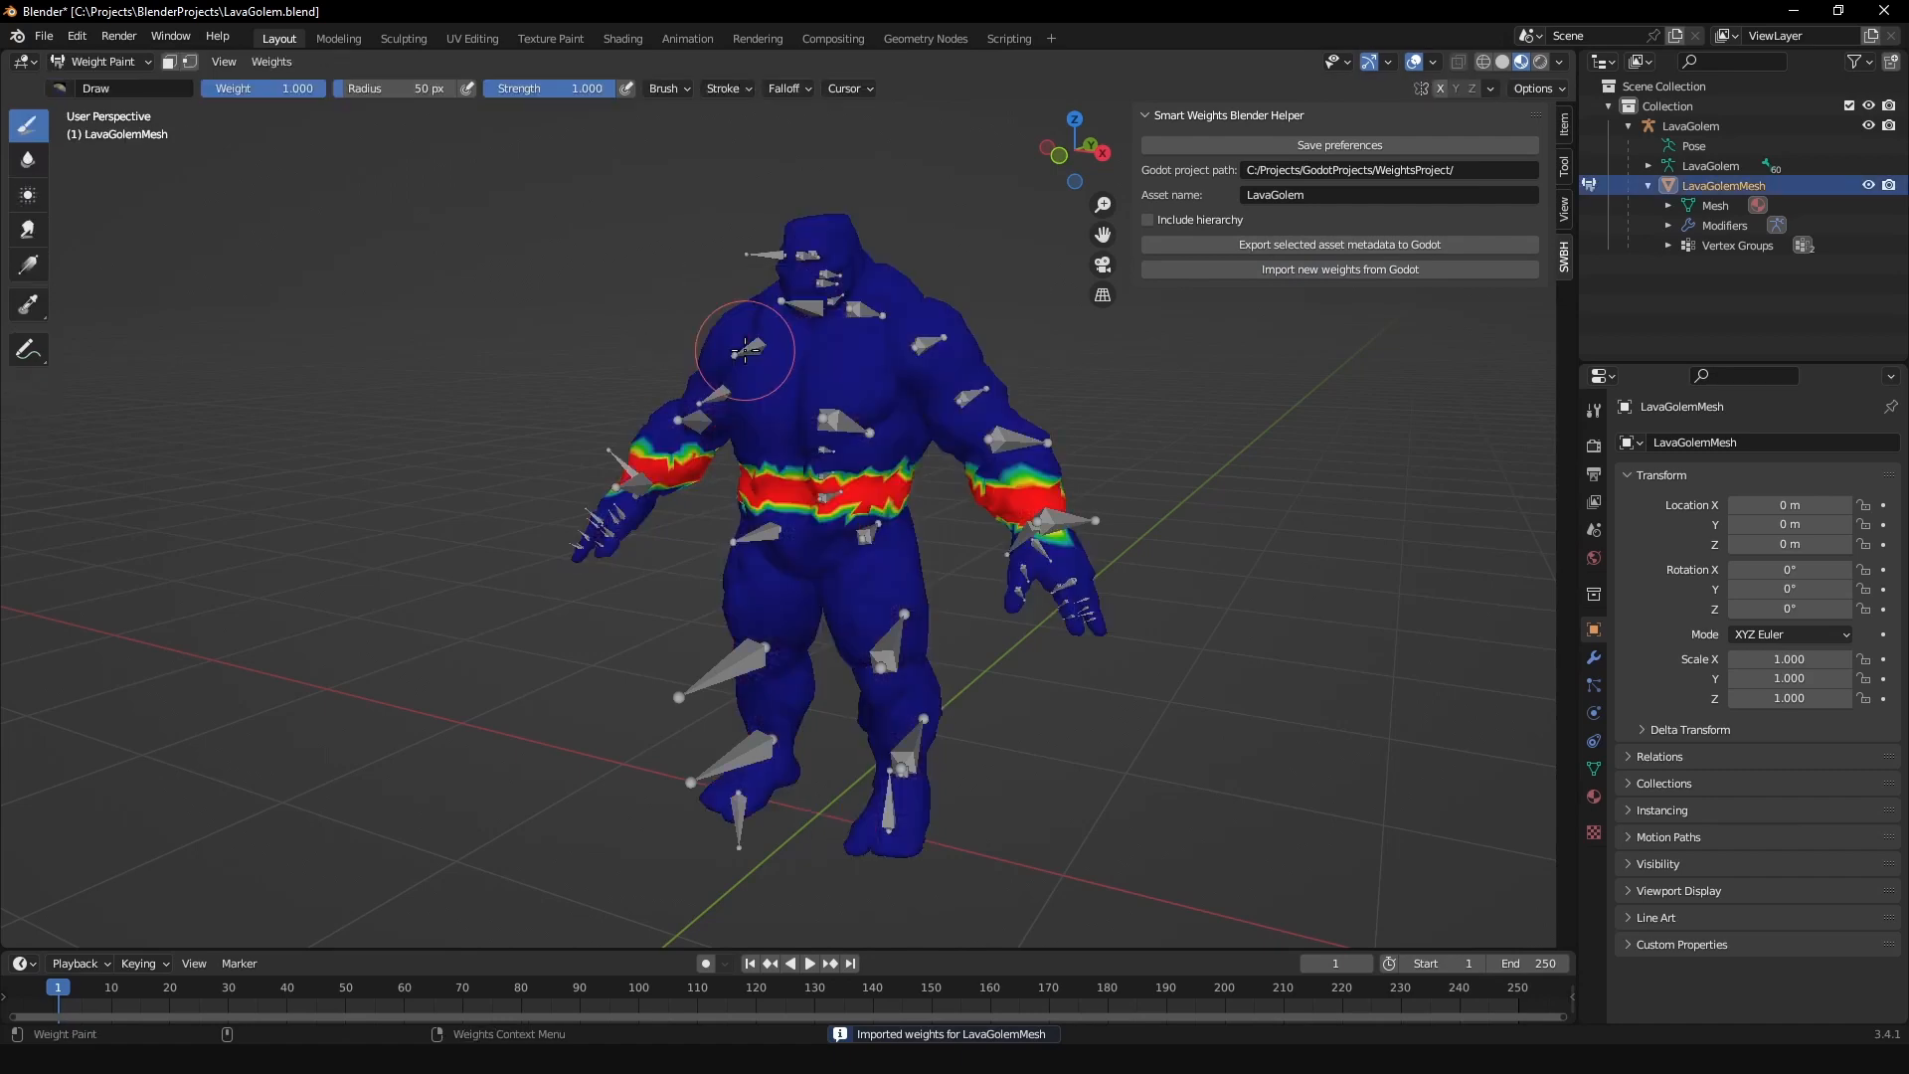
Step: Examine the imported weights around the golem's waist and forearms, and return LavaGolemMesh to Object Mode
scroll(912, 379, "up", 5)
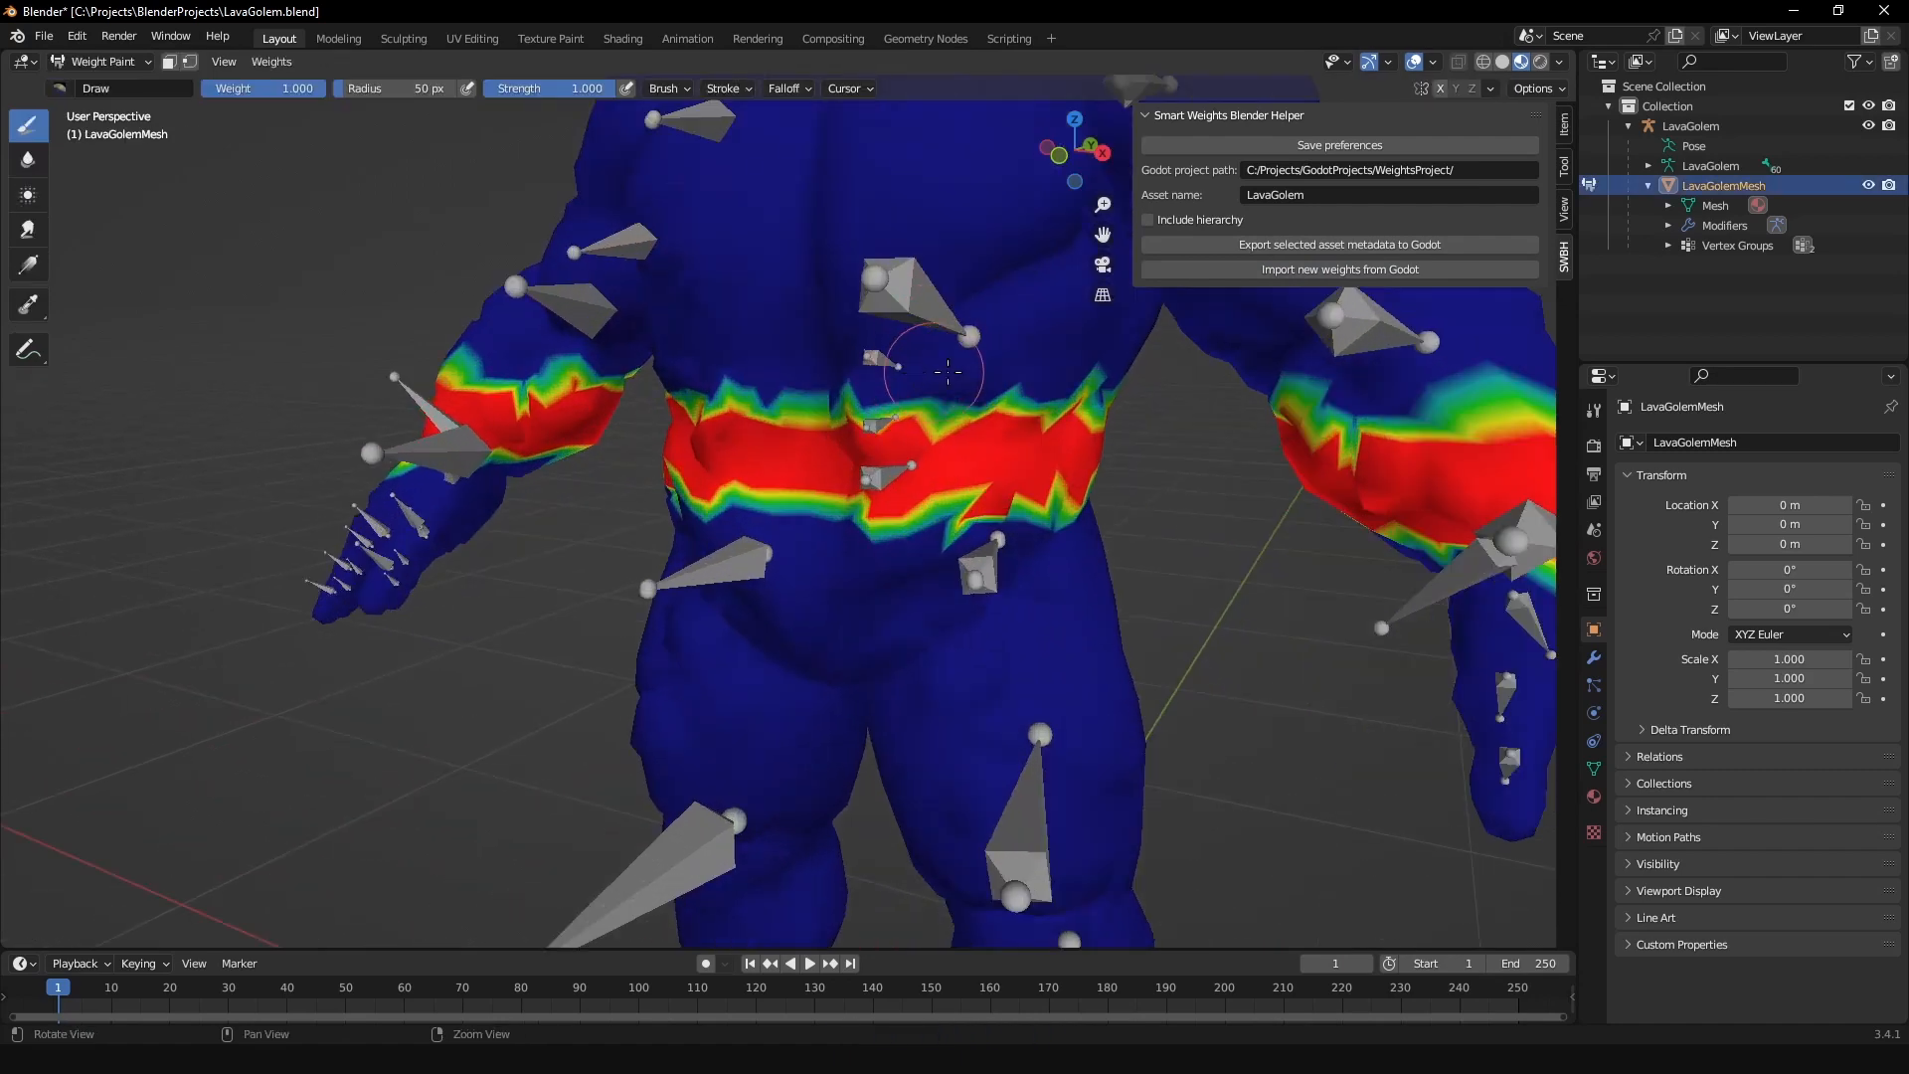
mouse_move(895, 385)
middle_mouse_down()
mouse_move(875, 383)
mouse_move(925, 378)
middle_mouse_up()
scroll(924, 379, "down", 2)
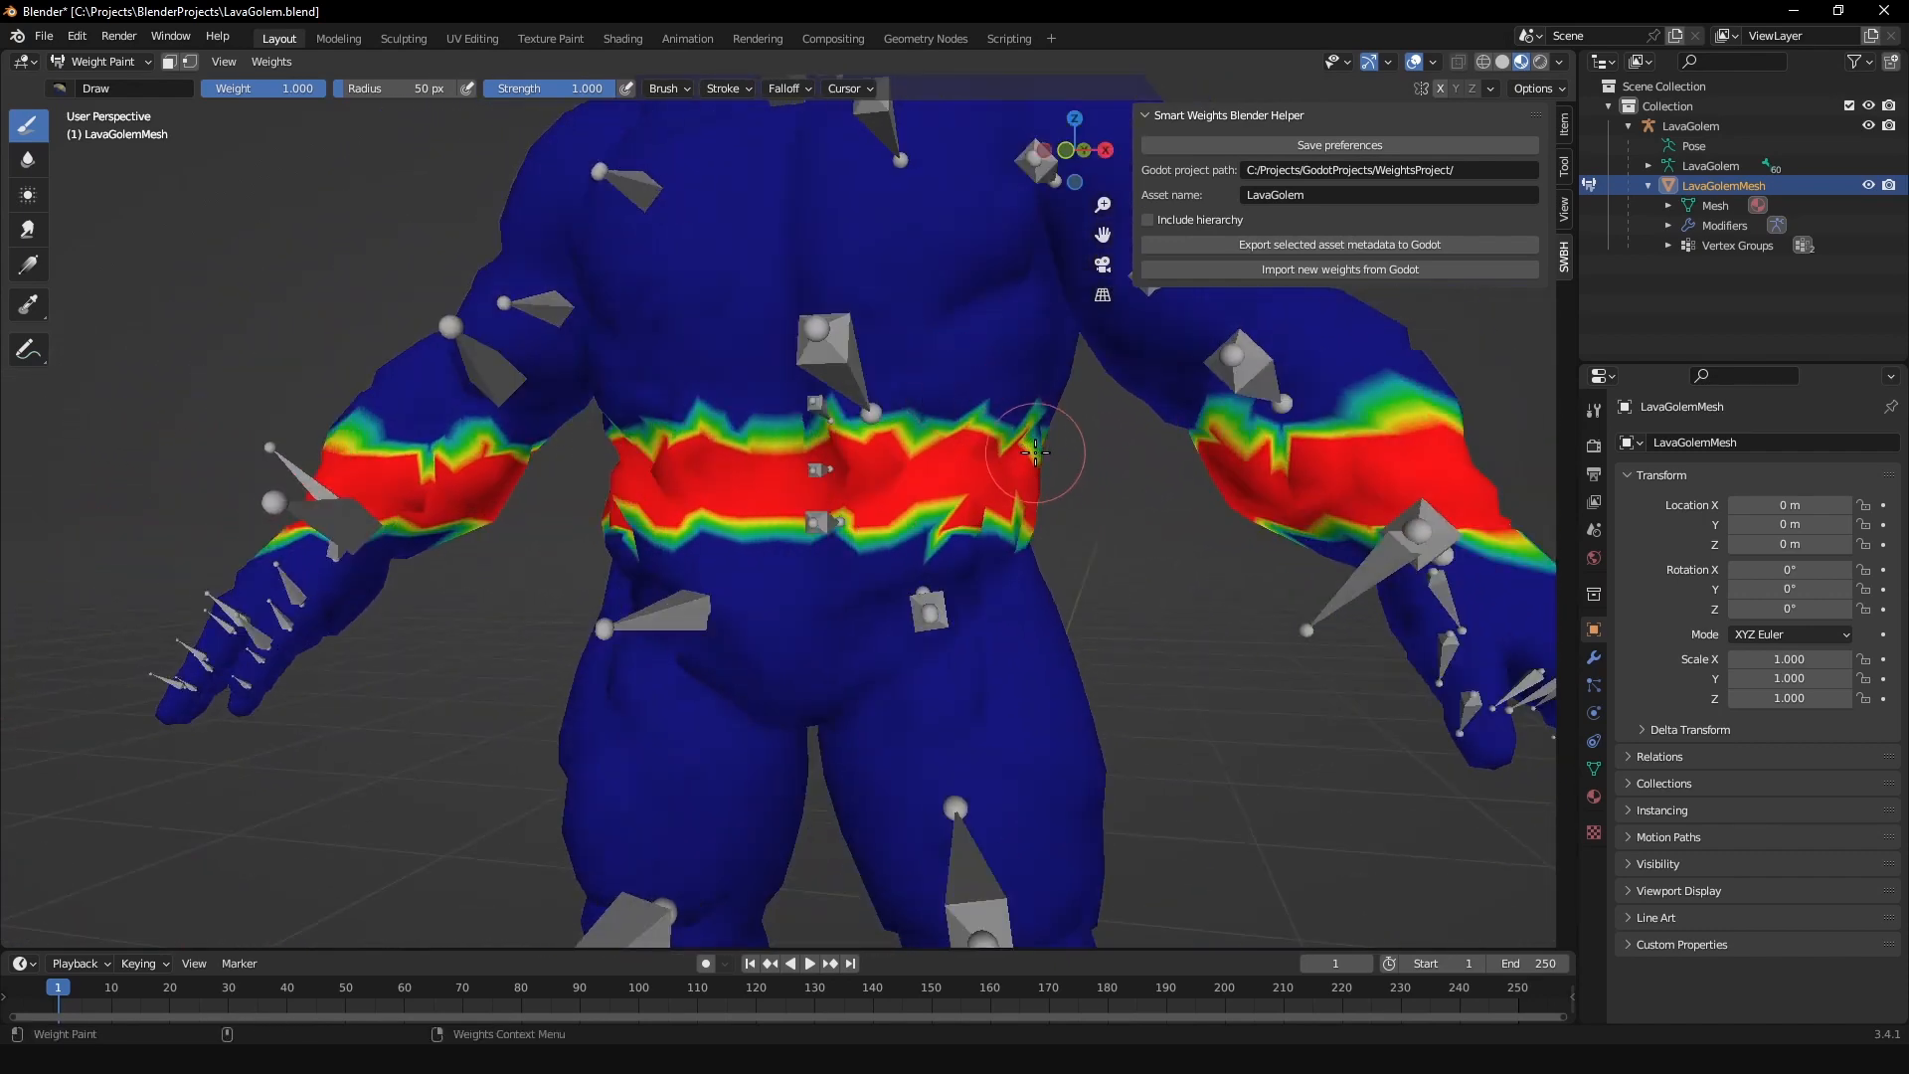
scroll(984, 427, "down", 3)
middle_click_drag(992, 434, 951, 447)
key("ctrl+Tab")
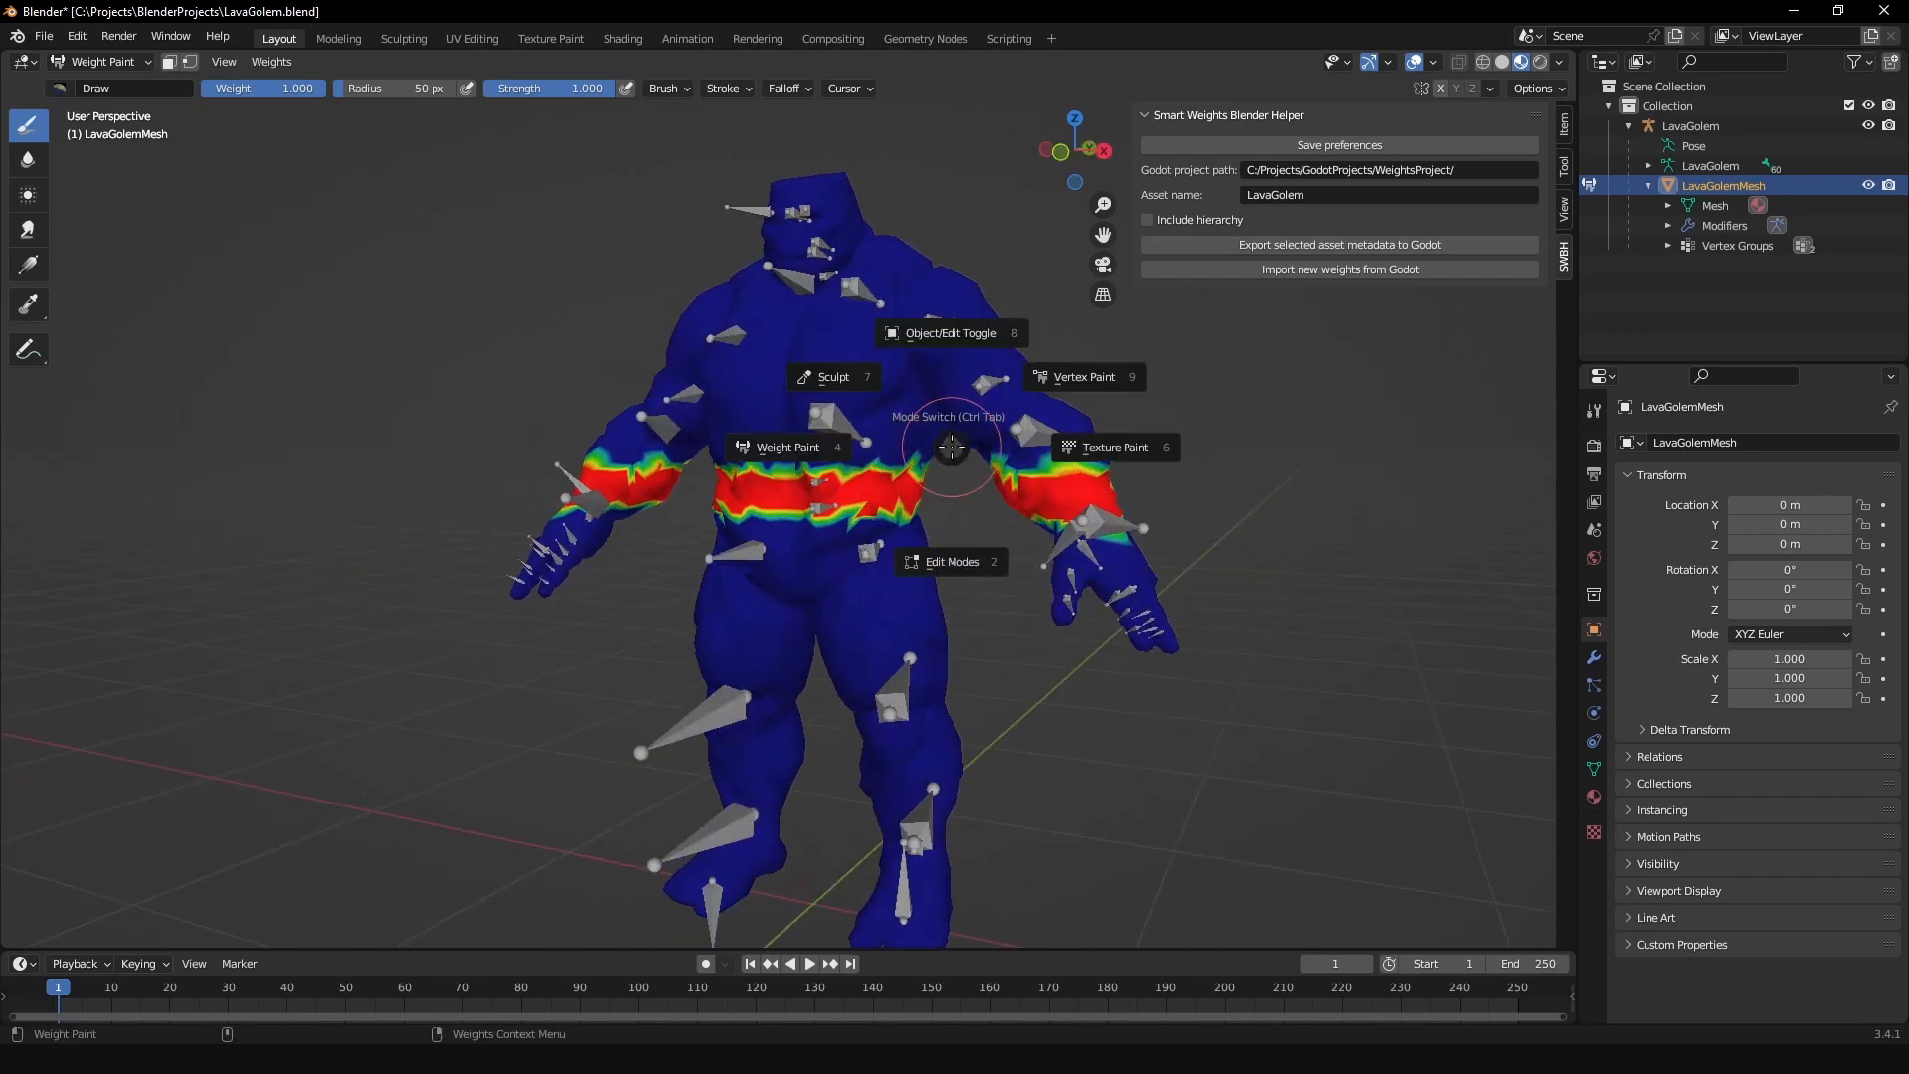
left_click(989, 299)
Step: Switch to Godot and add an SW_StandardSelector node as a child of Spine_01_AddStep
left_click(438, 1059)
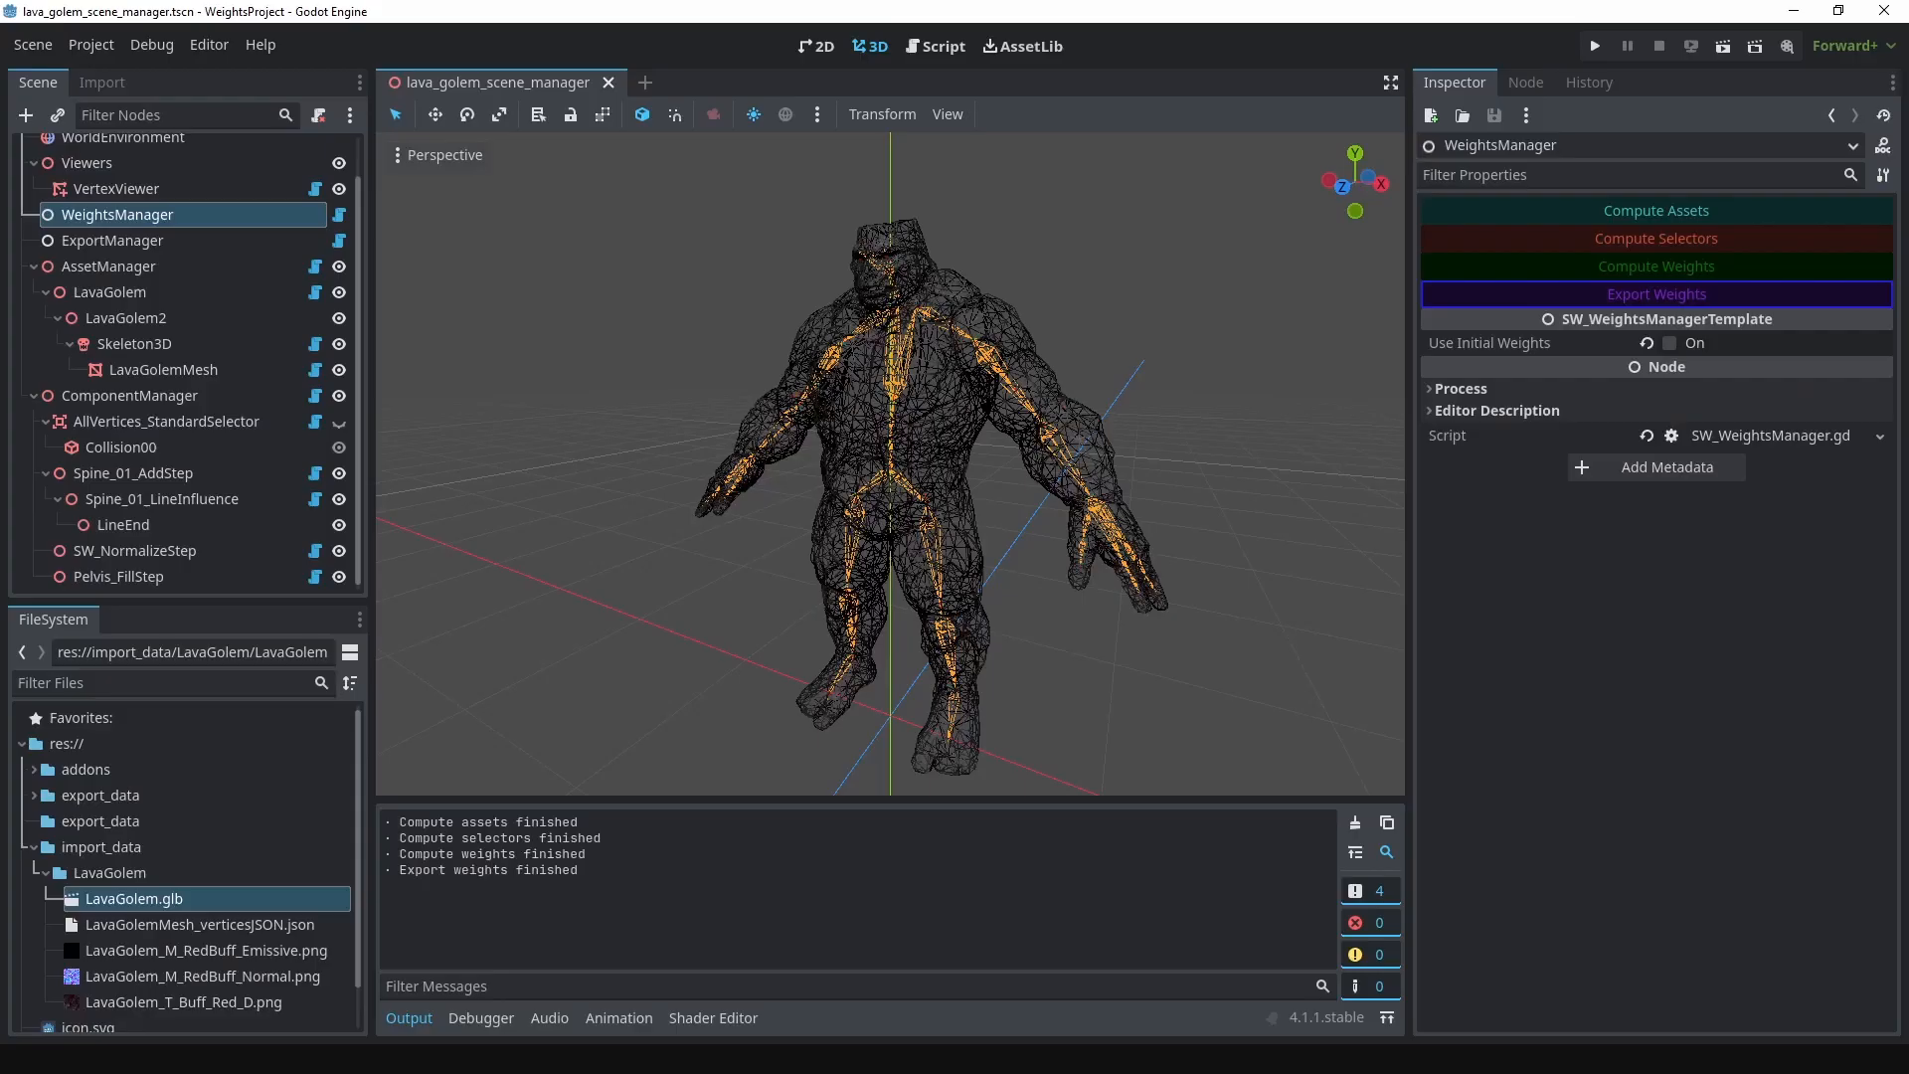
left_click(181, 473)
right_click(181, 474)
left_click(283, 376)
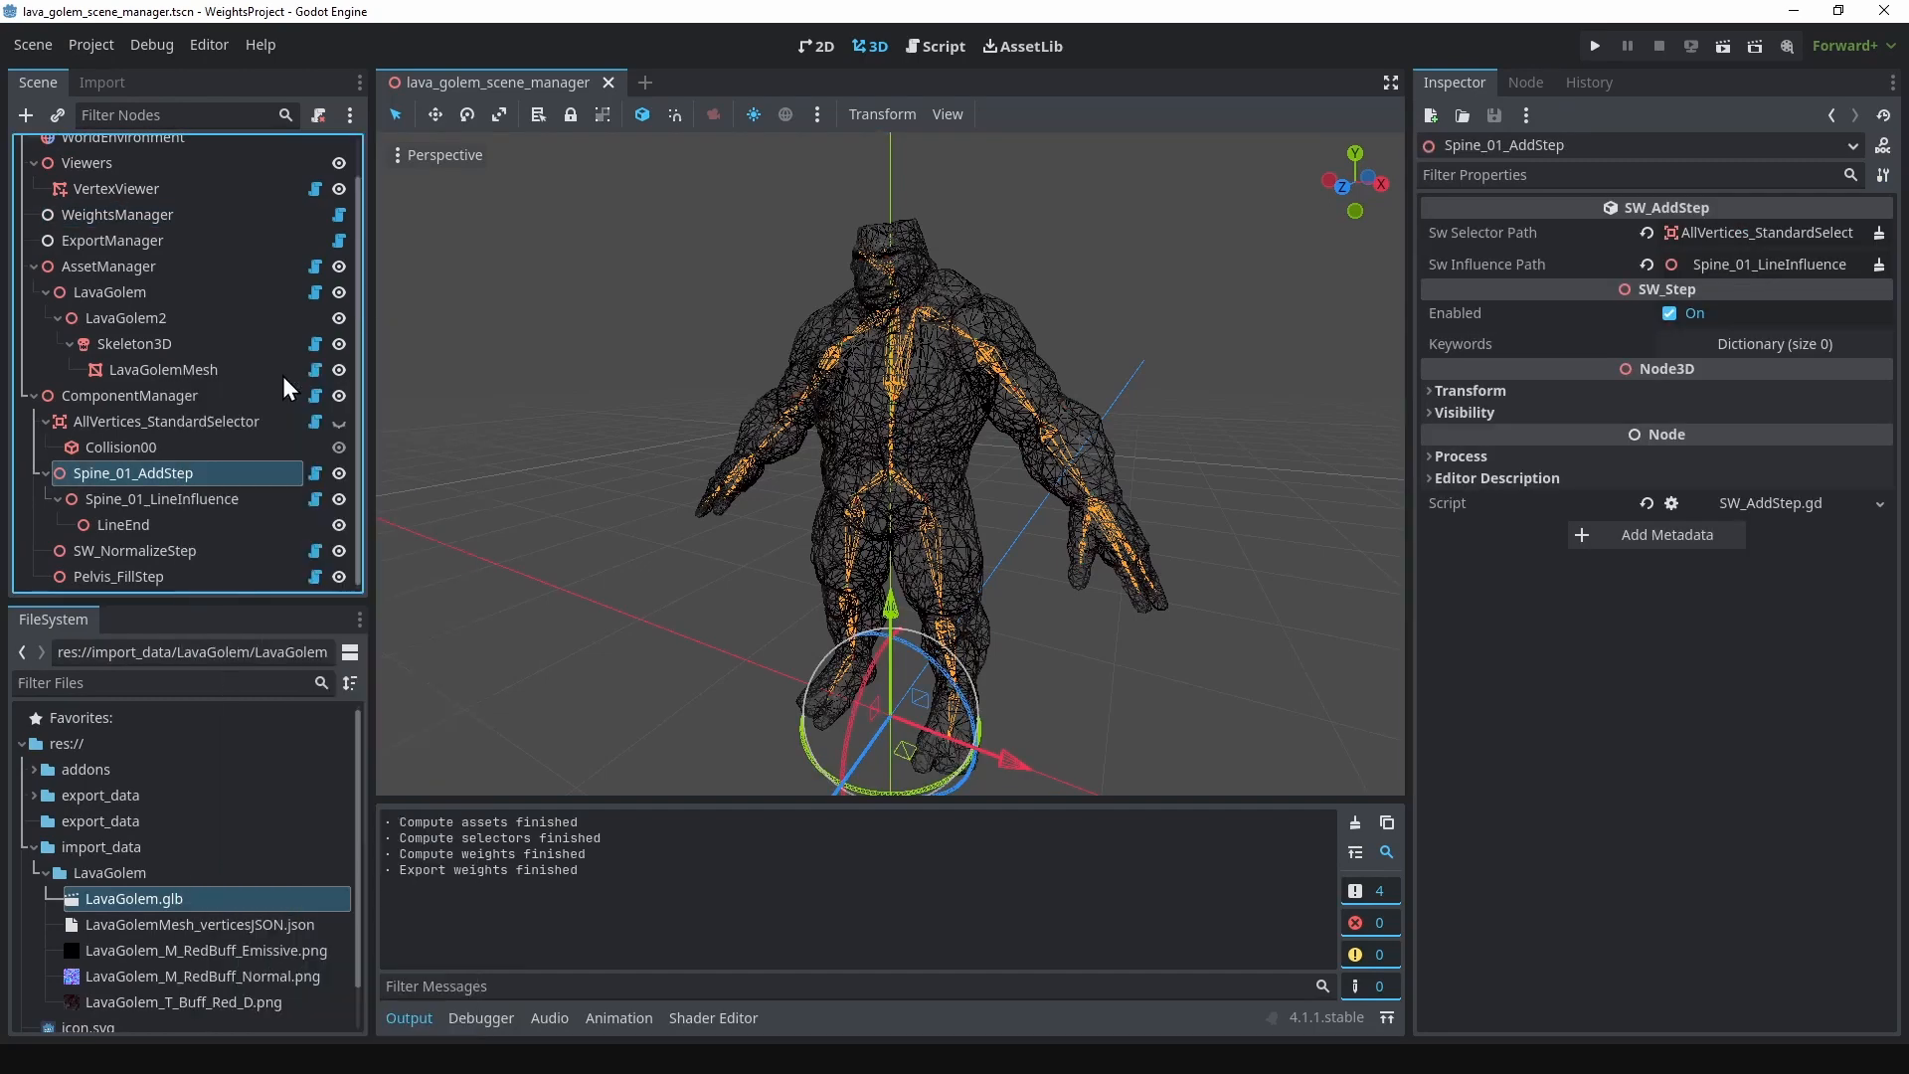
double_click(855, 431)
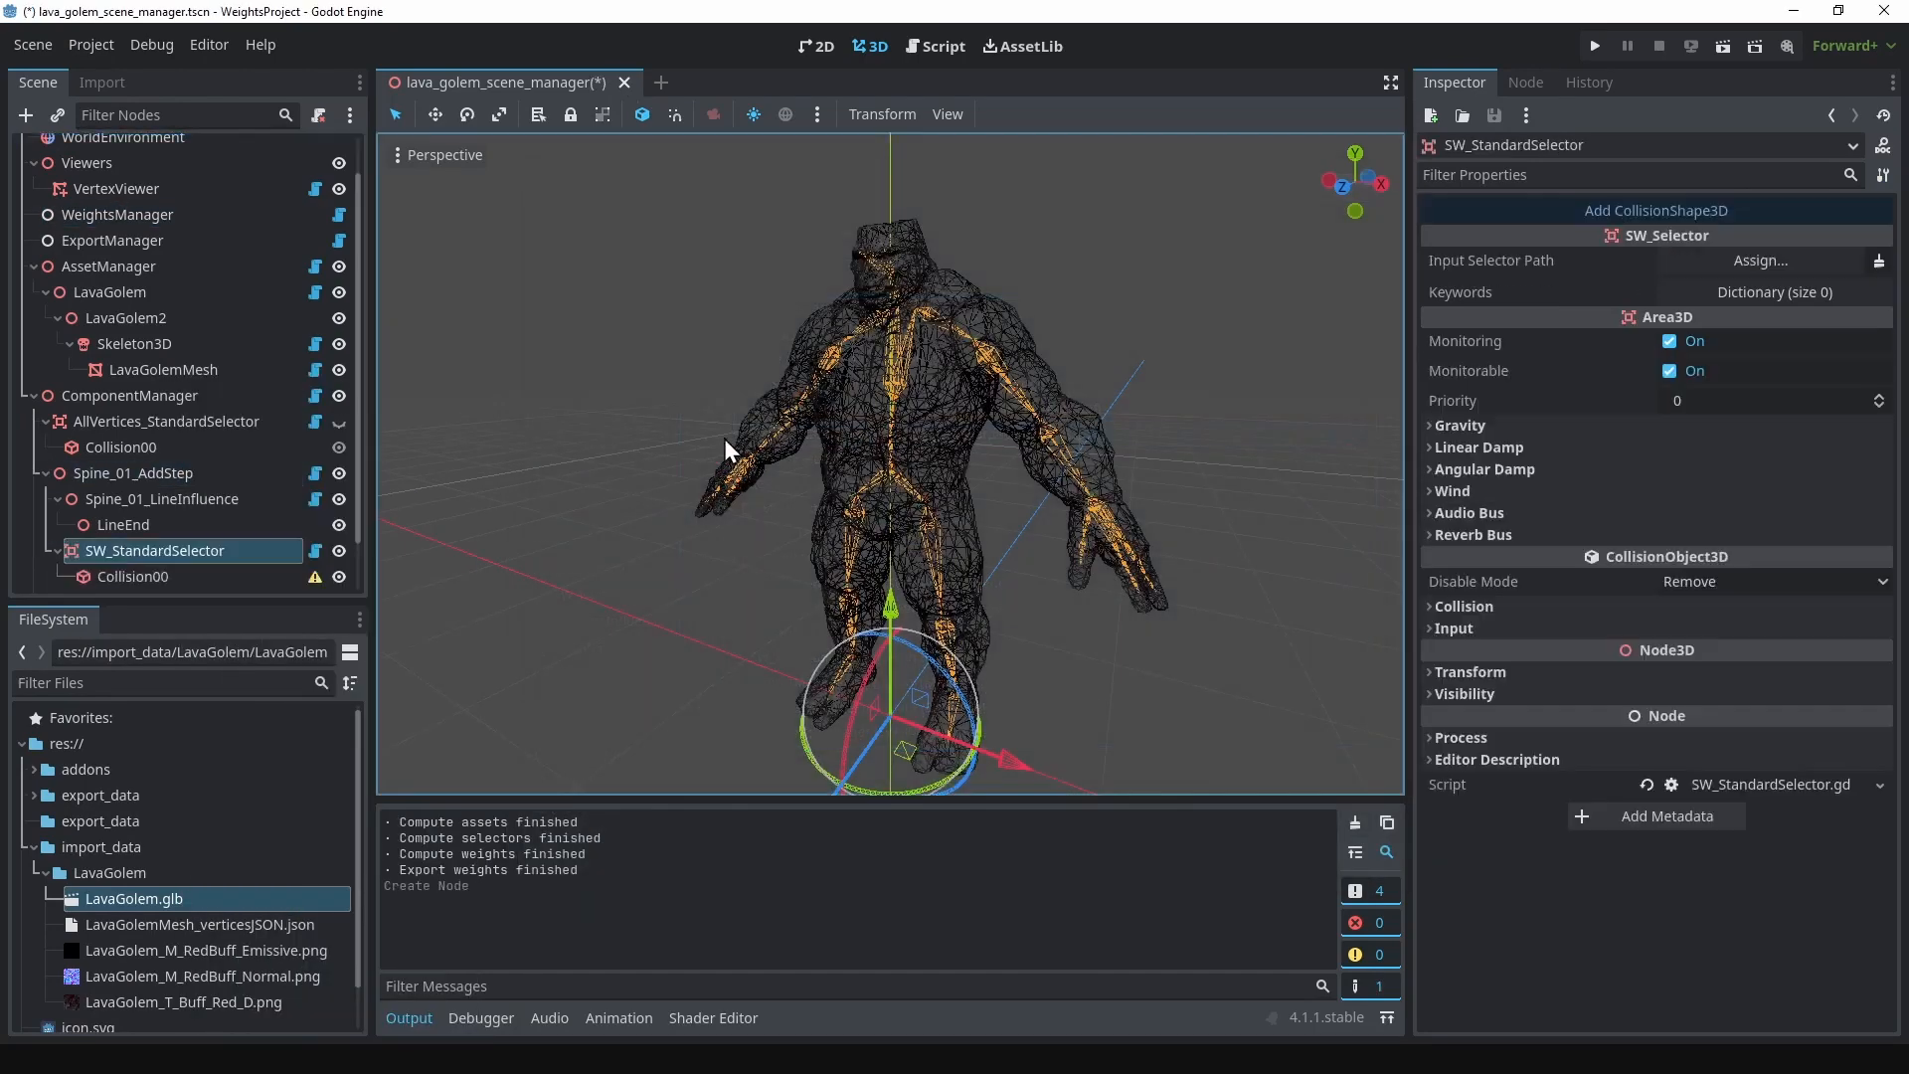
Step: Rename the SW_StandardSelector node under Spine_01_AddStep to Spine_01_StandardSelector
scroll(159, 517, "down", 2)
double_click(110, 500)
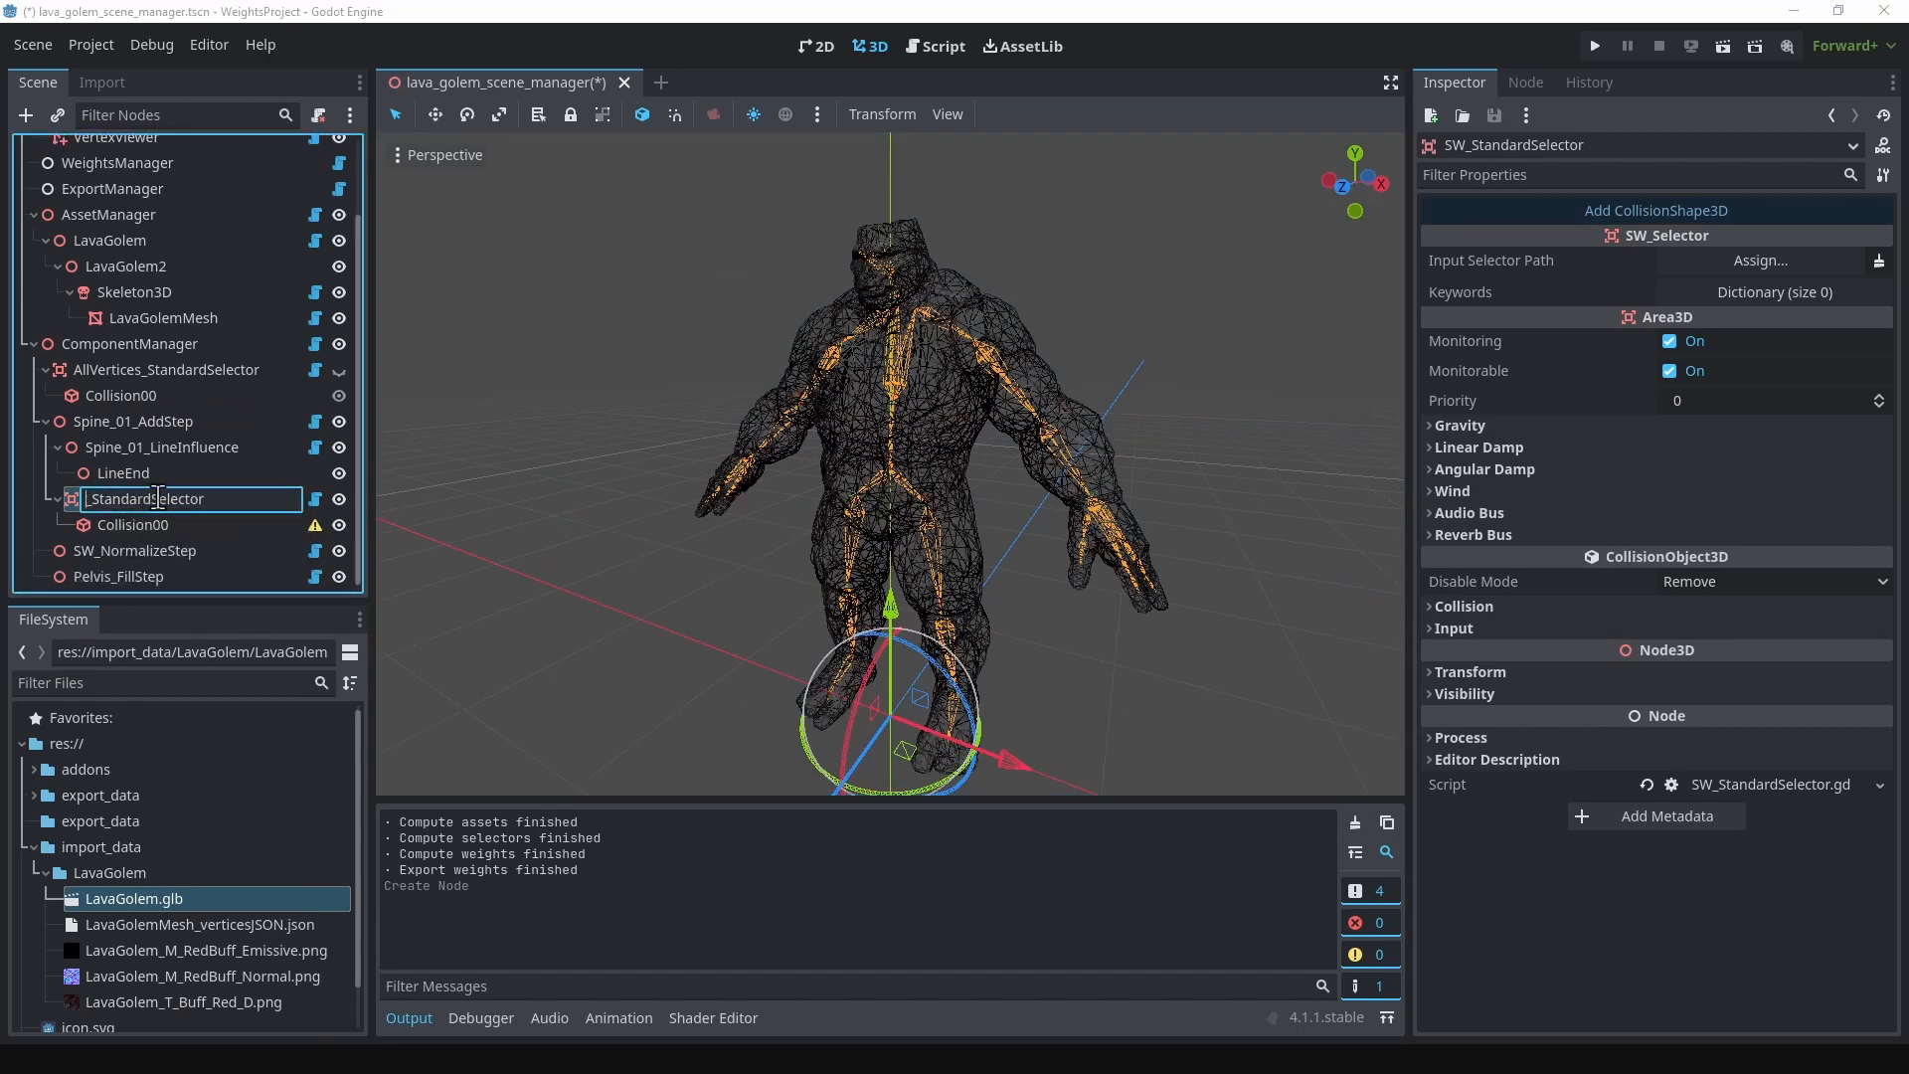
type("Spine_01")
key("Return")
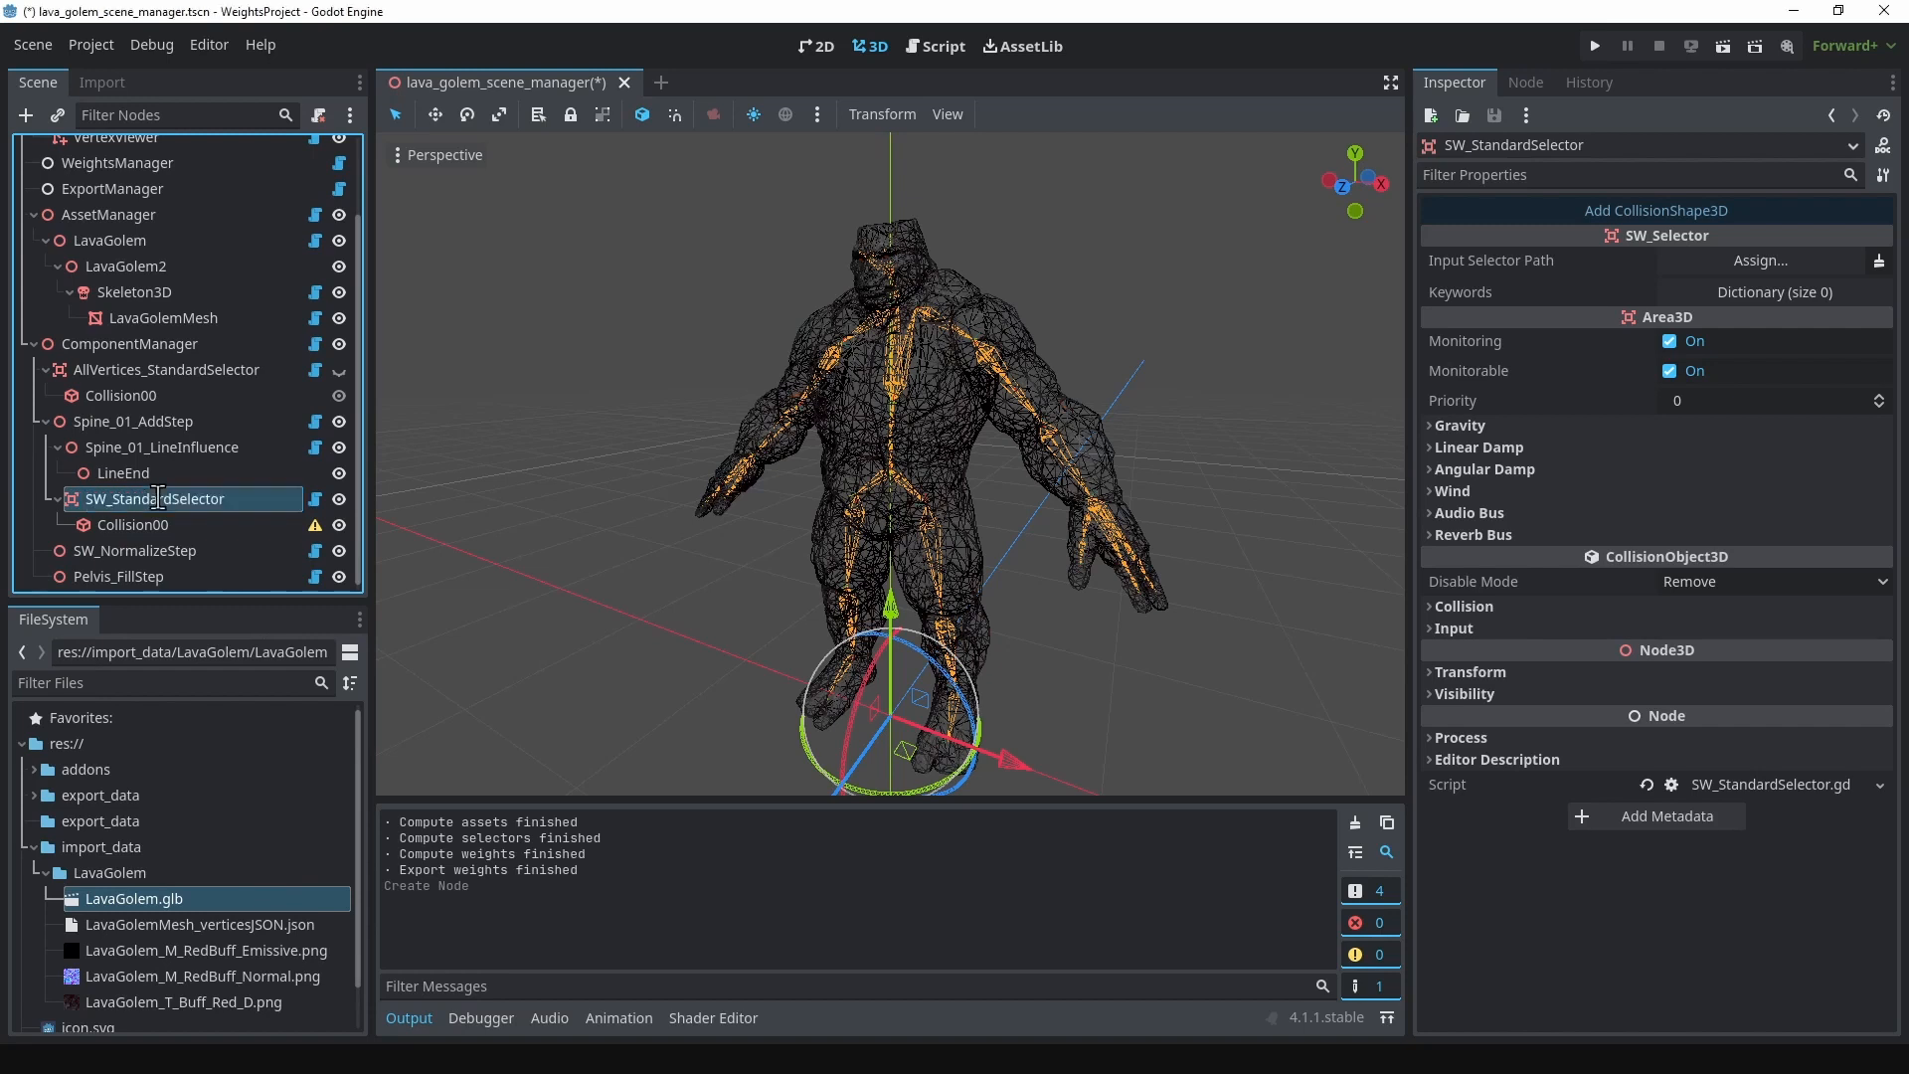
Step: Give the Collision00 node under the new spine selector a new BoxShape3D shape
left_click(135, 523)
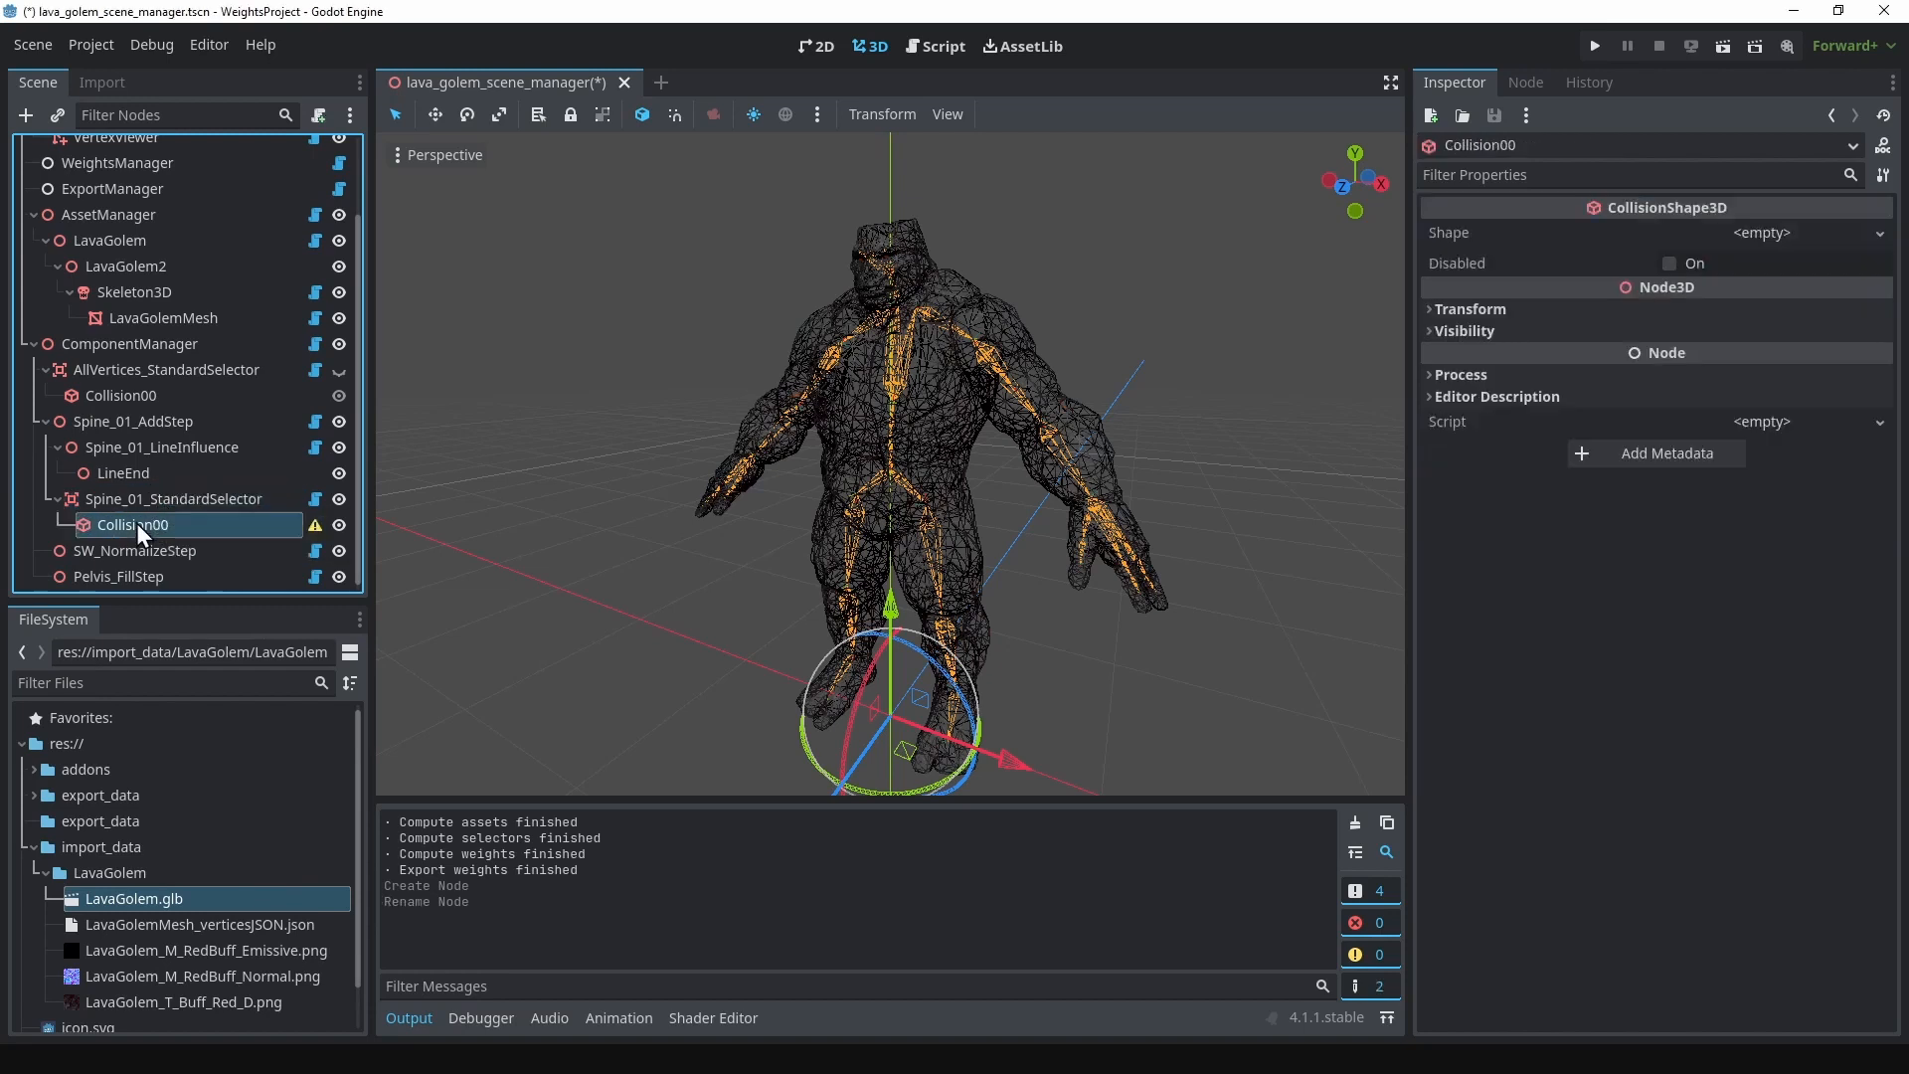
left_click(1804, 232)
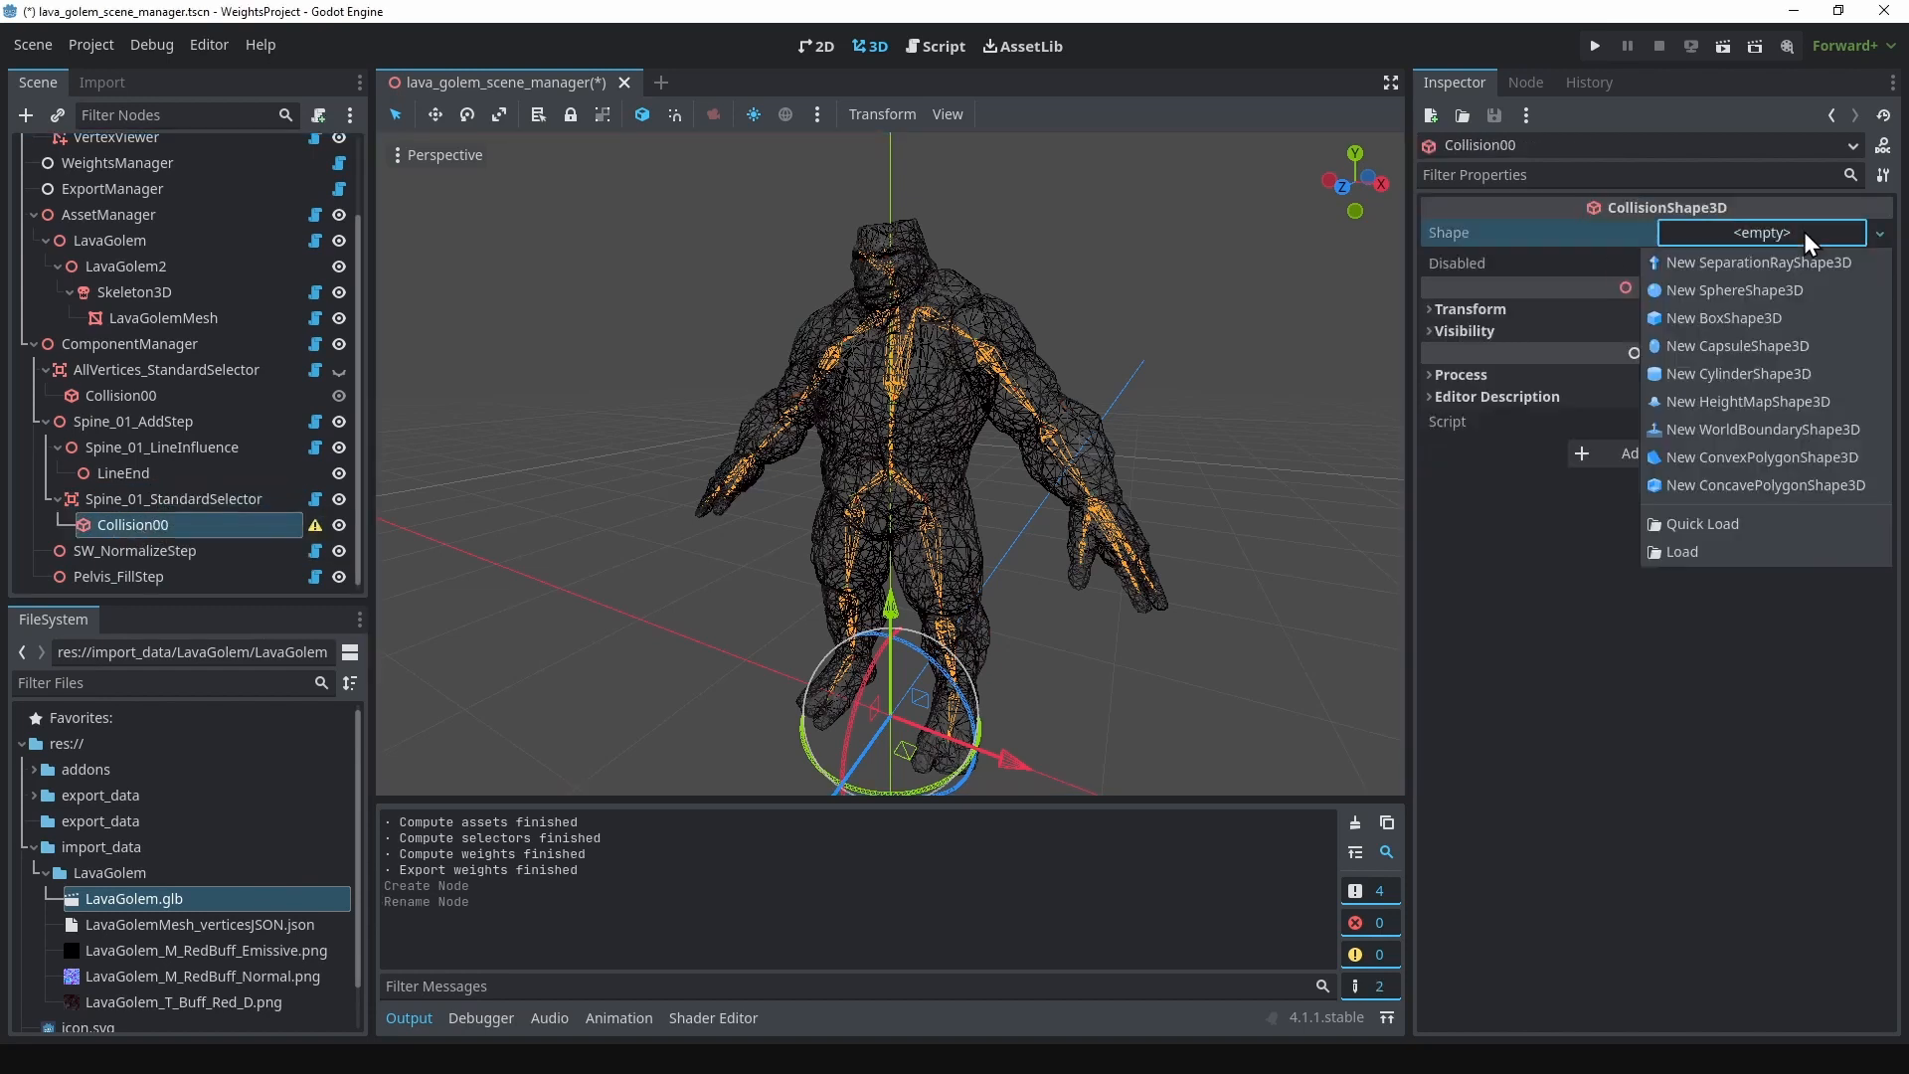
left_click(1727, 317)
Step: Move Spine_01_StandardSelector up along the Y axis from the feet to the golem's lower torso
left_click(176, 503)
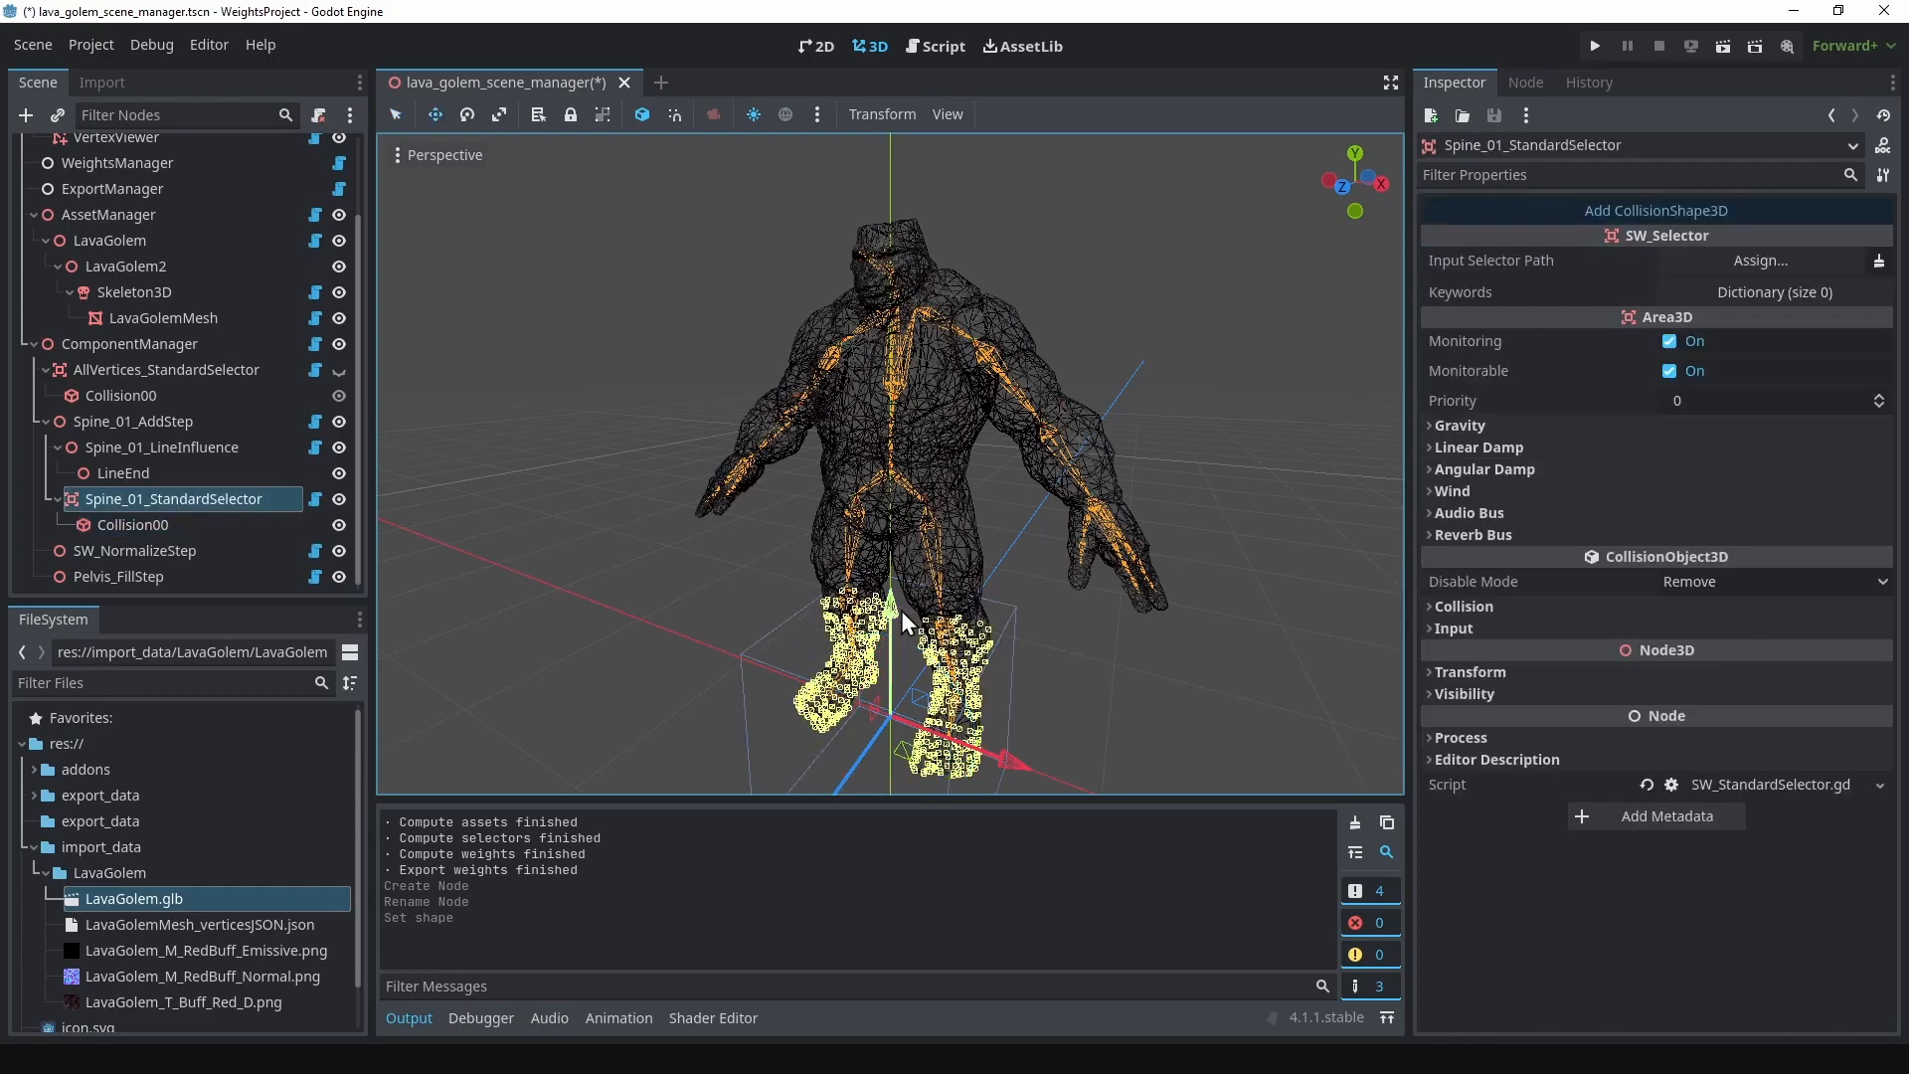
left_click_drag(901, 611, 923, 318)
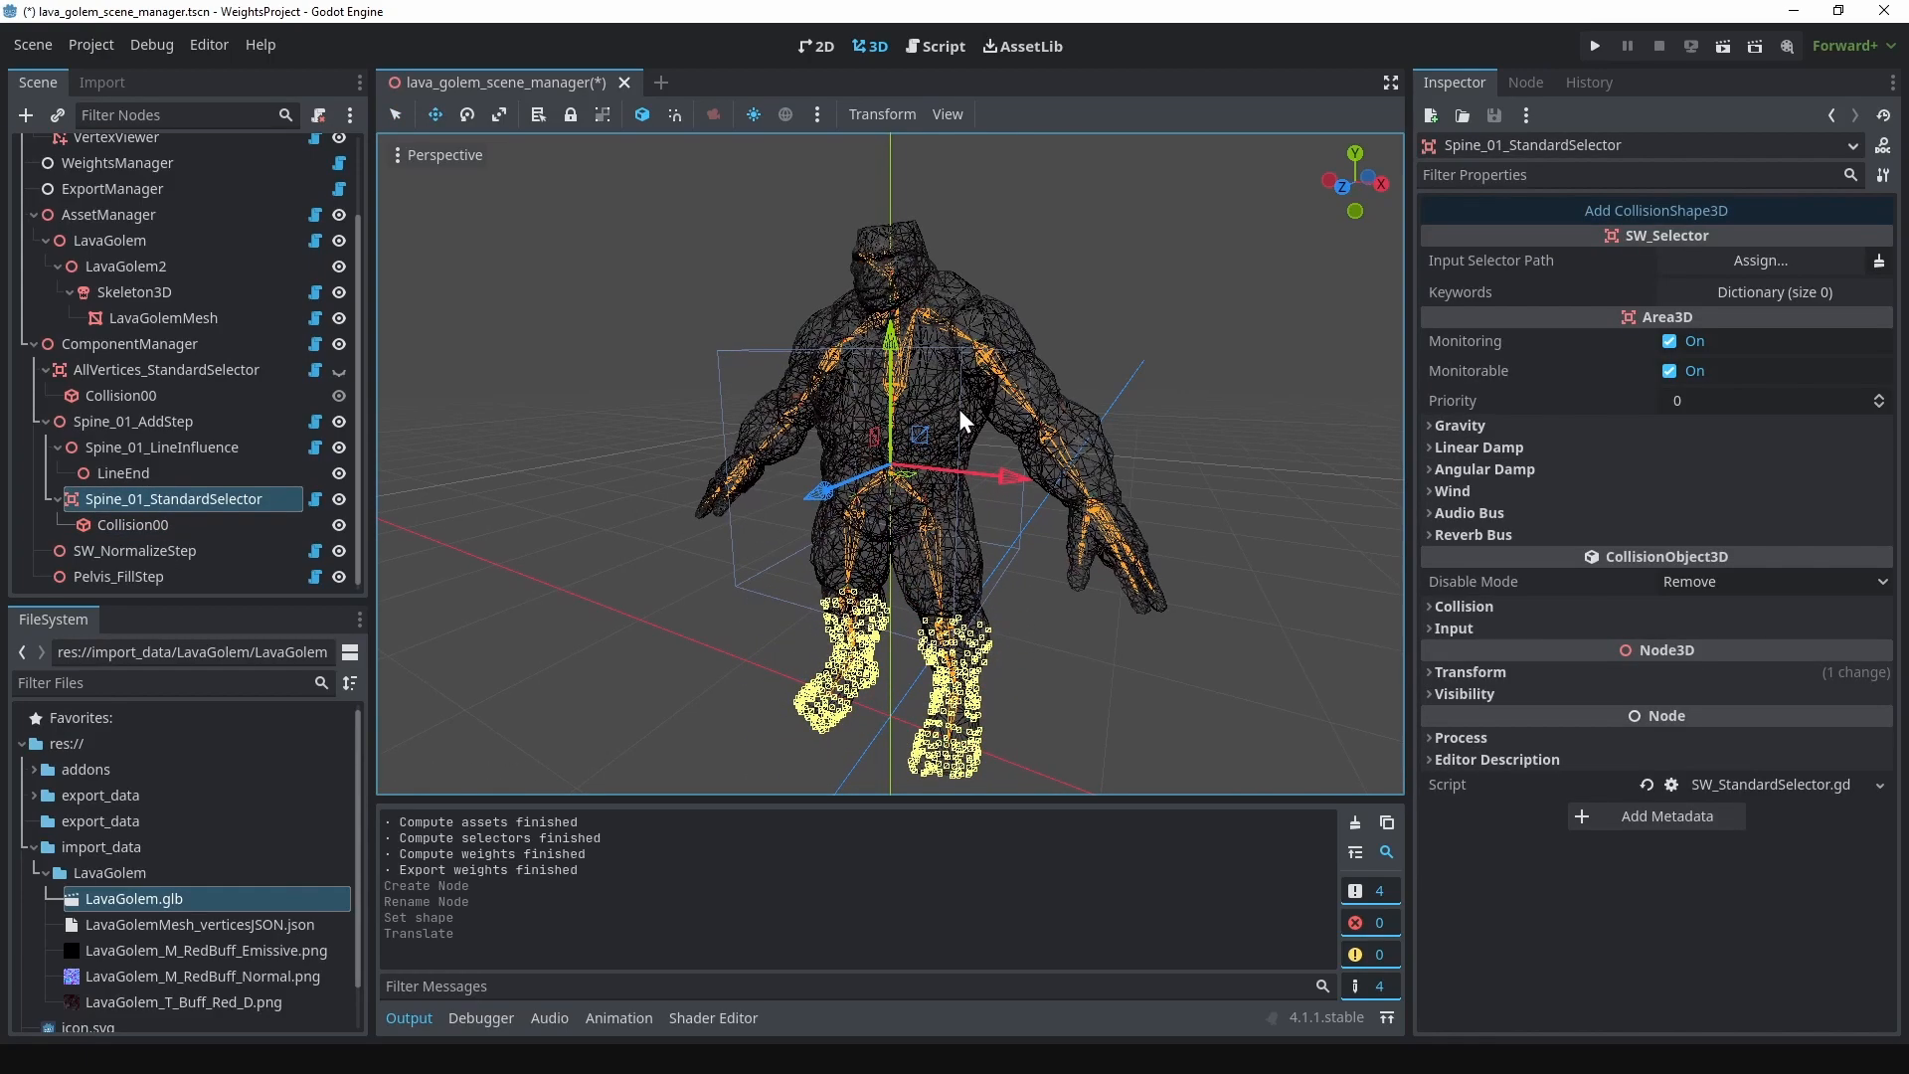
scroll(949, 420, "up", 6)
middle_click_drag(944, 342, 1040, 350)
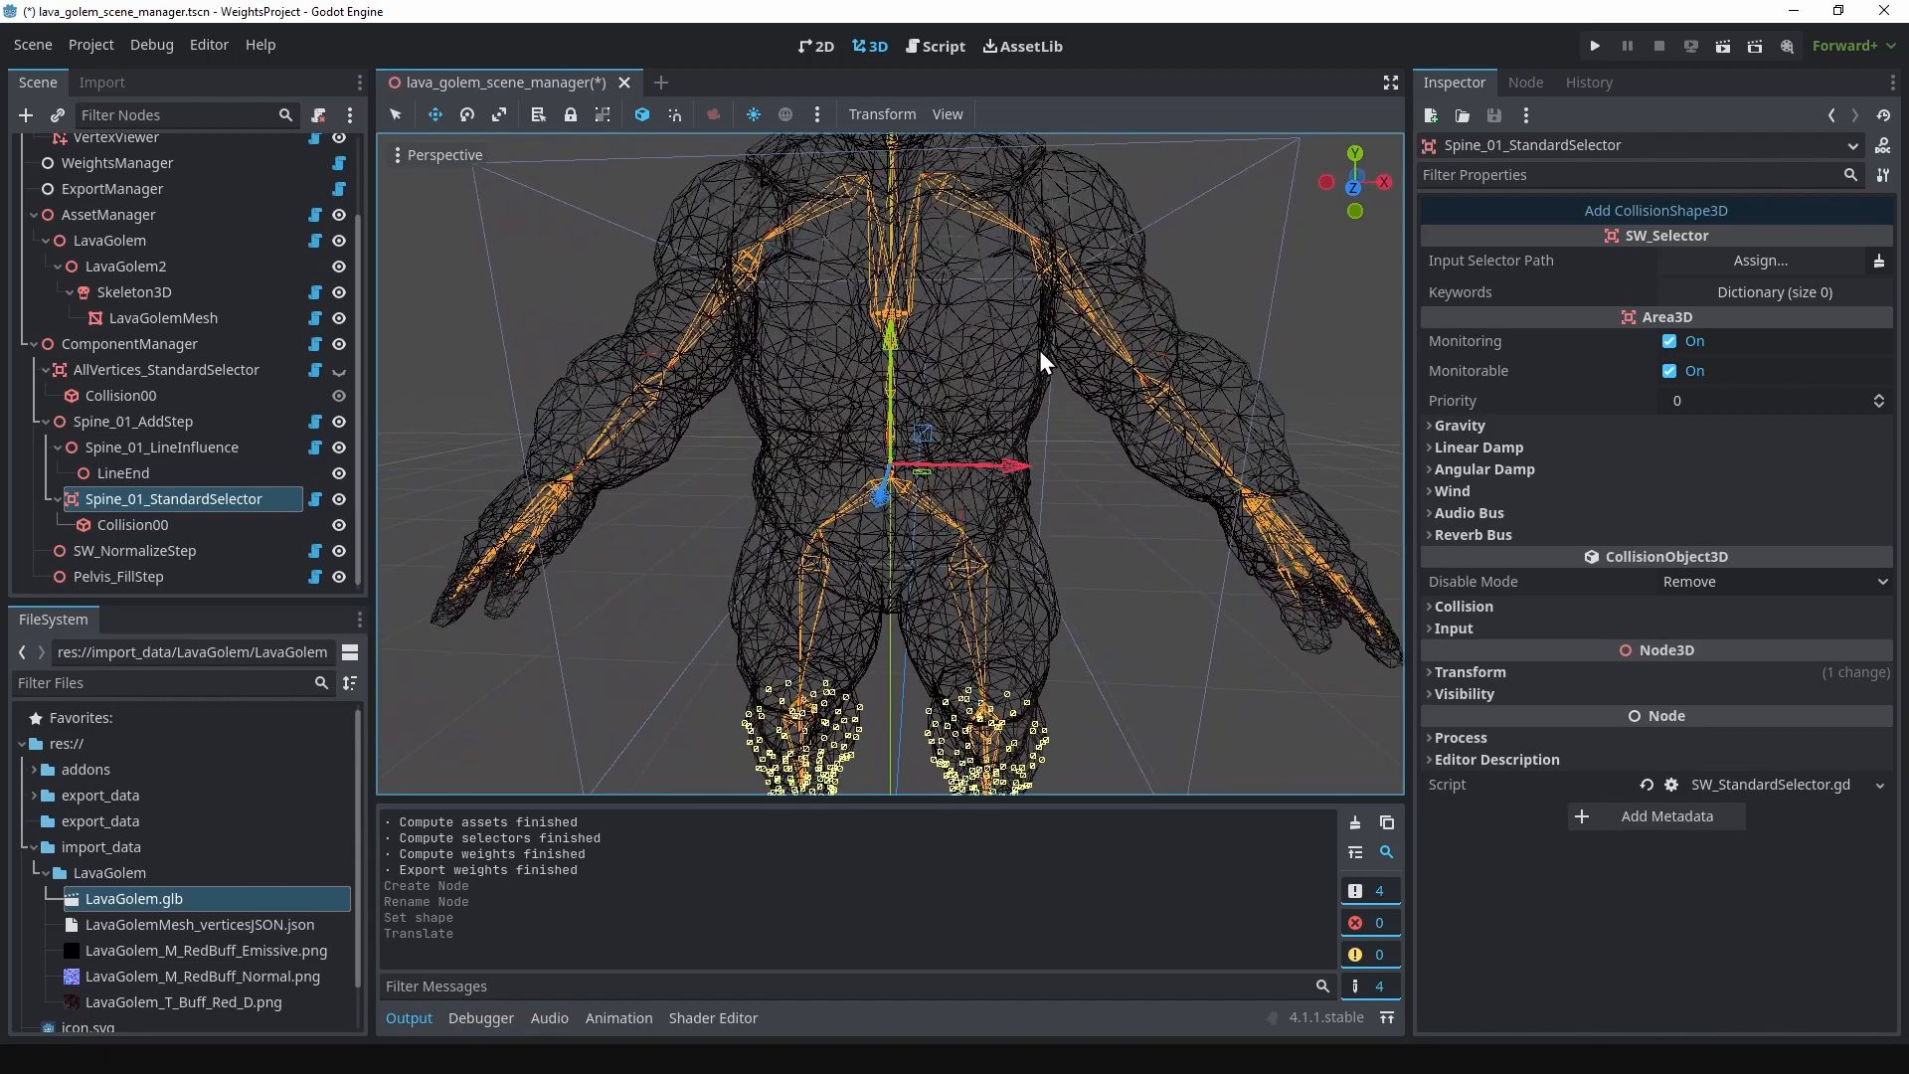
Step: Resize the spine selector's Collision00 box to about 0.78 × 0.69 × 0.78 so it encloses the torso without the arms
left_click(166, 525)
left_click_drag(891, 247, 904, 319)
middle_click_drag(904, 319, 1112, 432)
left_click_drag(1100, 471, 1070, 473)
middle_click_drag(1070, 474, 1059, 426)
left_click_drag(1076, 480, 1053, 485)
key("ctrl+z")
middle_click_drag(1094, 434, 1076, 402)
left_click_drag(1053, 487, 1057, 486)
middle_click_drag(1057, 485, 1225, 432)
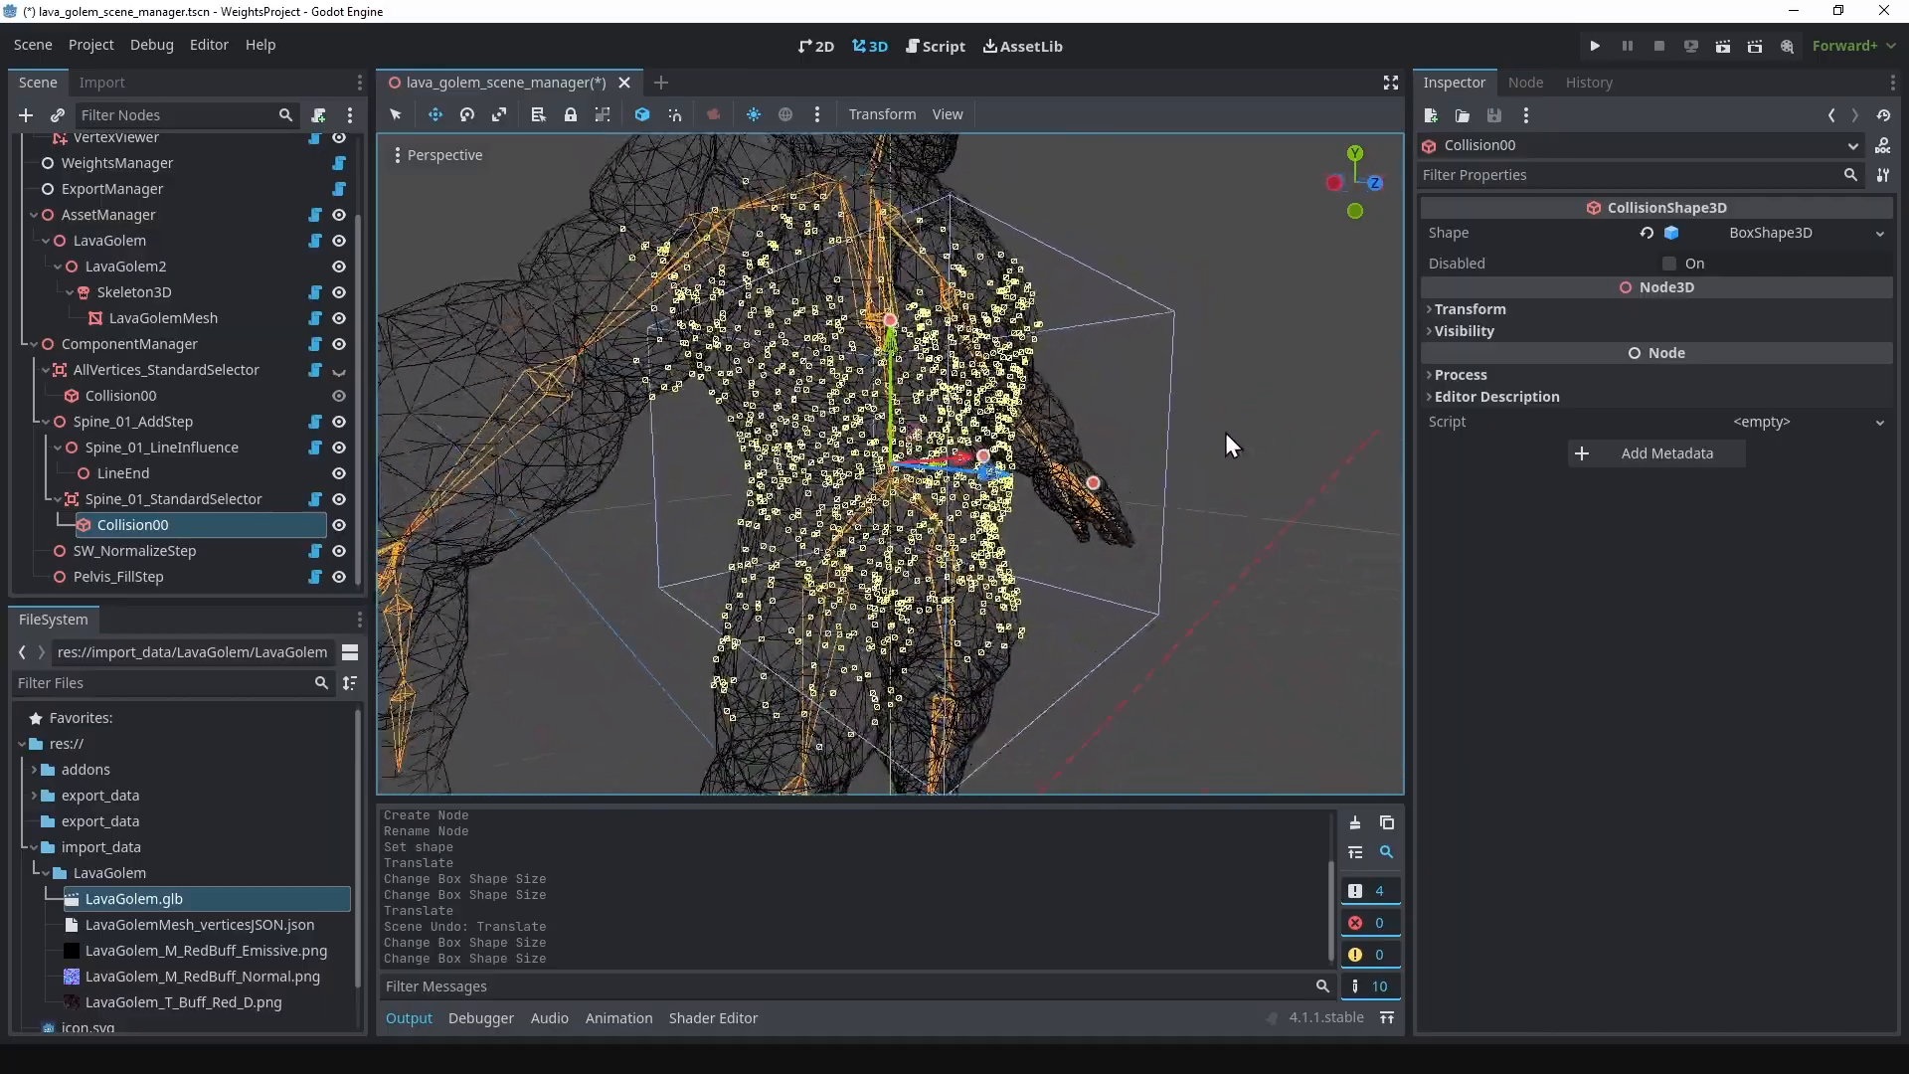
left_click(1092, 487)
middle_click_drag(1072, 453, 1113, 463)
left_click_drag(1059, 464, 1050, 465)
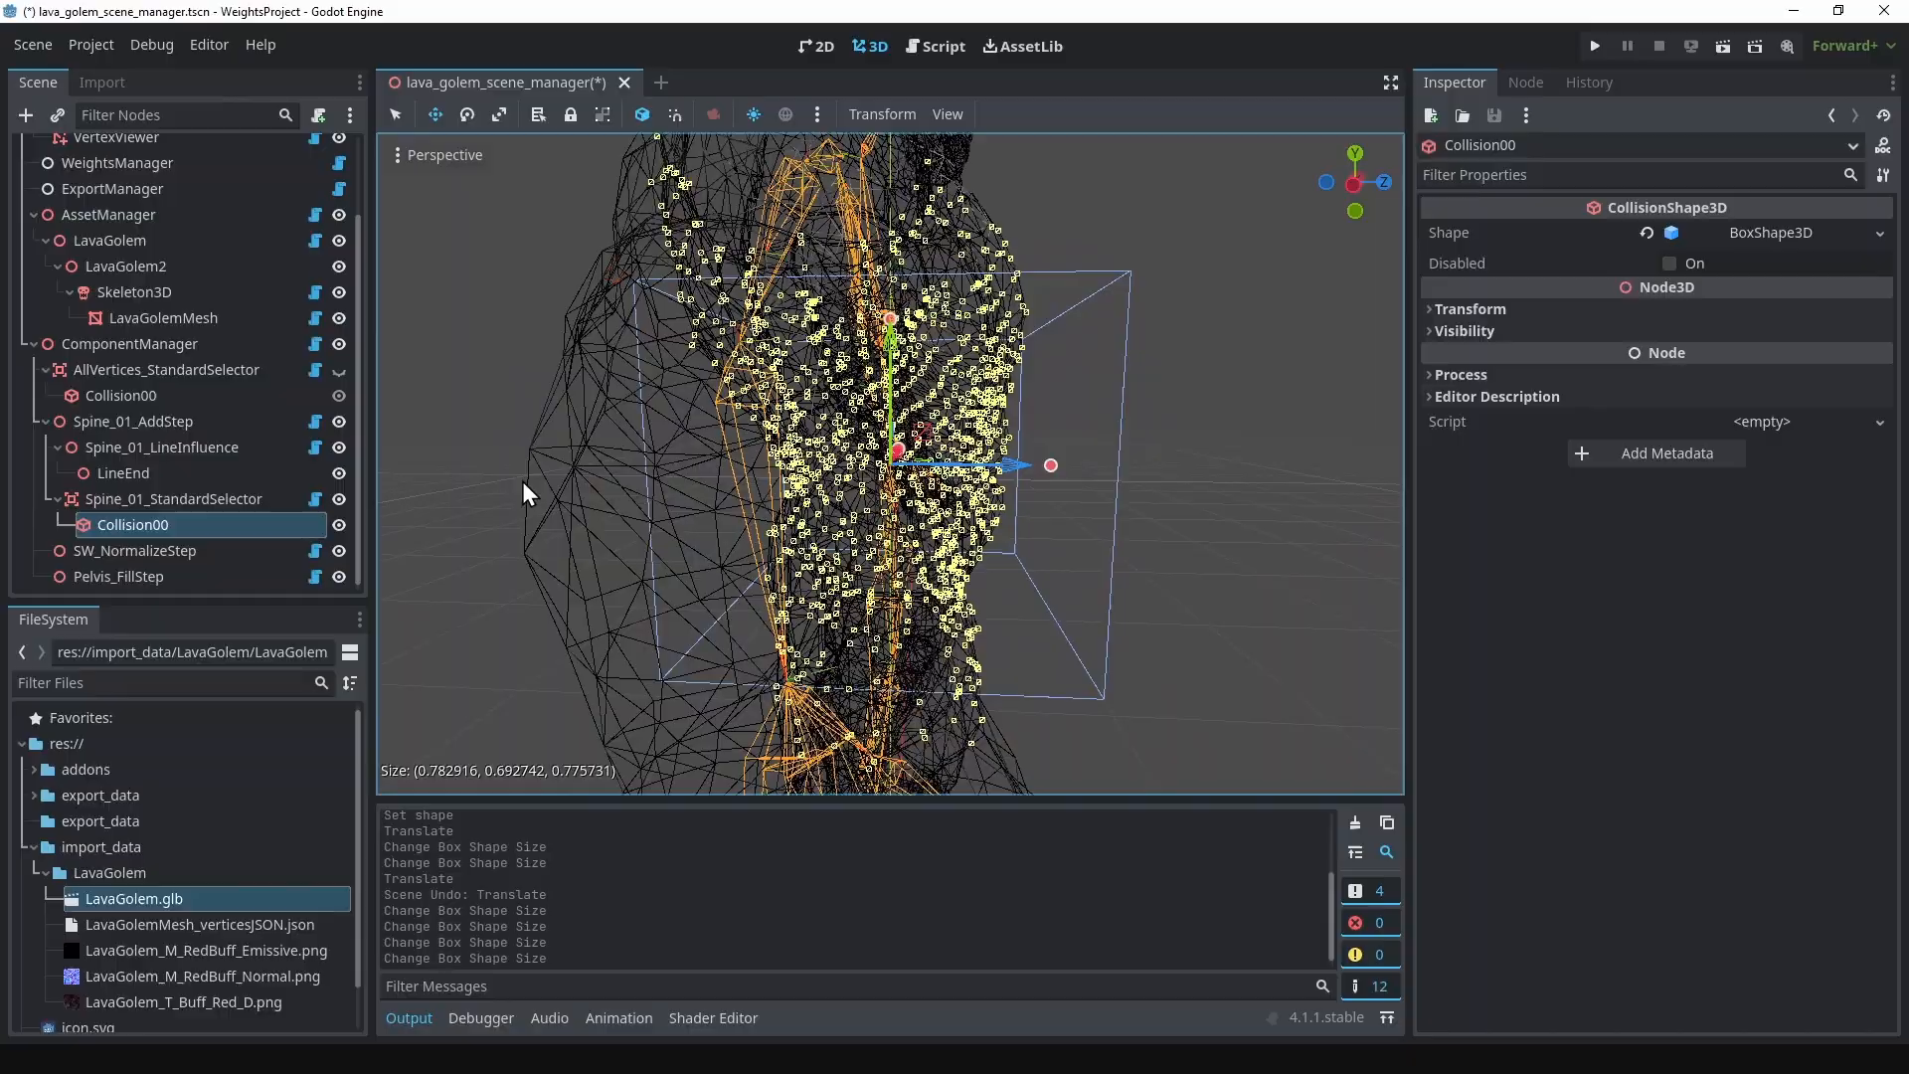
left_click(211, 492)
middle_click_drag(1023, 374, 719, 360)
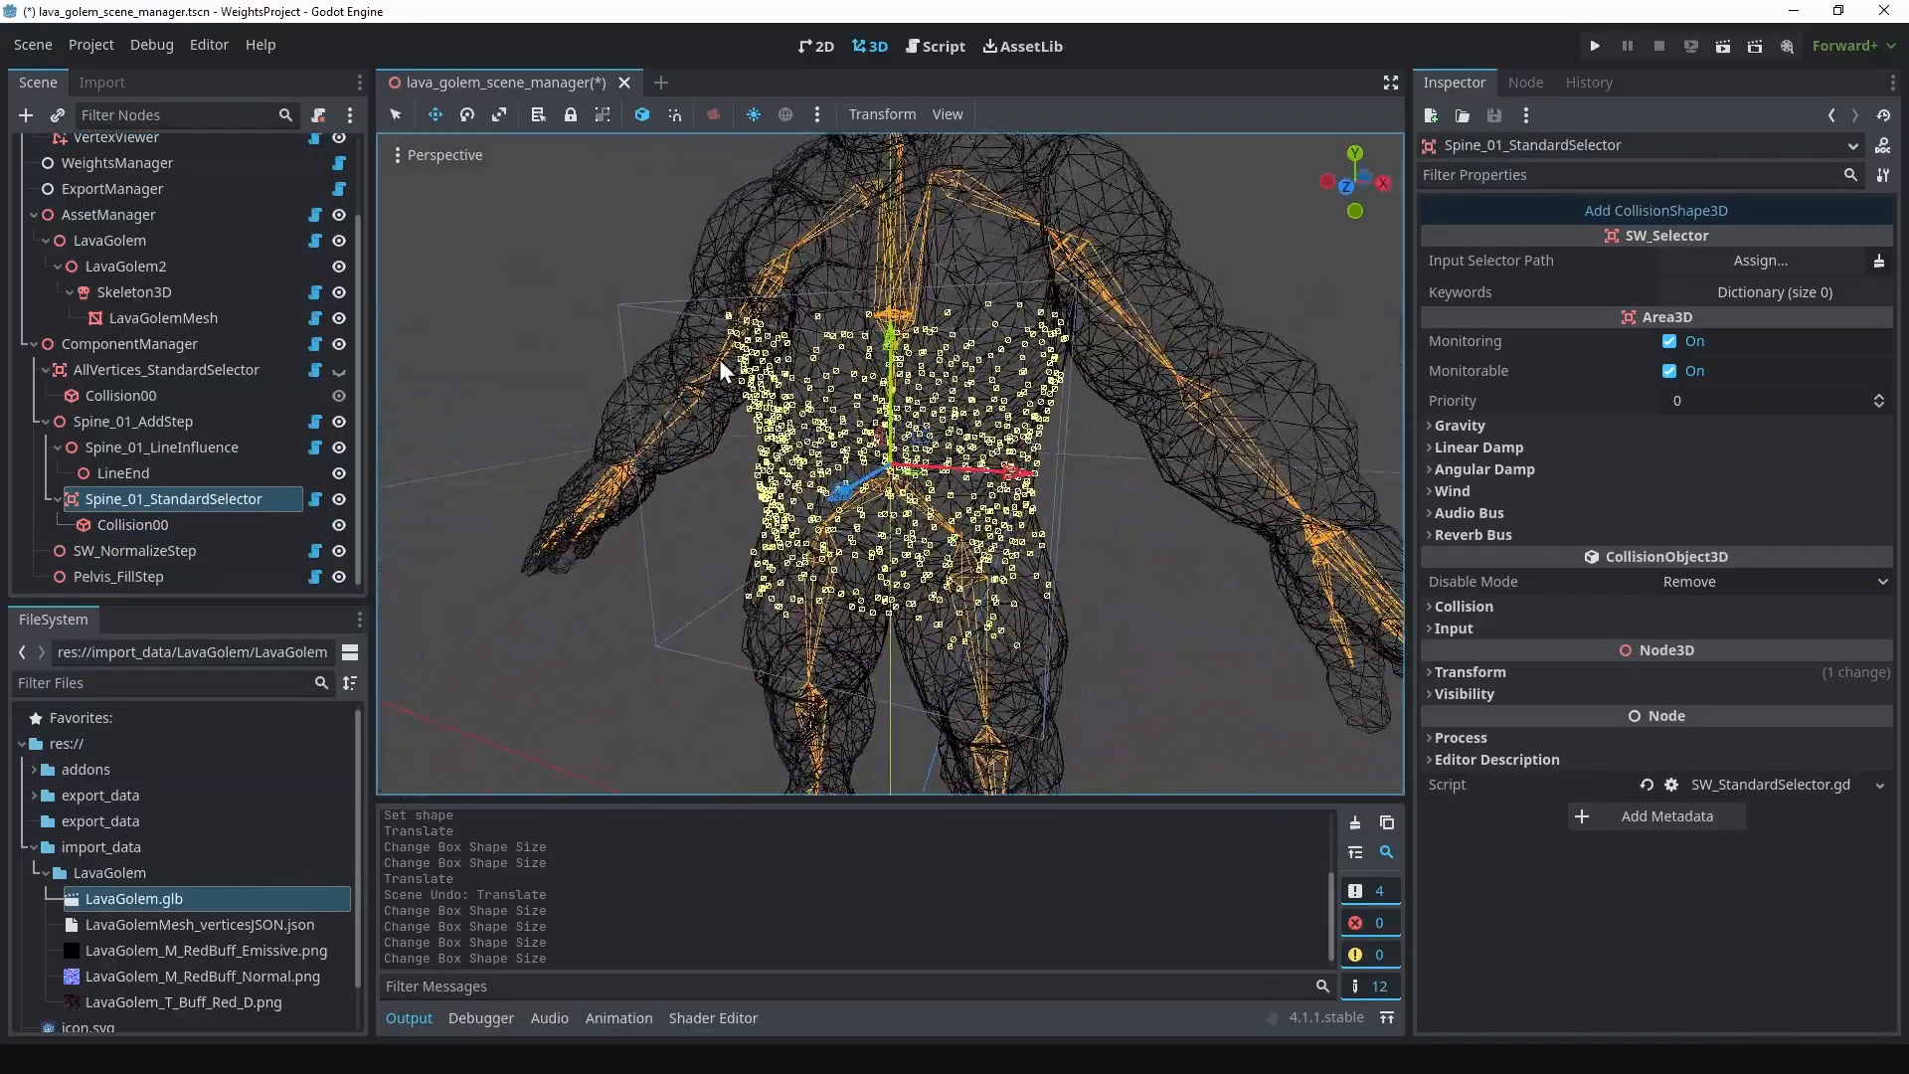
Step: Assign Spine_01_StandardSelector as the selector of Spine_01_AddStep
left_click(139, 423)
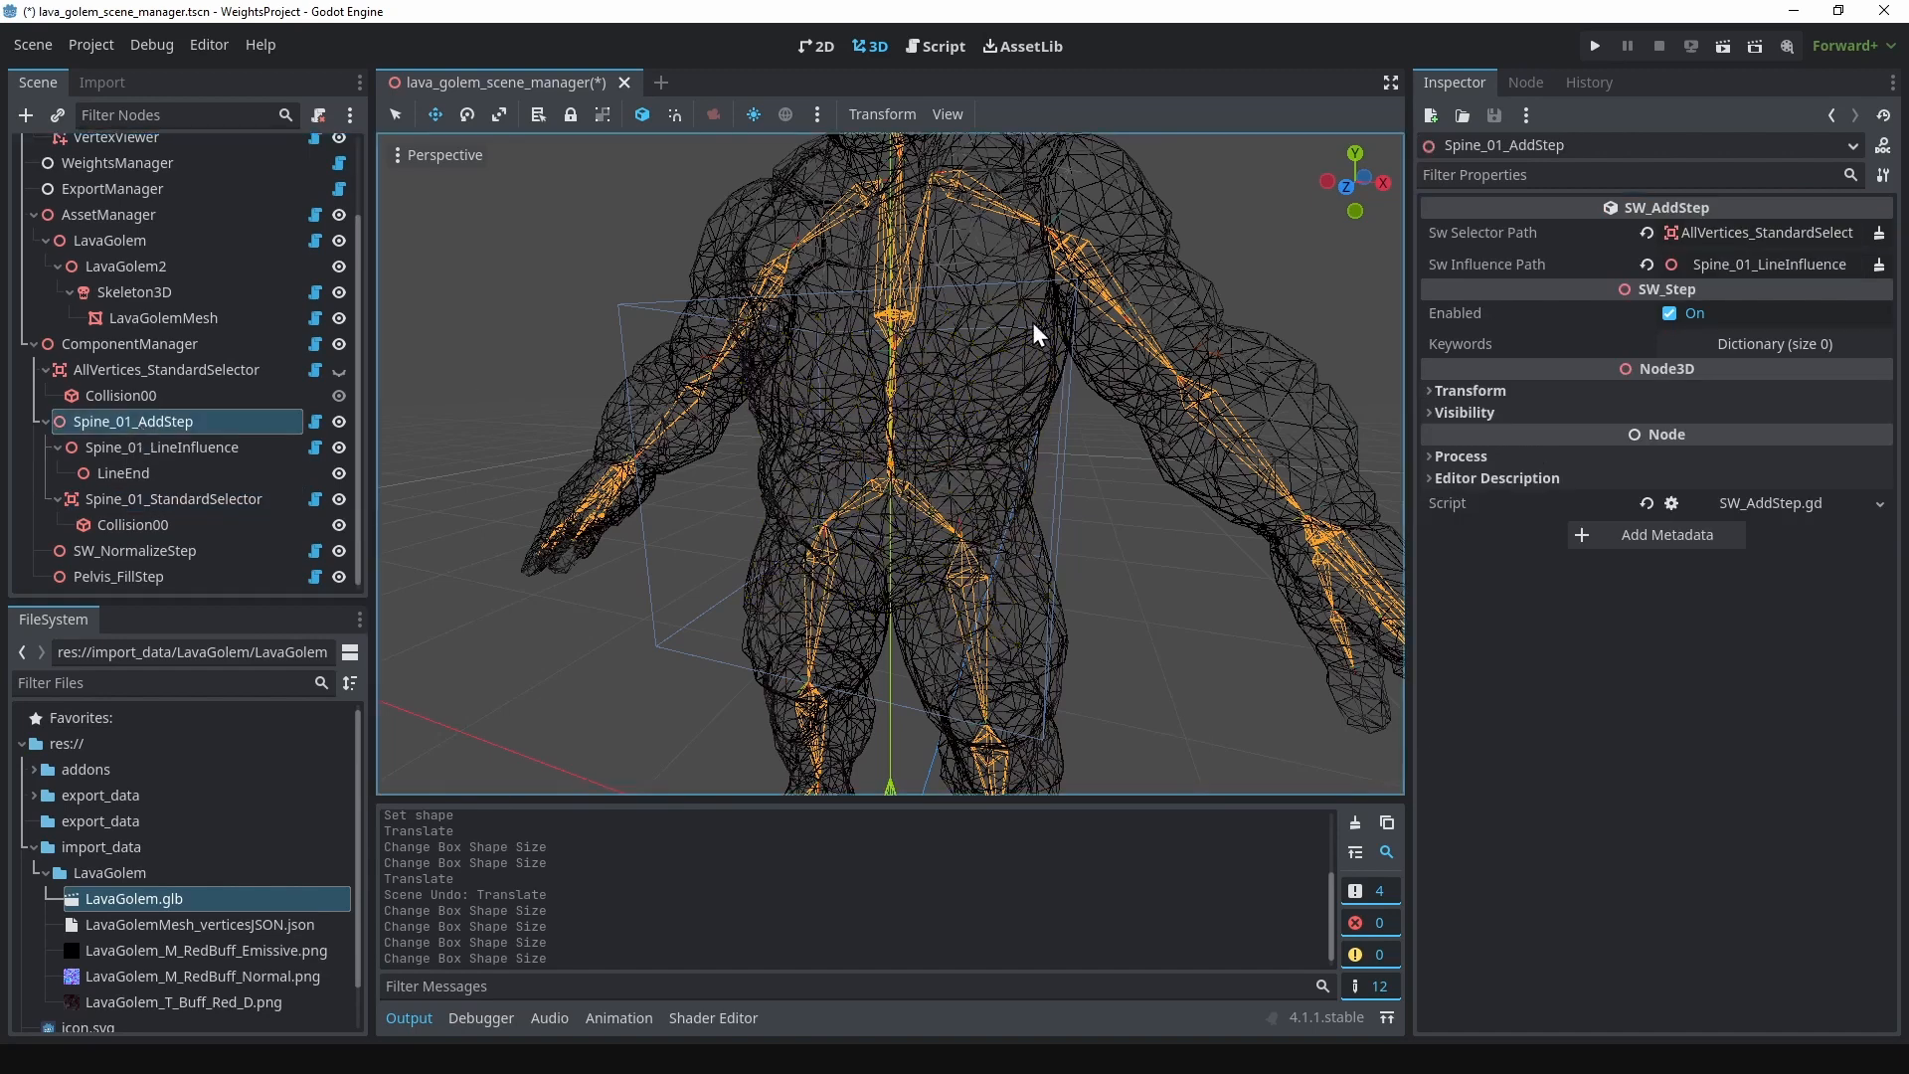
left_click(1726, 234)
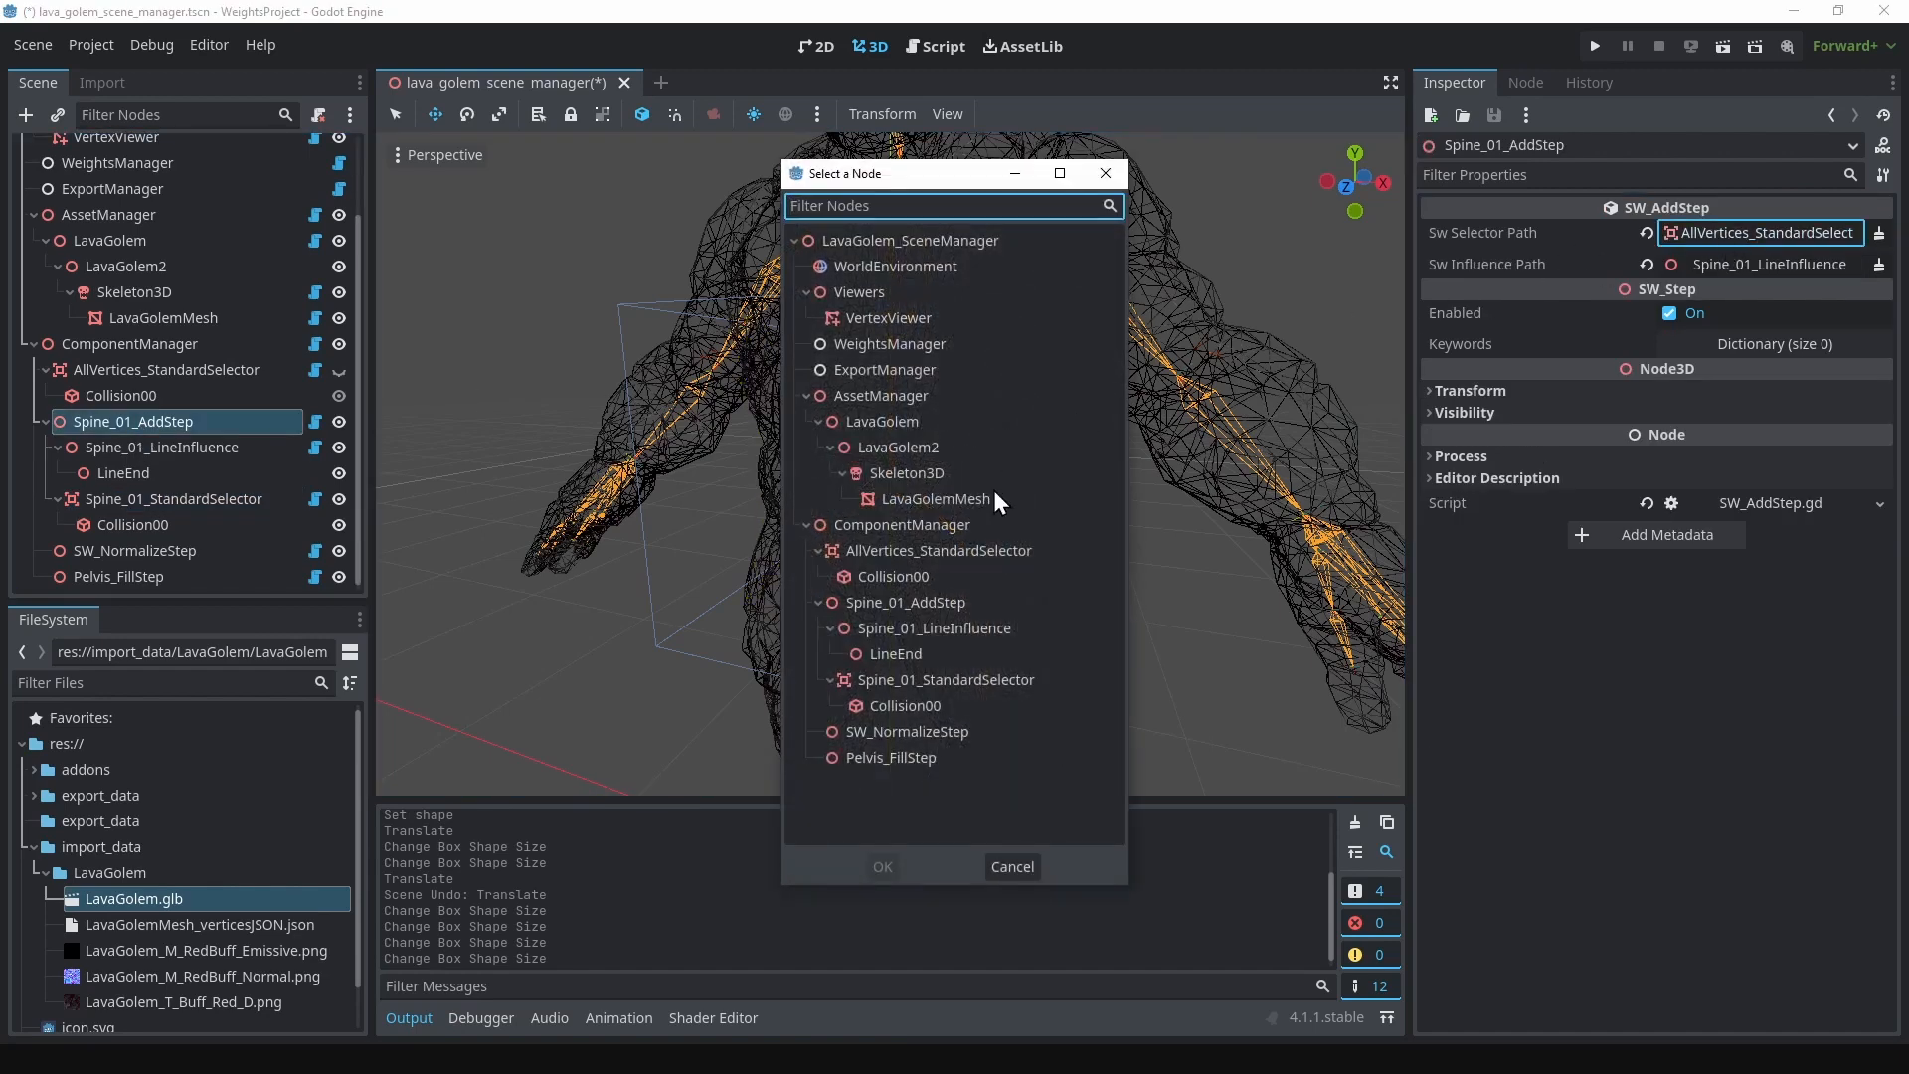
left_click(928, 682)
left_click(882, 865)
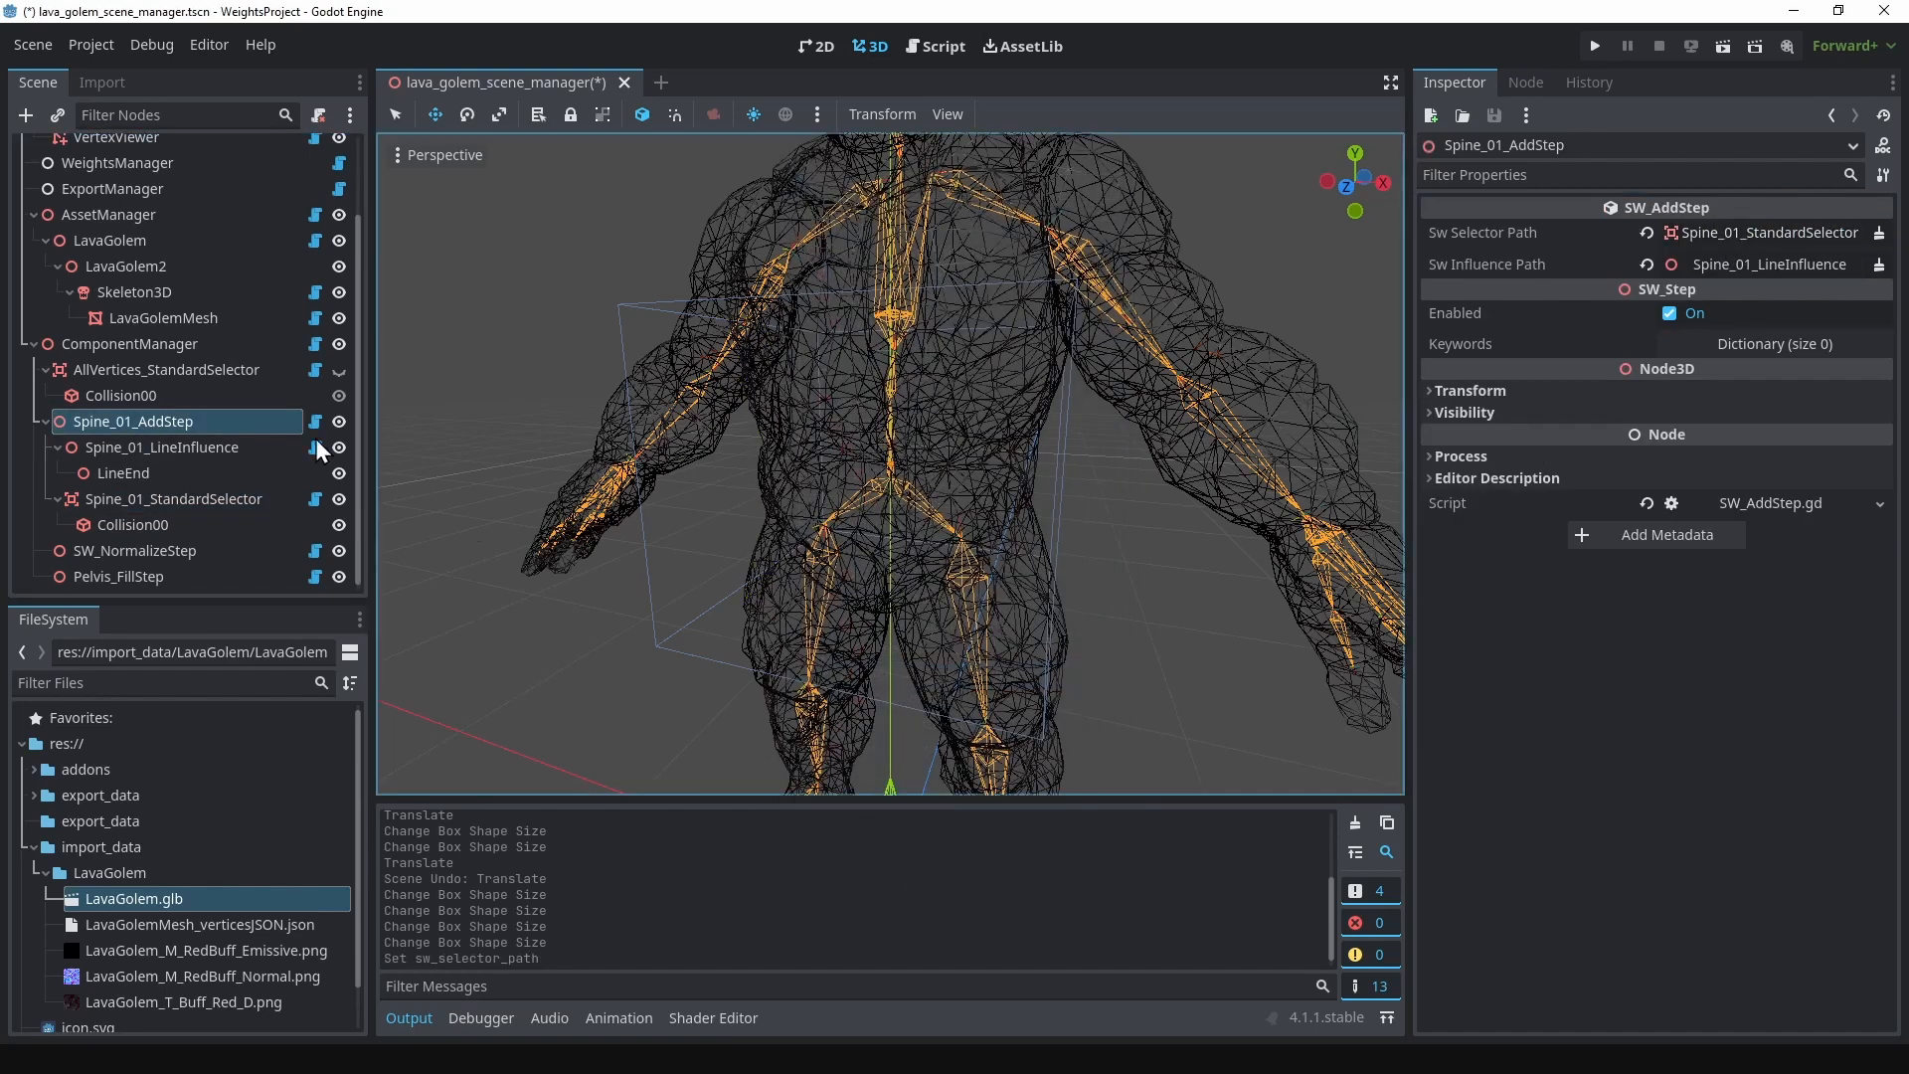
Step: Recompute the assets, selectors and weights with WeightsManager and export the updated weights
scroll(704, 440, "down", 4)
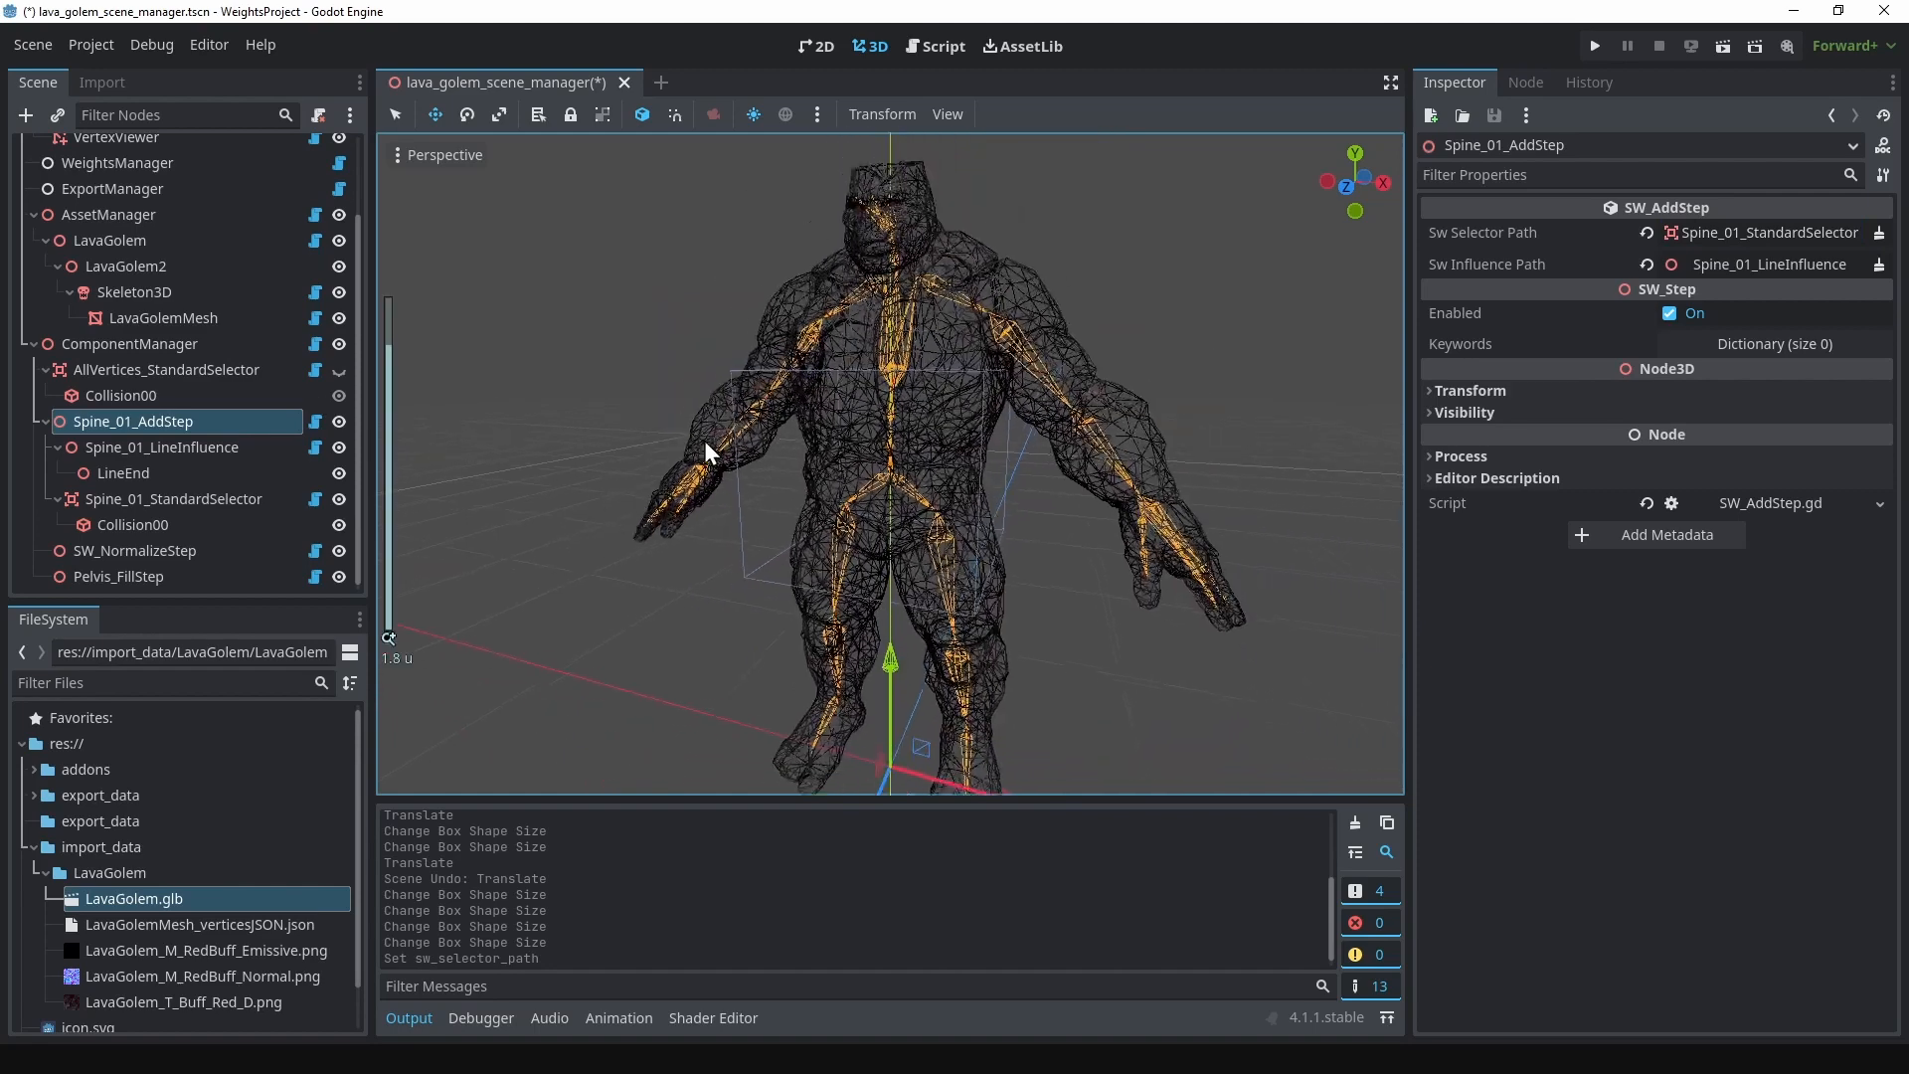
left_click(134, 162)
left_click(1662, 212)
left_click(1687, 242)
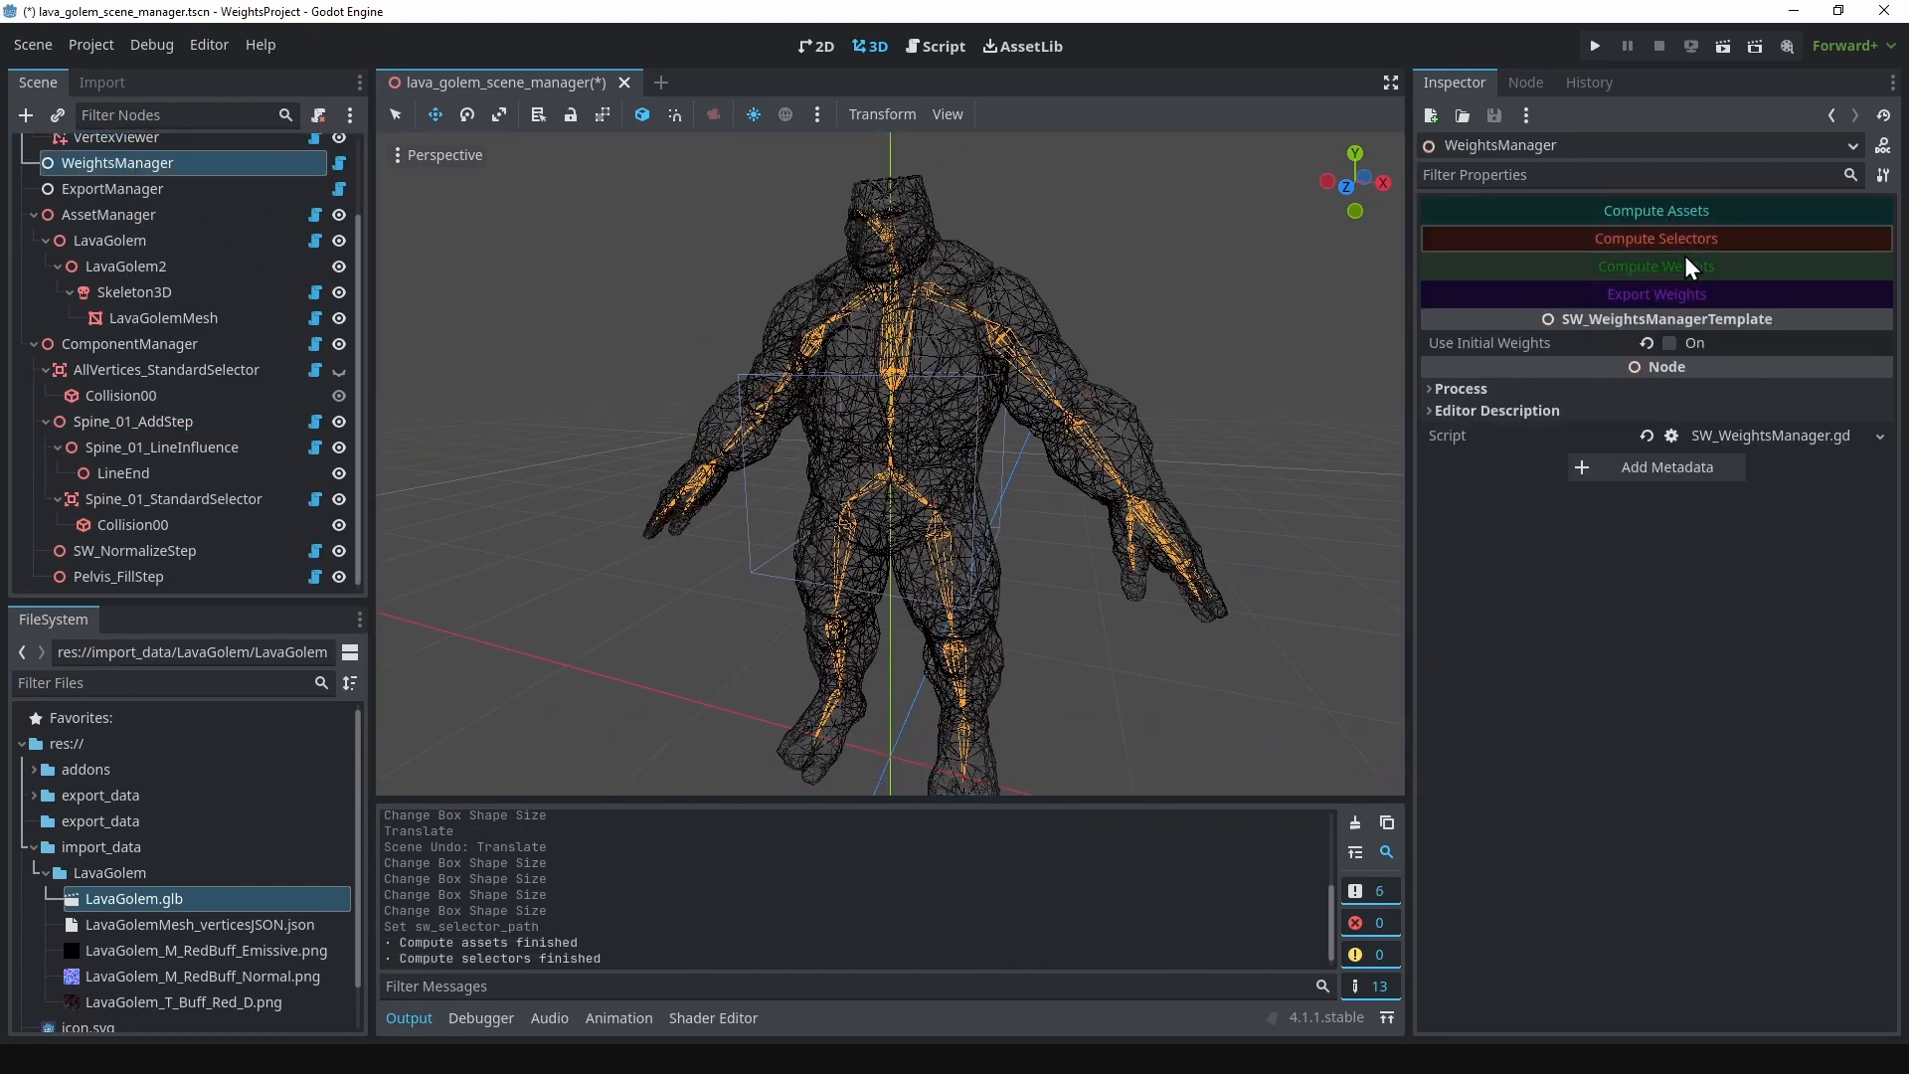
left_click(1684, 268)
left_click(1685, 292)
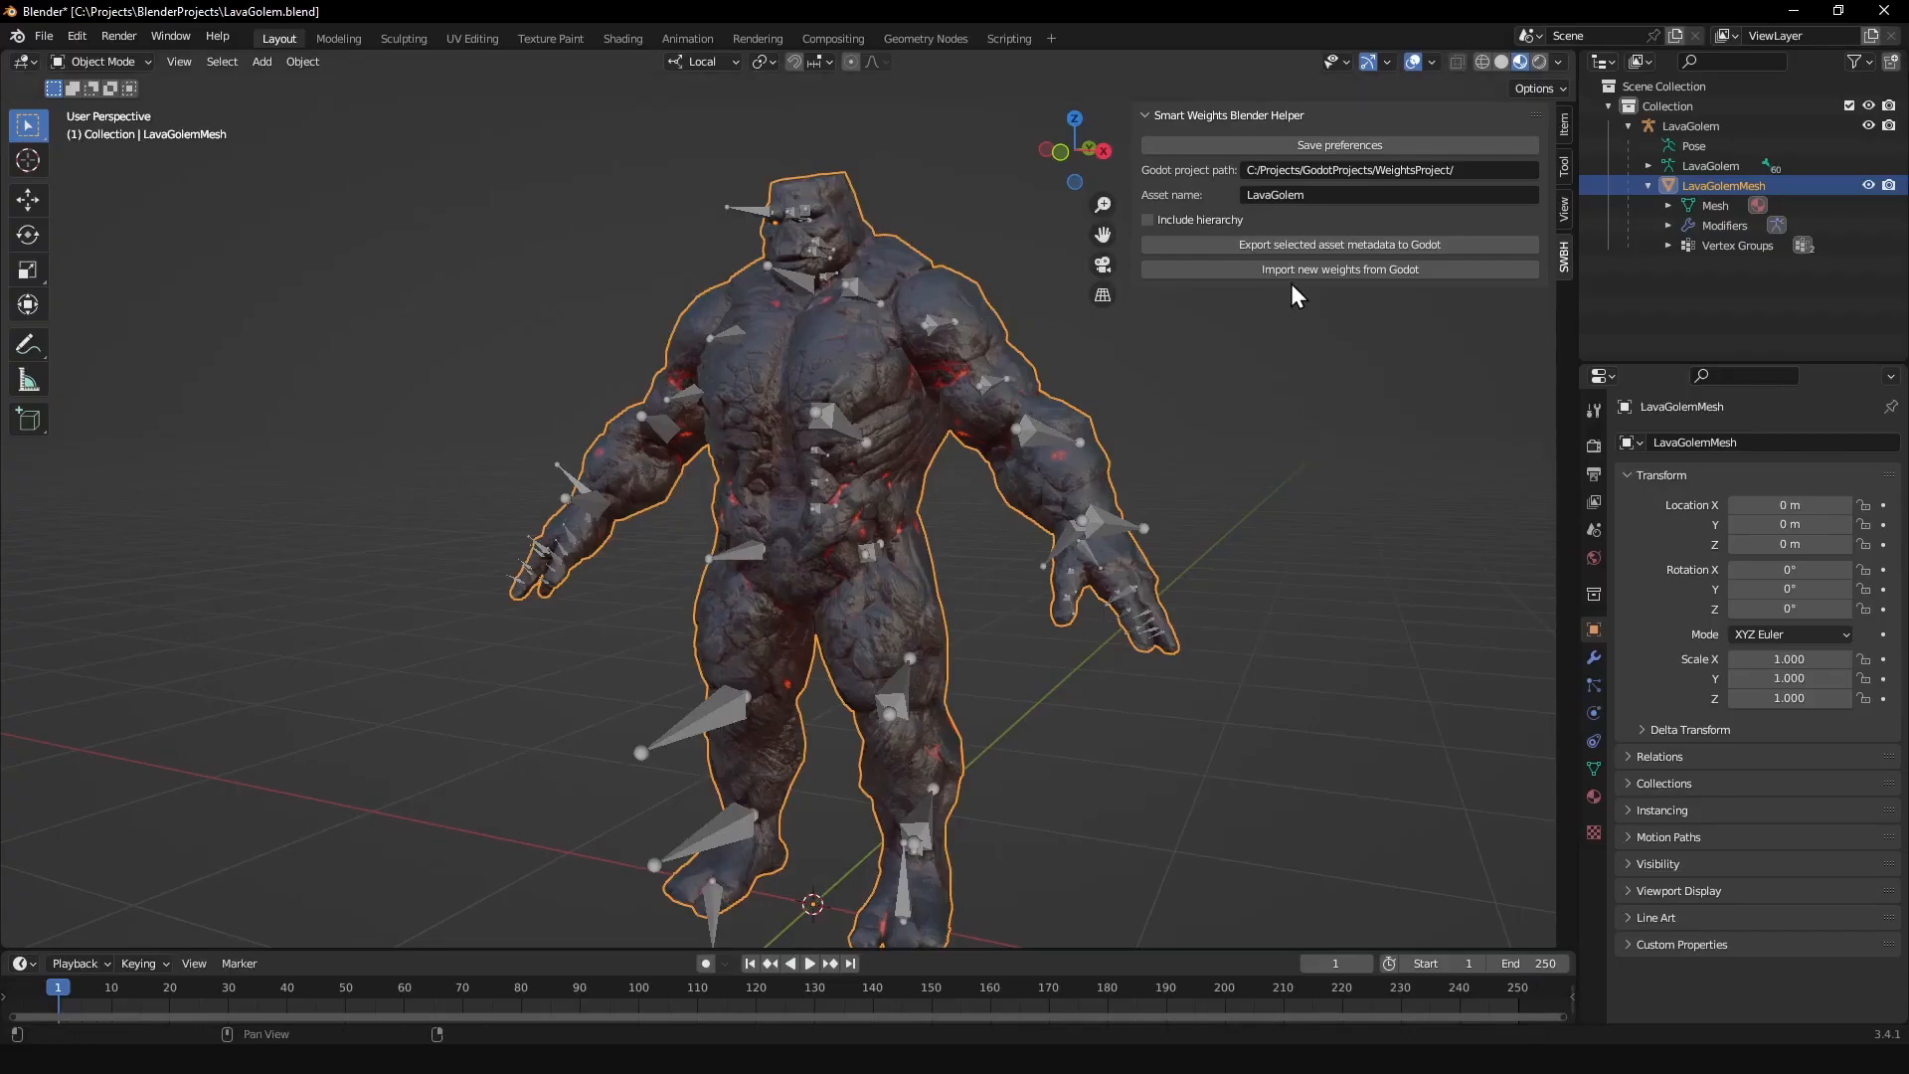
Step: Switch to Blender, import the updated weights from Godot and inspect the golem's waist in Weight Paint mode
left_click(1293, 270)
key("ctrl+Tab")
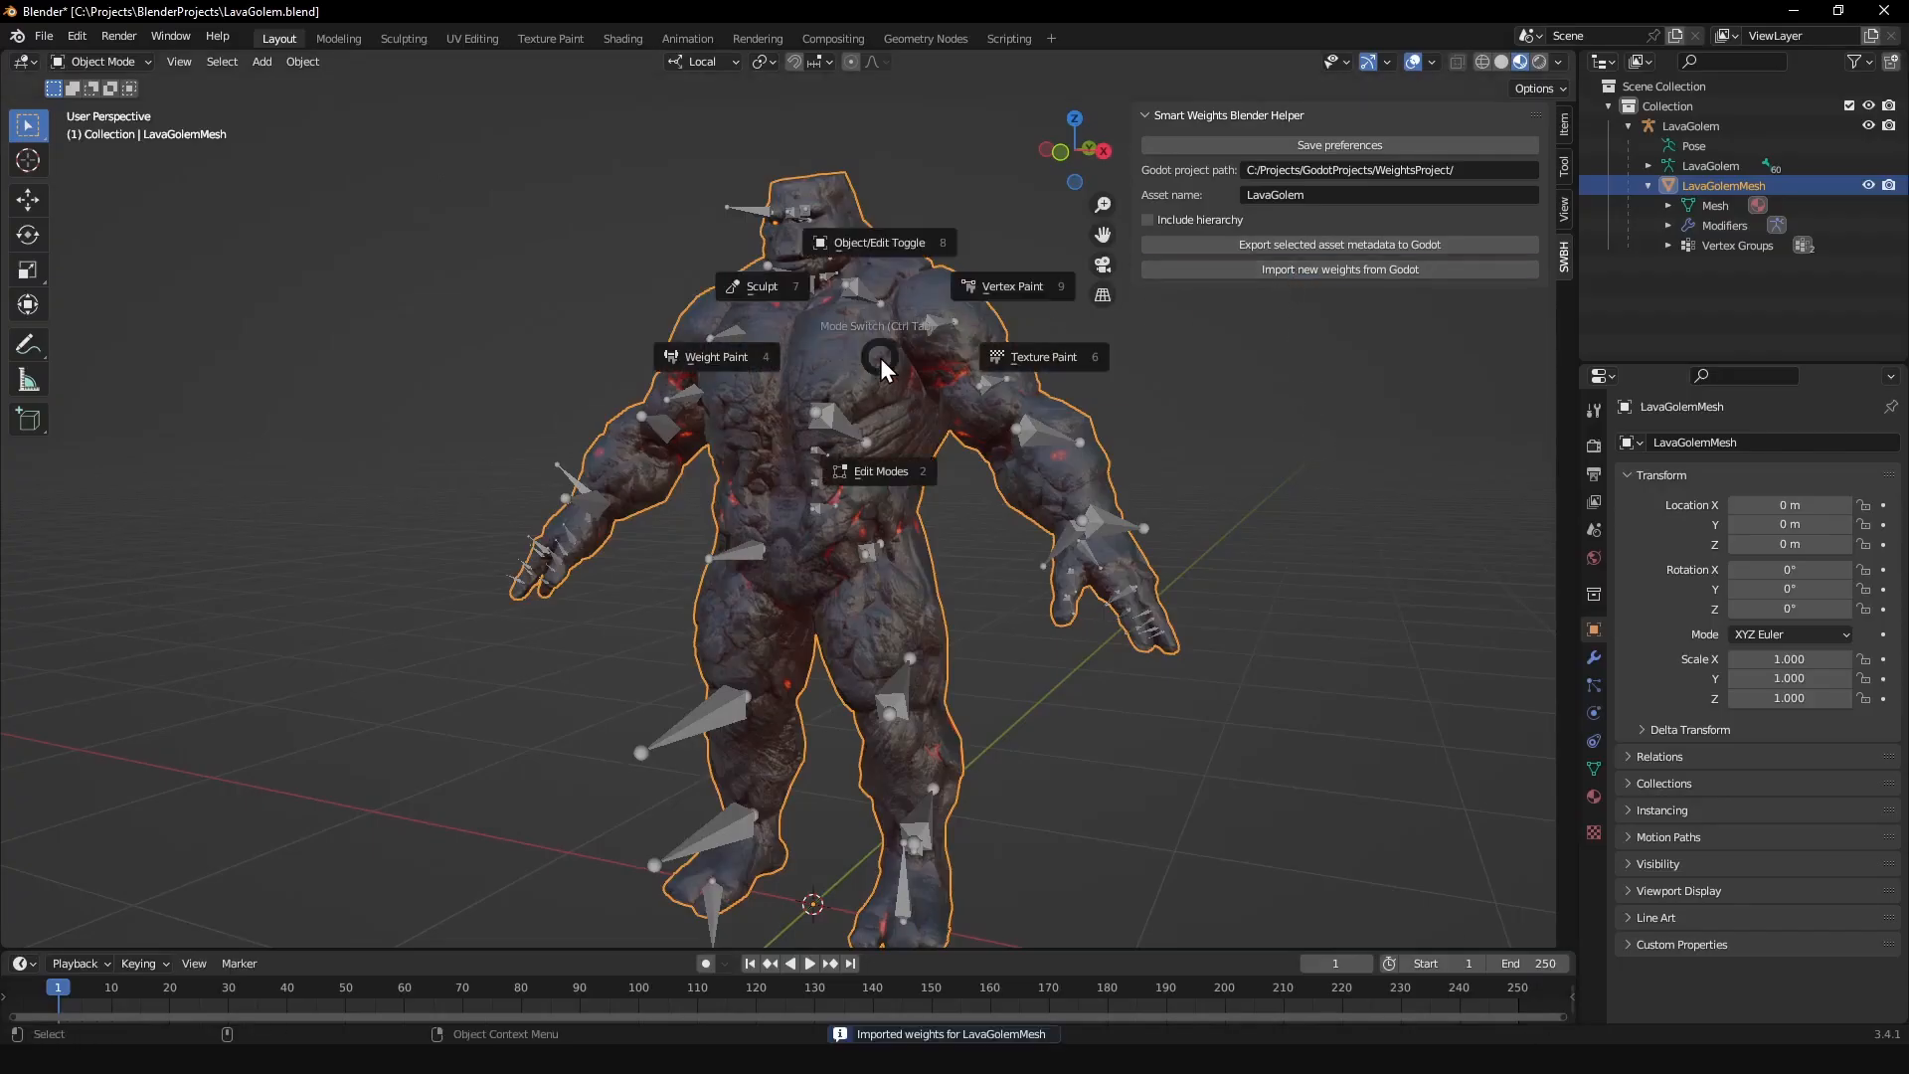
left_click(745, 348)
scroll(984, 463, "up", 4)
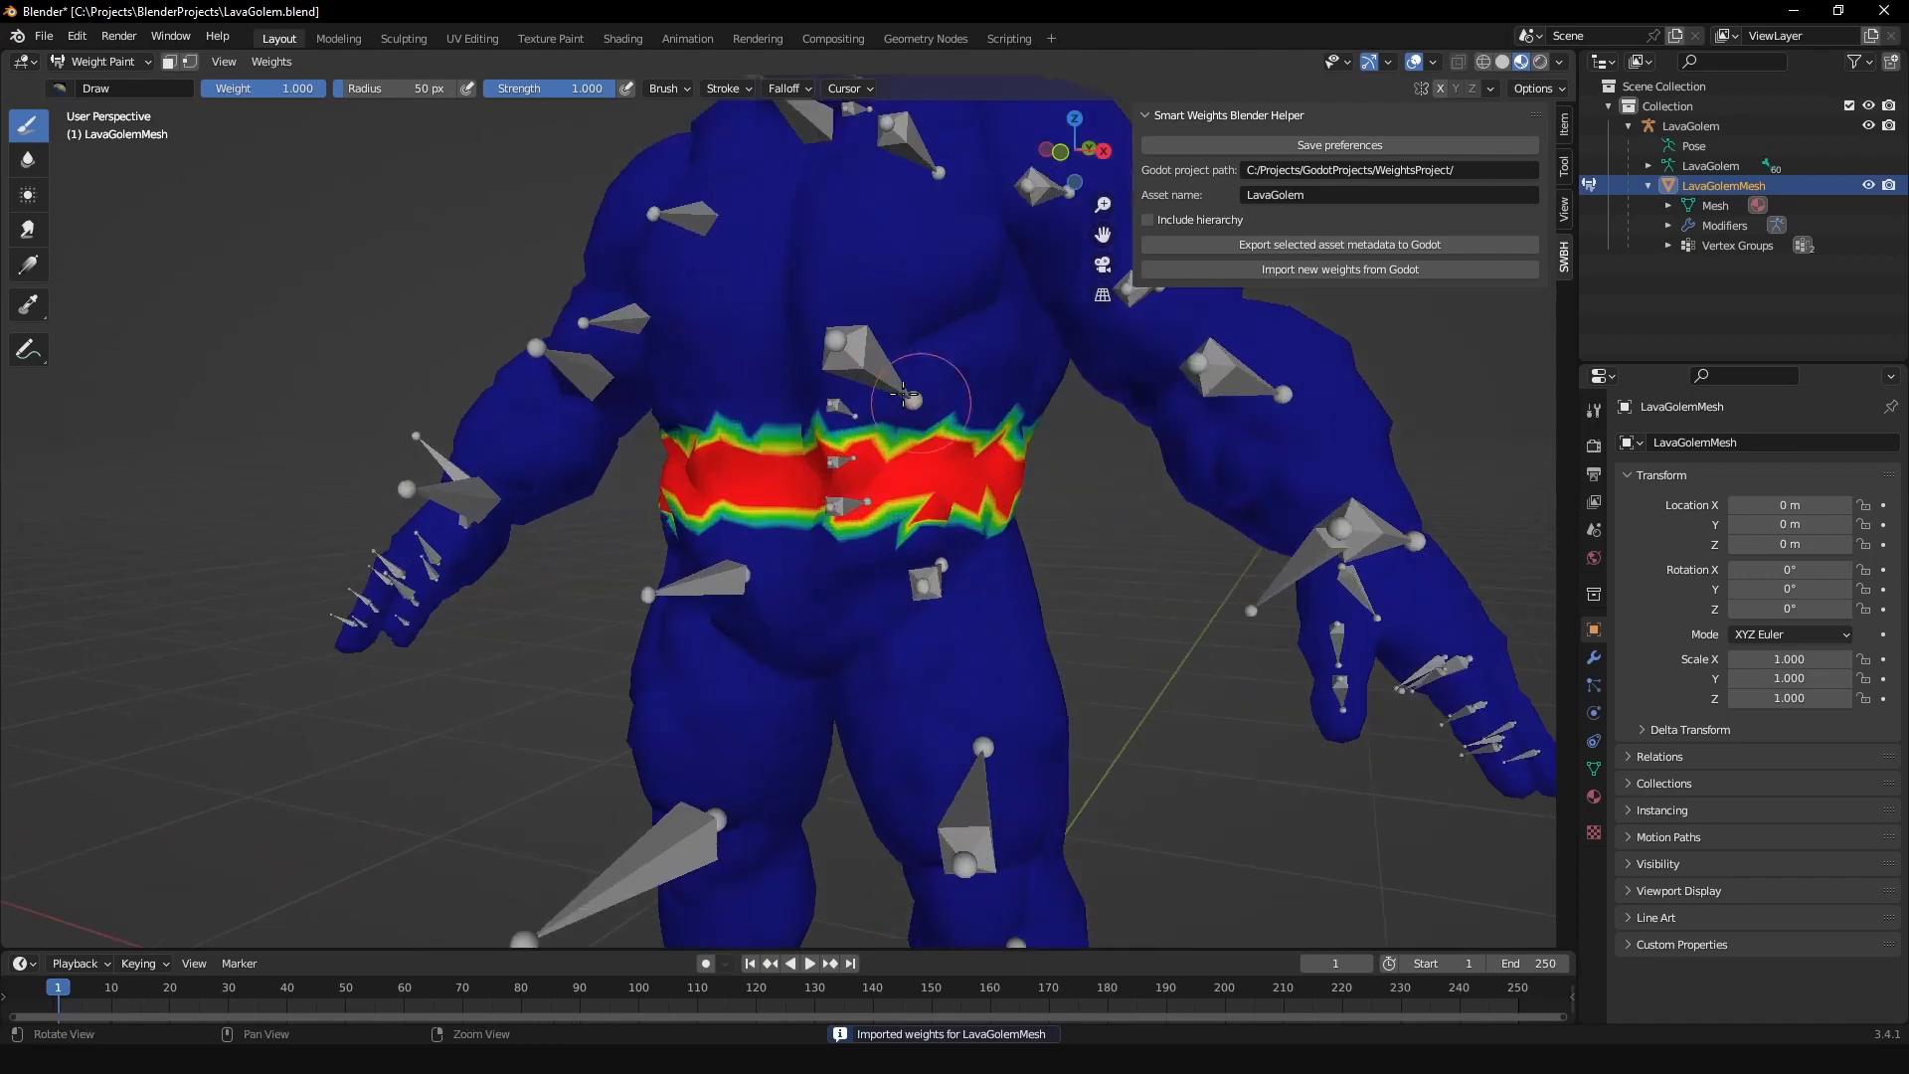
mouse_move(903, 395)
middle_mouse_down()
mouse_move(1054, 412)
mouse_move(771, 377)
mouse_move(933, 390)
mouse_move(836, 389)
mouse_move(871, 390)
middle_mouse_up()
scroll(861, 388, "down", 3)
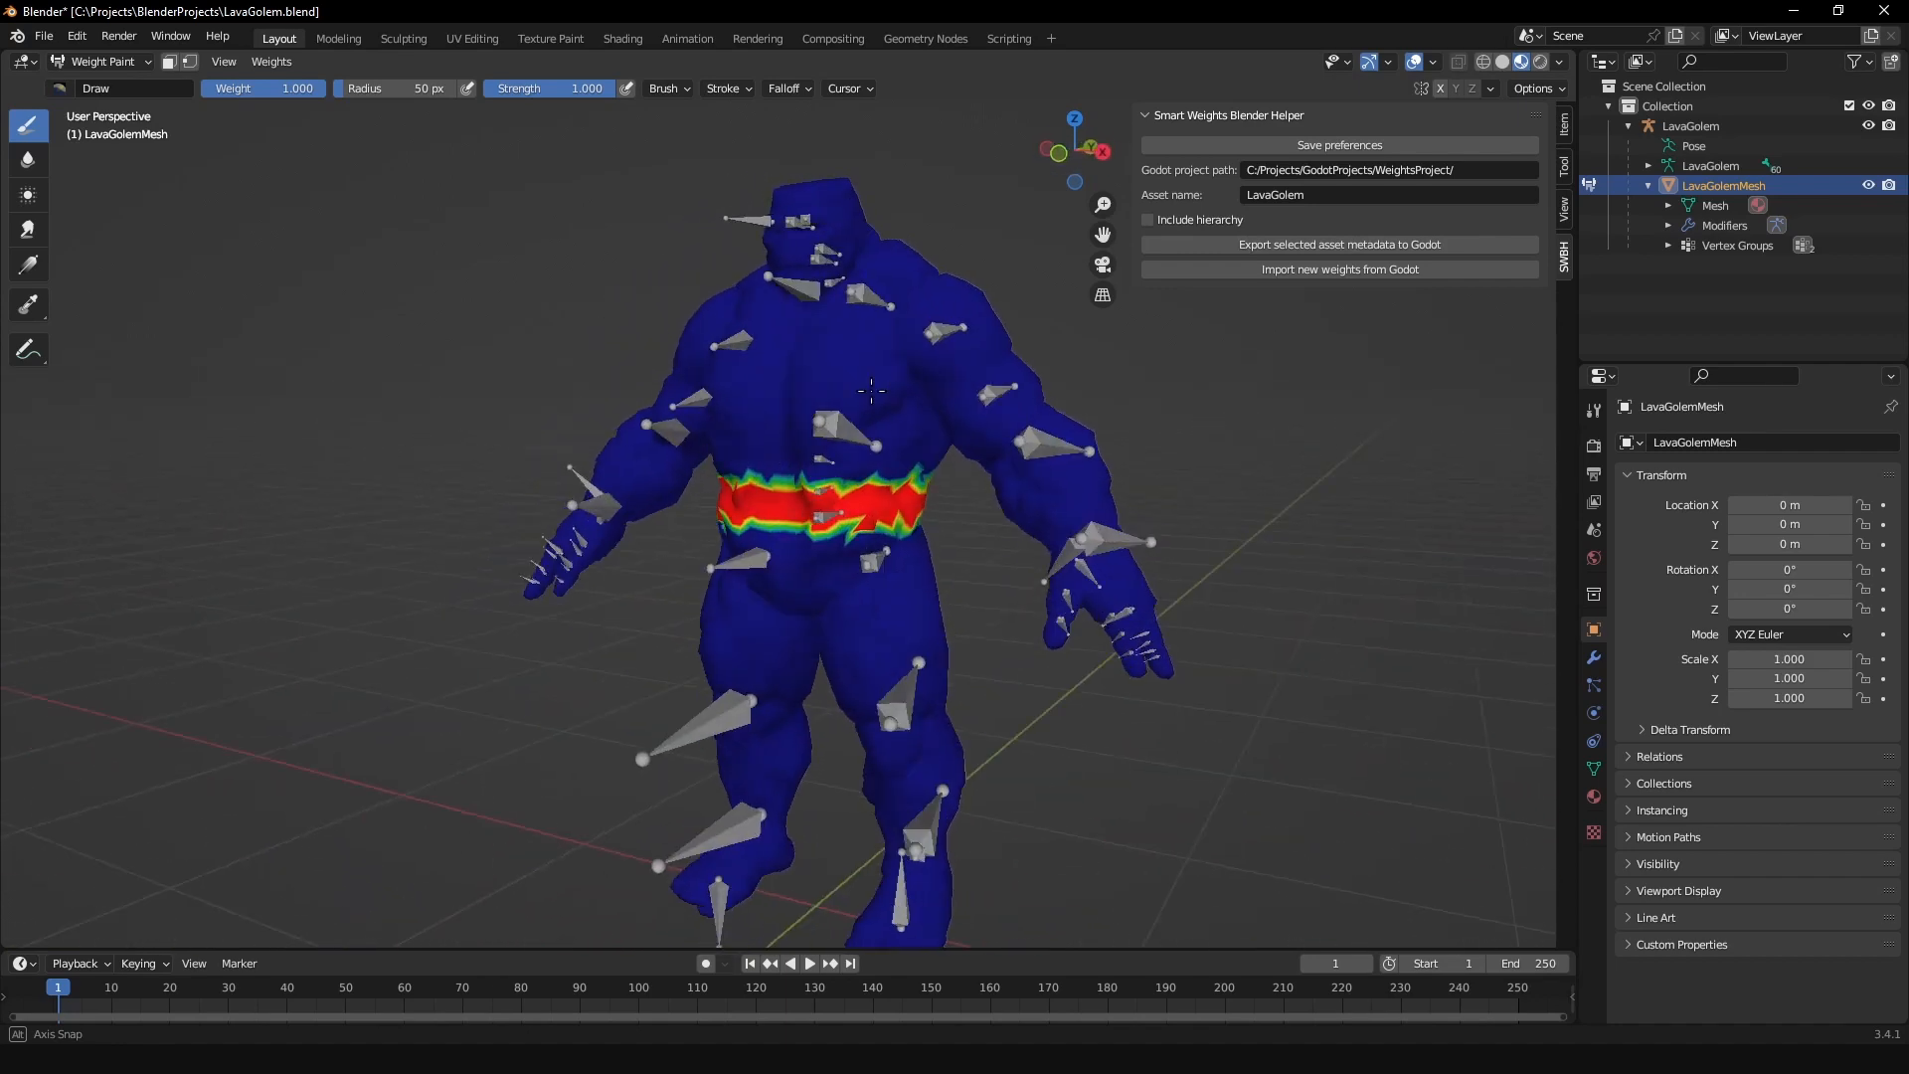
Step: Switch the golem mesh from Weight Paint to Object Mode, select the LavaGolem armature and put it in Pose Mode
scroll(860, 502, "up", 5)
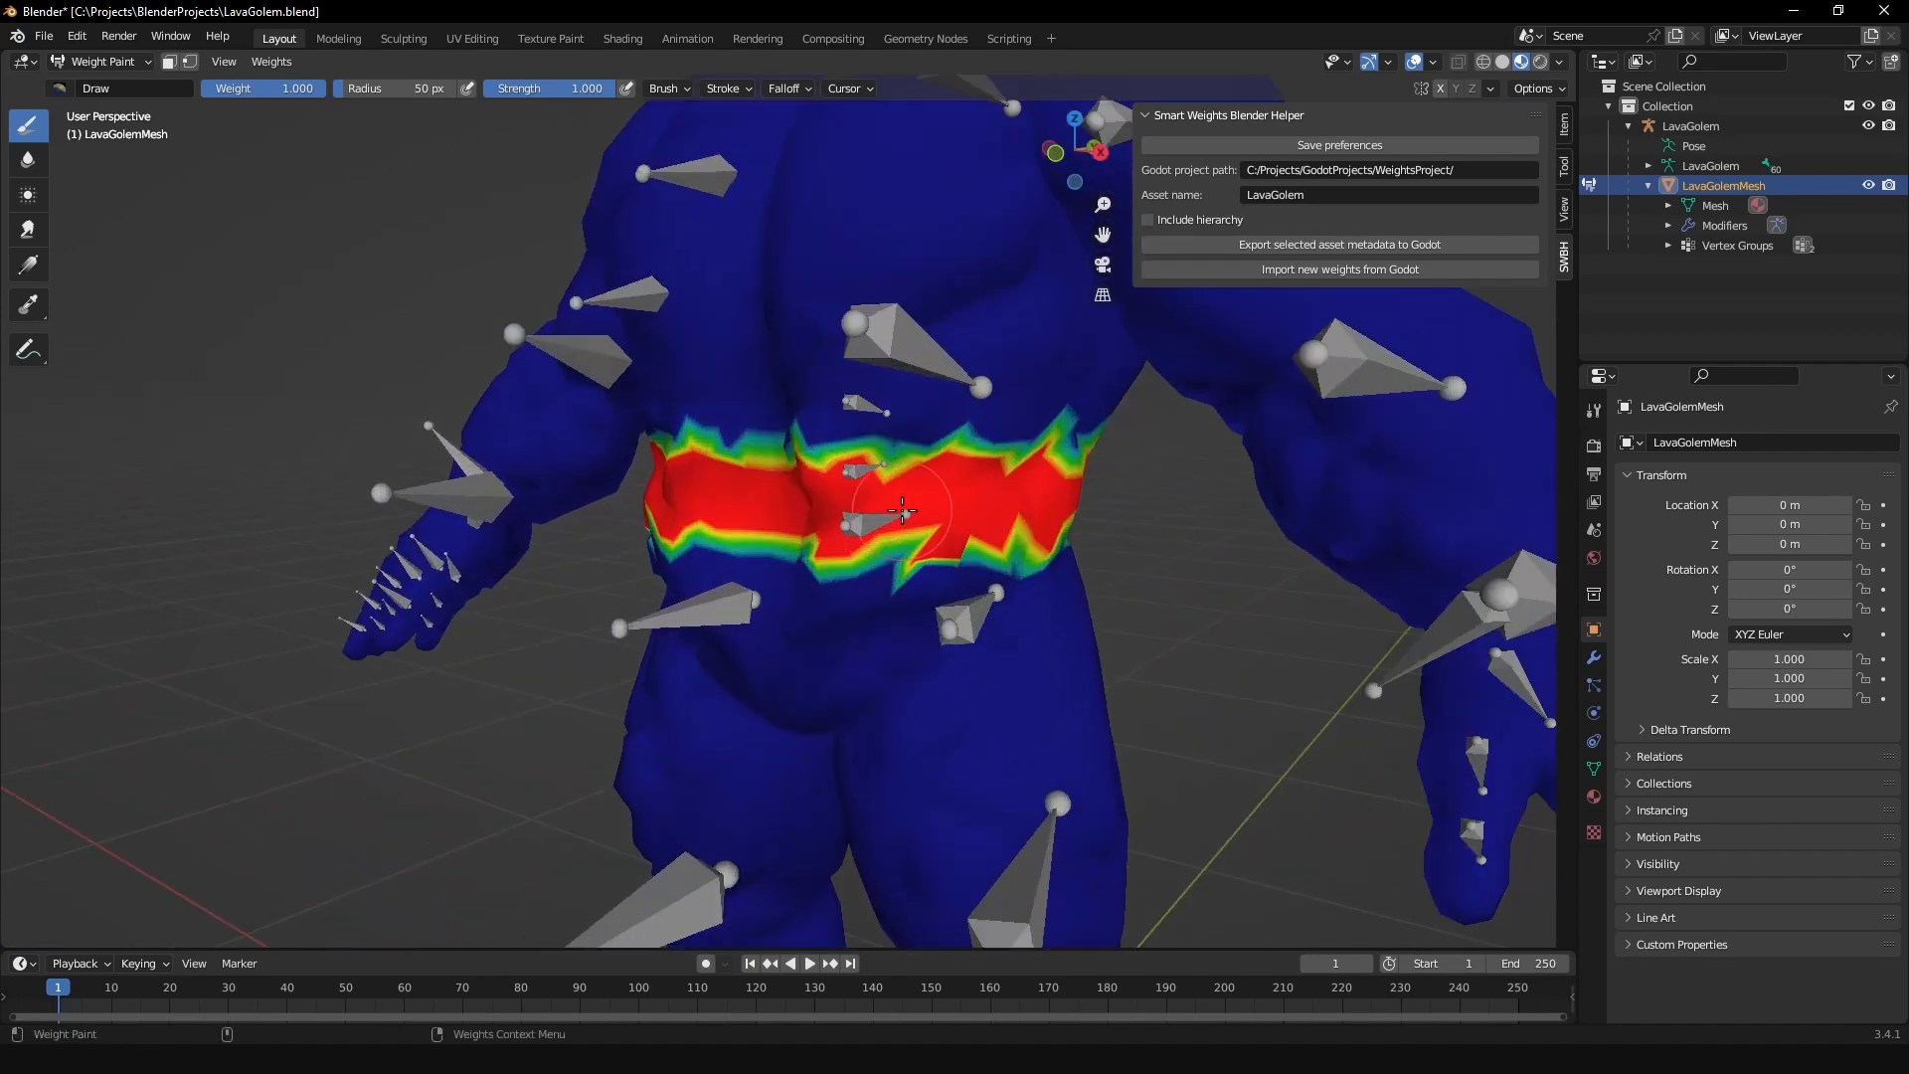
key("ctrl+Tab")
left_click(884, 378)
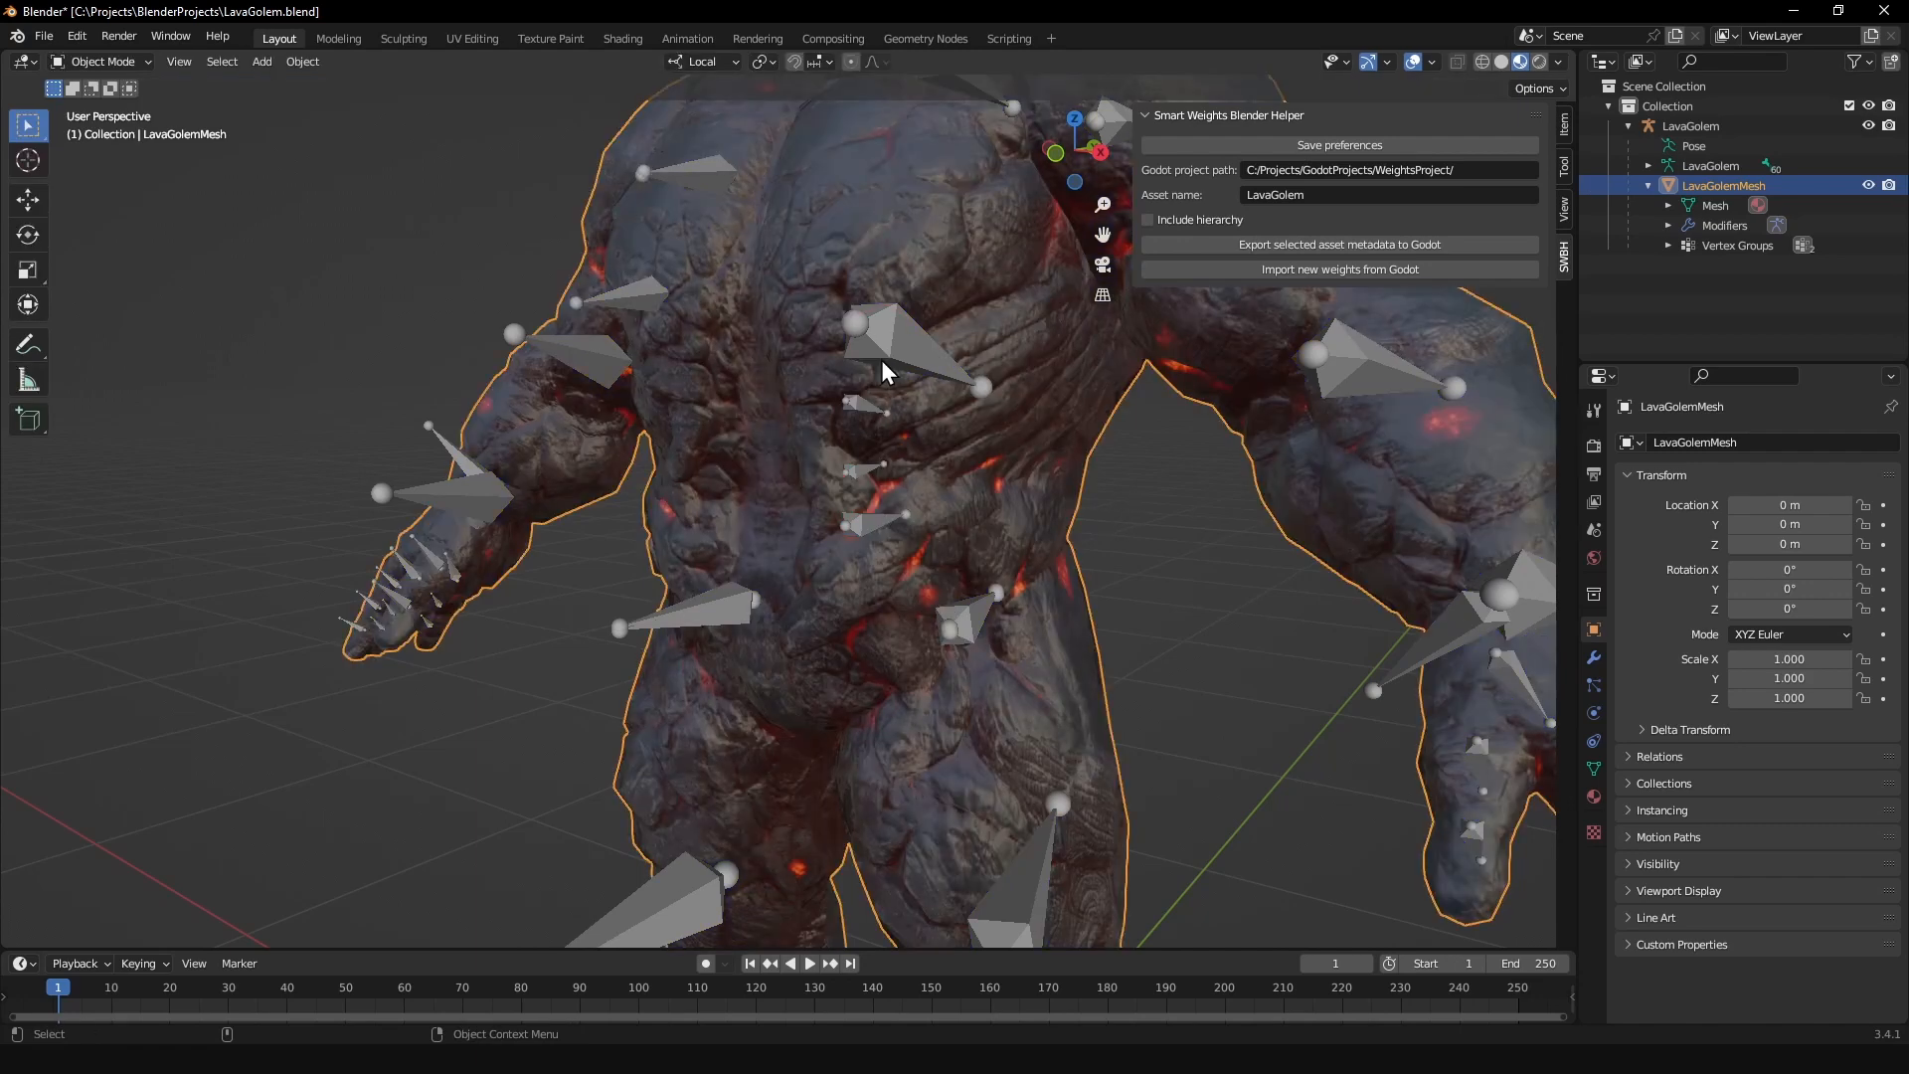
left_click(897, 340)
scroll(985, 375, "down", 4)
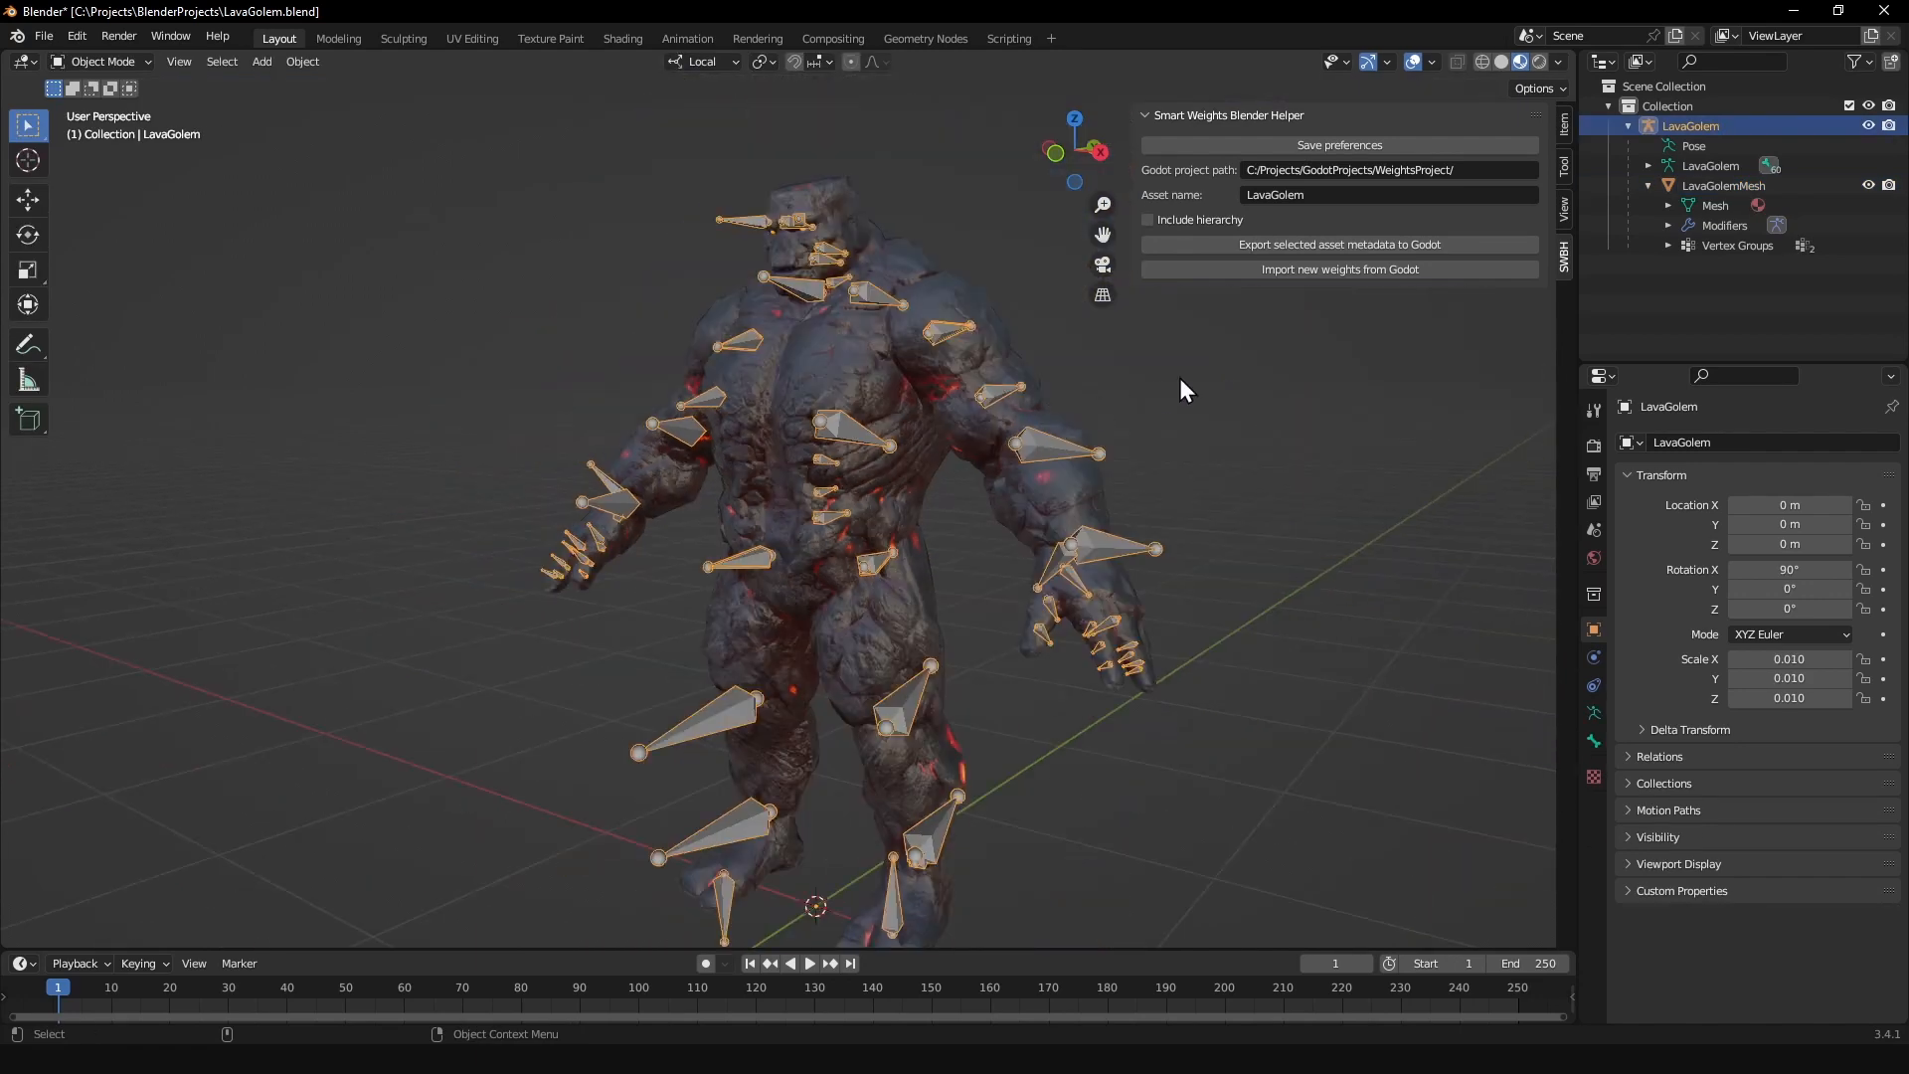
scroll(875, 458, "up", 5)
key("ctrl+Tab")
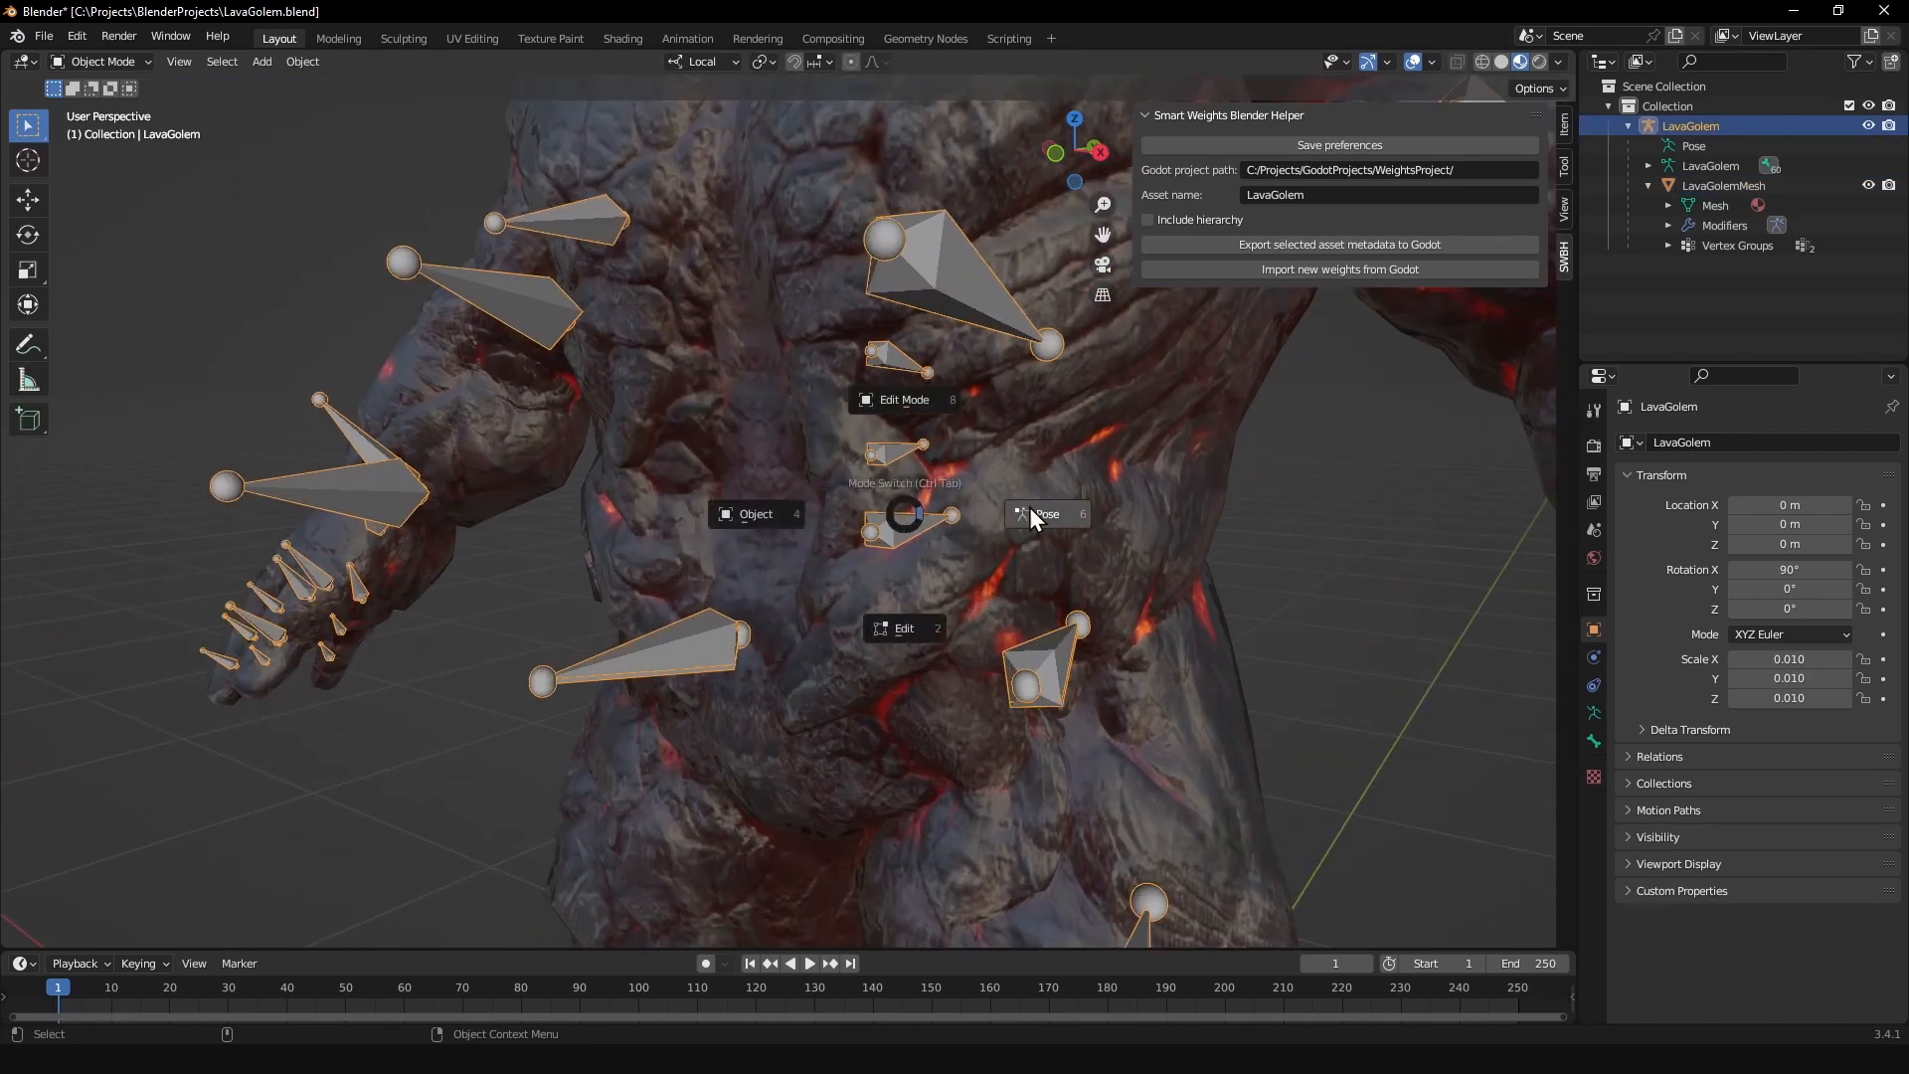
left_click(1024, 510)
Step: Test how the waist deforms by trial-rotating the pelvis bone, cancelling the rotation
left_click(892, 516)
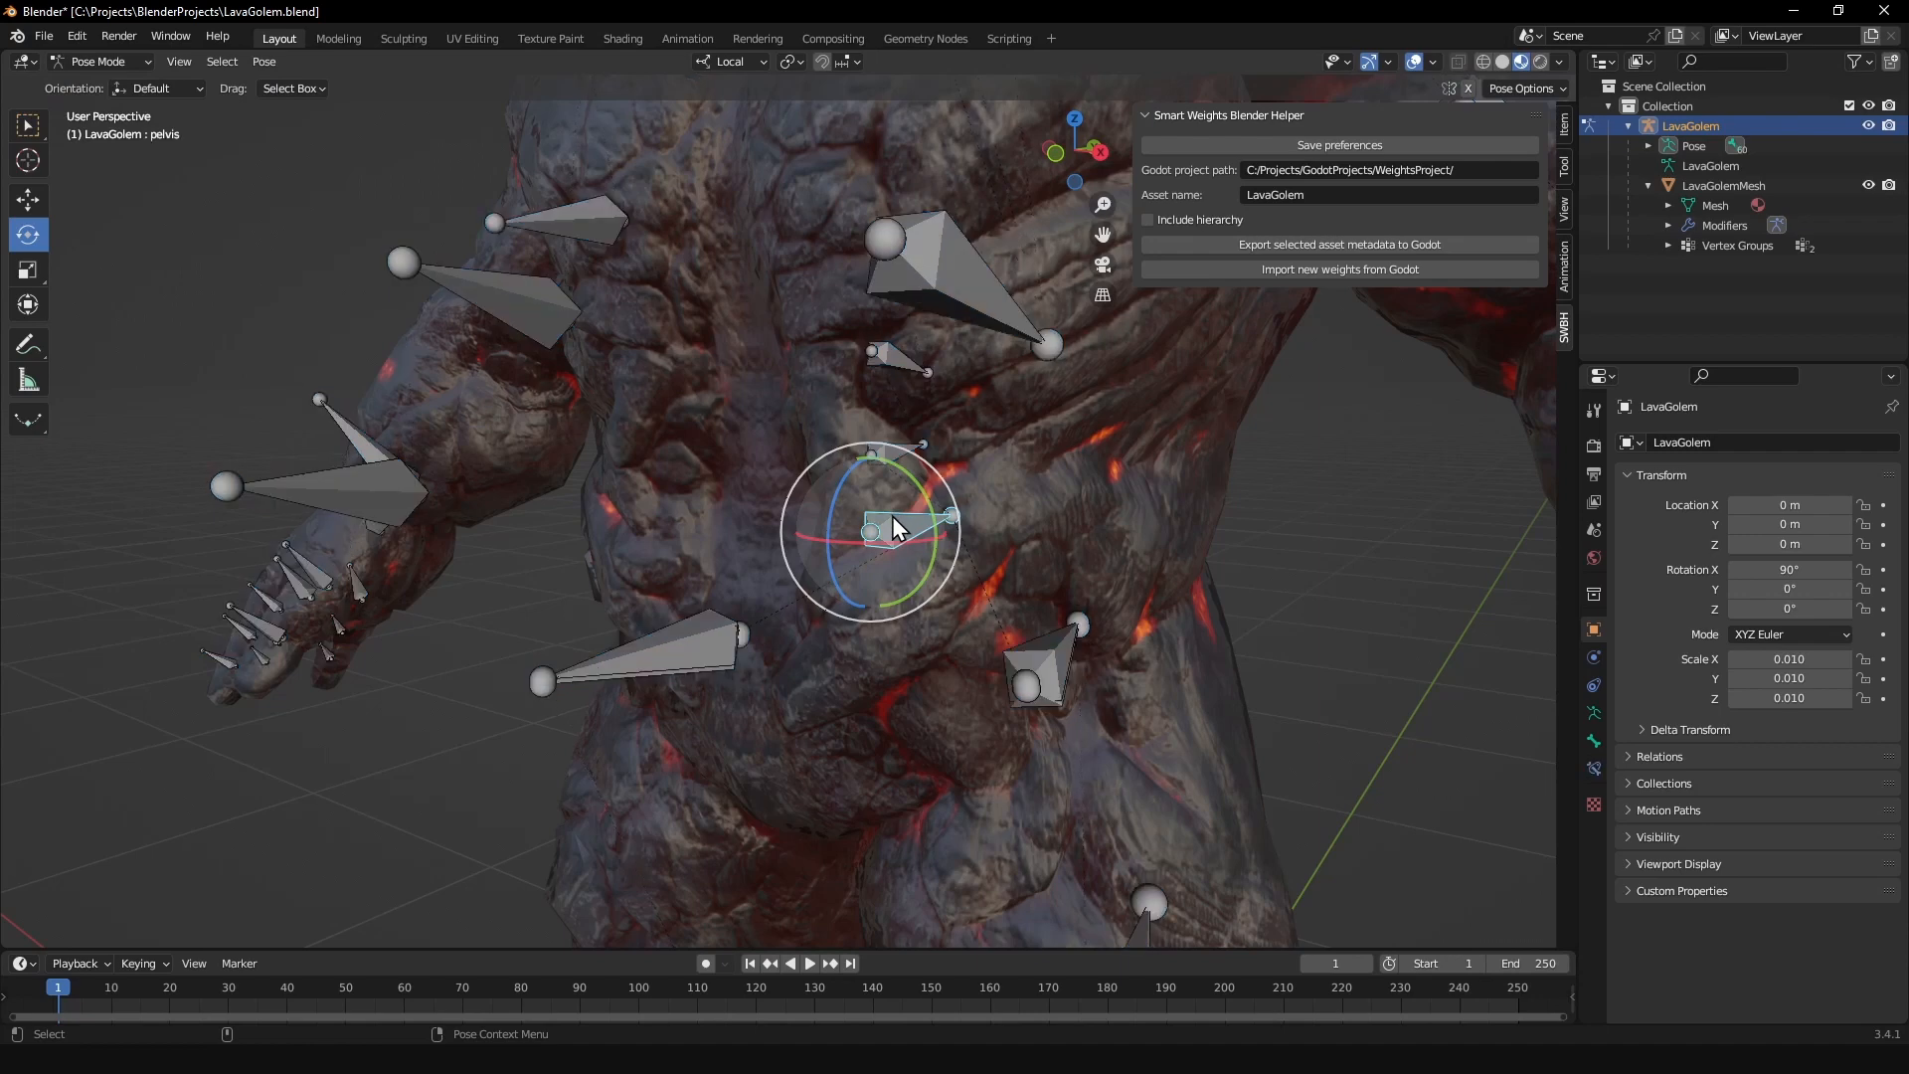
left_click(835, 485)
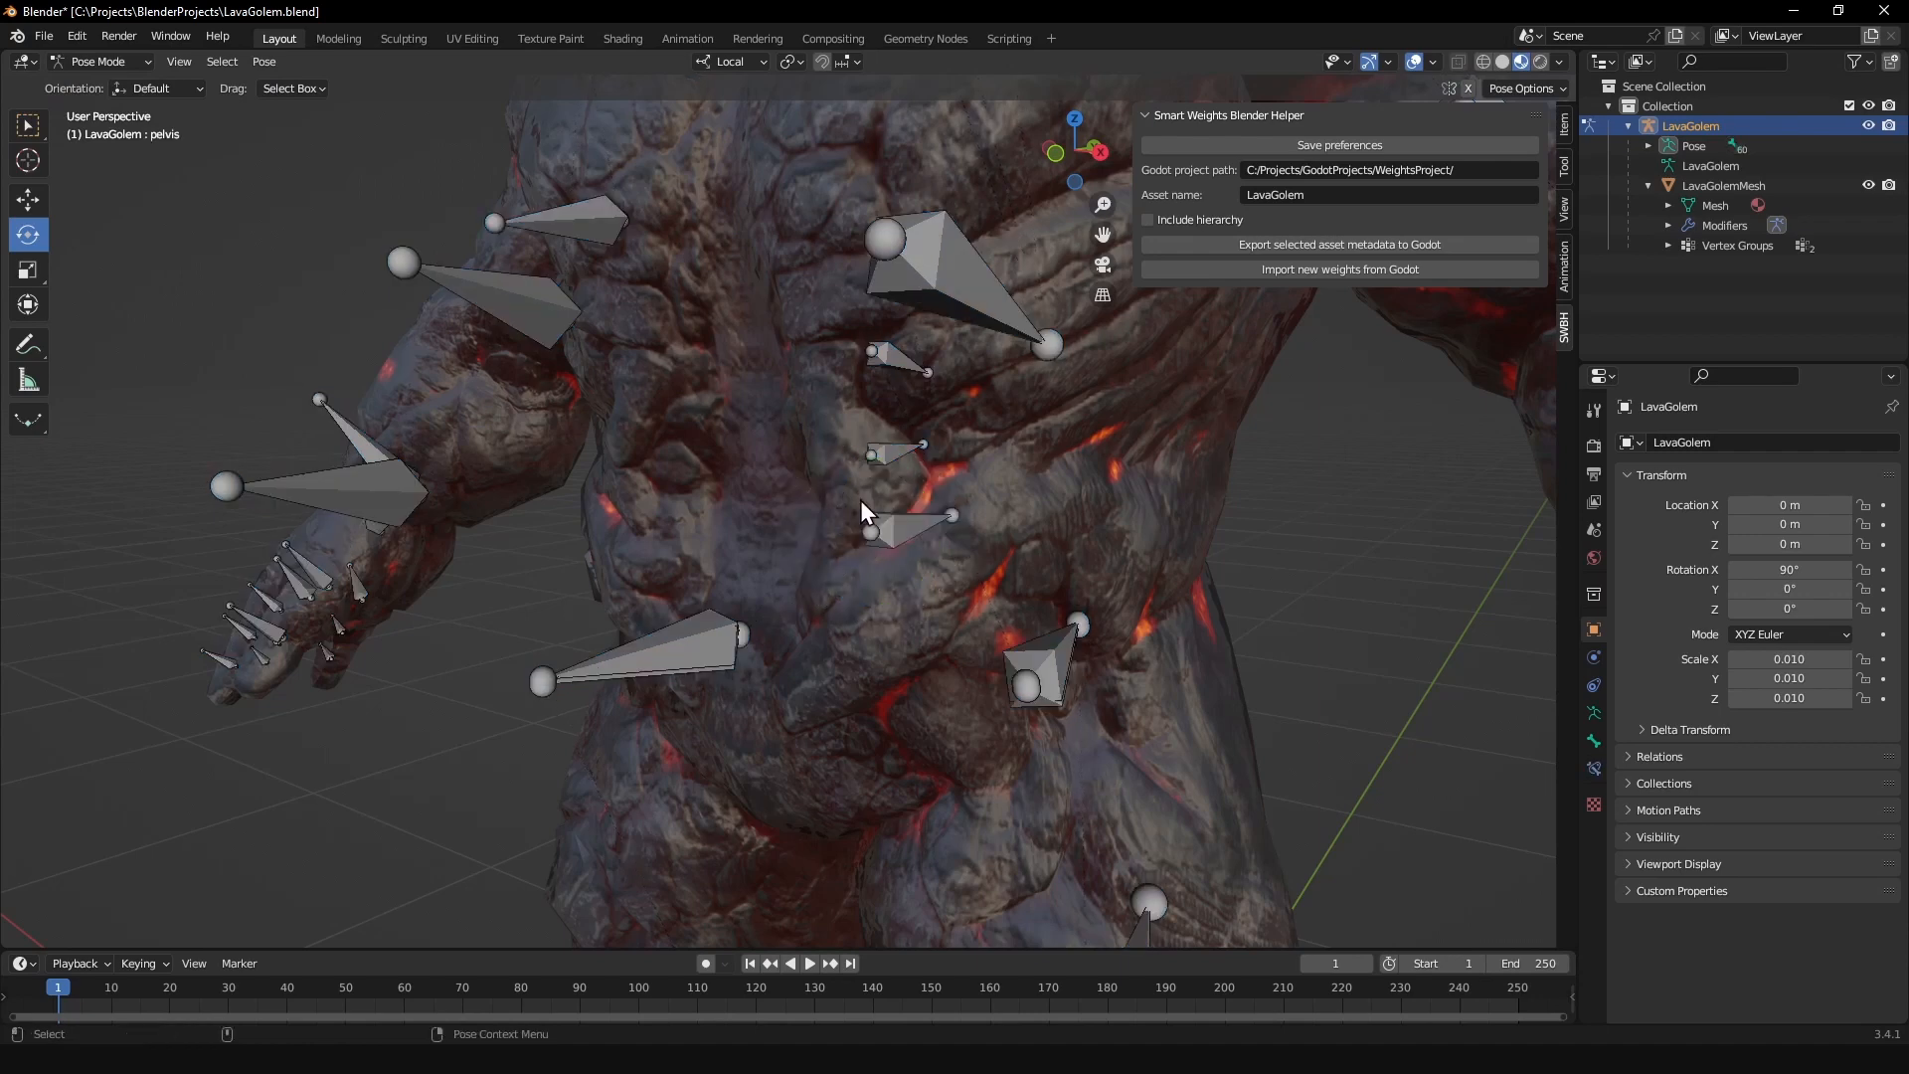
left_click(867, 500)
left_click_drag(838, 485, 810, 464)
right_click(811, 465)
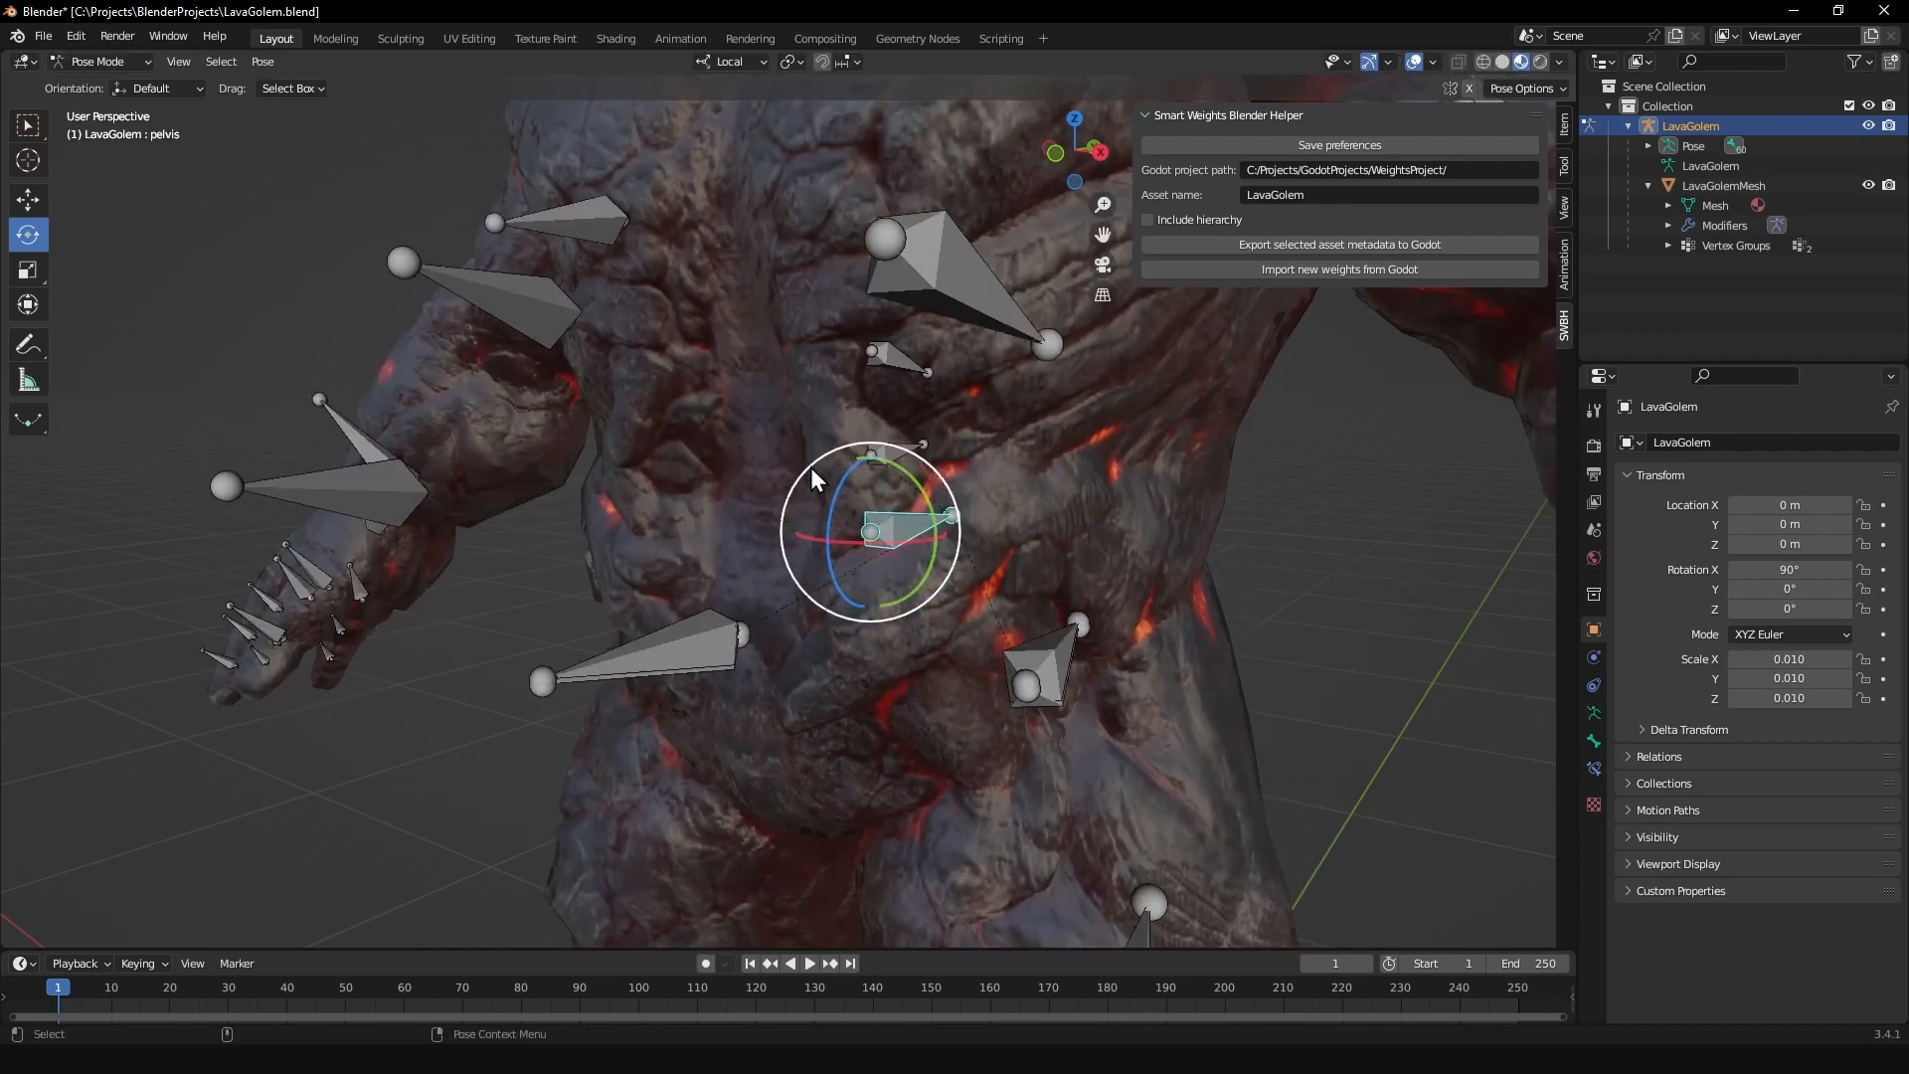
Step: Test the torso deformation by trial-rotating the spine_01 bone, and return the armature to Object Mode
left_click(892, 444)
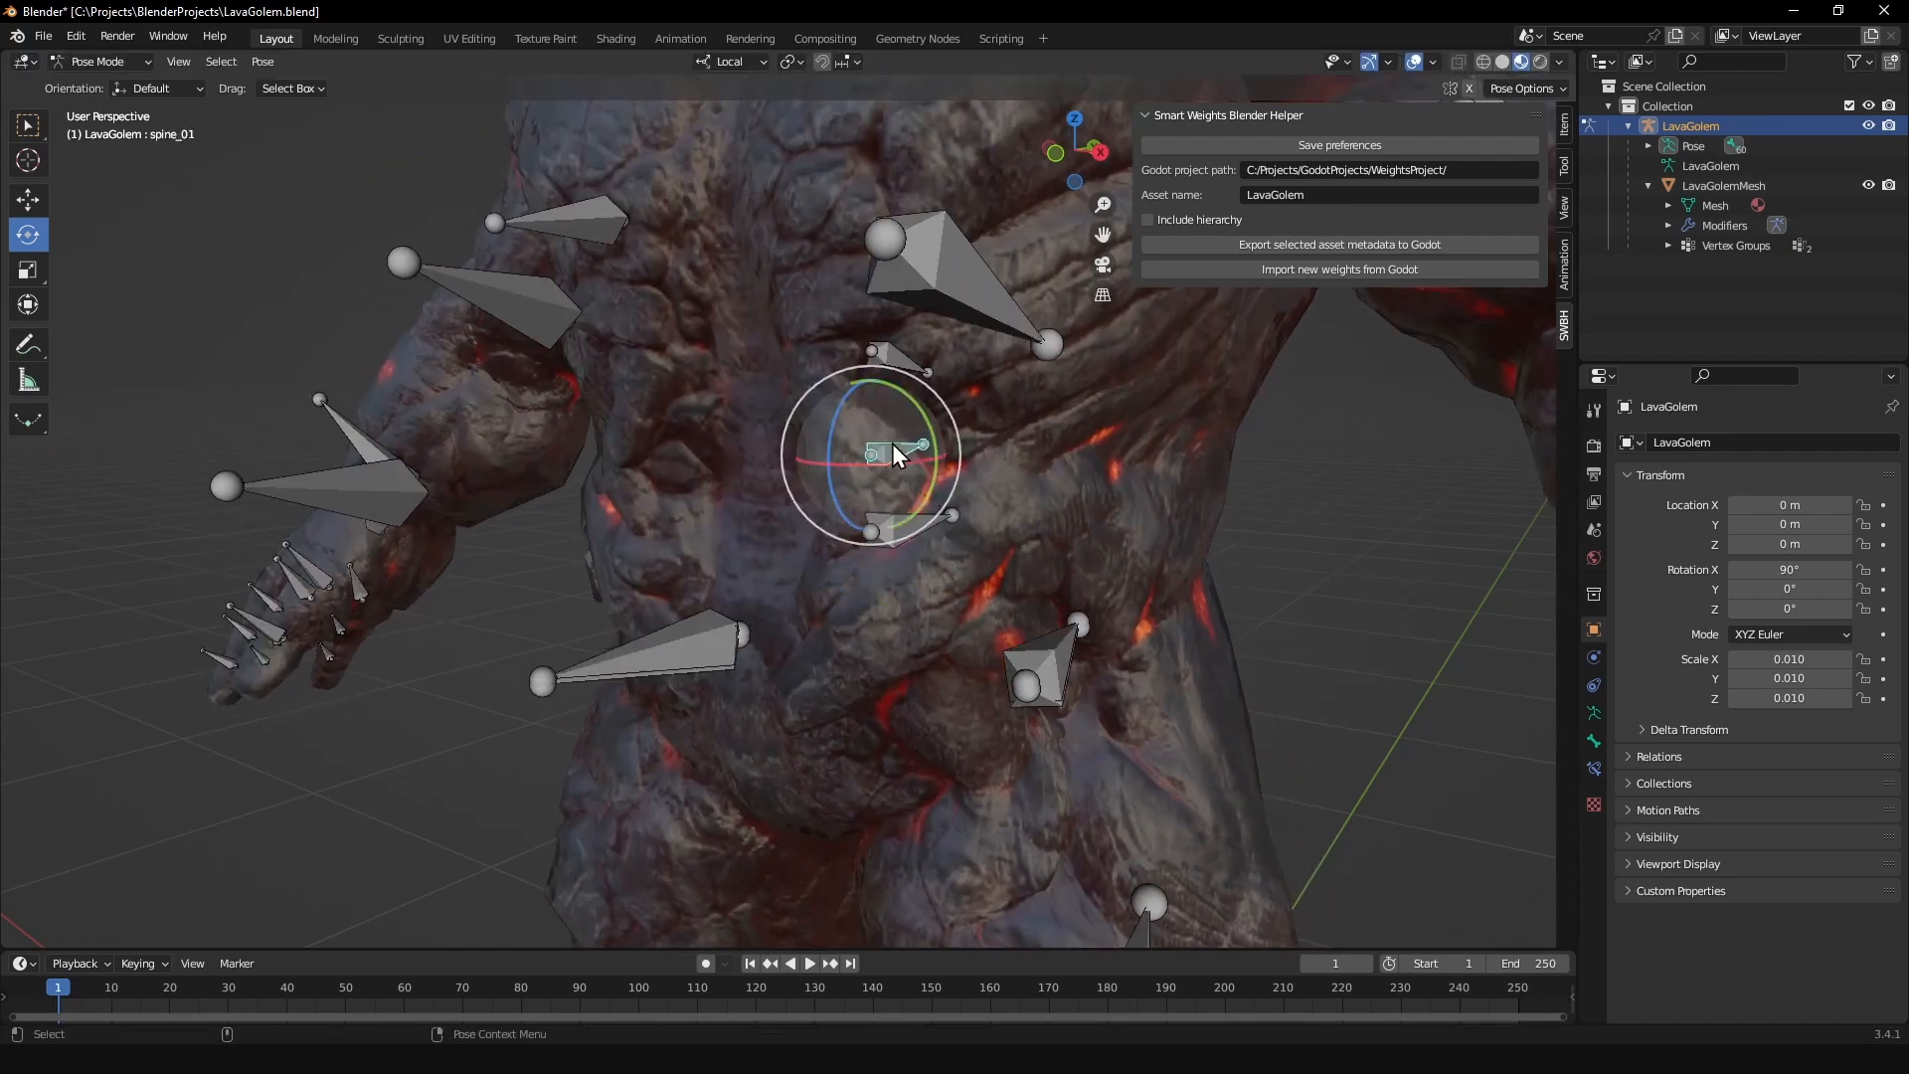
middle_click_drag(892, 444, 779, 452)
left_click_drag(784, 459, 975, 440)
middle_click_drag(974, 440, 825, 450)
left_click_drag(820, 445, 798, 414)
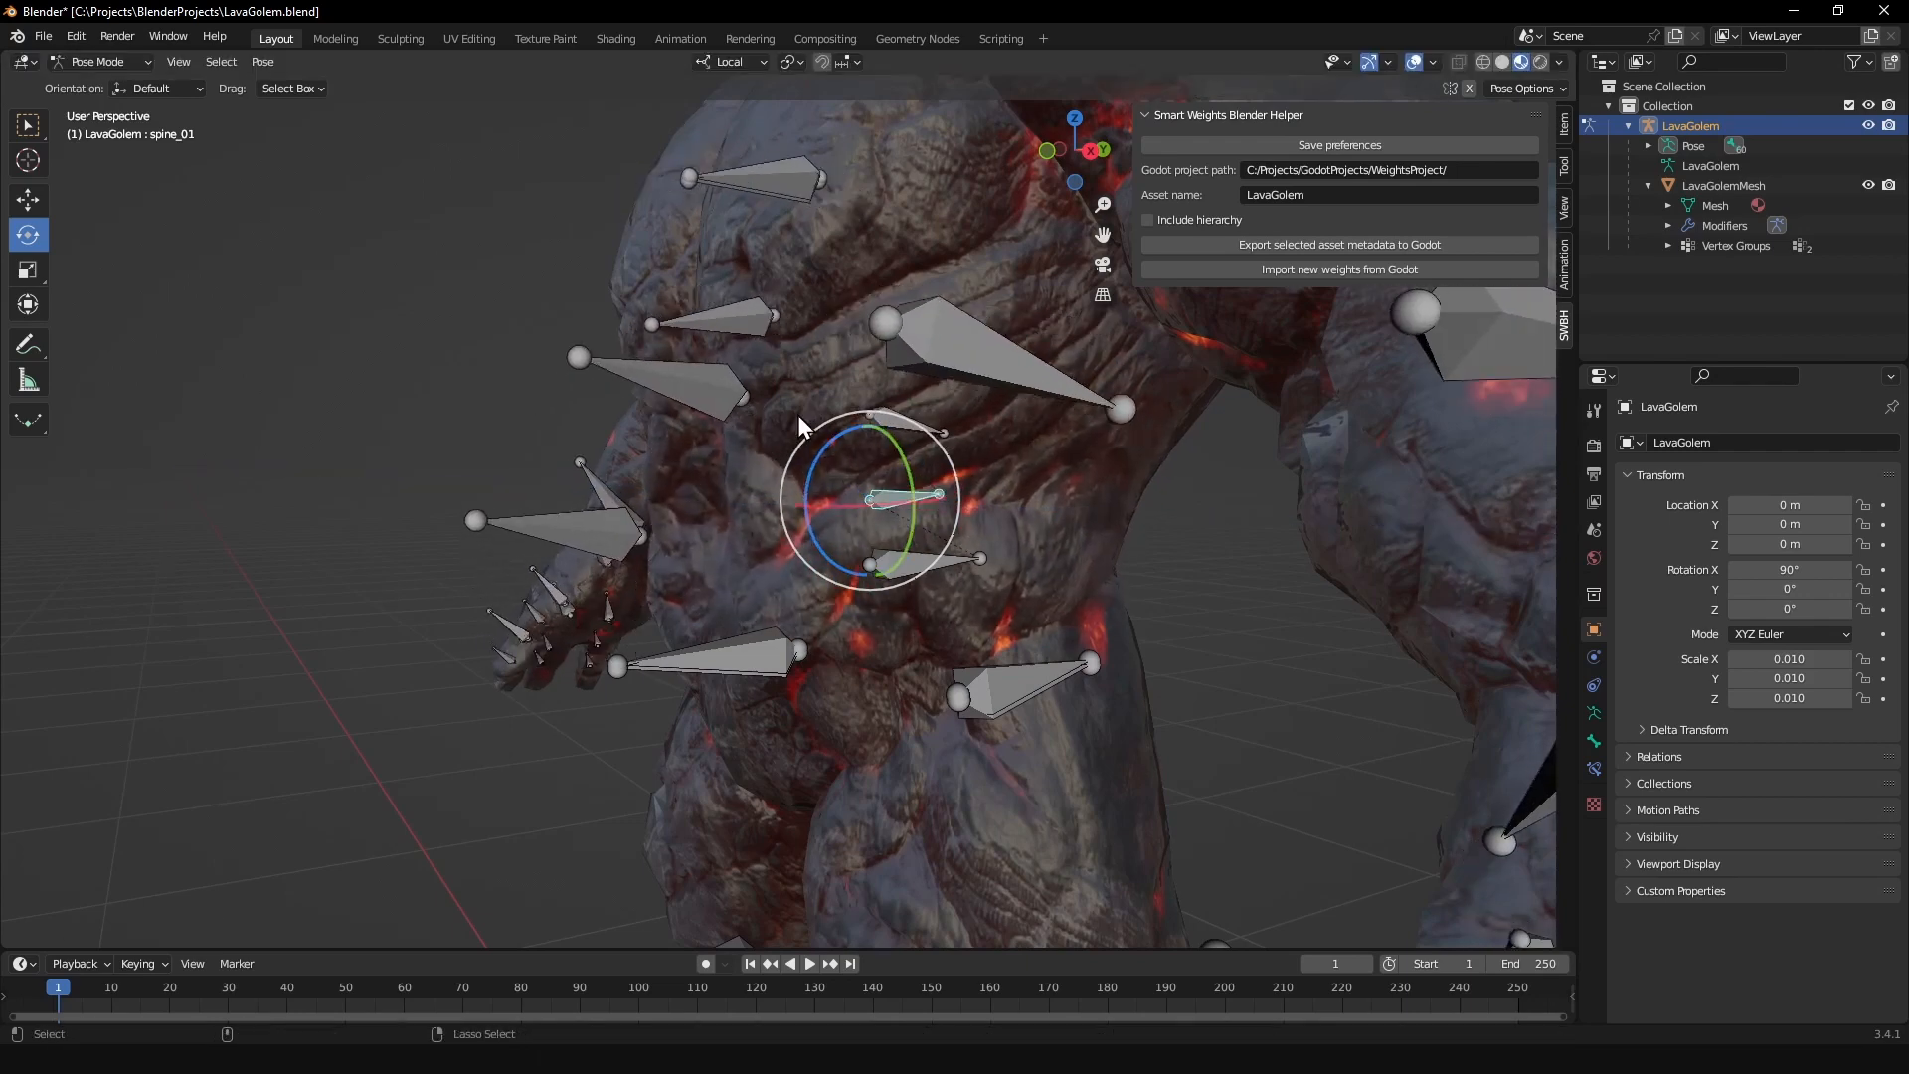
middle_click_drag(797, 415, 935, 471)
key("Tab")
left_click(850, 492)
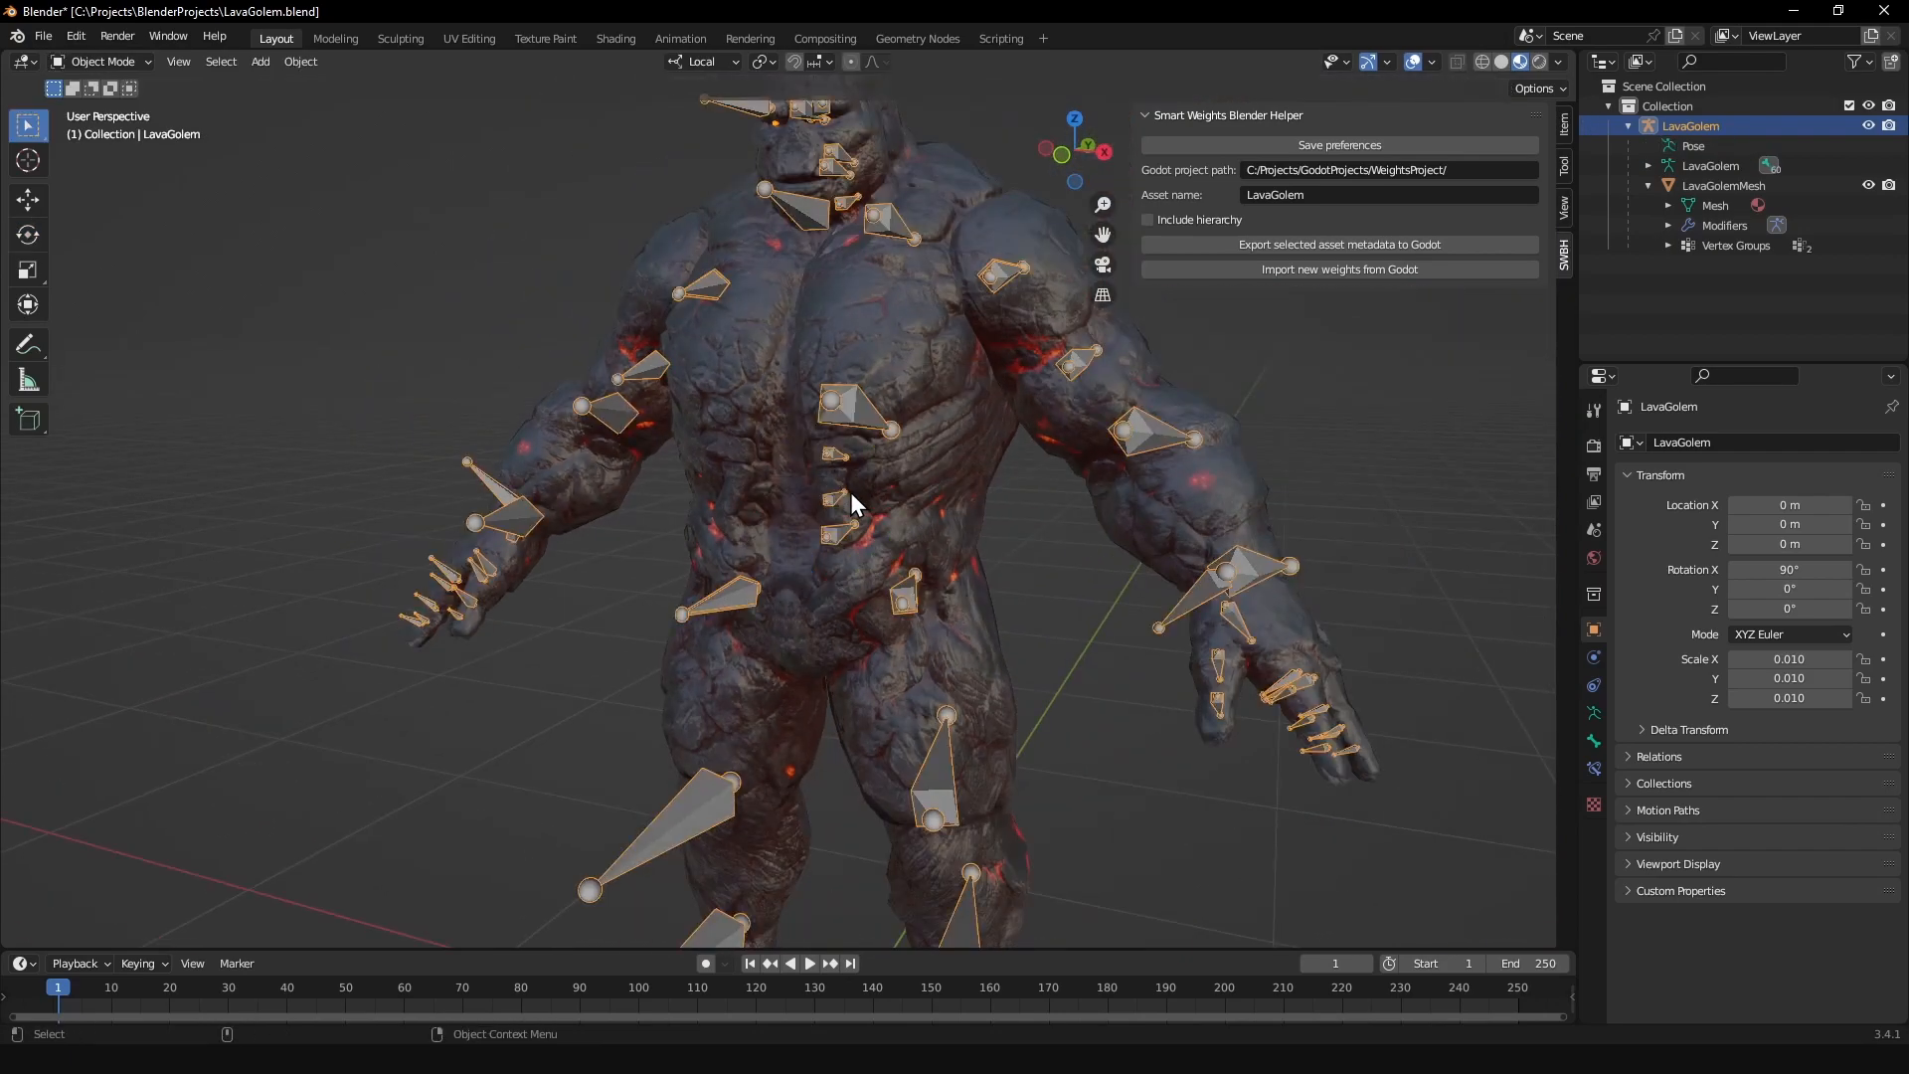
scroll(850, 493, "down", 1)
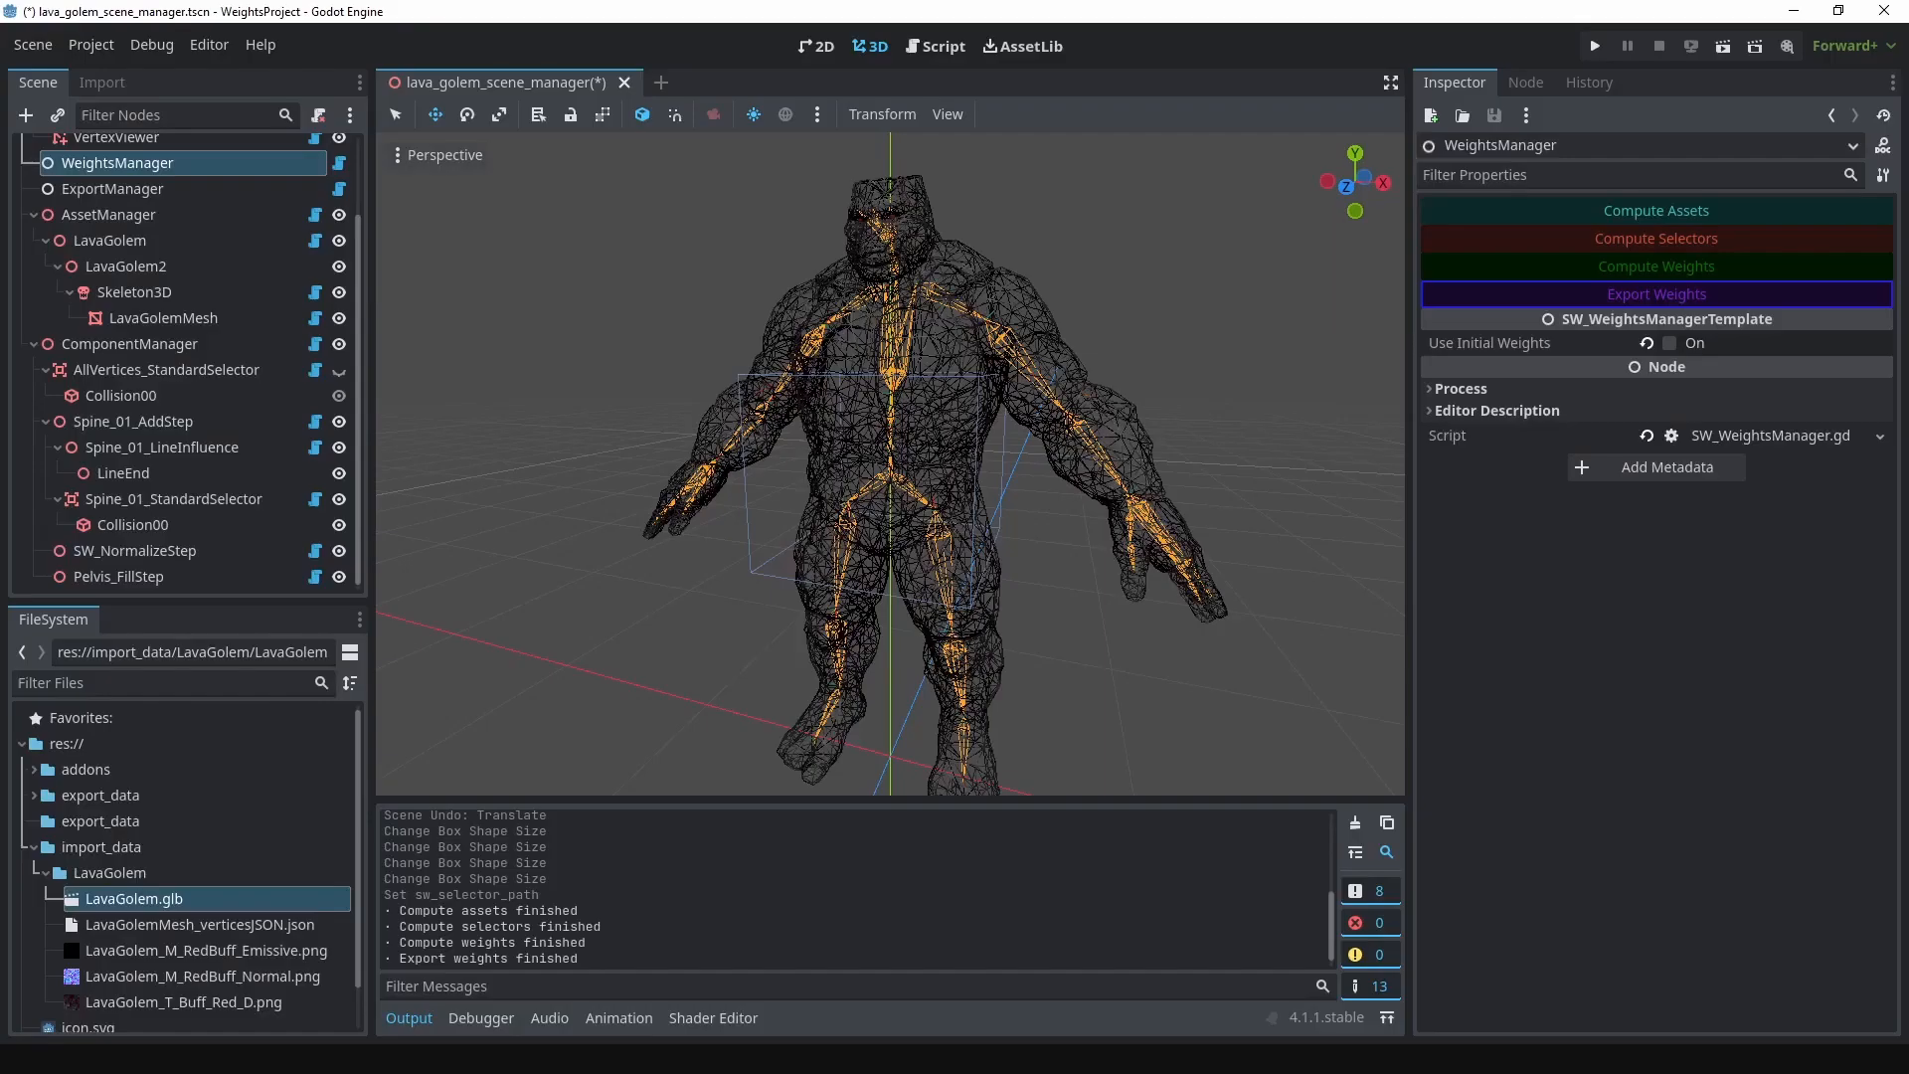
Step: Switch to Godot and move Spine_01_LineInfluence up along the spine, slightly above the pelvis joint
left_click(176, 419)
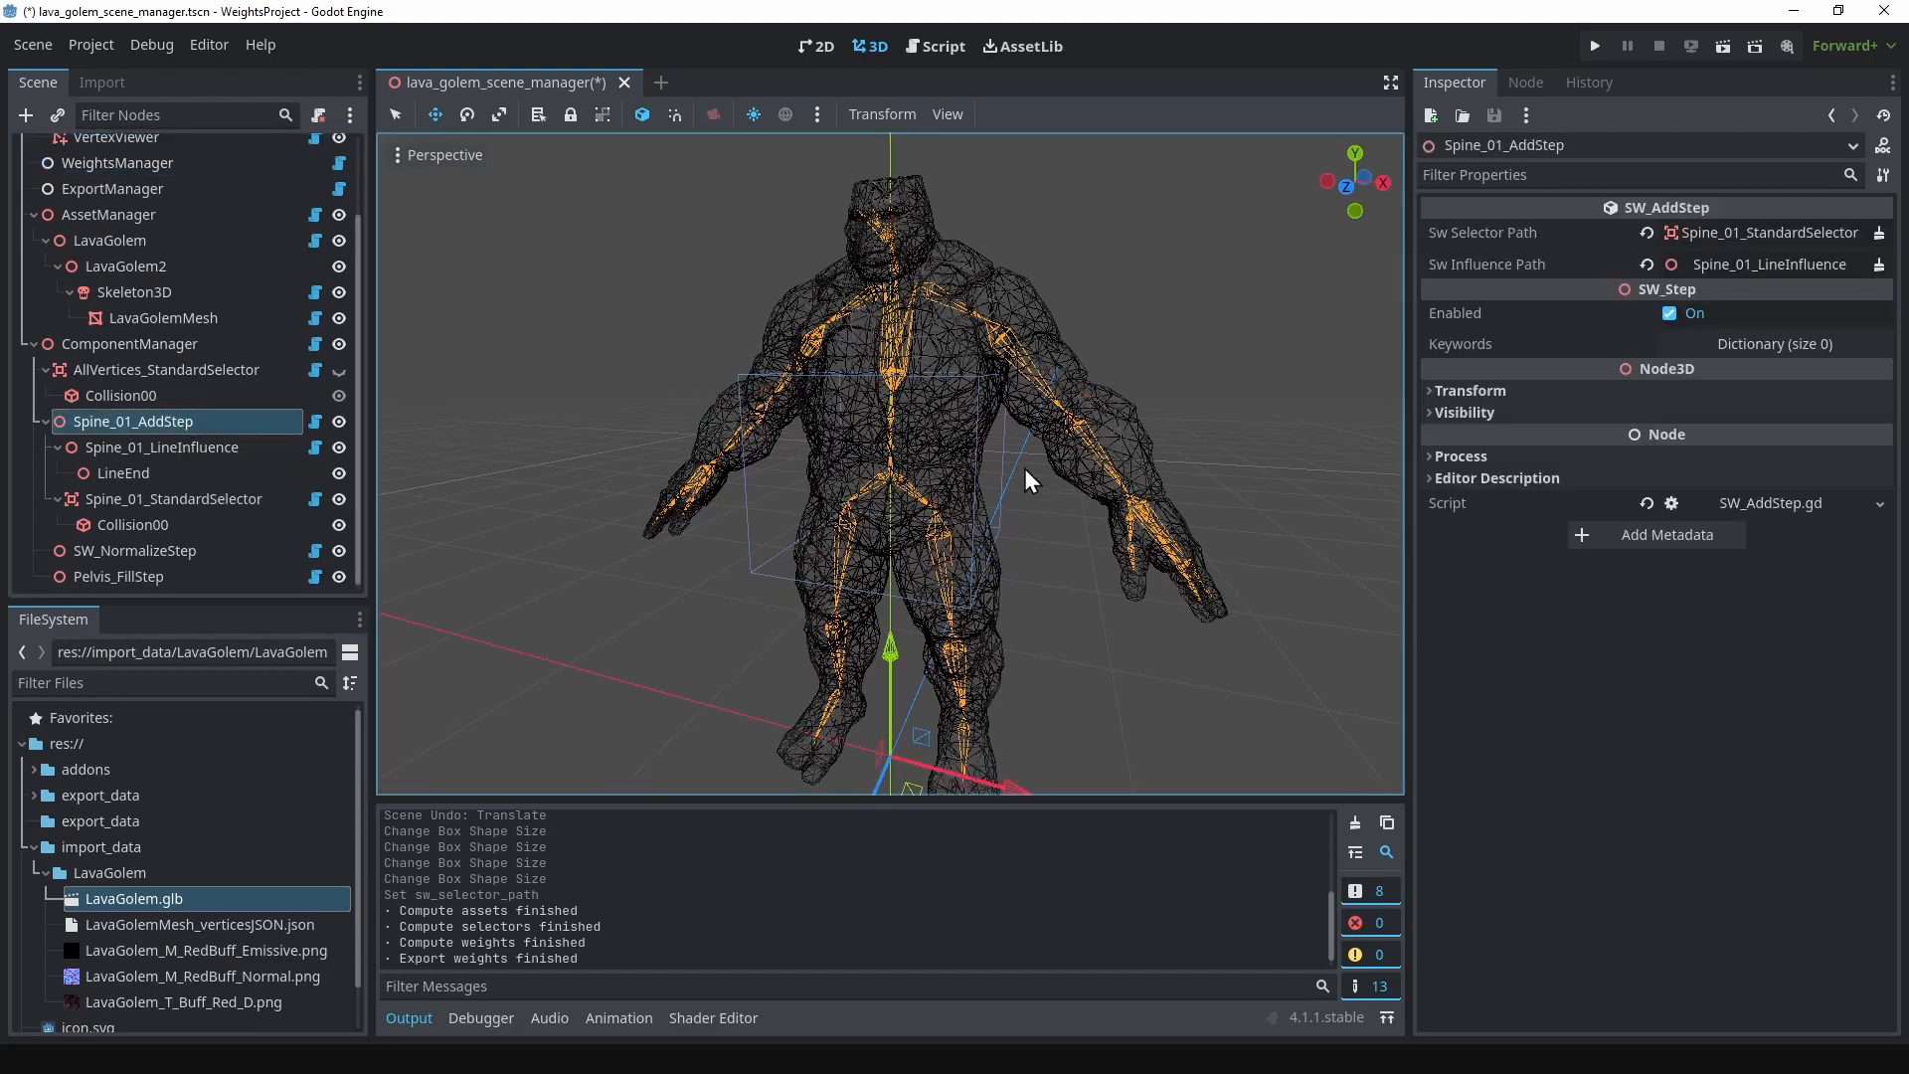
left_click(57, 495)
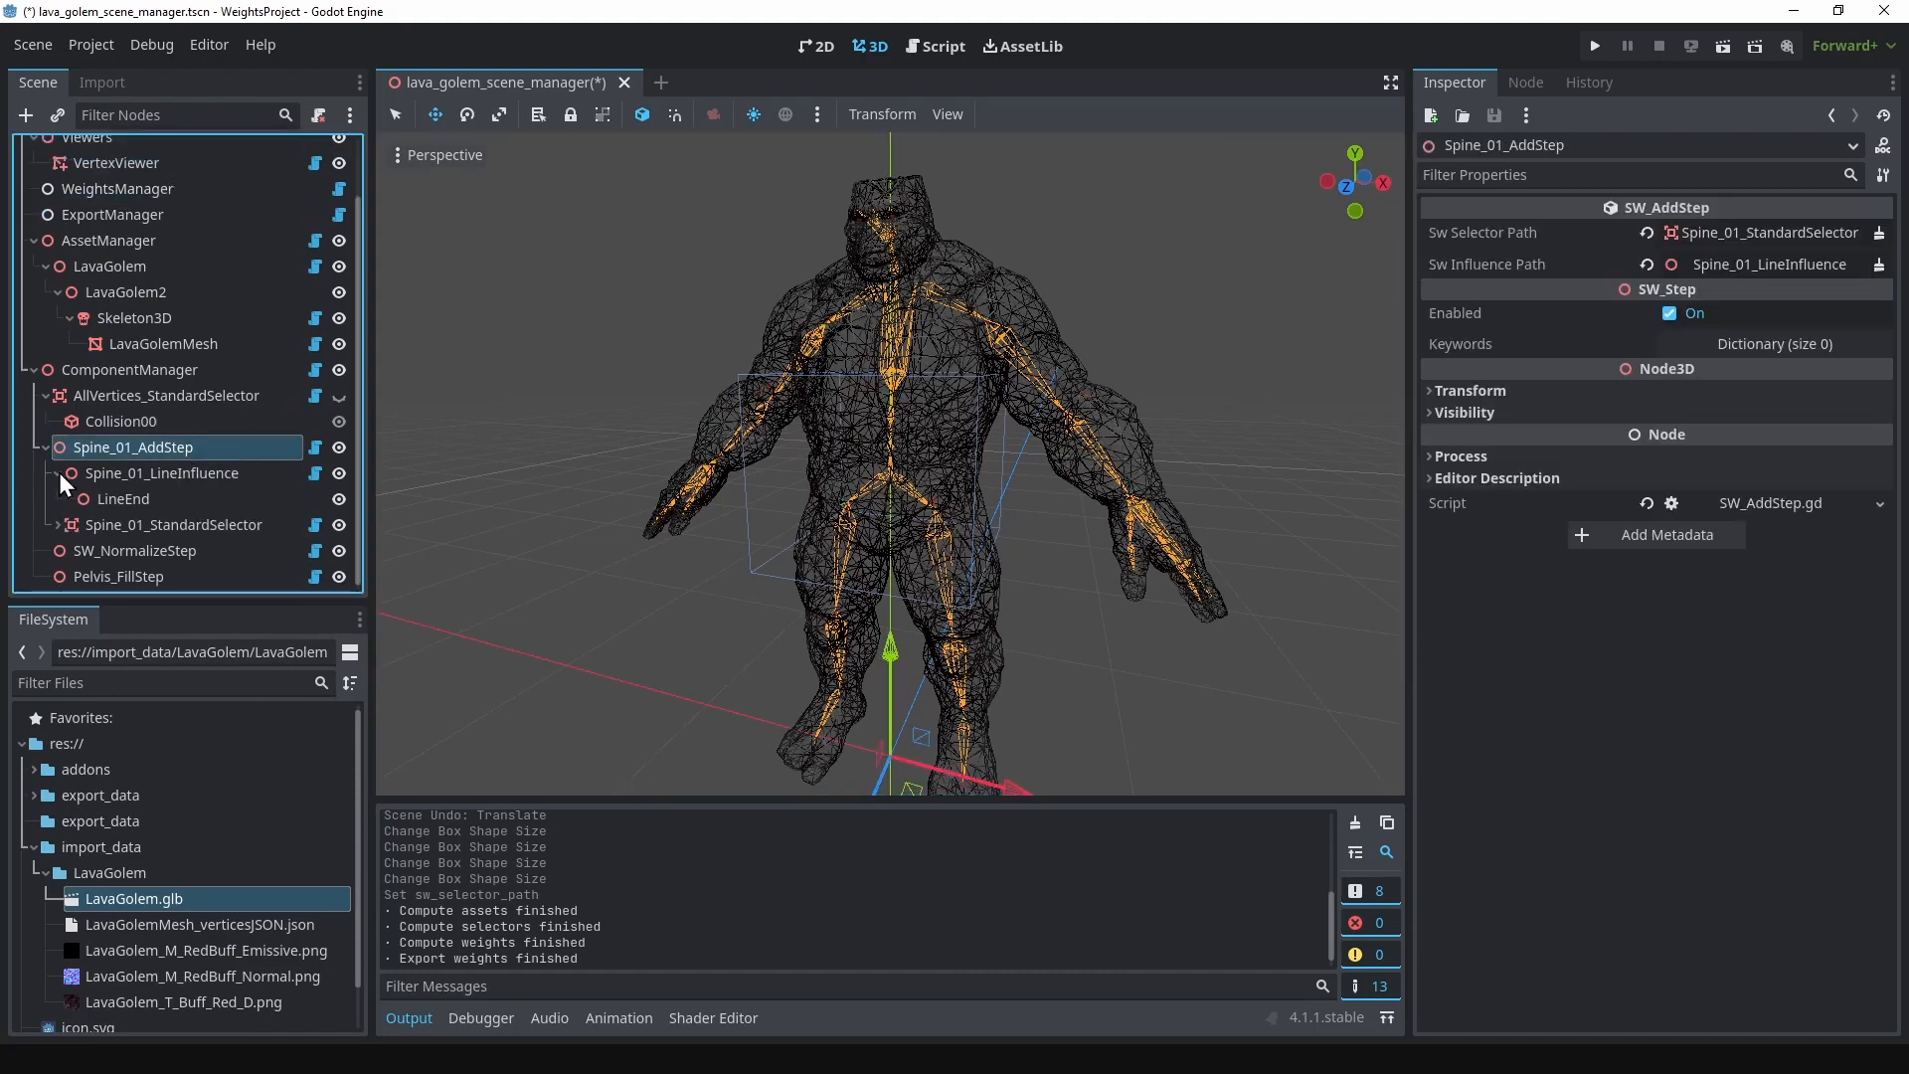
left_click(57, 474)
left_click(116, 496)
scroll(1010, 404, "up", 8)
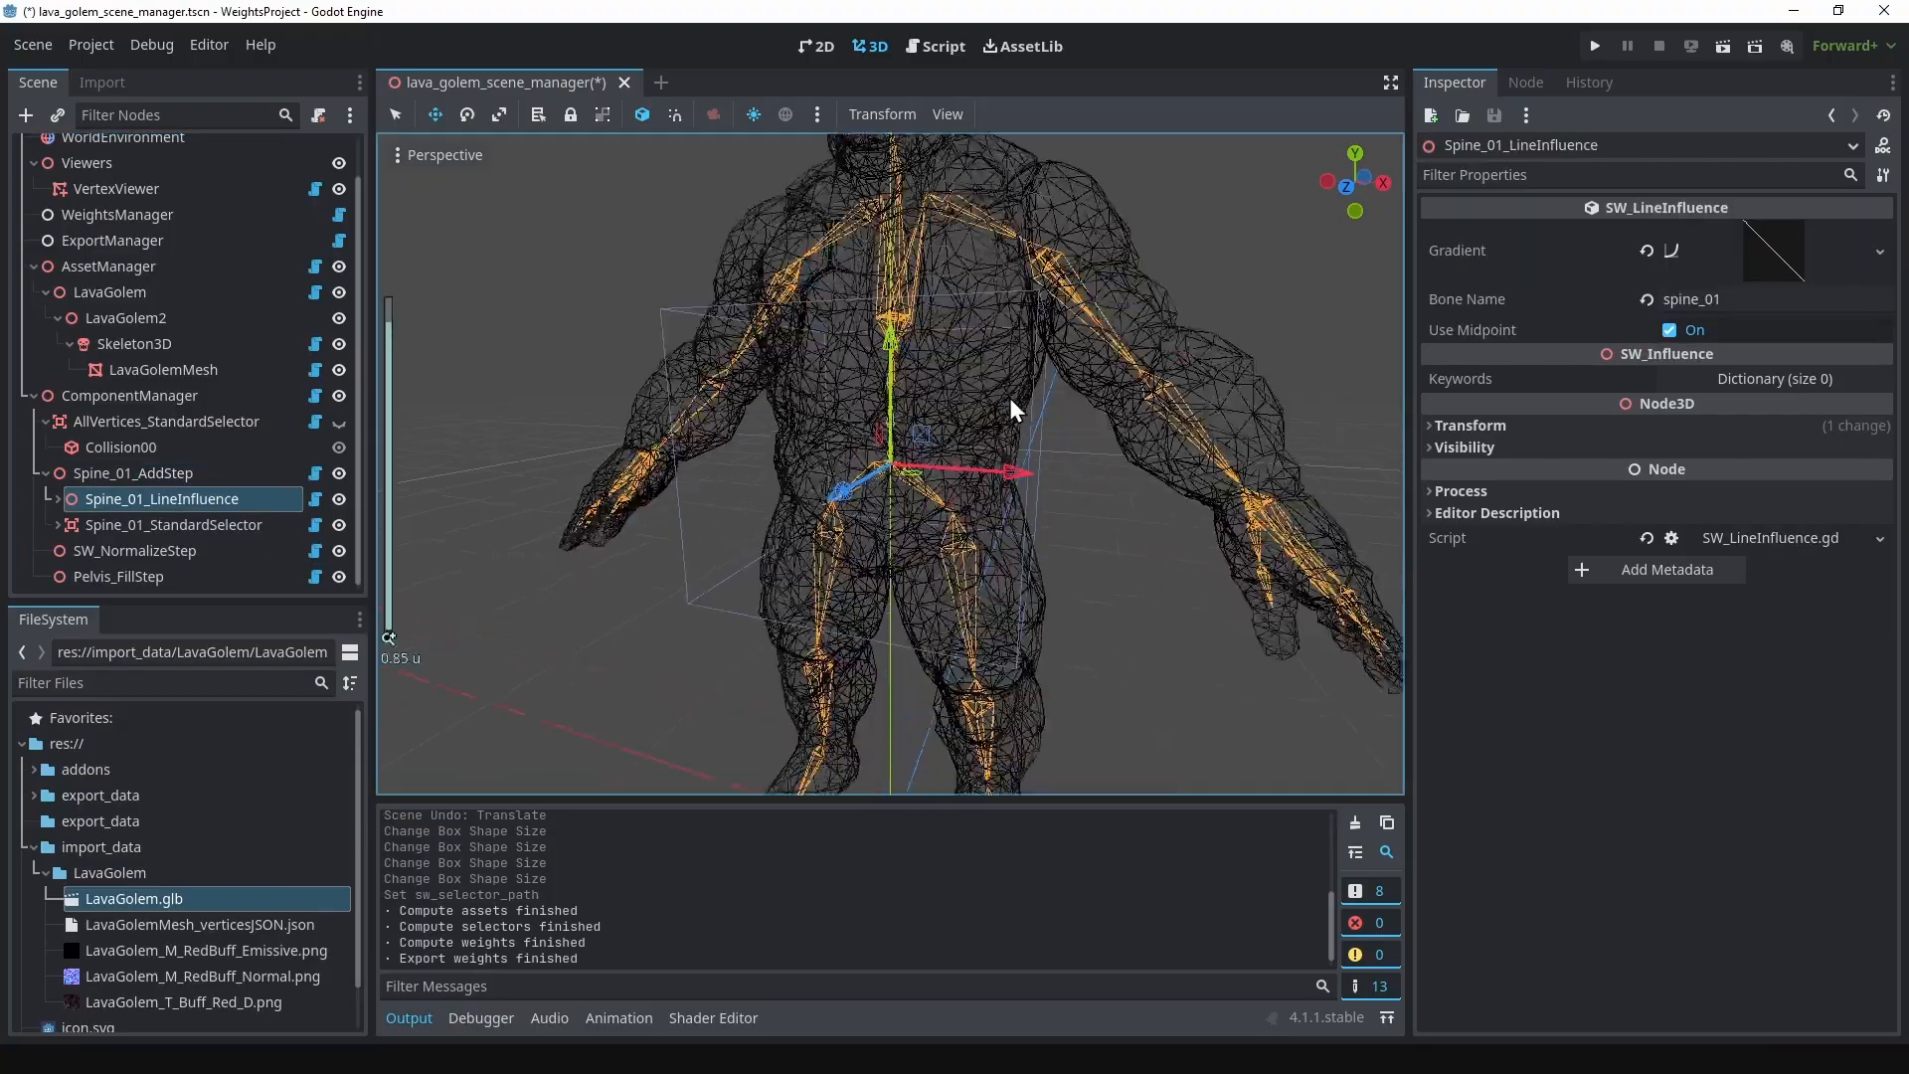
scroll(922, 314, "down", 4)
middle_click_drag(922, 314, 984, 340)
middle_click_drag(985, 341, 1030, 401, "shift")
left_click_drag(921, 396, 923, 329)
Step: Move the LineEnd node of Spine_01_LineInfluence up and align it with the spine bones
left_click(58, 500)
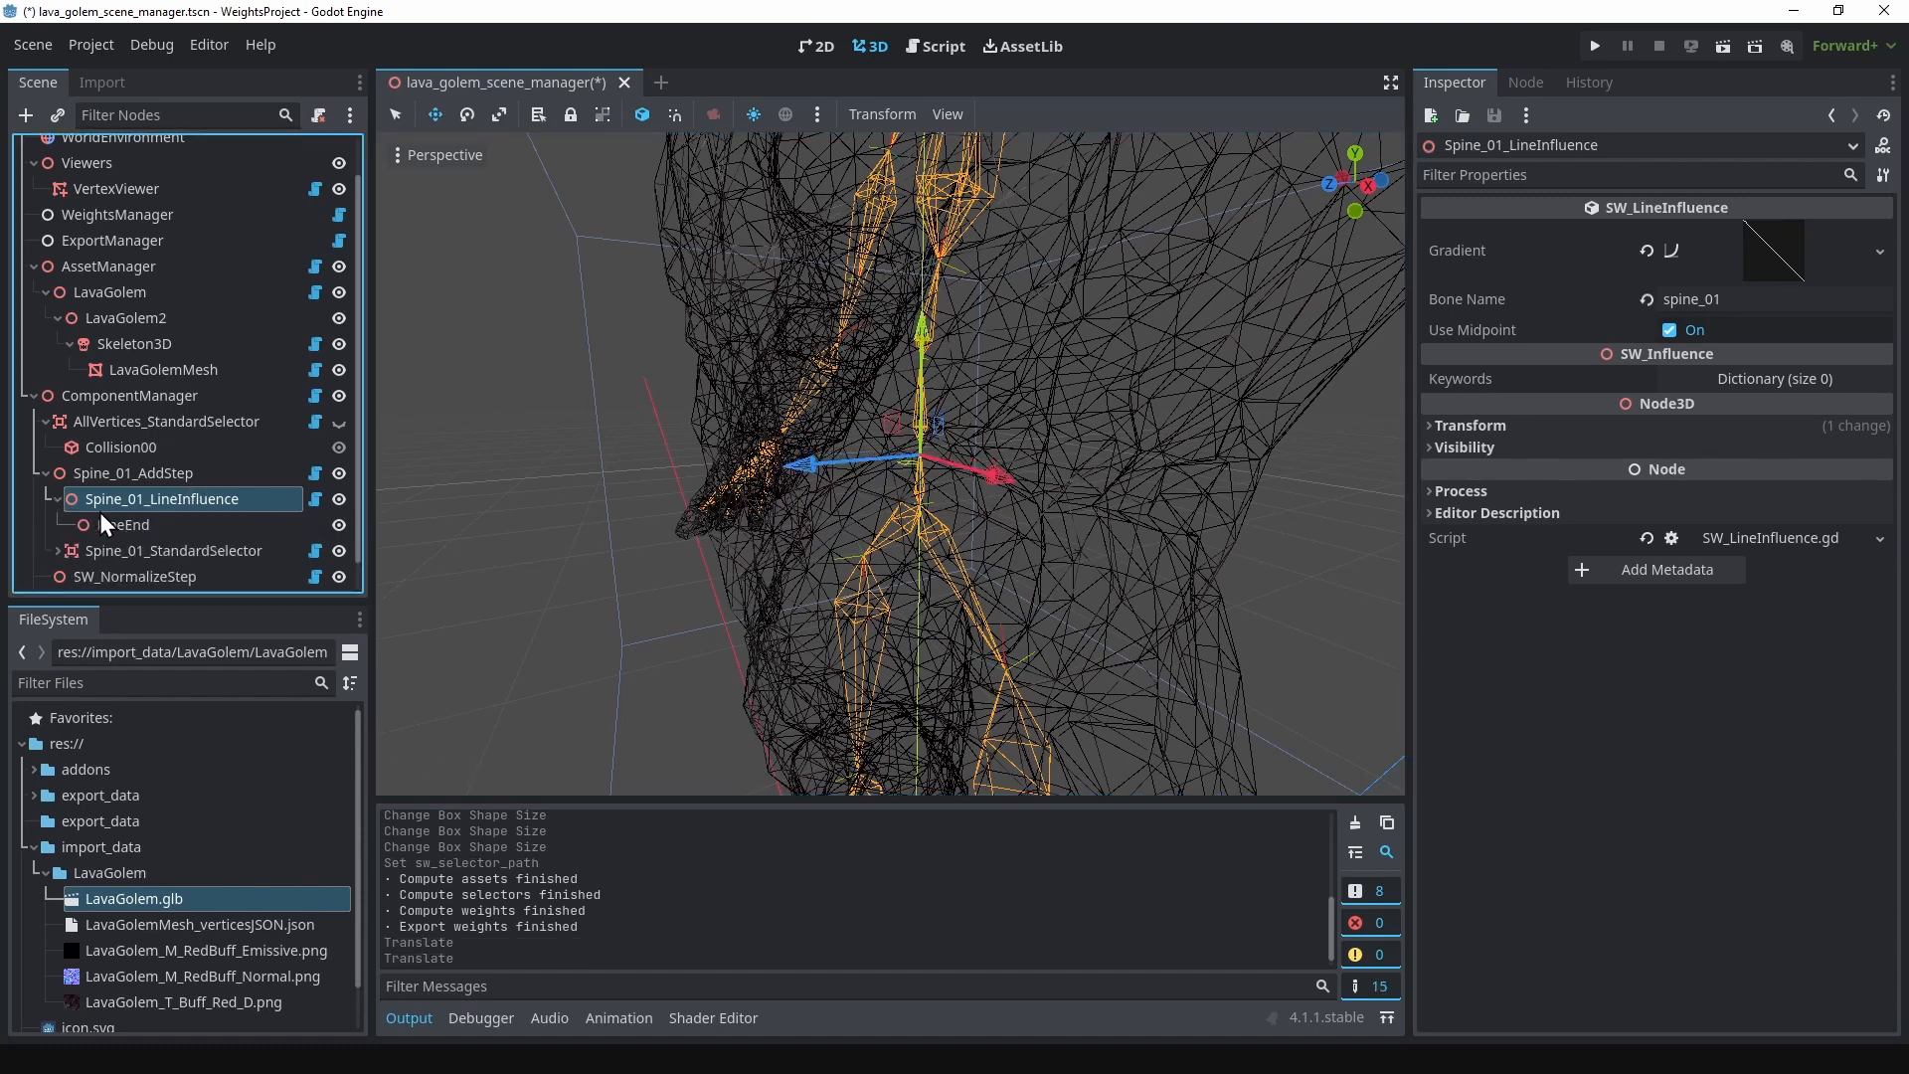
left_click(103, 523)
middle_click_drag(1036, 384, 1039, 471, "shift")
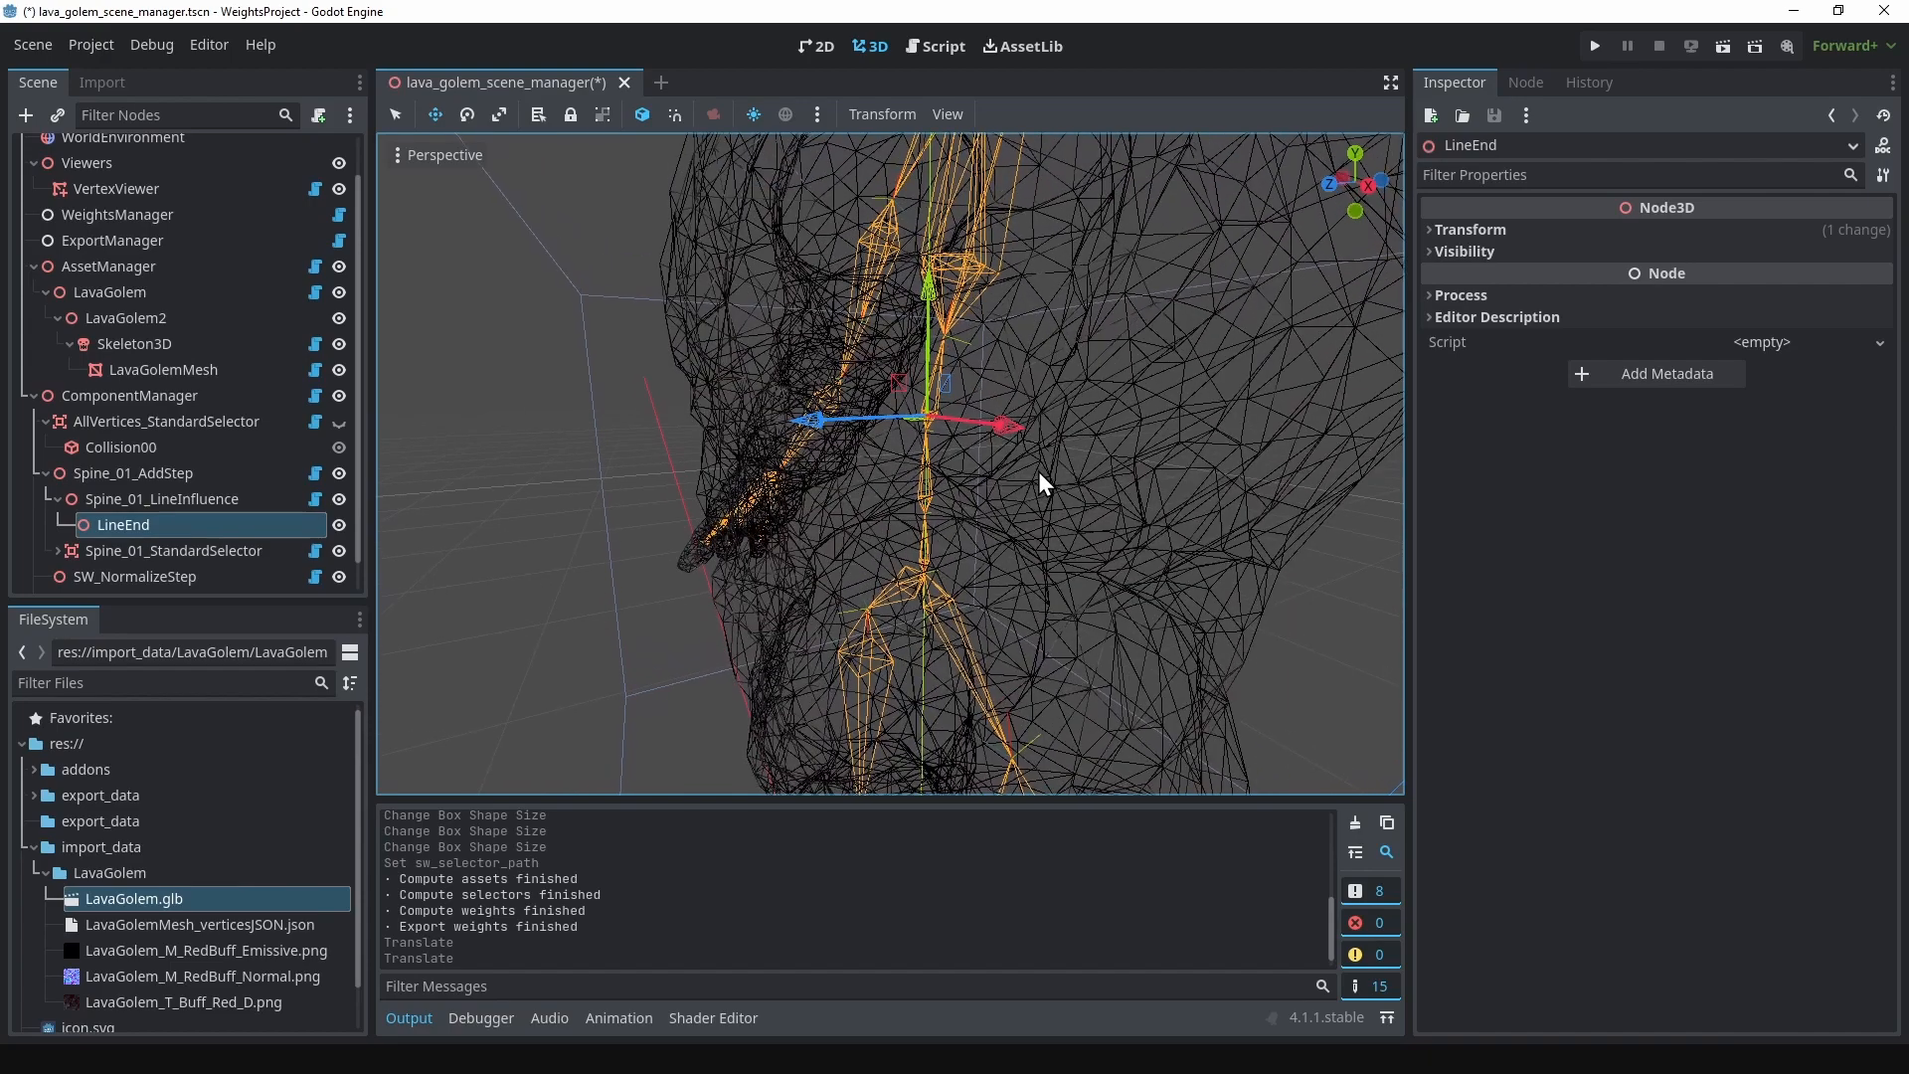
left_click_drag(903, 388, 909, 368)
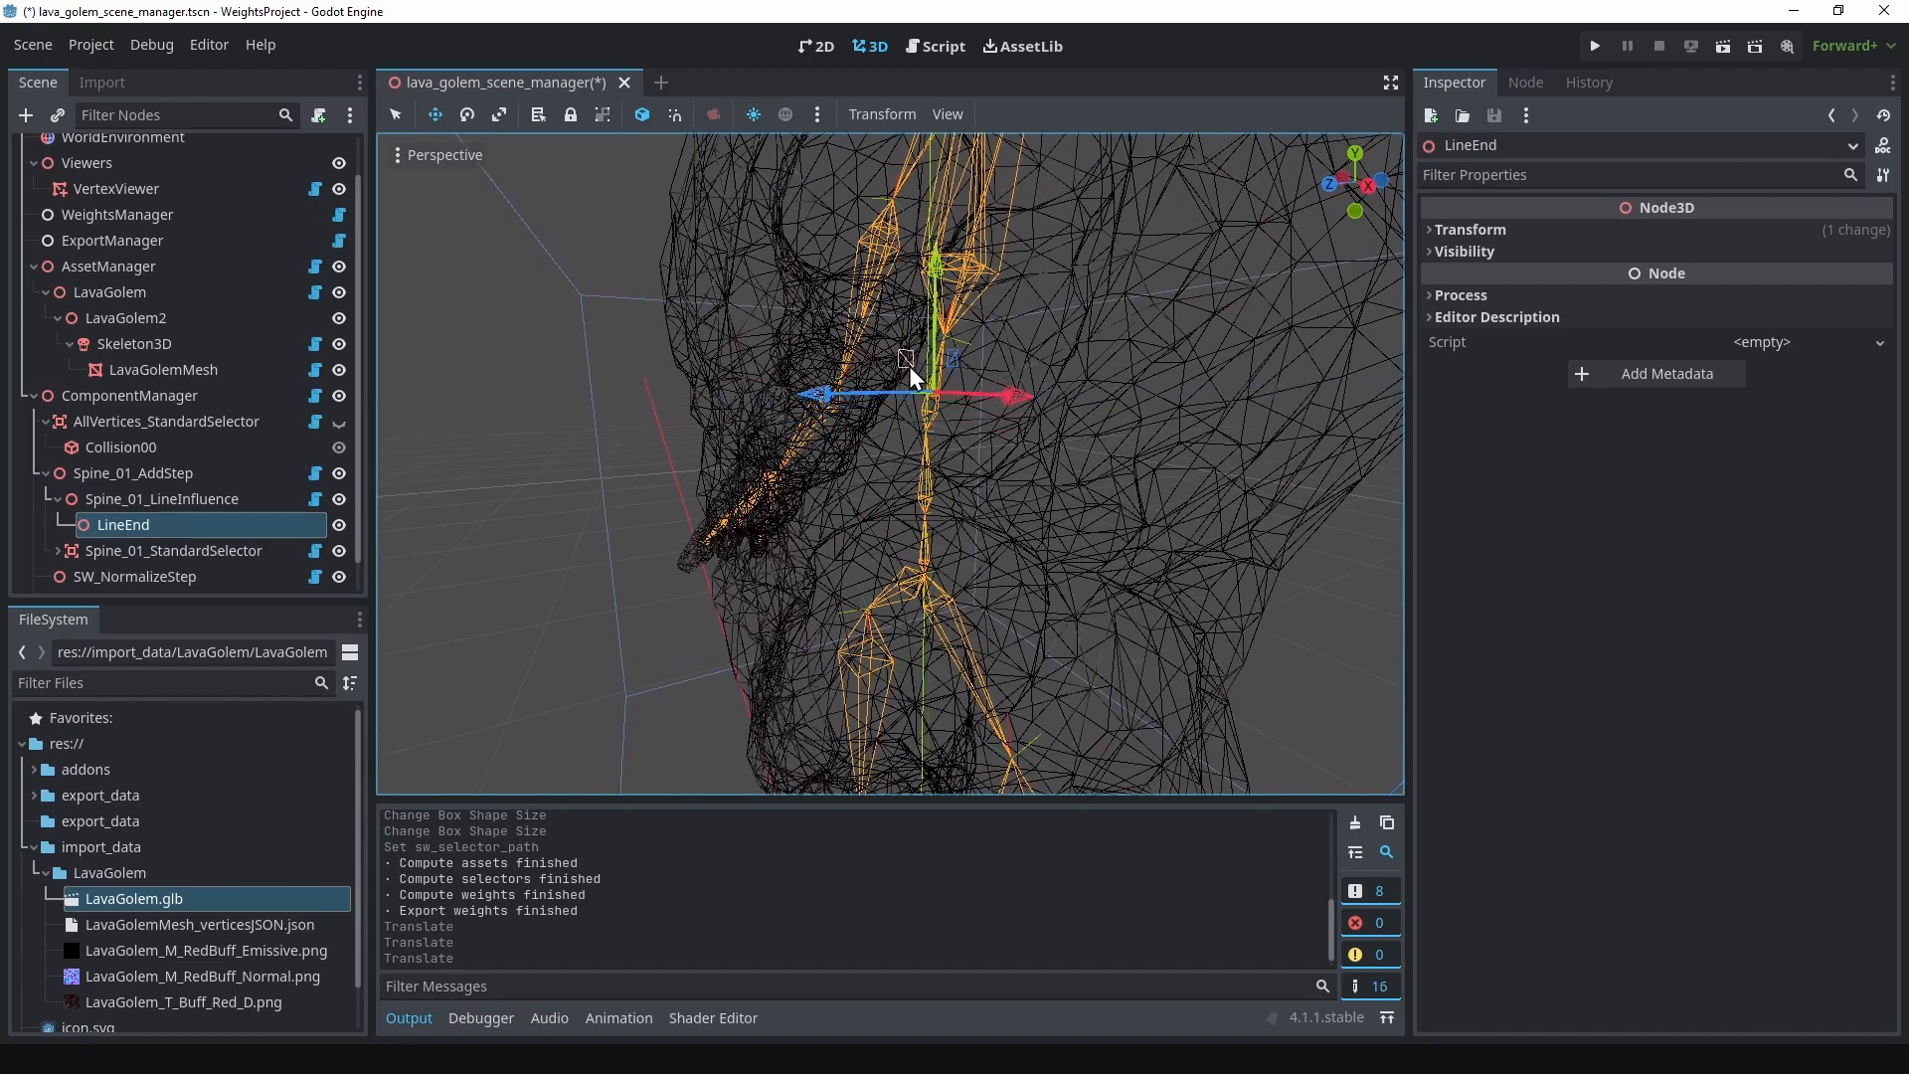
middle_click_drag(908, 366, 921, 505)
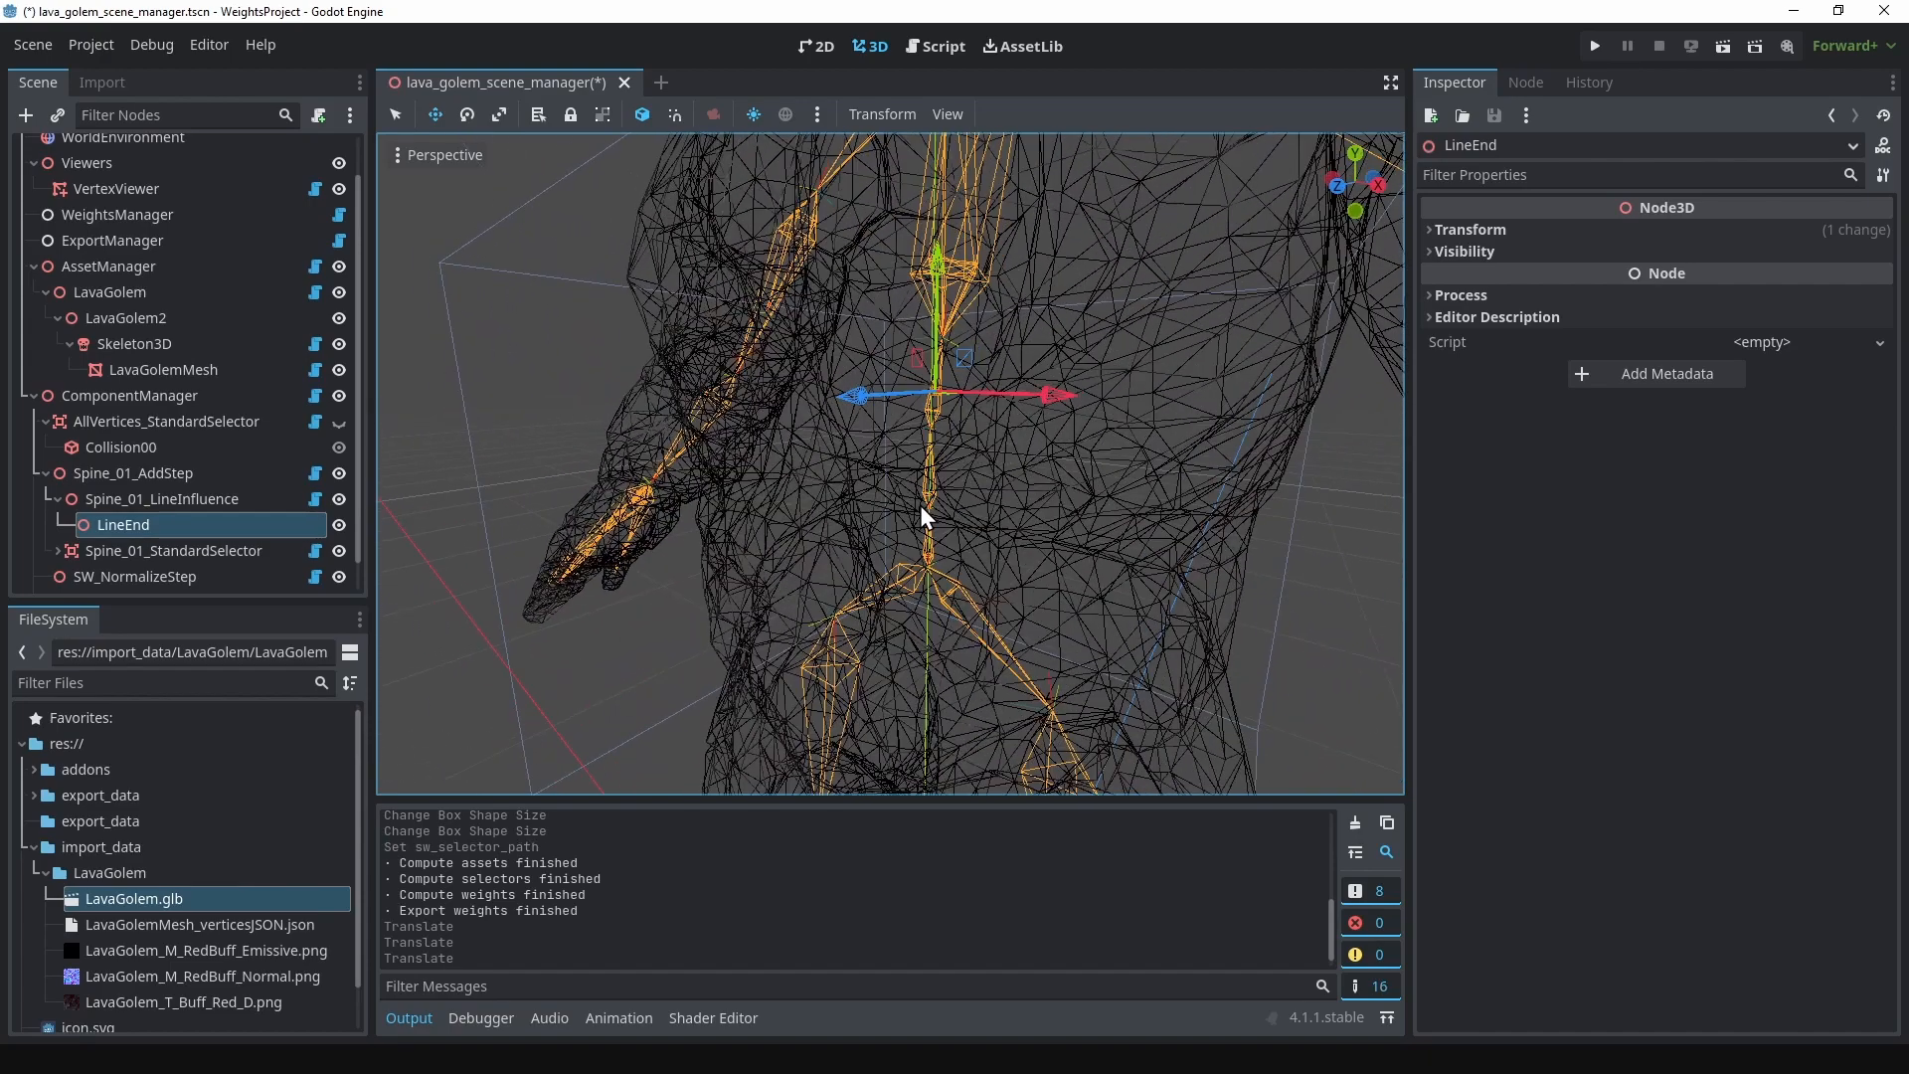
Step: Duplicate Spine_01_AddStep and rename the copy Spine_02_AddStep
left_click(123, 471)
left_click(45, 473)
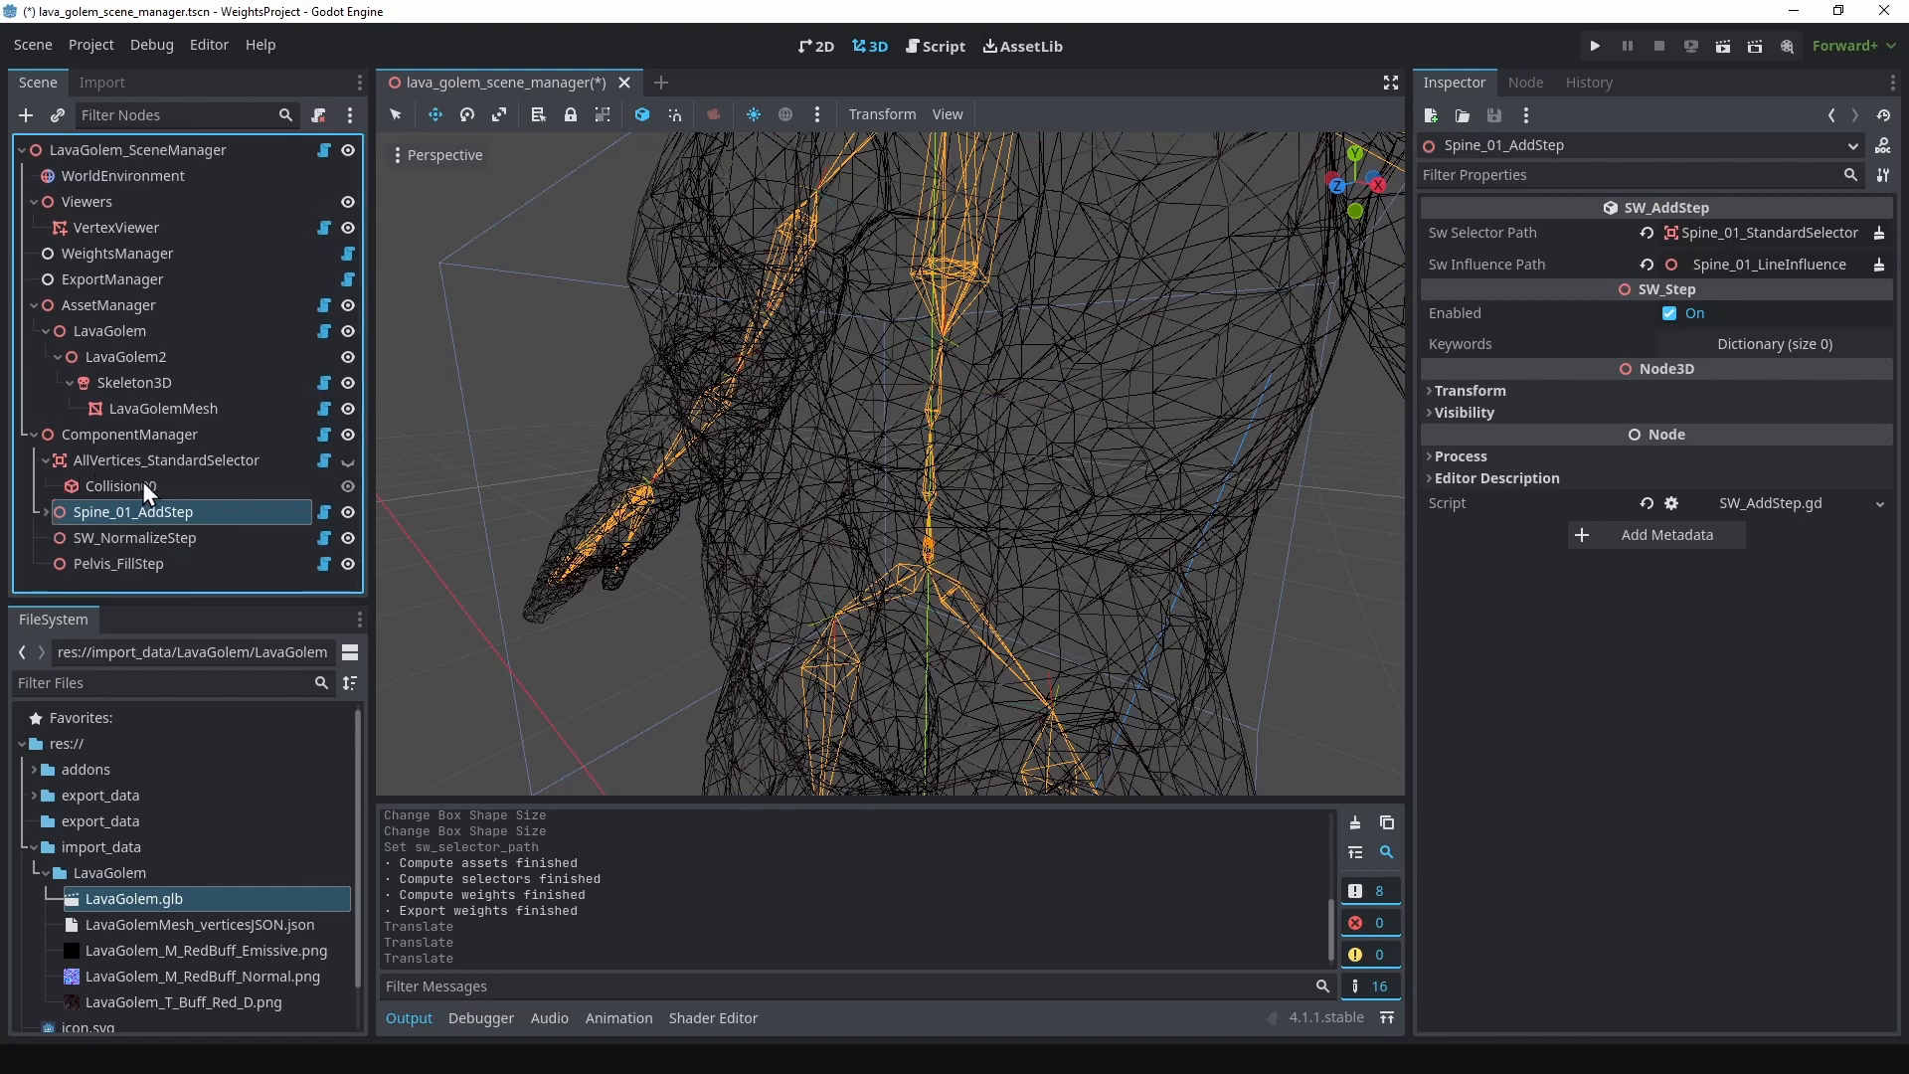
left_click(141, 483)
left_click(141, 507)
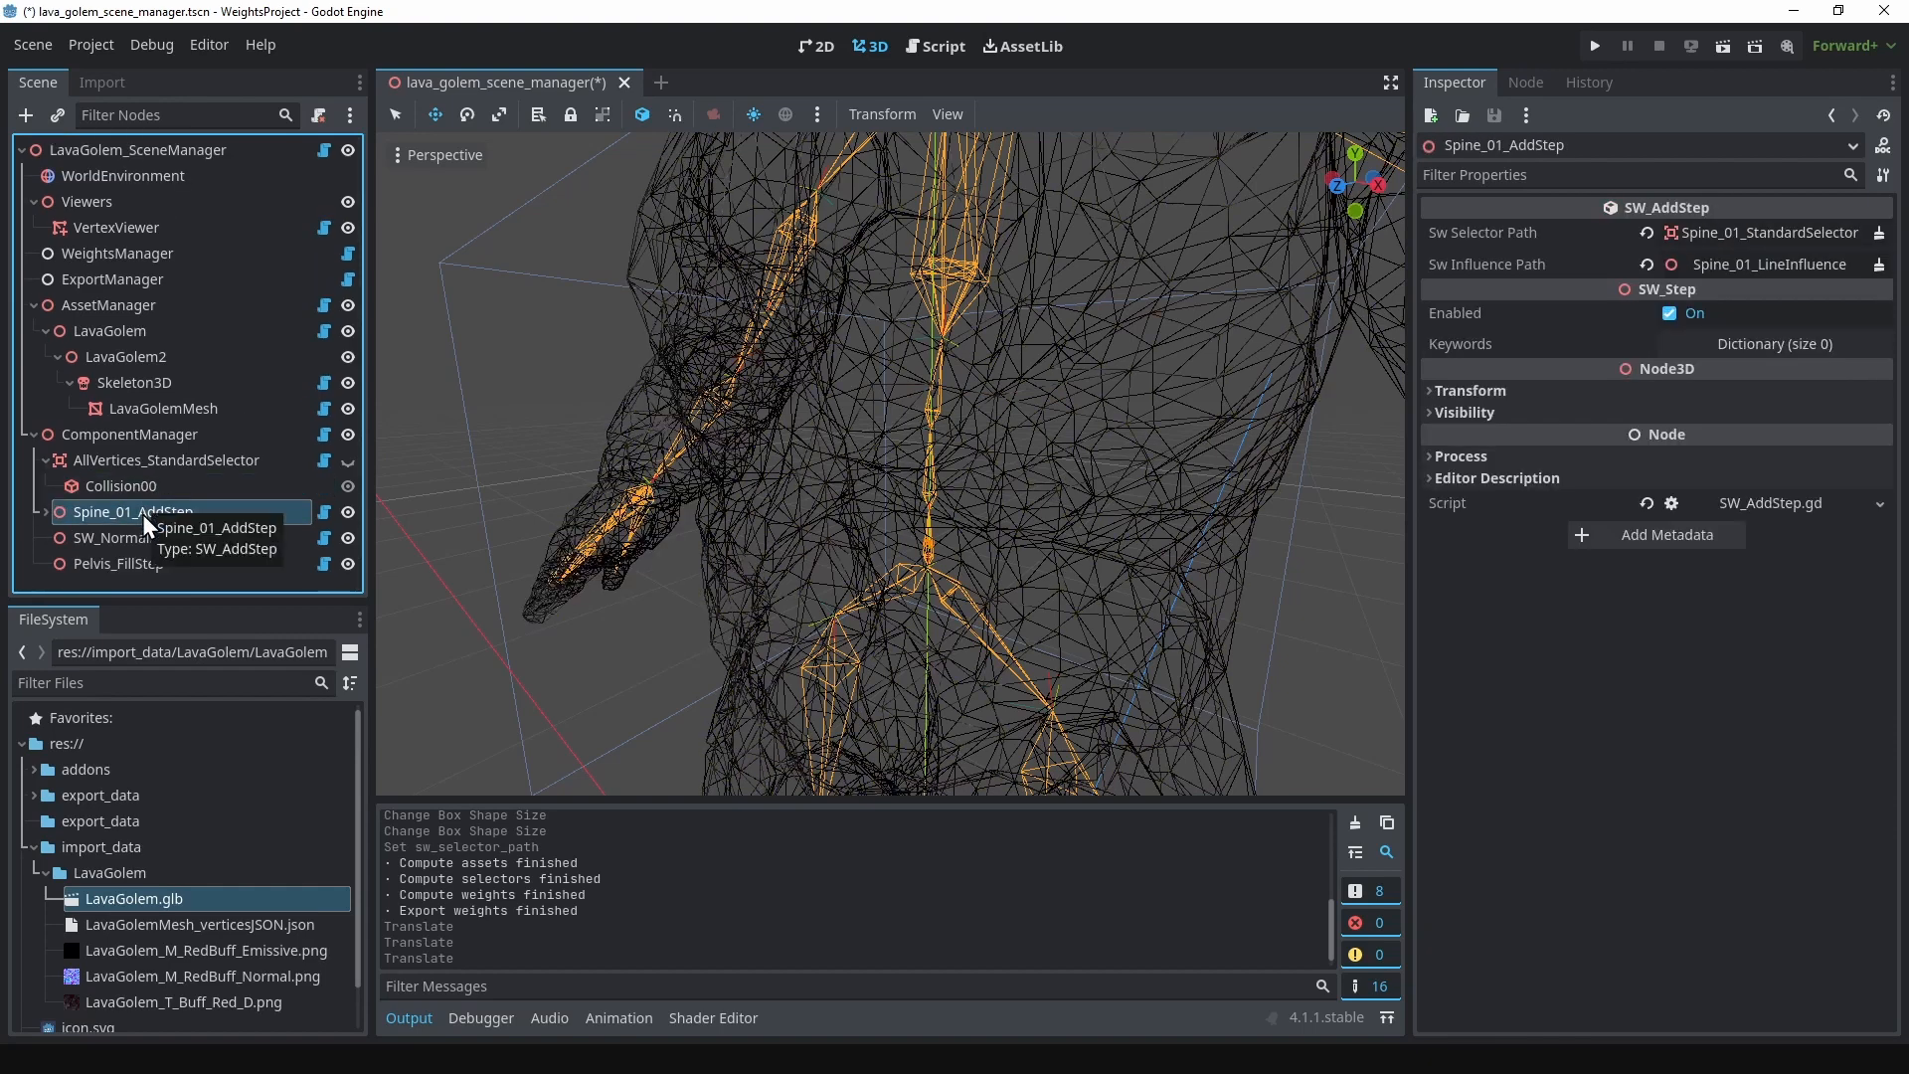
key("ctrl+d")
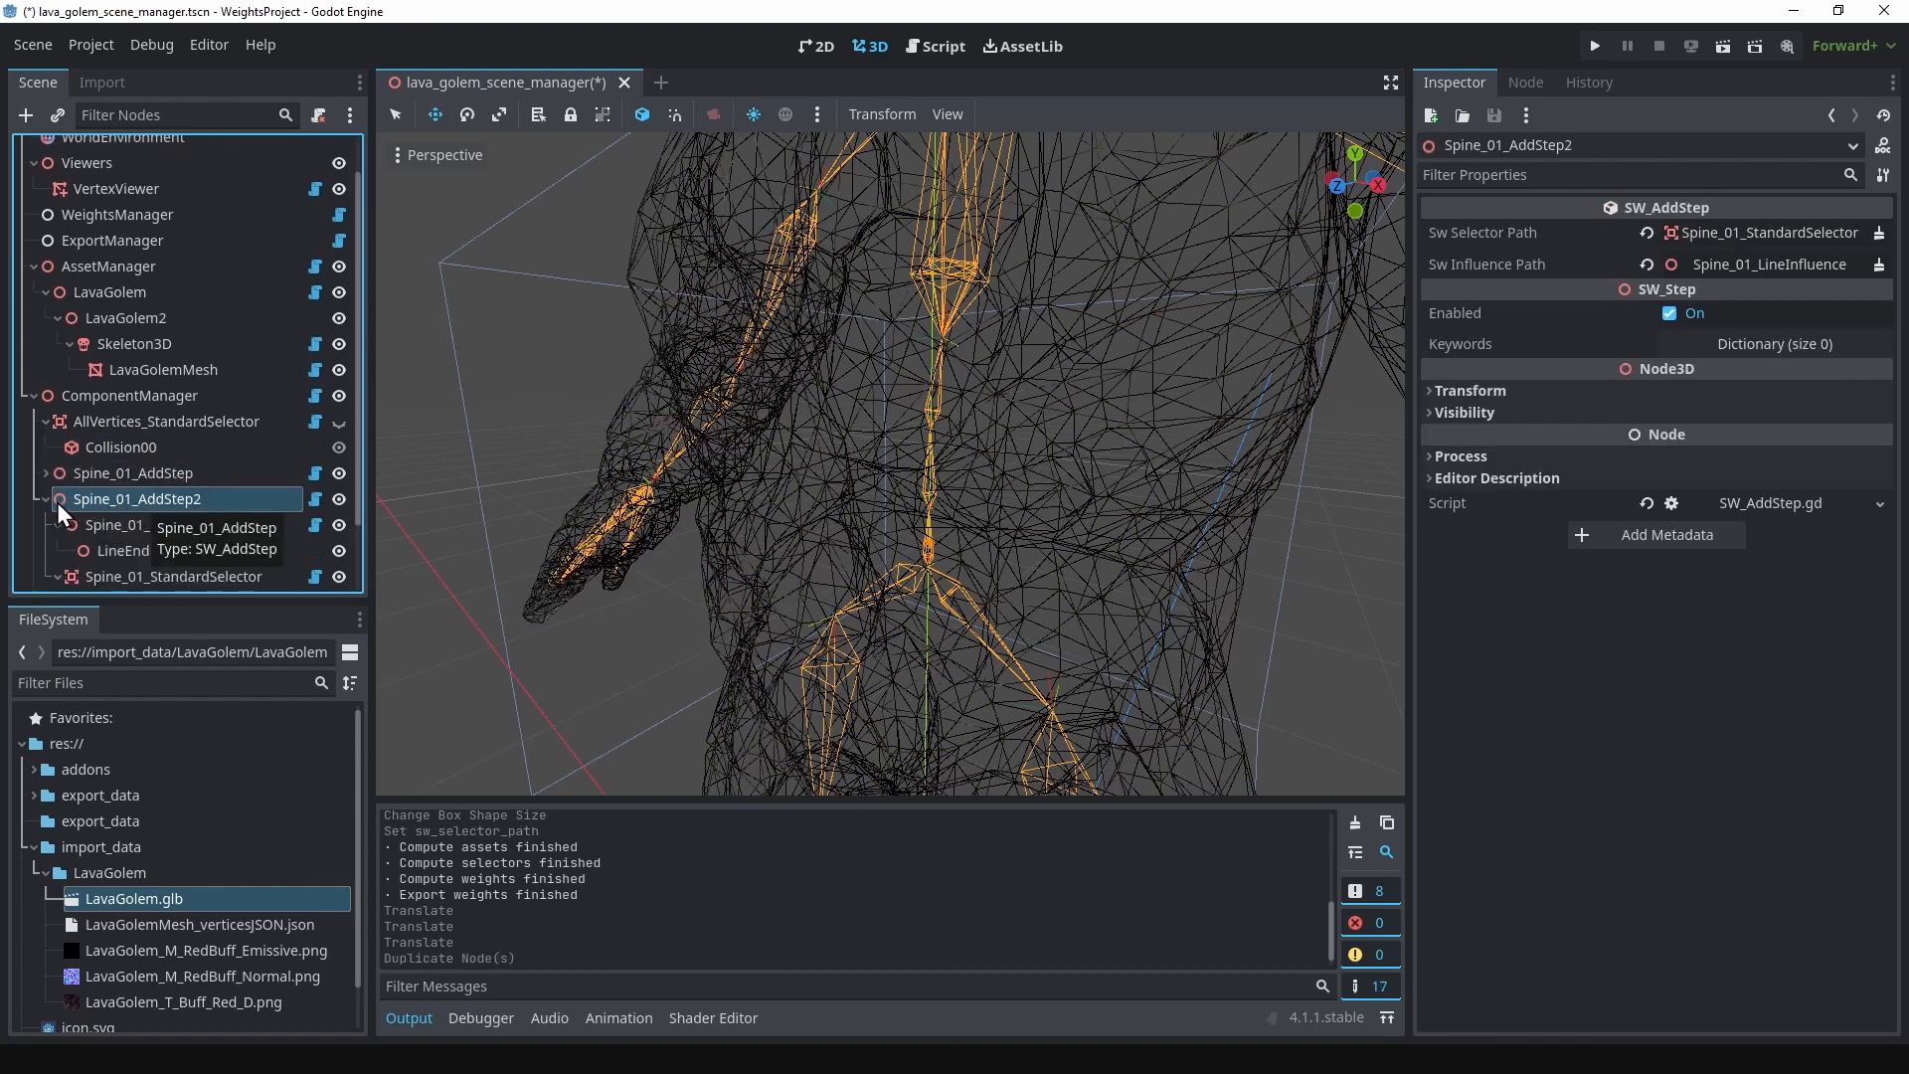
left_click(46, 498)
double_click(139, 525)
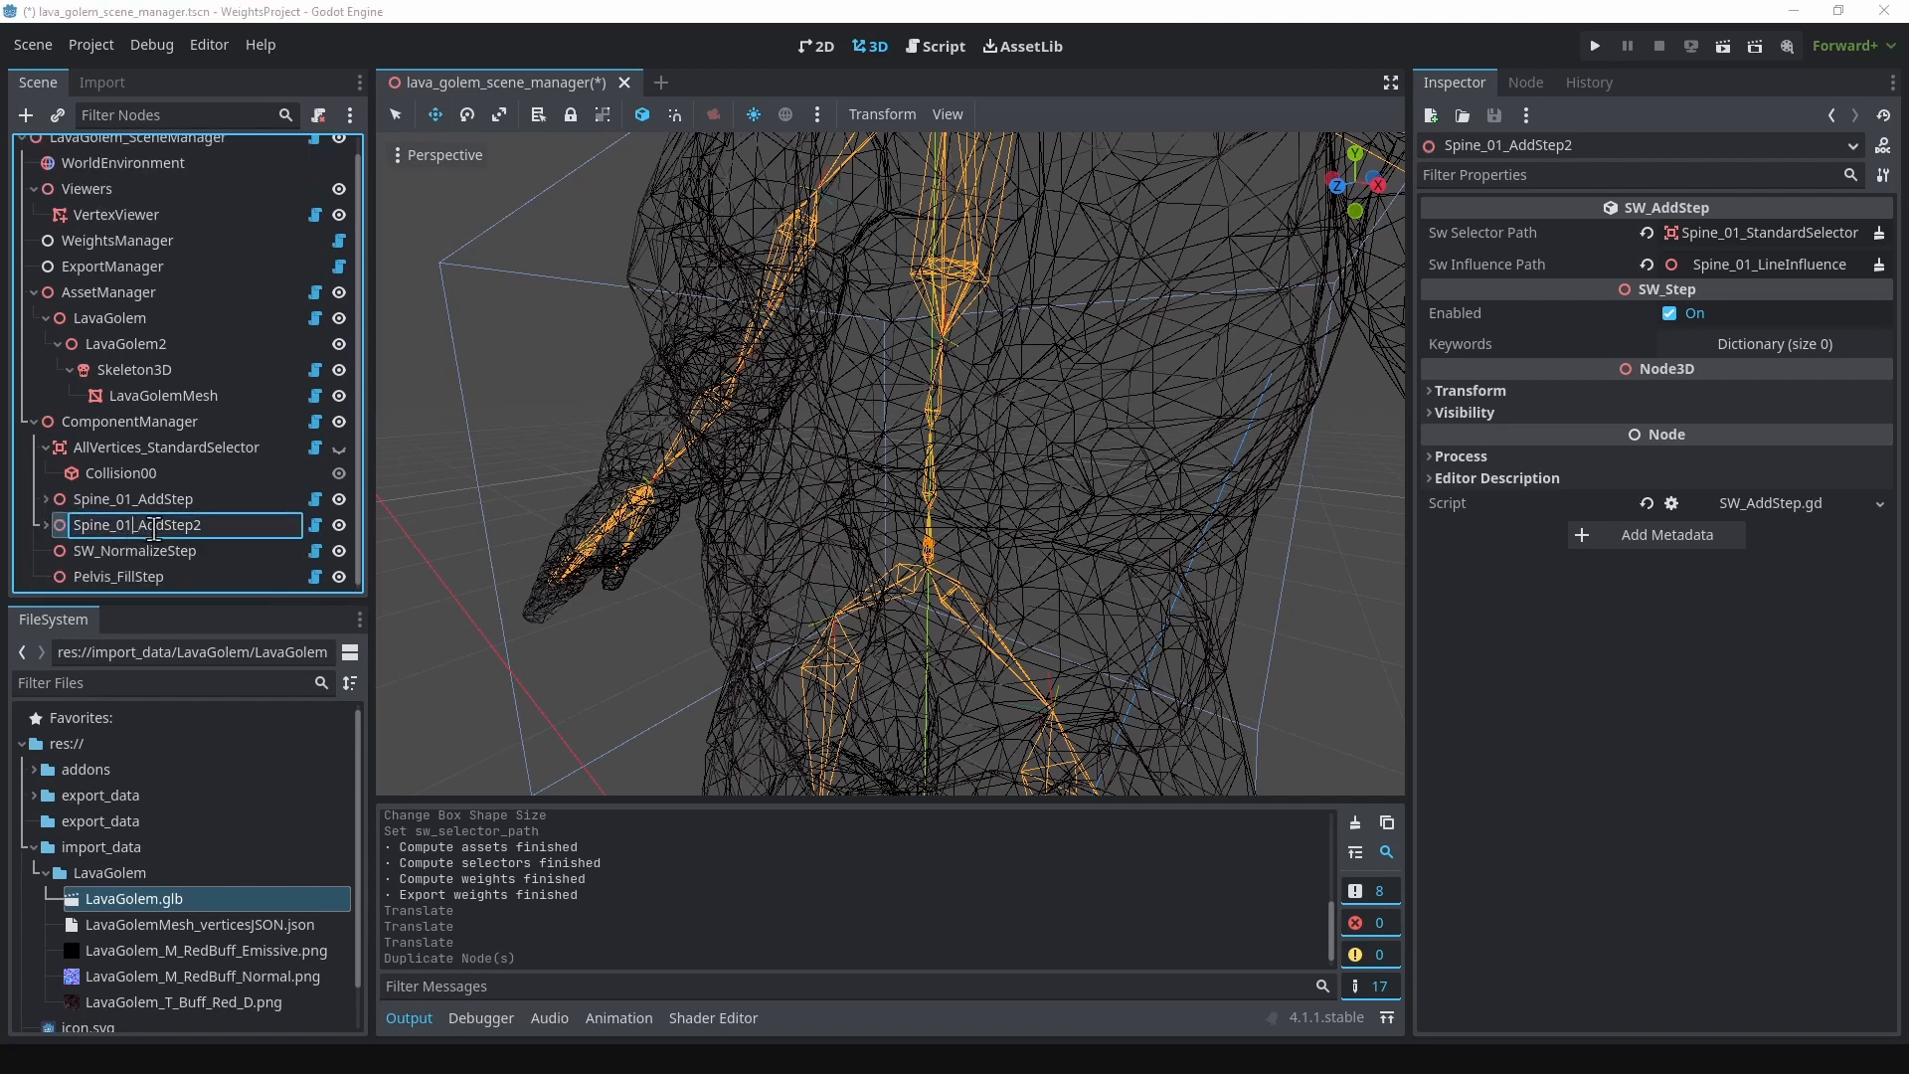
key("Delete")
key("Return")
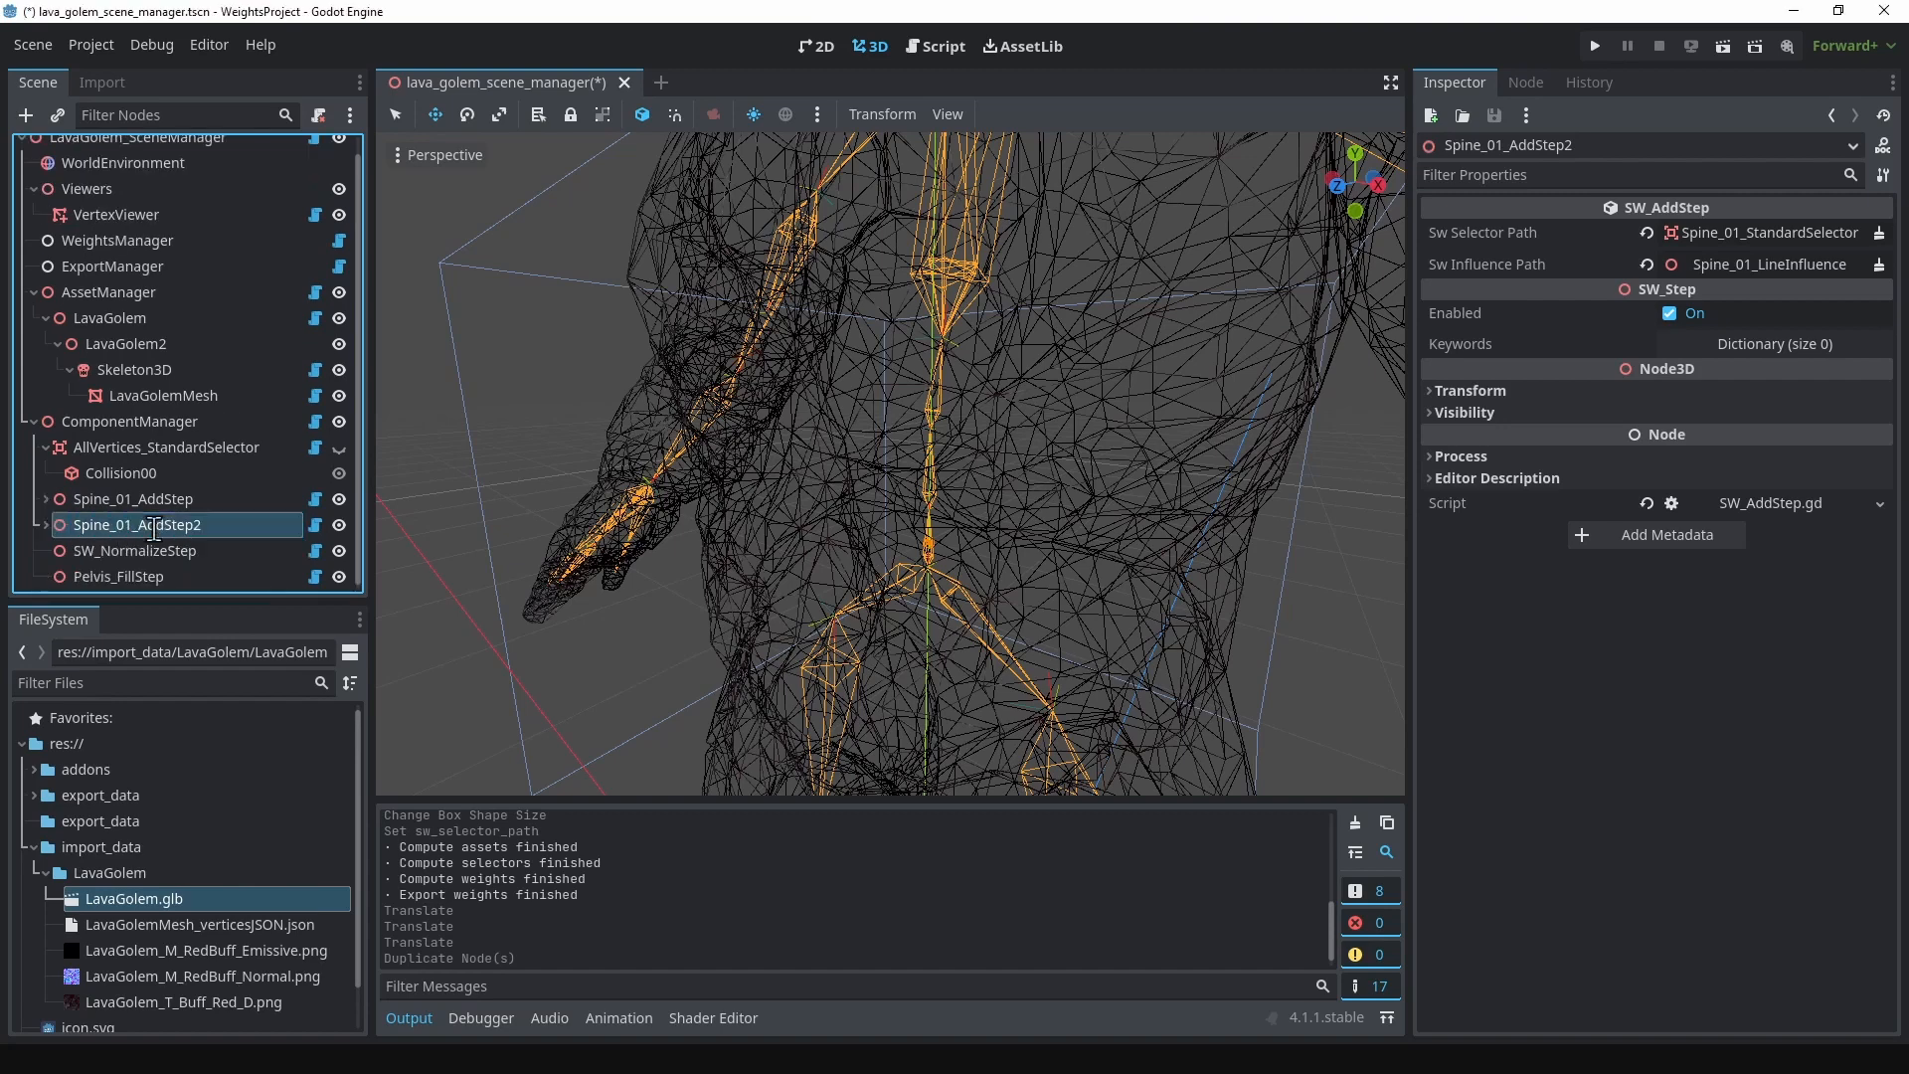
Step: Rename the children of Spine_02_AddStep as Spine_02_LineInfluence and Spine_02_StandardSelector
left_click(45, 525)
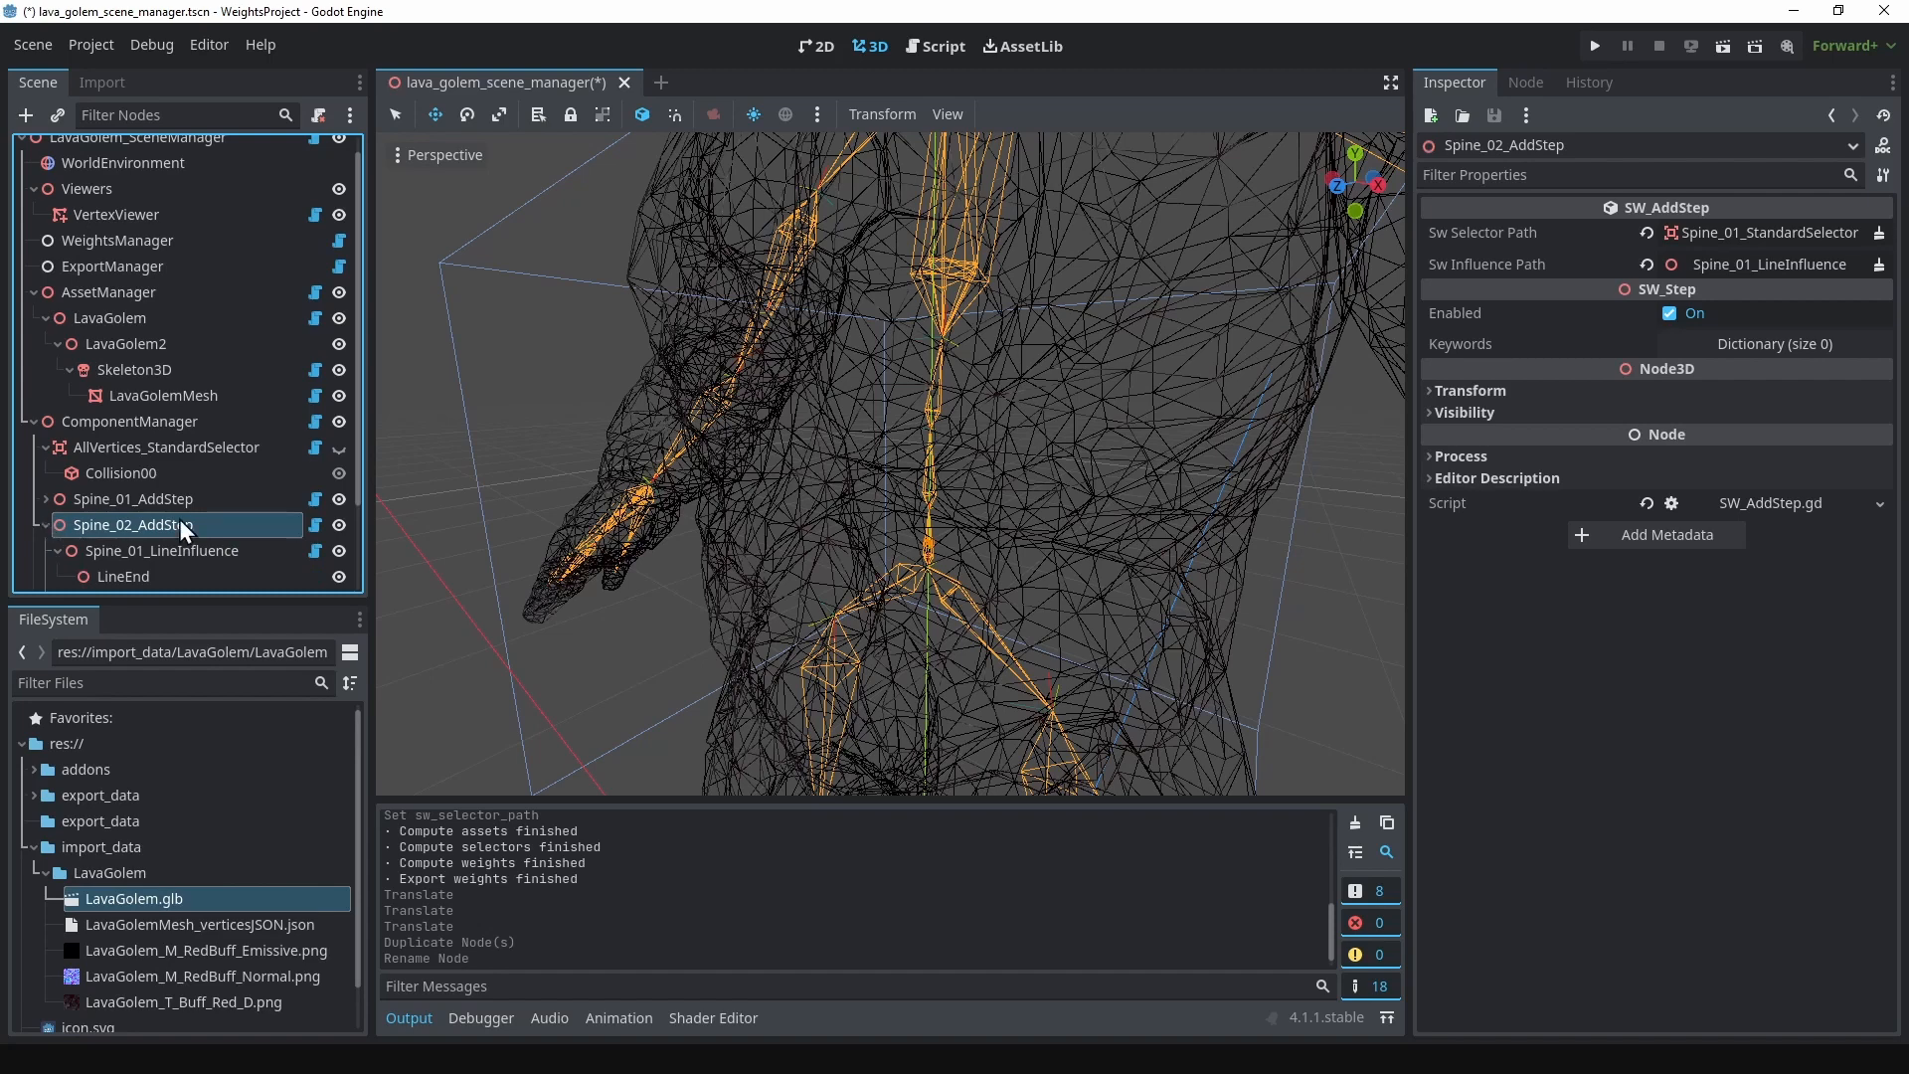
scroll(169, 518, "down", 2)
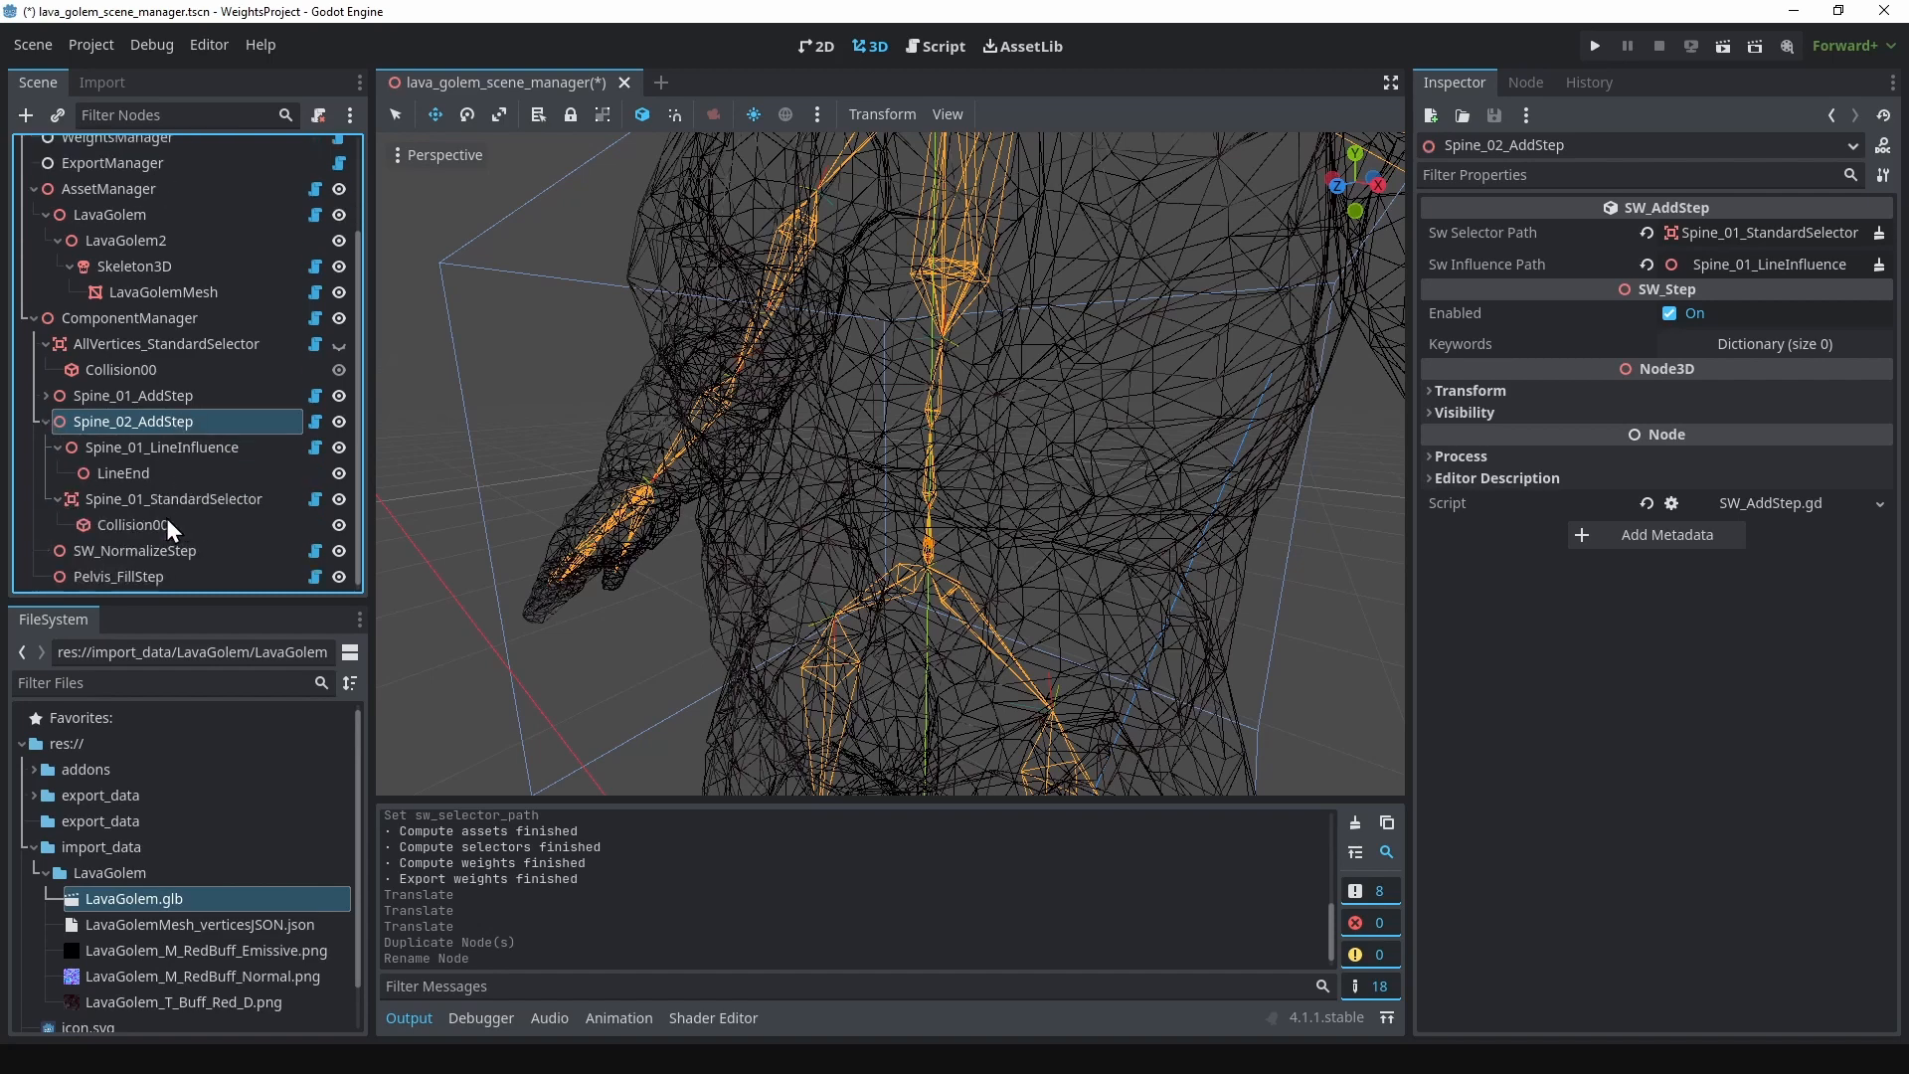
left_click(140, 447)
left_click(145, 448)
key("BackSpace")
type("2")
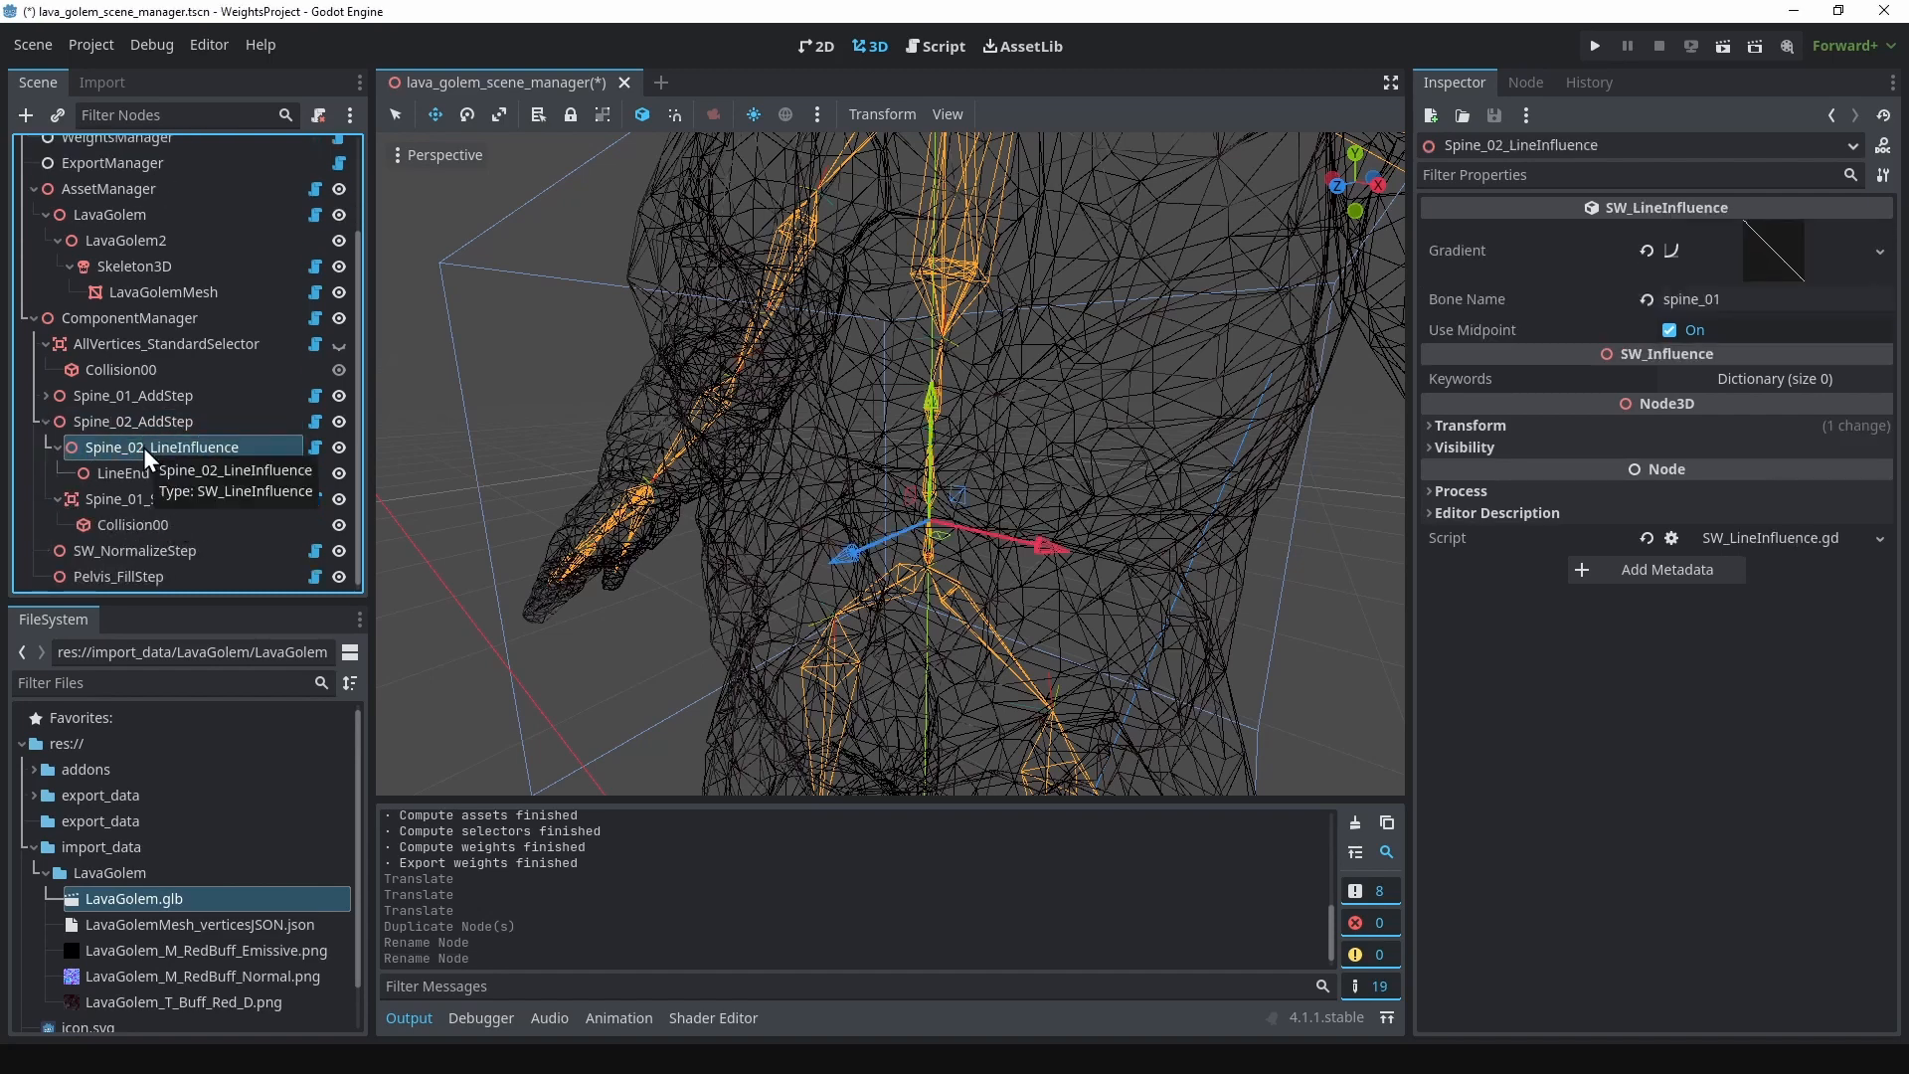
left_click(140, 497)
left_click(157, 505)
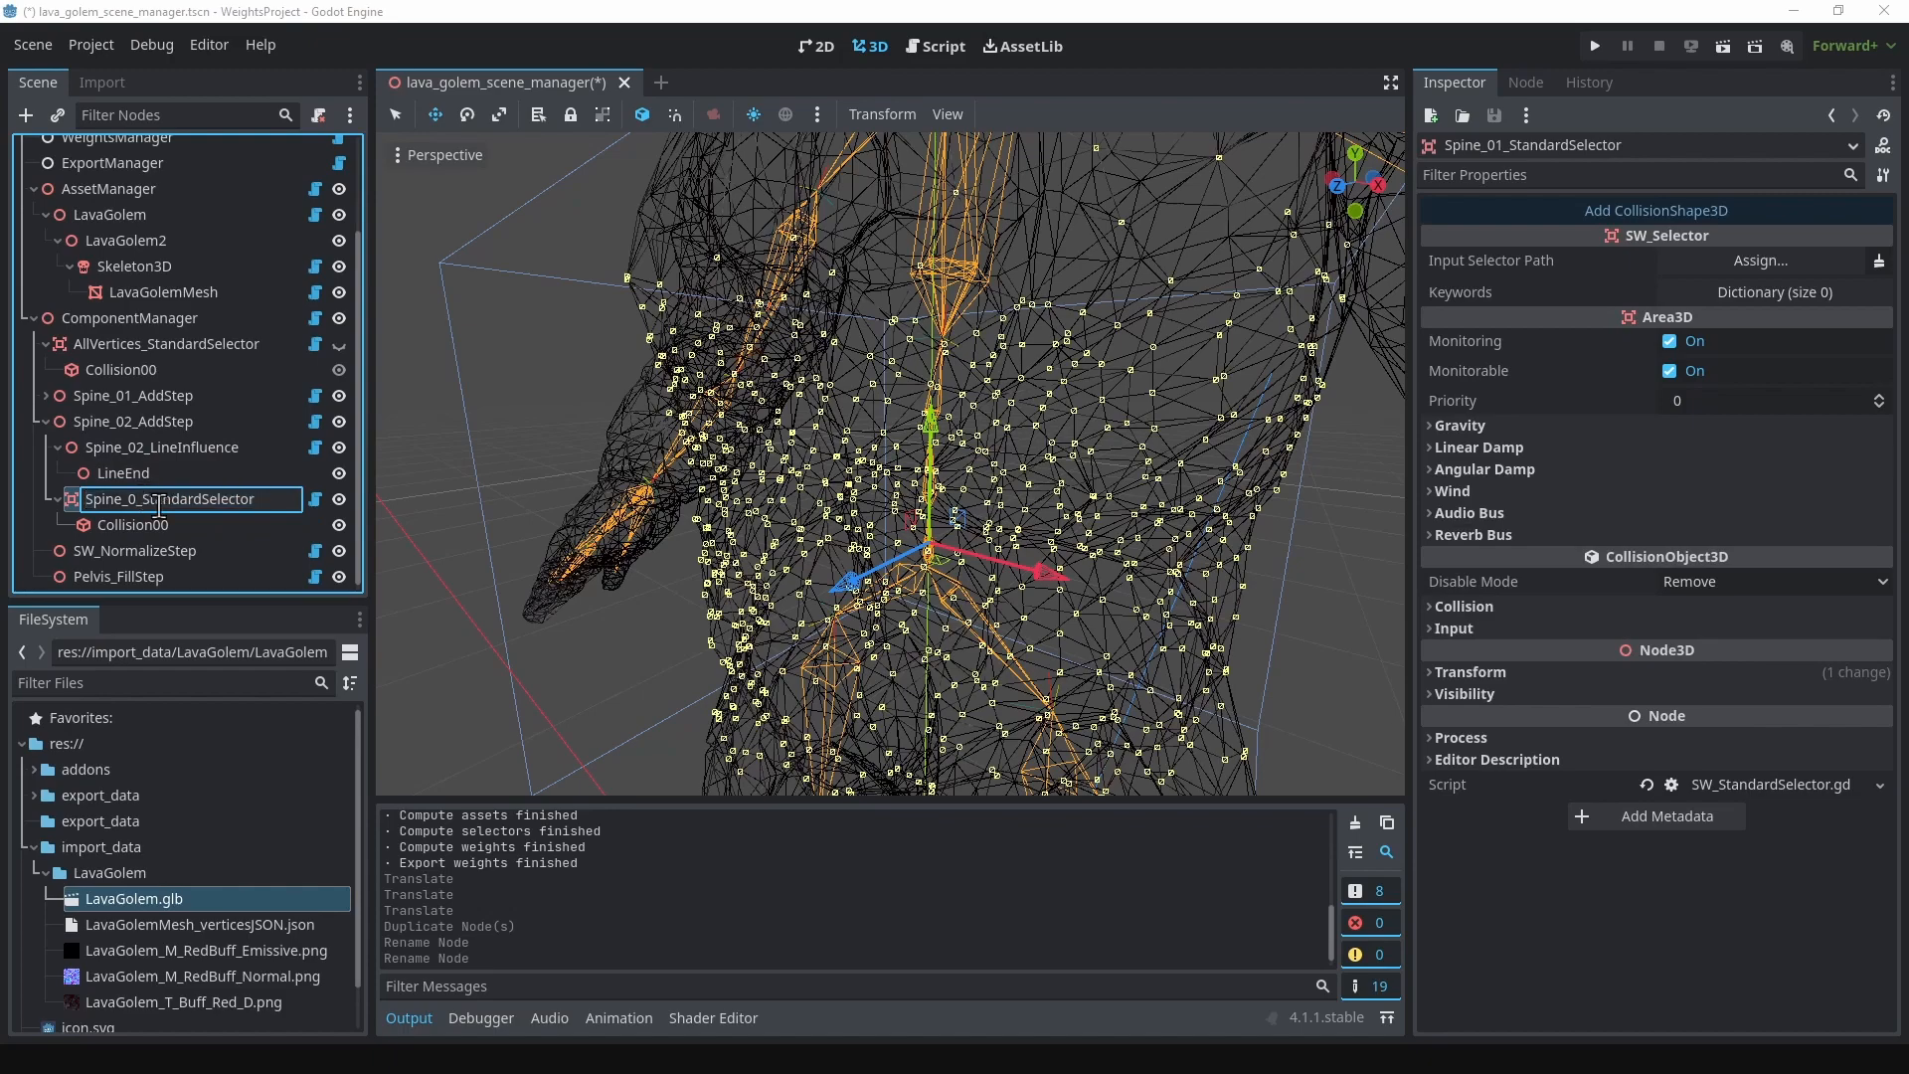
type("2")
key("Return")
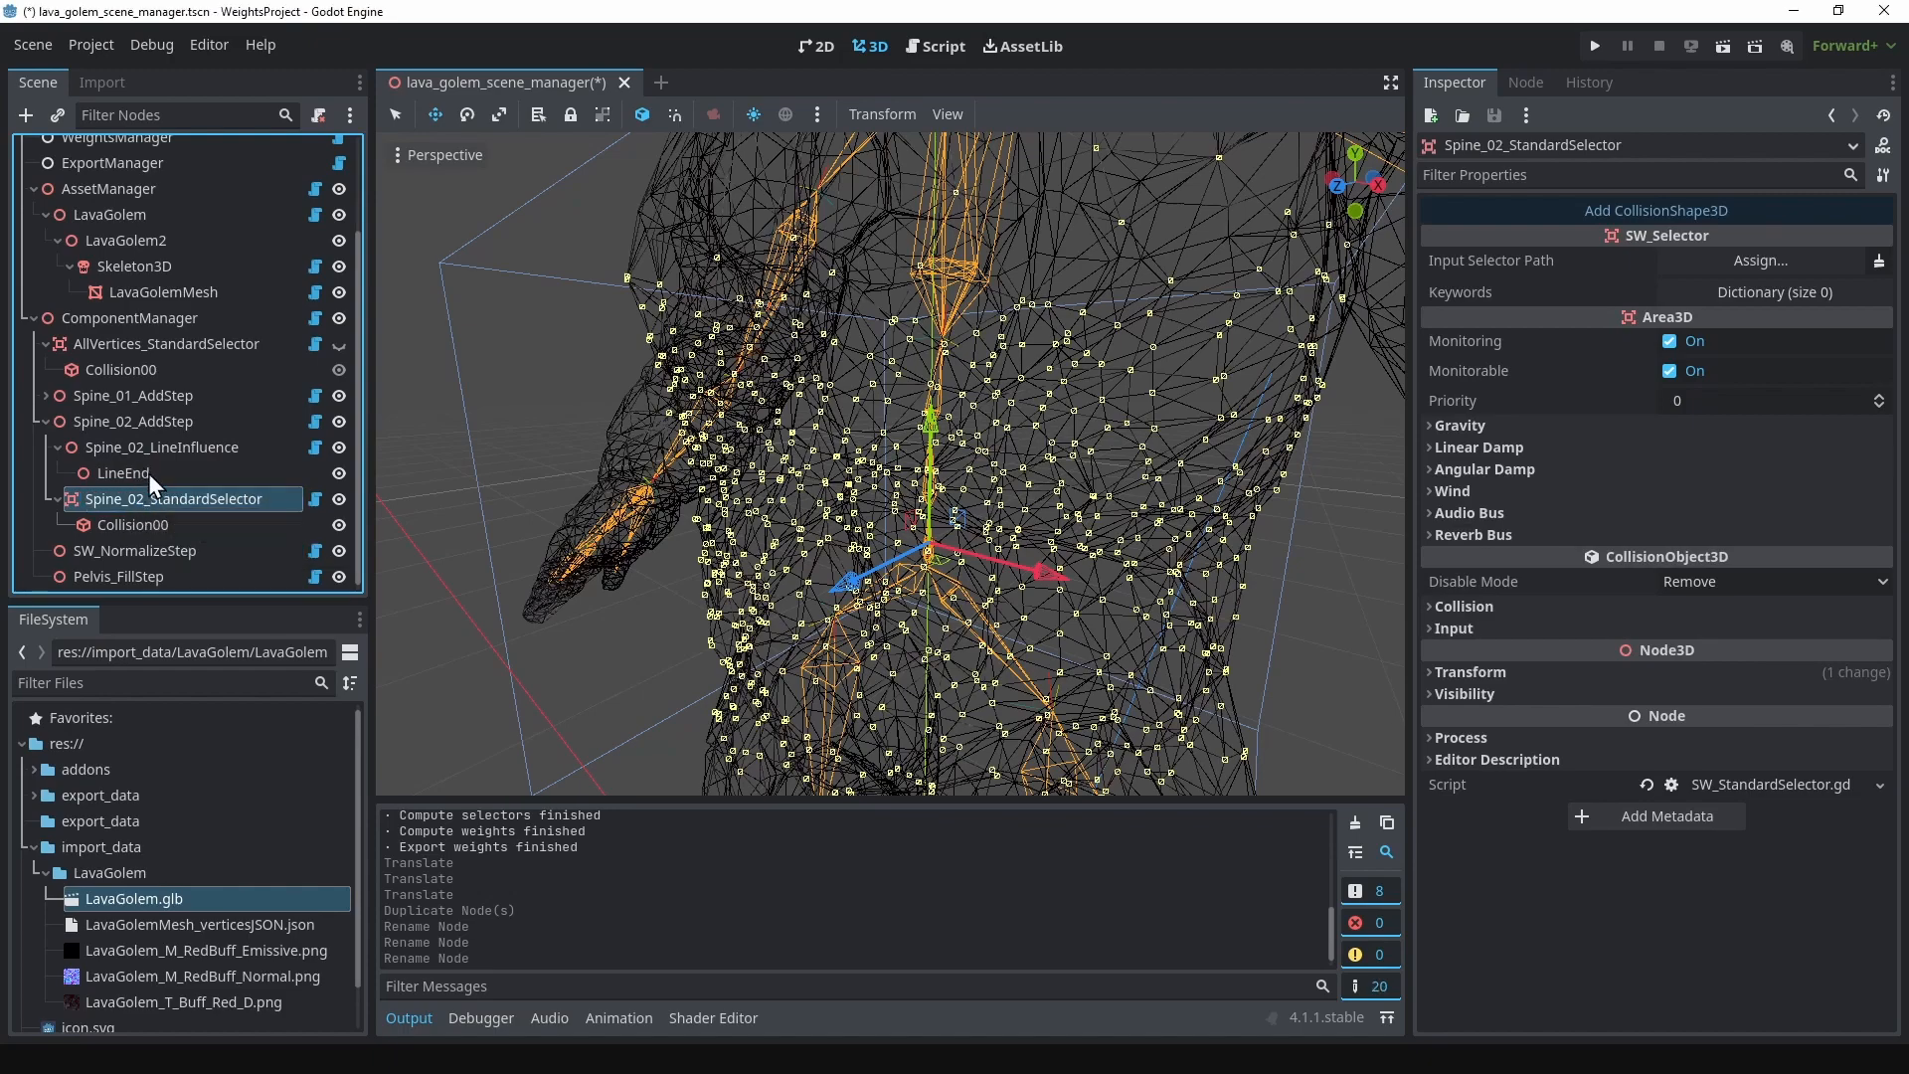
Step: Move Spine_02_StandardSelector up along the spine towards the chest and inspect the coverage of its Collision00 box
left_click(147, 473)
left_click(147, 497)
scroll(873, 457, "down", 4)
middle_click_drag(788, 370, 905, 396)
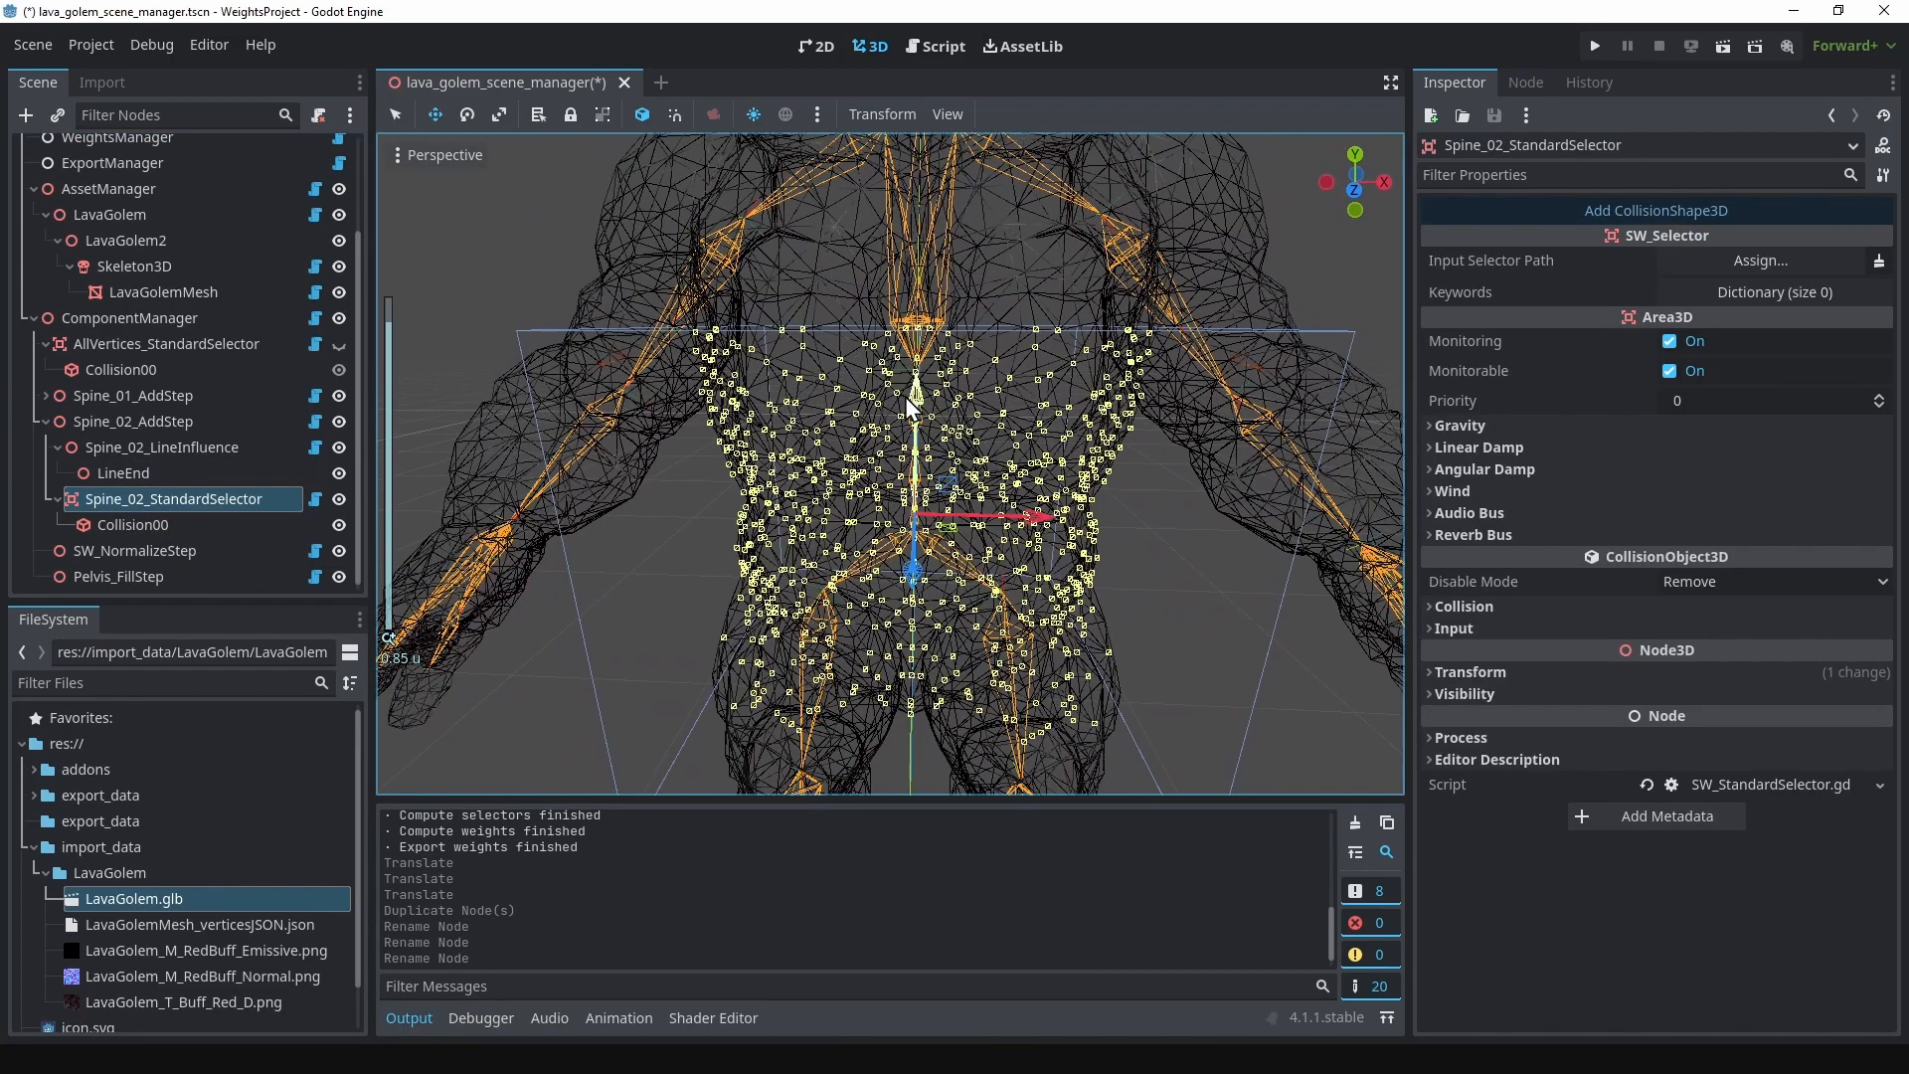
left_click_drag(911, 398, 915, 336)
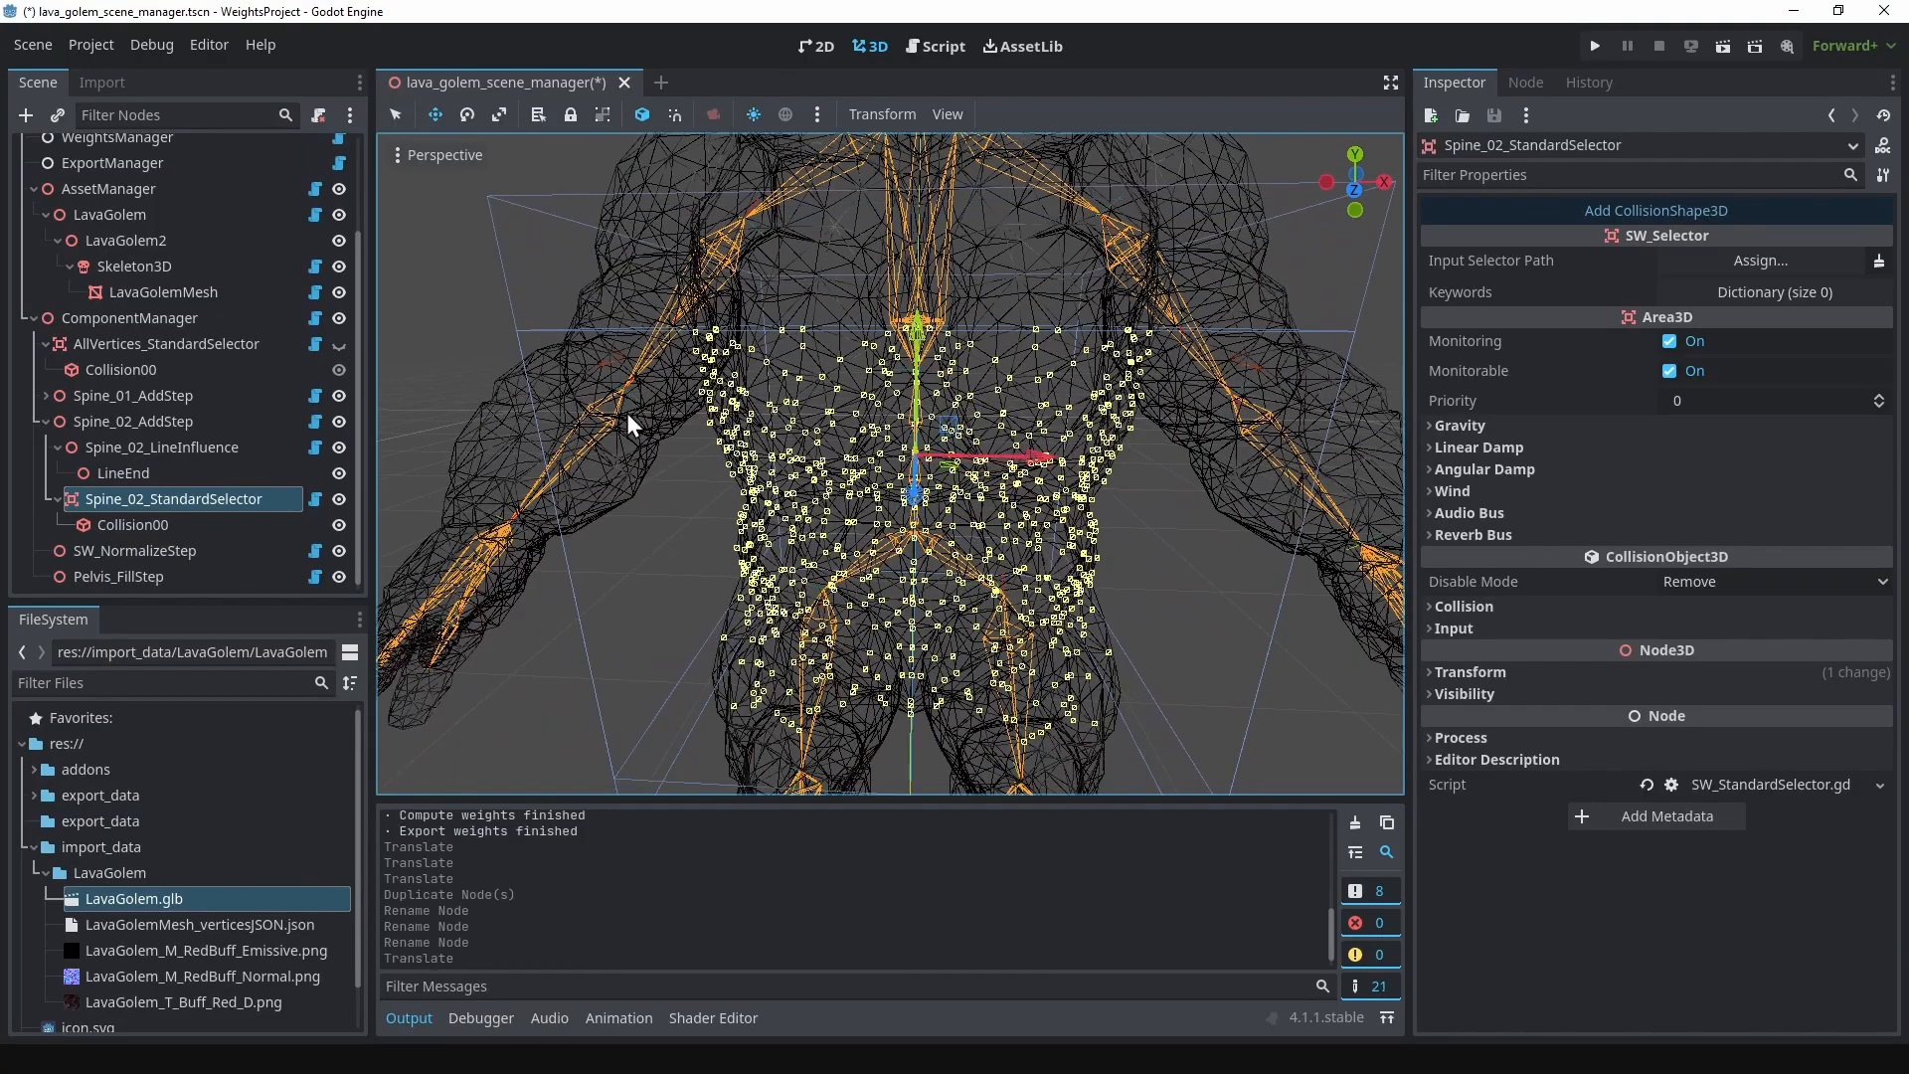
left_click(152, 521)
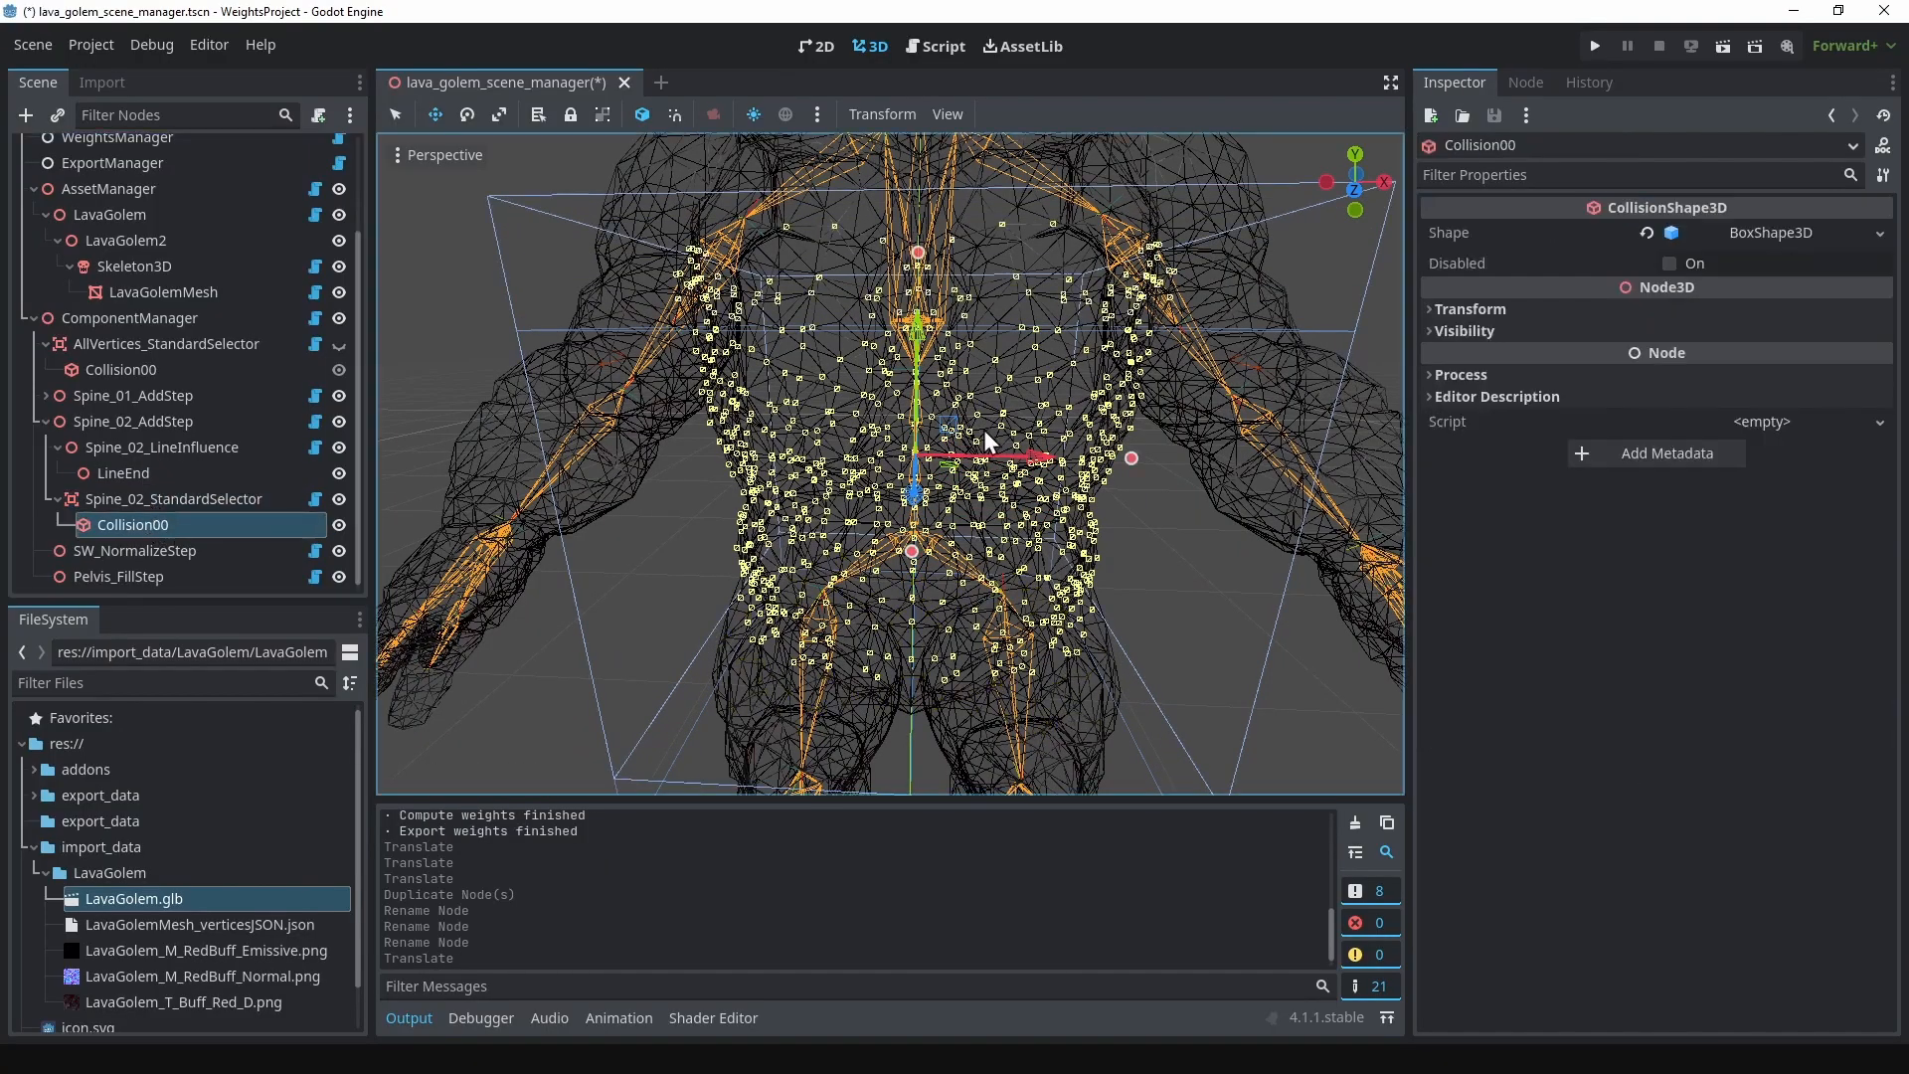
middle_click_drag(983, 430, 846, 419)
scroll(800, 432, "up", 2)
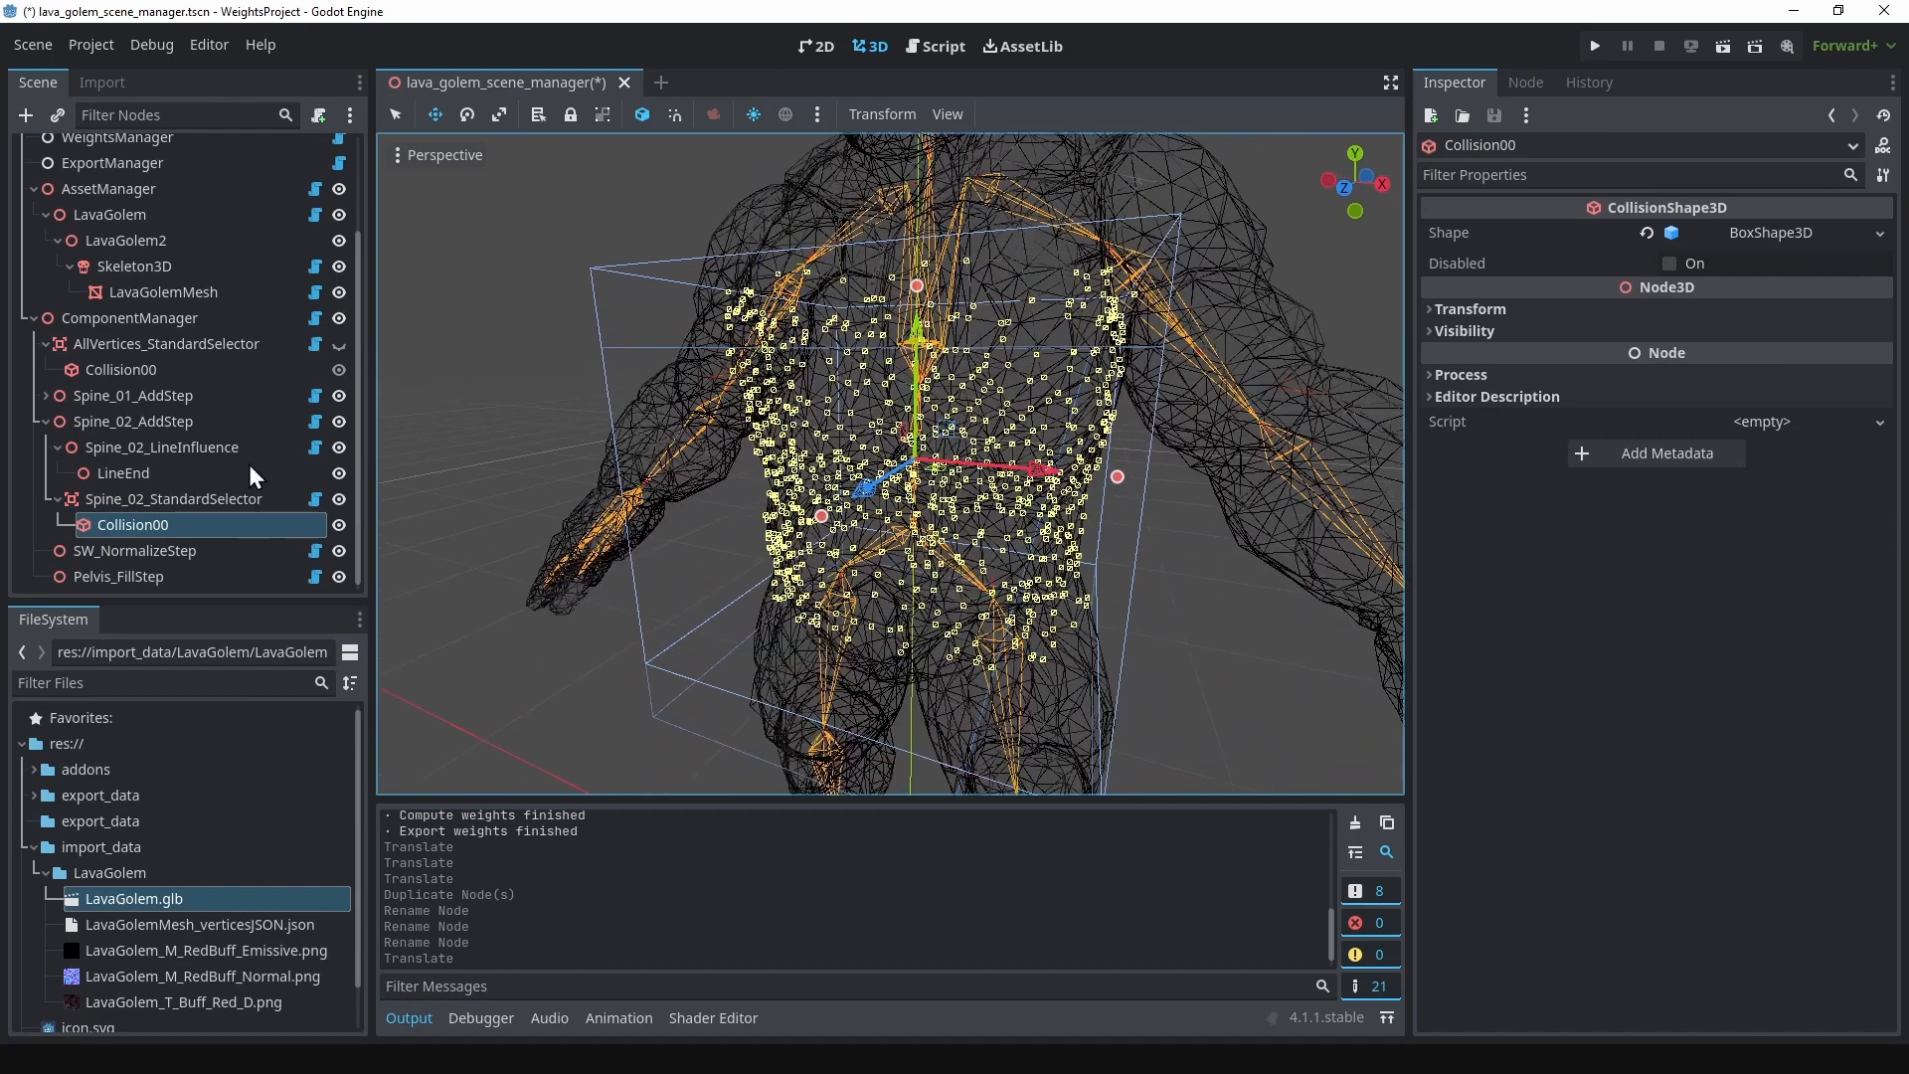
Step: Set the bone name of Spine_02_LineInfluence to spine_02
left_click(164, 450)
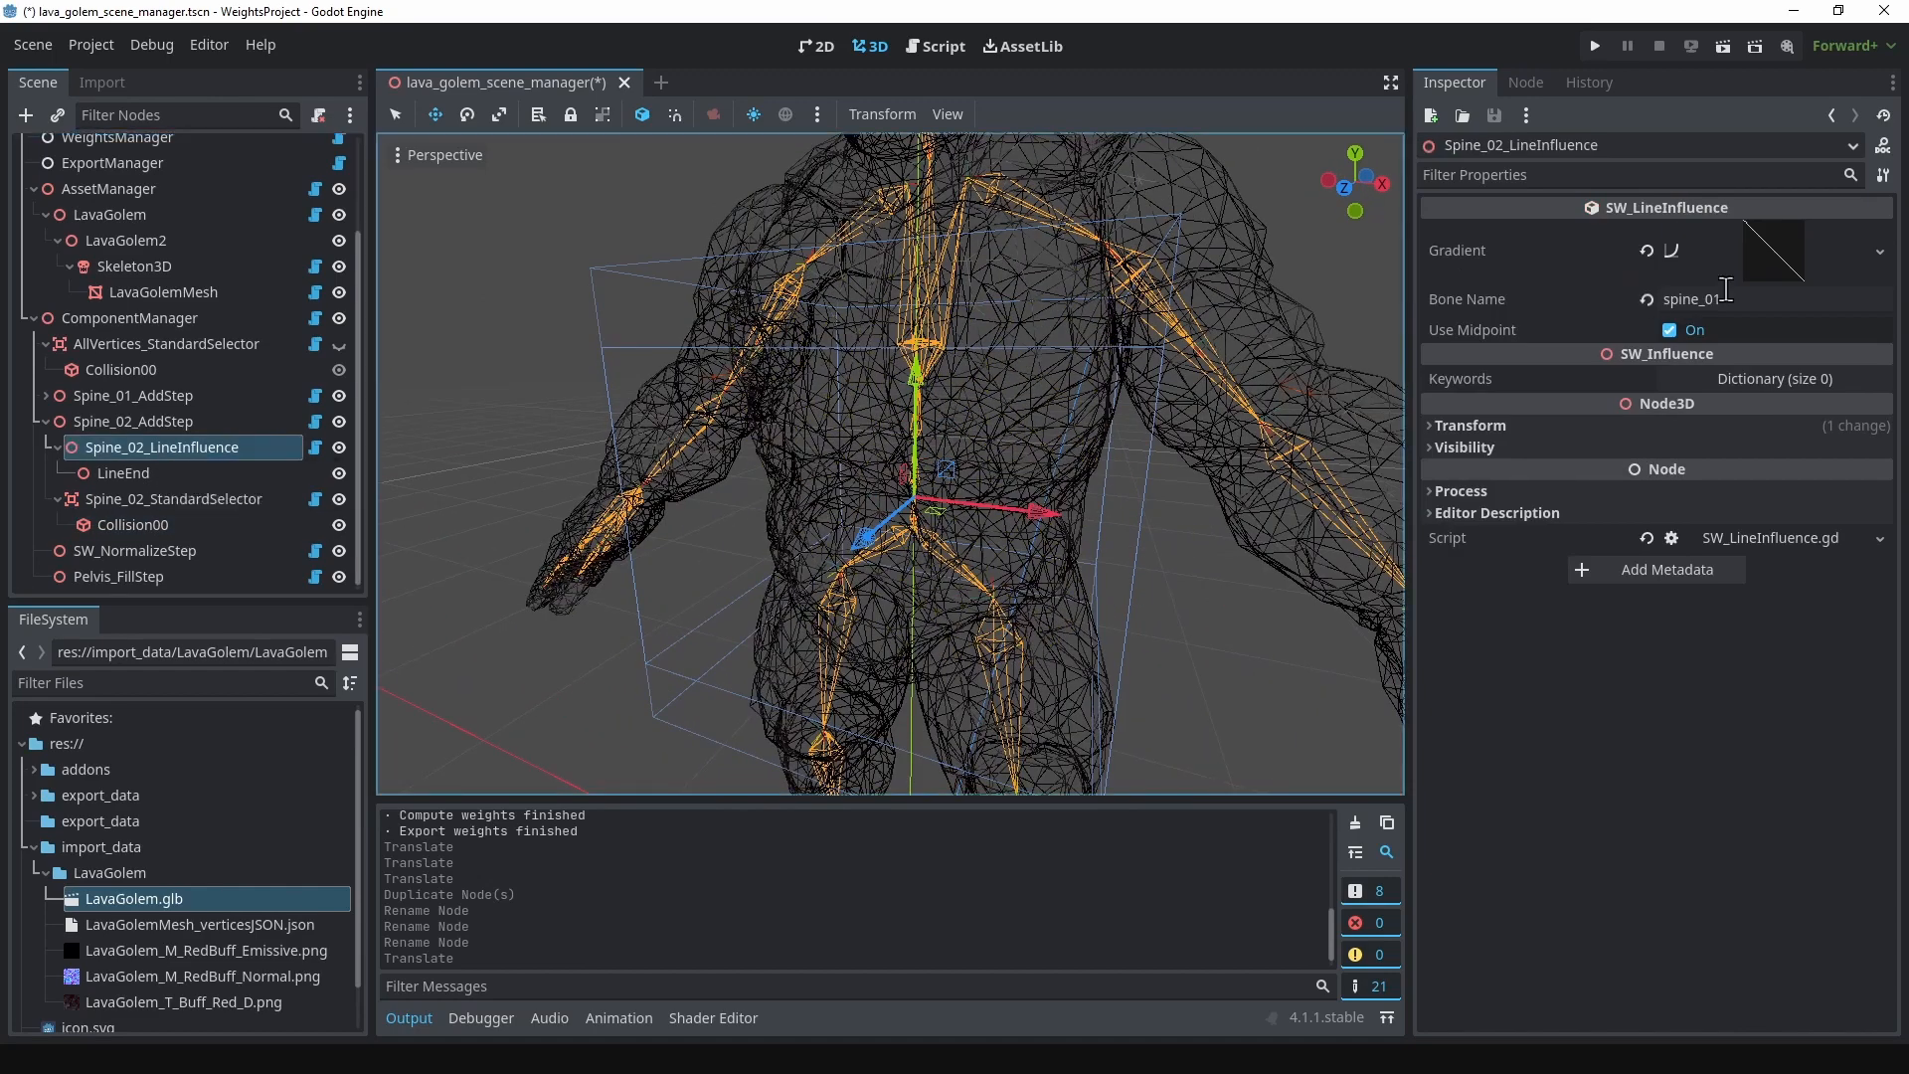
left_click(1776, 300)
key("BackSpace")
type("2")
key("Return")
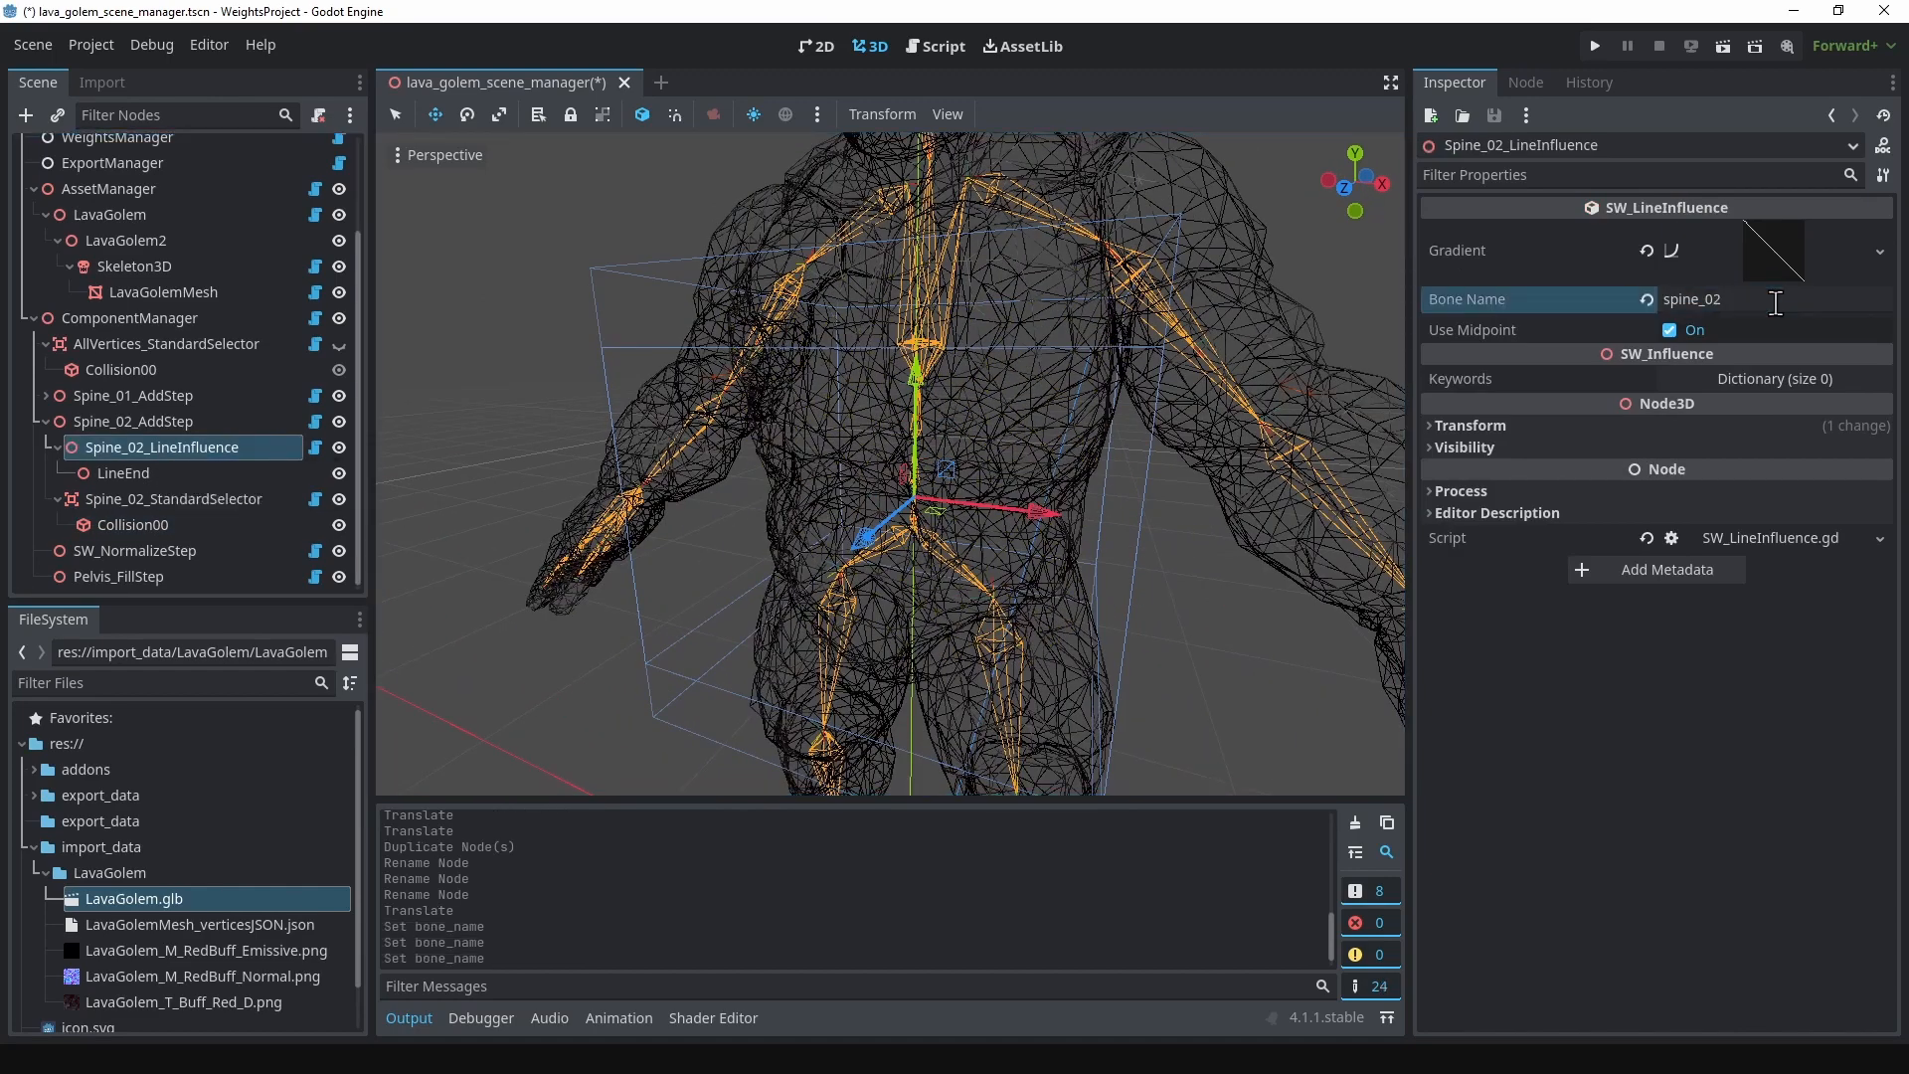
Step: Move Spine_02_LineInfluence up along the spine to the lower part of the spine_02 region
middle_click_drag(844, 421, 559, 435)
left_click(185, 502)
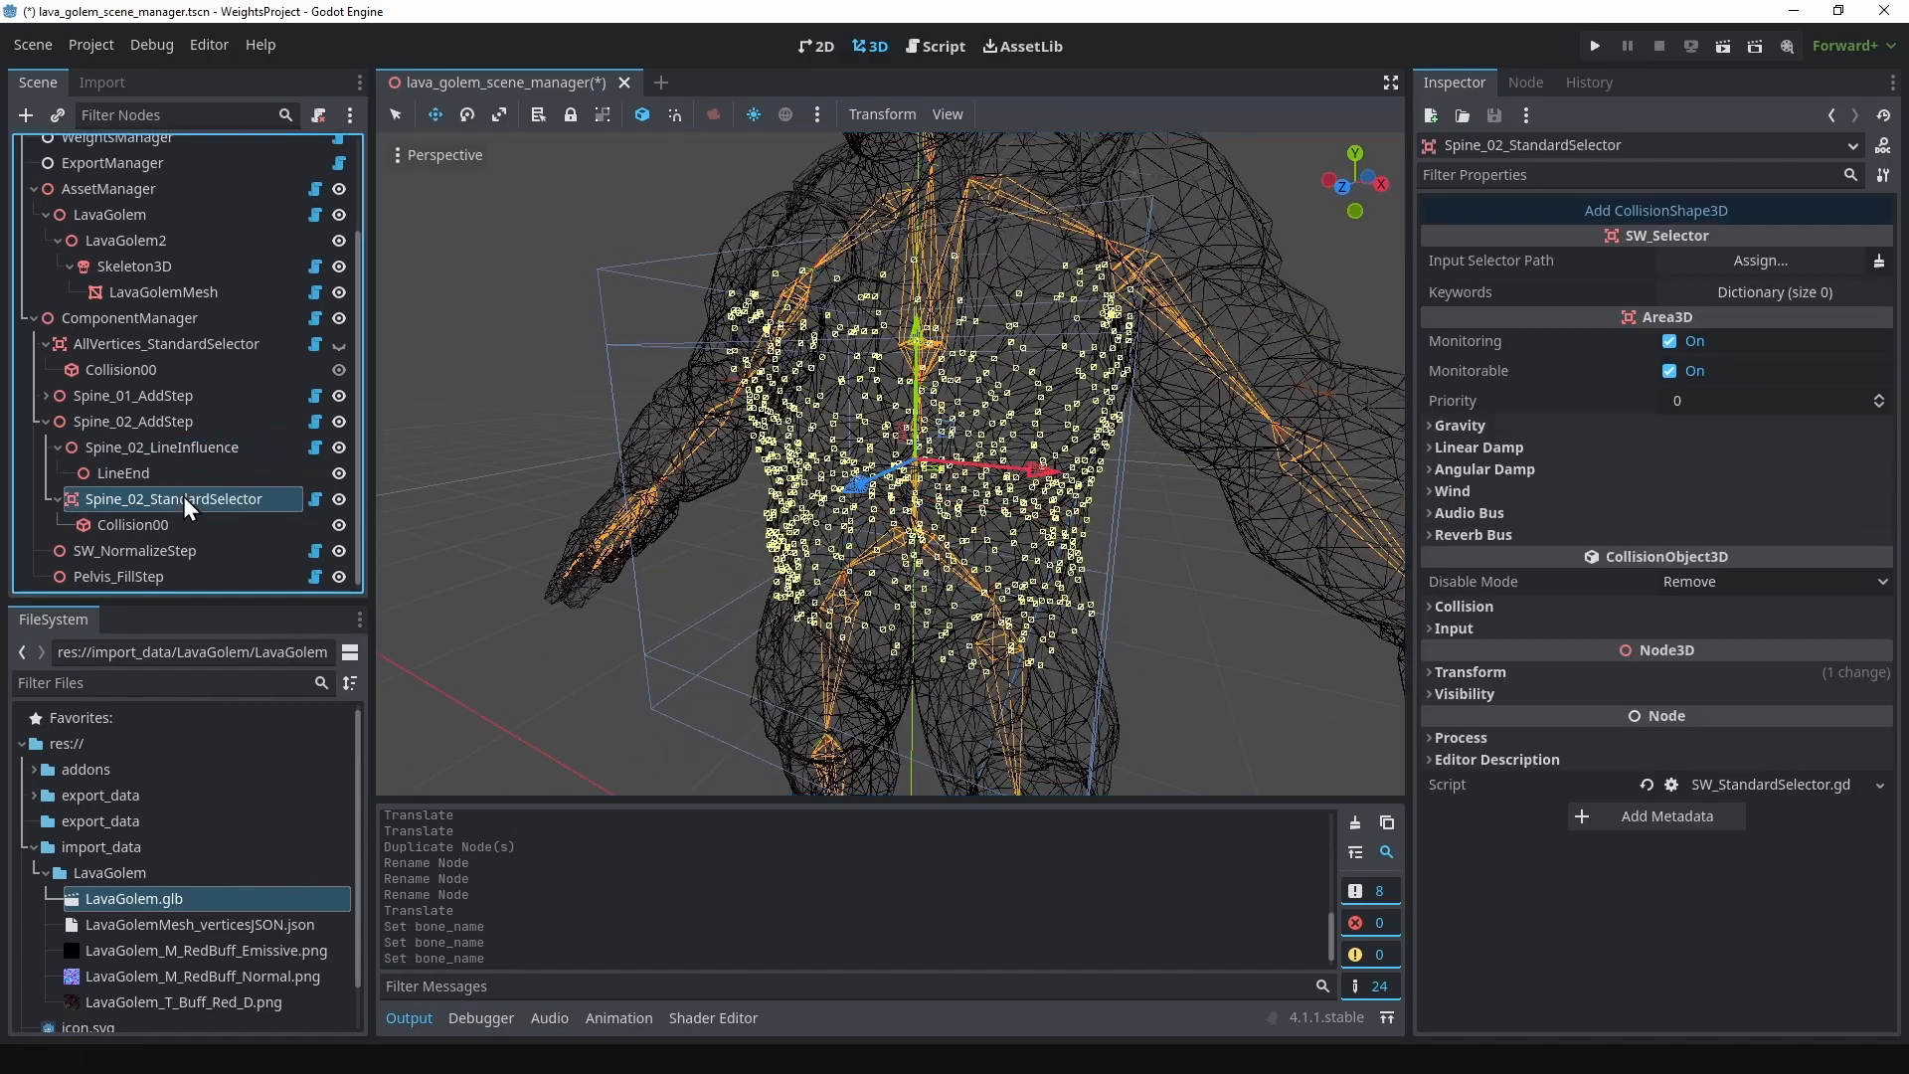
left_click(139, 470)
left_click(147, 446)
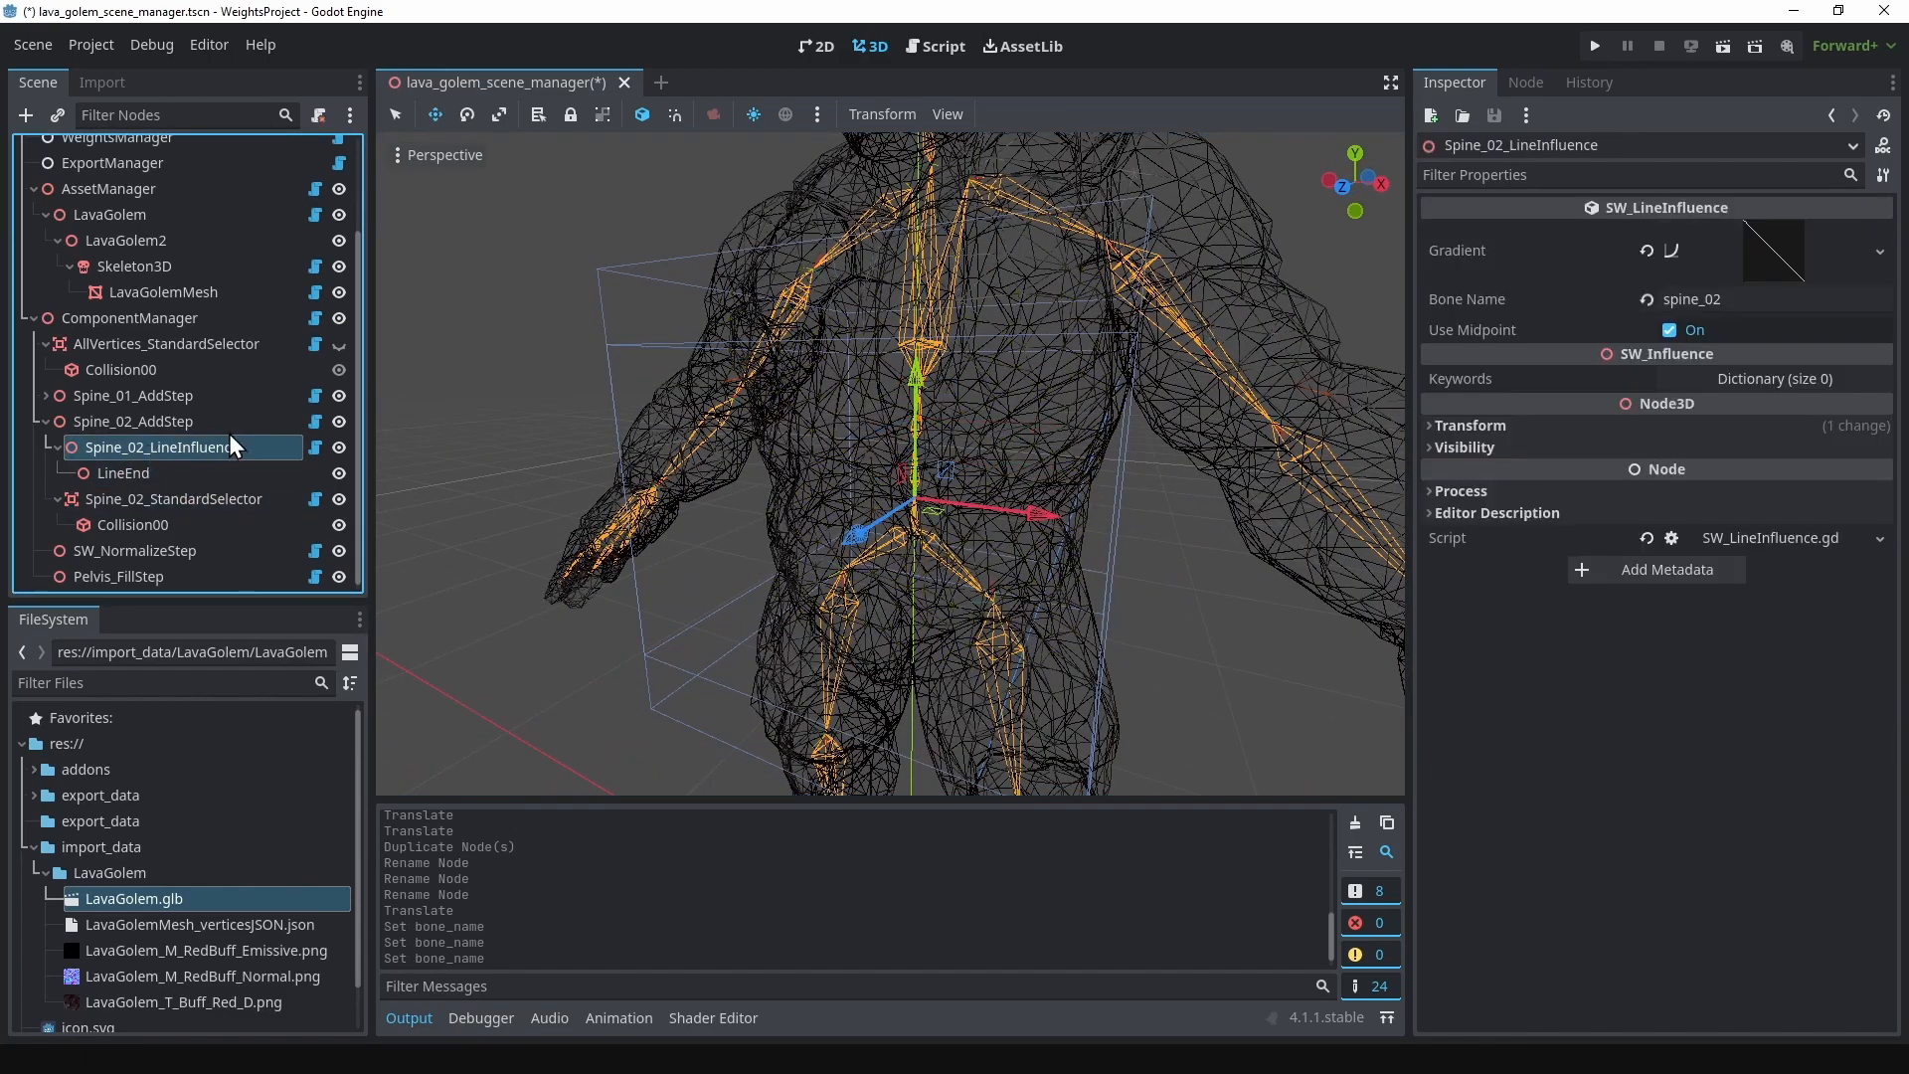
scroll(1237, 466, "up", 6)
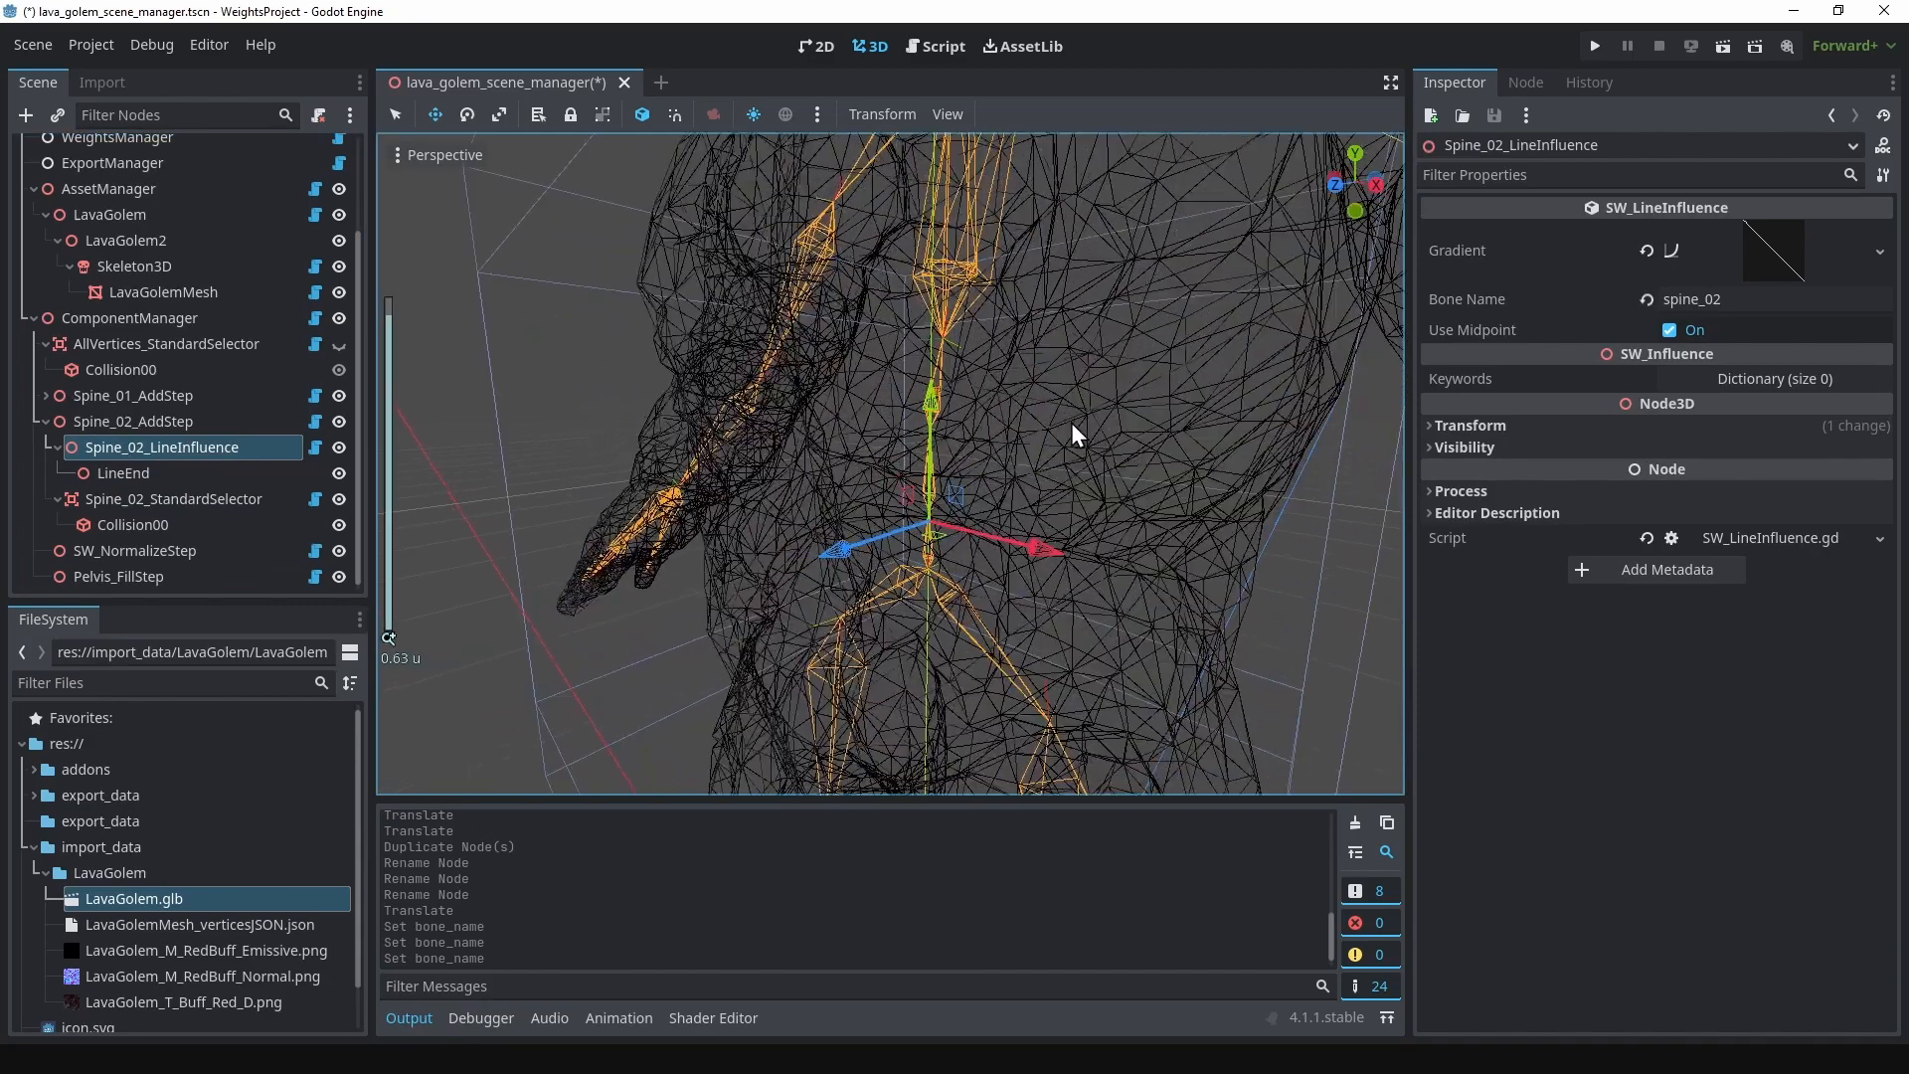
middle_click_drag(1071, 422, 932, 468)
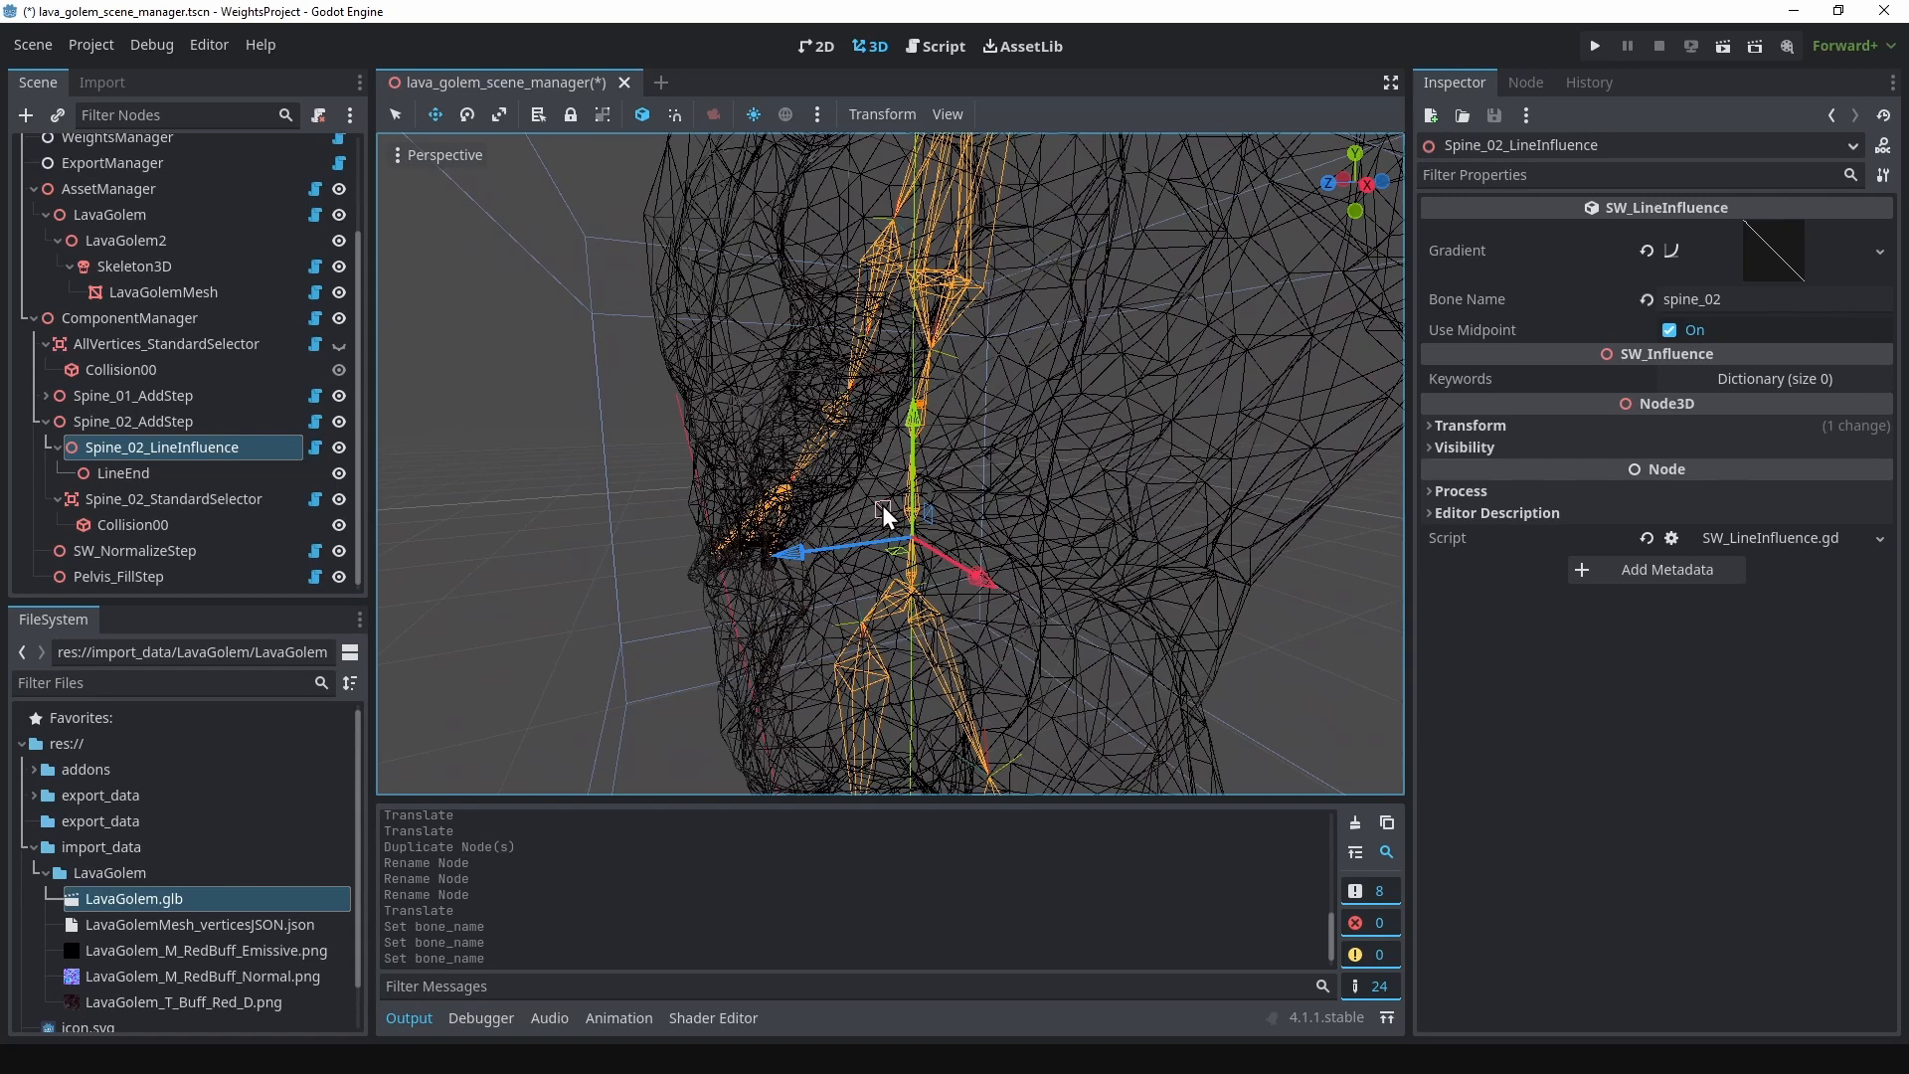
left_click_drag(881, 505, 883, 439)
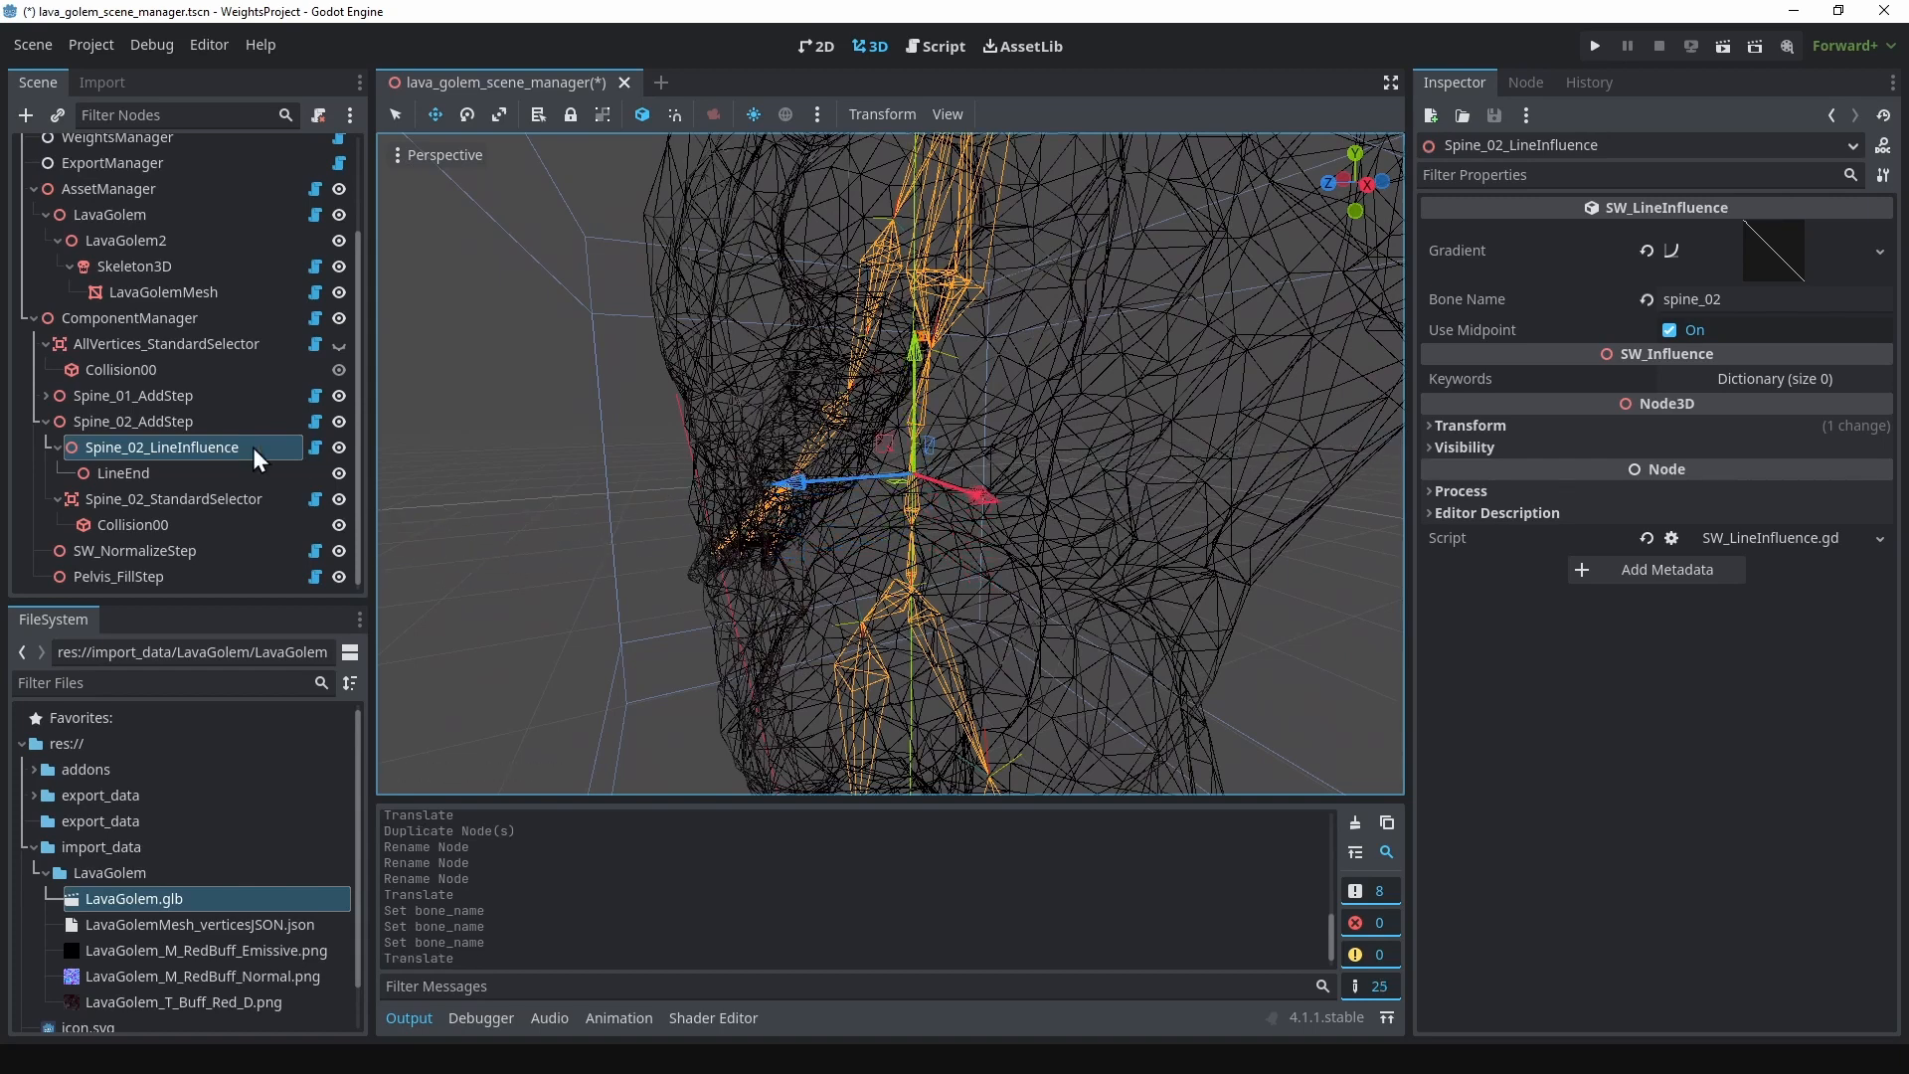
Step: Move the LineEnd of Spine_02_LineInfluence up to the base of the chest bone and review both ends of the line
left_click(189, 475)
mouse_move(886, 300)
left_mouse_down()
mouse_move(897, 320)
mouse_move(902, 290)
left_mouse_up()
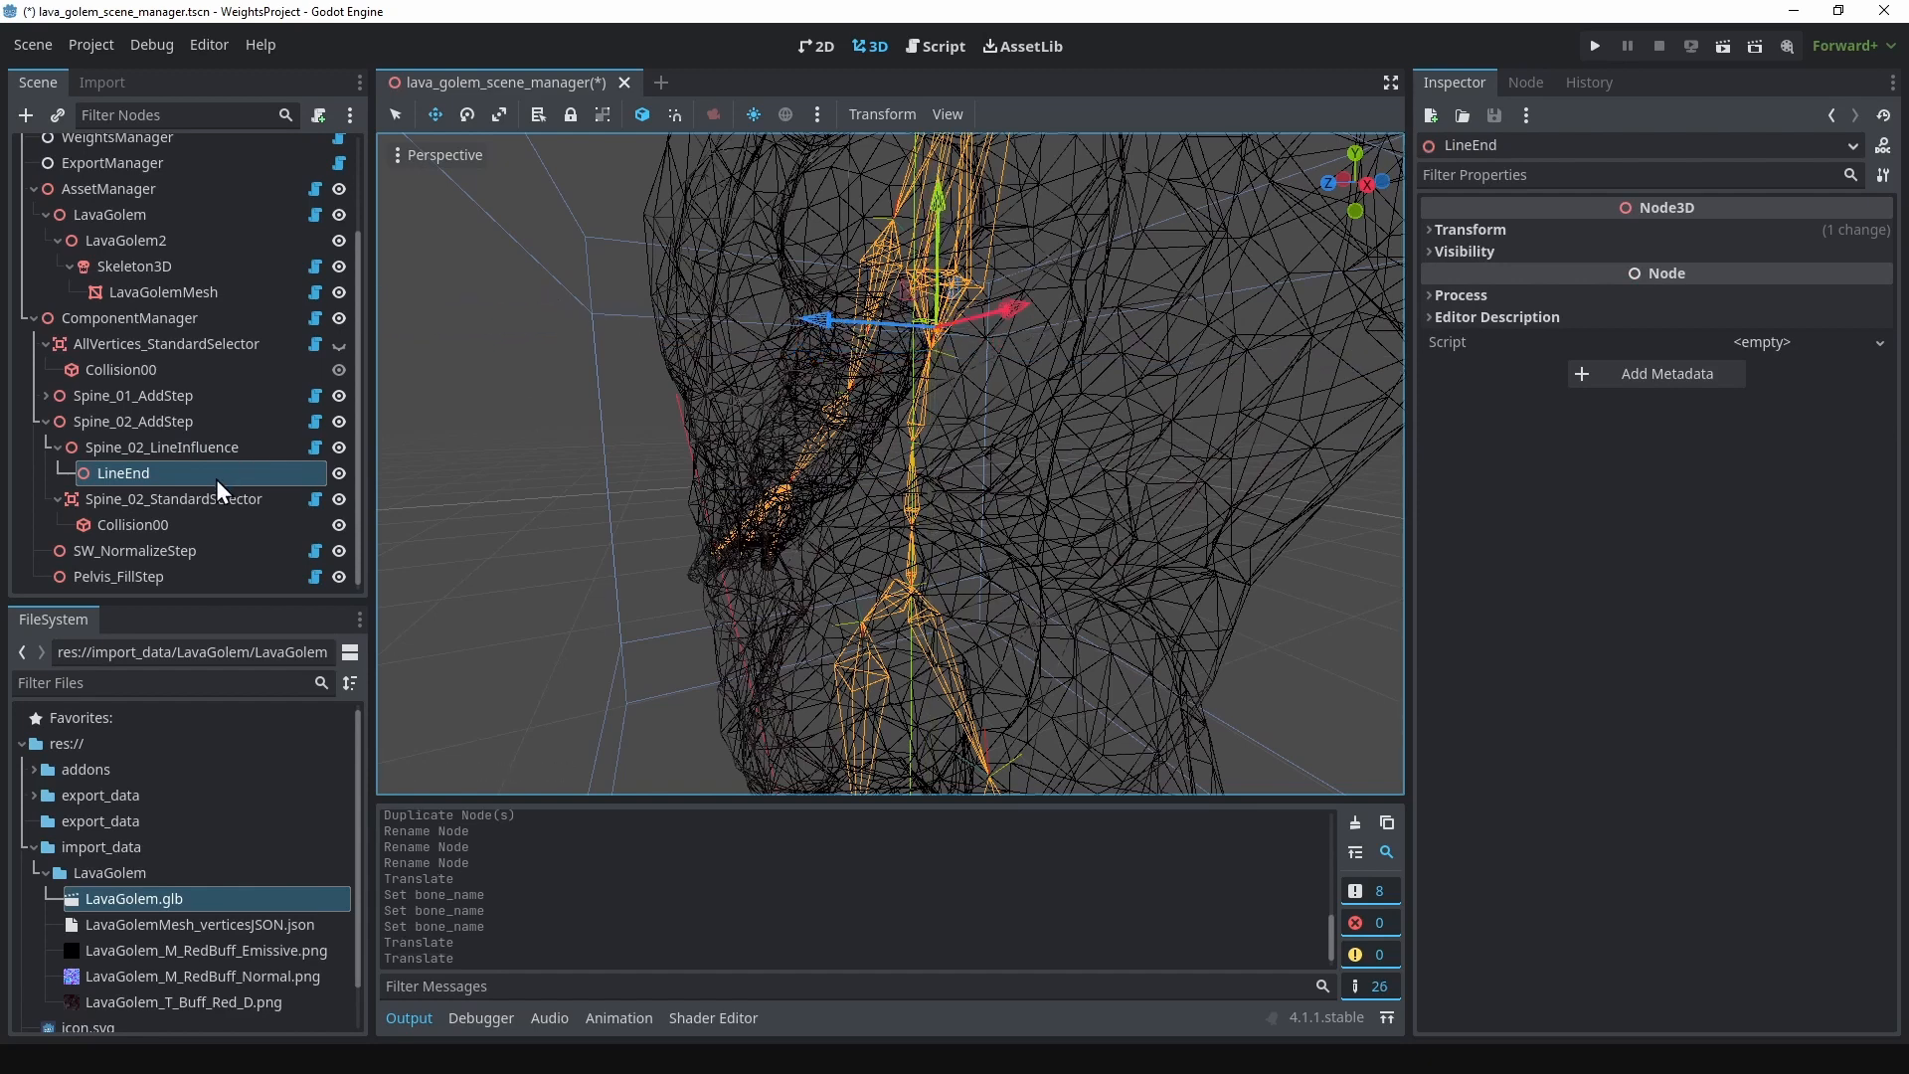
left_click(173, 447)
left_click(175, 474)
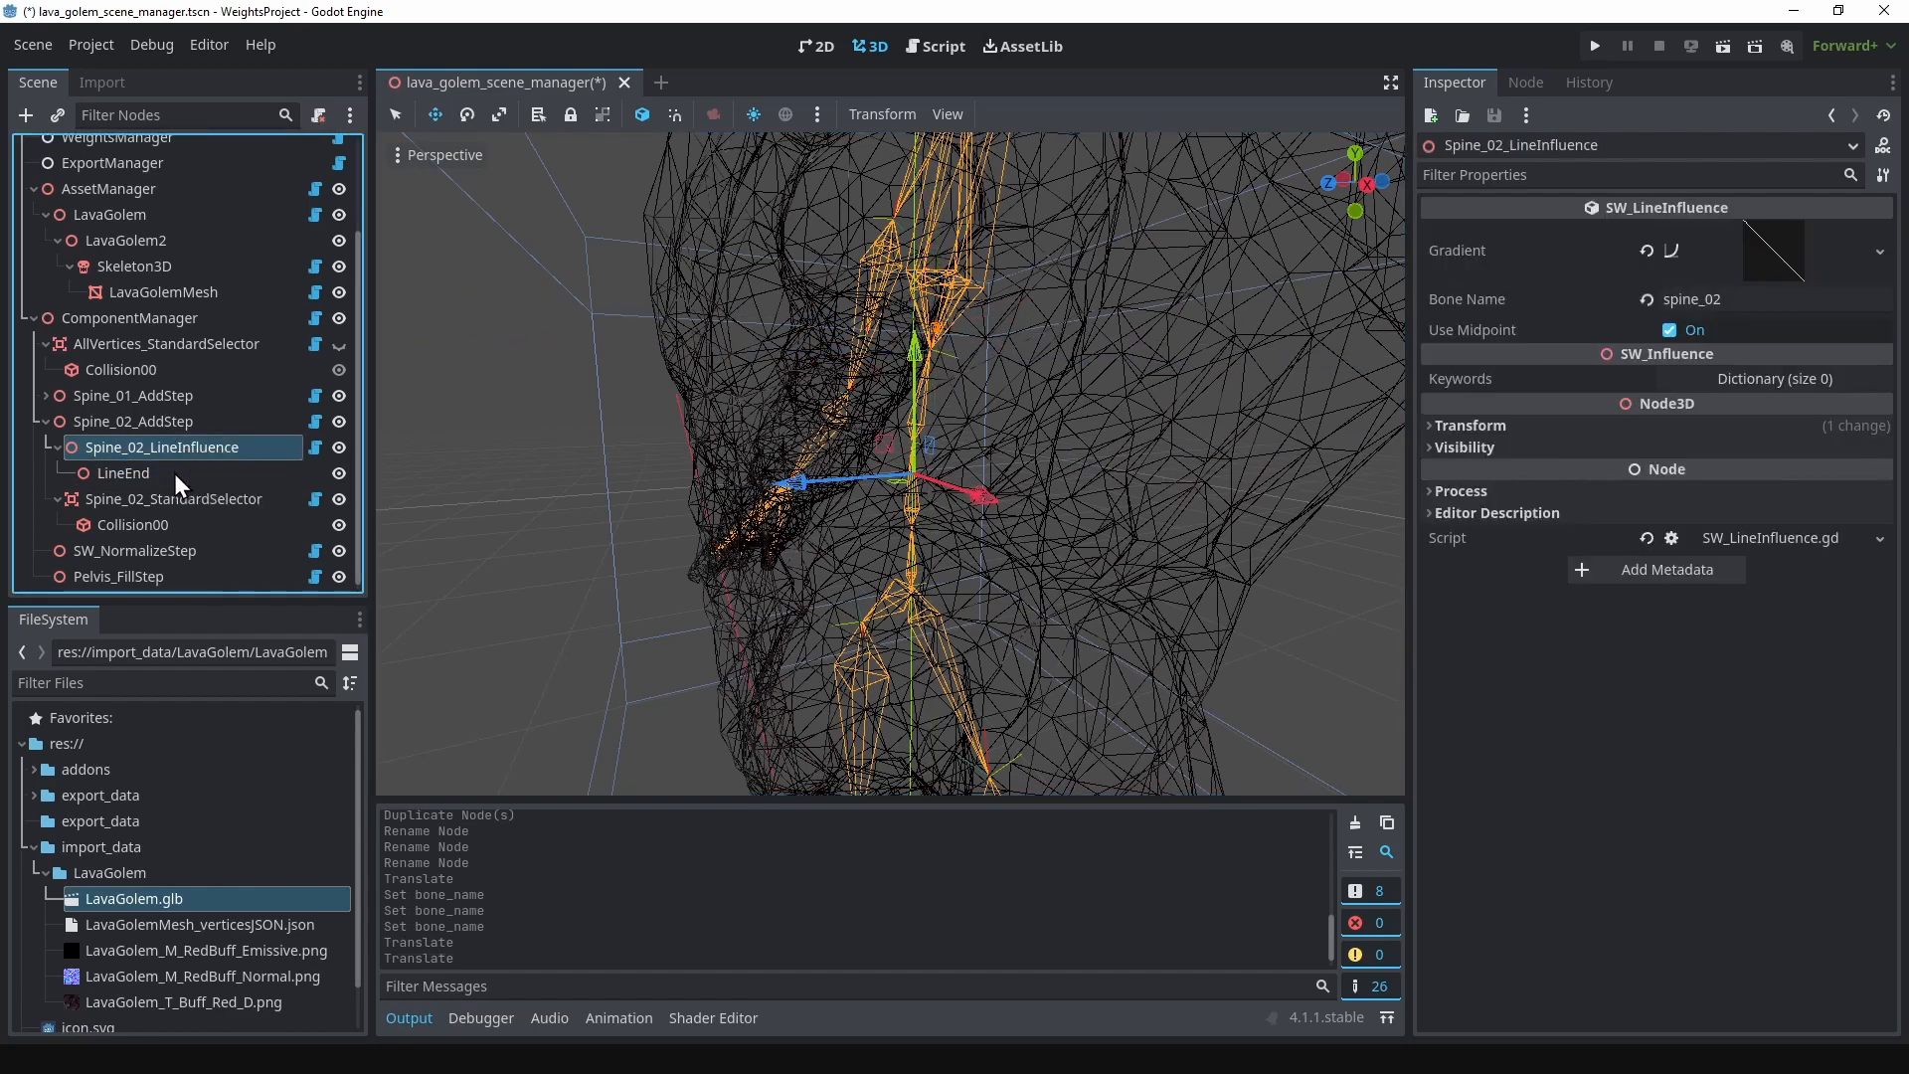
middle_click_drag(689, 480, 1013, 487)
scroll(1010, 487, "down", 5)
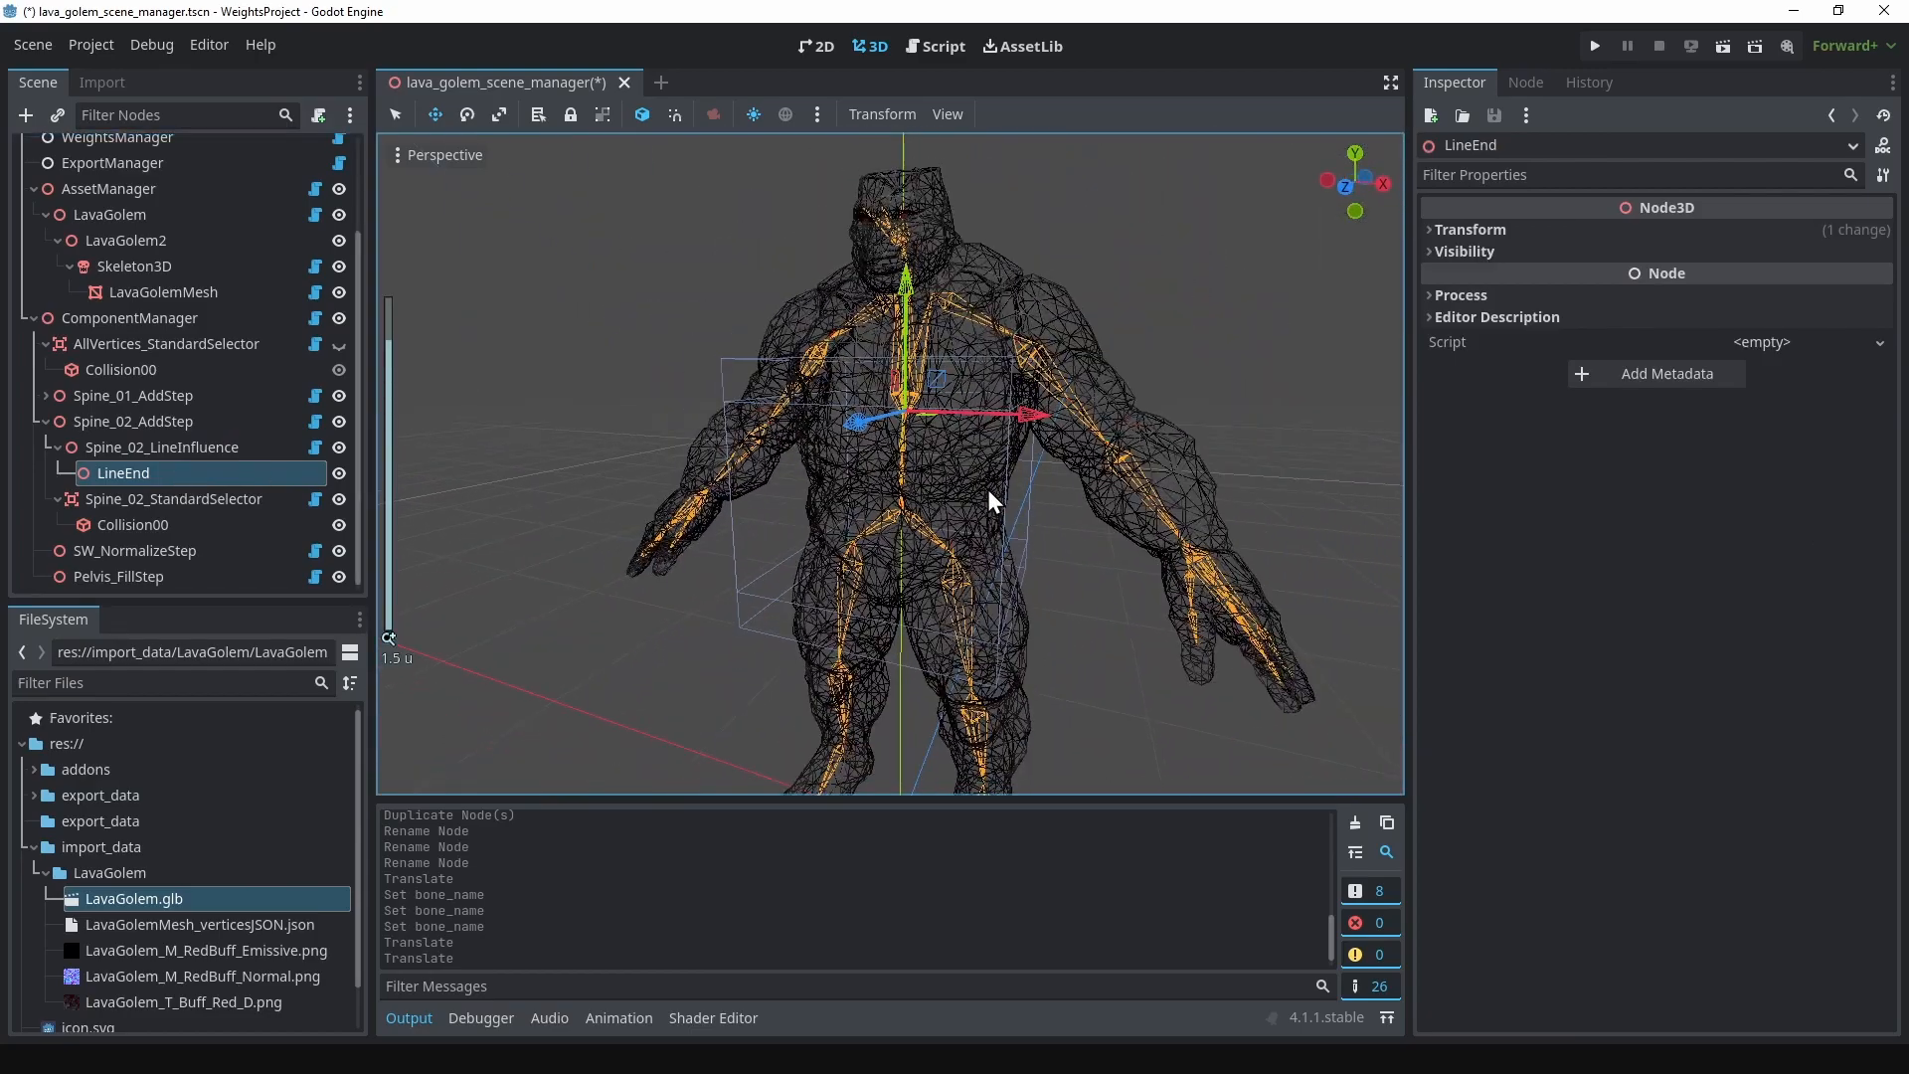
left_click(159, 447)
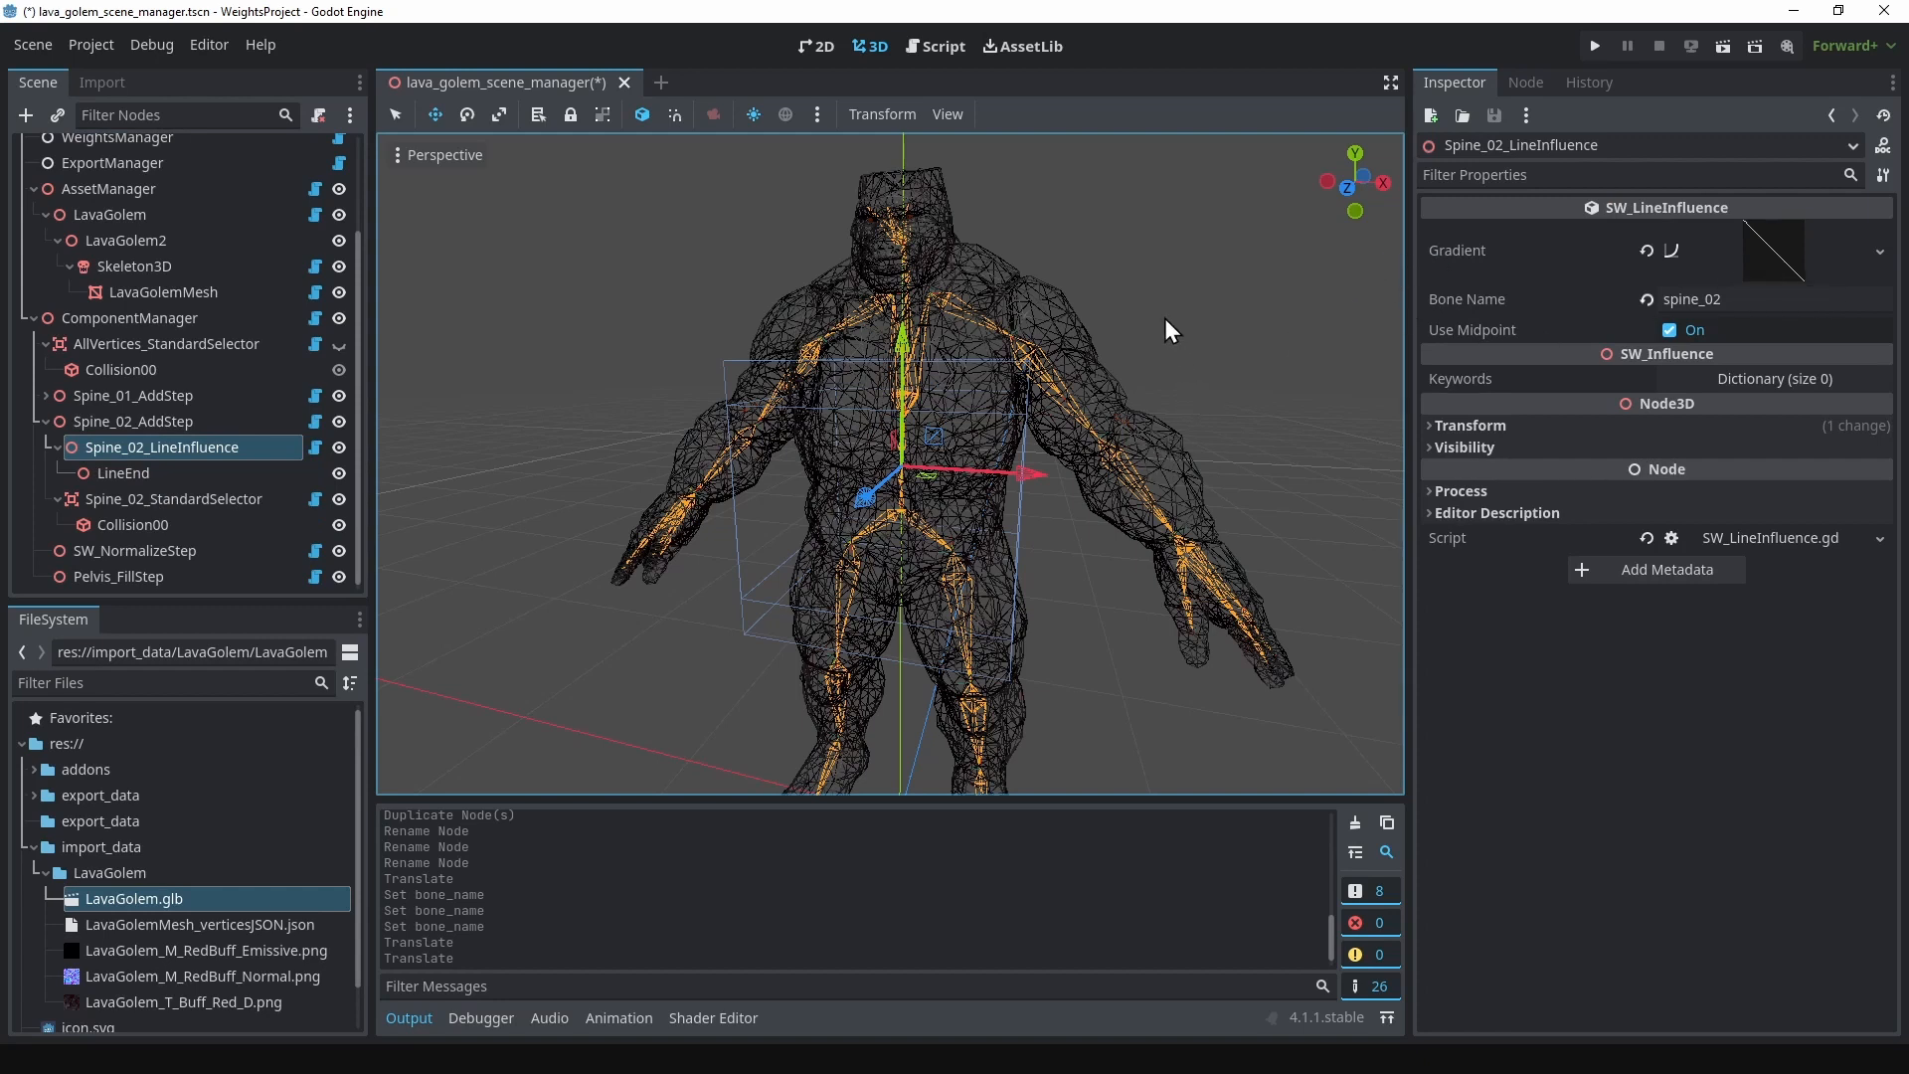
Step: Compute the assets, selectors and weights with WeightsManager and export the weights
scroll(114, 298, "up", 3)
left_click(110, 252)
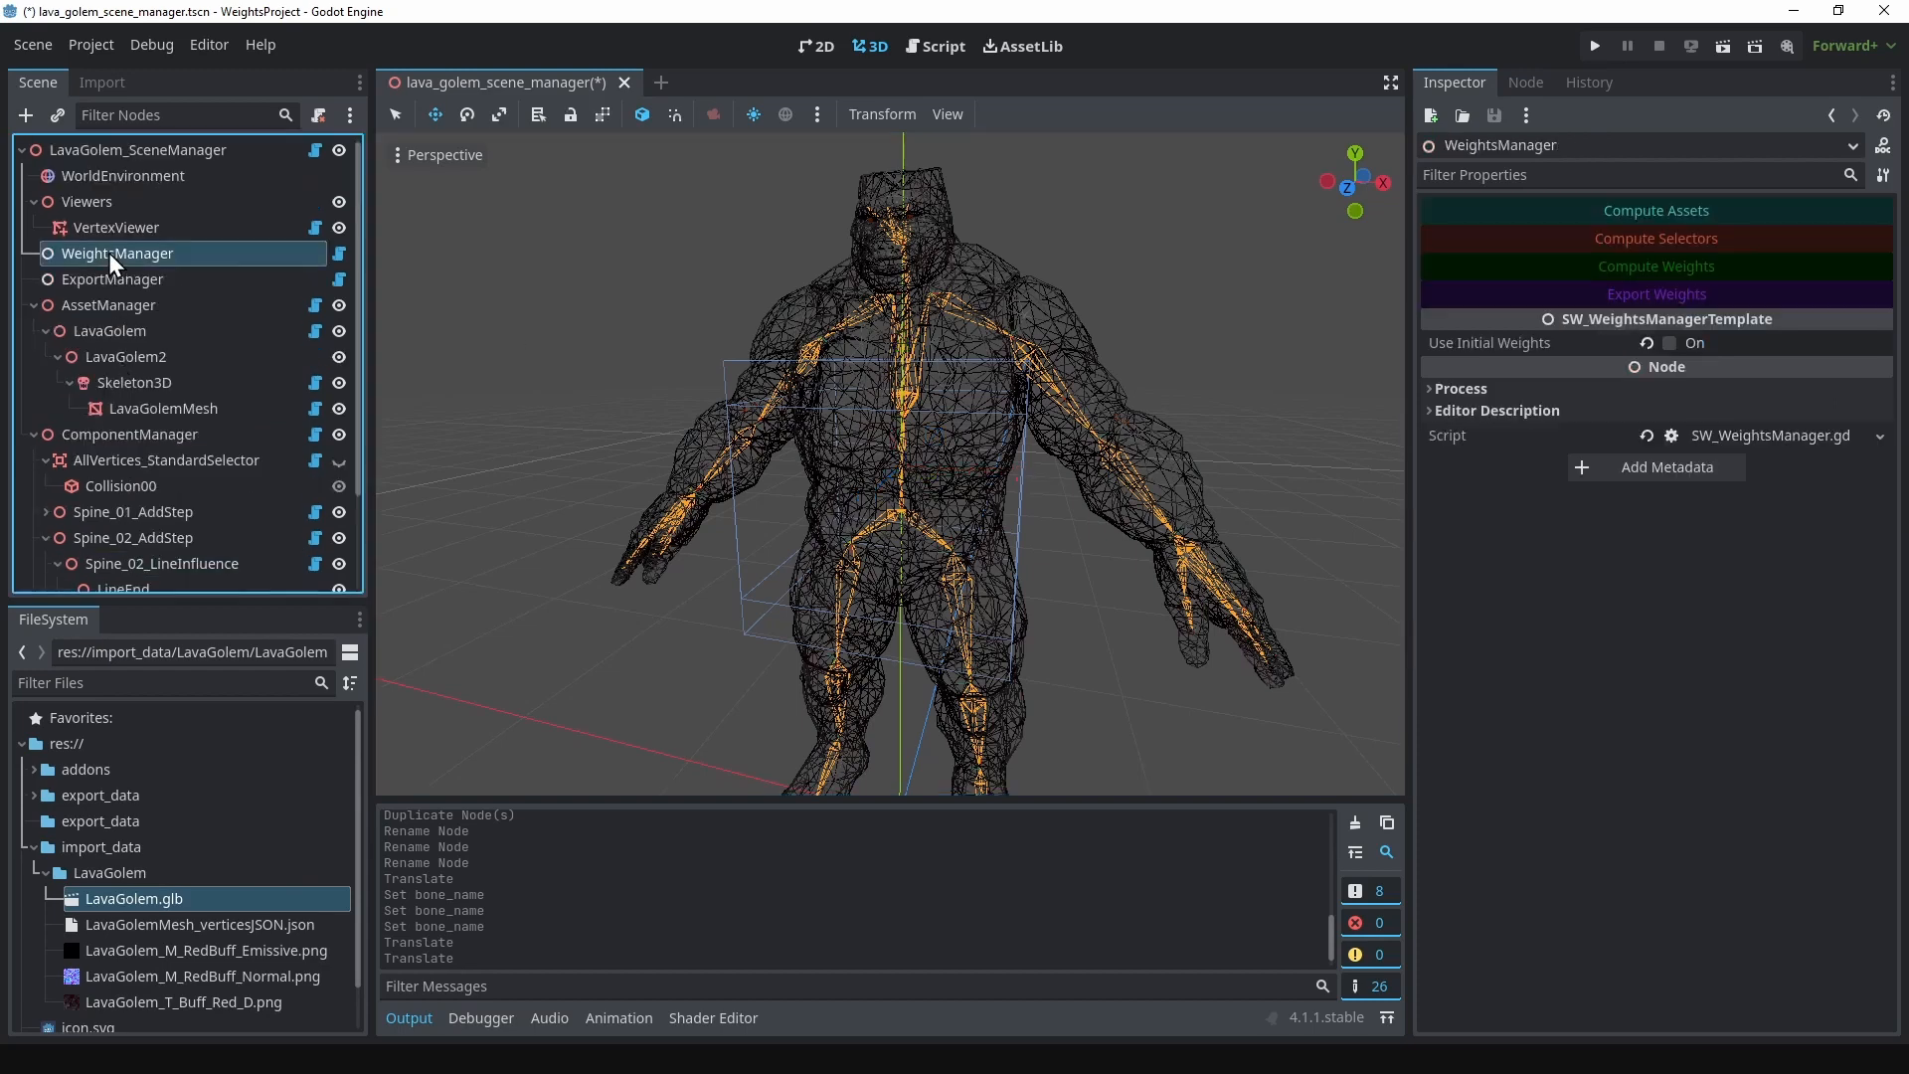
left_click(1503, 210)
left_click(1507, 236)
left_click(1515, 266)
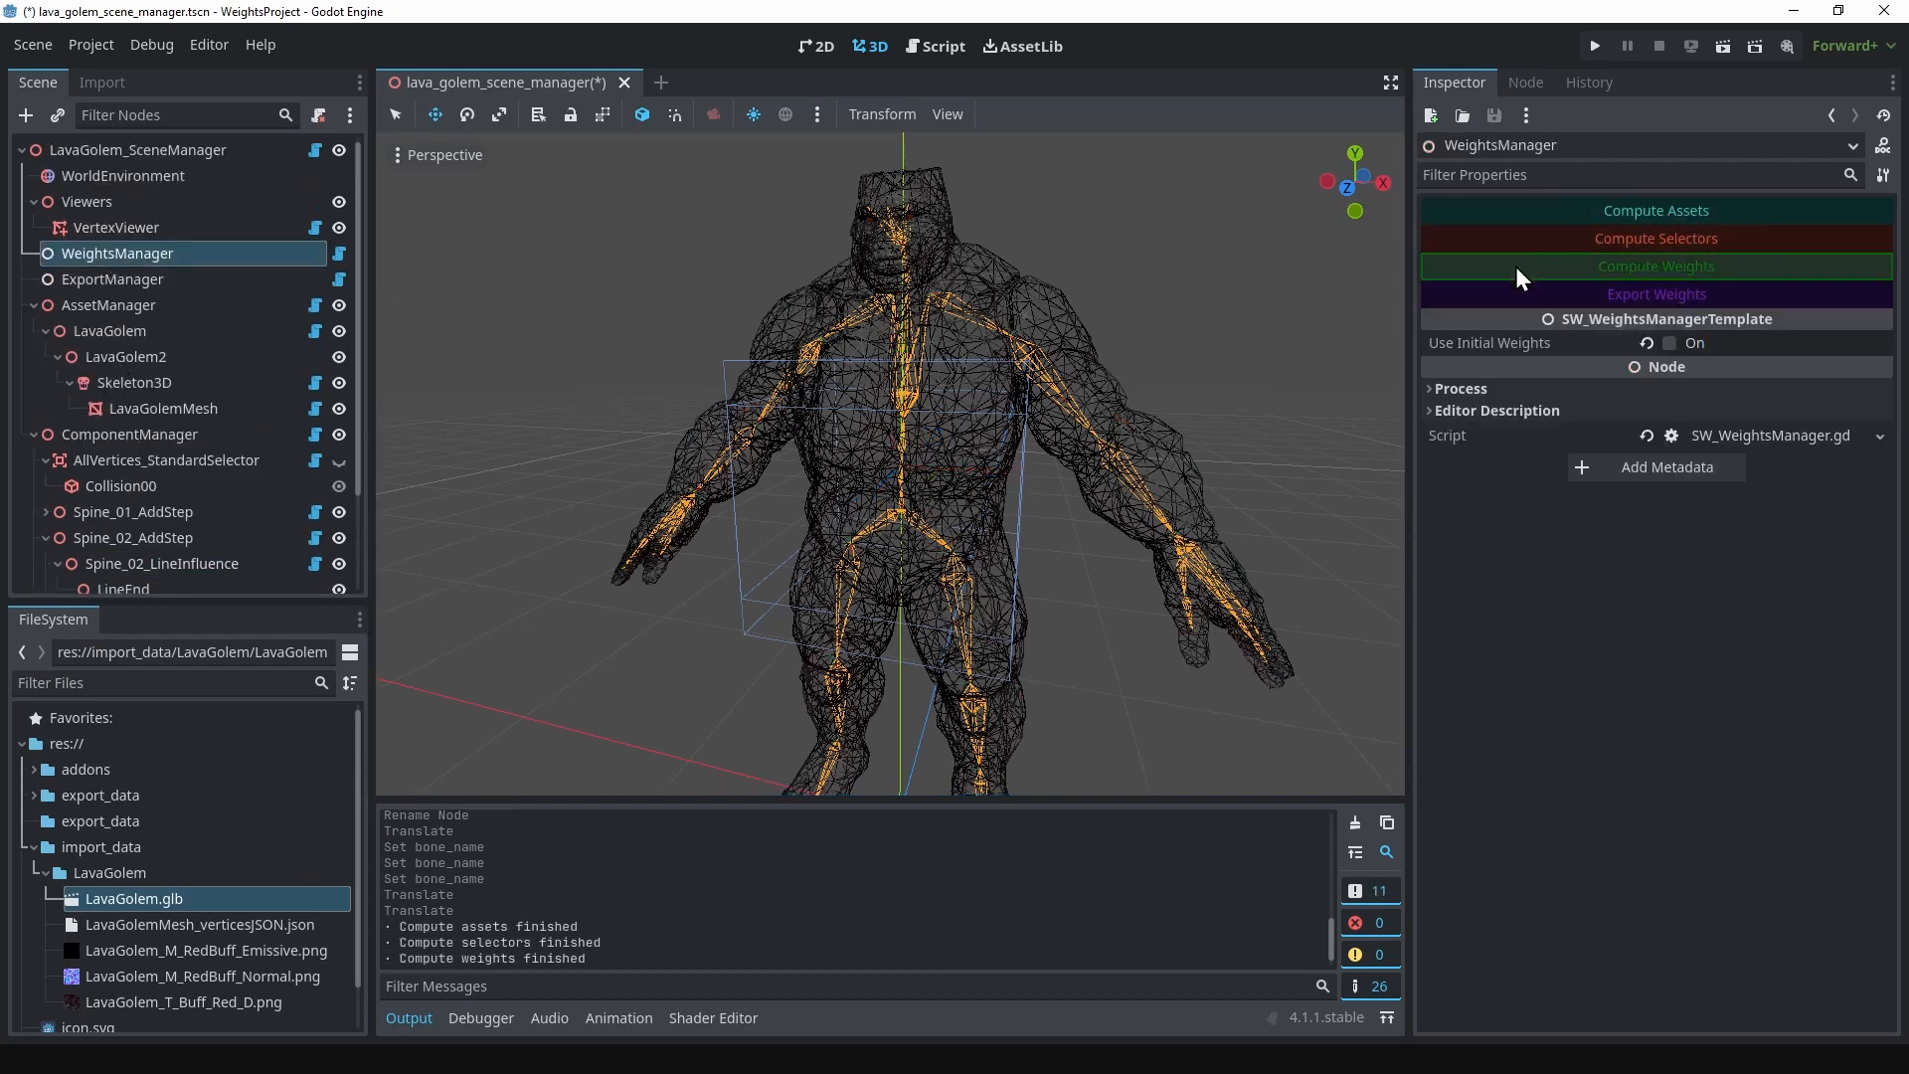
left_click(1528, 291)
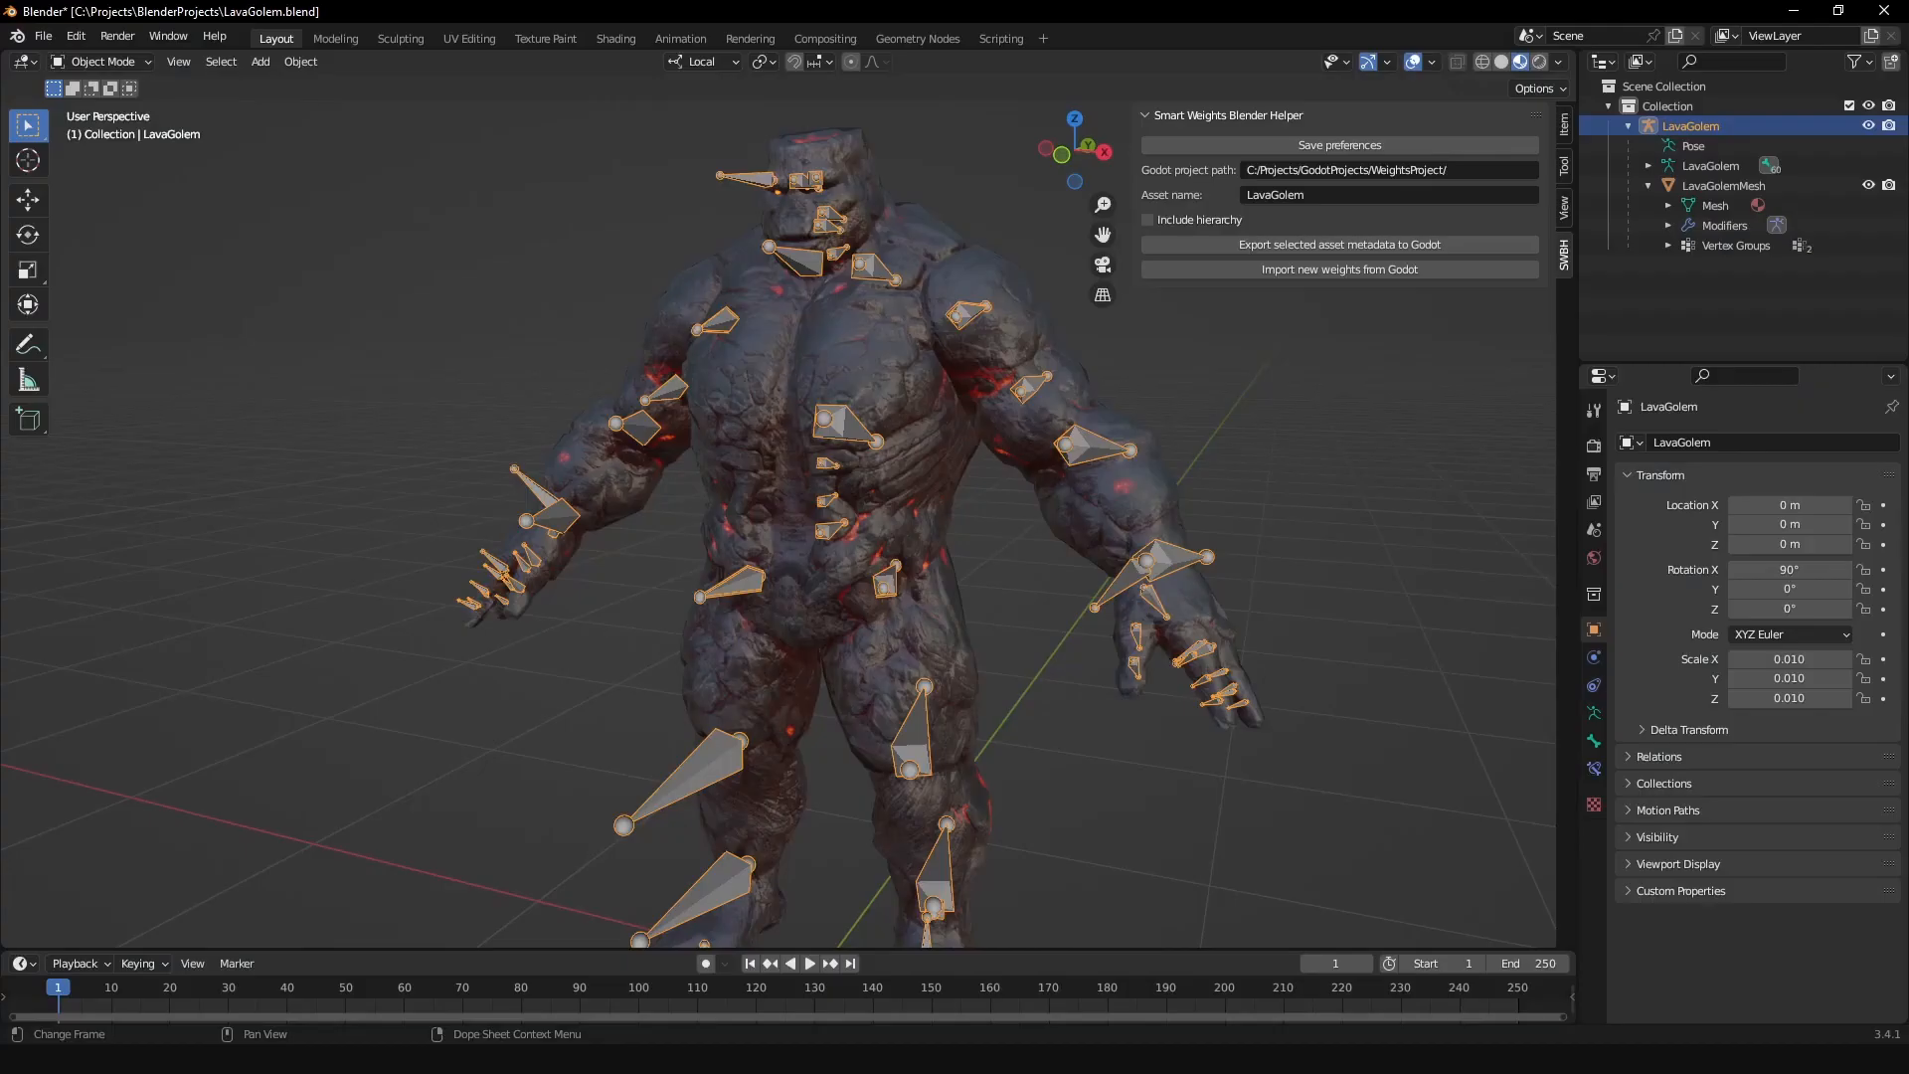
Step: Switch to Blender, import the new weights from Godot and put LavaGolemMesh in Weight Paint mode
left_click(1303, 273)
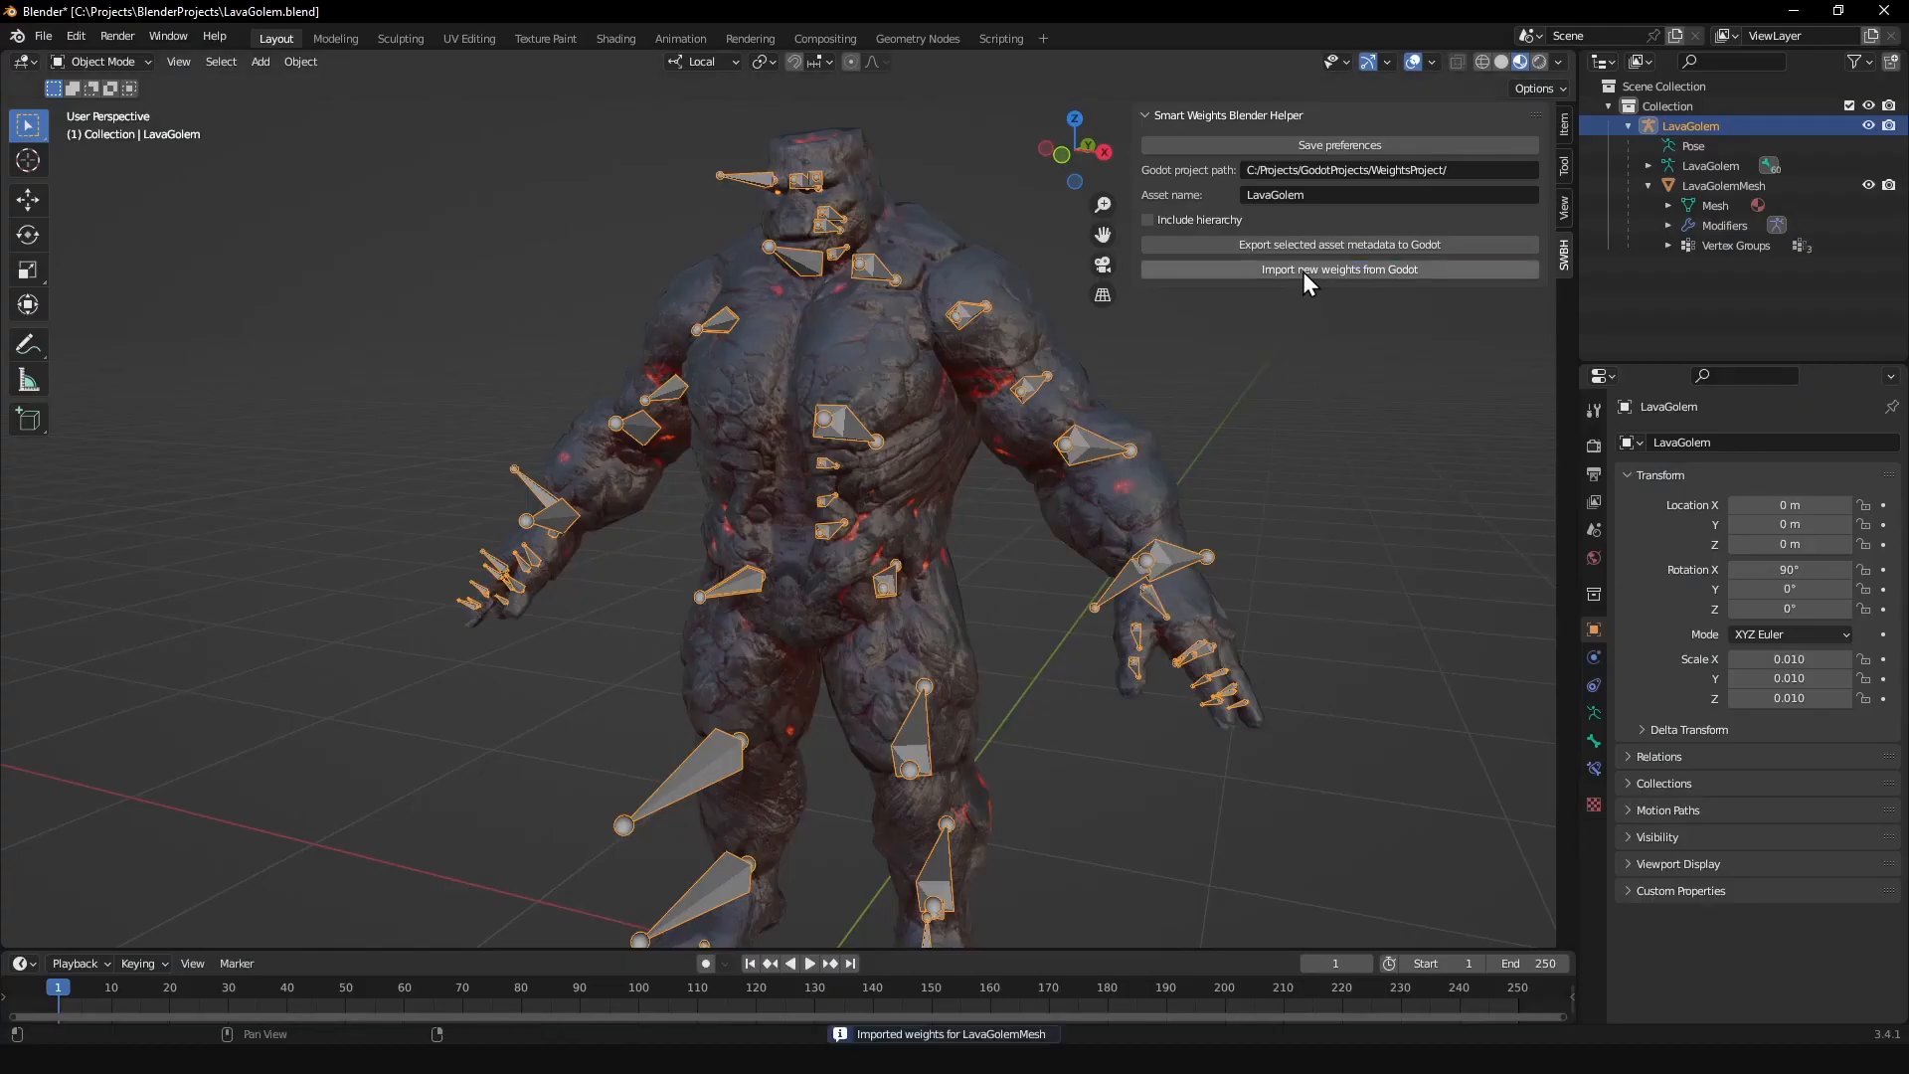
left_click(928, 450)
key("ctrl+Tab")
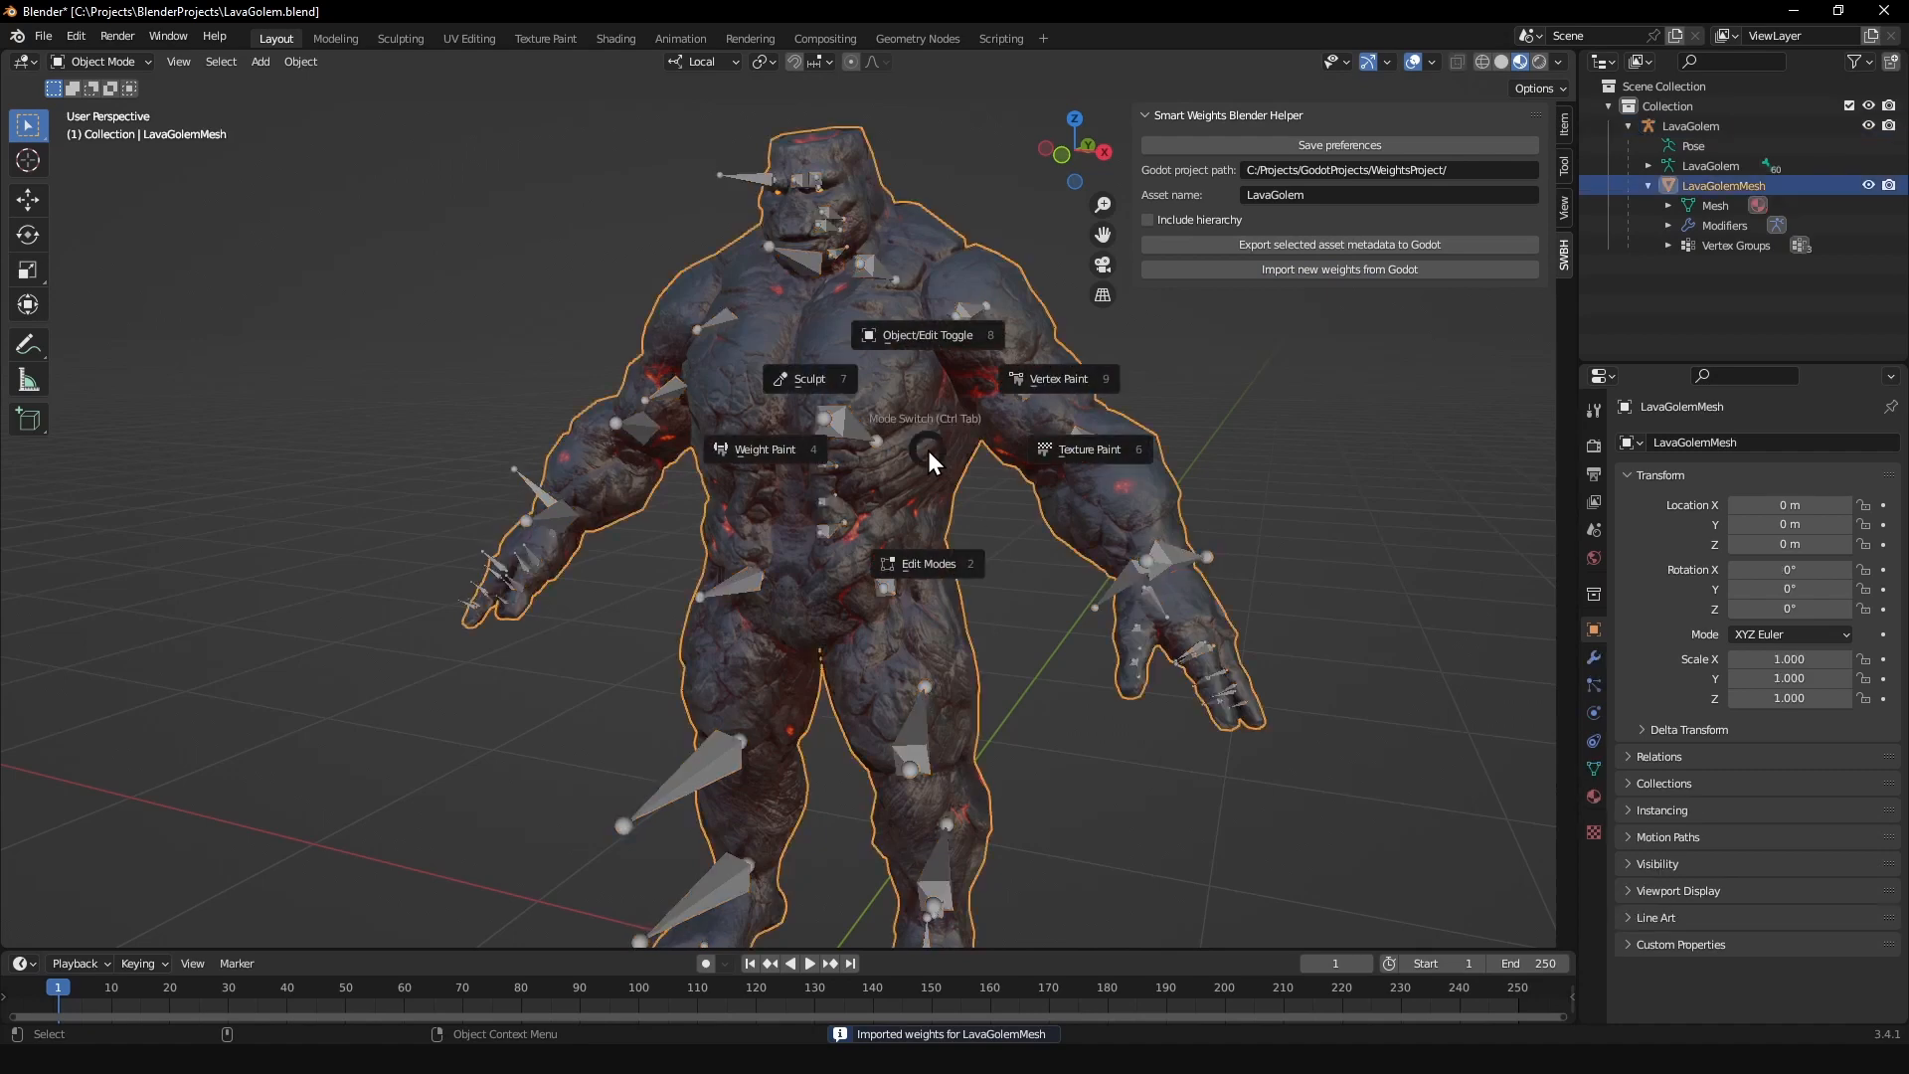
left_click(789, 453)
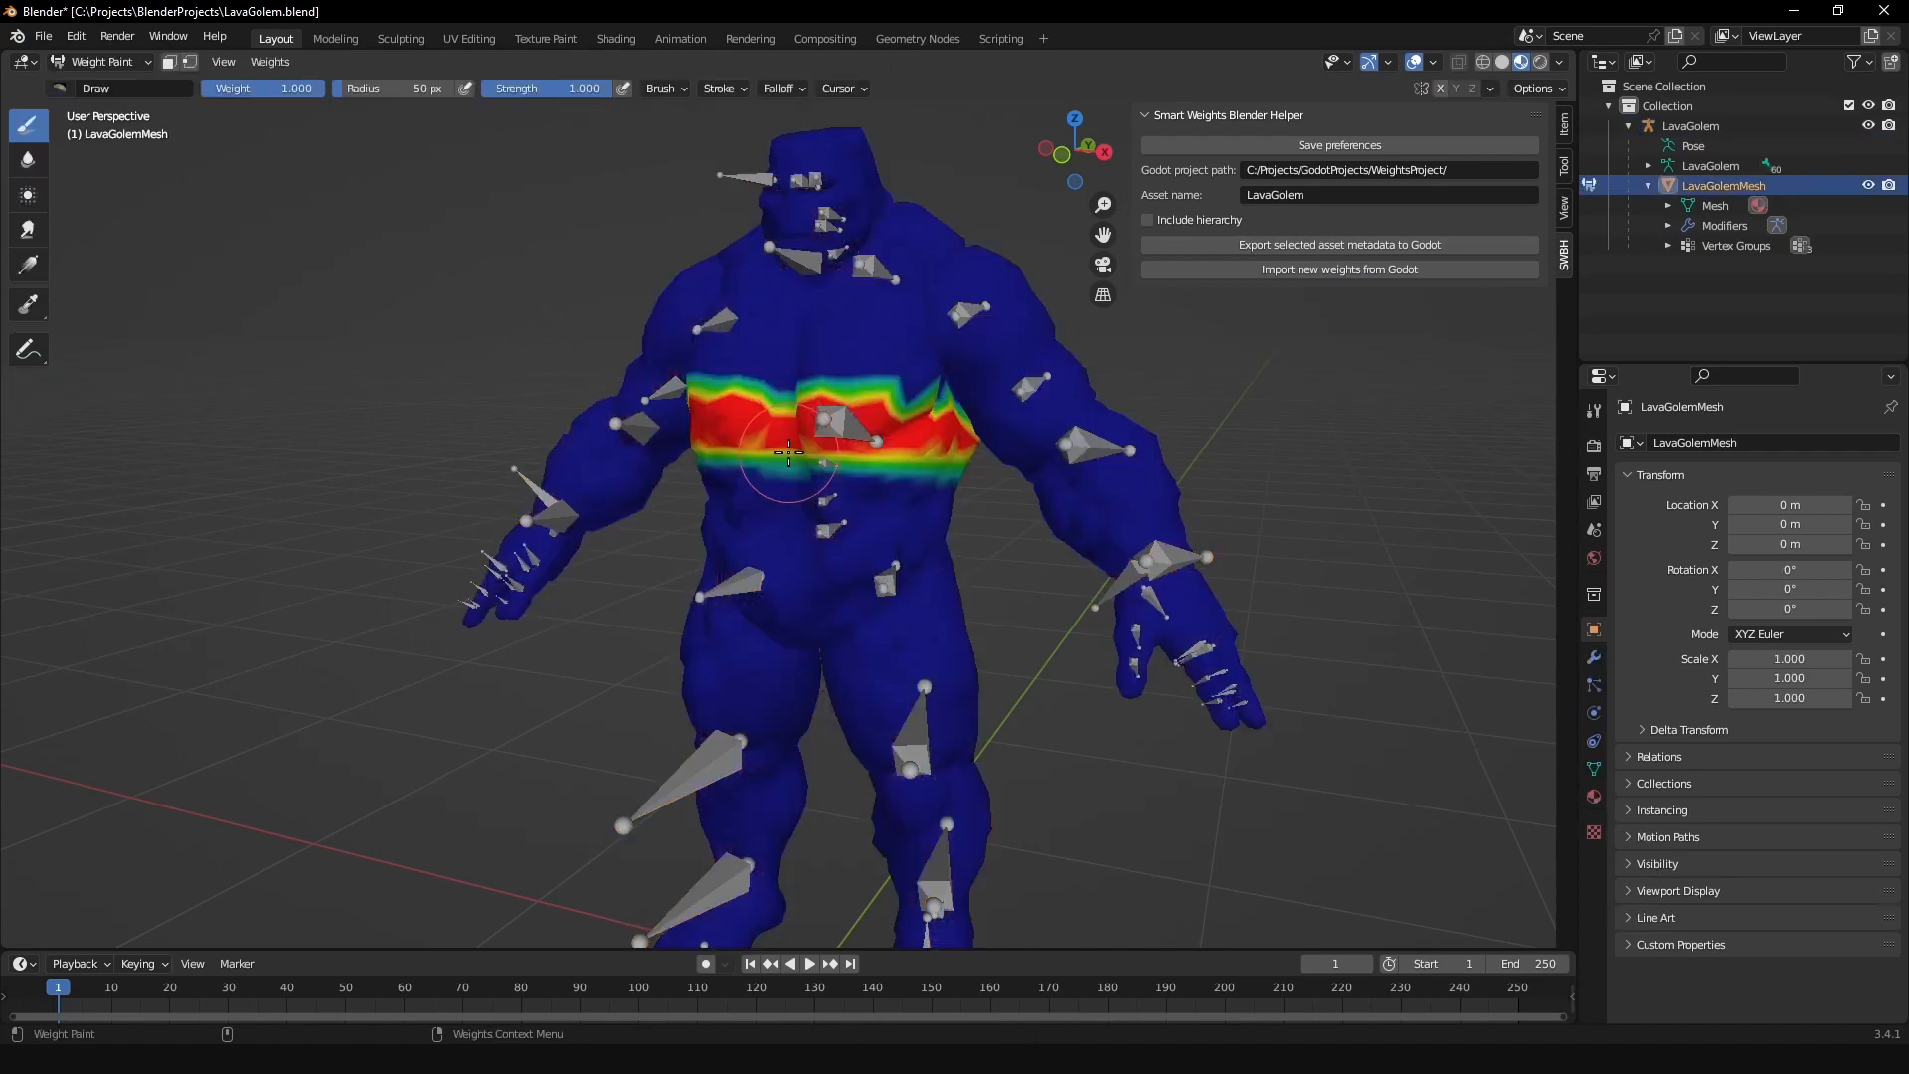
Step: Examine the weight distribution of the spine_01 vertex group on the golem's torso
left_click(1593, 769)
scroll(980, 546, "up", 3)
middle_click_drag(981, 546, 1034, 422)
left_click(1714, 529)
Step: Leave Weight Paint mode, select the LavaGolem armature and put it in Pose mode
key("ctrl+Tab")
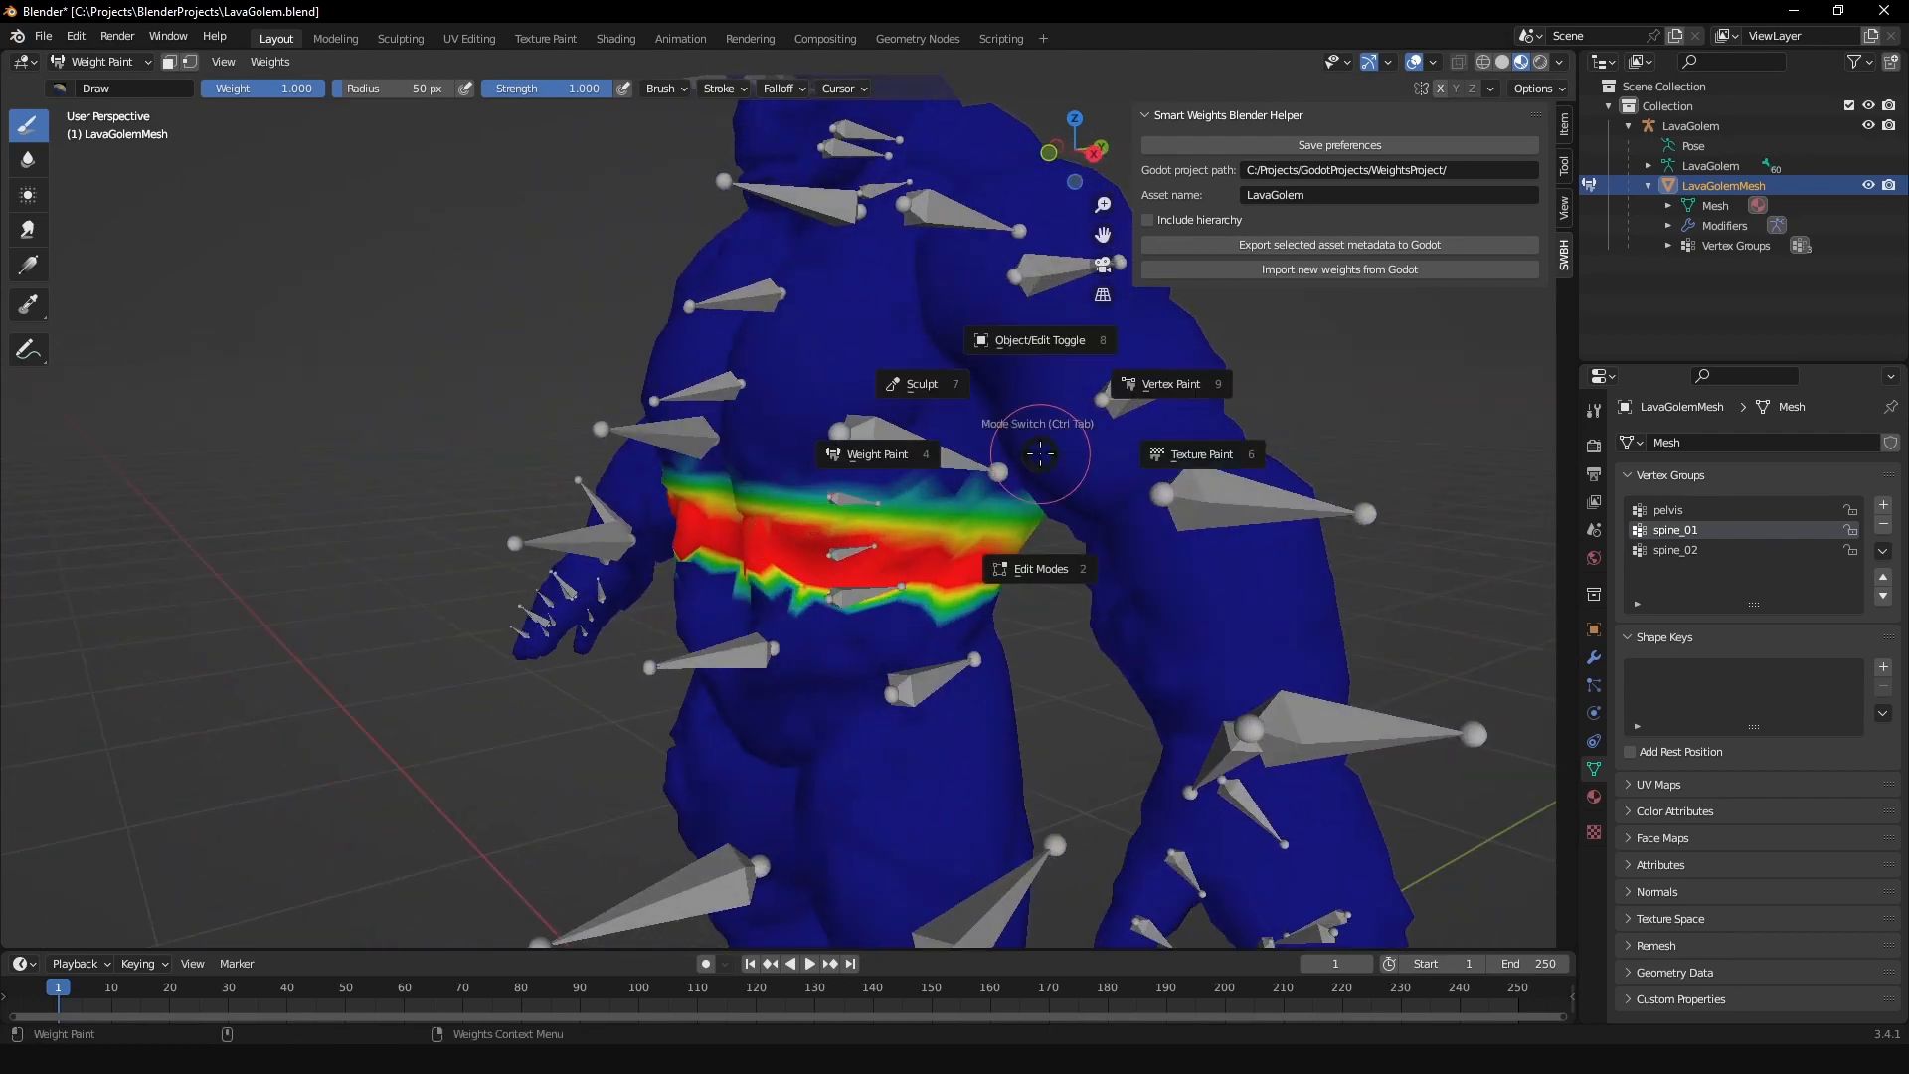
left_click(1054, 356)
left_click(886, 450)
key("ctrl+Tab")
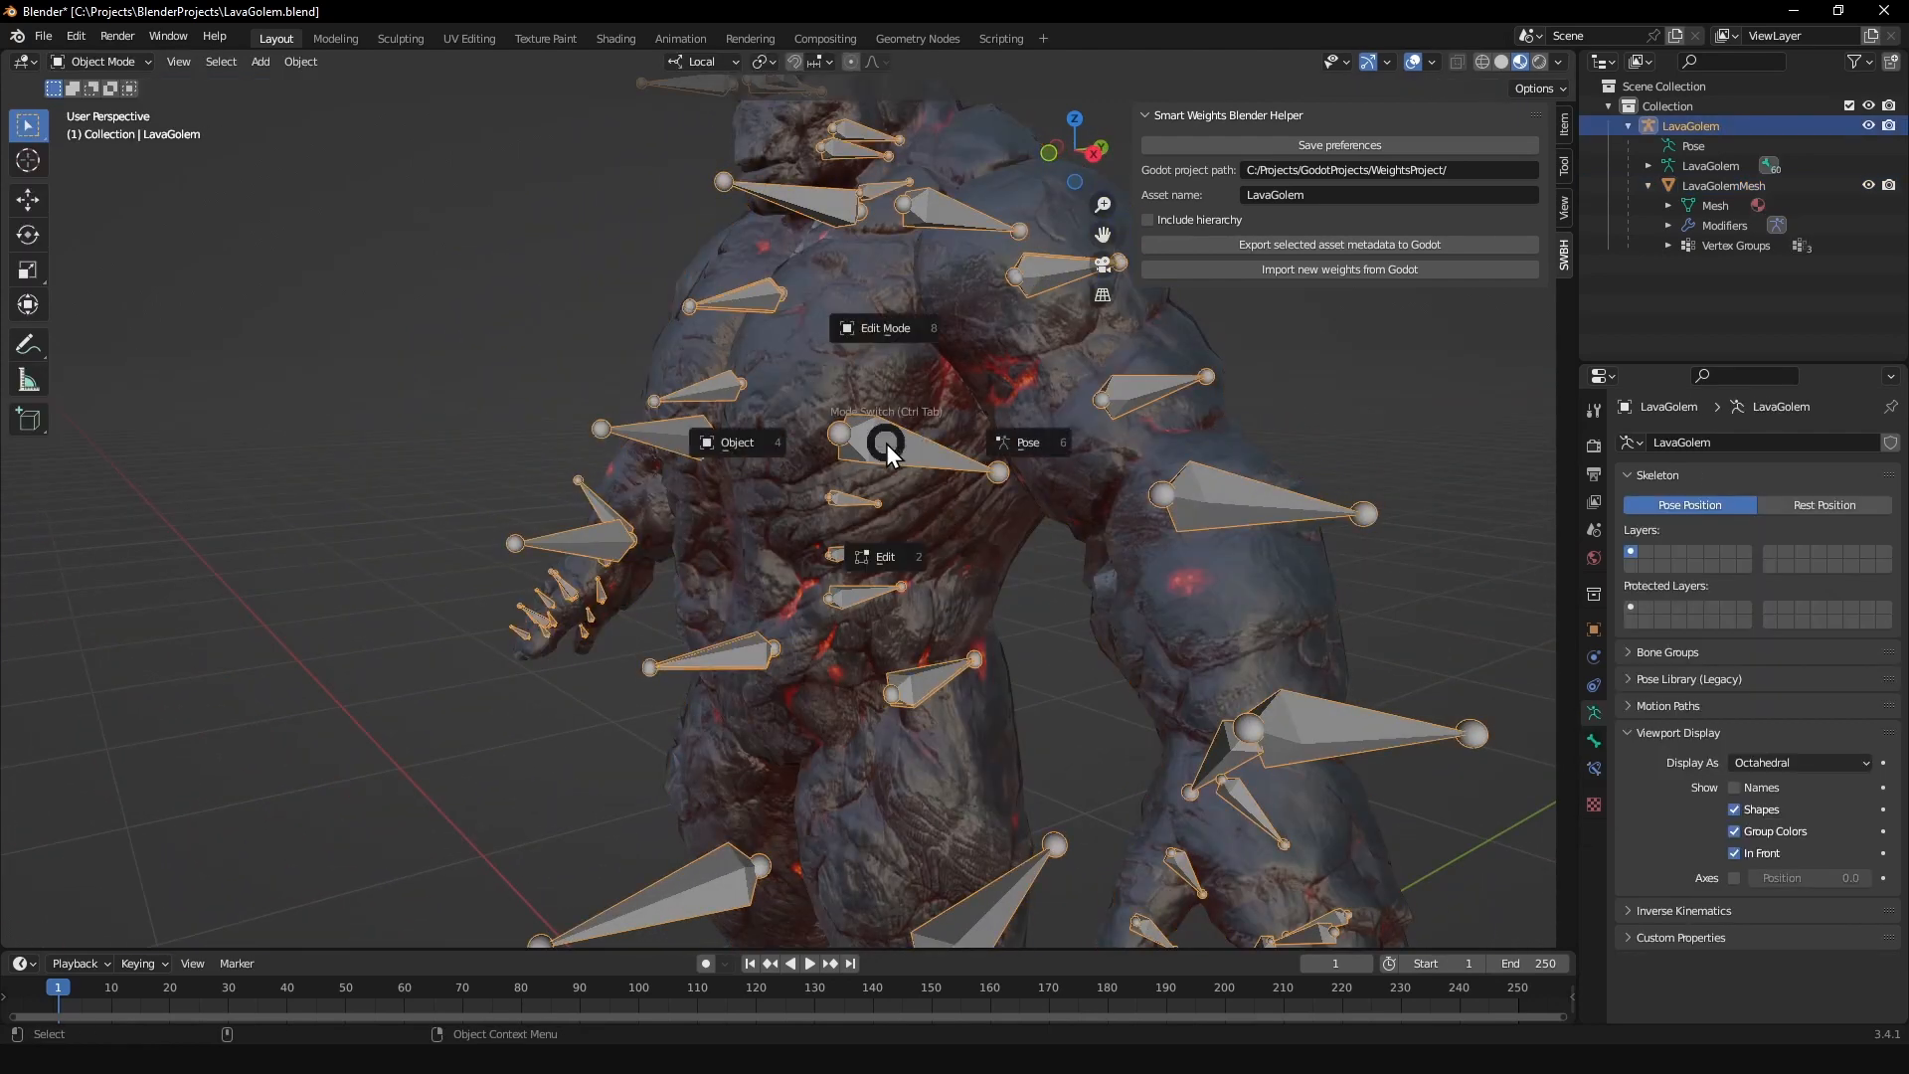
left_click(1006, 443)
scroll(916, 487, "up", 4)
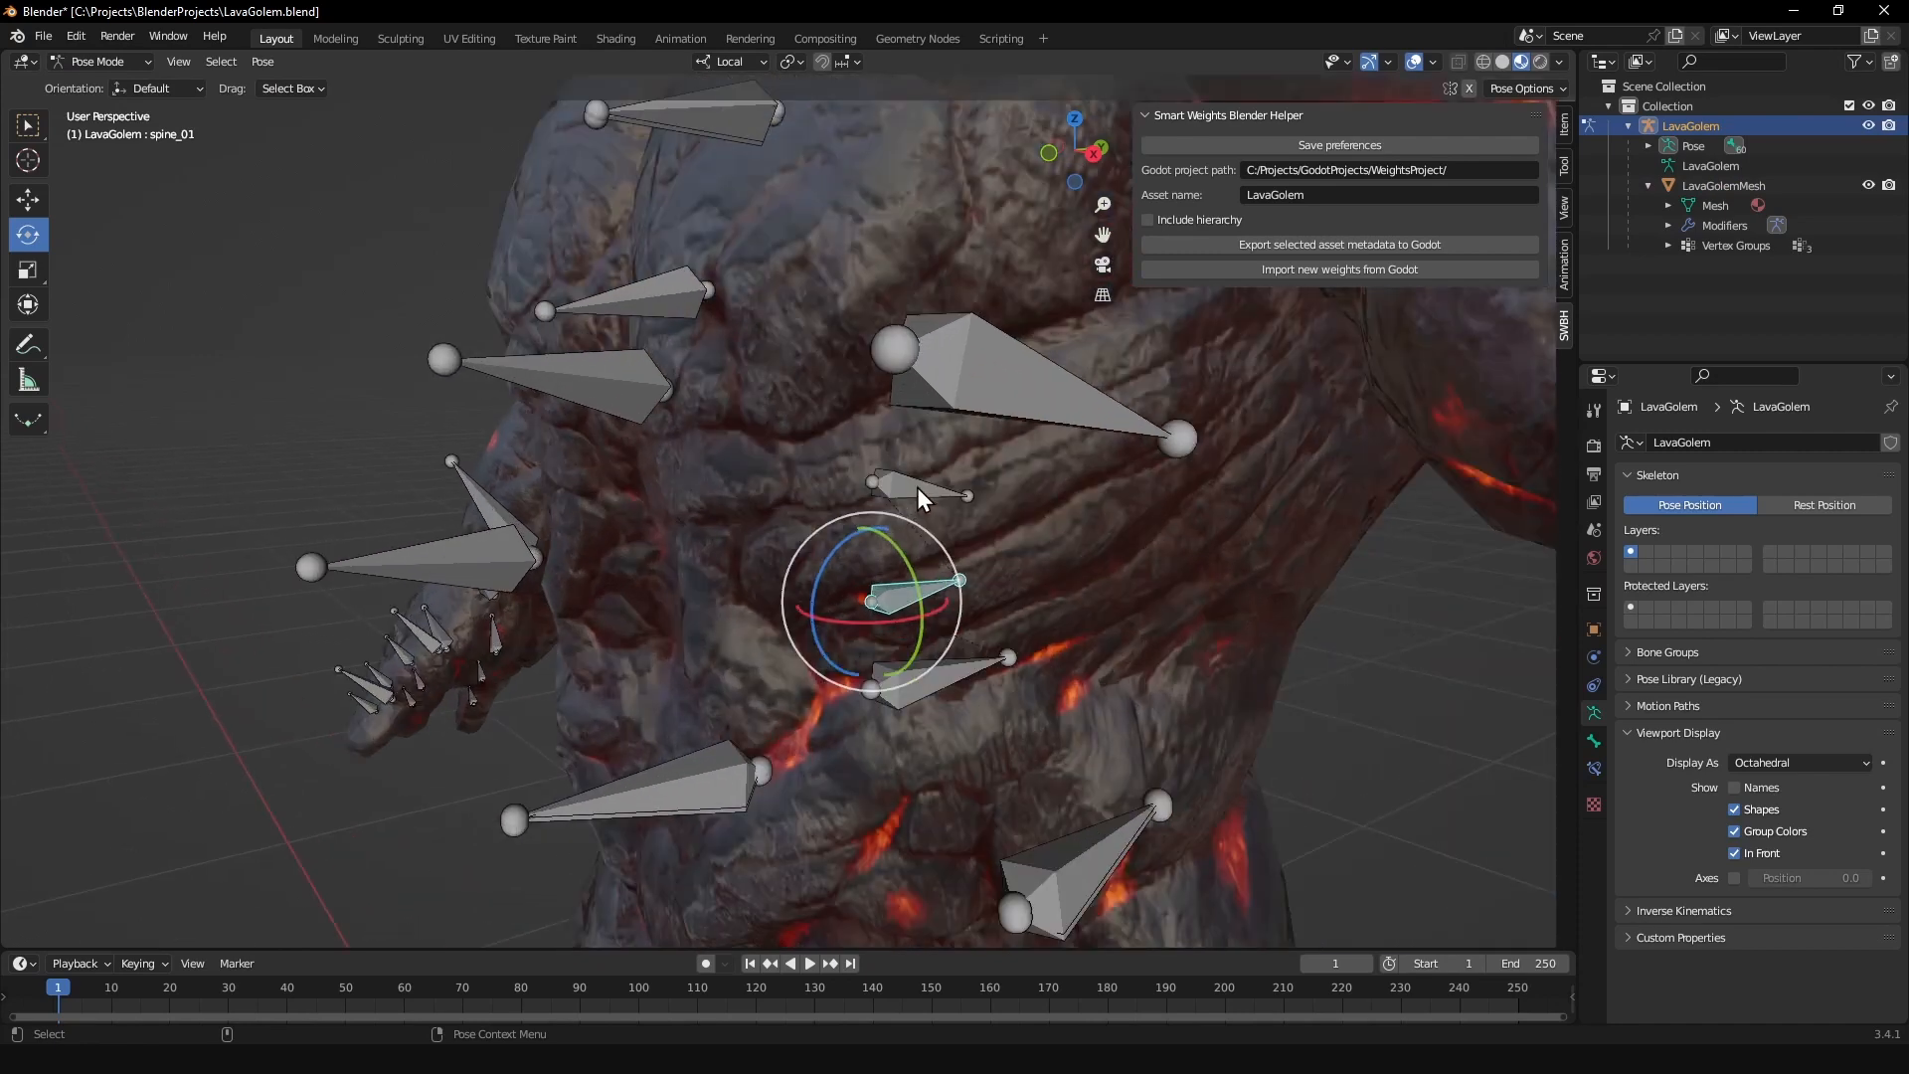
Step: Try rotating the spine_02 and spine_01 bones to test the torso deformation, undoing the test rotations
left_click(917, 481)
left_click_drag(847, 412, 855, 453)
key("ctrl+z")
left_click(913, 601)
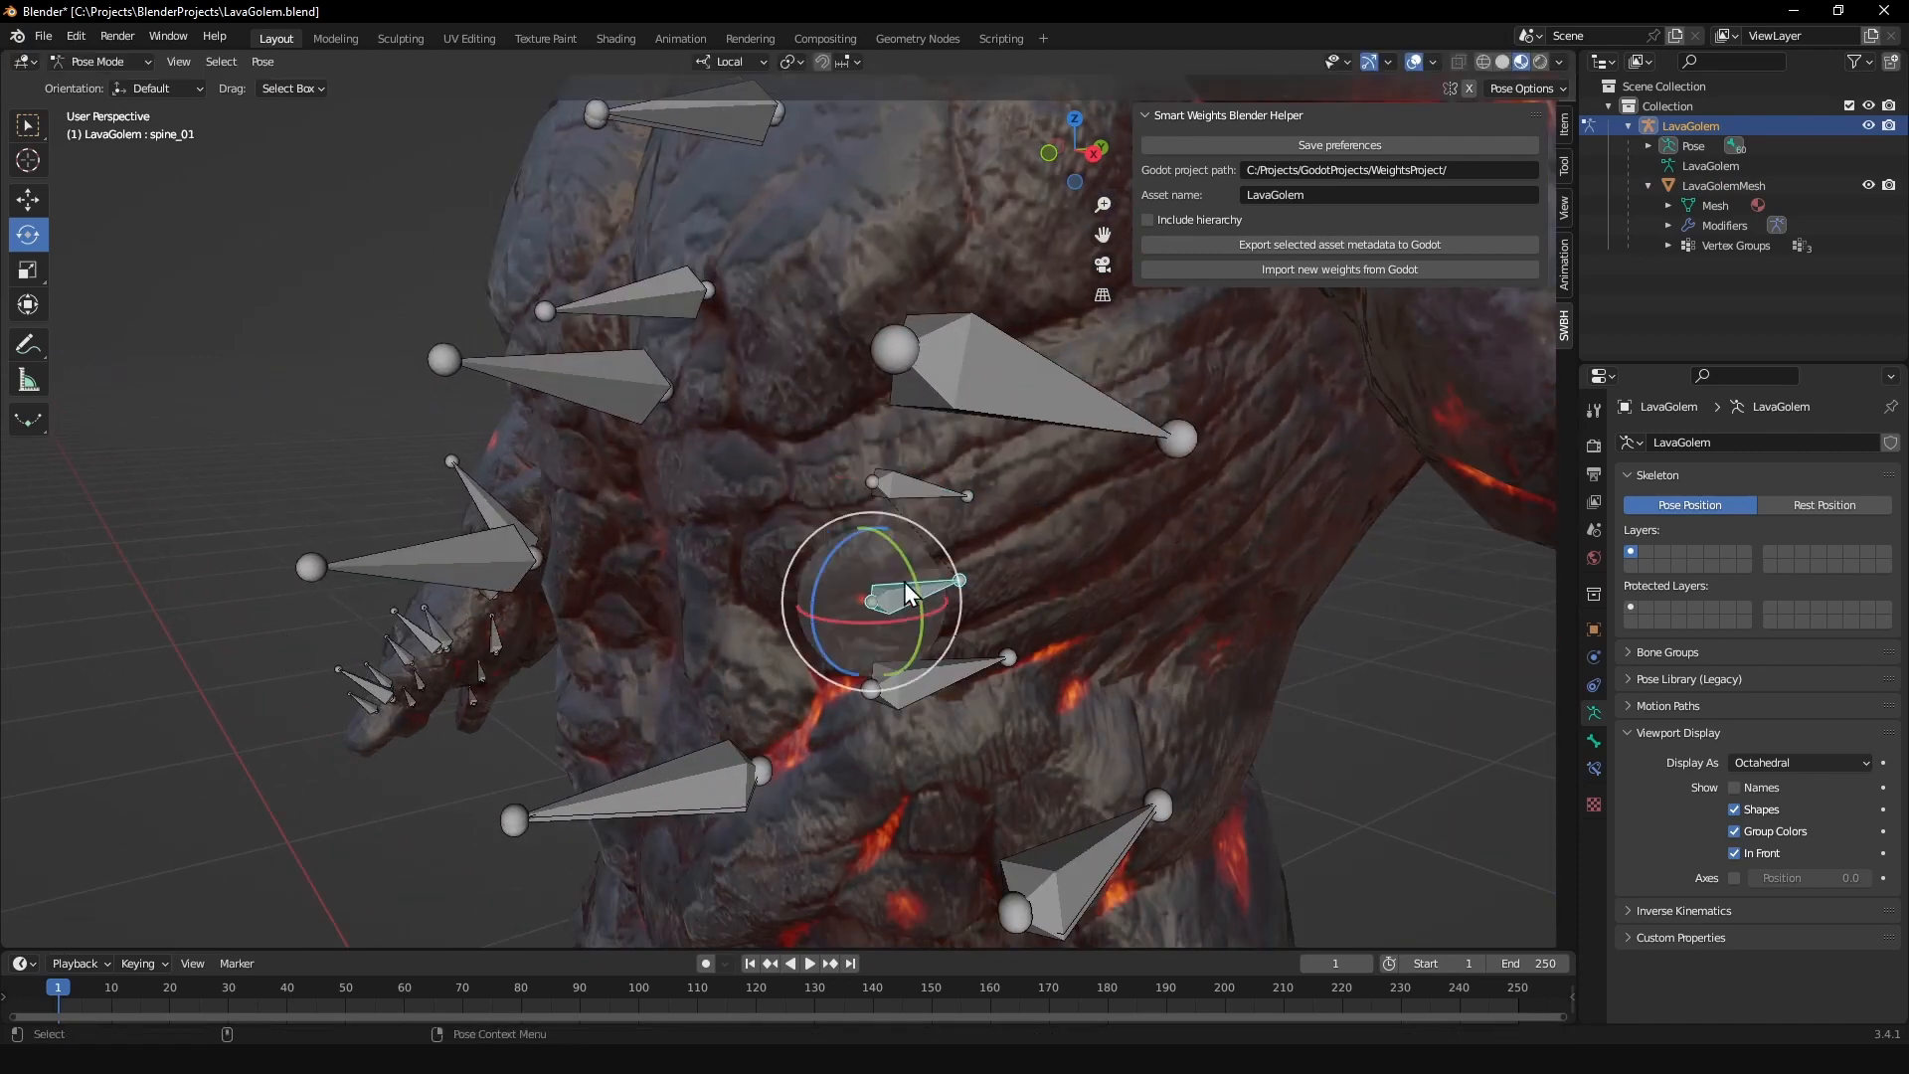
left_click_drag(843, 540, 801, 461)
left_click(879, 481)
key("ctrl+z")
key("ctrl+z")
key("ctrl+z")
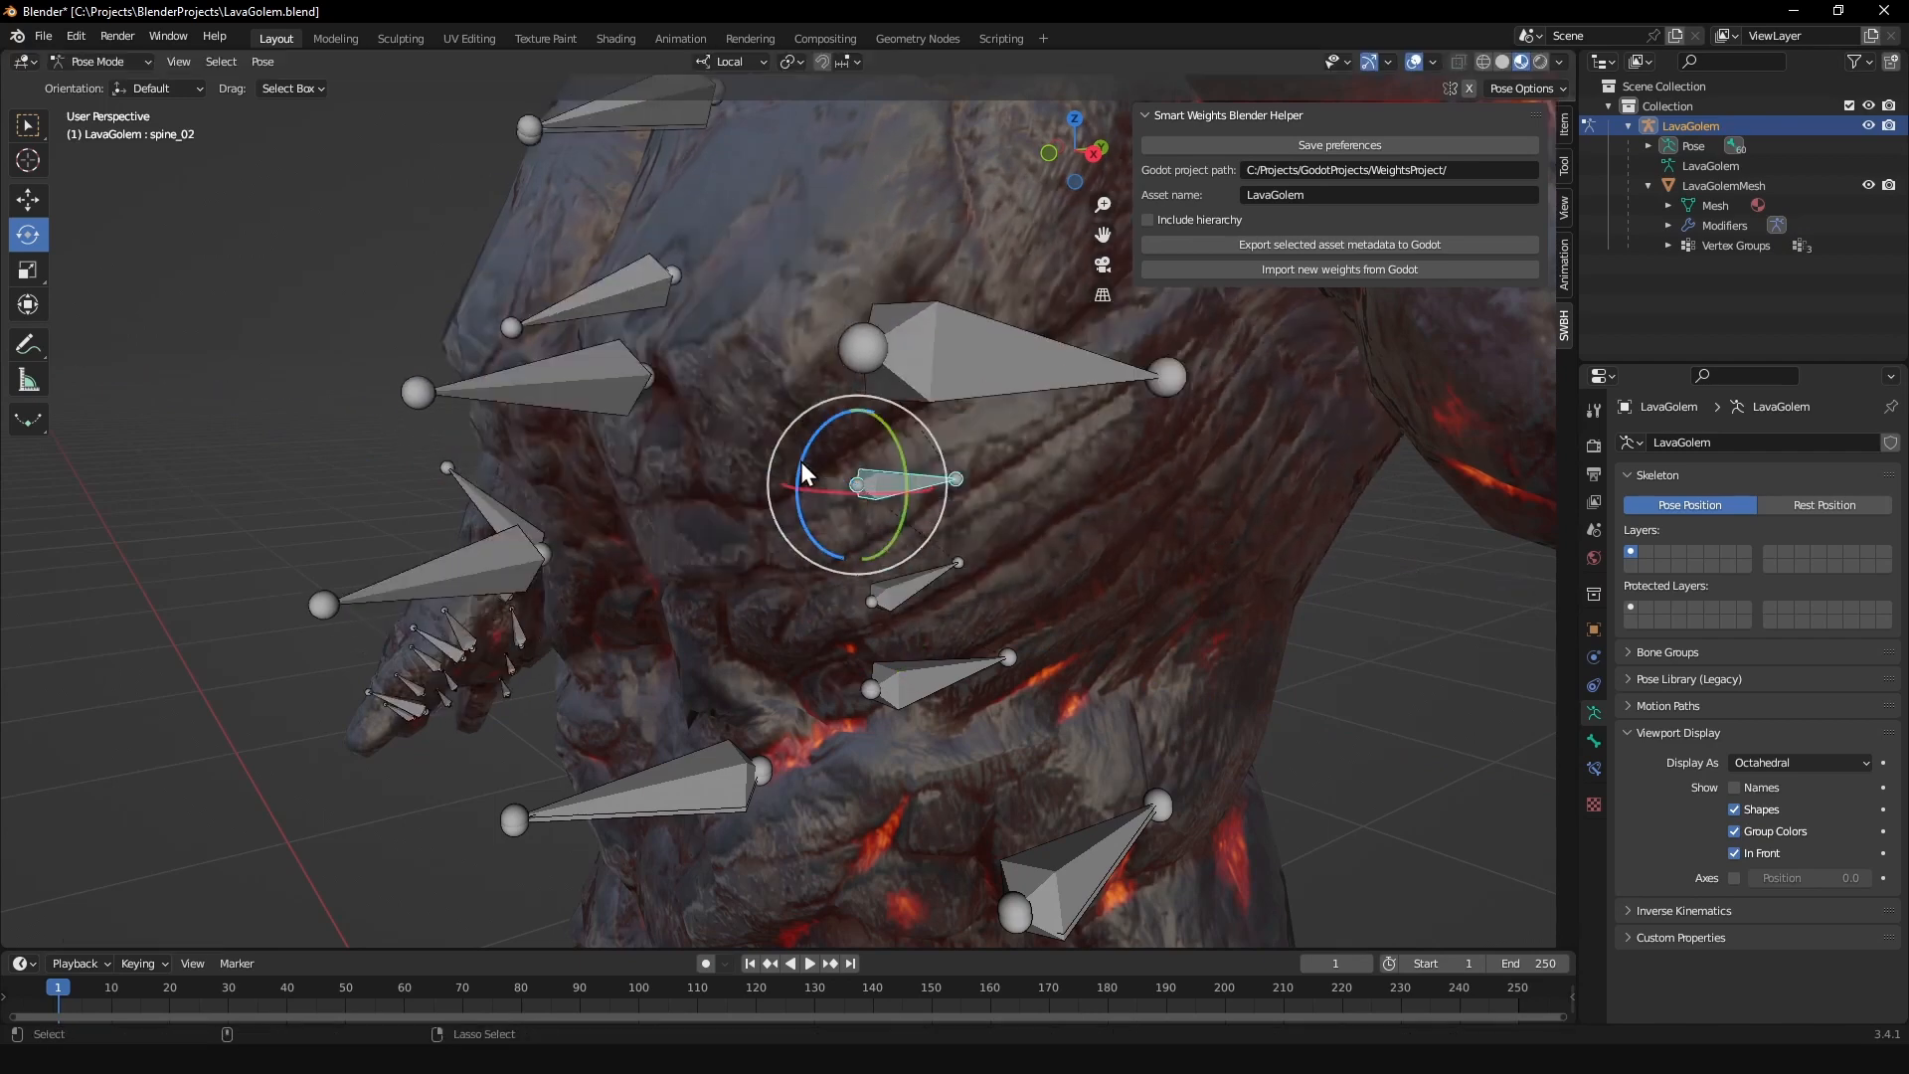
Step: Return the LavaGolem armature to Object mode
scroll(1077, 491, "down", 4)
scroll(1077, 491, "down", 1)
middle_click_drag(913, 454, 992, 459)
key("ctrl+Tab")
left_click(863, 452)
scroll(1035, 450, "down", 3)
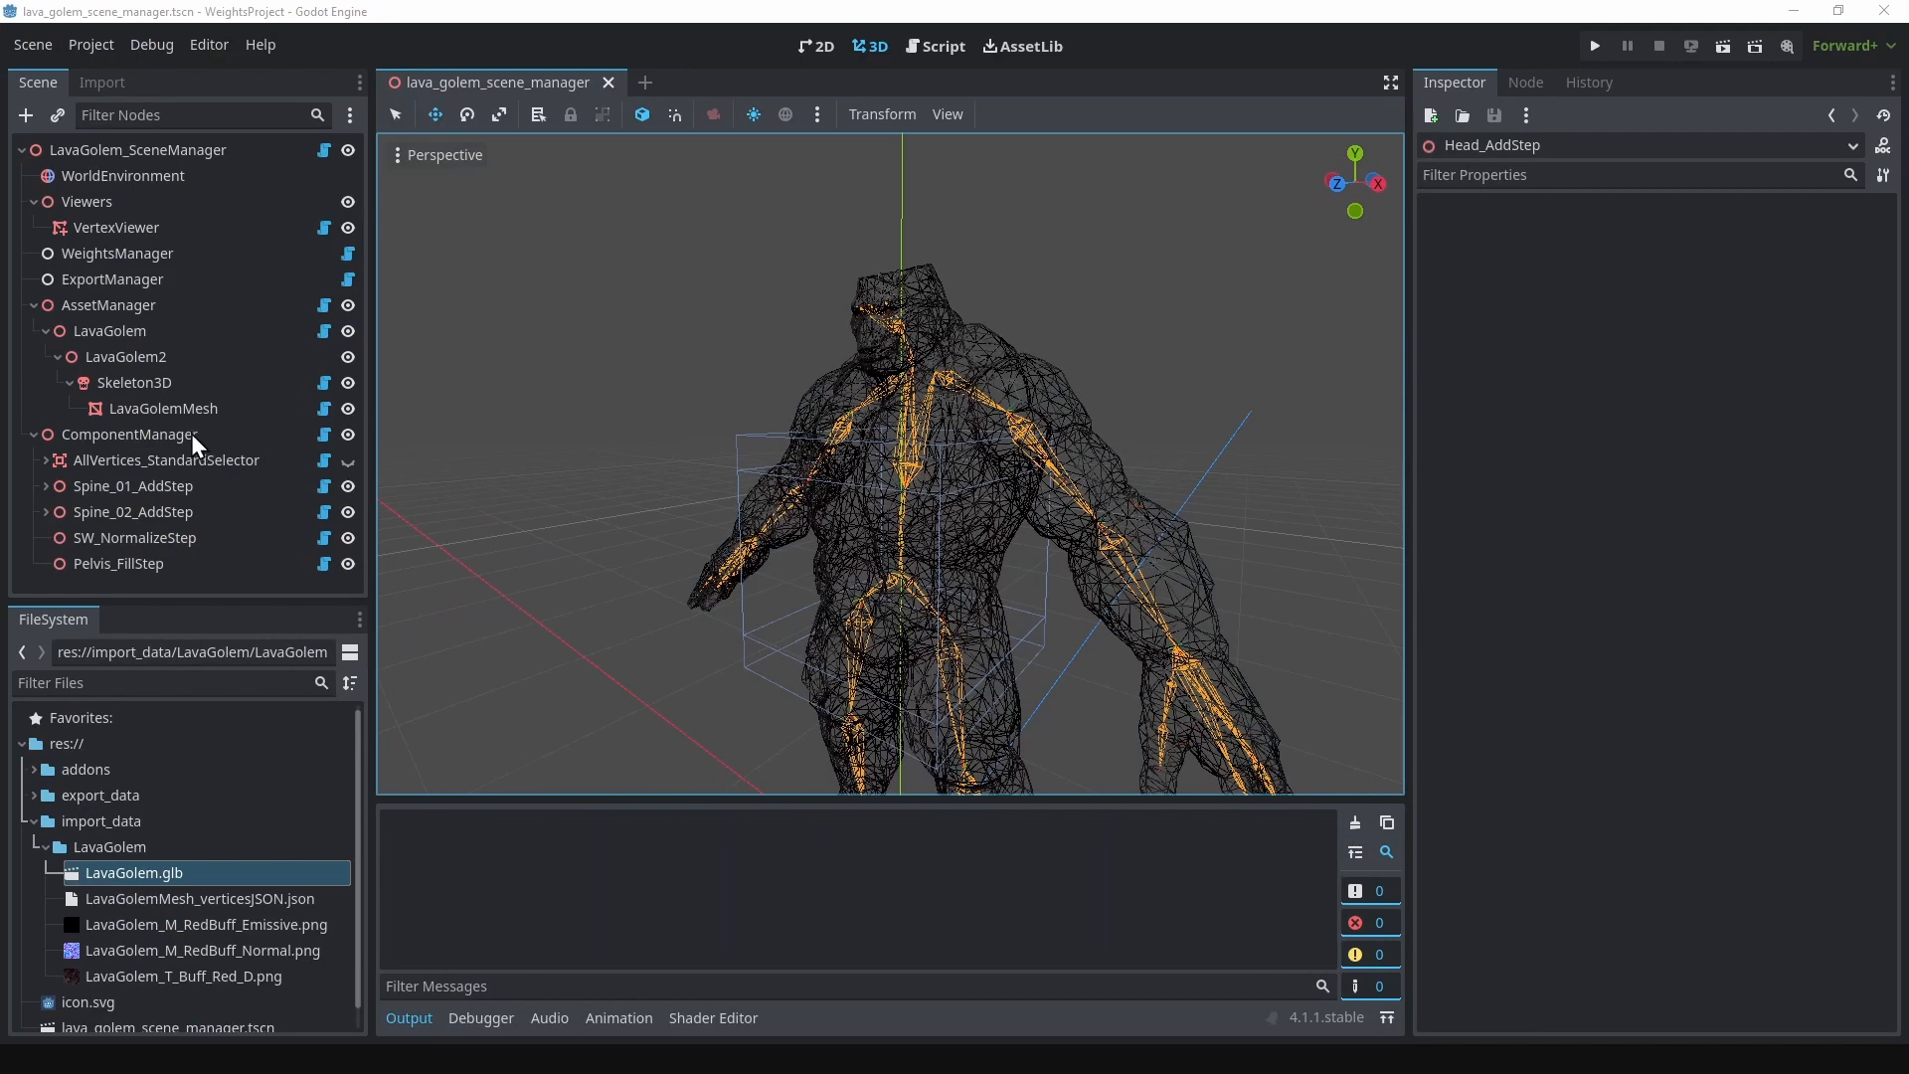
Step: In Godot, open child-node creation for ComponentManager and read the descriptions of SW_ReplaceAdaptStep, SW_ReplaceStep and SW_AdaptStep
right_click(191, 431)
left_click(266, 390)
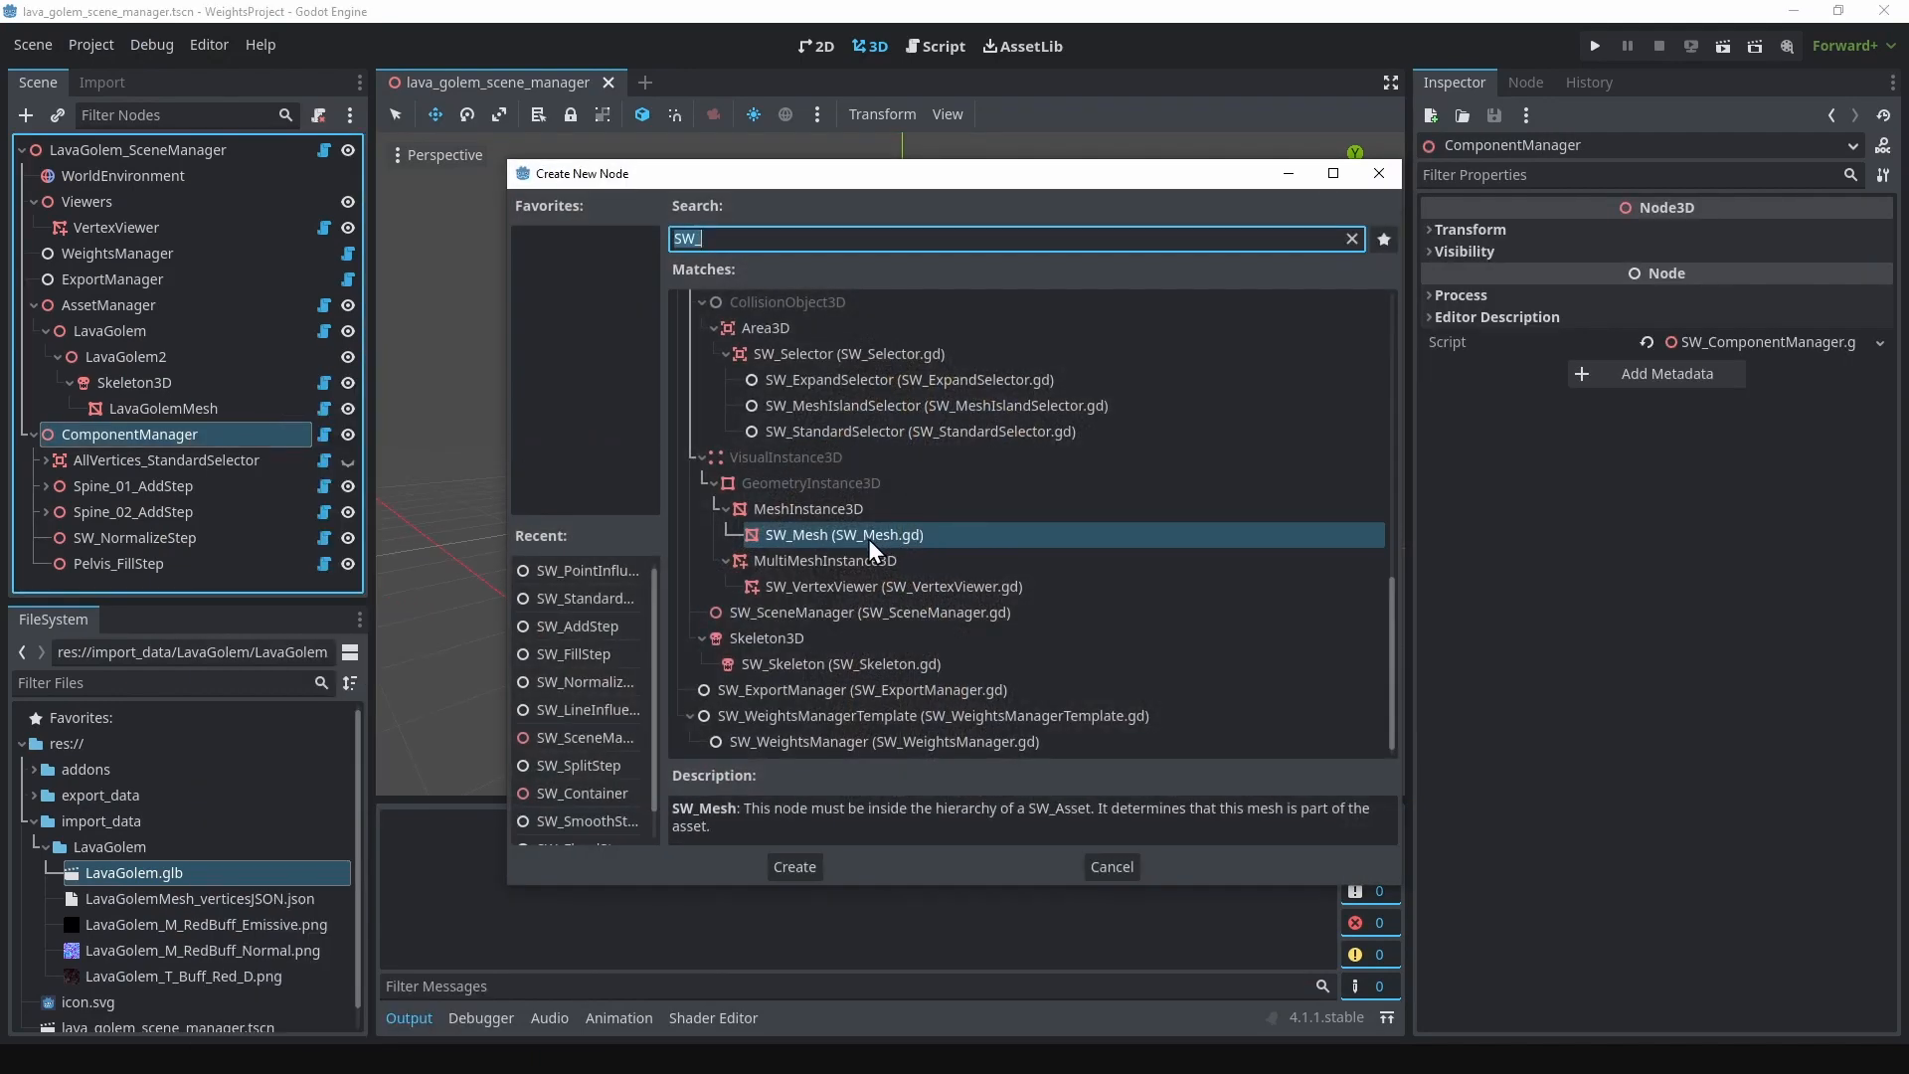
scroll(868, 538, "up", 10)
scroll(868, 542, "up", 2)
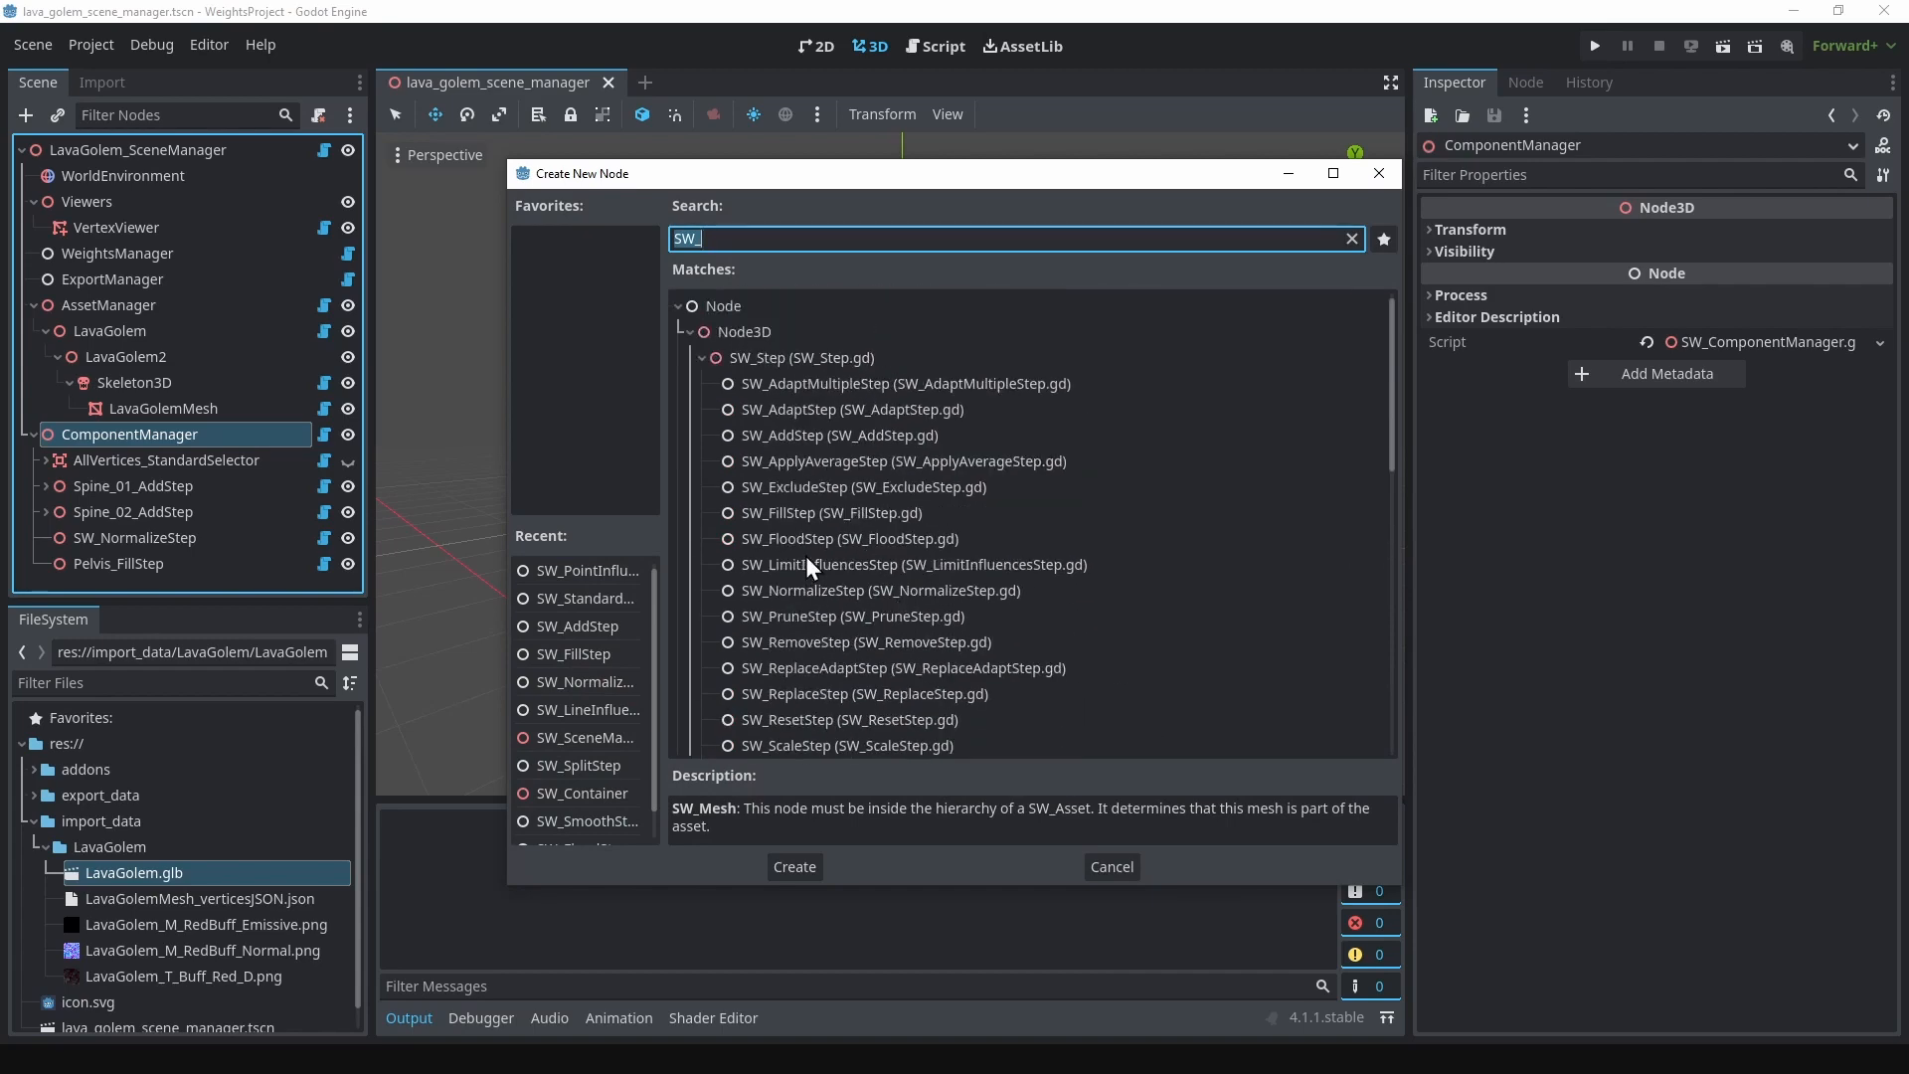
scroll(838, 565, "down", 3)
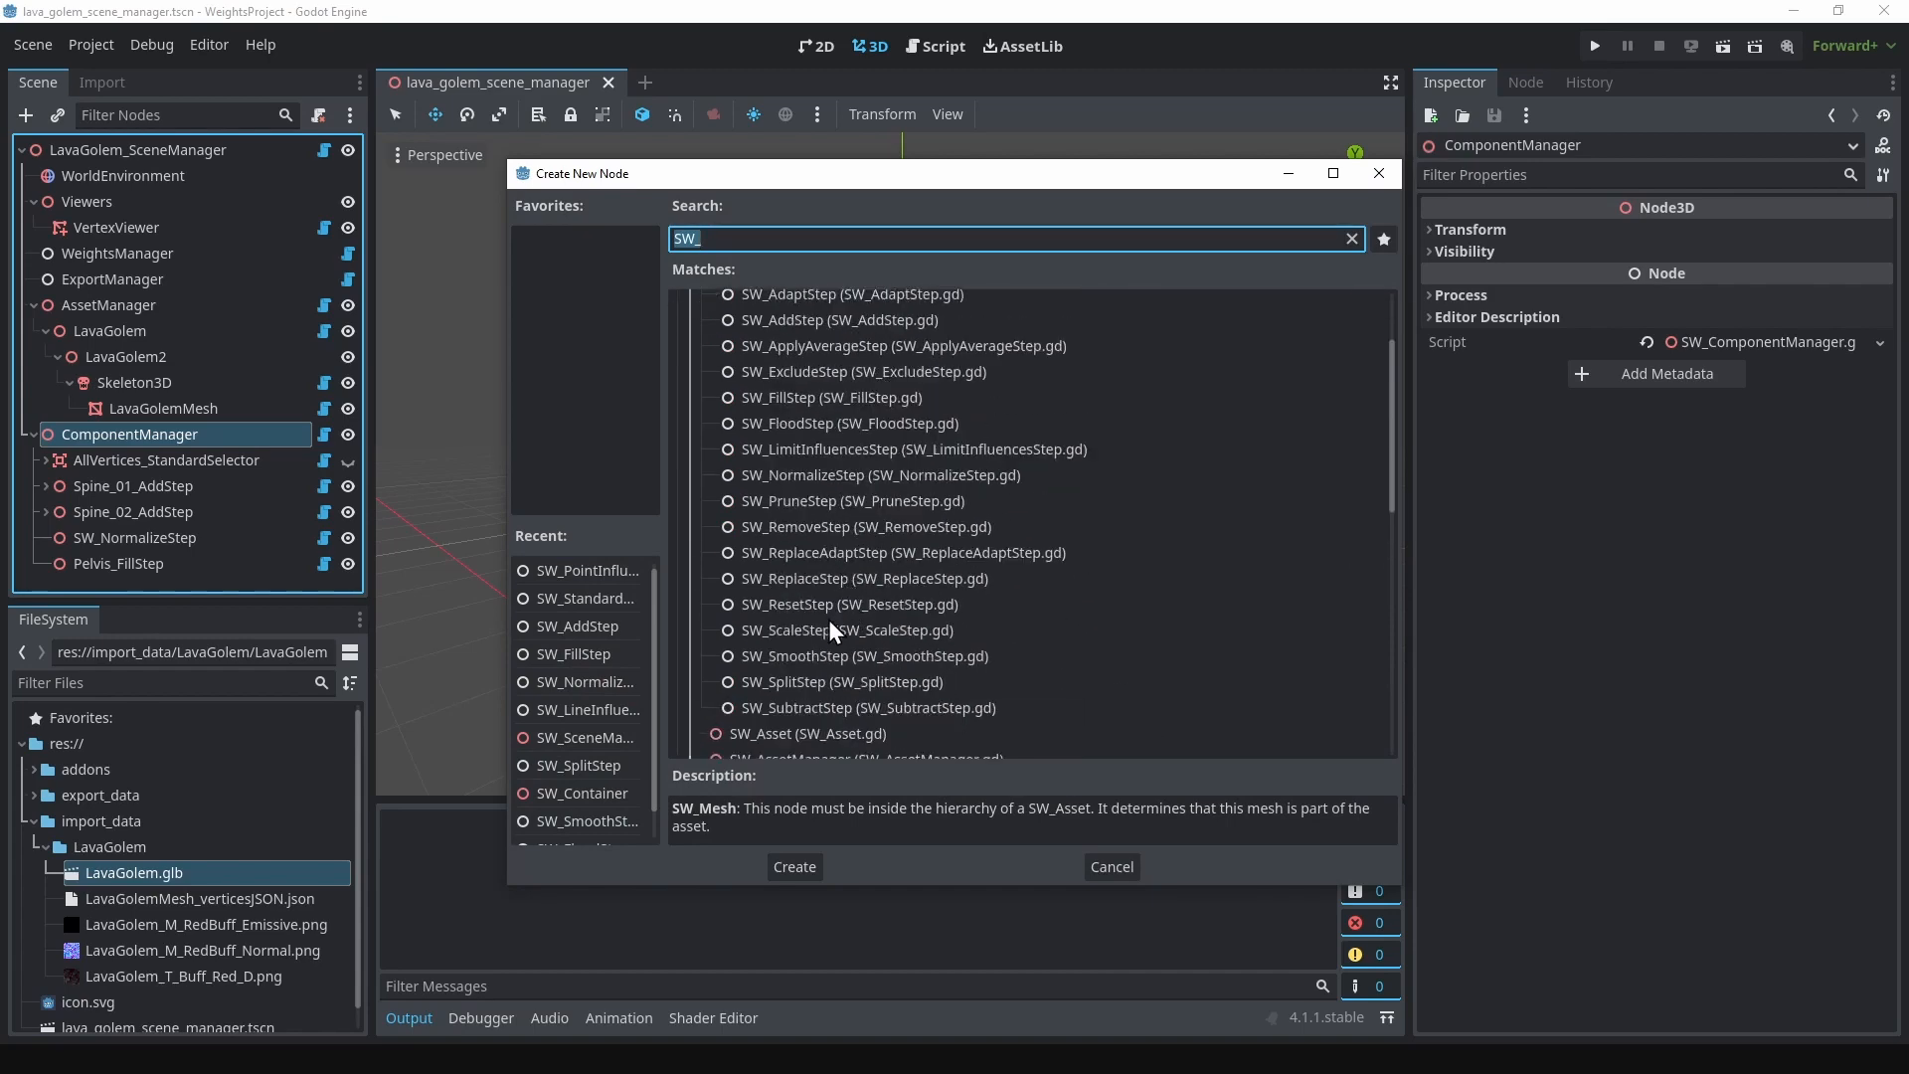
left_click(831, 555)
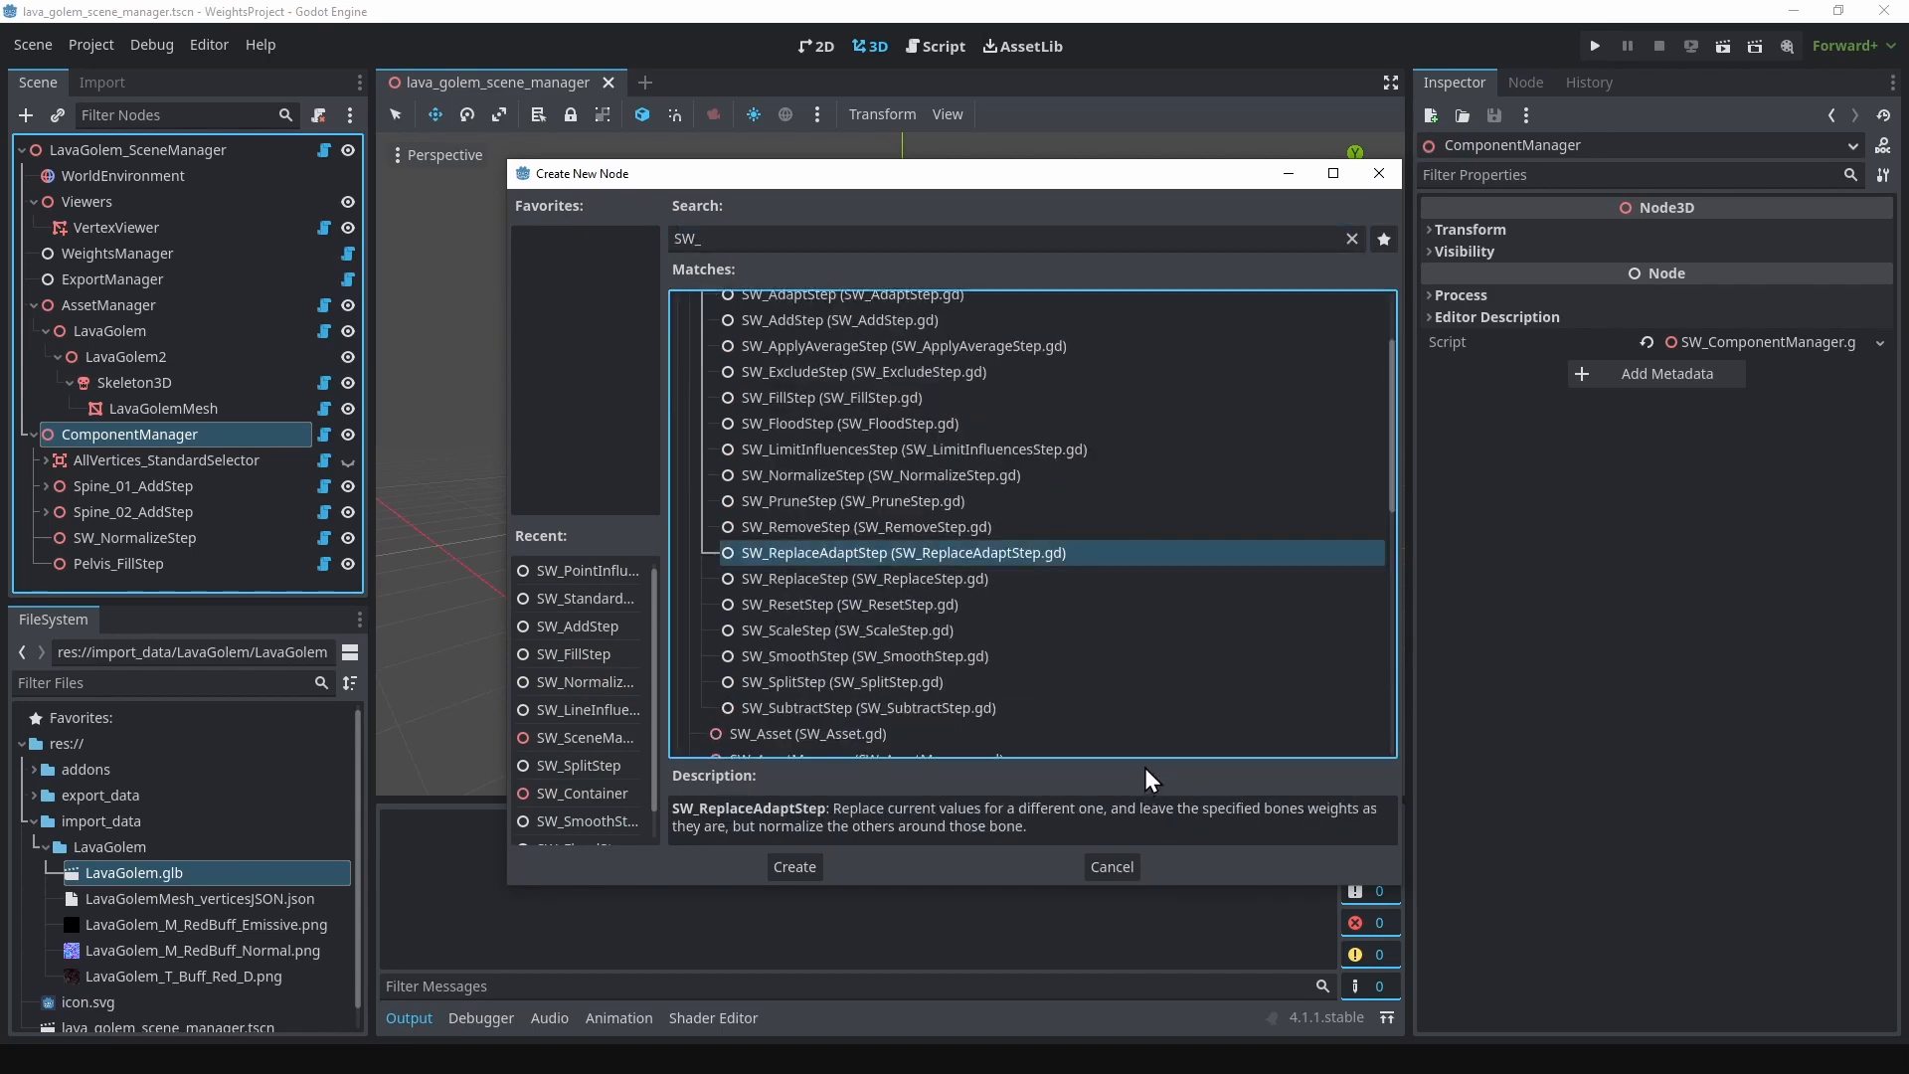
left_click(831, 577)
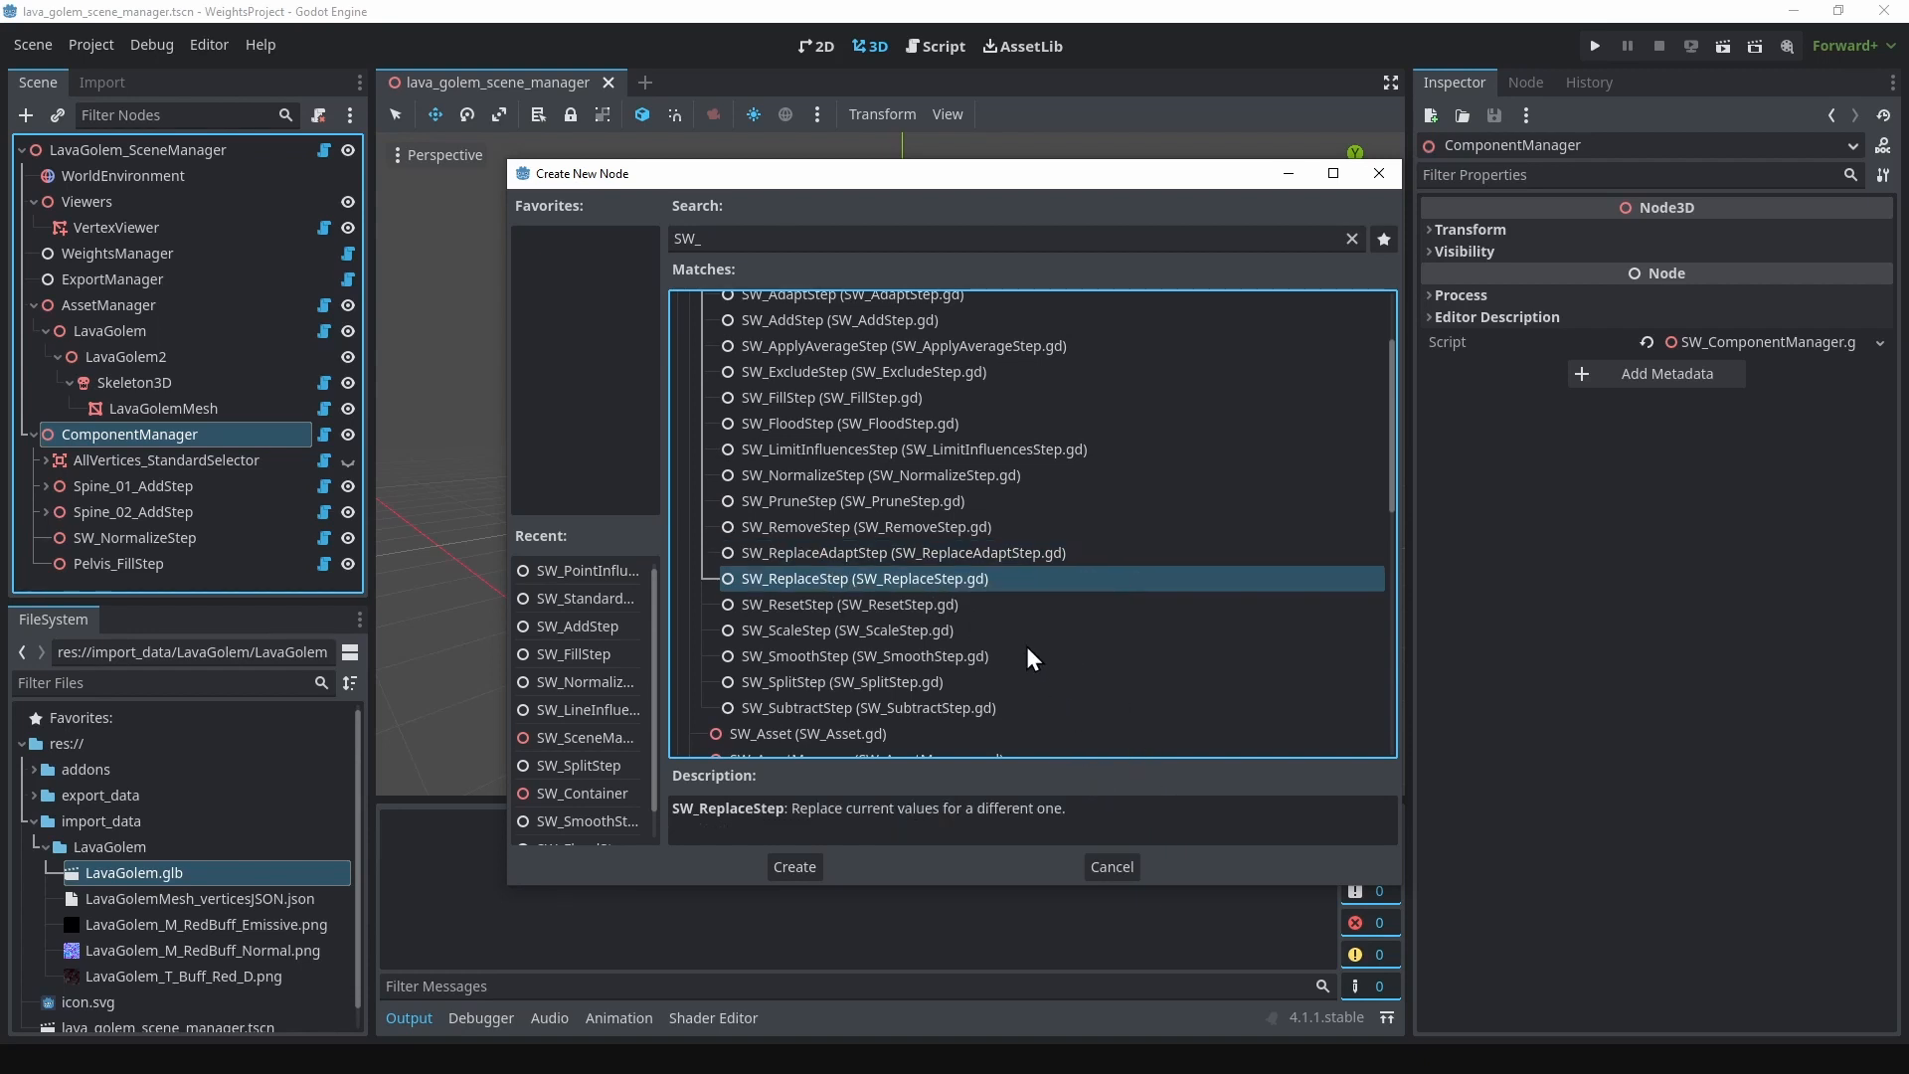
scroll(952, 586, "up", 3)
left_click(837, 430)
left_click(831, 409)
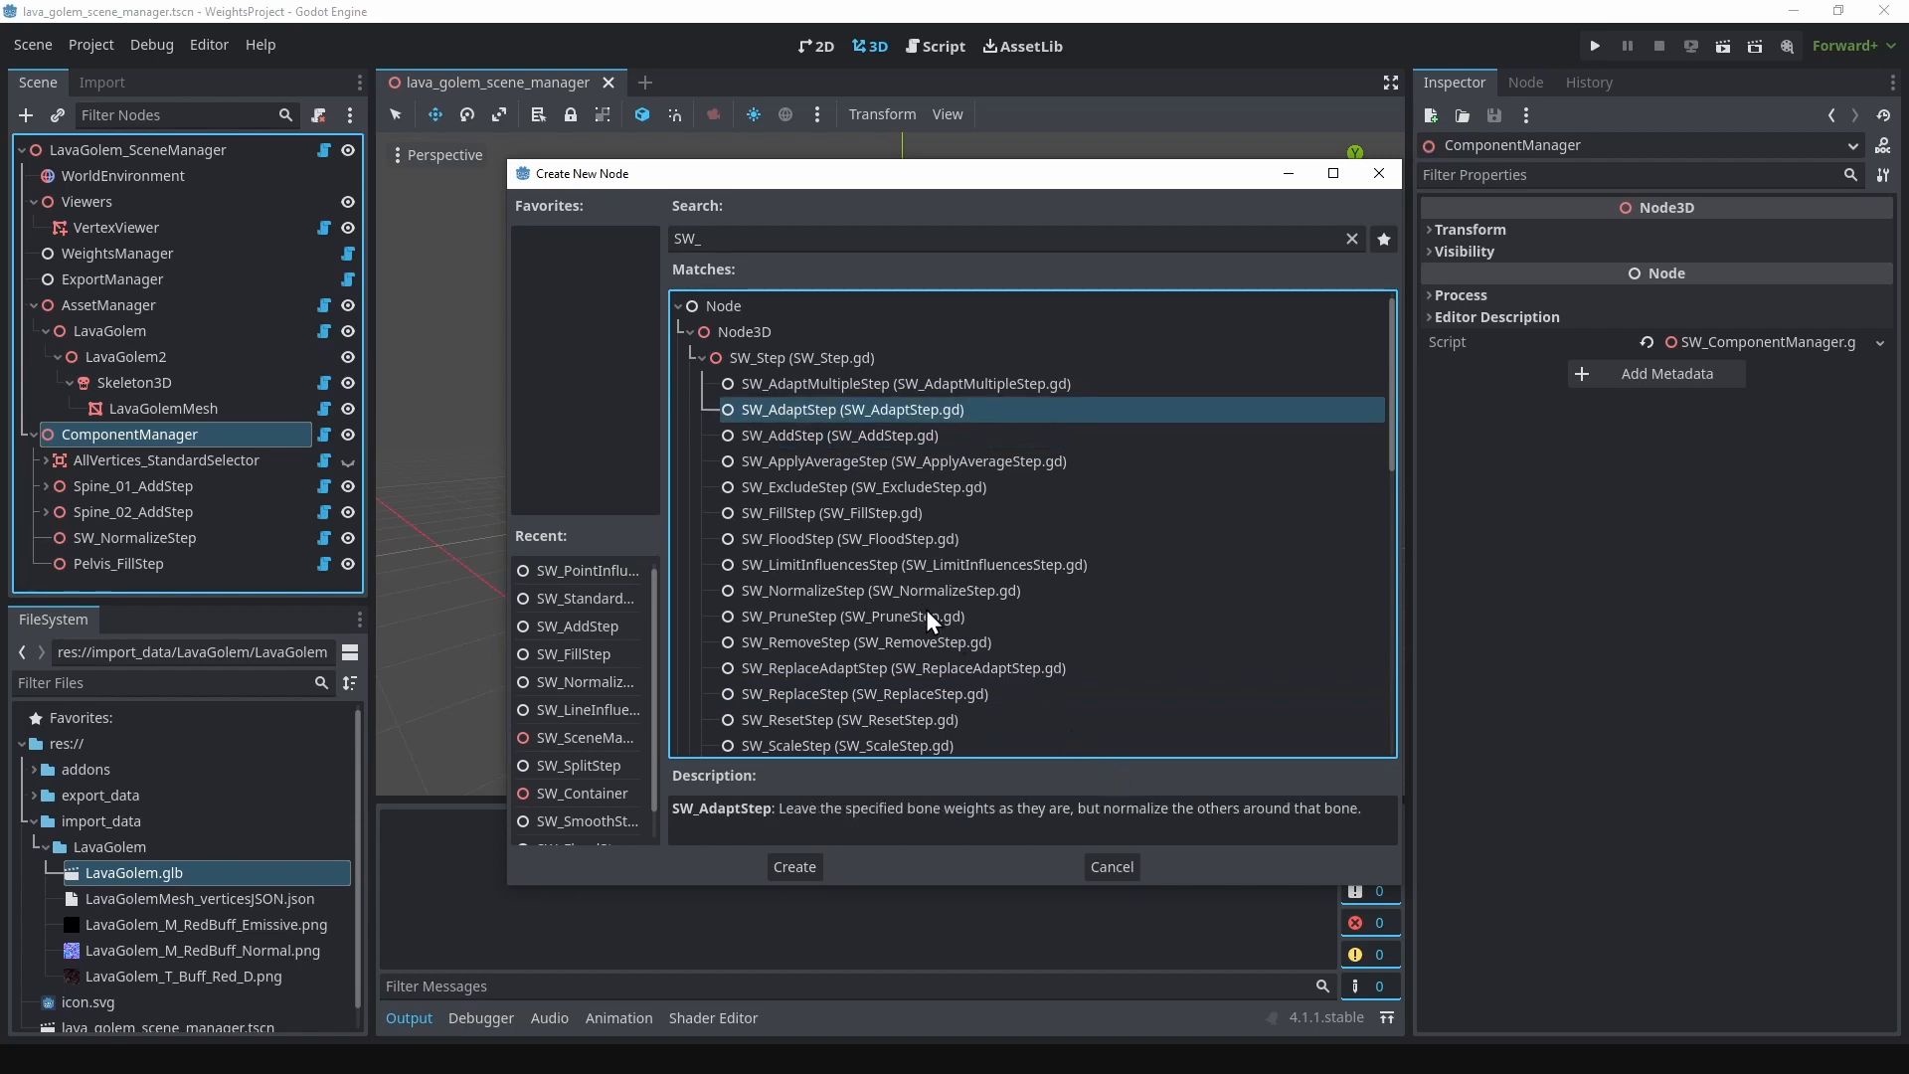
scroll(917, 617, "down", 1)
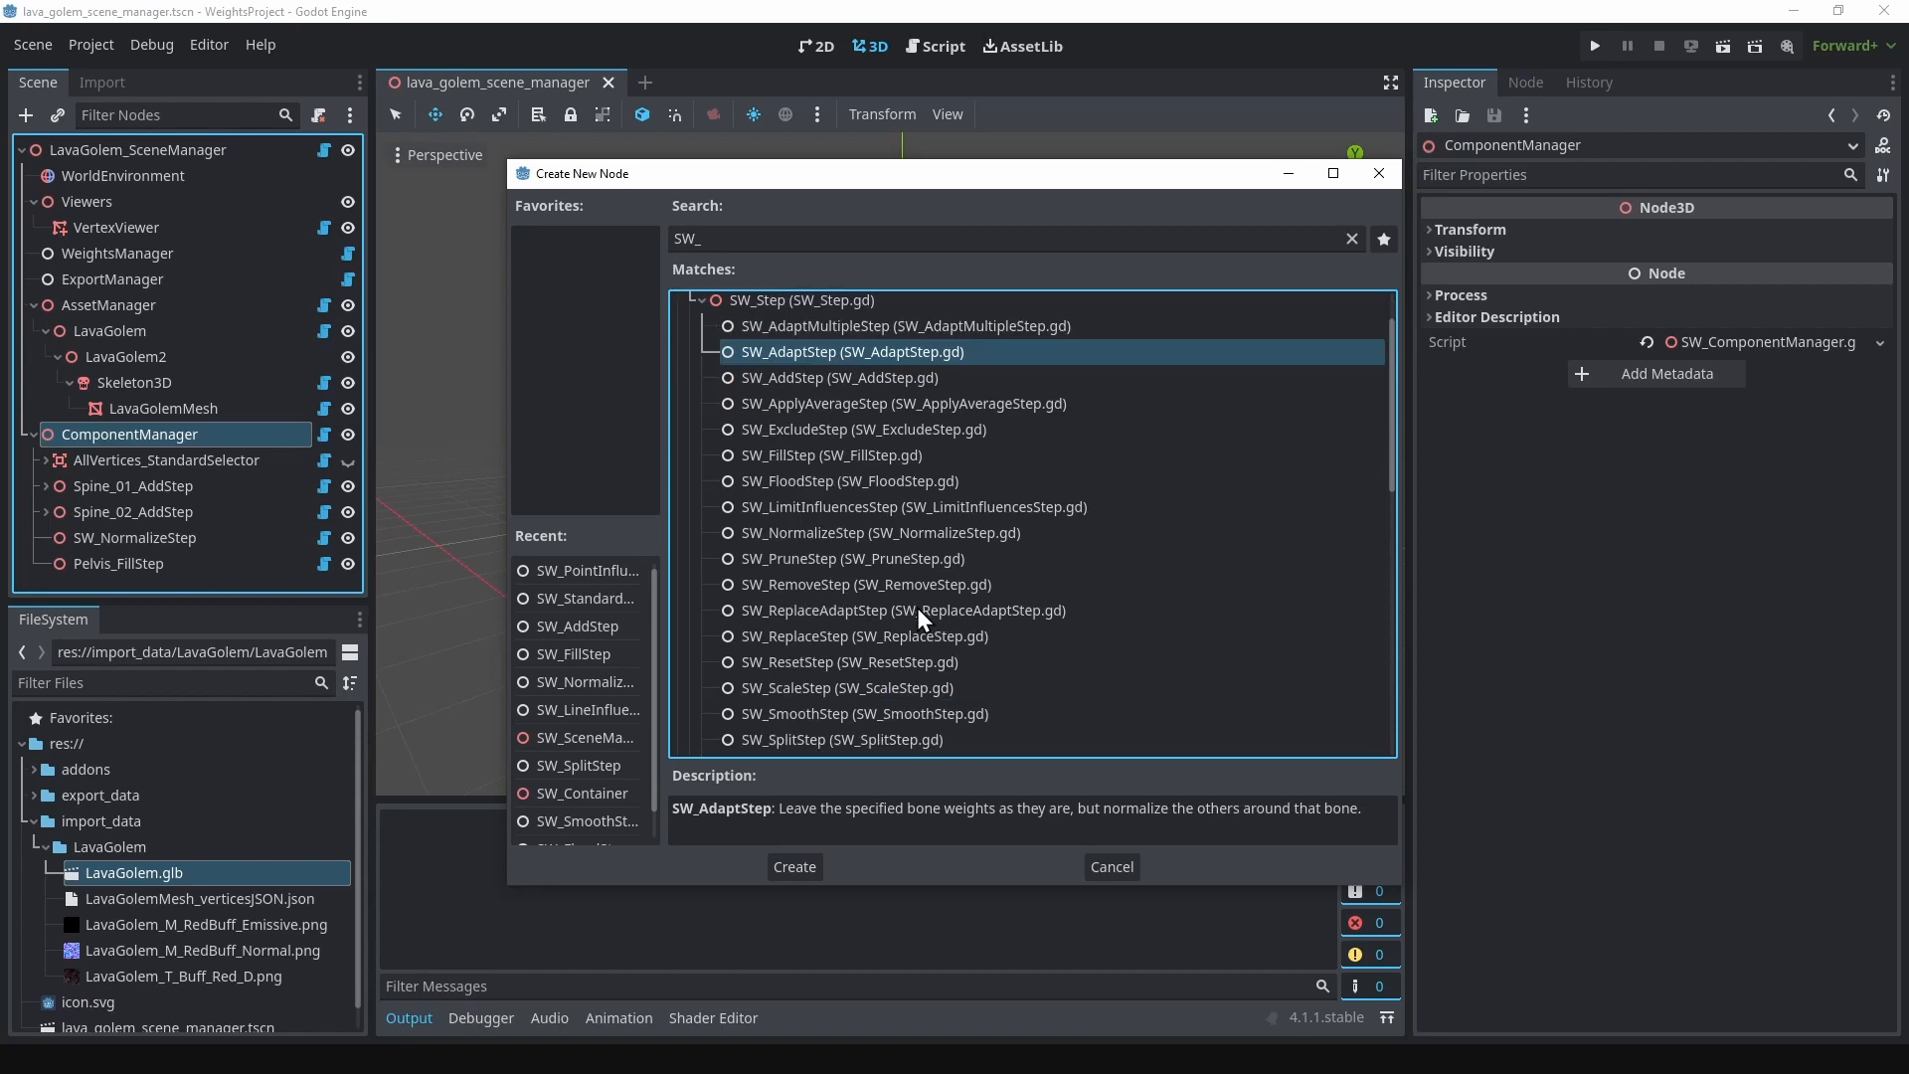
Step: Add an SW_ReplaceAdaptStep node under ComponentManager and rename it Head_ReplaceAdaptStep
left_click(850, 612)
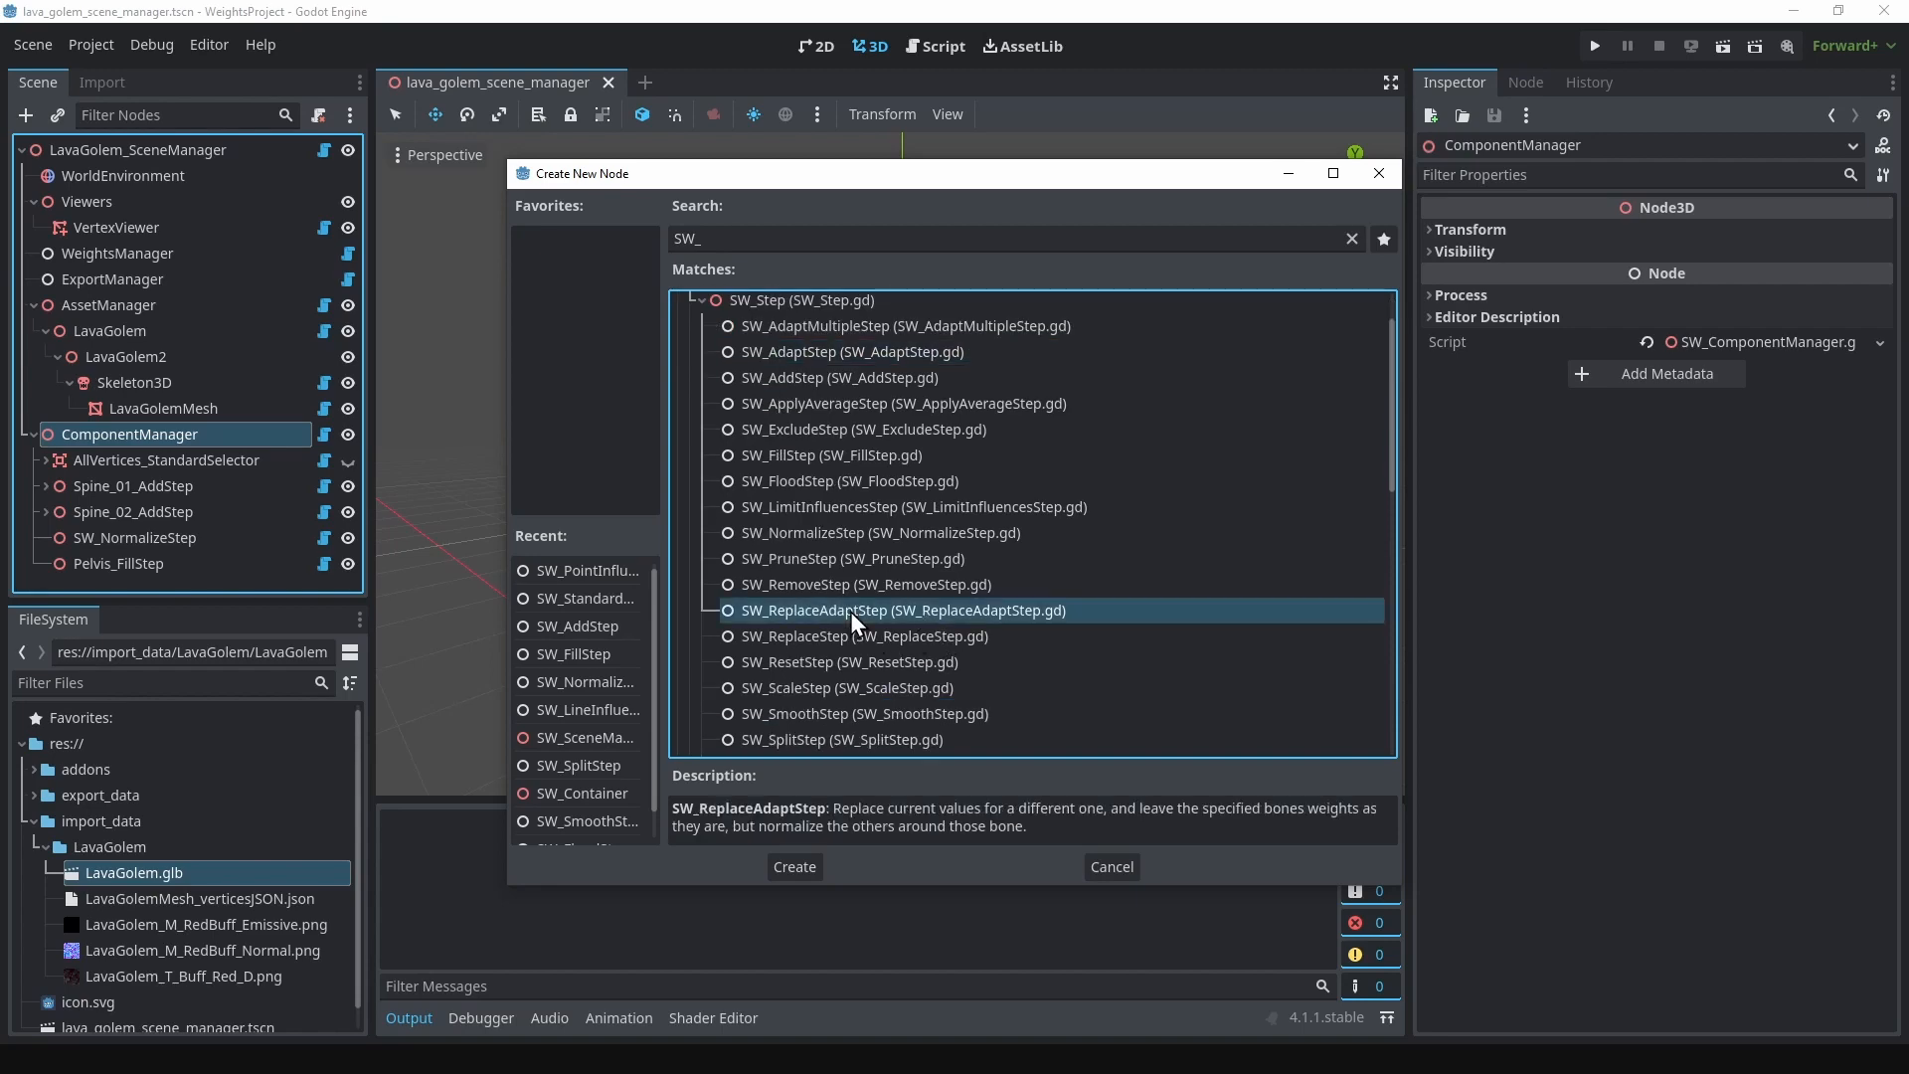
left_click(795, 867)
double_click(99, 576)
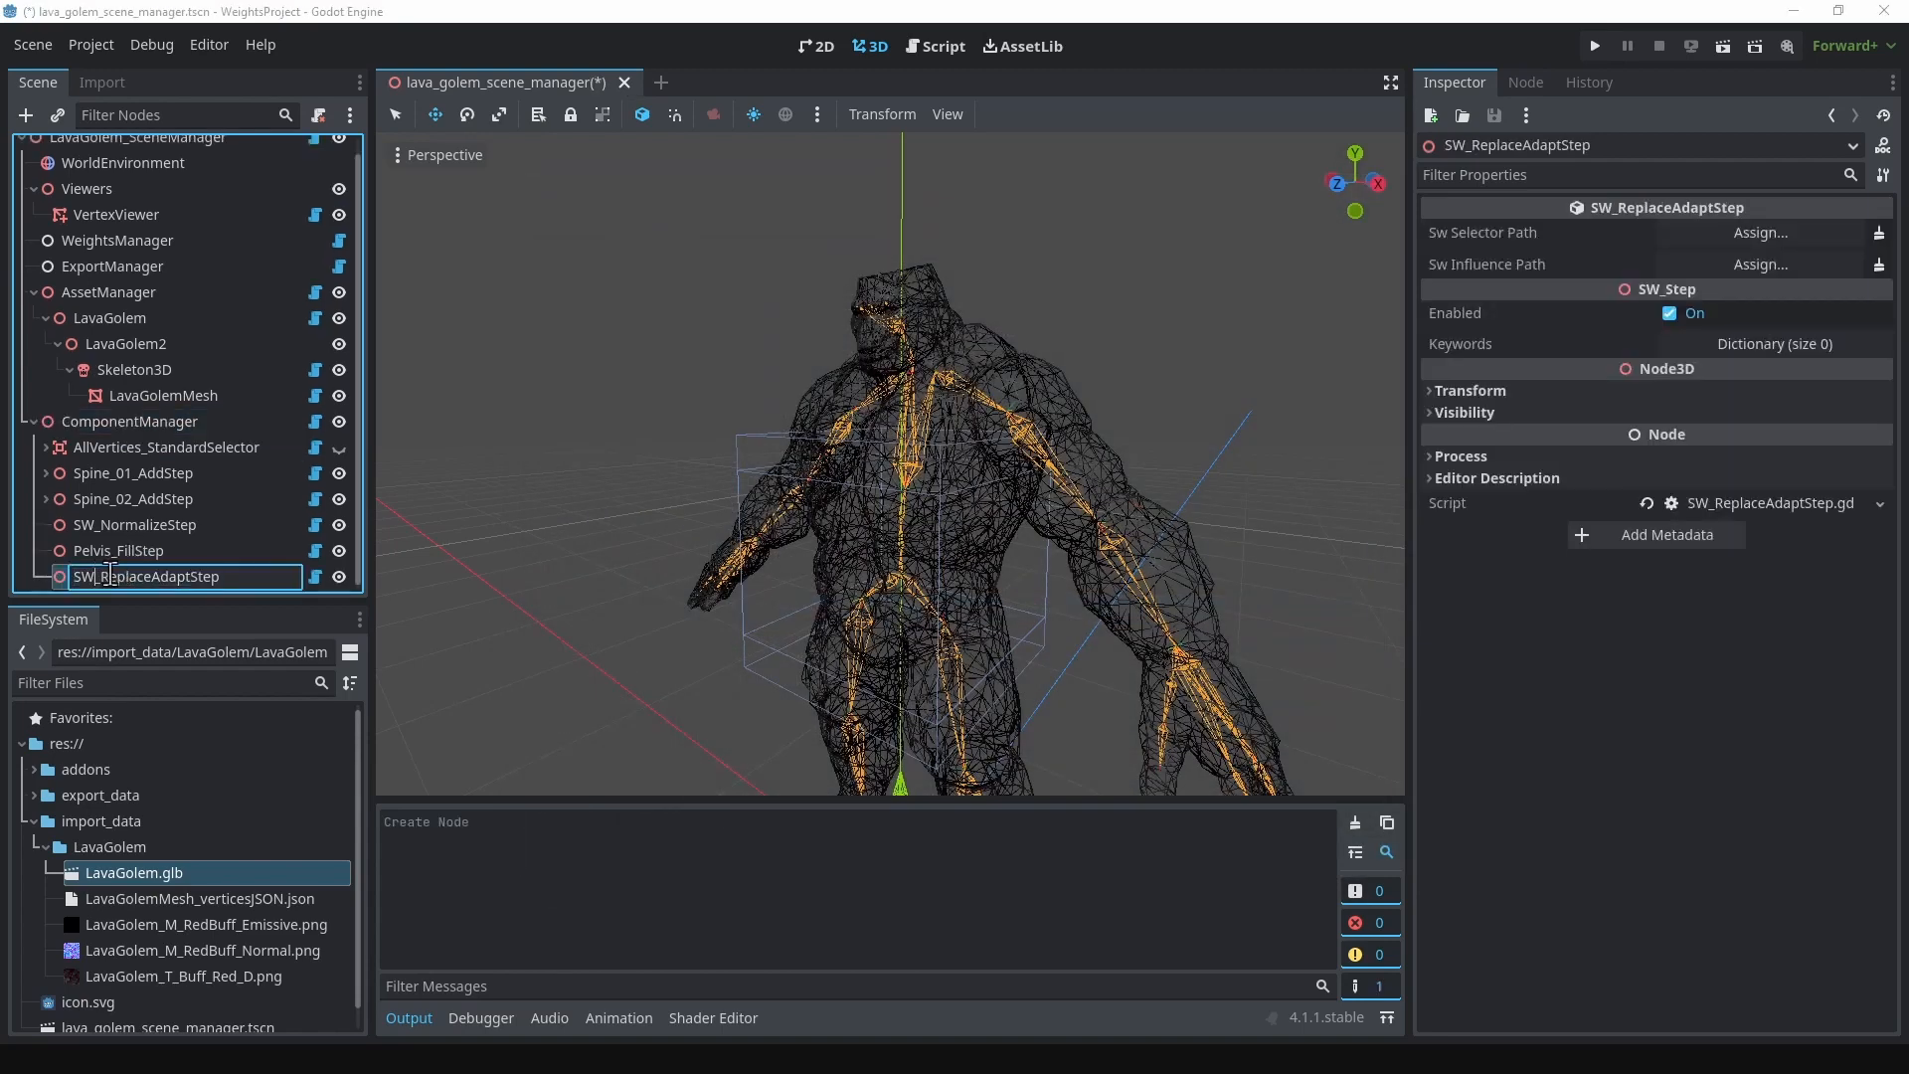
key("Home")
key("Delete")
key("Delete")
type("Head")
key("Return")
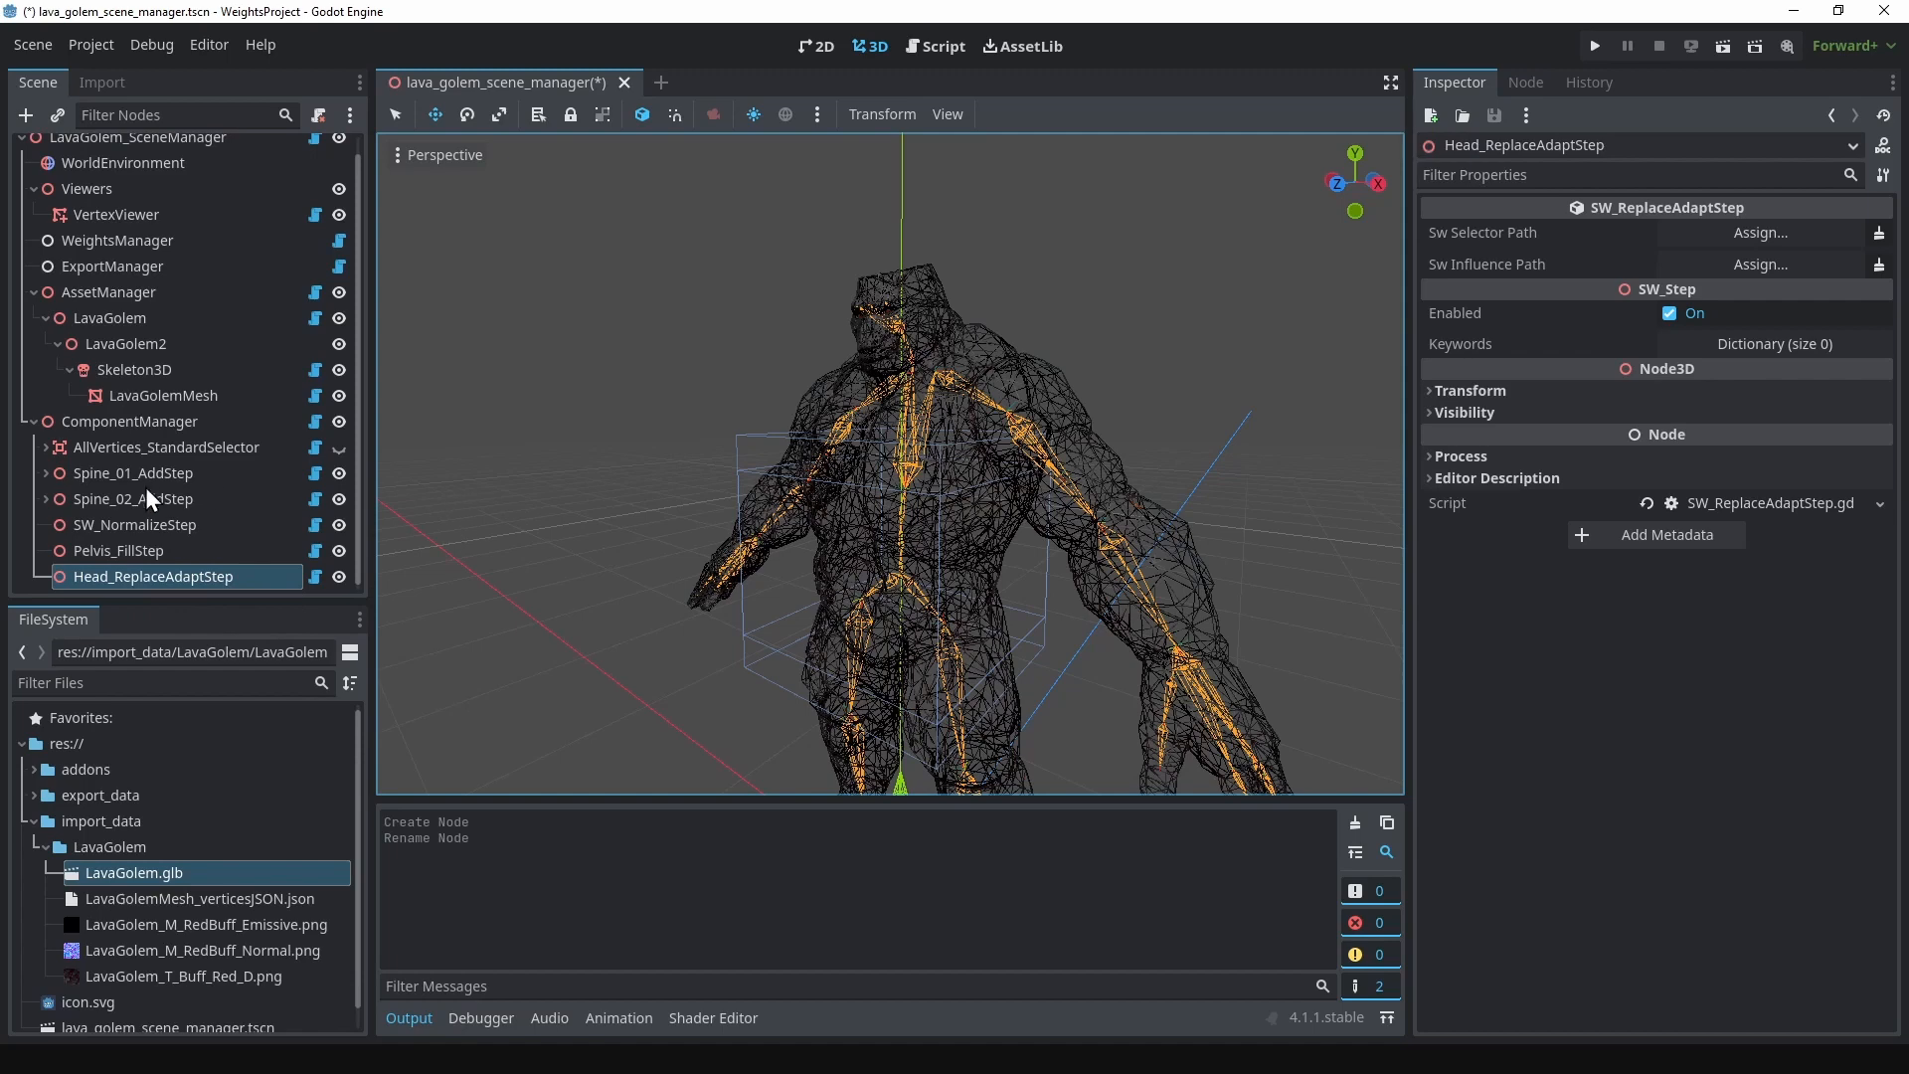
Step: Add an SW_StandardSelector node as a child of Head_ReplaceAdaptStep
right_click(162, 579)
left_click(248, 385)
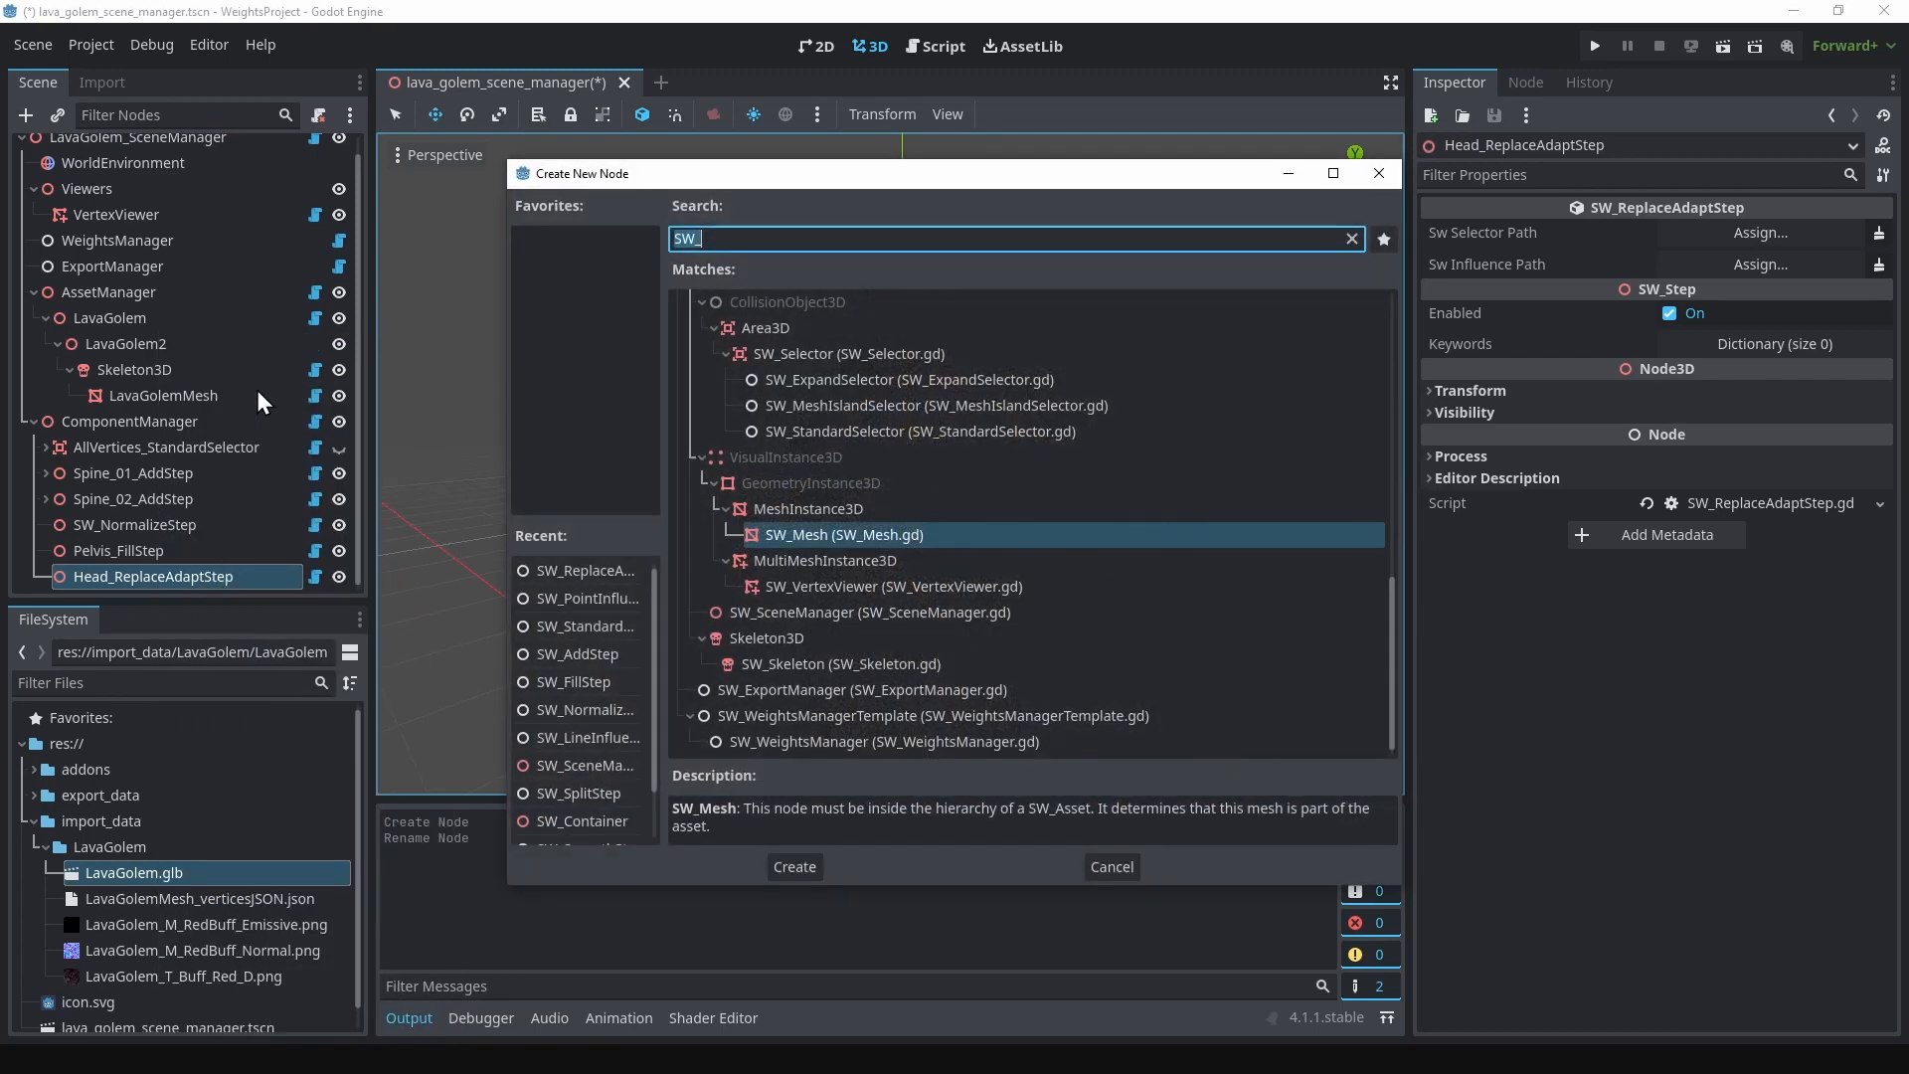
scroll(835, 507, "up", 5)
scroll(914, 569, "down", 1)
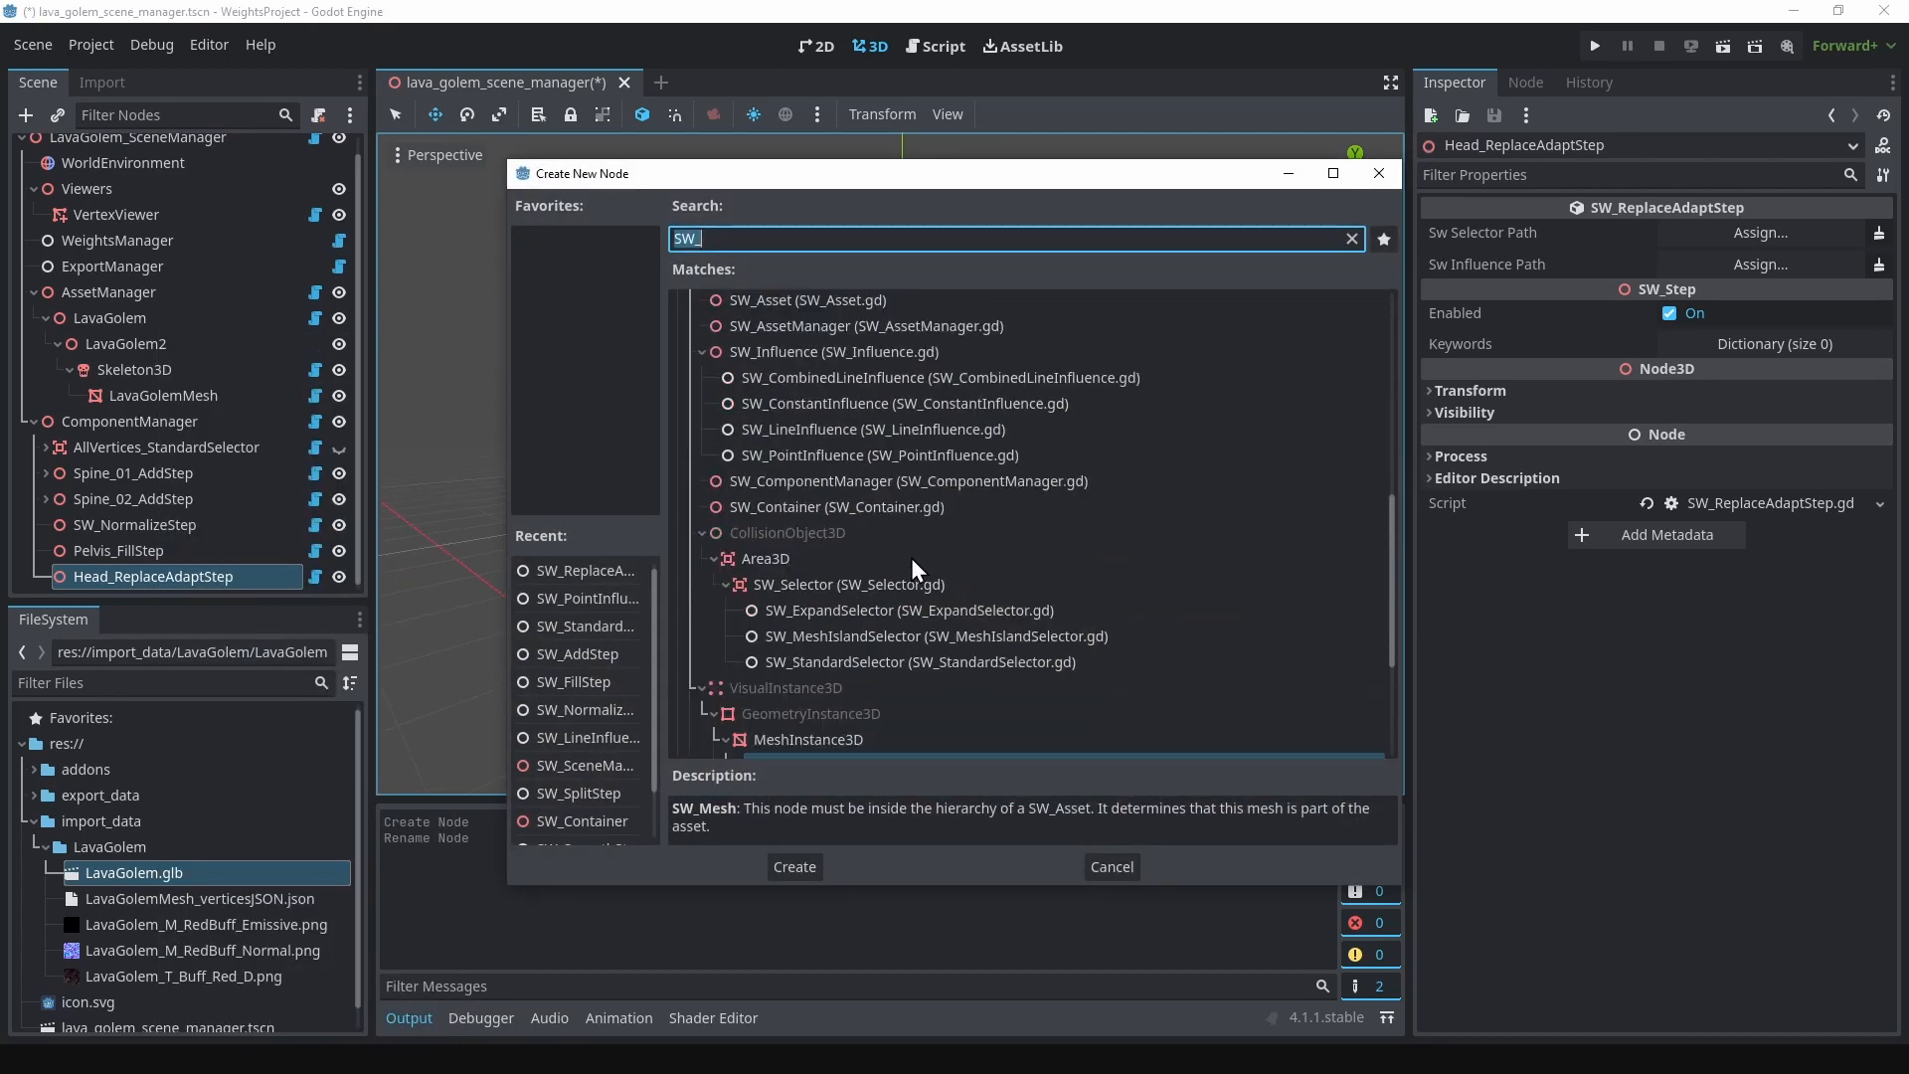
left_click(876, 661)
left_click(795, 866)
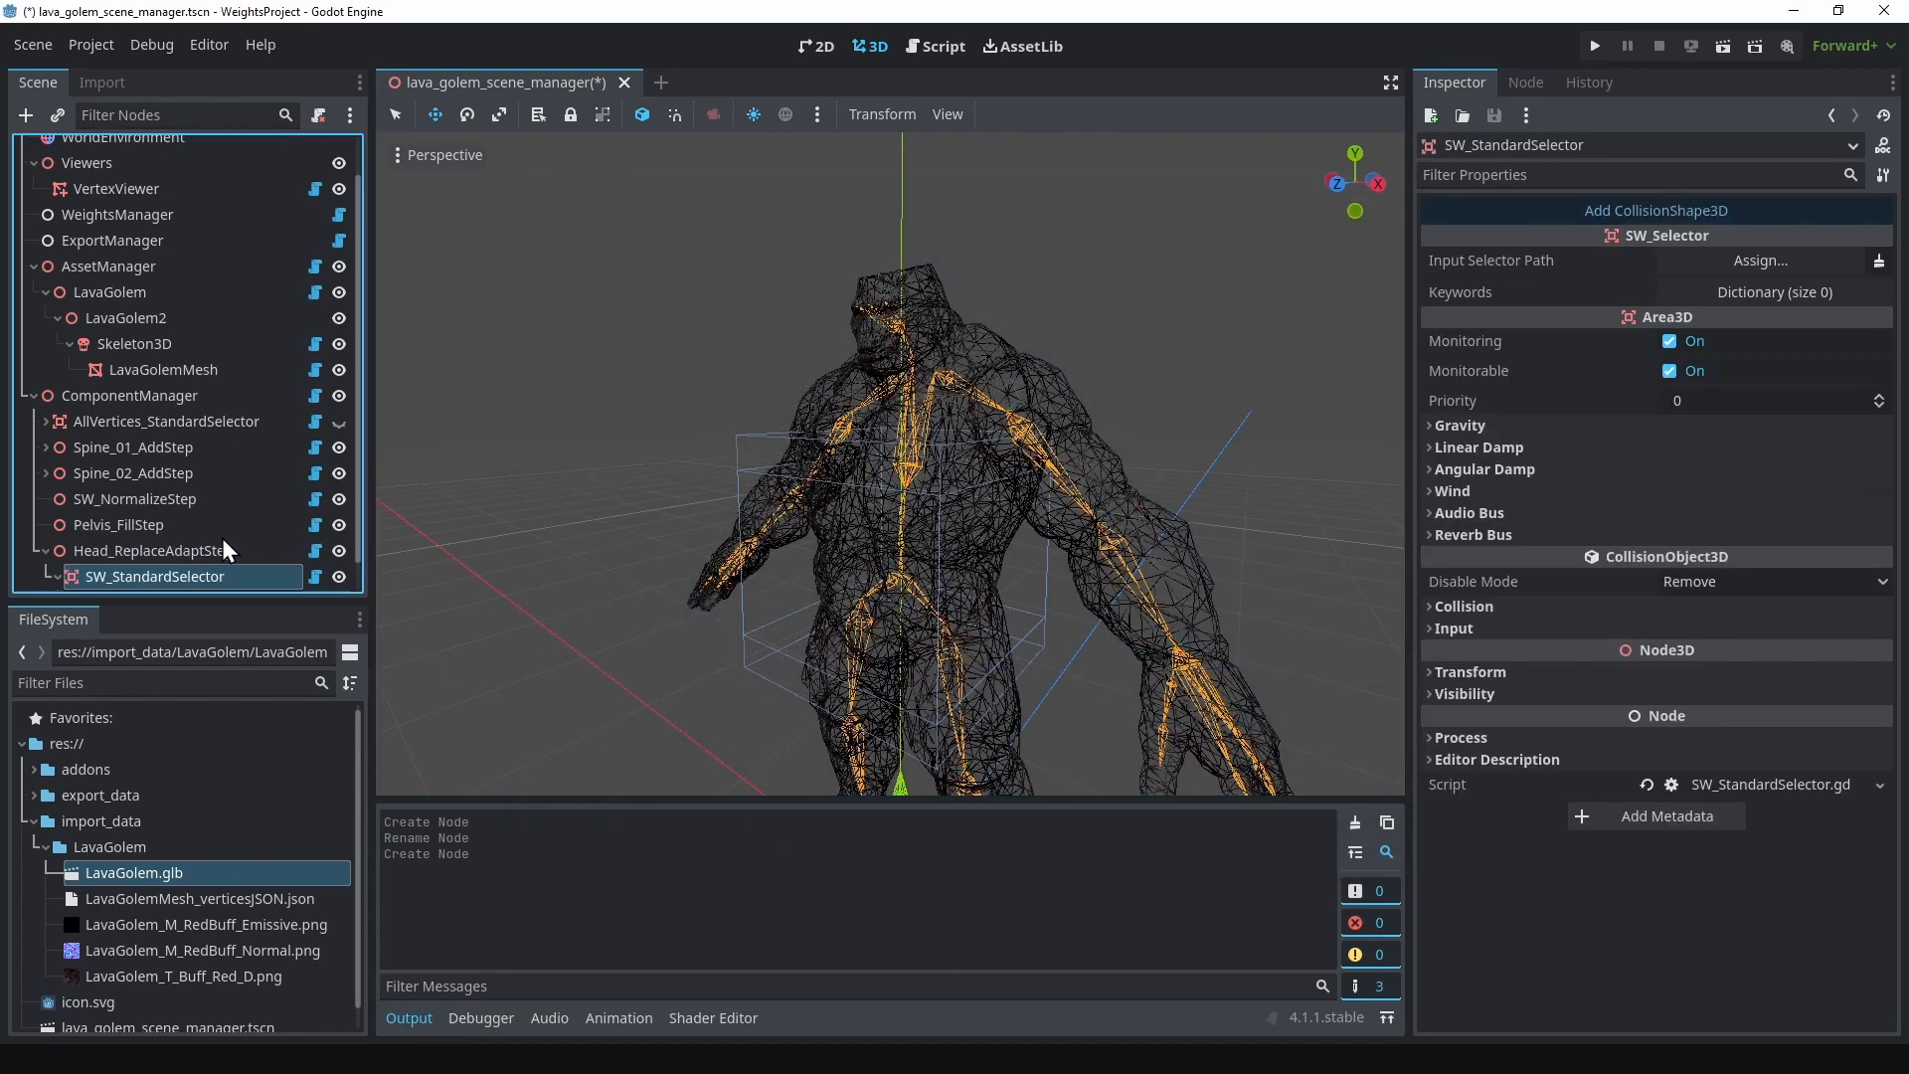
Step: Rename the SW_StandardSelector node under Head_ReplaceAdaptStep as Head_StandardSelector
left_click(119, 549)
left_click(107, 550)
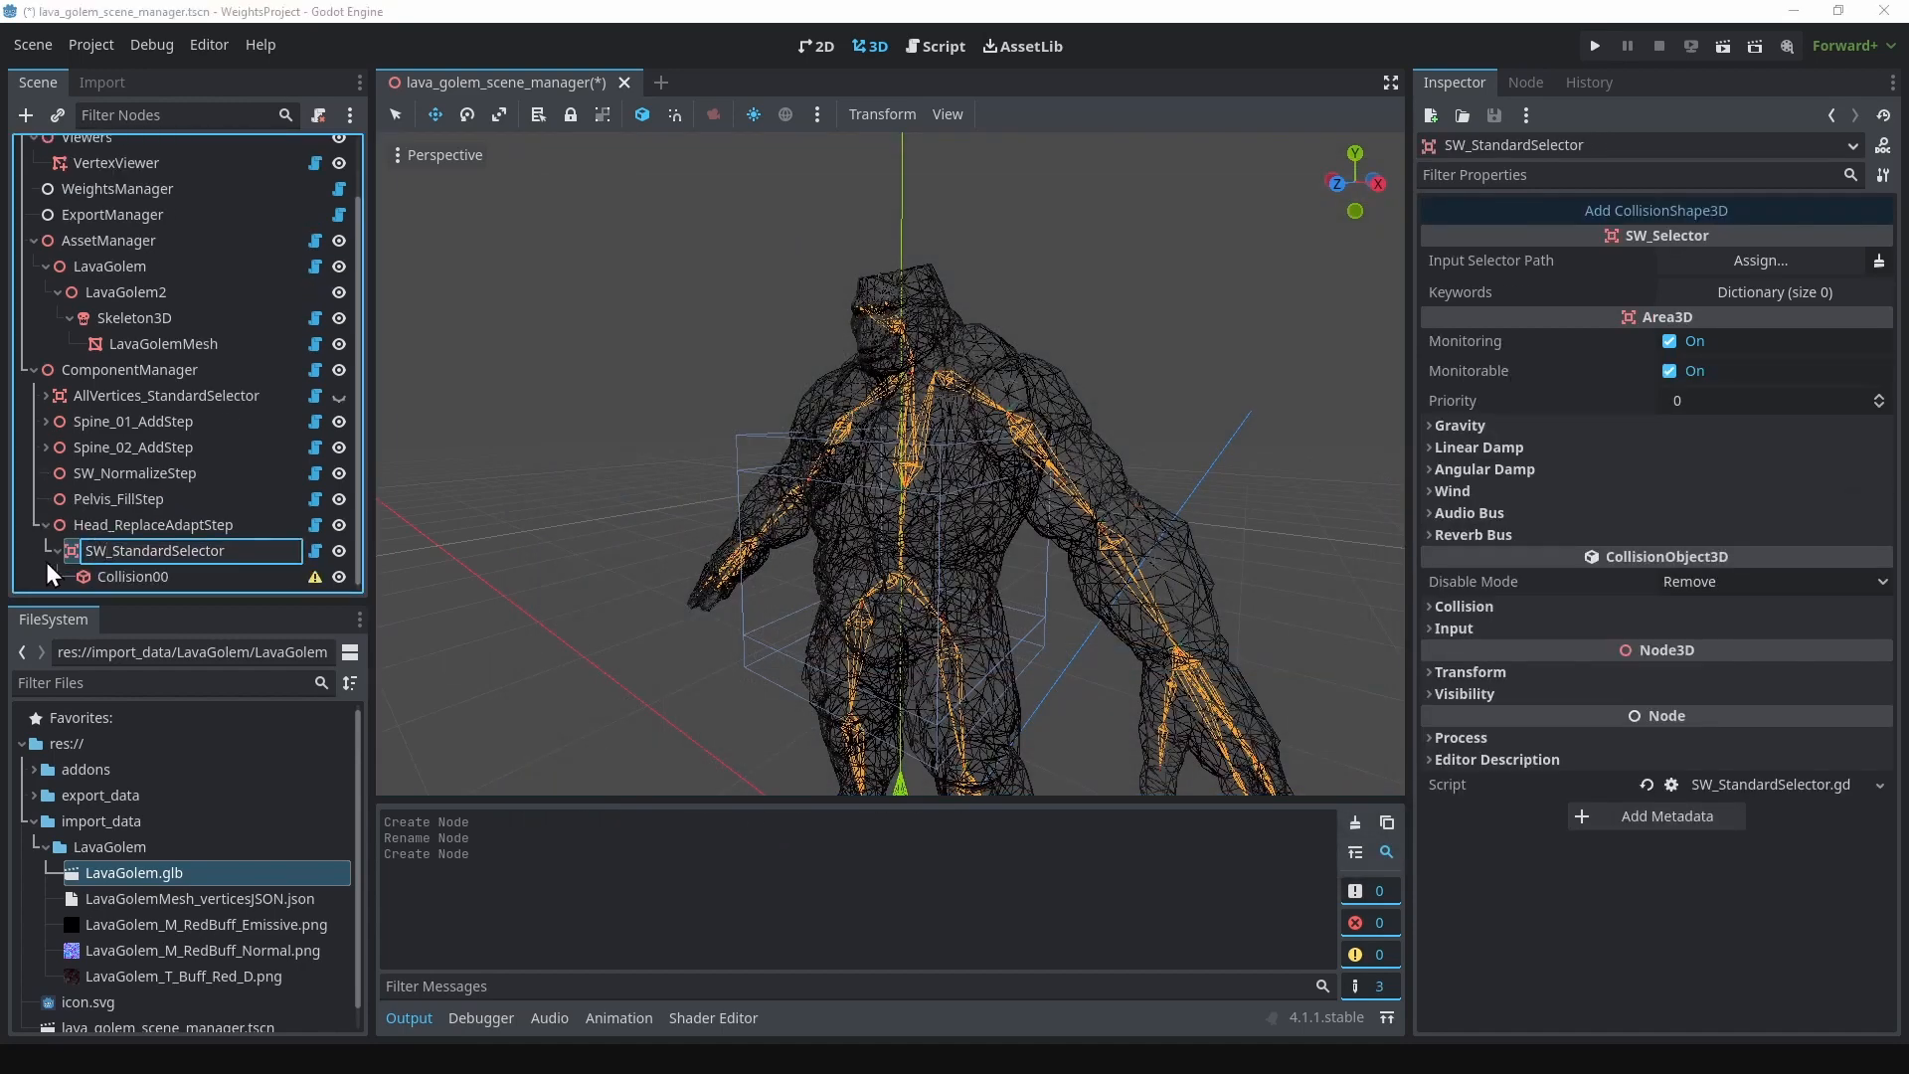
key("BackSpace")
key("BackSpace")
type("Head")
key("Return")
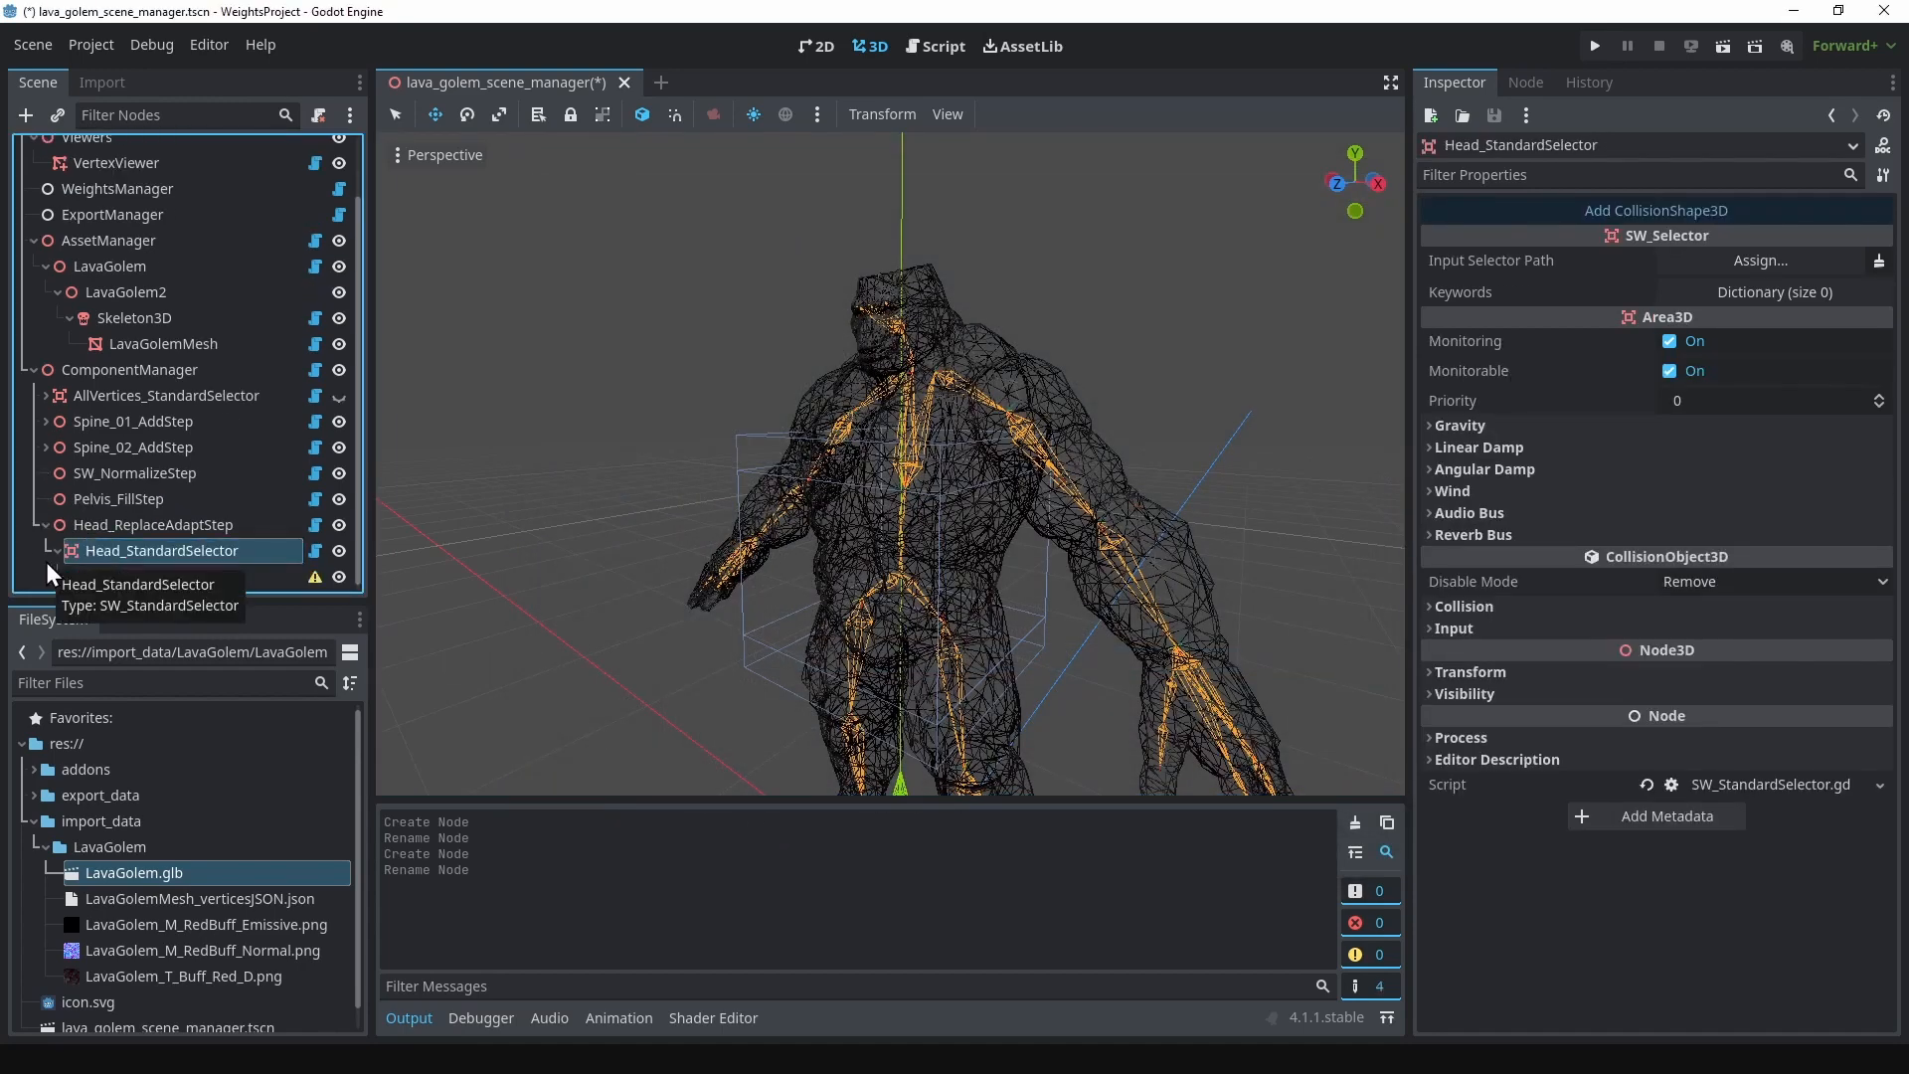
Step: Give Head_StandardSelector's Collision00 a SphereShape3D and raise the selector to the golem's head
left_click(265, 574)
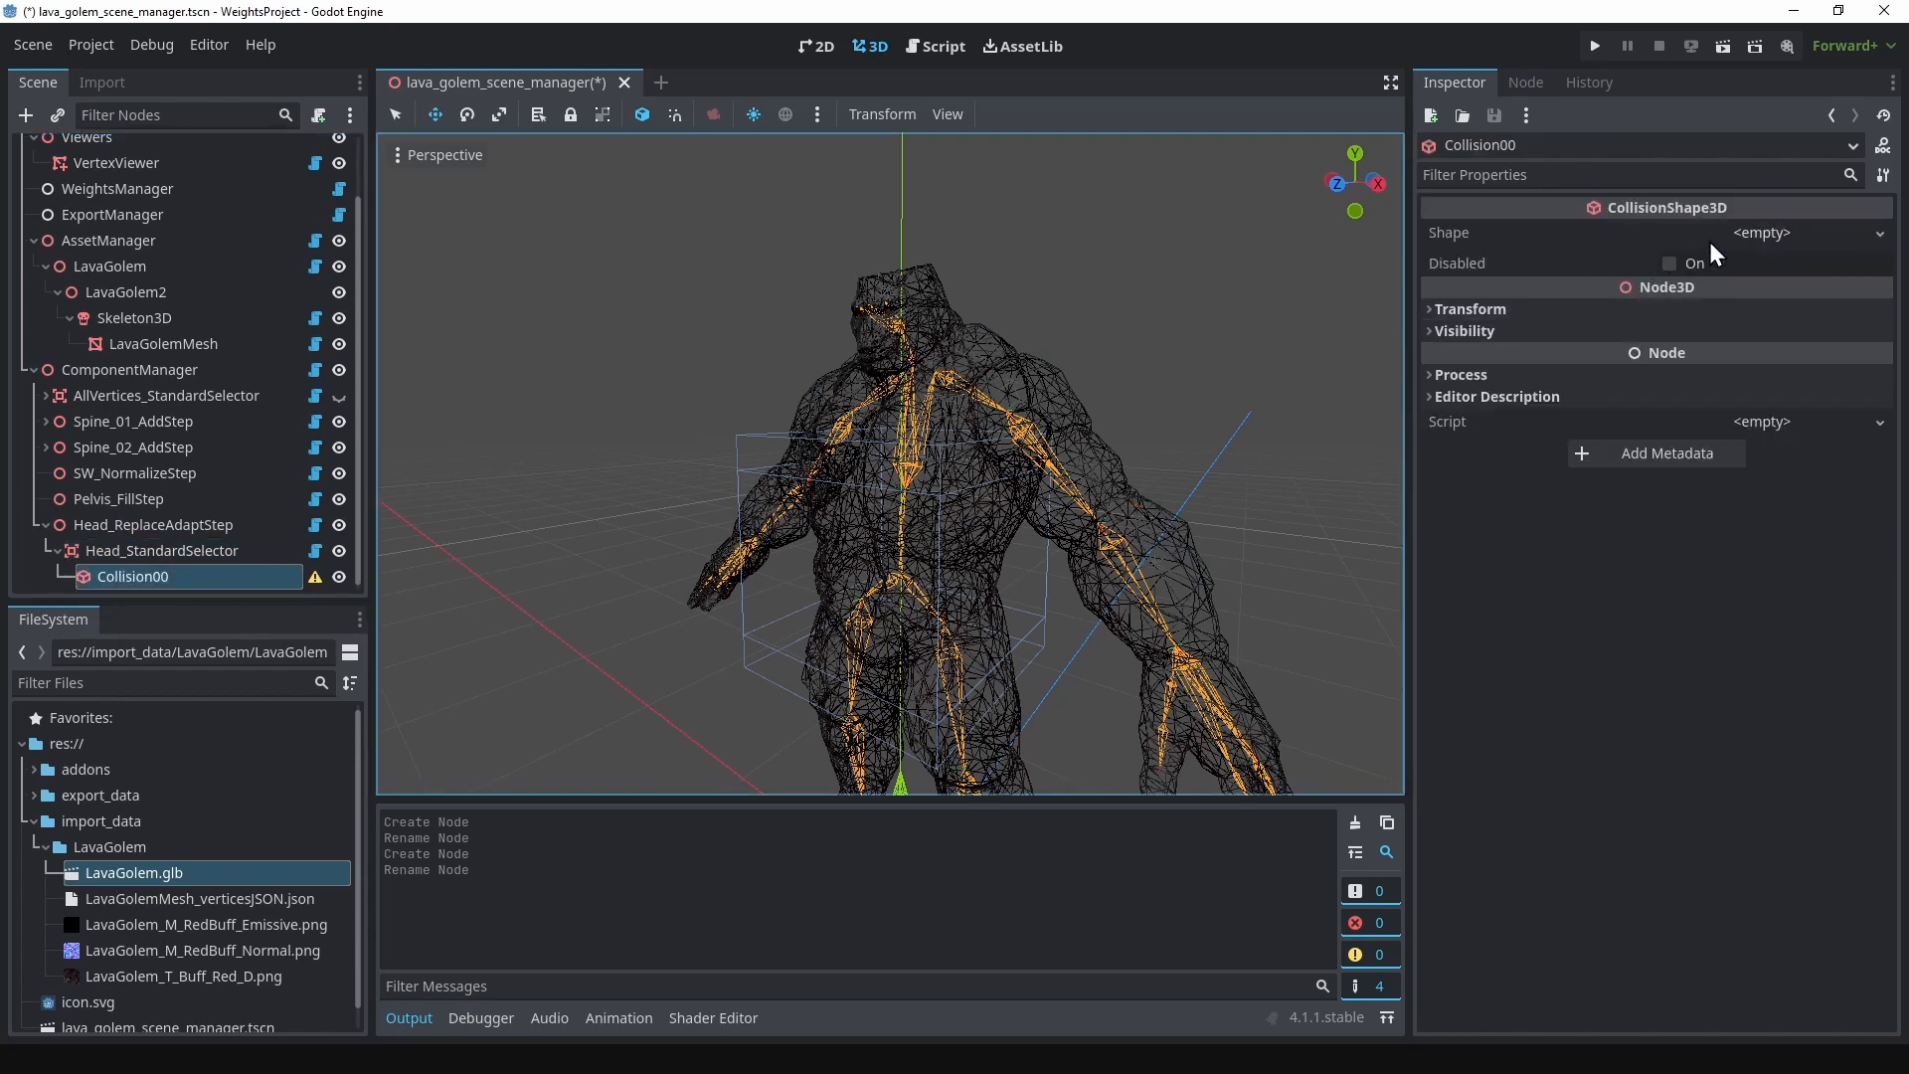
left_click(1752, 235)
left_click(1748, 291)
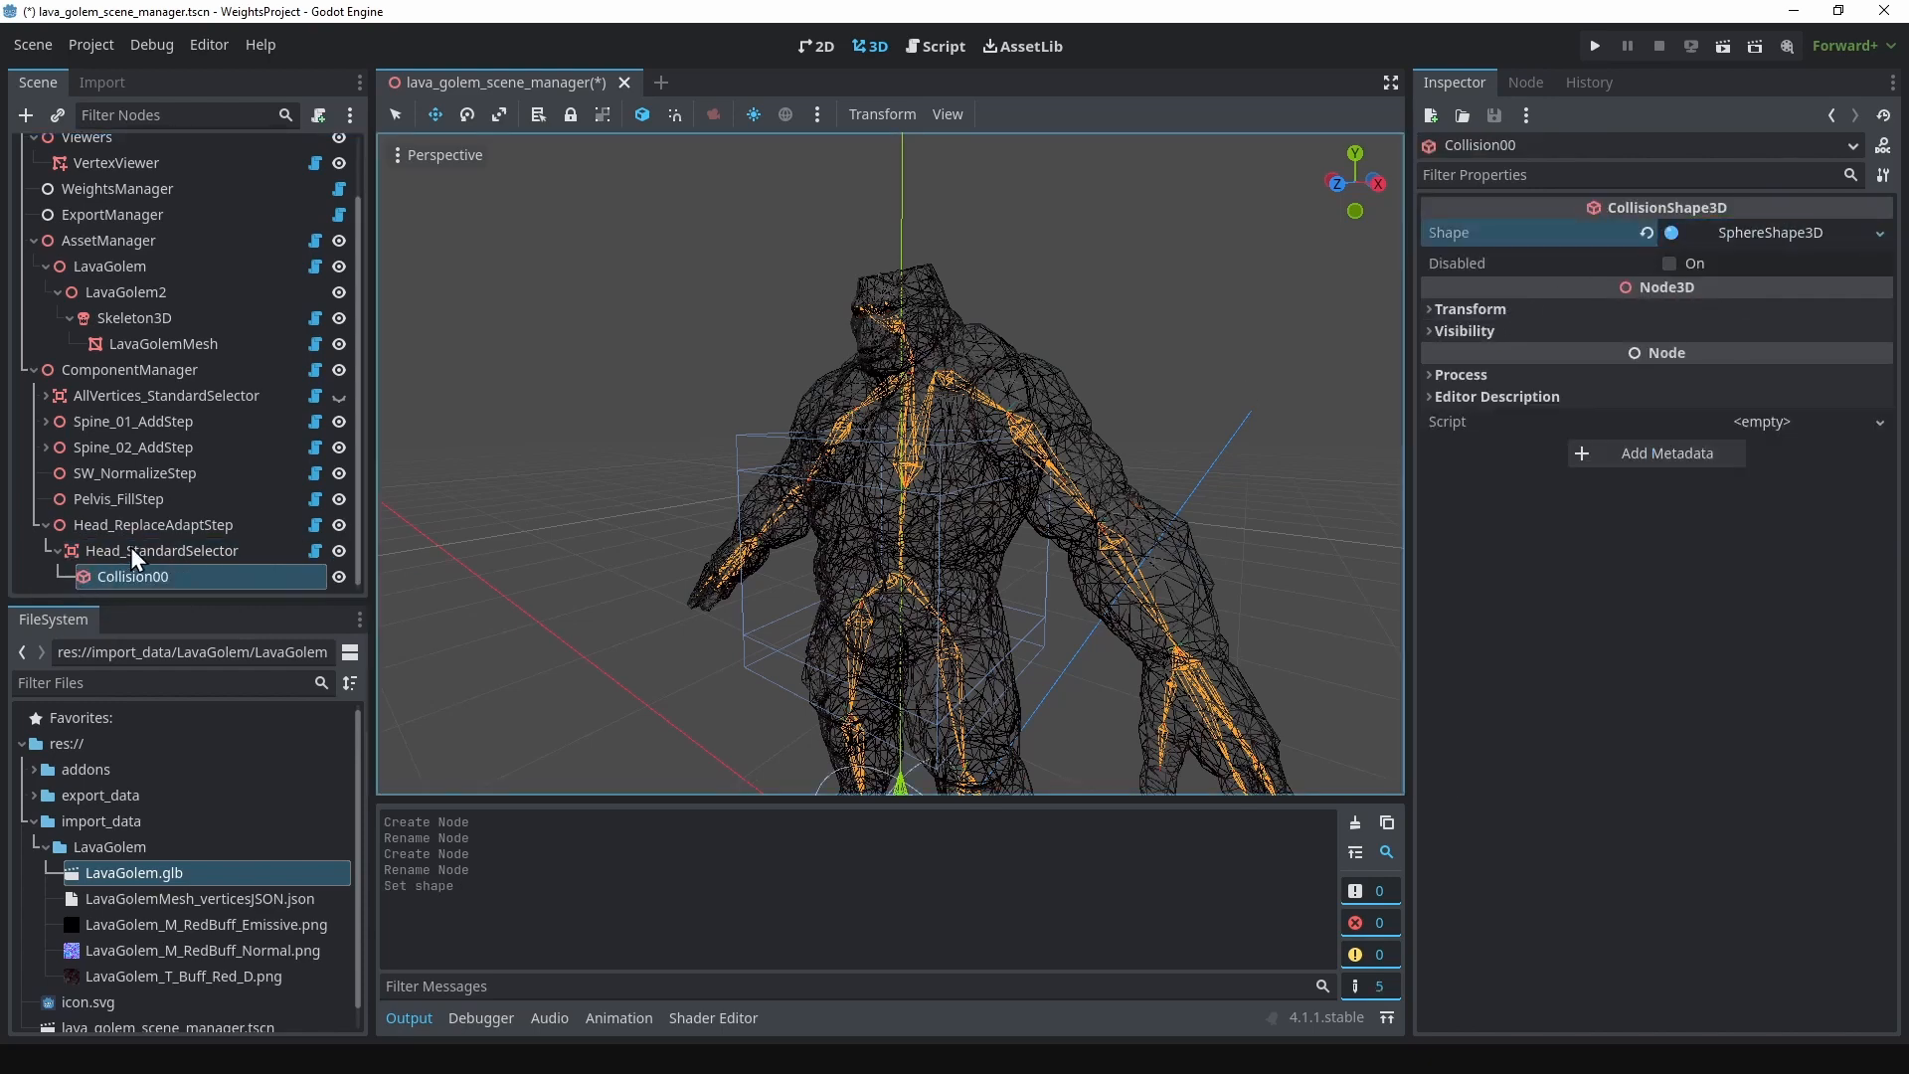
double_click(136, 554)
left_click_drag(897, 641, 896, 223)
mouse_move(1029, 228)
middle_mouse_down()
mouse_move(841, 227)
mouse_move(1054, 248)
middle_mouse_up()
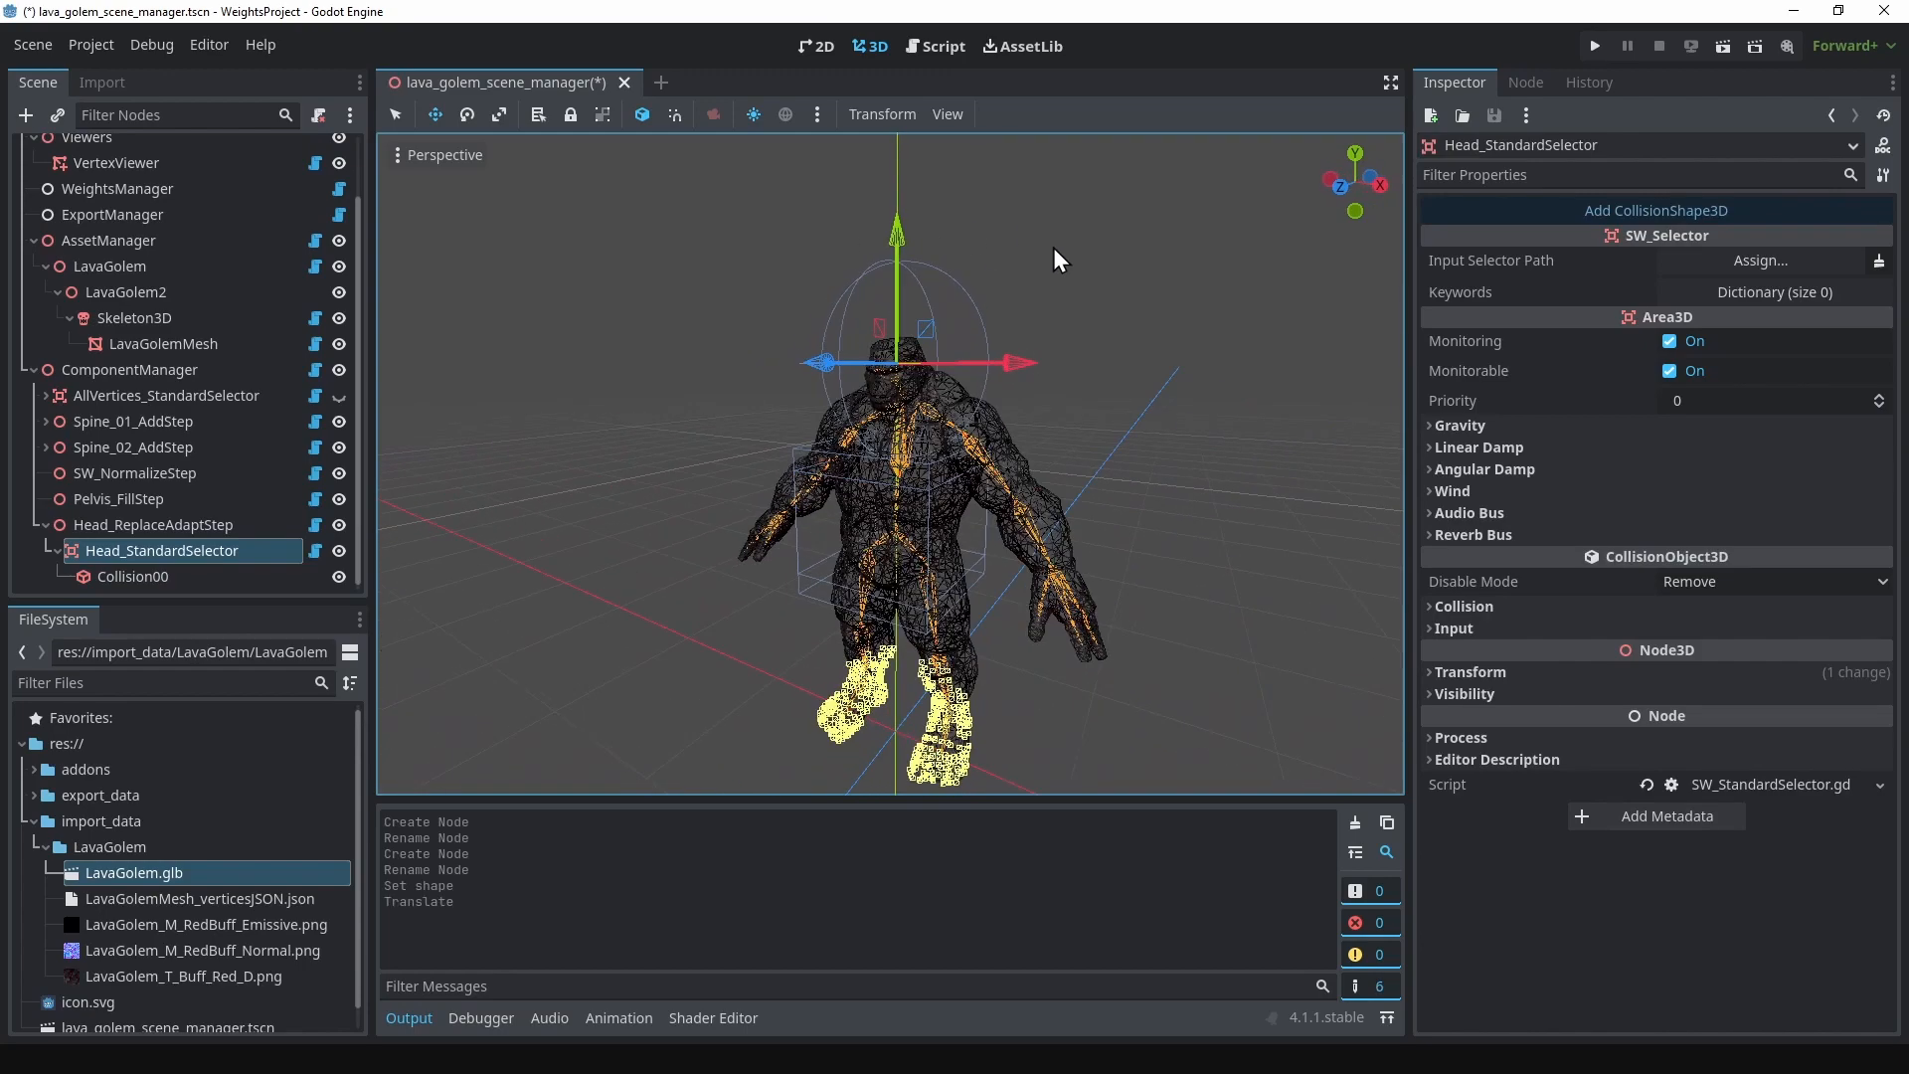
Step: Shrink the Collision00 sphere around the golem's head to a radius of about 0.32
left_click(150, 578)
mouse_move(929, 445)
middle_mouse_down()
mouse_move(754, 479)
mouse_move(900, 466)
middle_mouse_up()
left_click_drag(983, 371, 958, 369)
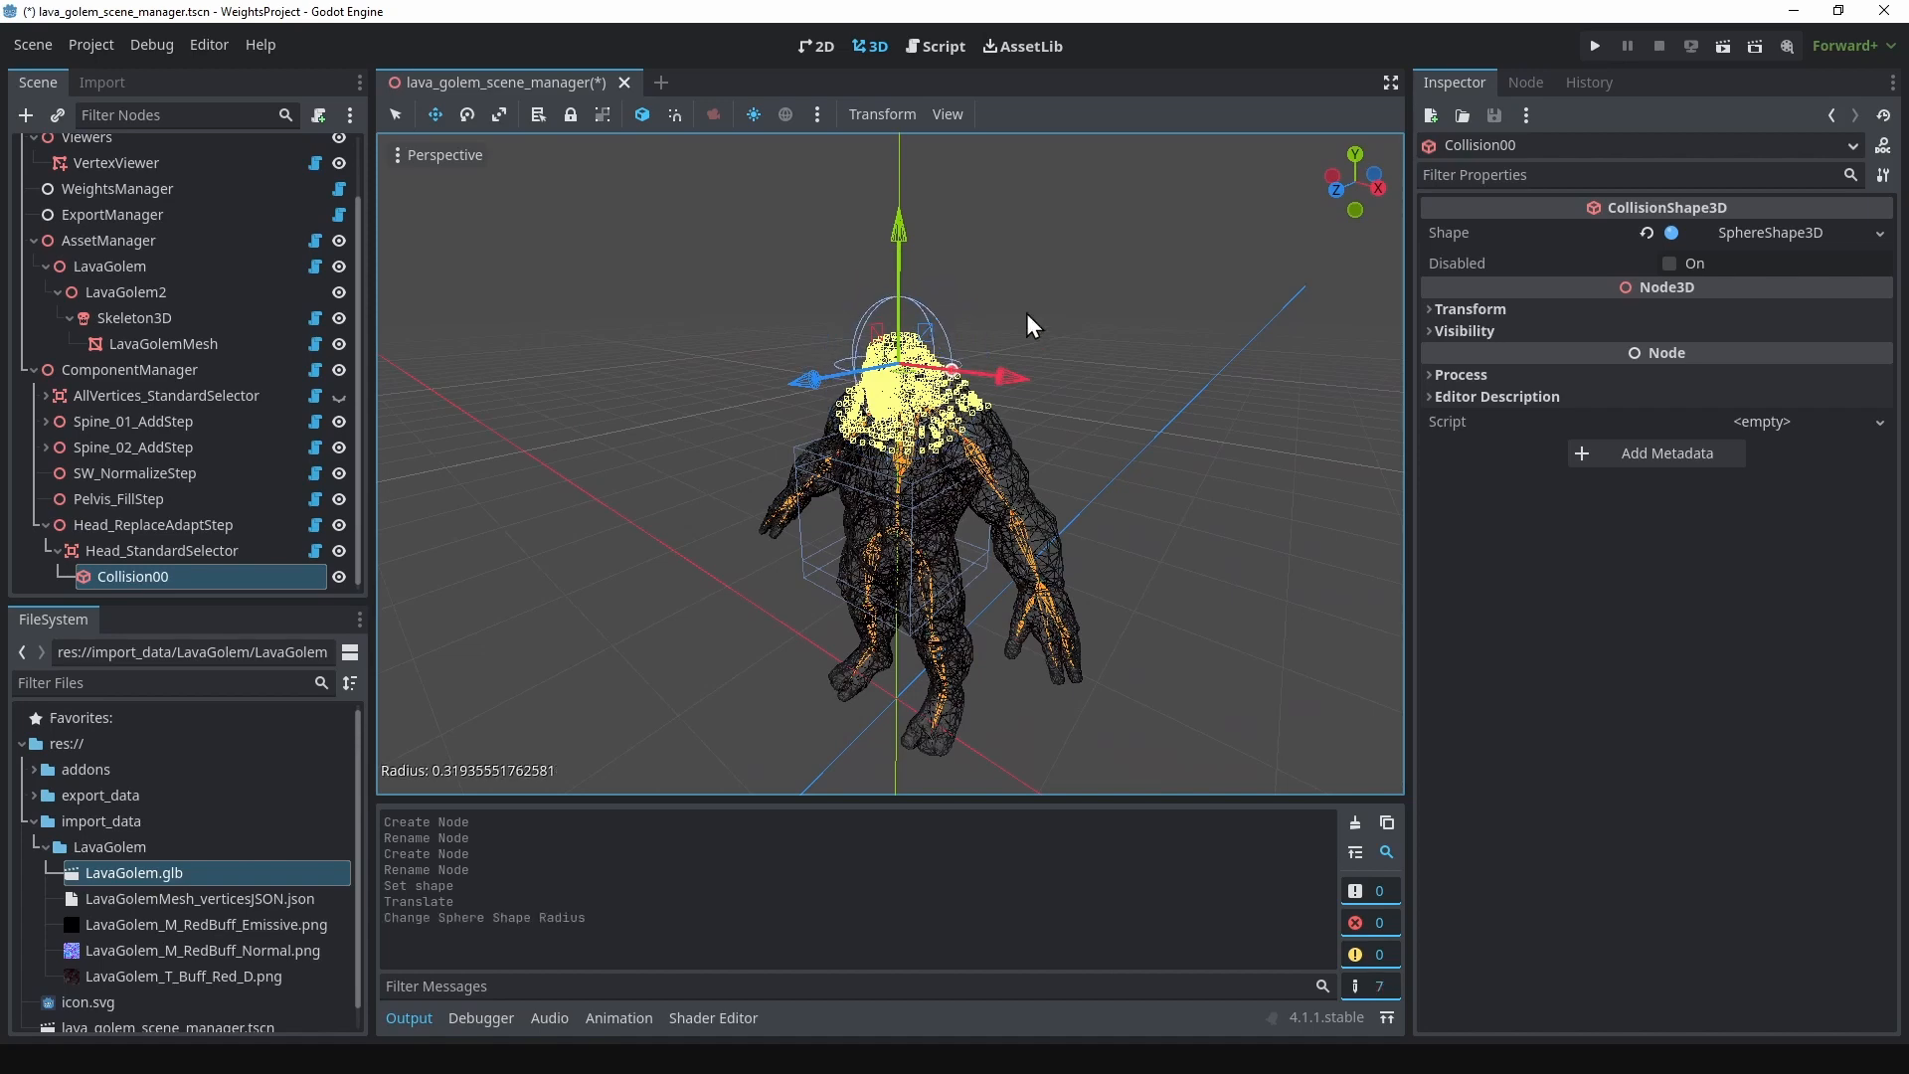
Step: Shift Head_StandardSelector slightly forward and down over the face, and check which vertices its sphere covers
middle_click_drag(1037, 325, 874, 298)
left_click(177, 552)
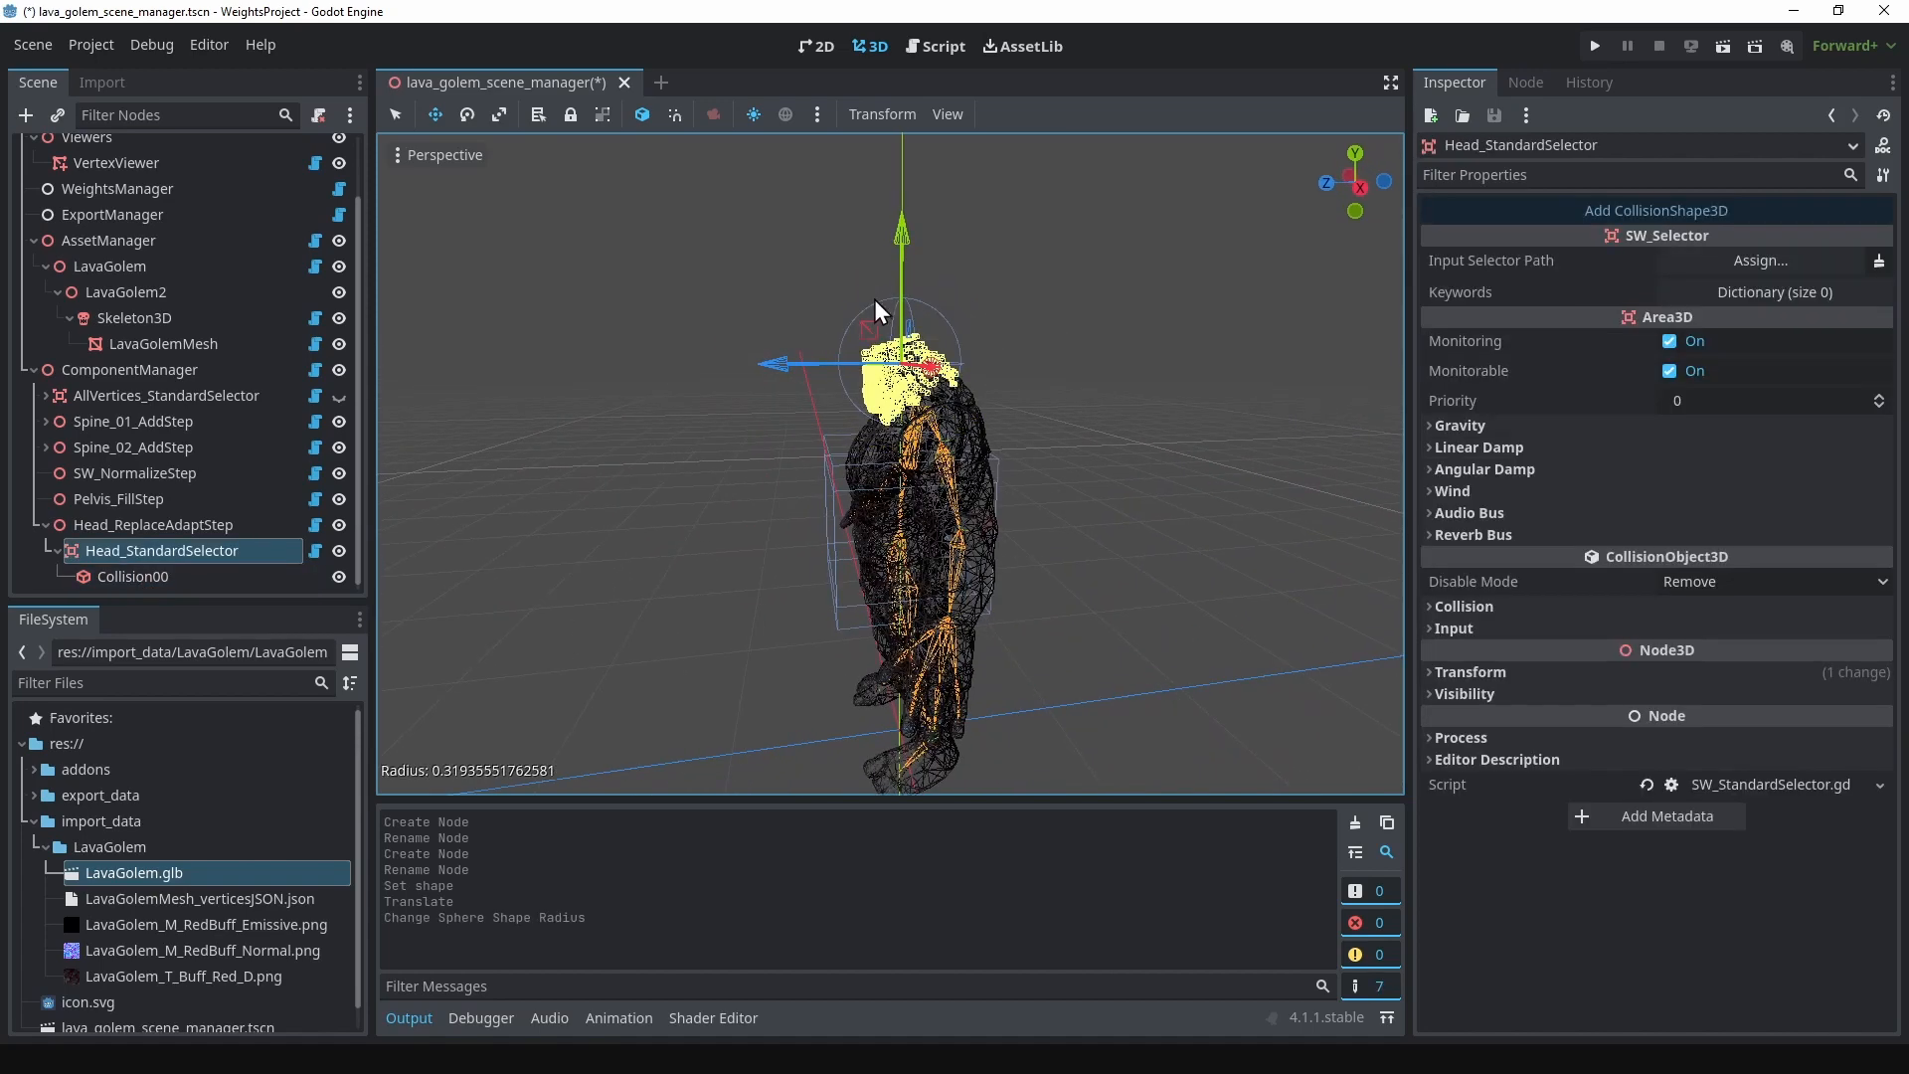
left_click_drag(875, 328, 863, 335)
left_click(157, 578)
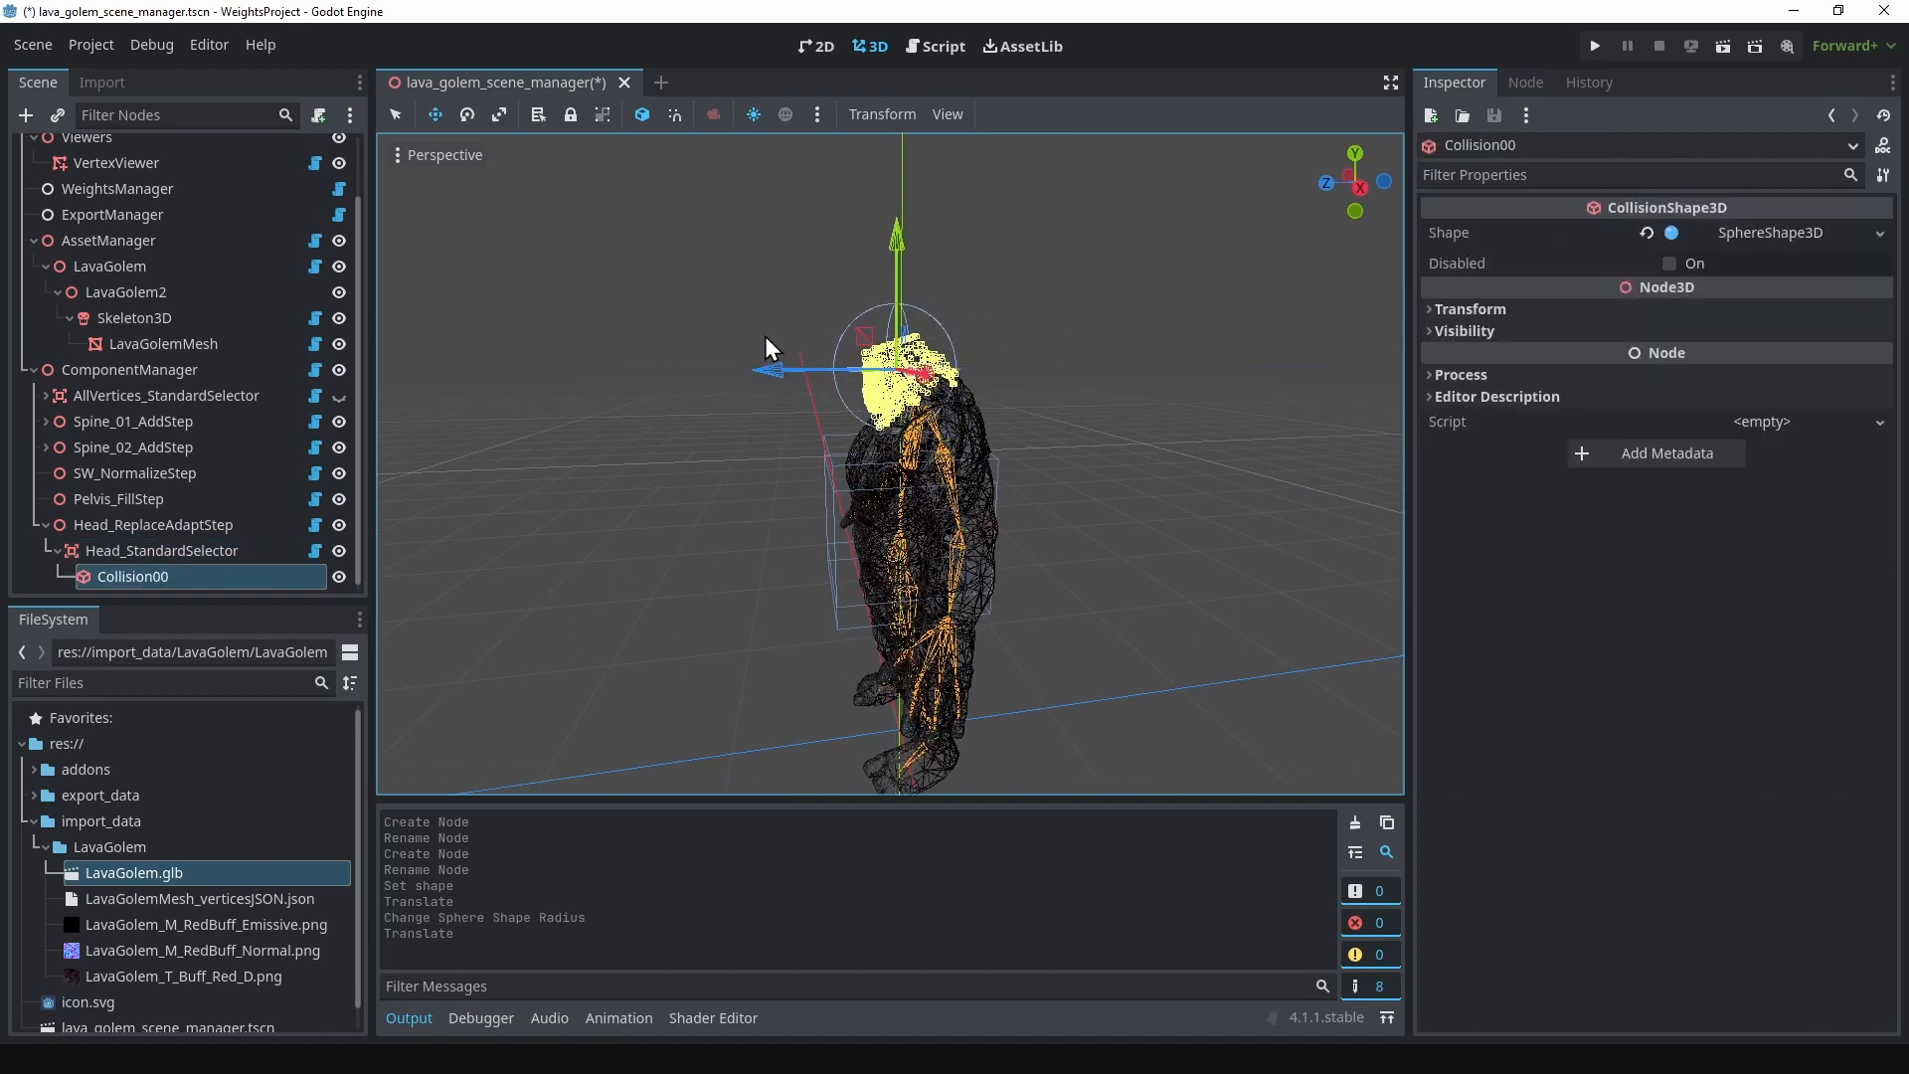
middle_click_drag(770, 349, 698, 430, "shift")
middle_click_drag(698, 430, 816, 435)
scroll(863, 405, "up", 6)
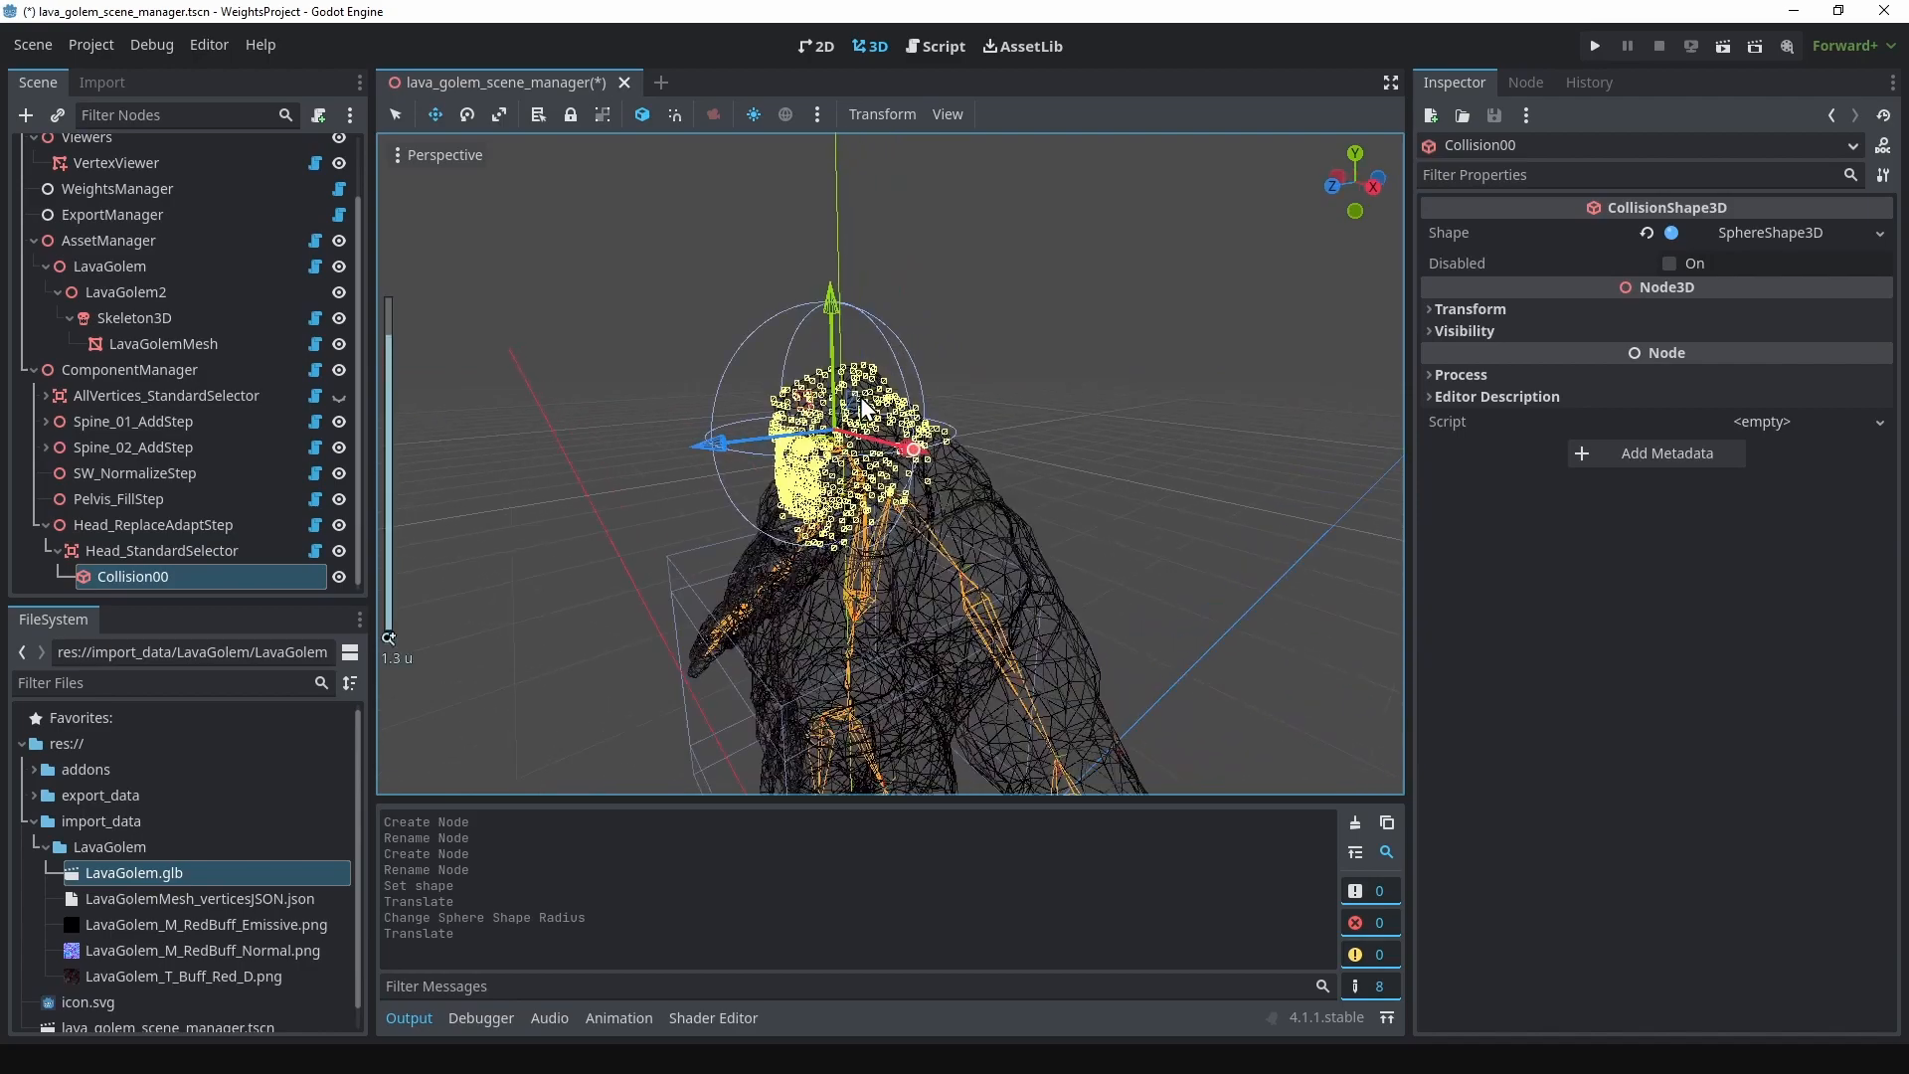
Step: Add an SW_PointInfluence node as a child of Head_ReplaceAdaptStep
left_click(231, 527)
middle_click_drag(831, 599, 1000, 599)
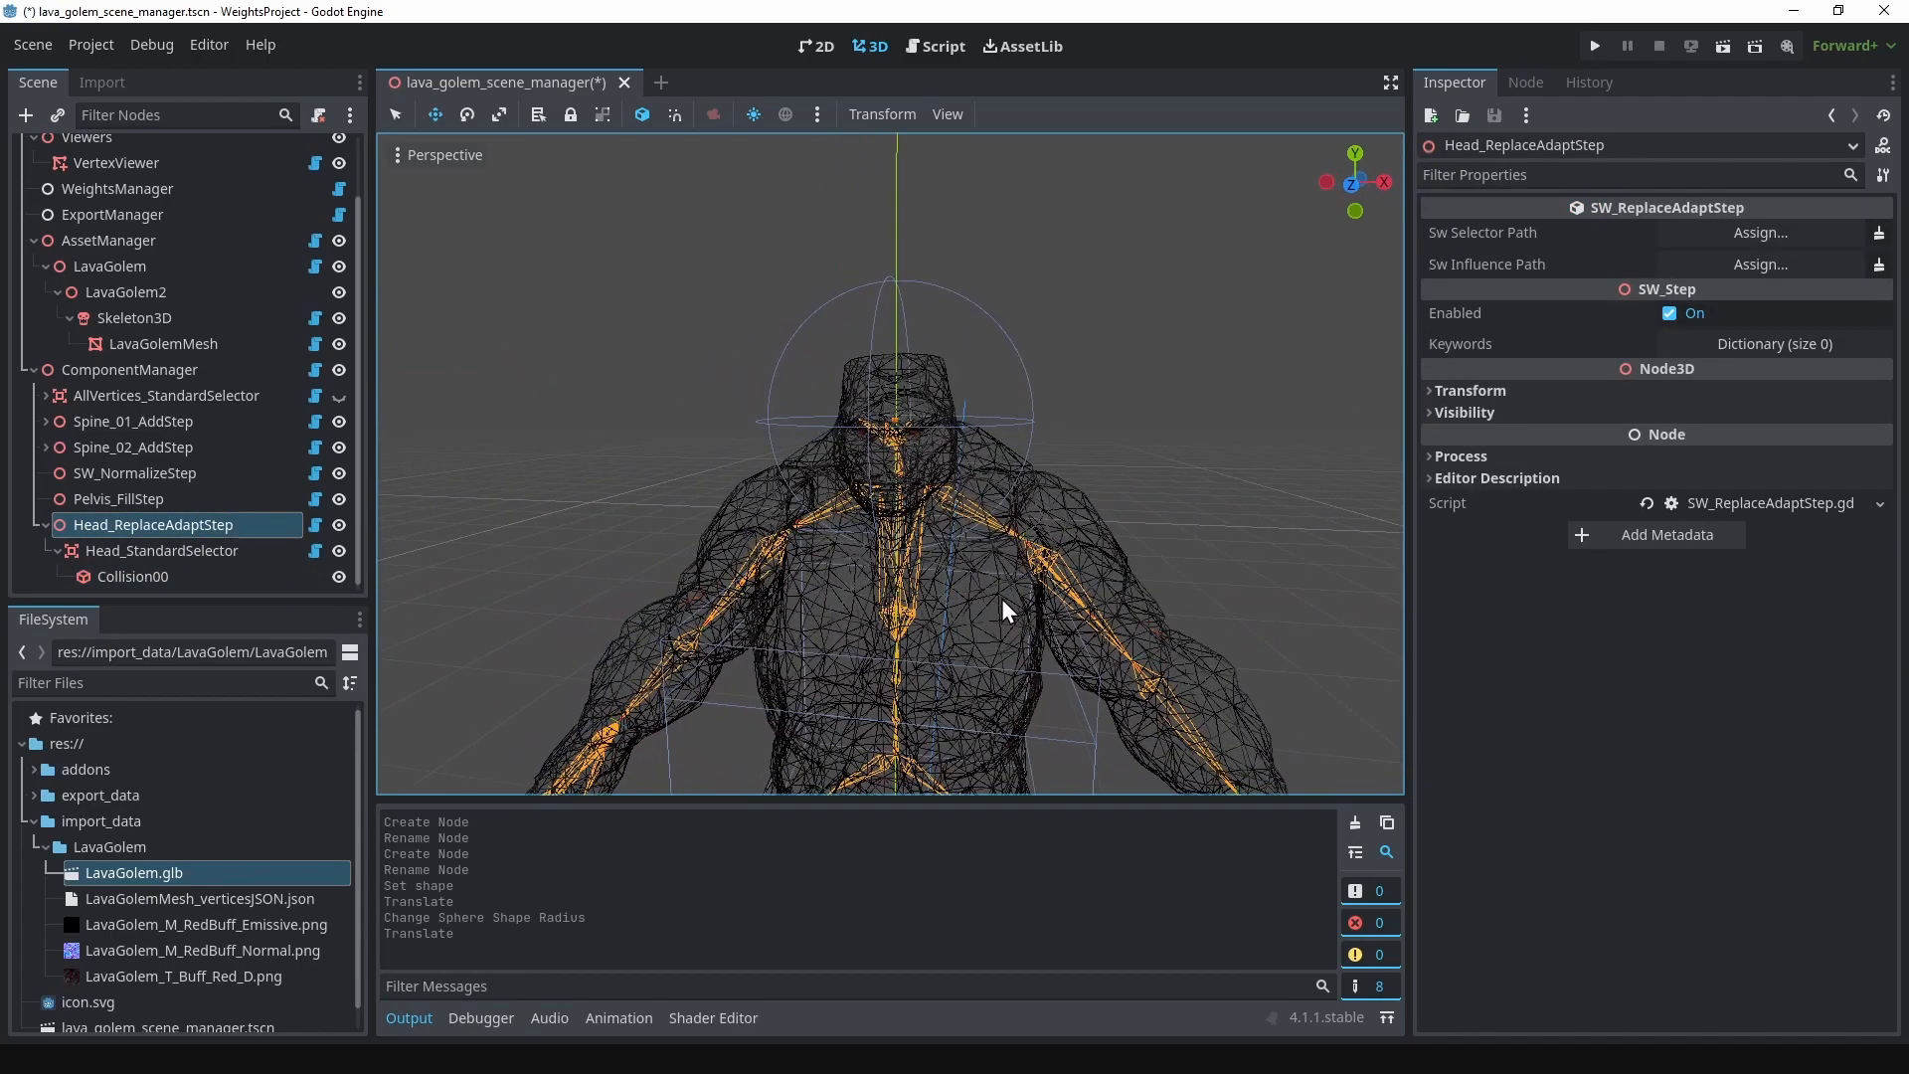
right_click(117, 525)
left_click(229, 387)
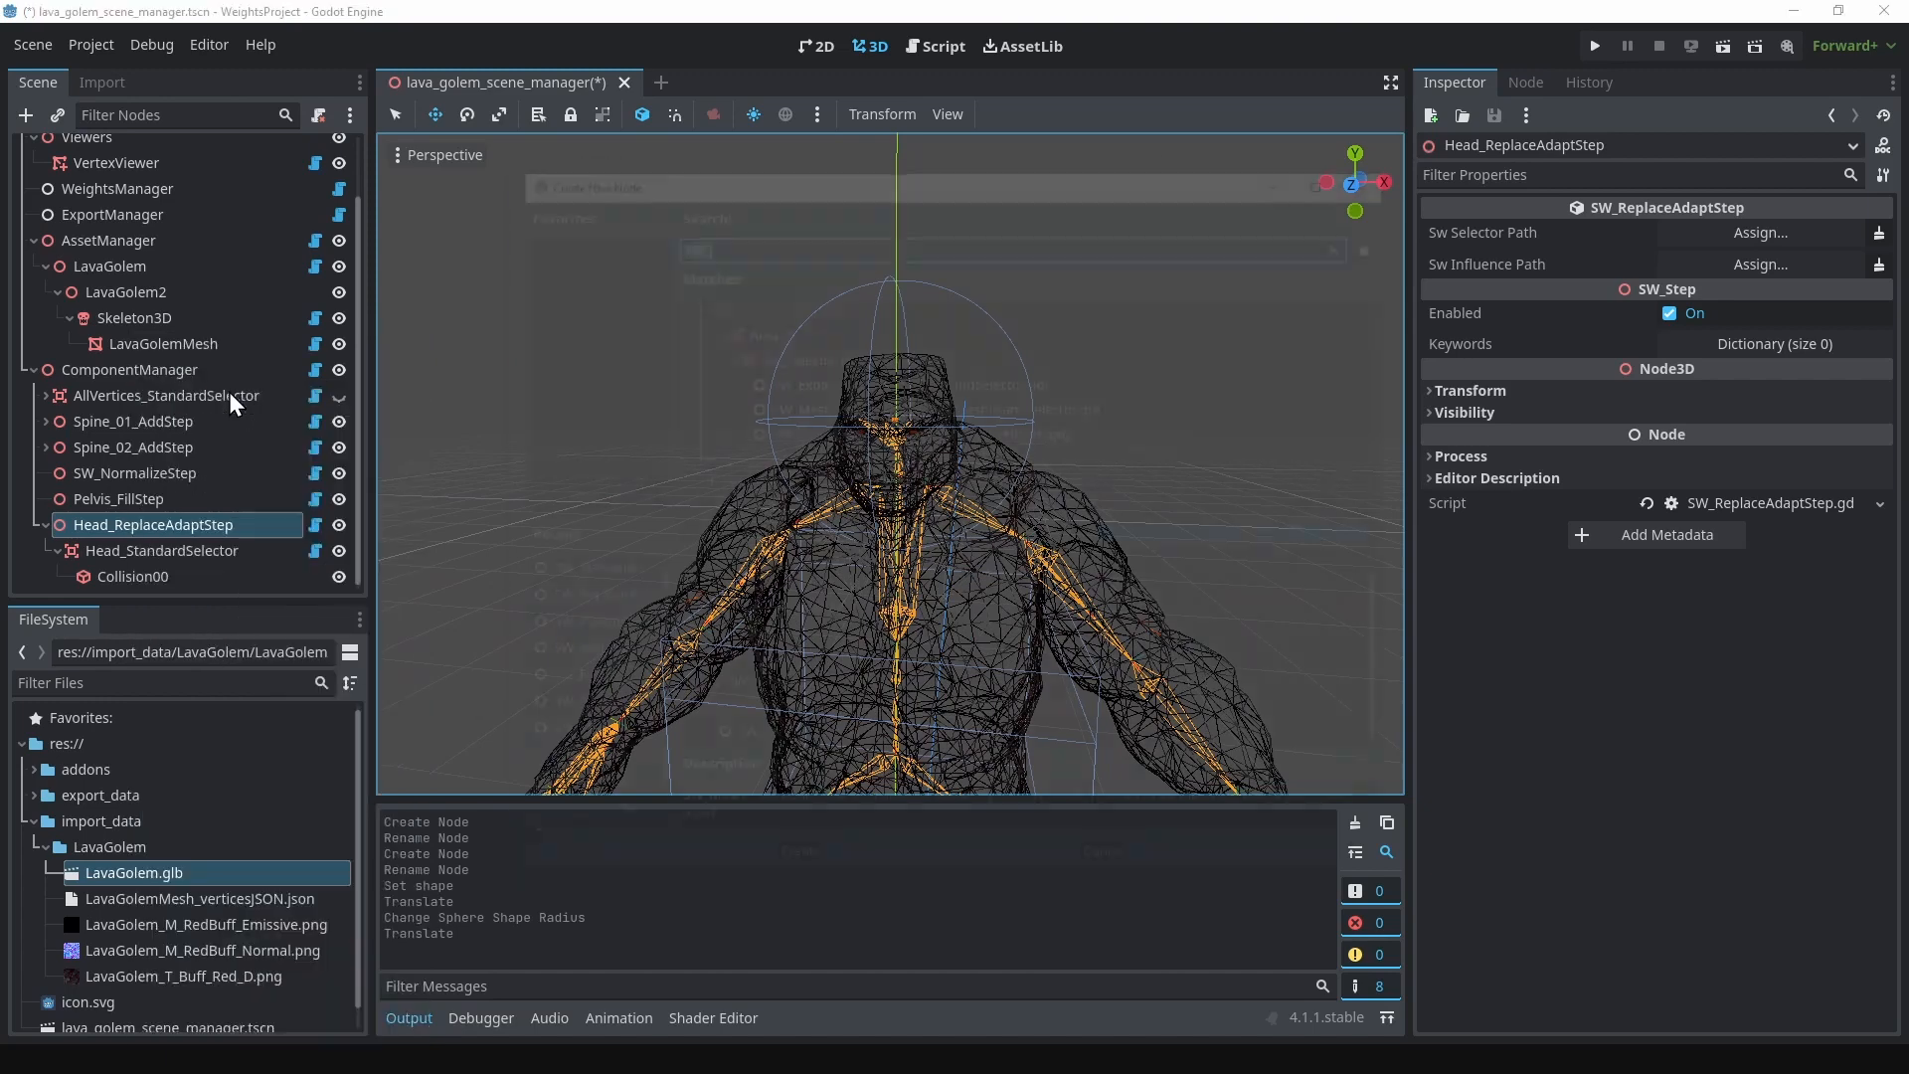
scroll(853, 477, "up", 3)
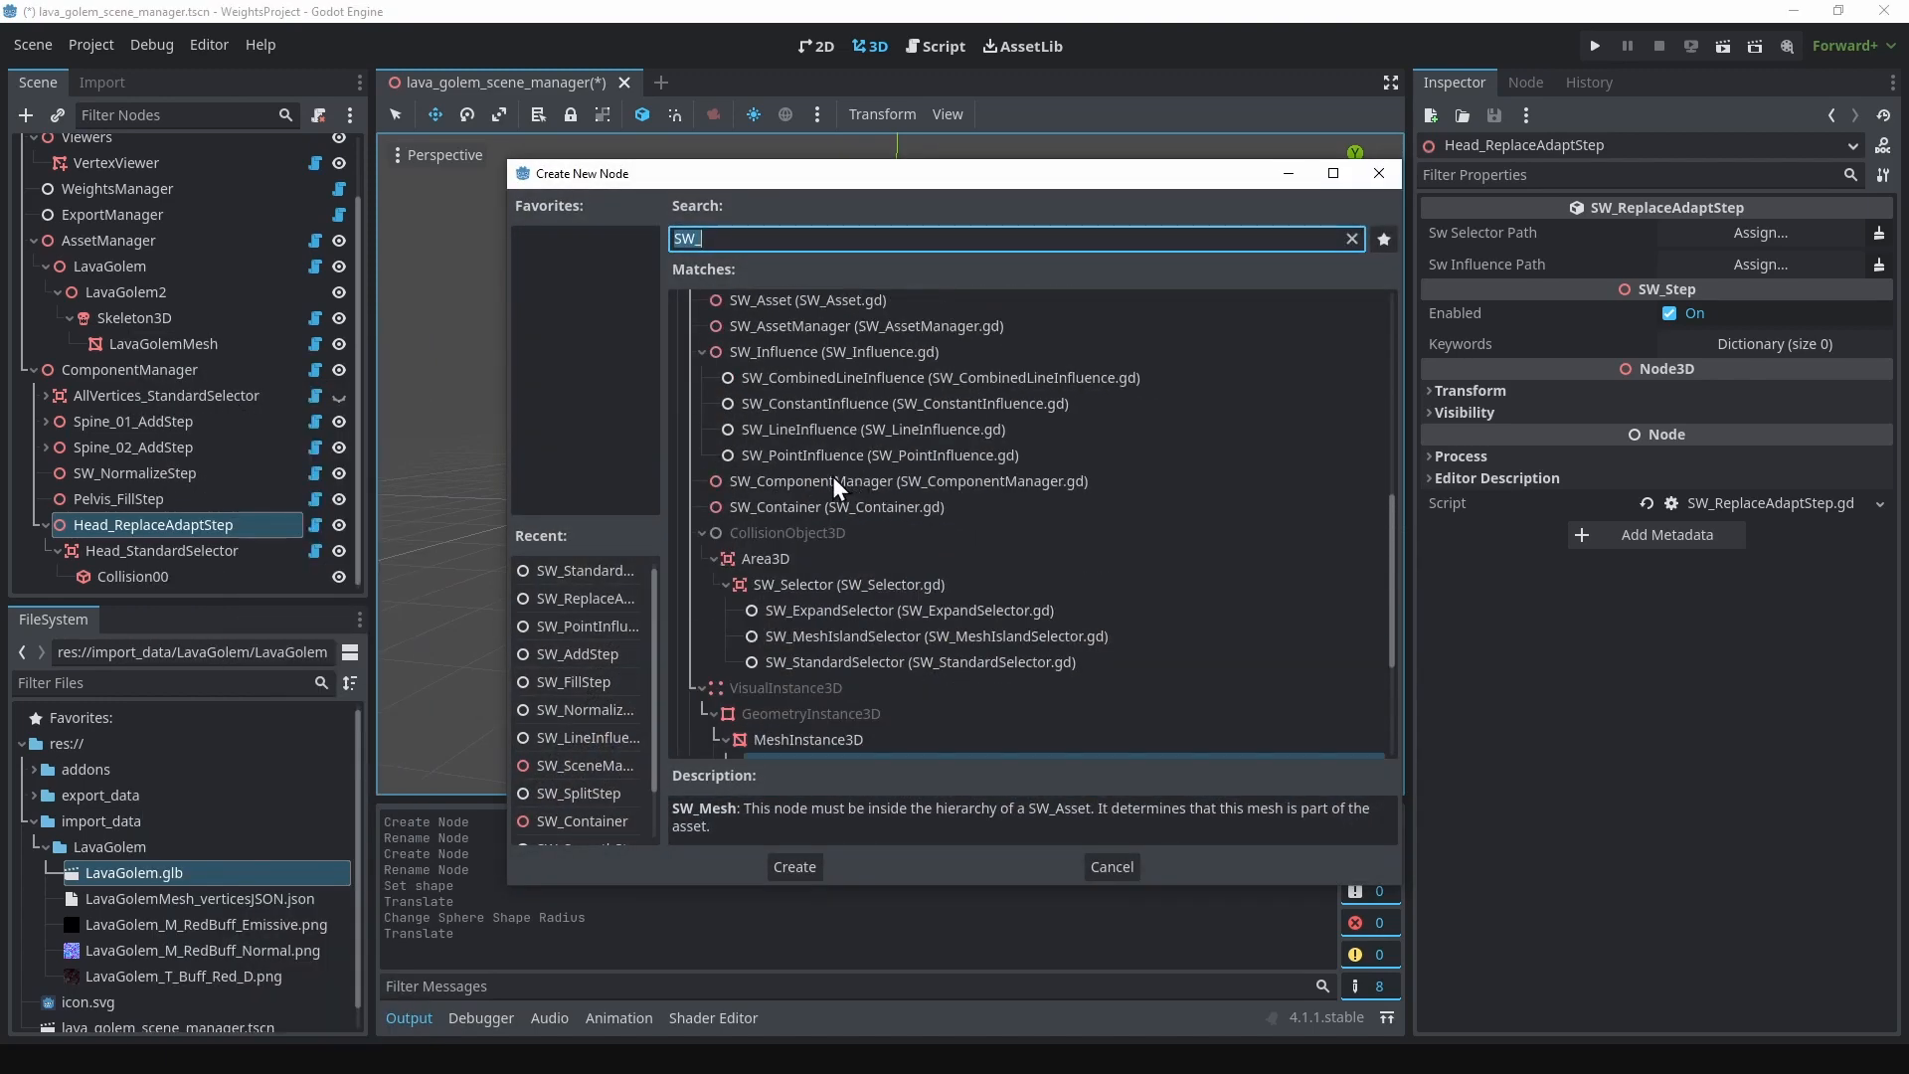
left_click(833, 455)
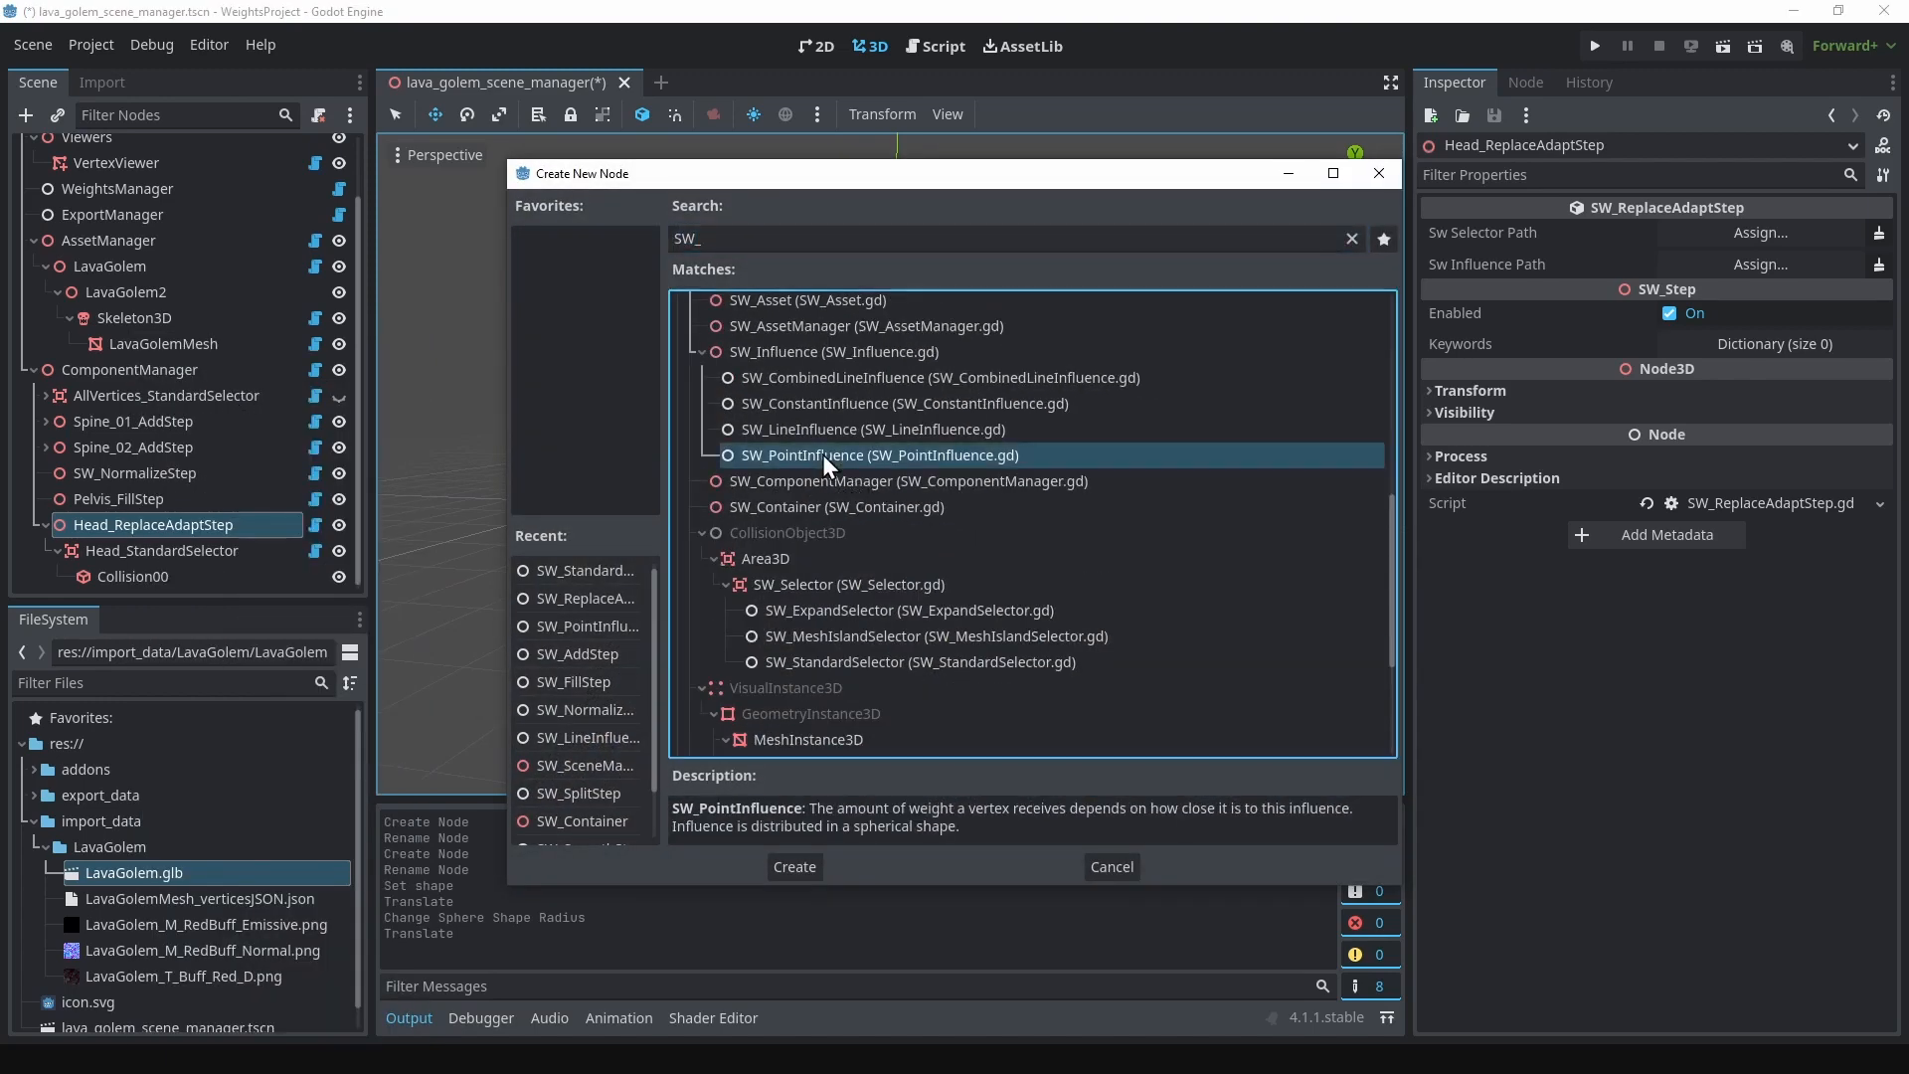
left_click(794, 866)
Step: Rename the new point influence node as Head_PointInfluence
double_click(107, 575)
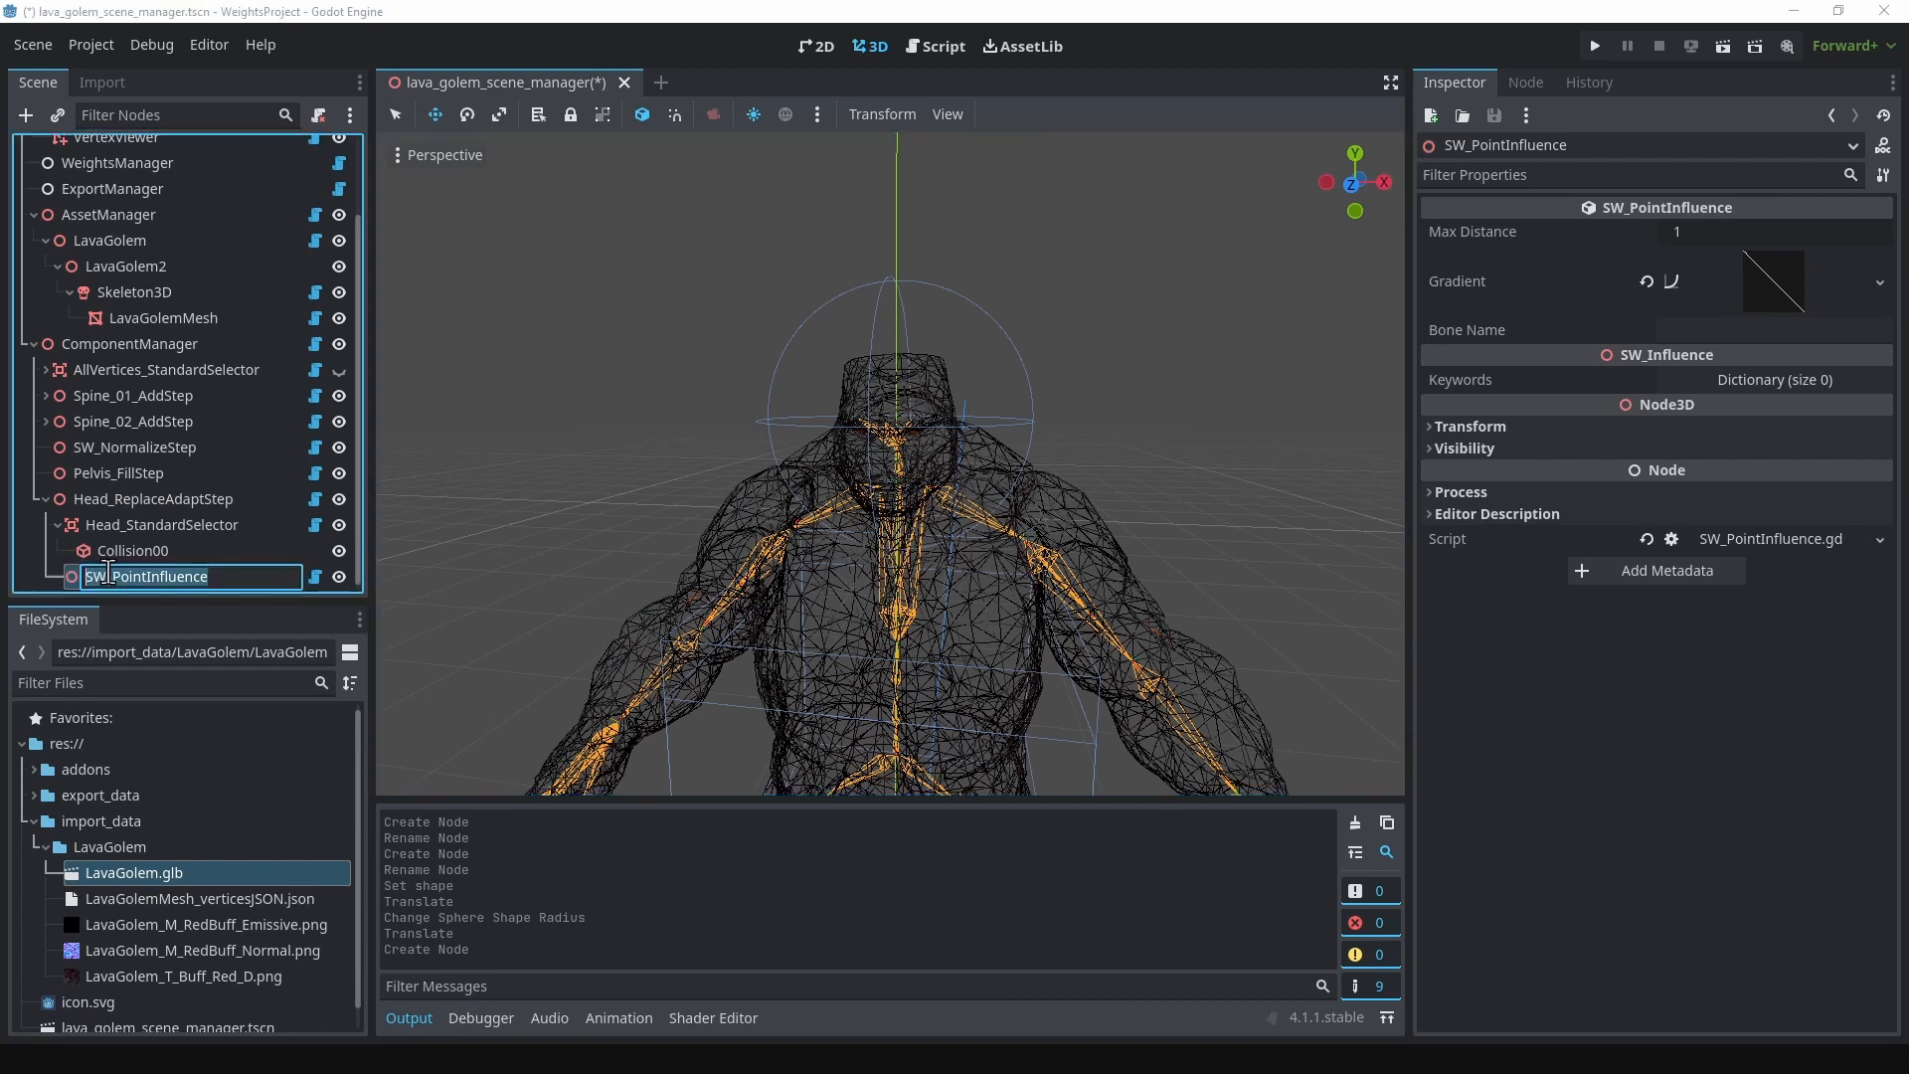
left_click(107, 576)
key("BackSpace")
key("BackSpace")
type("Head")
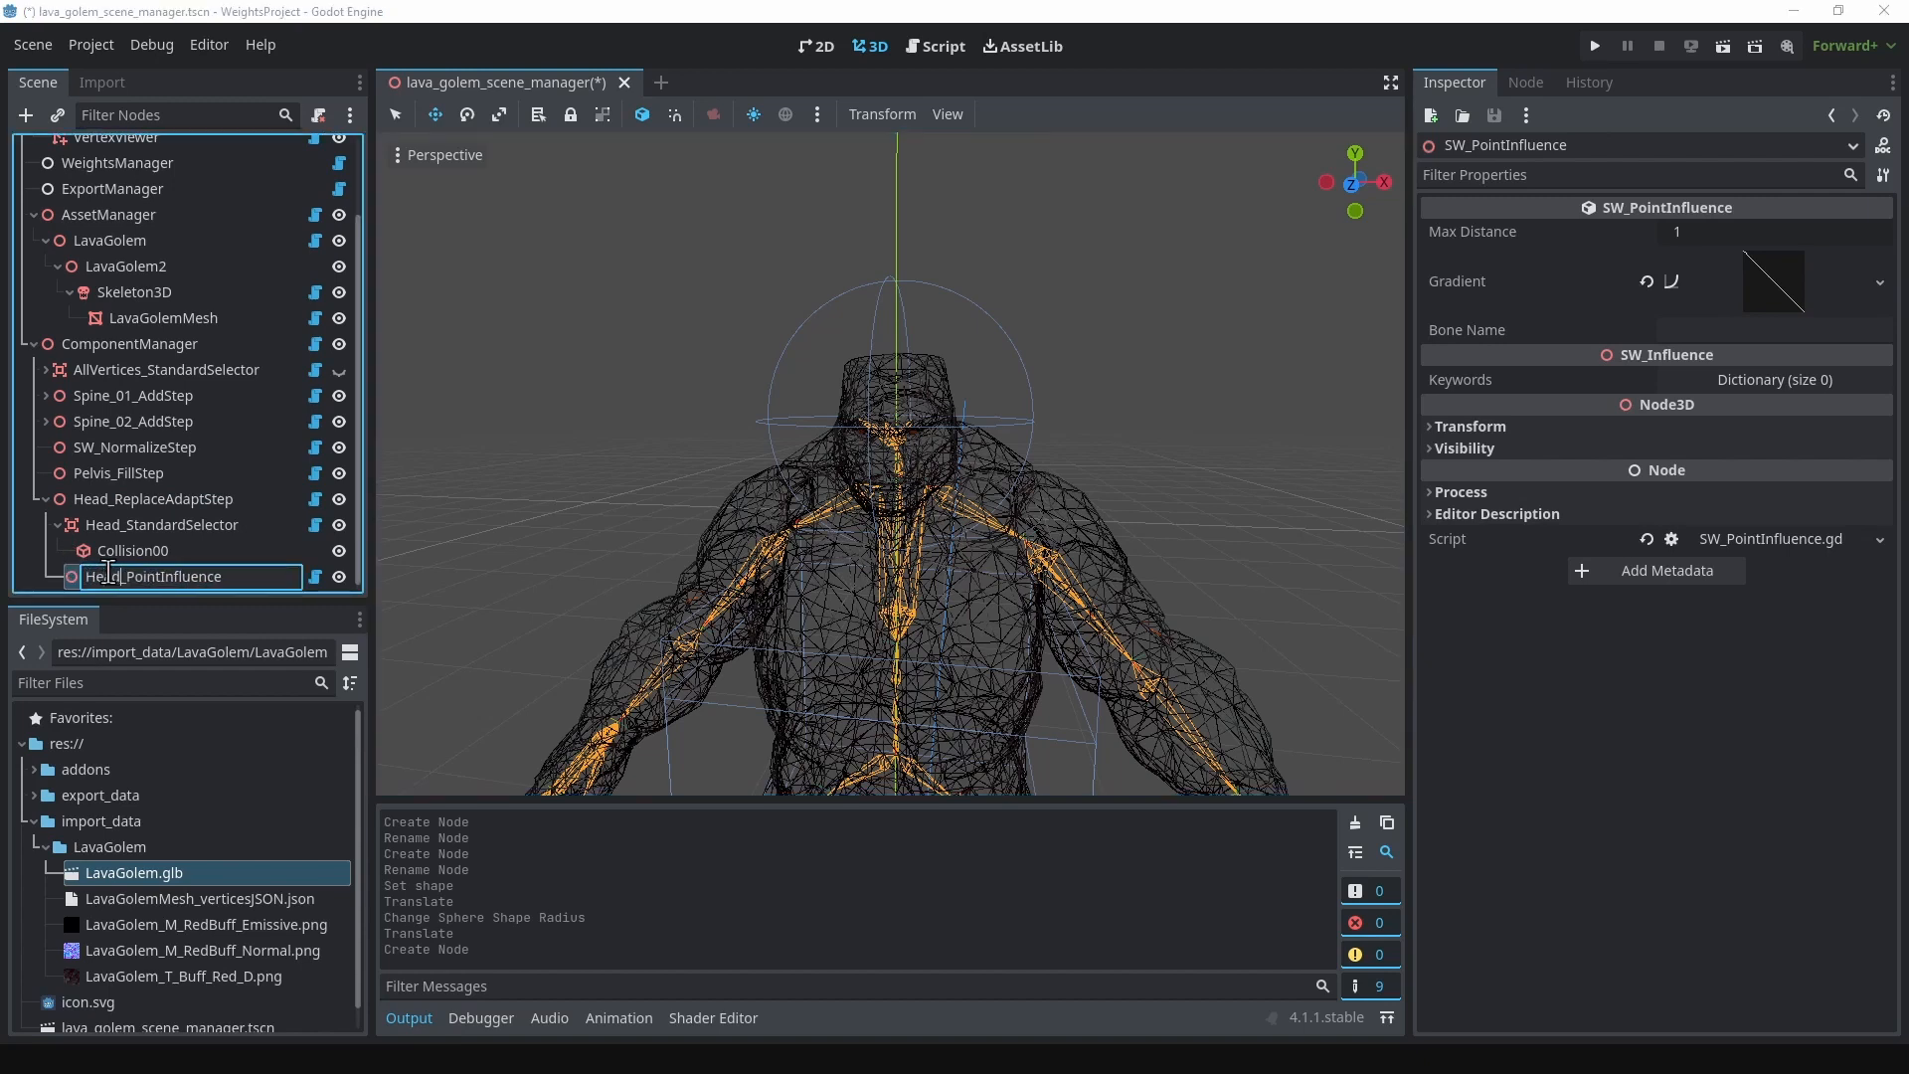
key("Return")
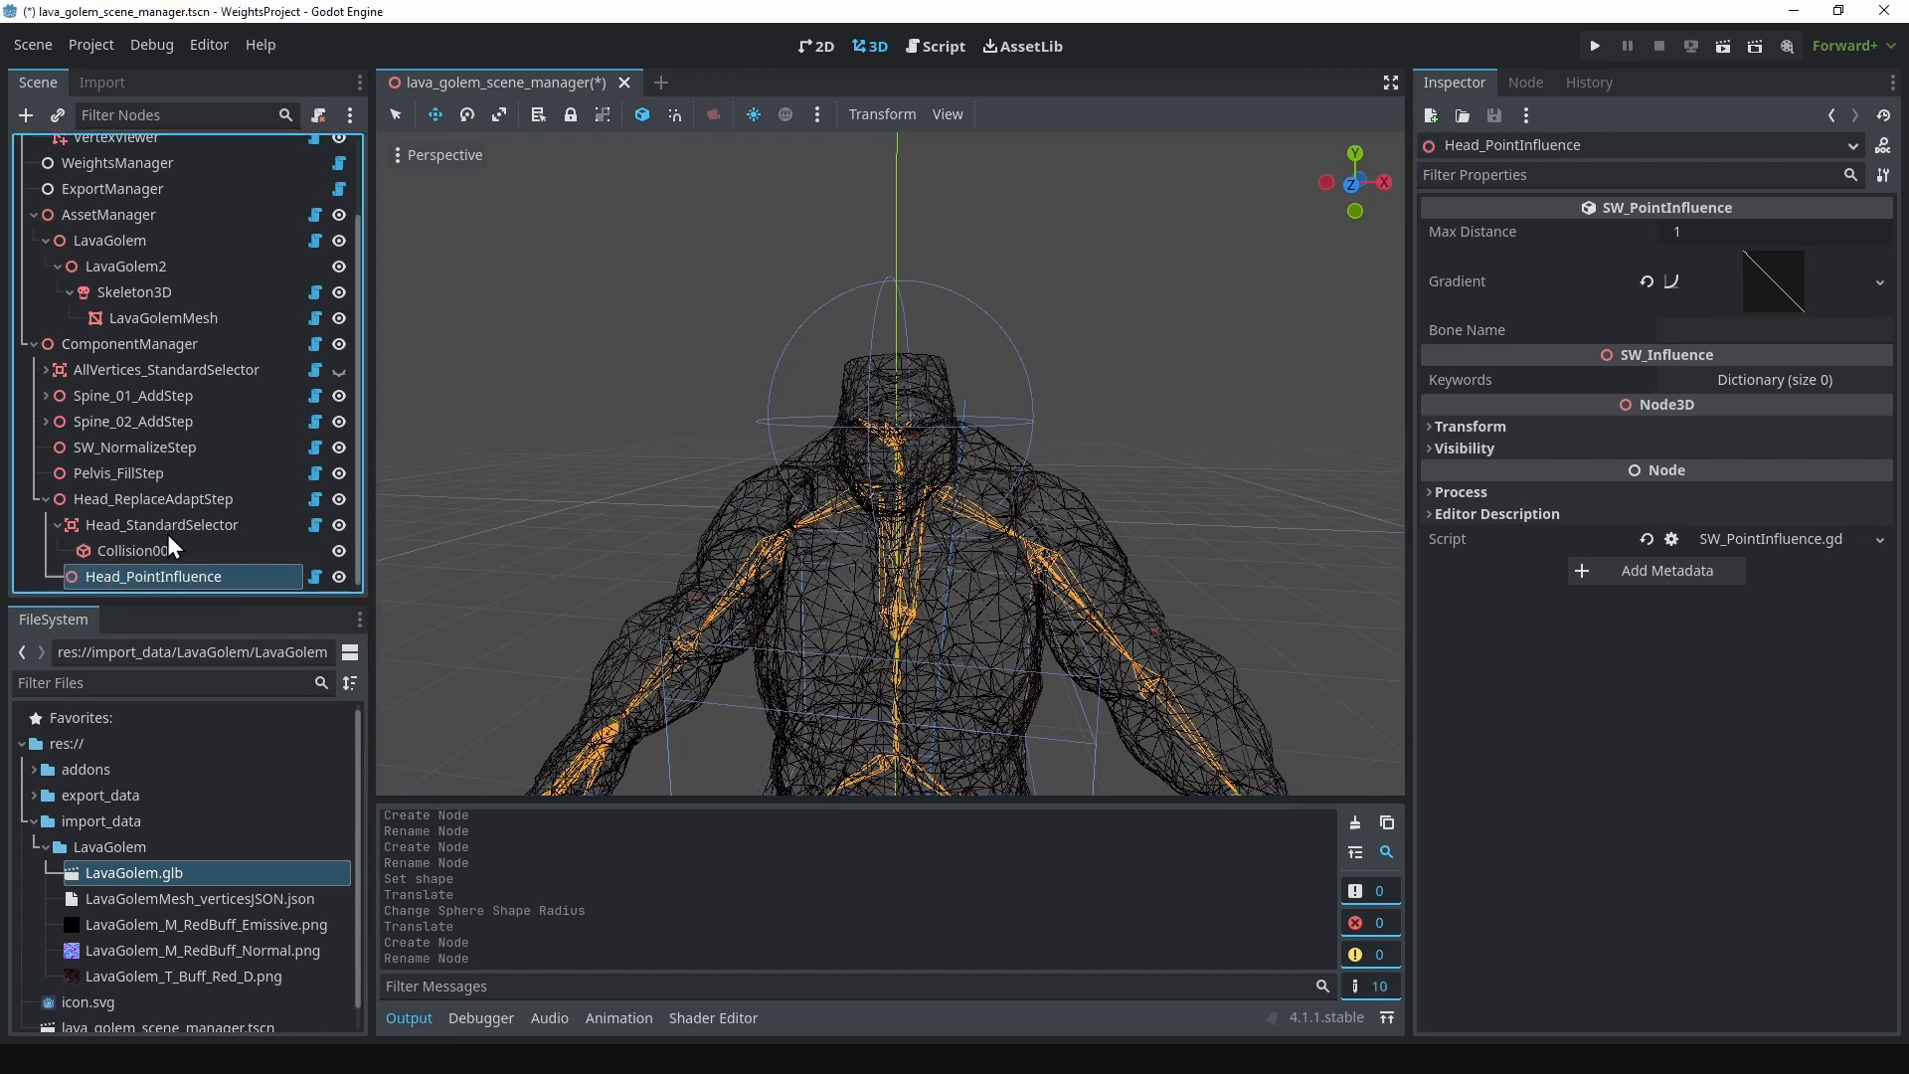
Step: Raise Head_PointInfluence to the golem's head and shift it forward so it sits inside the skull near the head bone
scroll(894, 541, "down", 3)
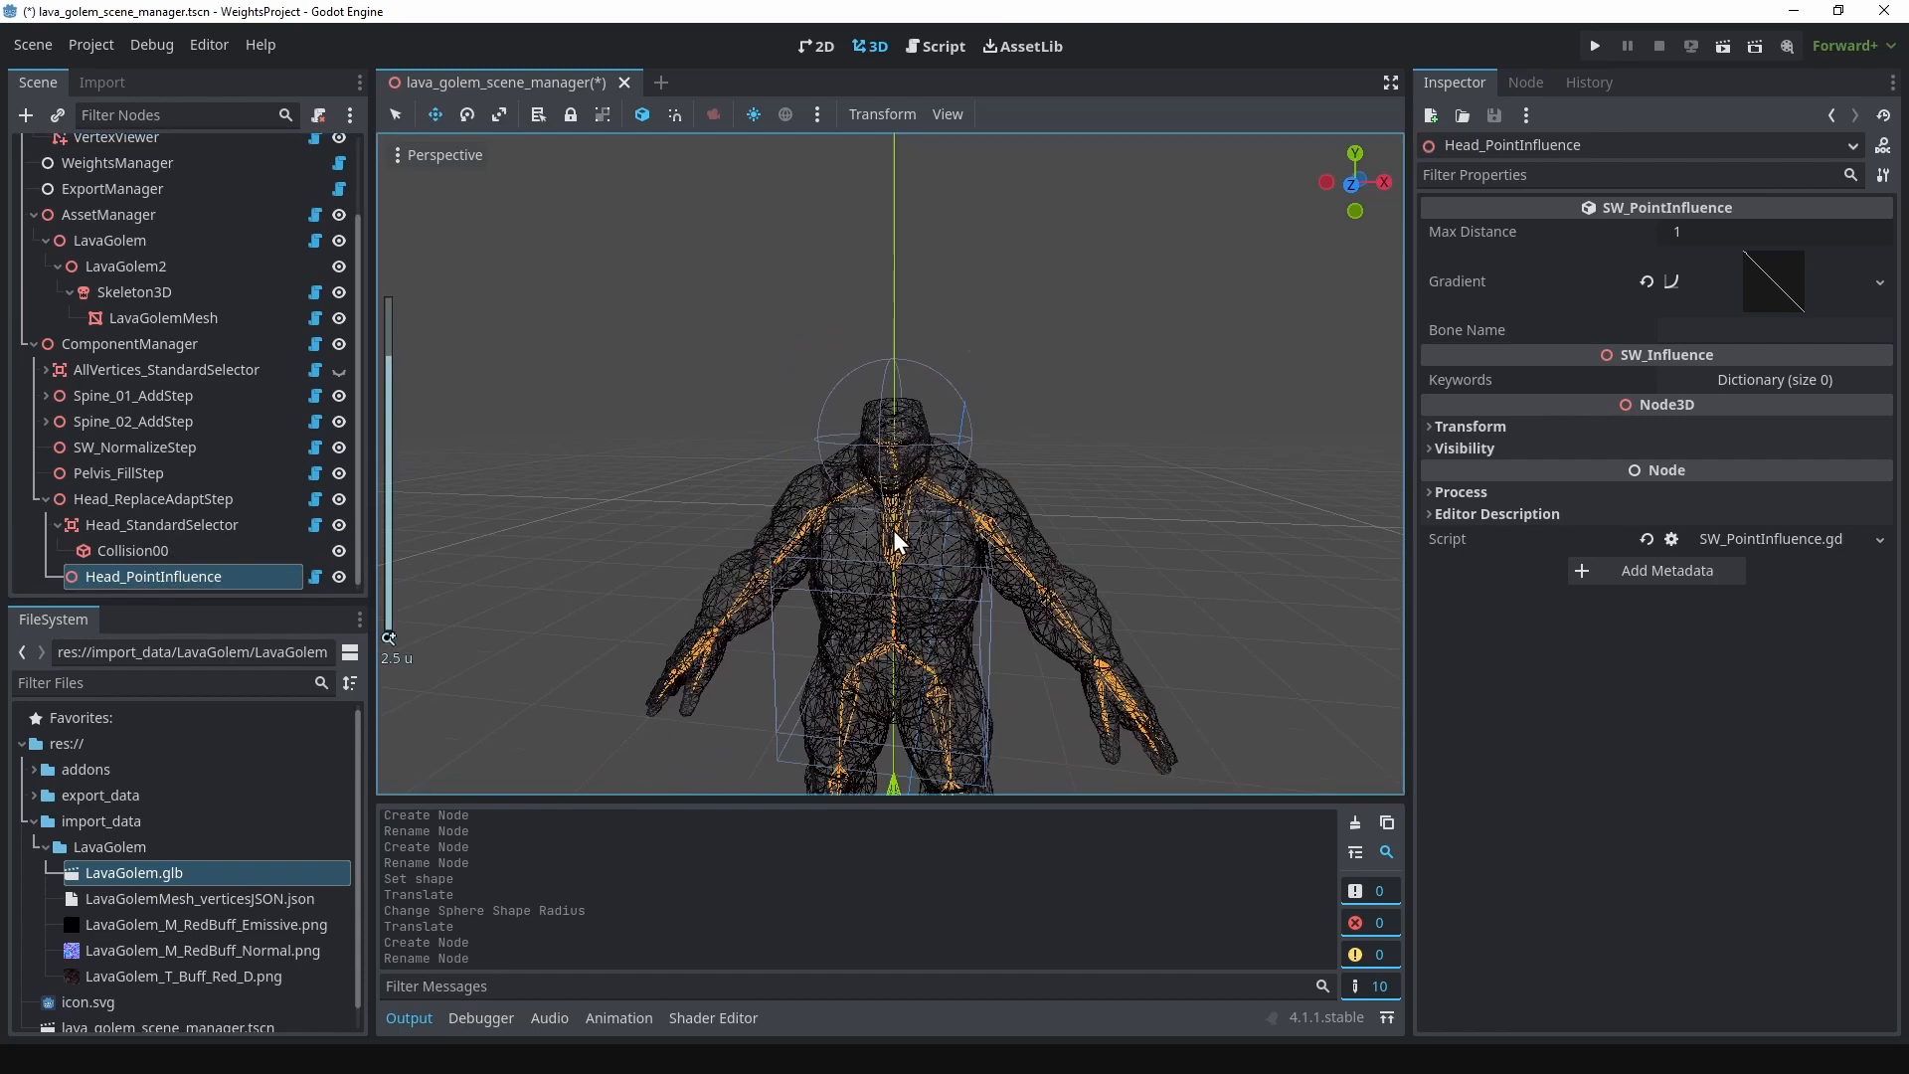
left_click_drag(894, 741, 893, 314)
scroll(933, 443, "up", 3)
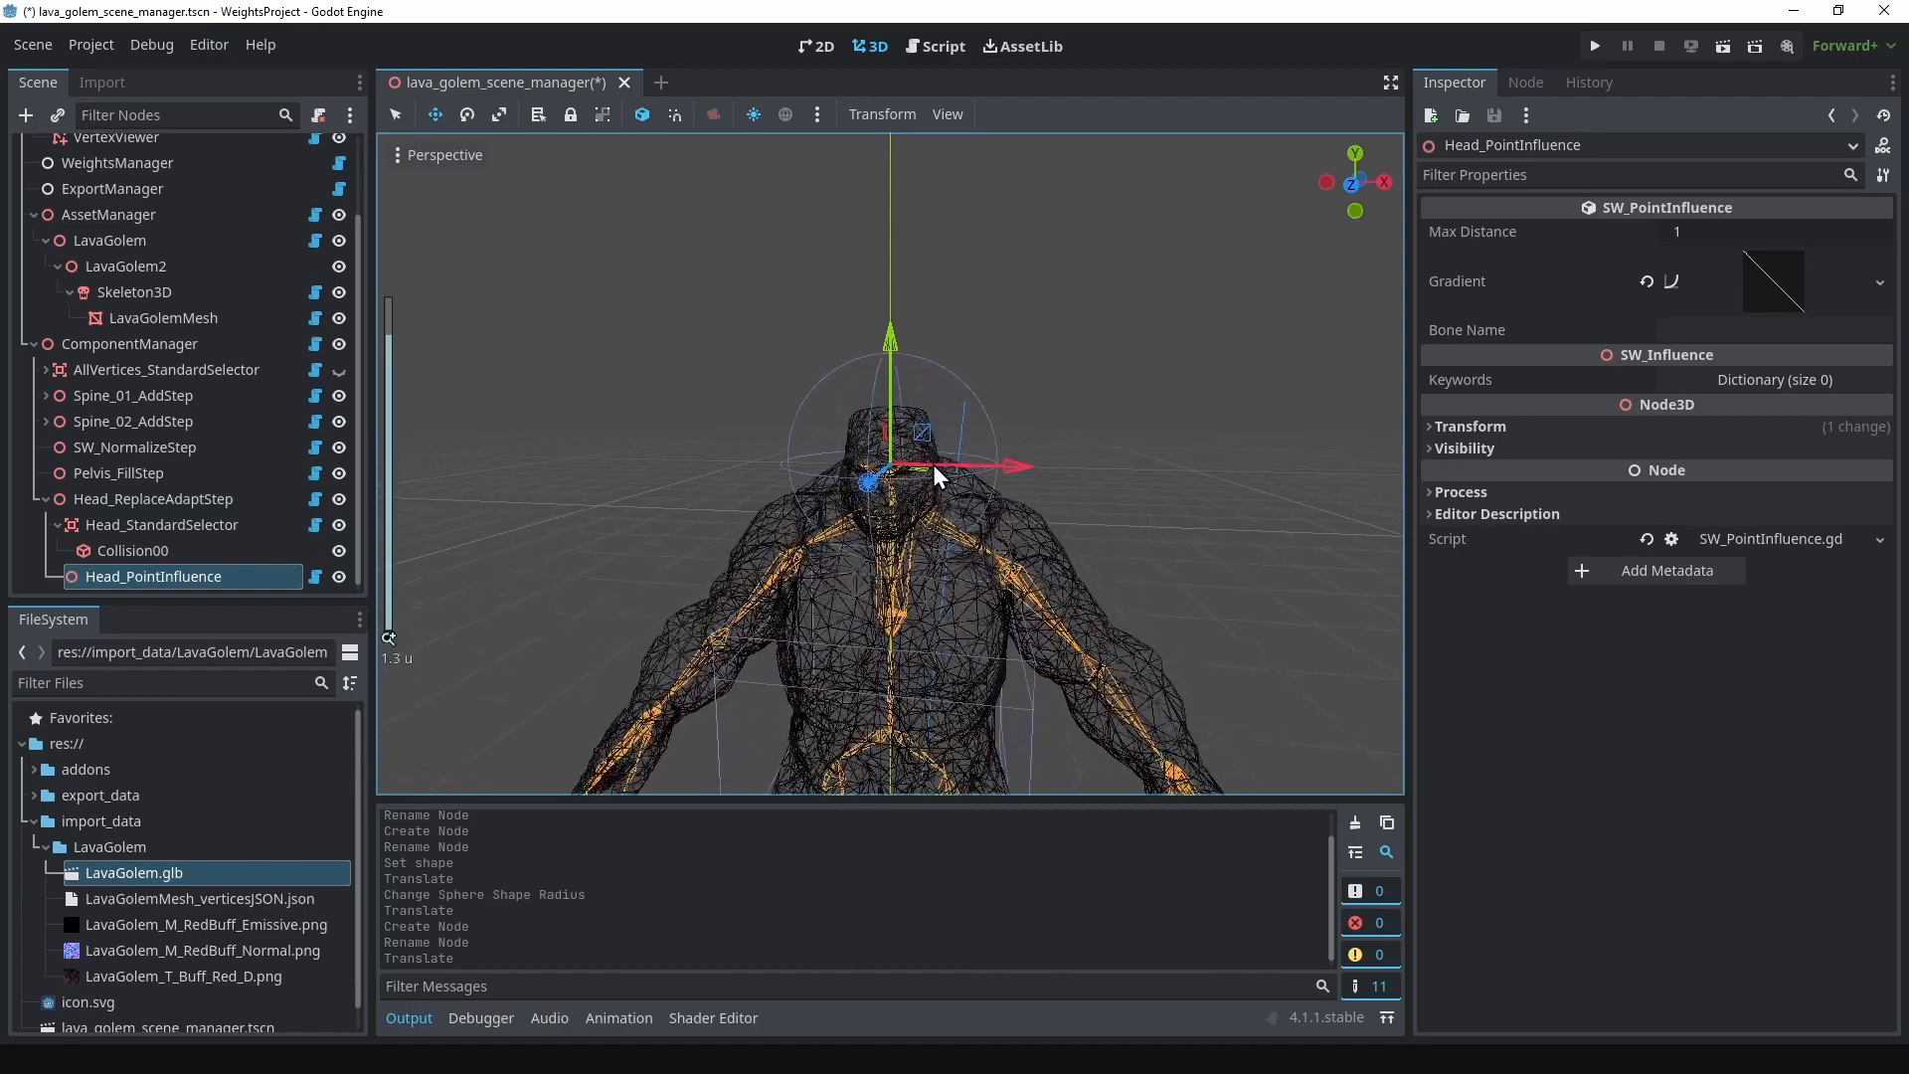
scroll(933, 463, "up", 2)
middle_click_drag(941, 463, 744, 392)
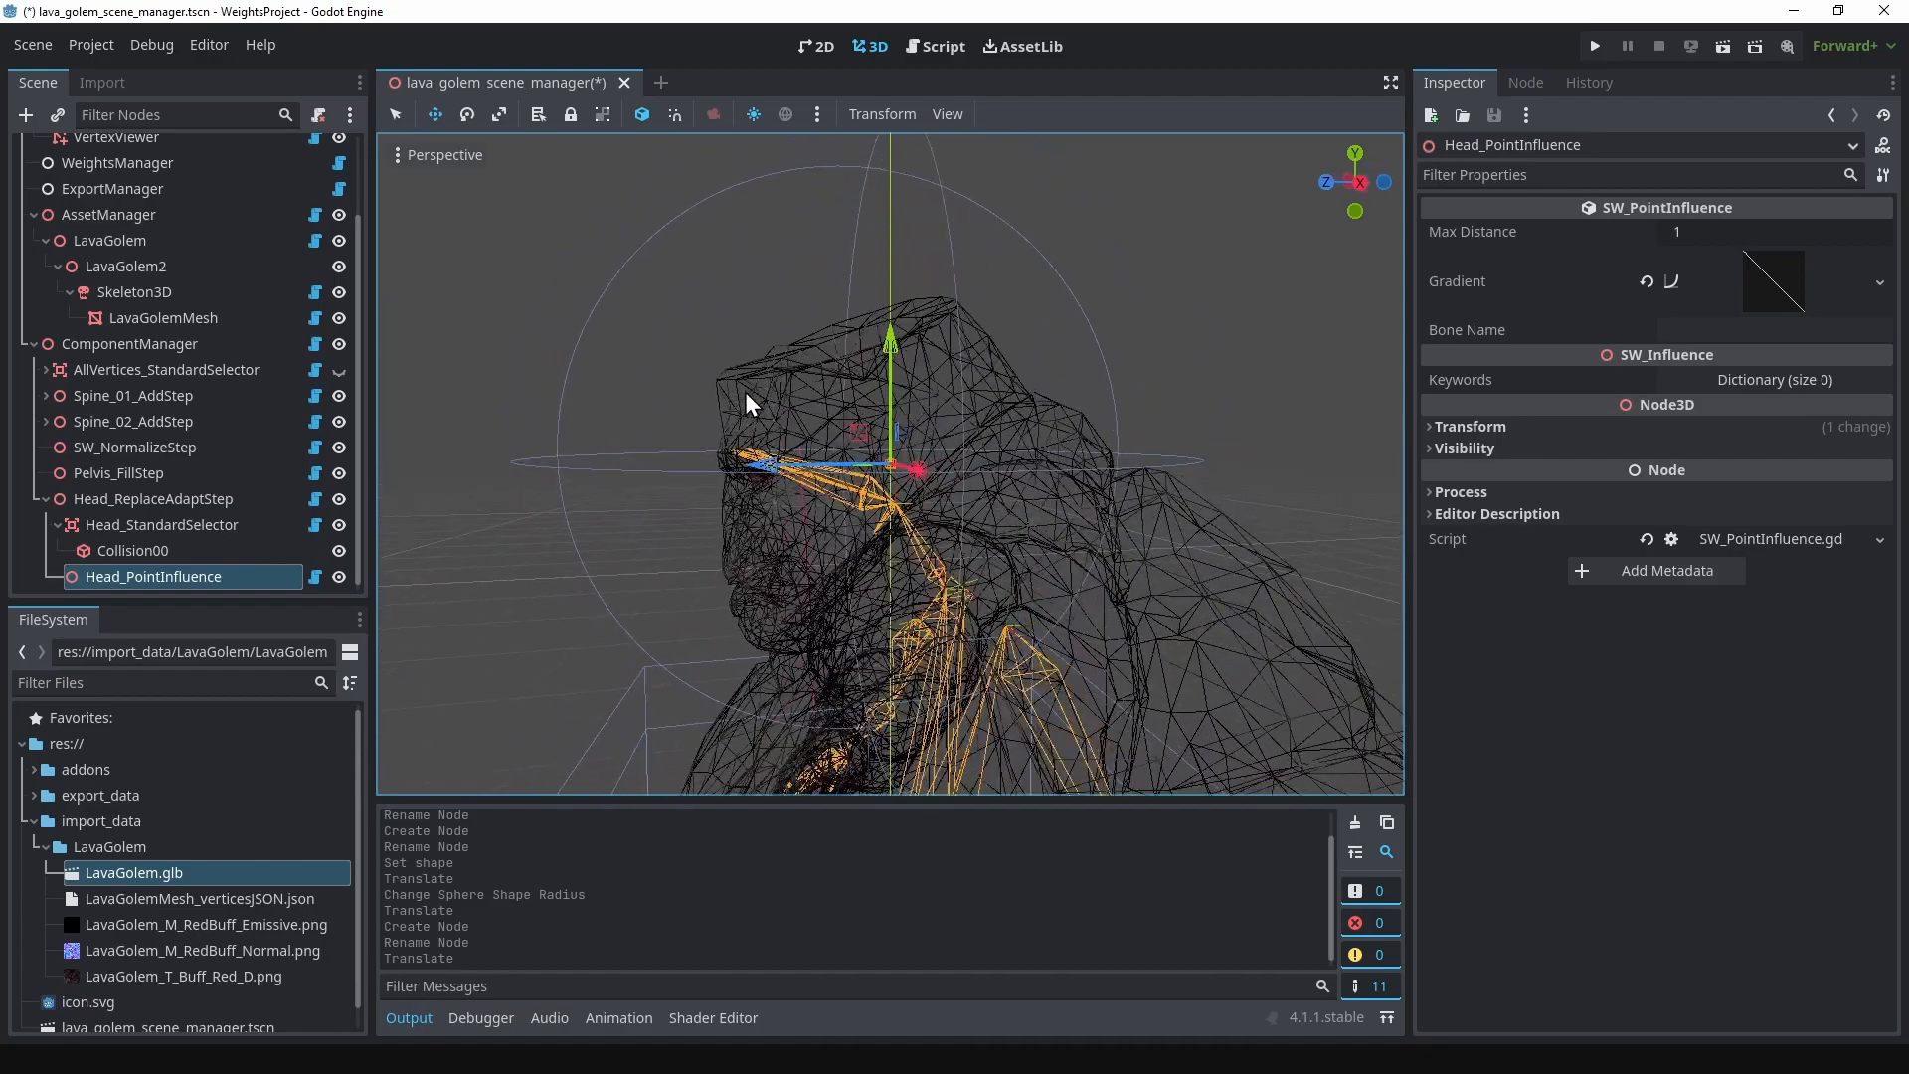
left_click_drag(852, 430, 797, 410)
middle_click_drag(758, 399, 850, 414)
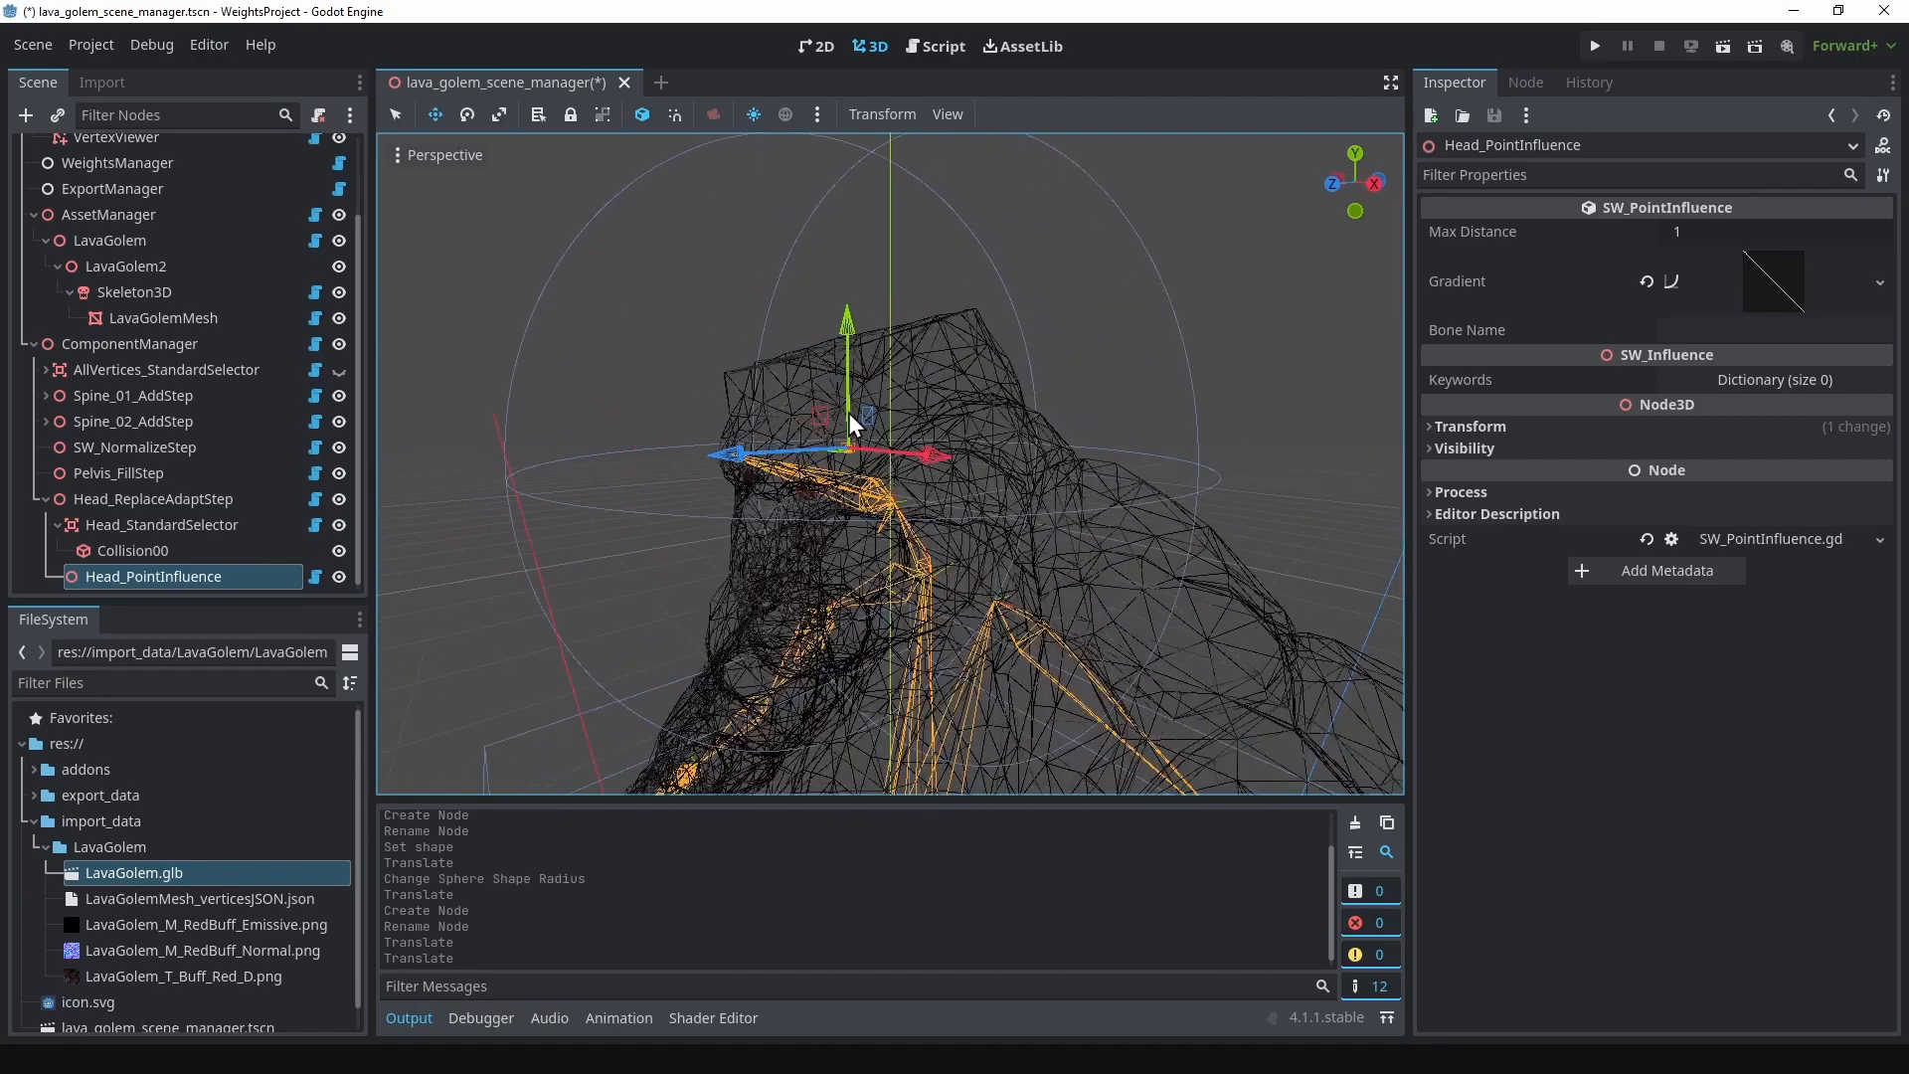
Step: Set Head_PointInfluence's Max Distance to 0.25 and its Bone Name to head
left_click(1710, 230)
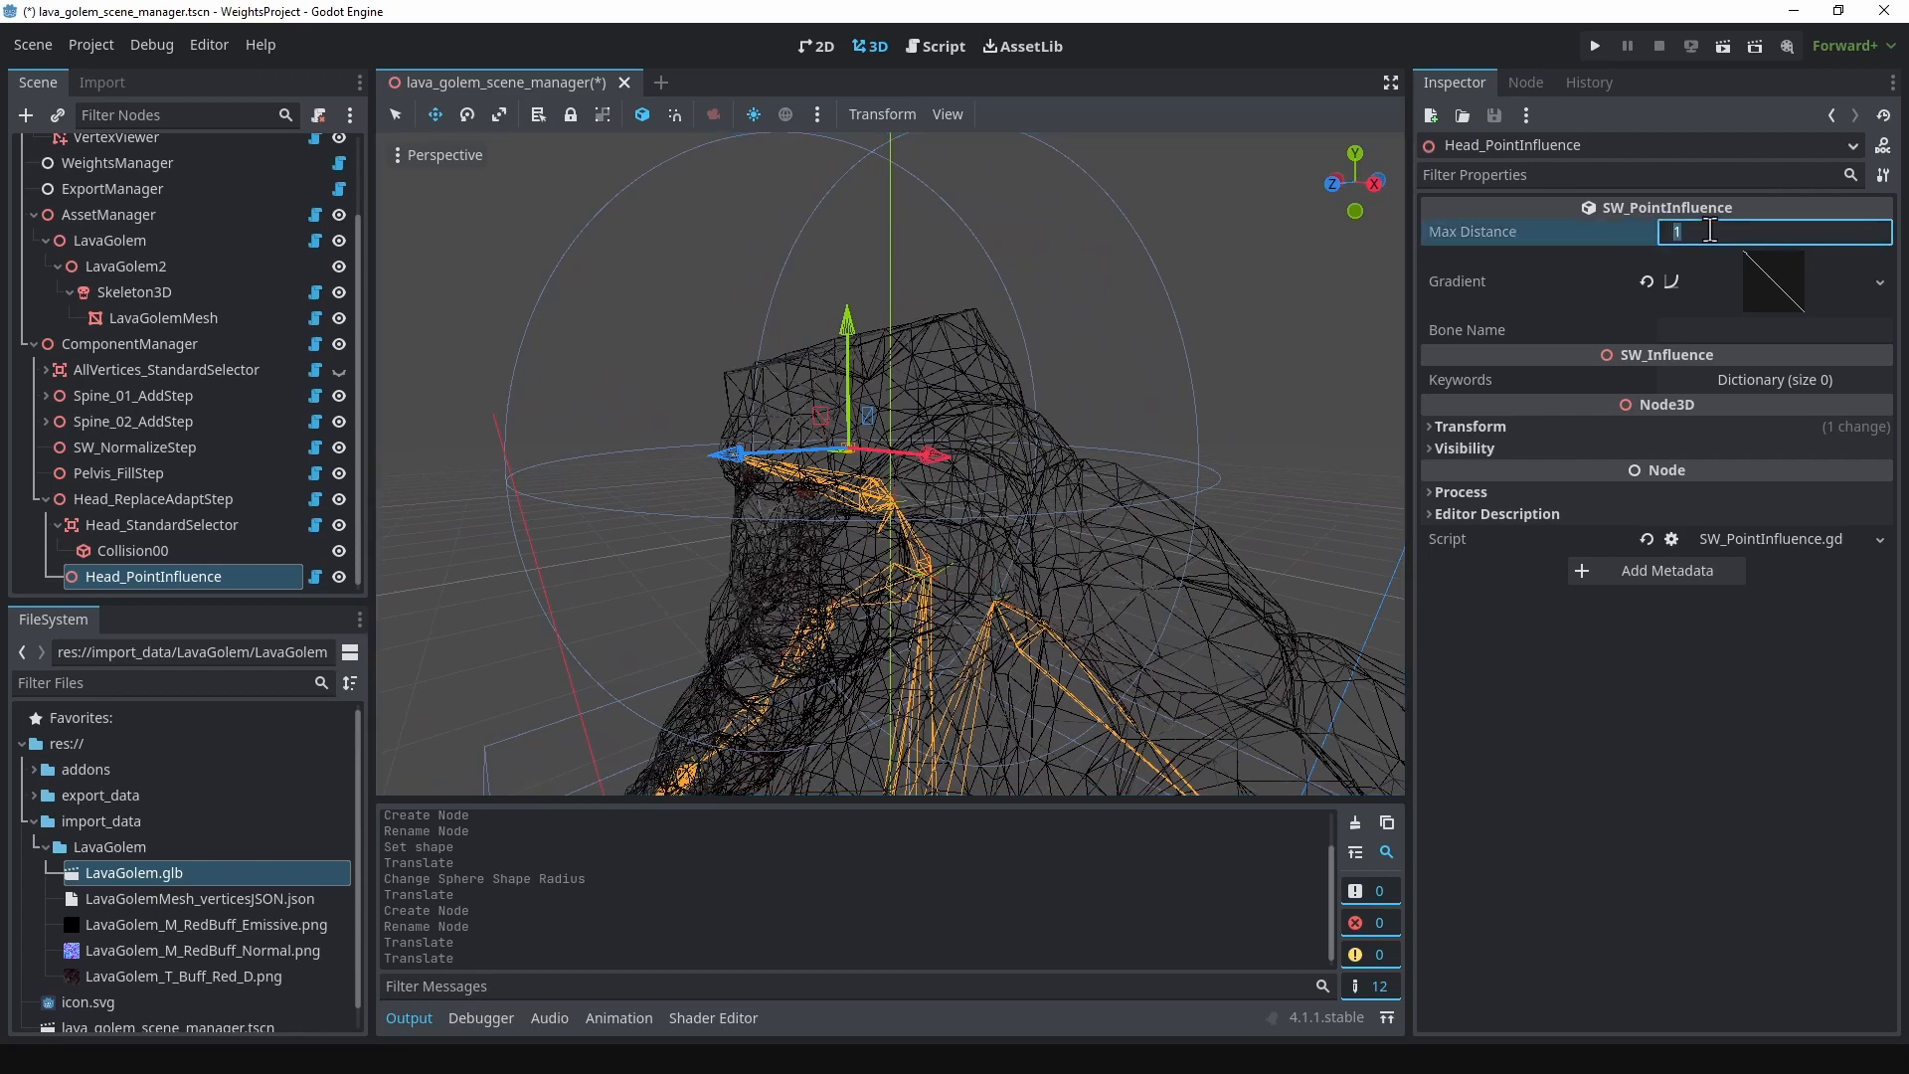
key("Return")
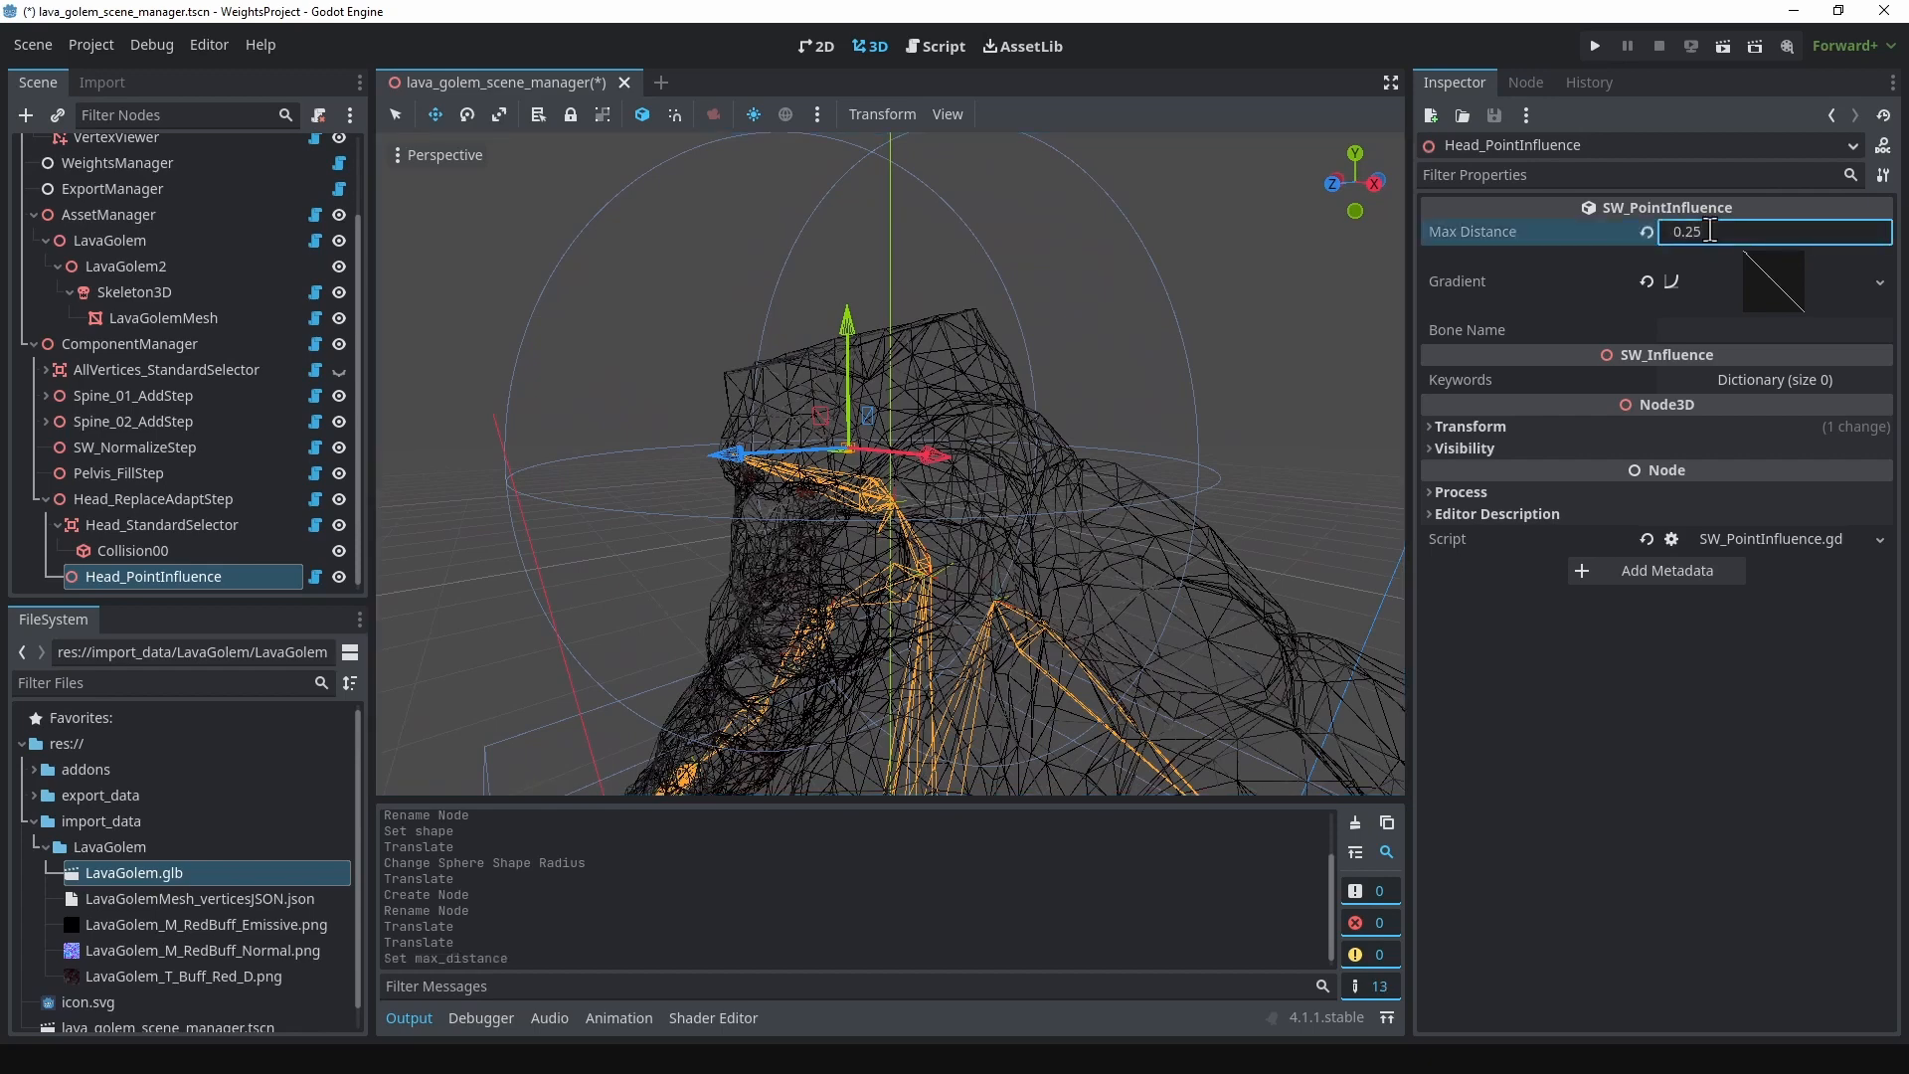
left_click(1702, 328)
type("head")
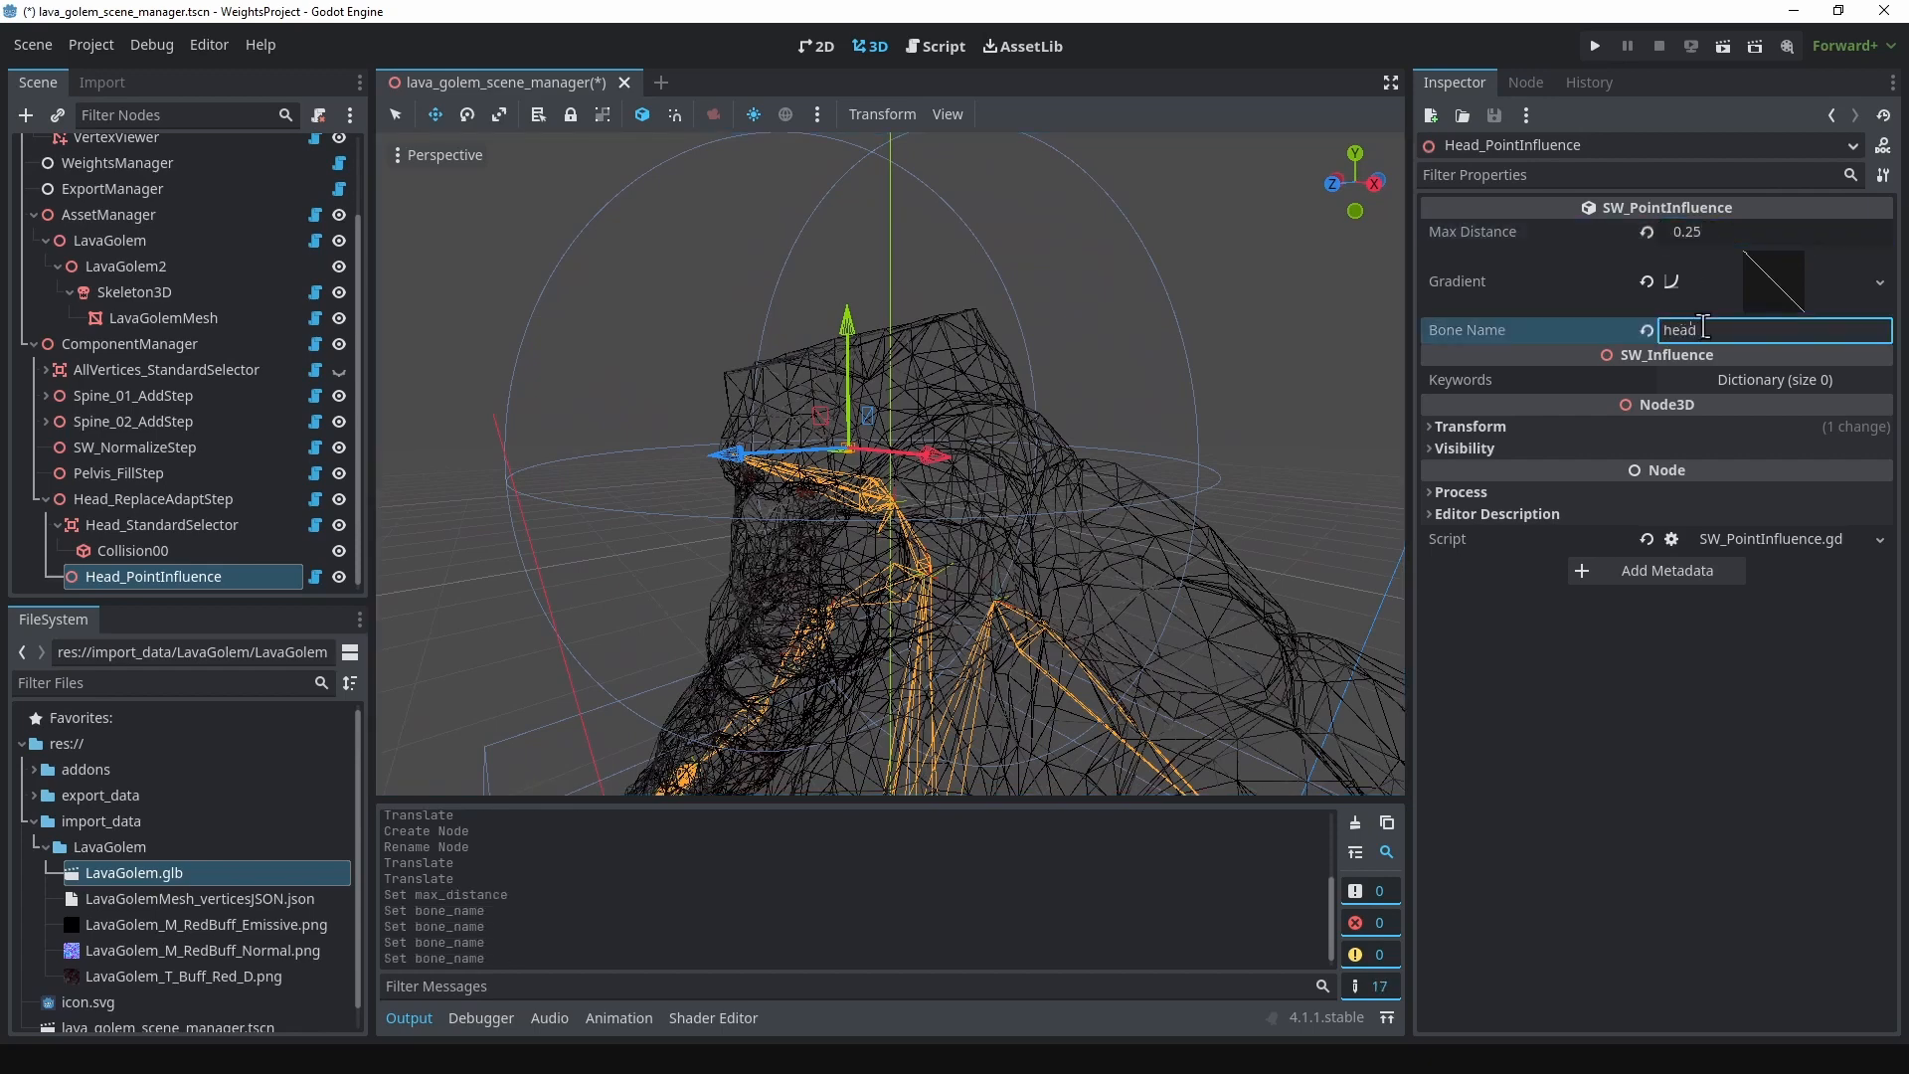
key("Return")
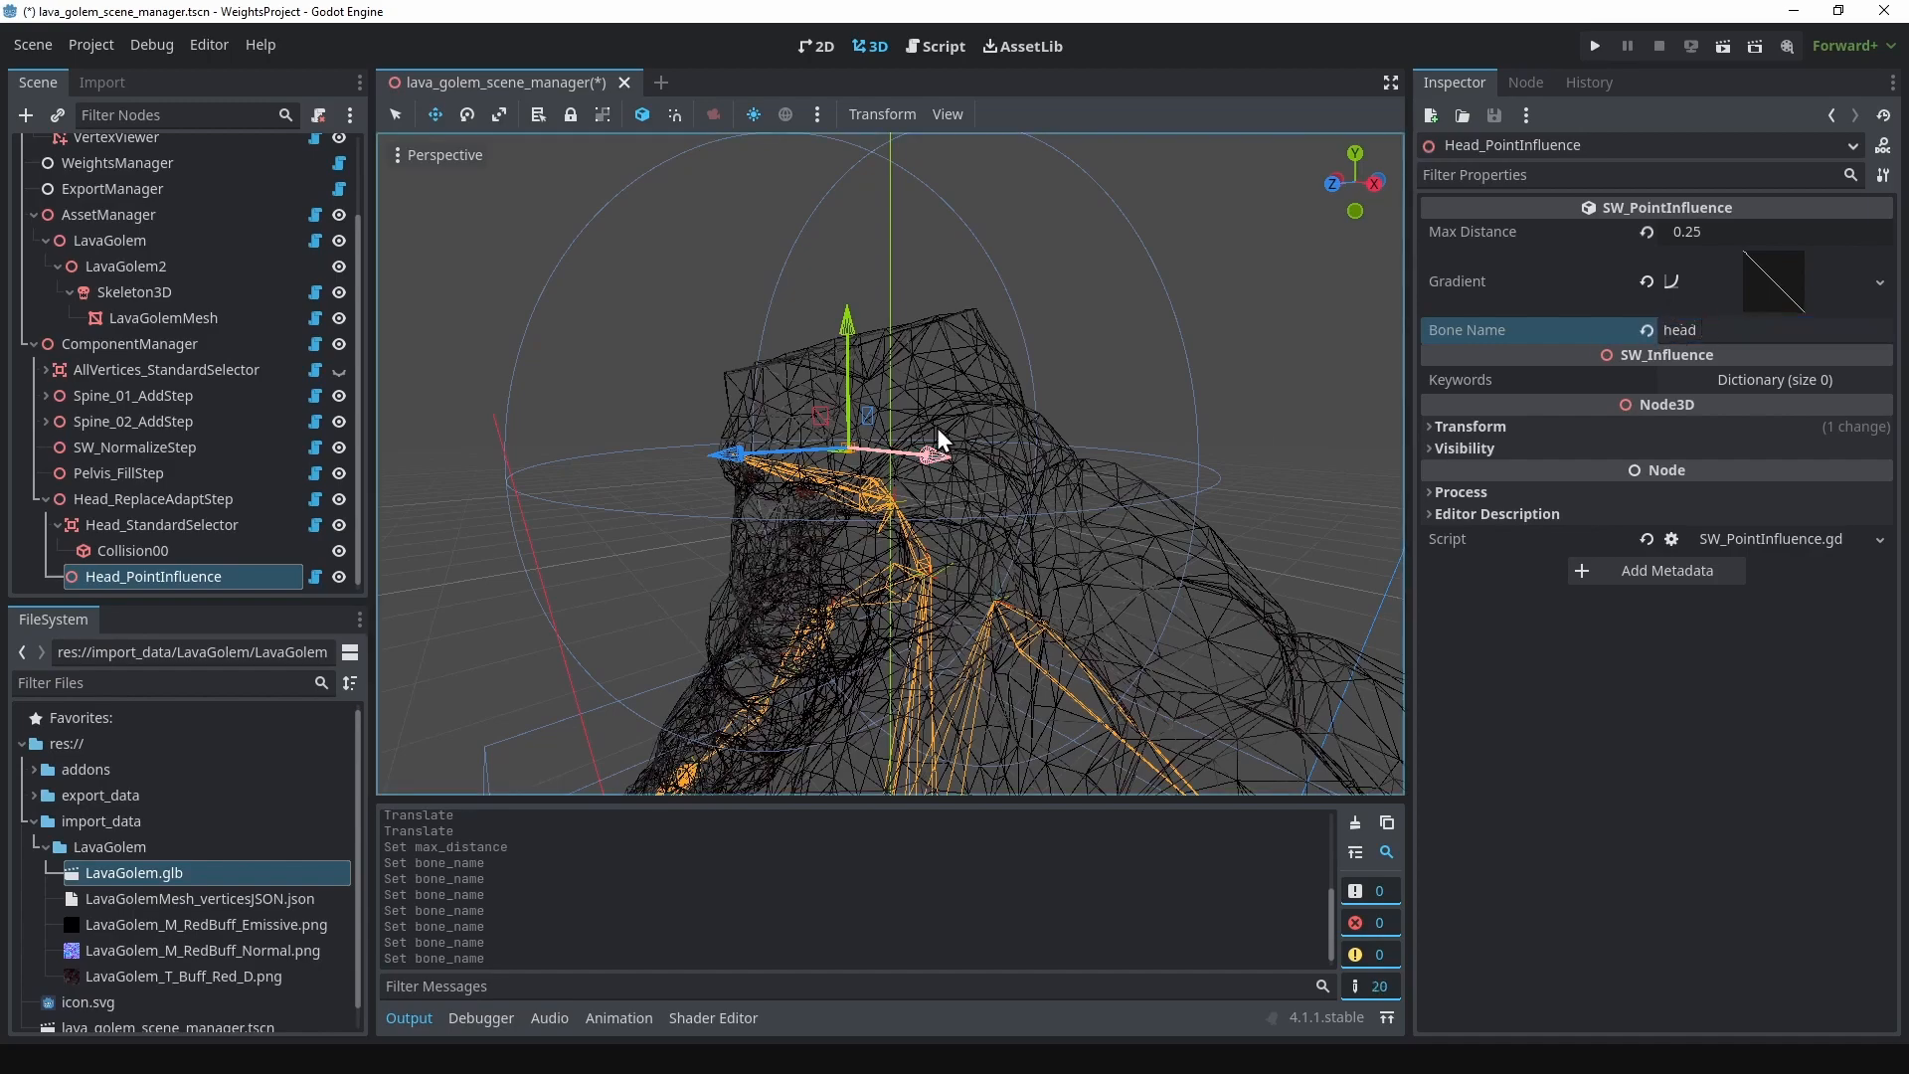
Step: Assign Head_StandardSelector as the selector and Head_PointInfluence as the influence of Head_ReplaceAdaptStep
scroll(936, 427, "up", 5)
middle_click_drag(833, 298, 477, 412)
left_click(155, 498)
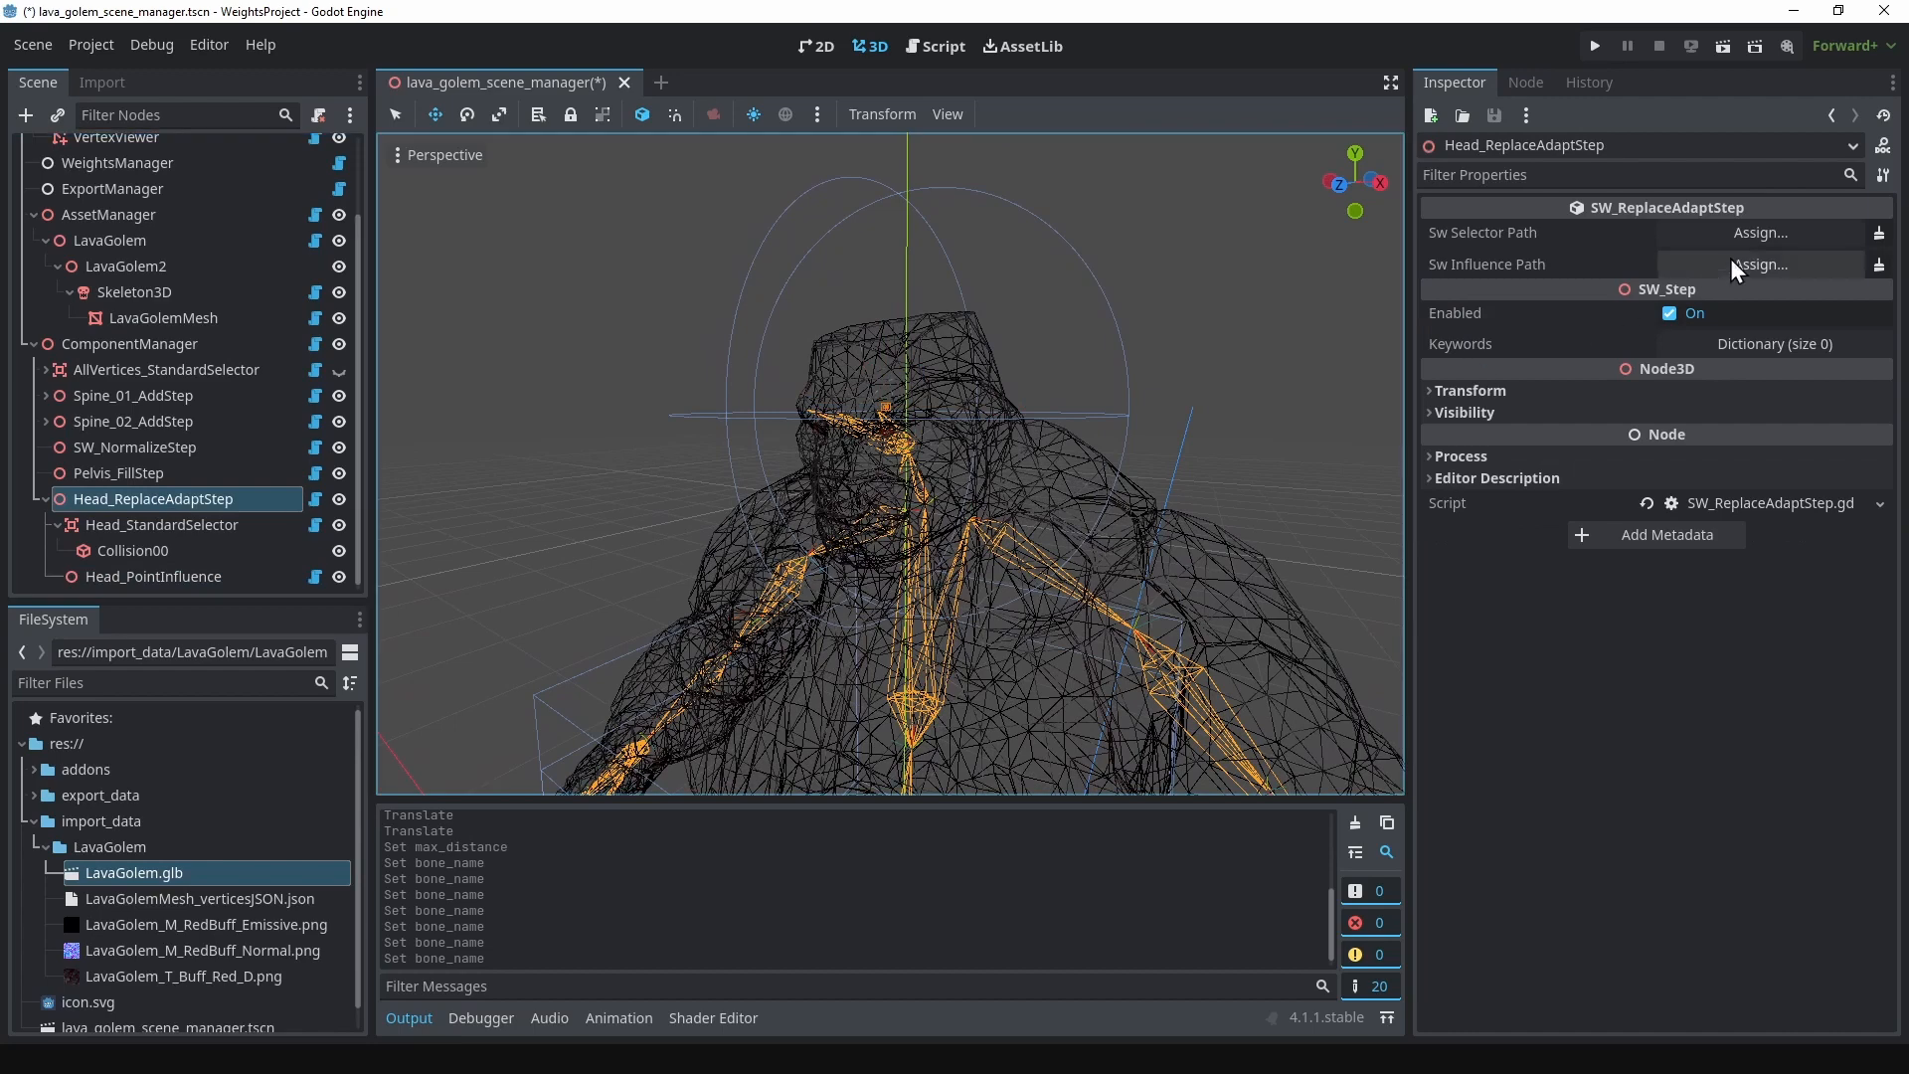
left_click(1761, 232)
scroll(892, 727, "down", 3)
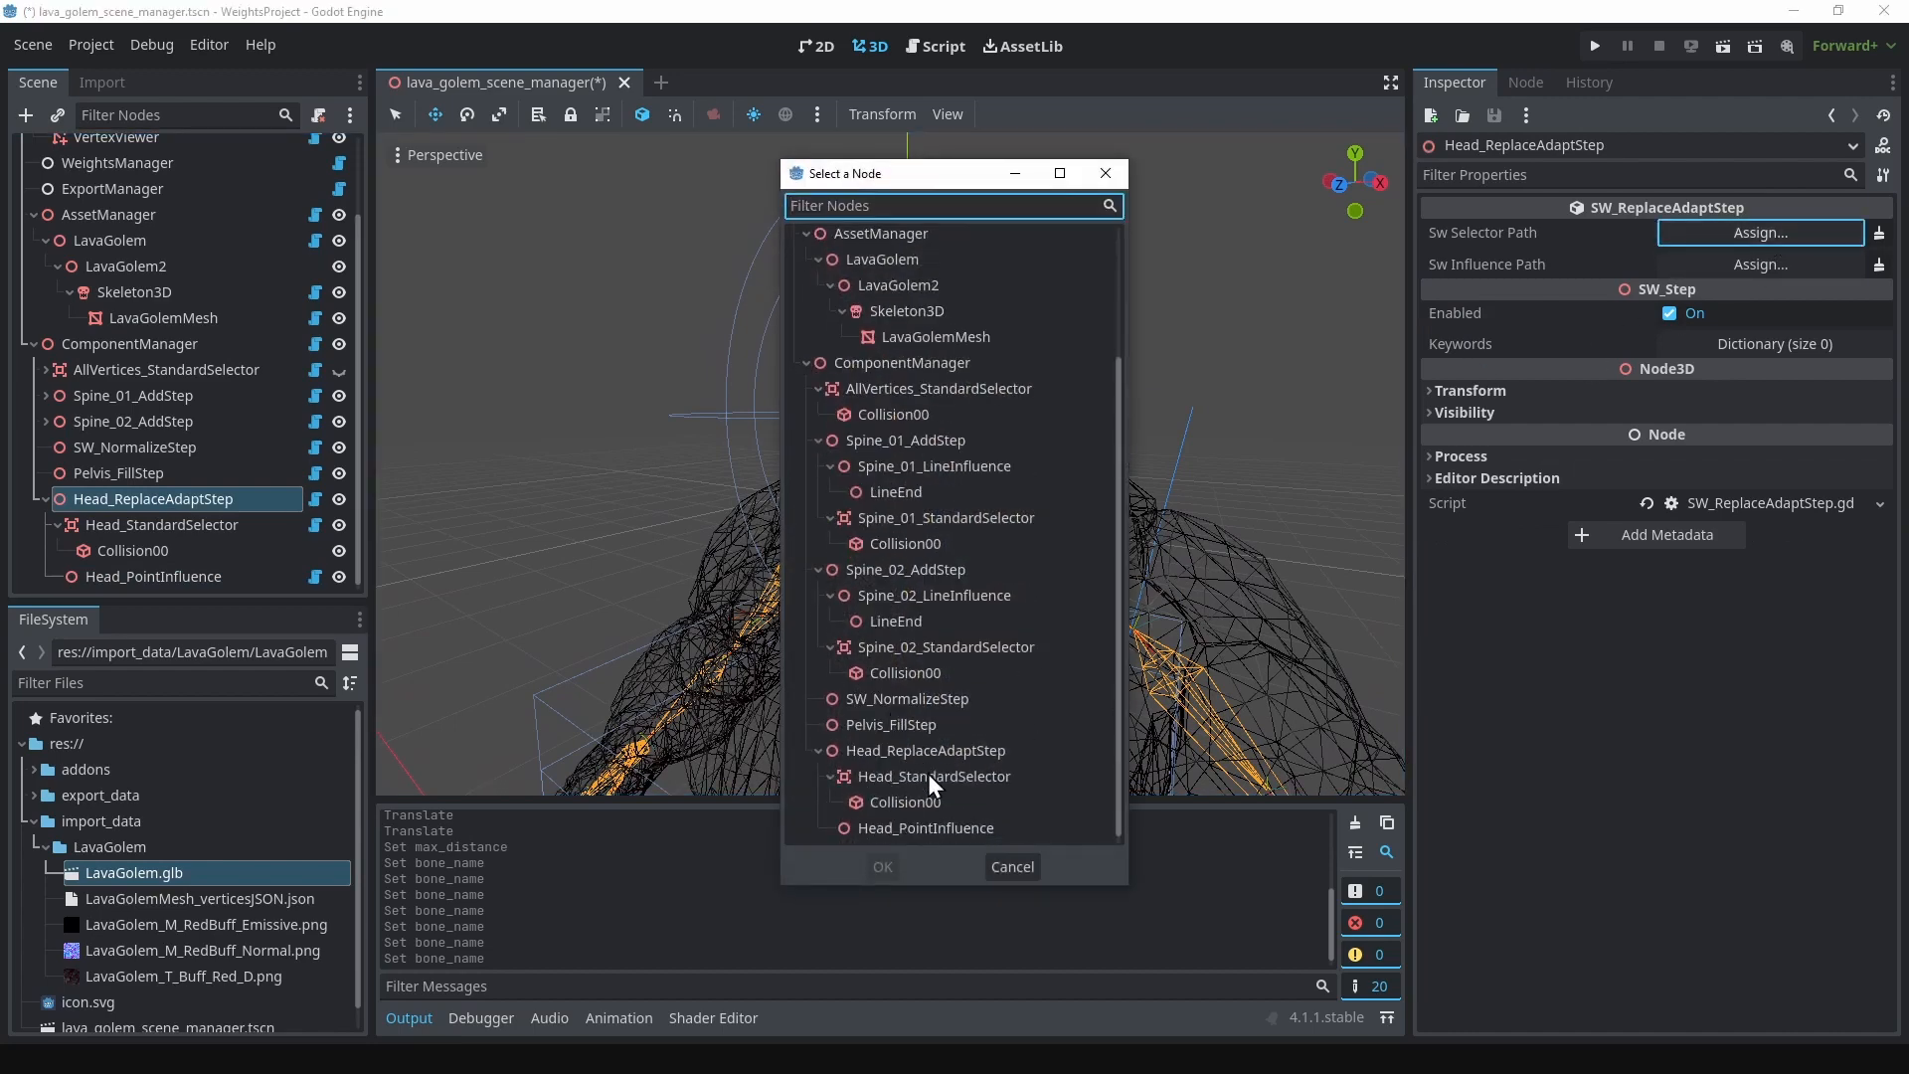
left_click(927, 776)
left_click(883, 866)
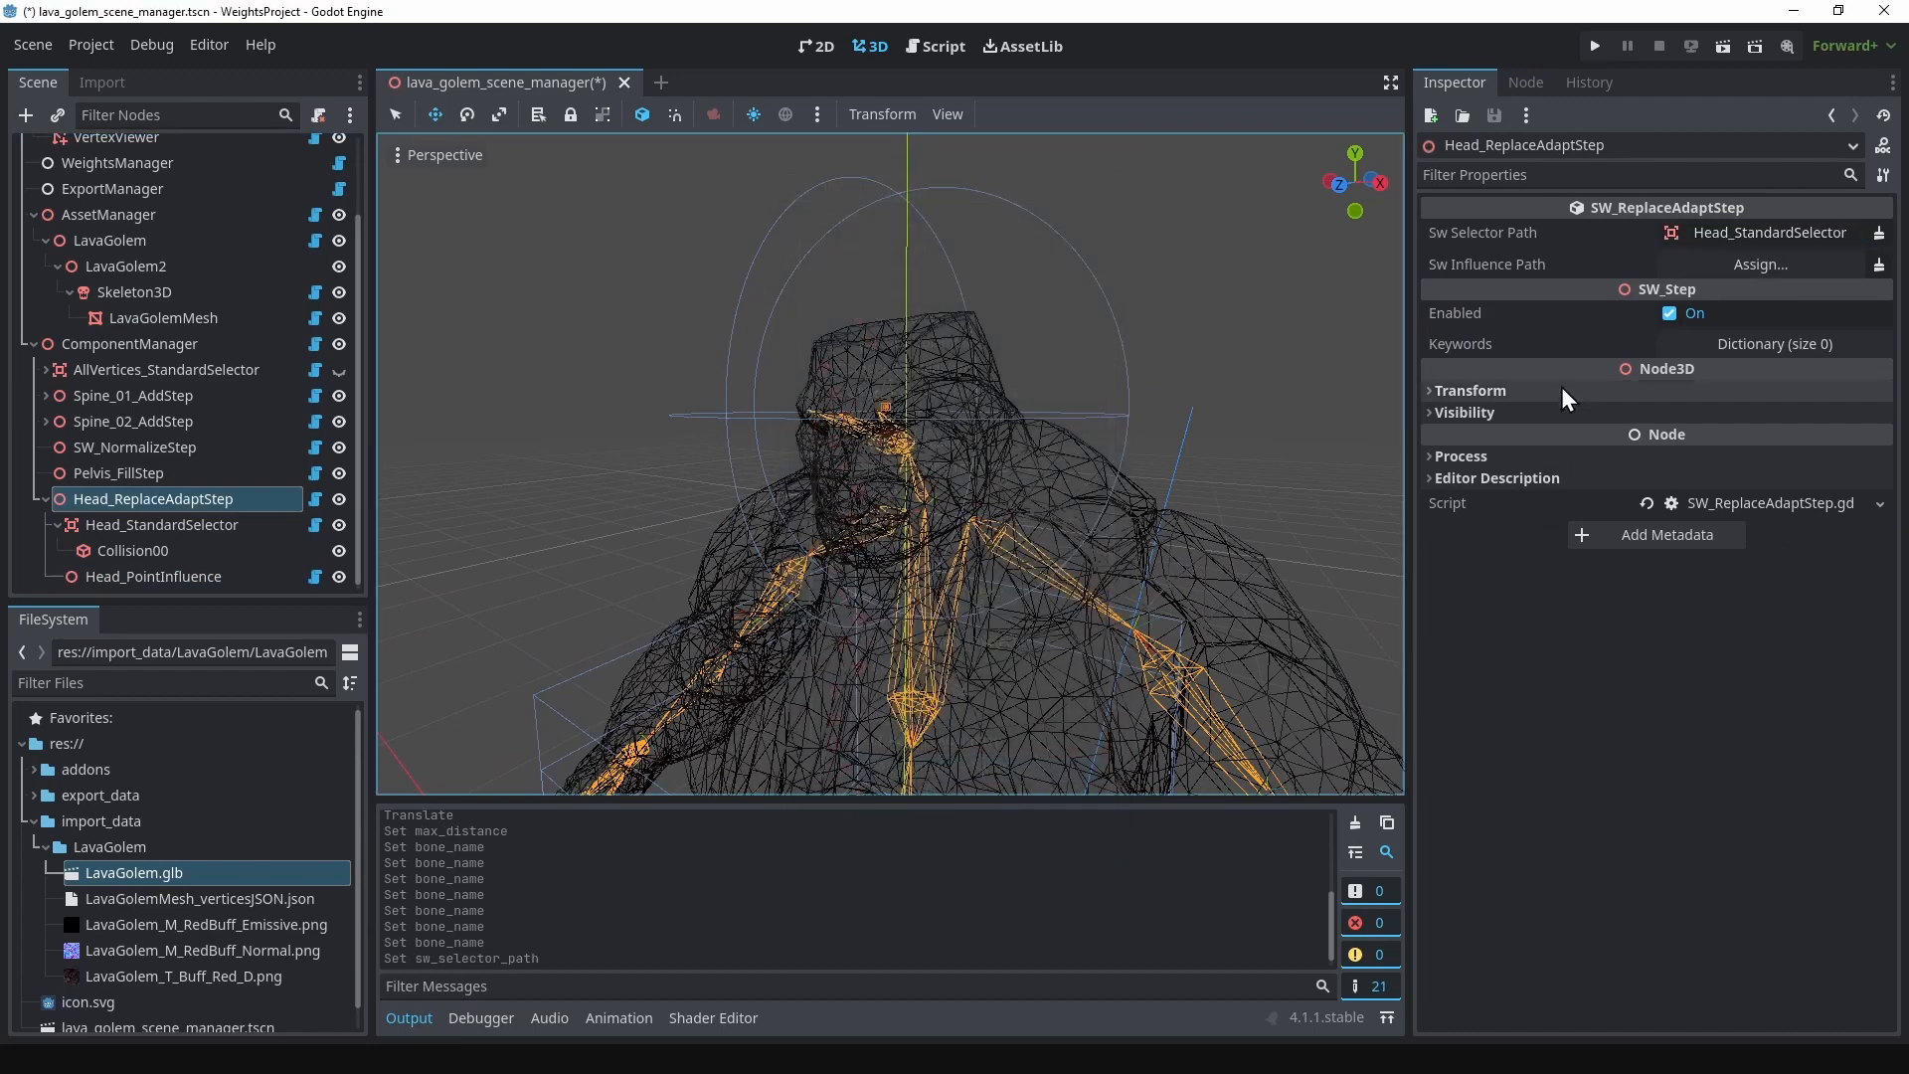
left_click(1733, 264)
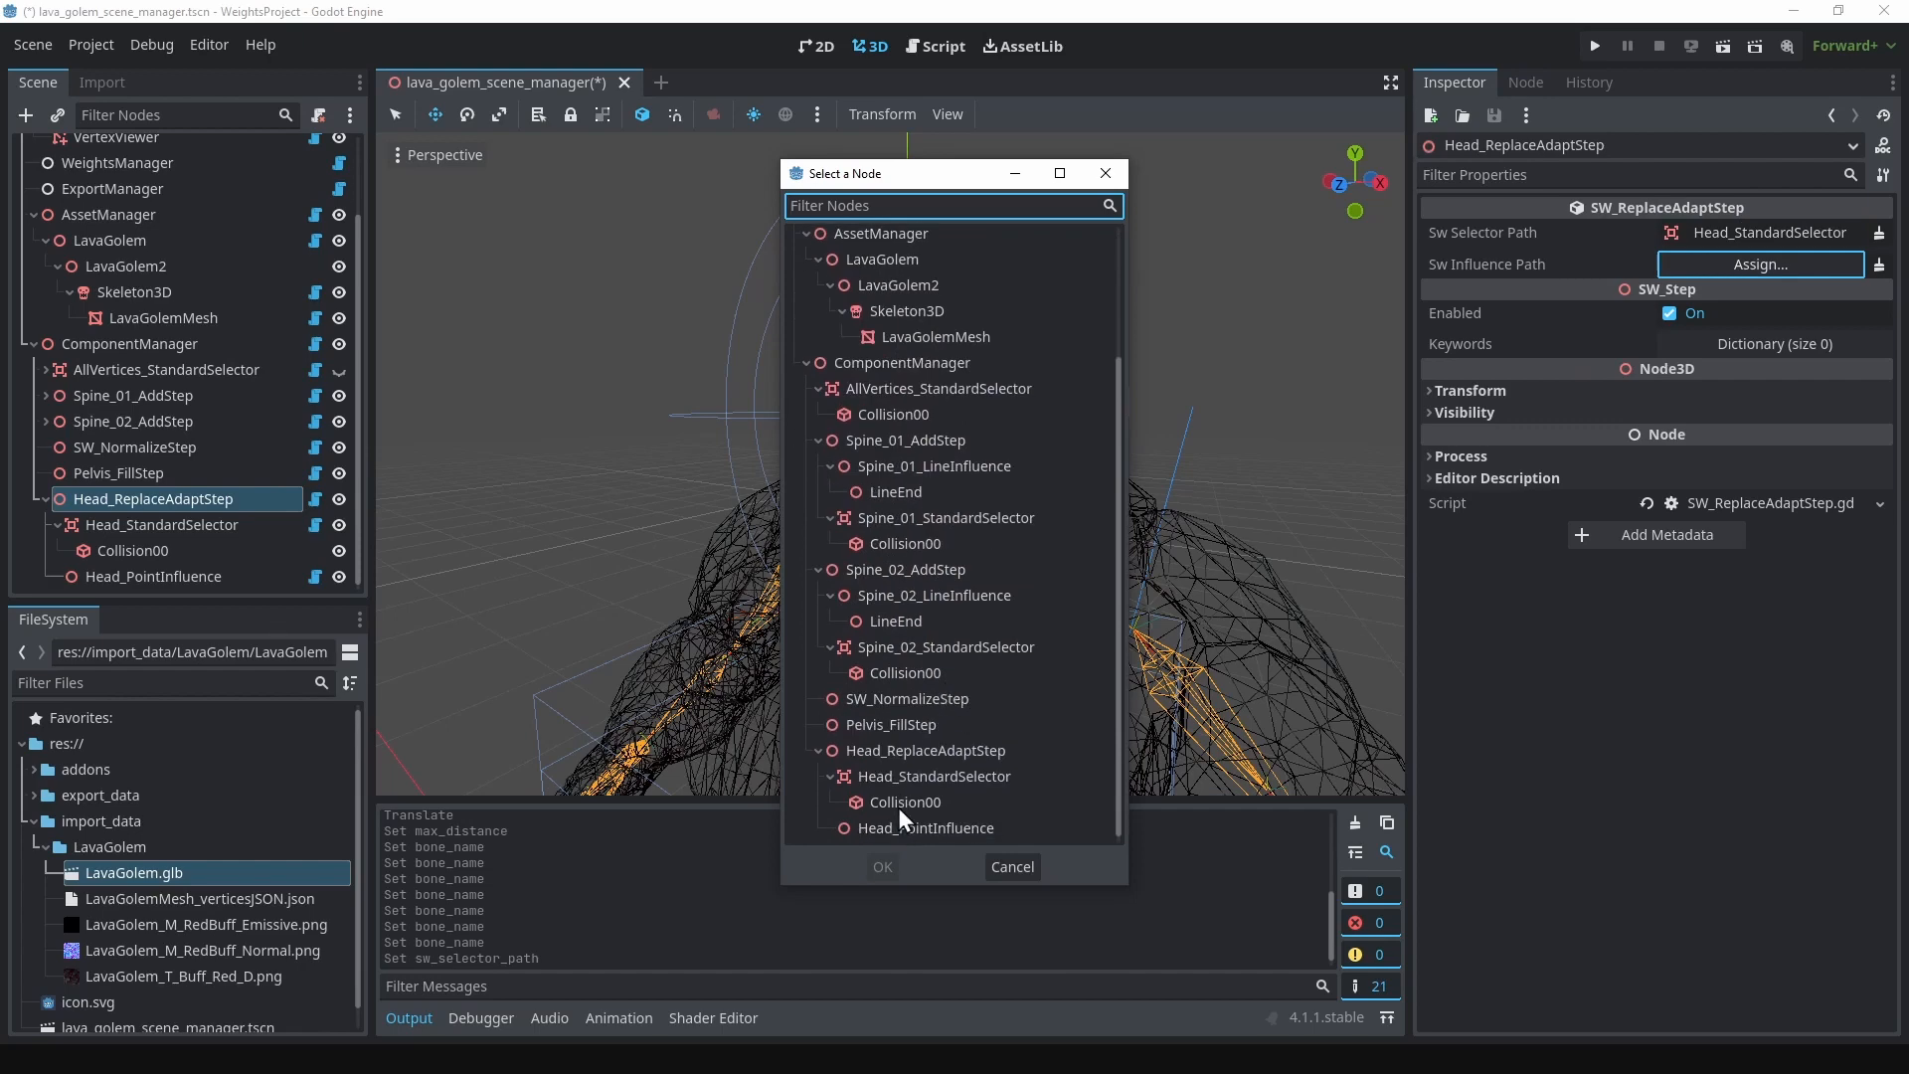
left_click(898, 828)
left_click(883, 866)
Step: Compute the assets, selectors and weights with WeightsManager and export the resulting weights
scroll(861, 547, "down", 5)
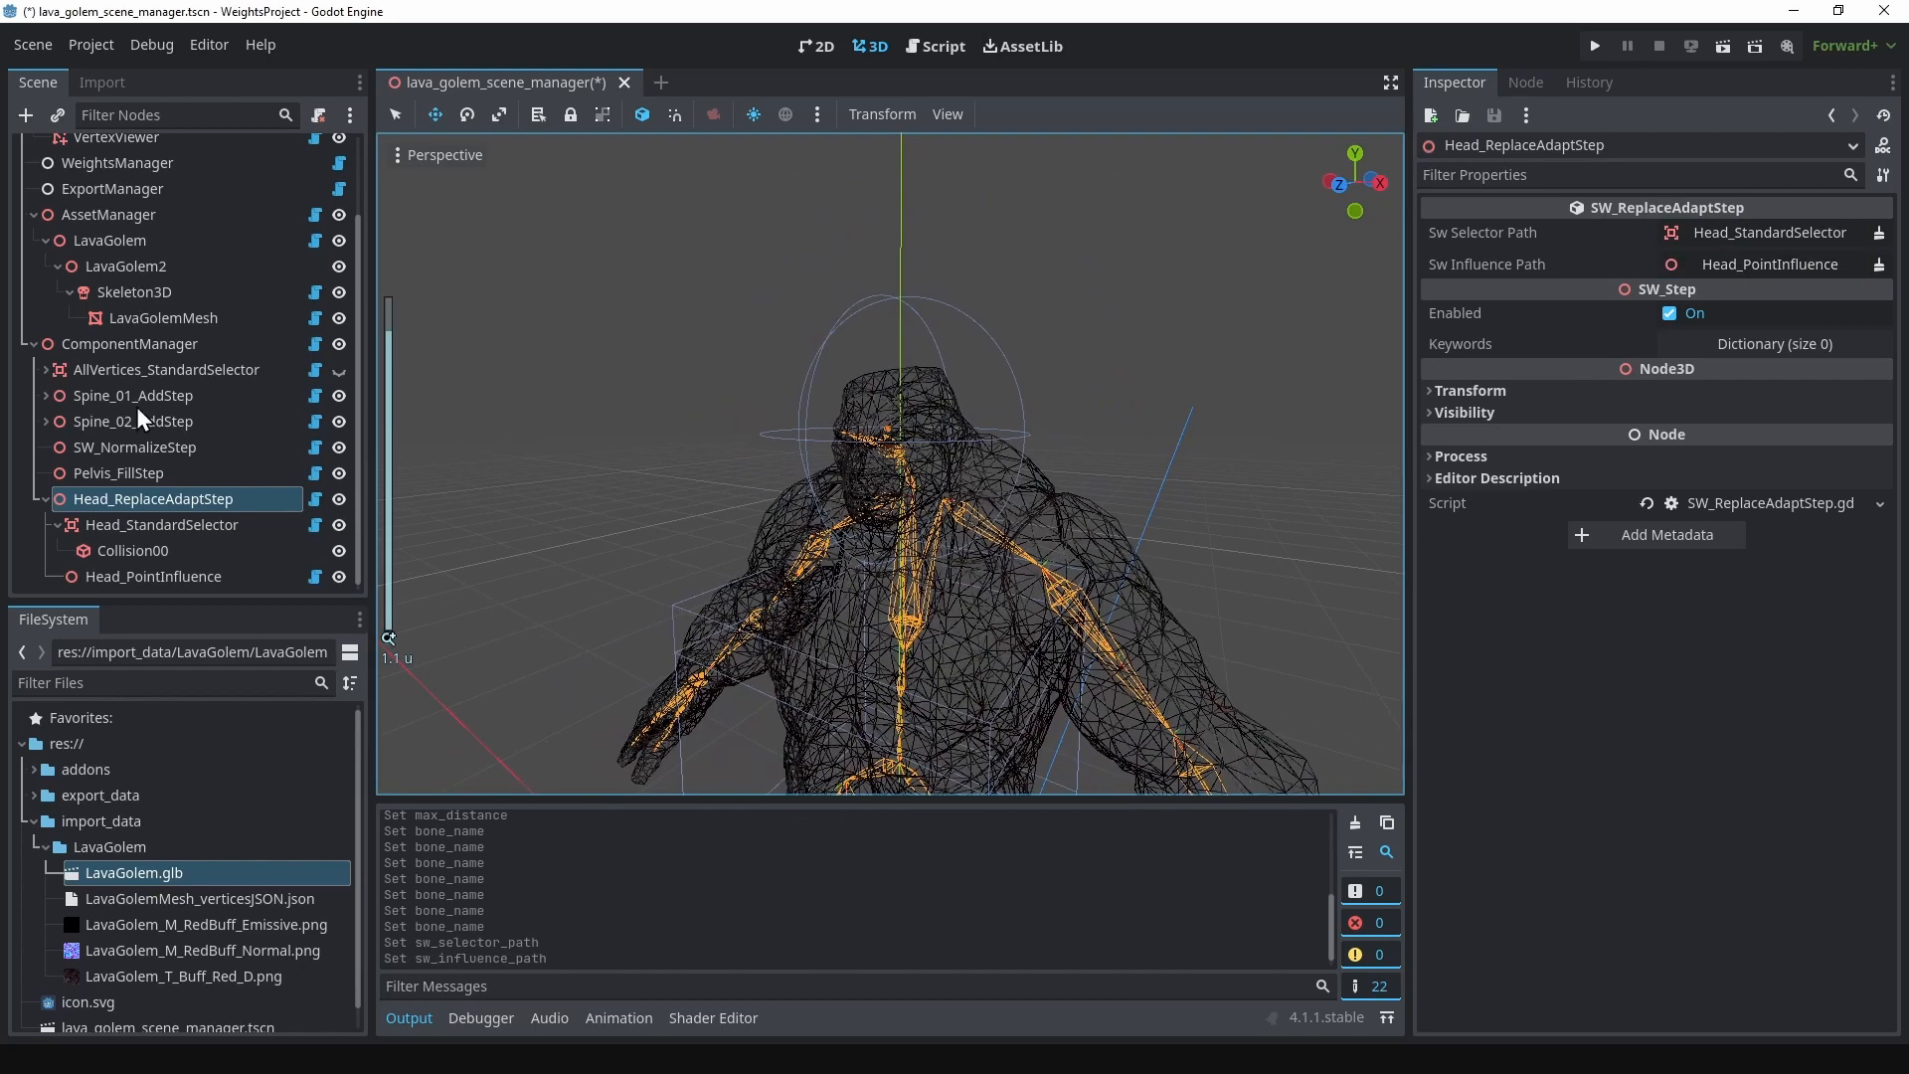
scroll(129, 378, "up", 2)
left_click(117, 247)
left_click(1576, 214)
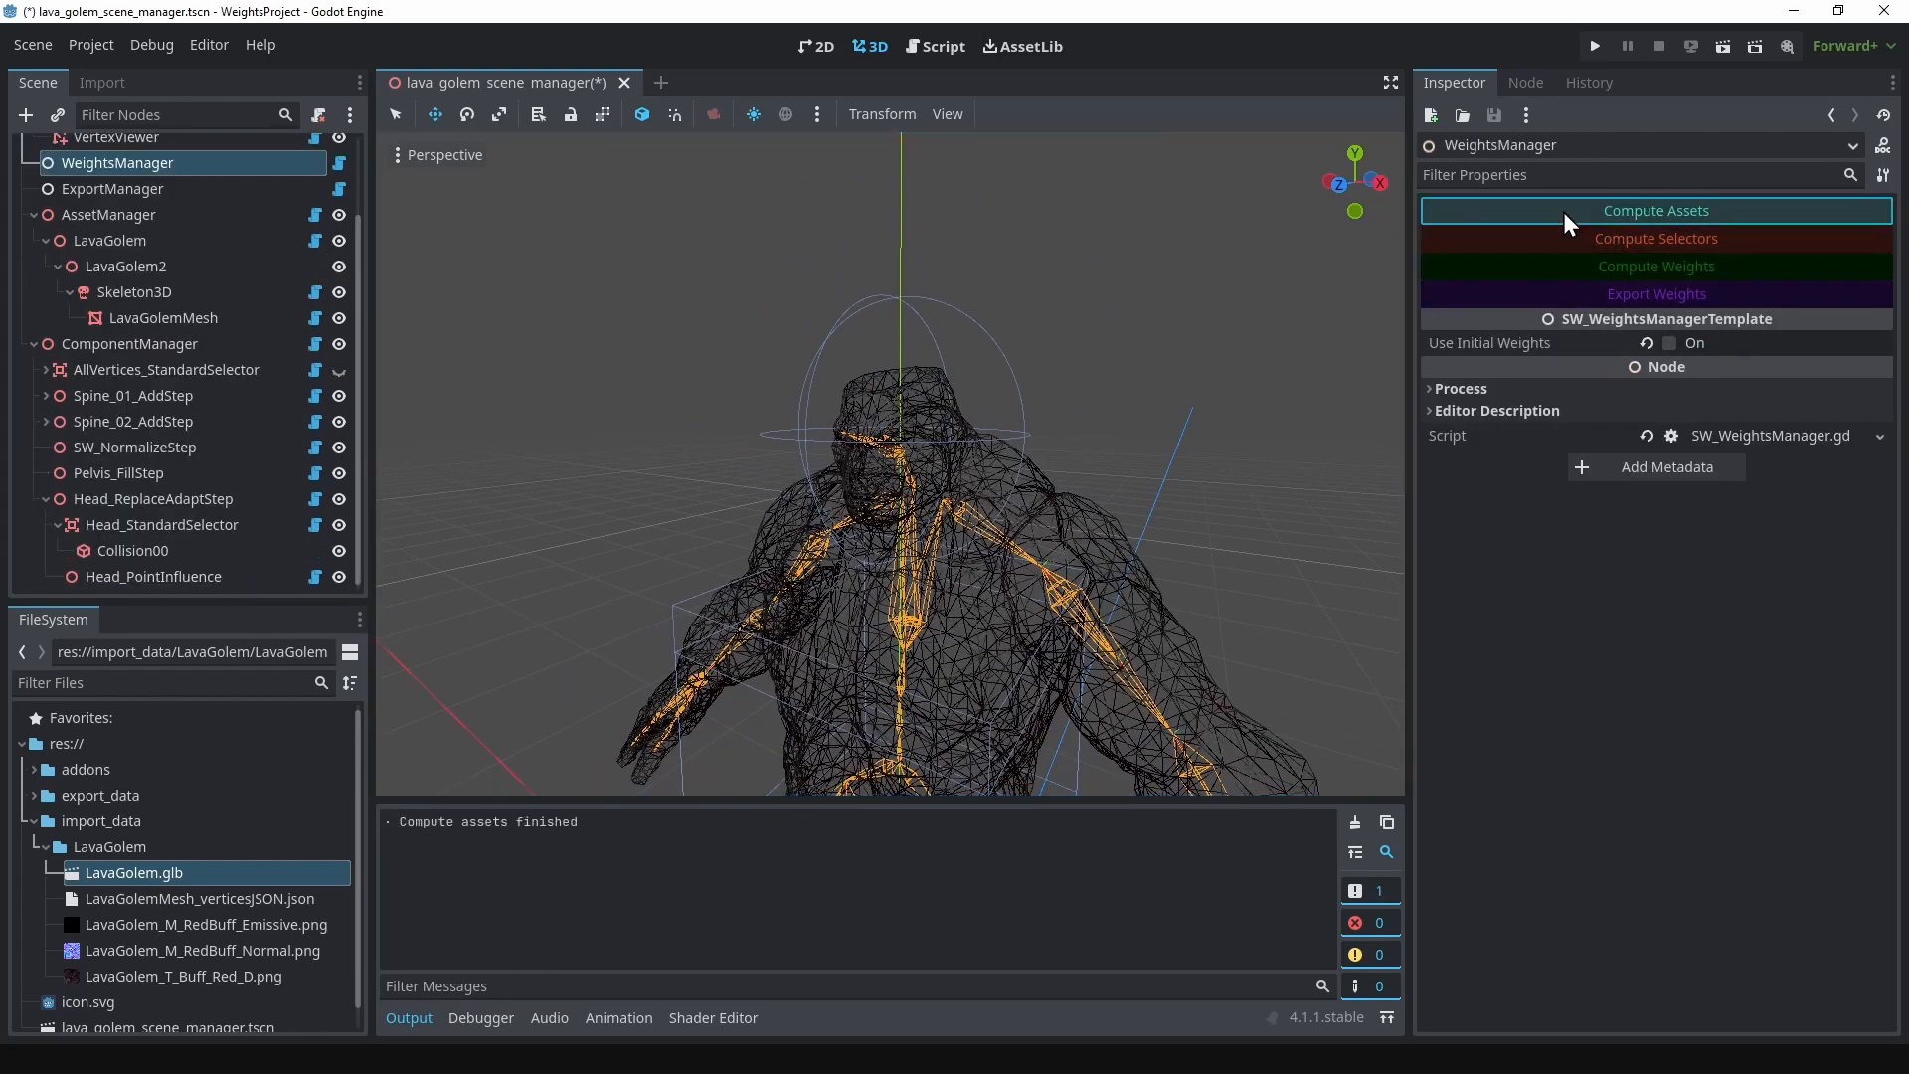
left_click(1561, 237)
left_click(1557, 266)
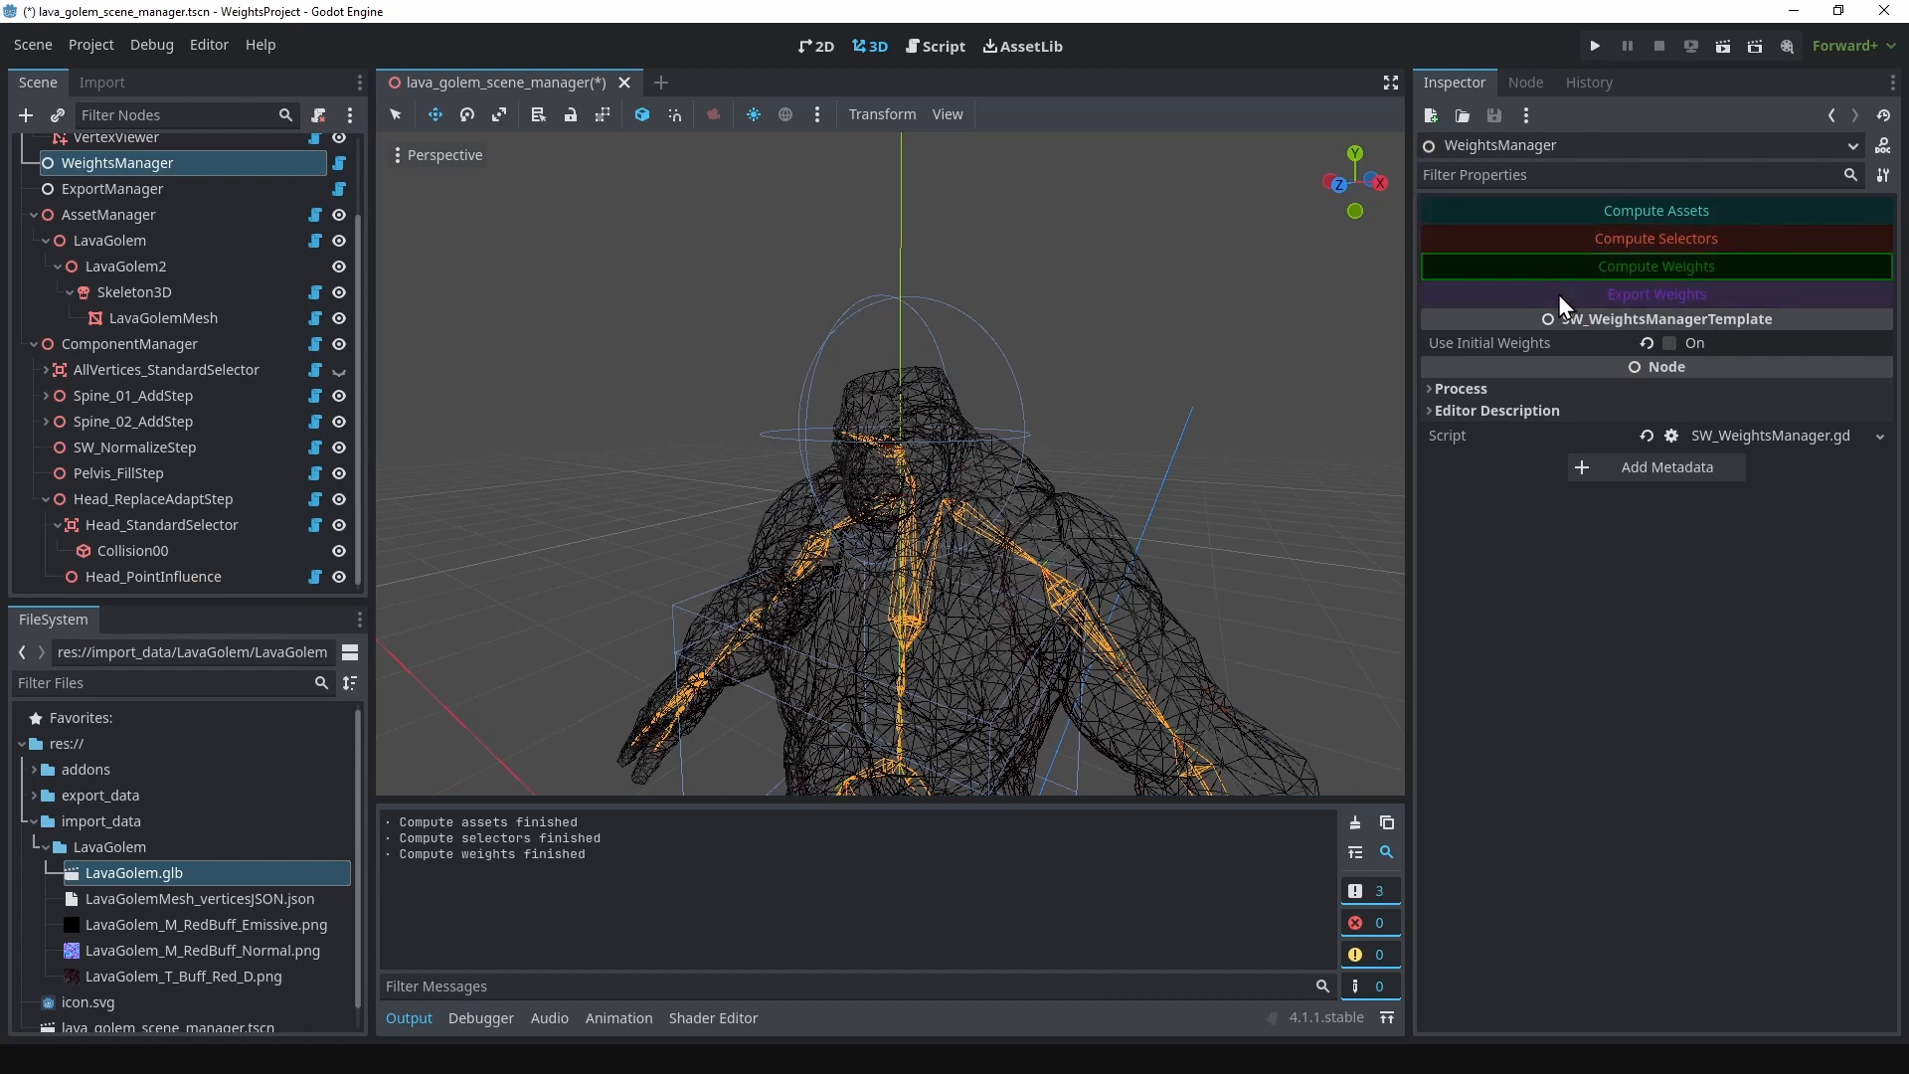
left_click(1559, 294)
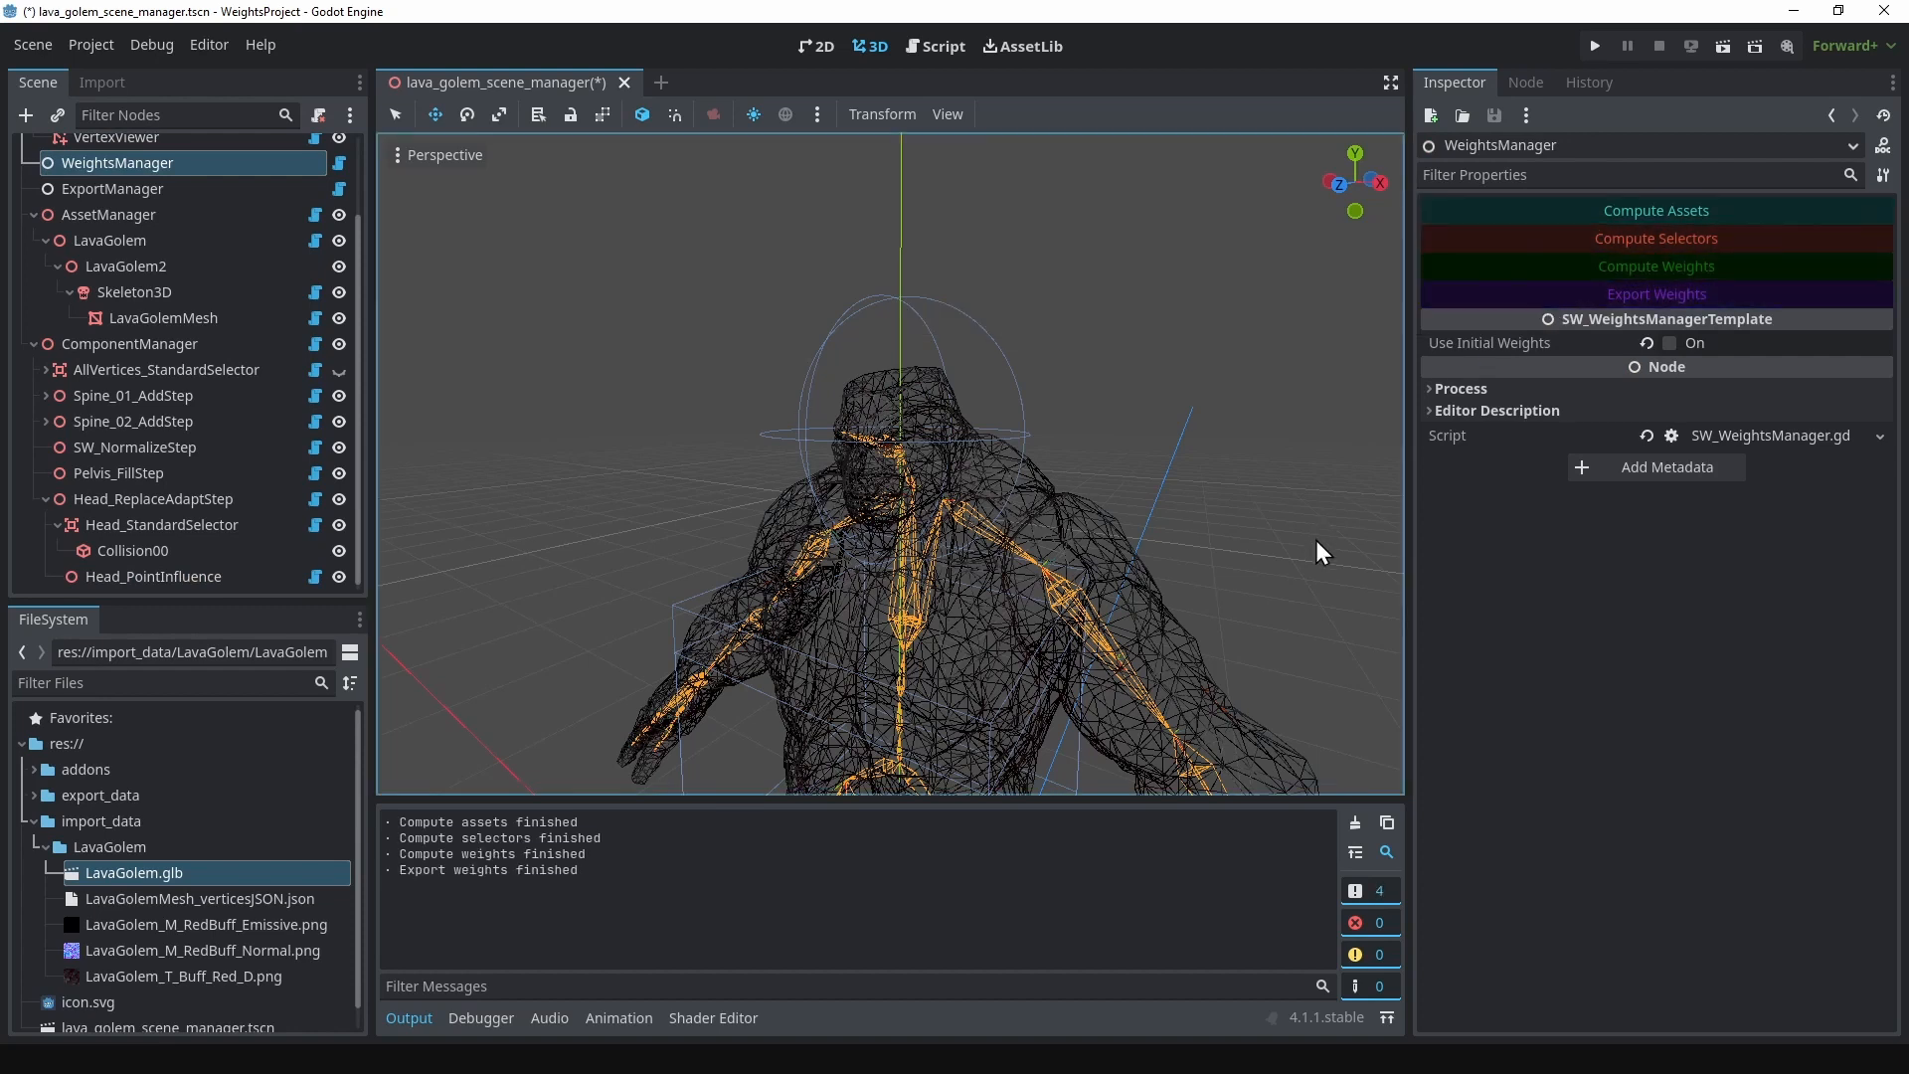
Step: Switch to Blender, import the new LavaGolem weights from Godot and inspect LavaGolemMesh's head weights in Weight Paint mode
key("alt+Tab")
left_click(1289, 269)
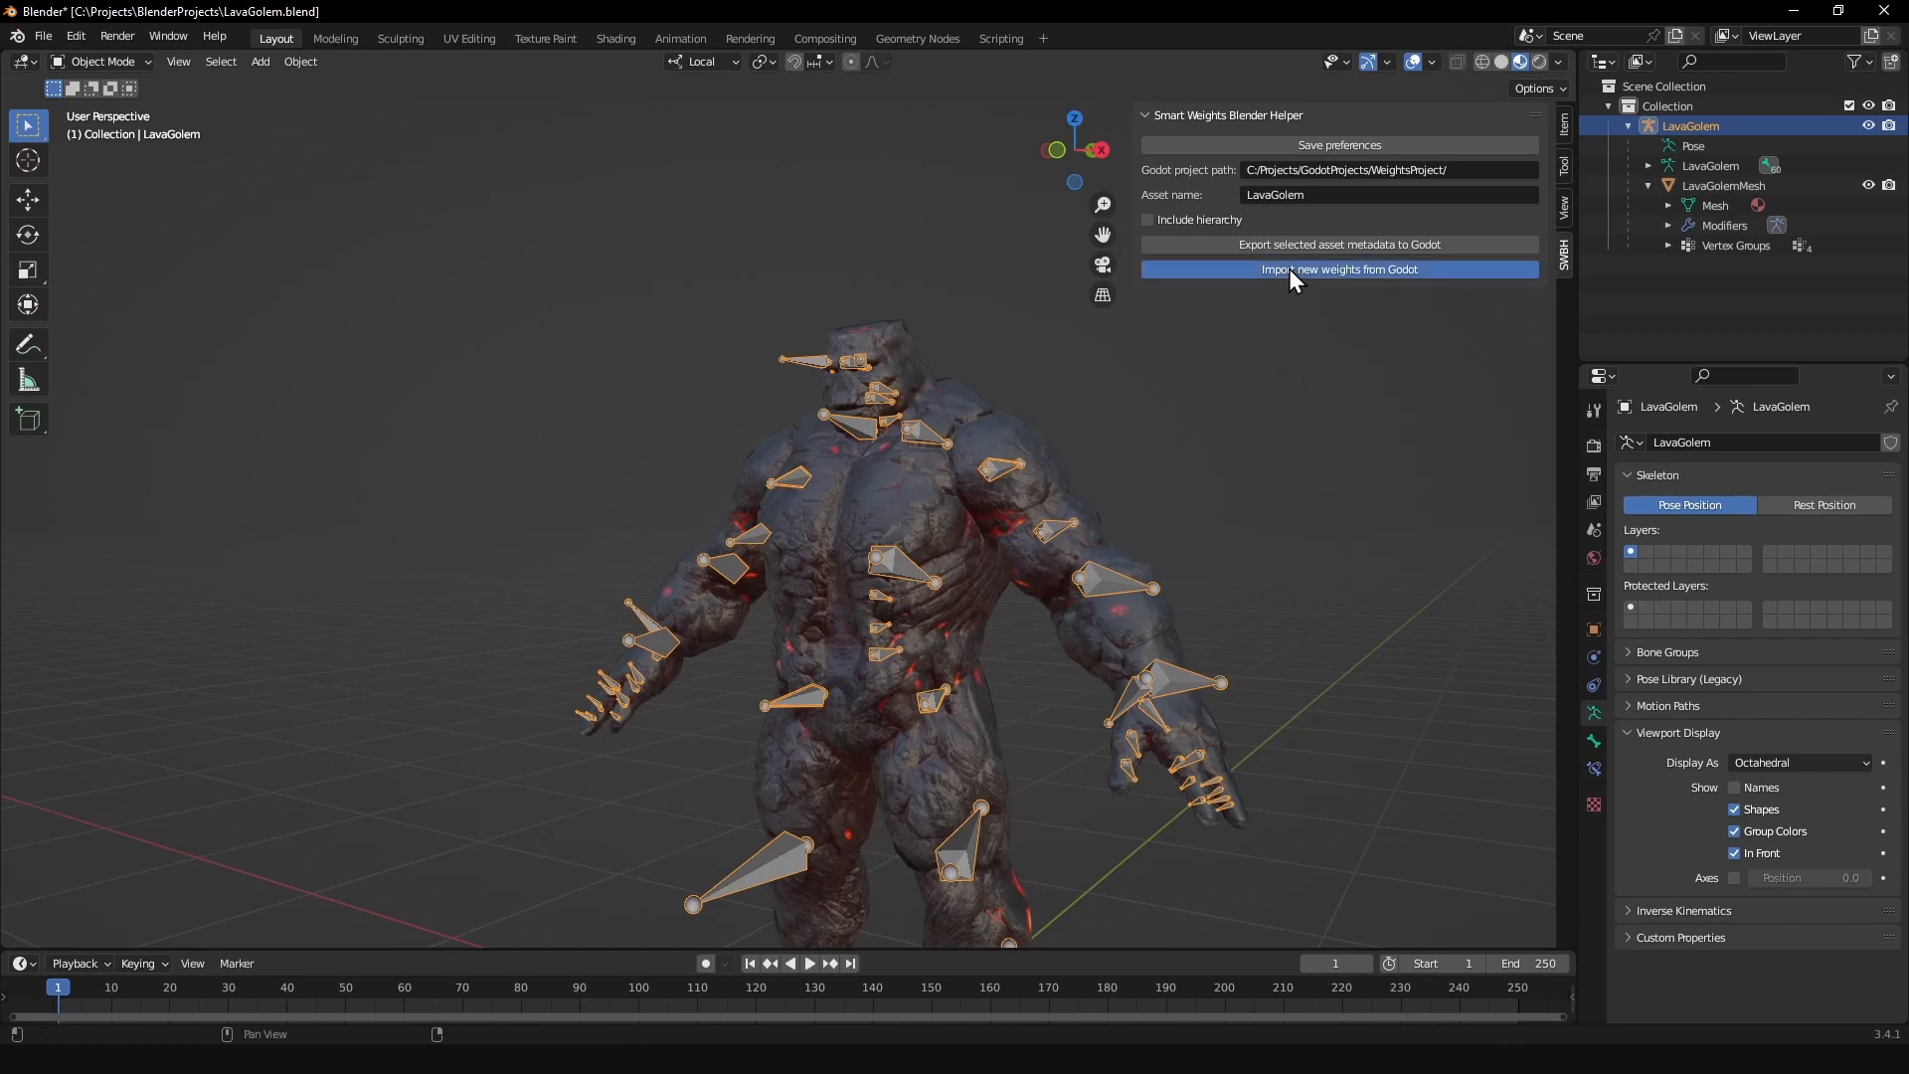
left_click(1016, 415)
key("ctrl+Tab")
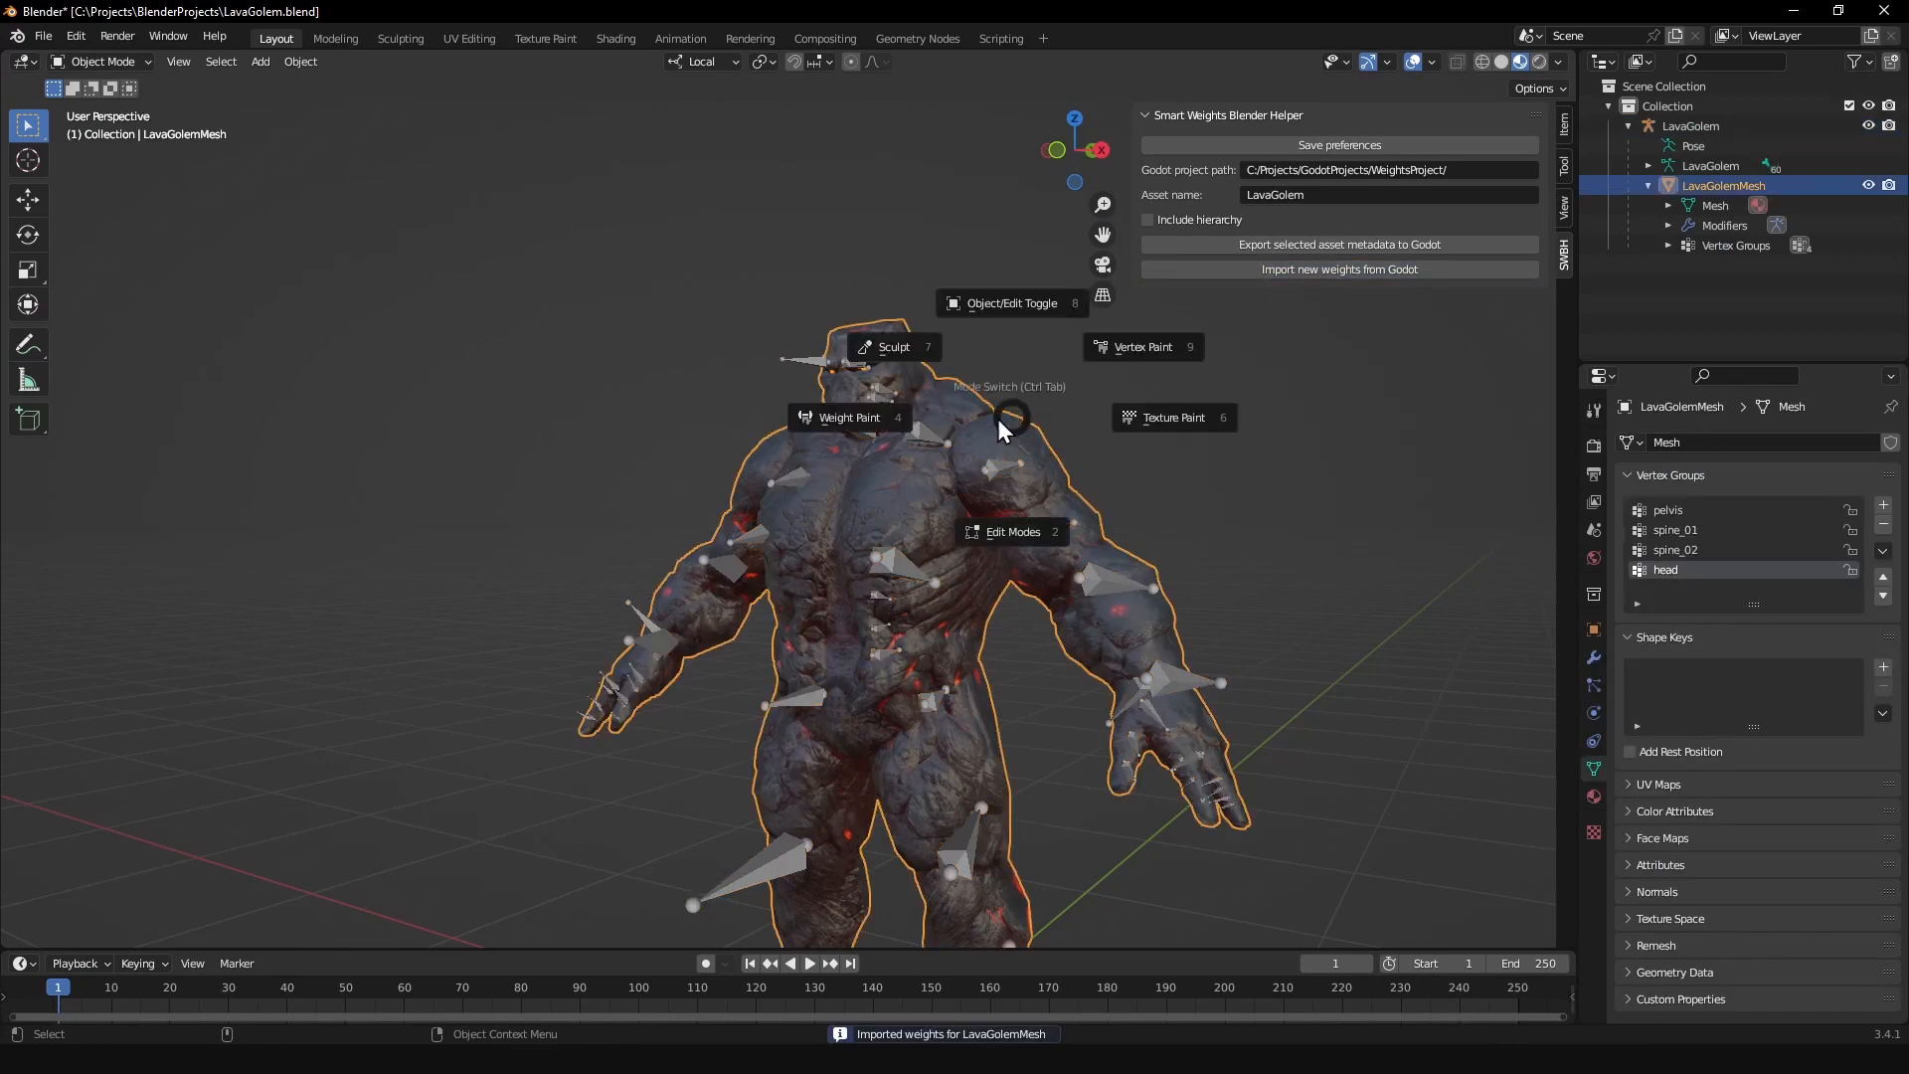
left_click(901, 422)
middle_click_drag(901, 422, 1034, 521)
middle_click_drag(997, 518, 875, 463)
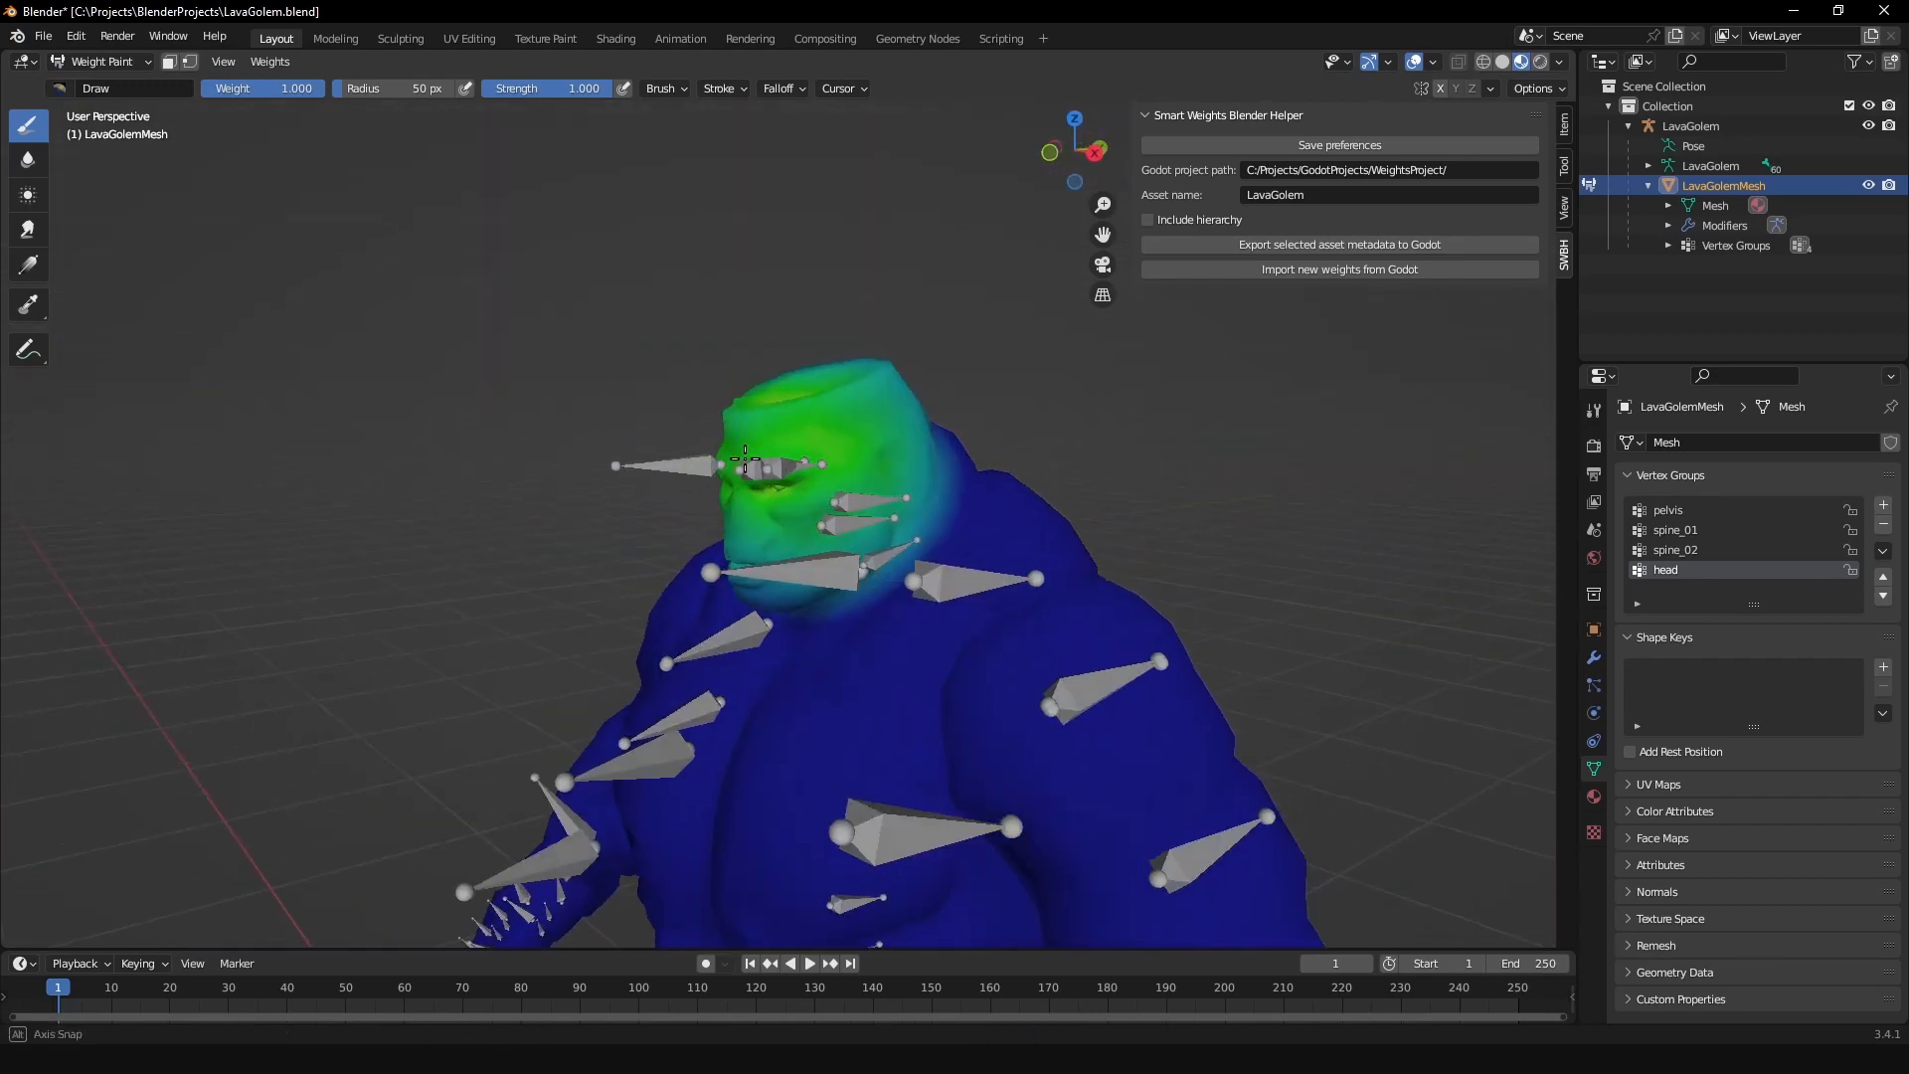
Step: Return LavaGolemMesh to Object Mode, select the LavaGolem armature and put it in Pose Mode
key("ctrl+Tab")
left_click(773, 348)
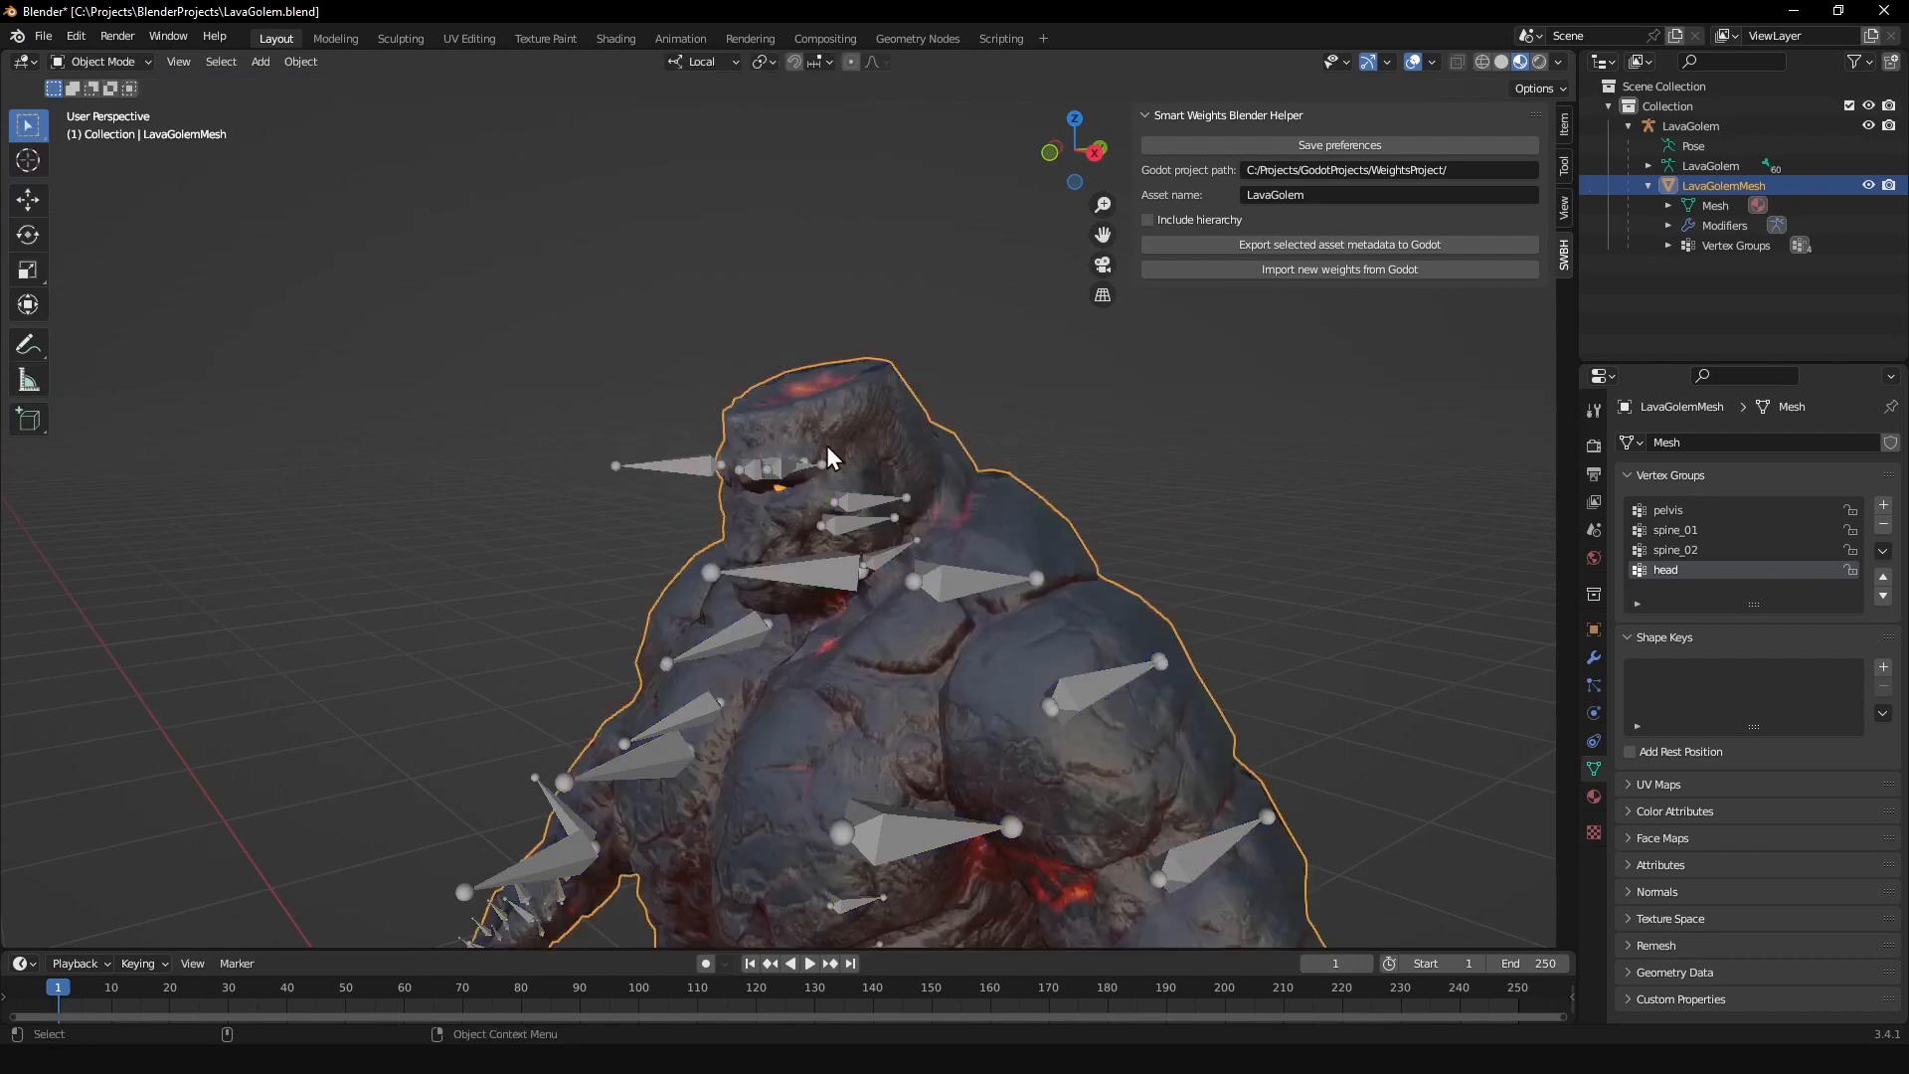
middle_click_drag(863, 509, 943, 579)
left_click(943, 579)
key("ctrl+Tab")
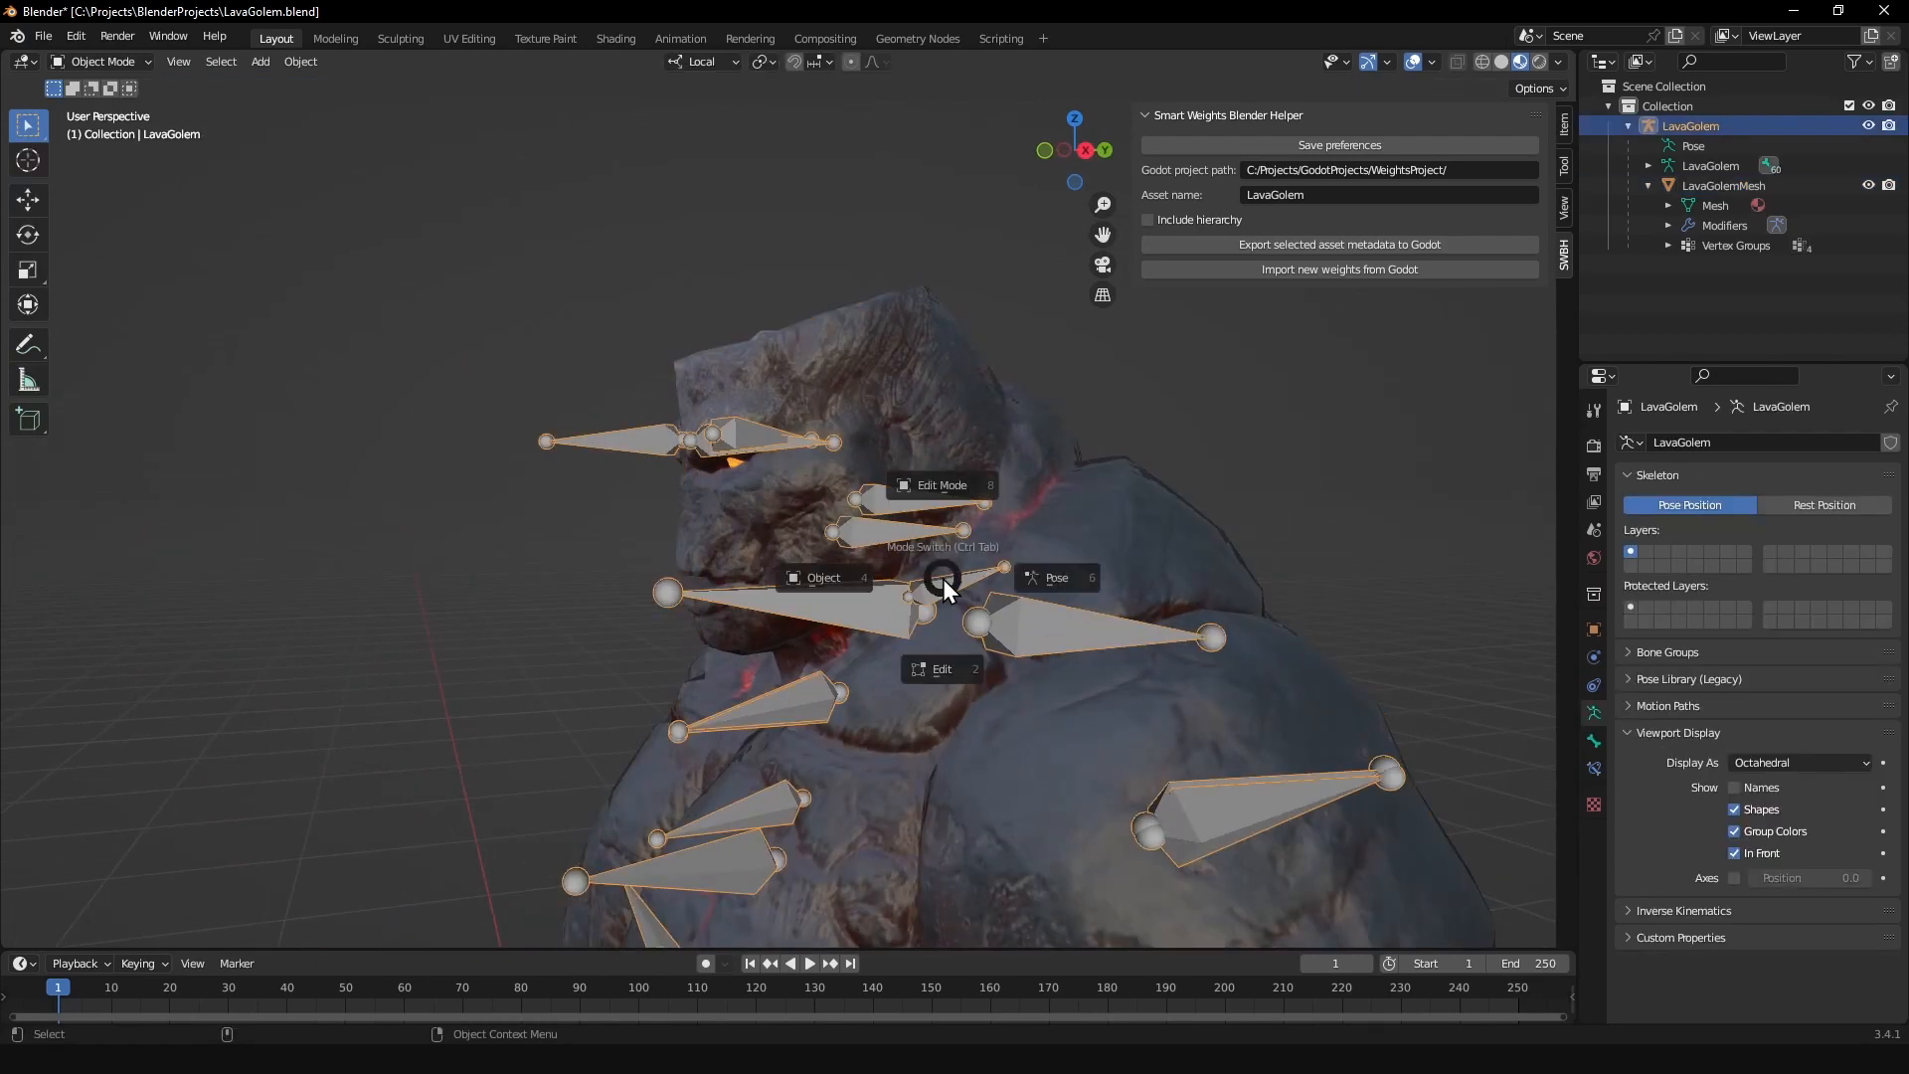
left_click(1028, 577)
Step: Test the golem's head deformation by rotating the head bone, undo the test rotations and return to Object Mode
middle_click_drag(893, 475, 964, 441)
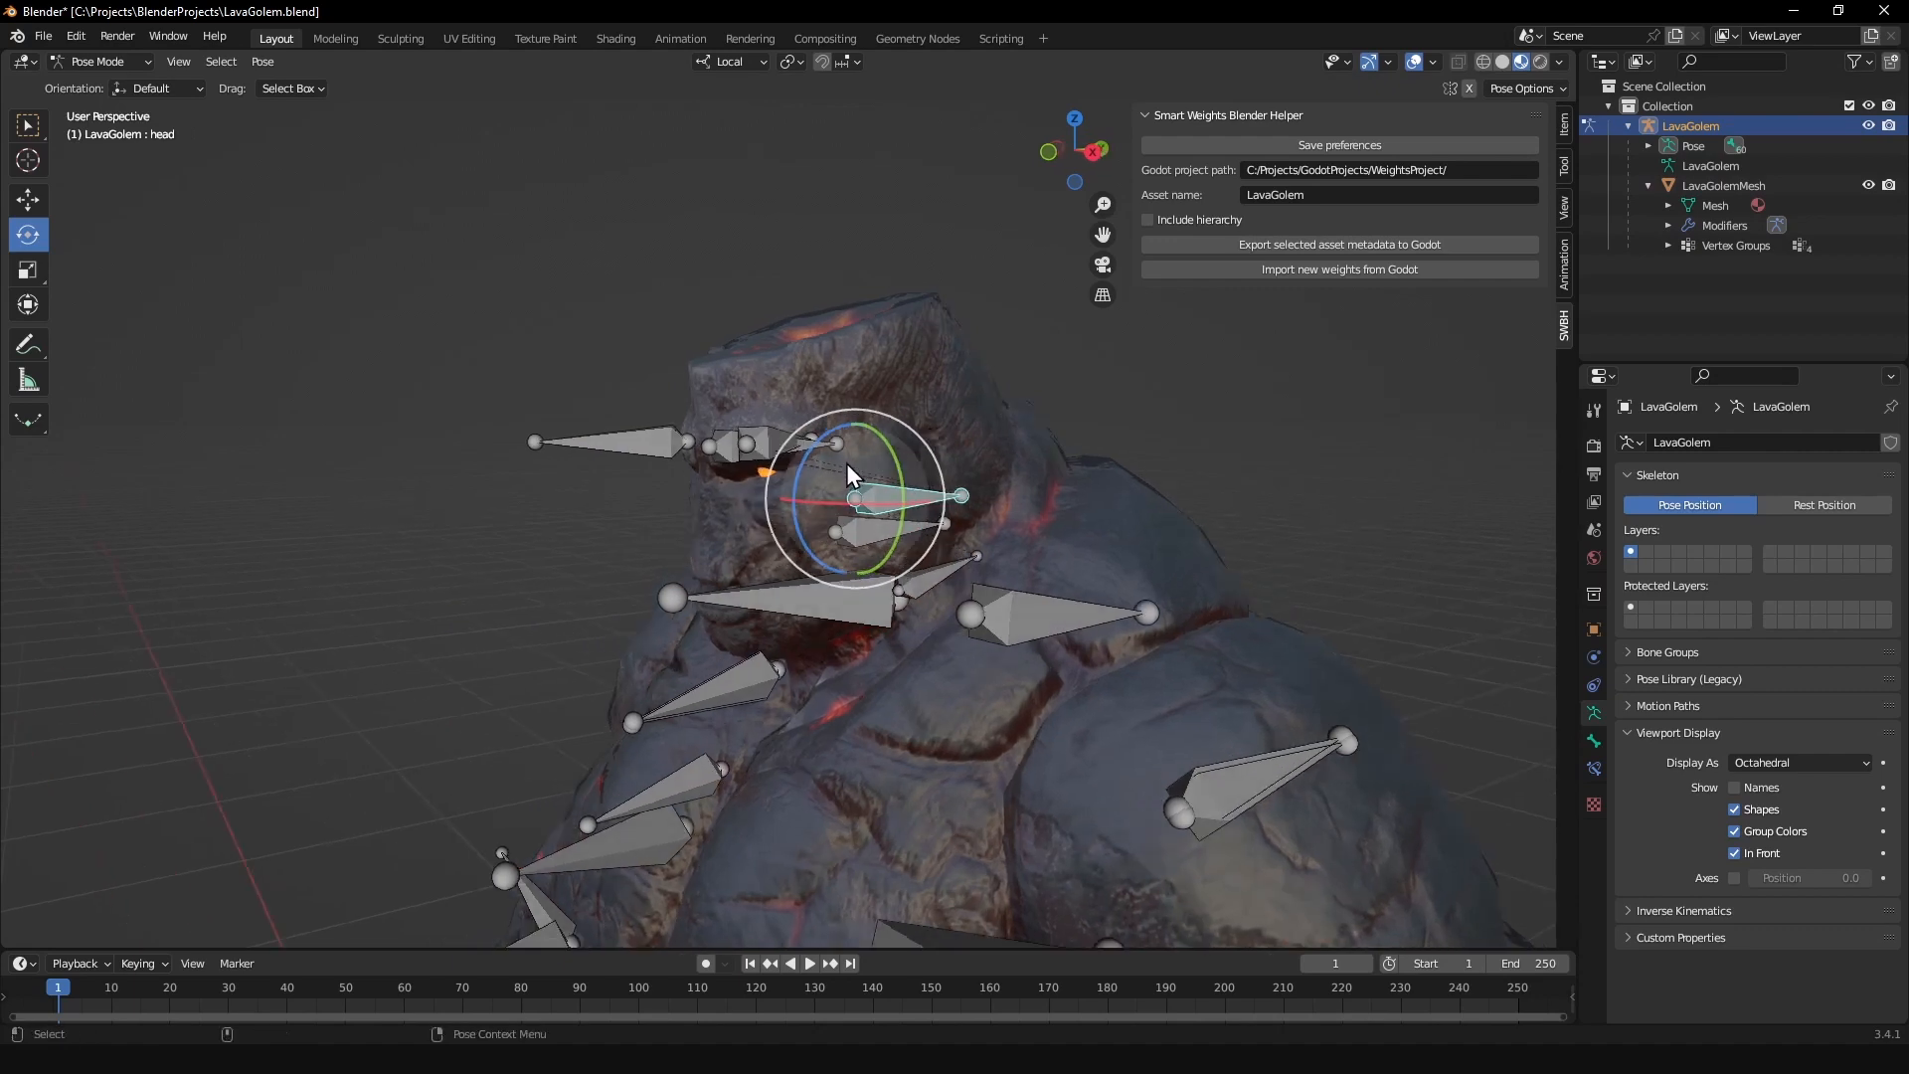
left_click_drag(849, 466, 853, 447)
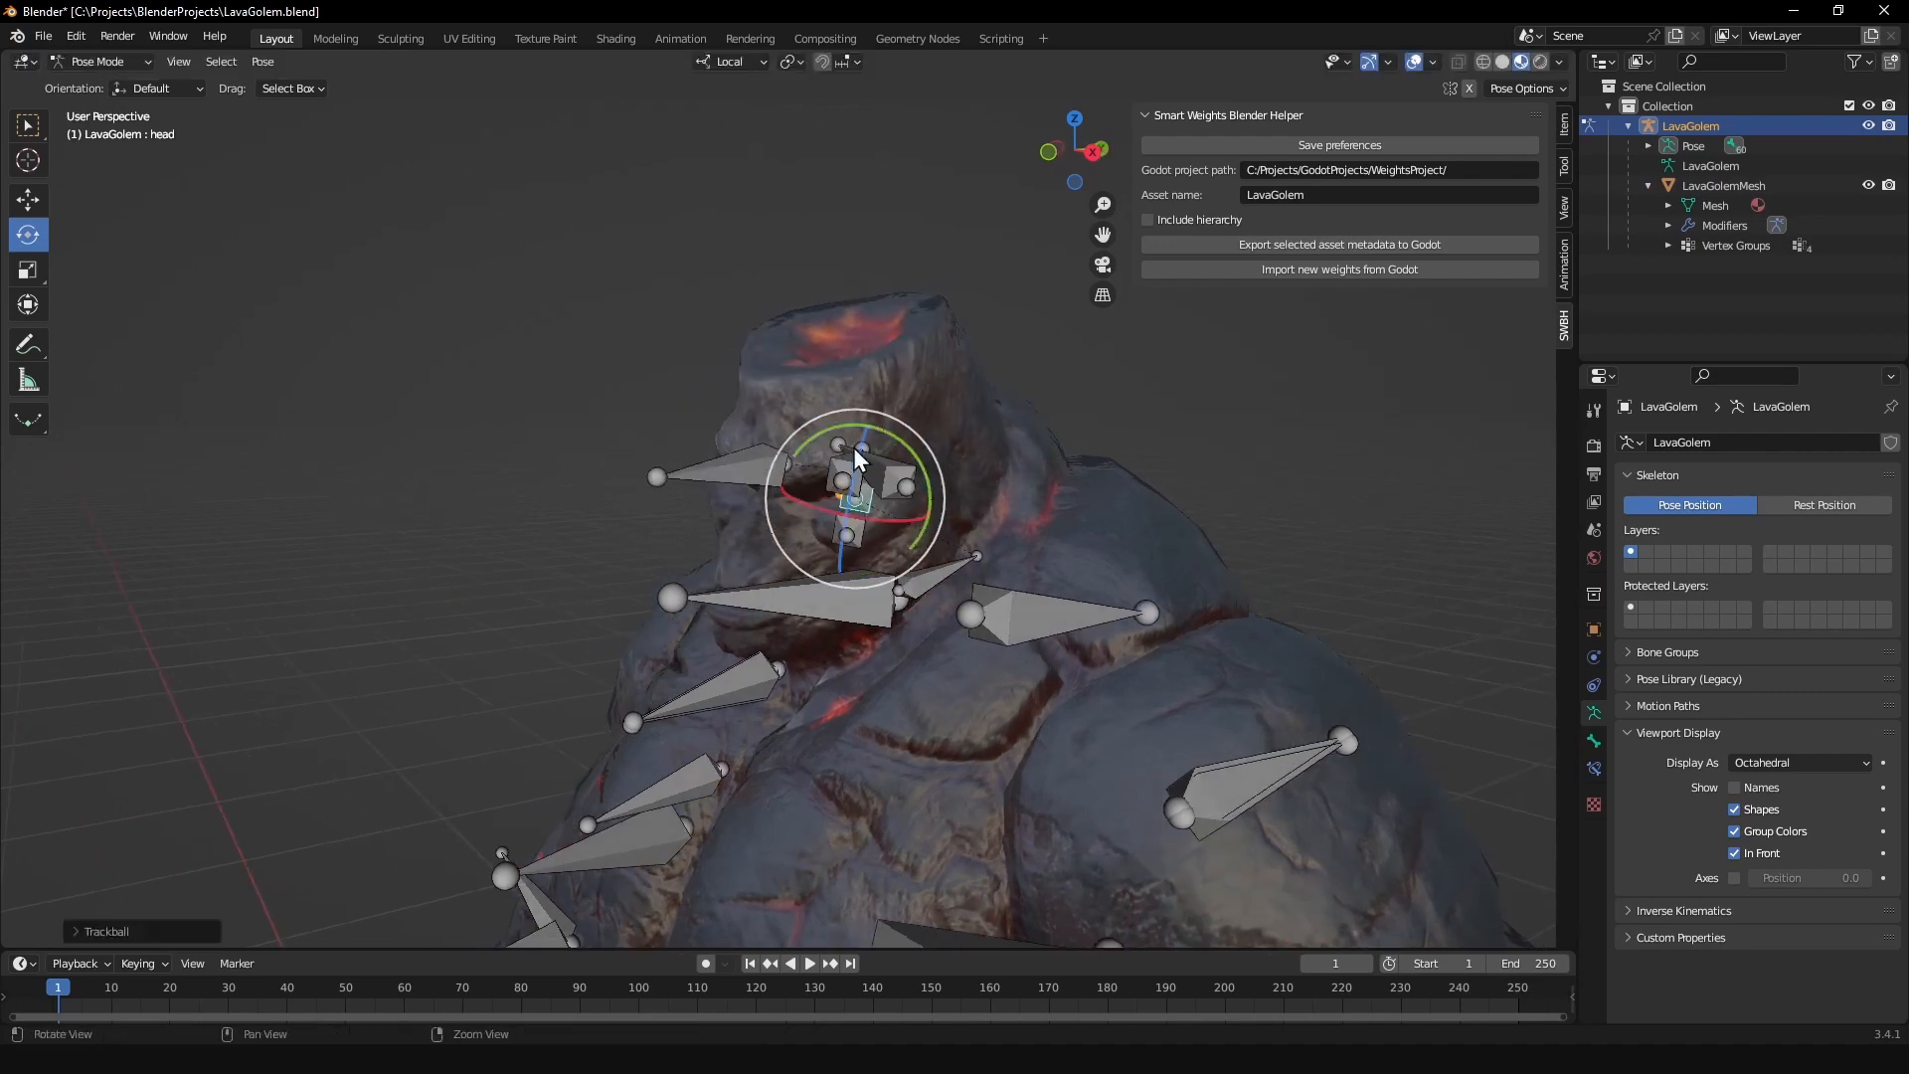
middle_click_drag(853, 447, 980, 426)
key("ctrl+z")
left_click_drag(843, 458, 894, 460)
key("ctrl+z")
scroll(959, 493, "down", 3)
scroll(959, 493, "down", 1)
key("ctrl+Tab")
left_click(886, 515)
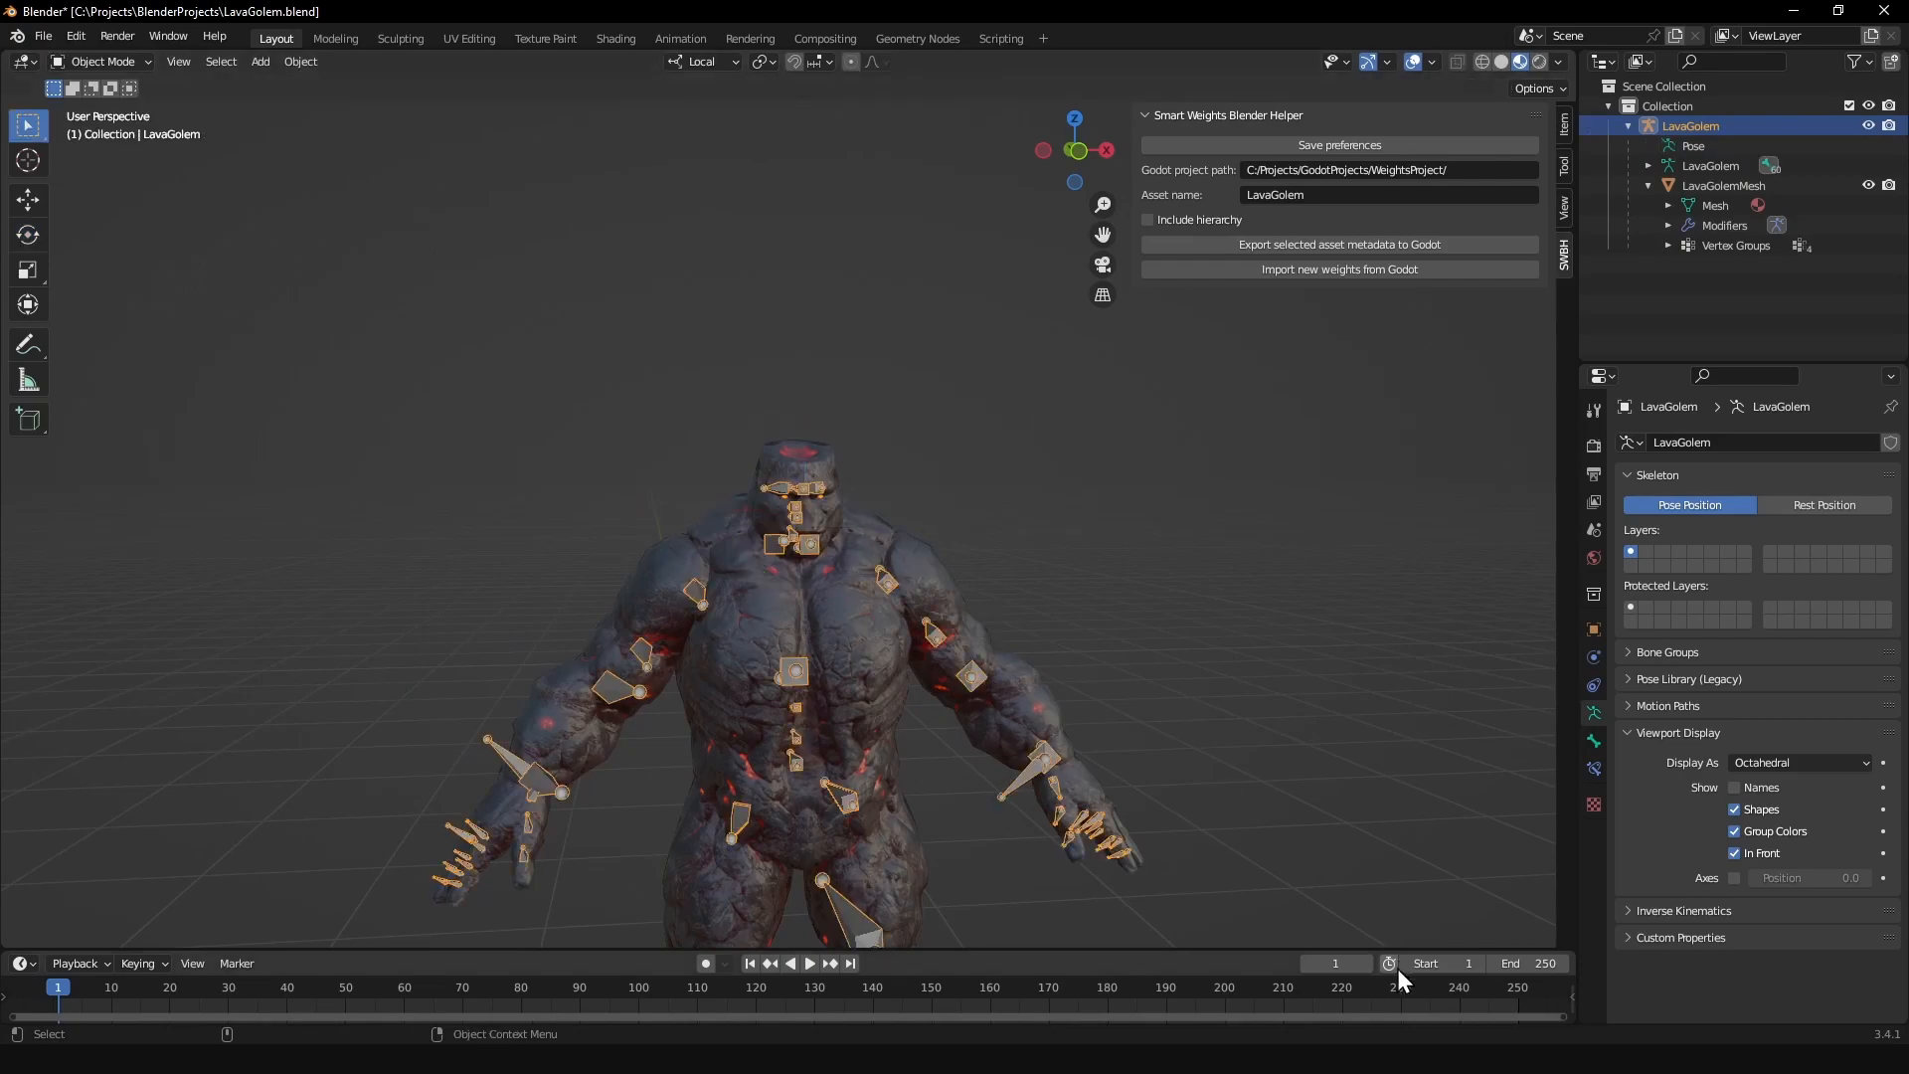
Step: Switch to Godot, make Head_PointInfluence's Gradient curve unique and add a curve point at (0.79, 1.00)
key("alt+Tab")
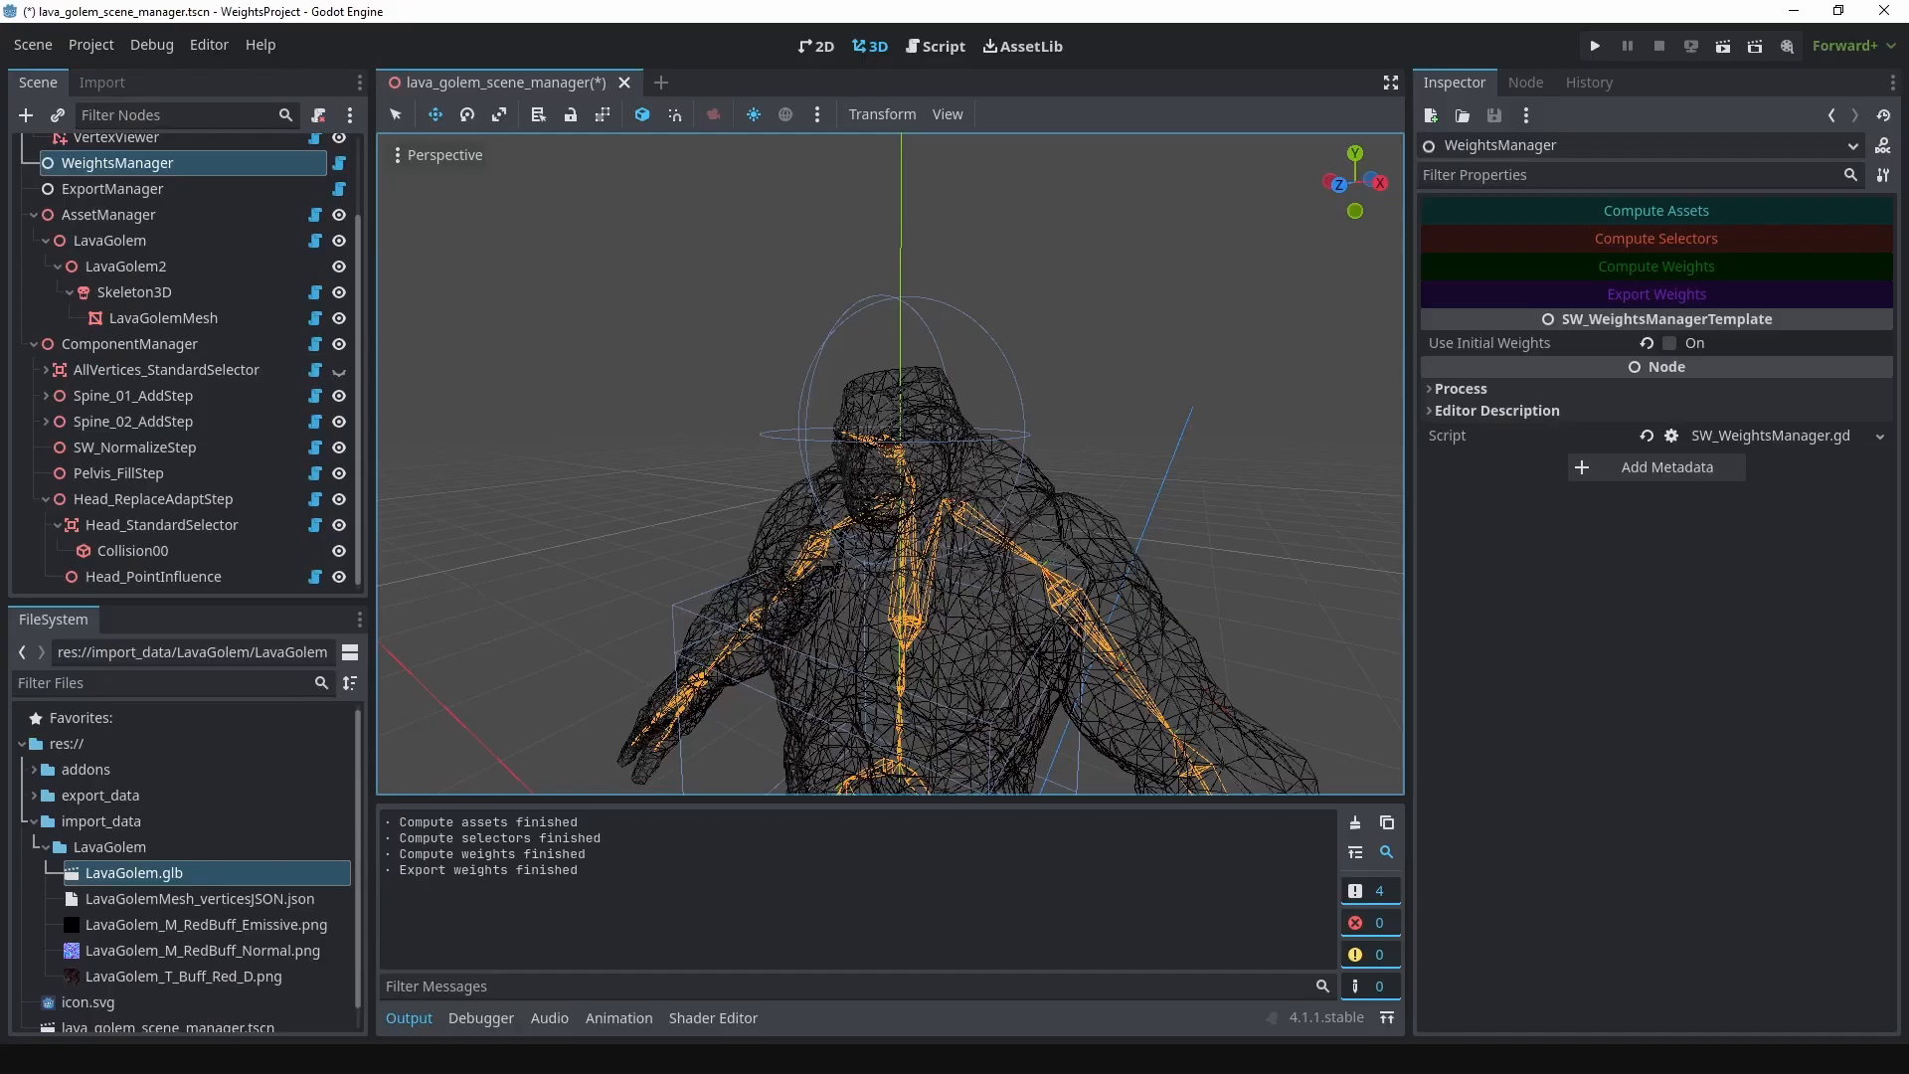
left_click(187, 495)
left_click(182, 517)
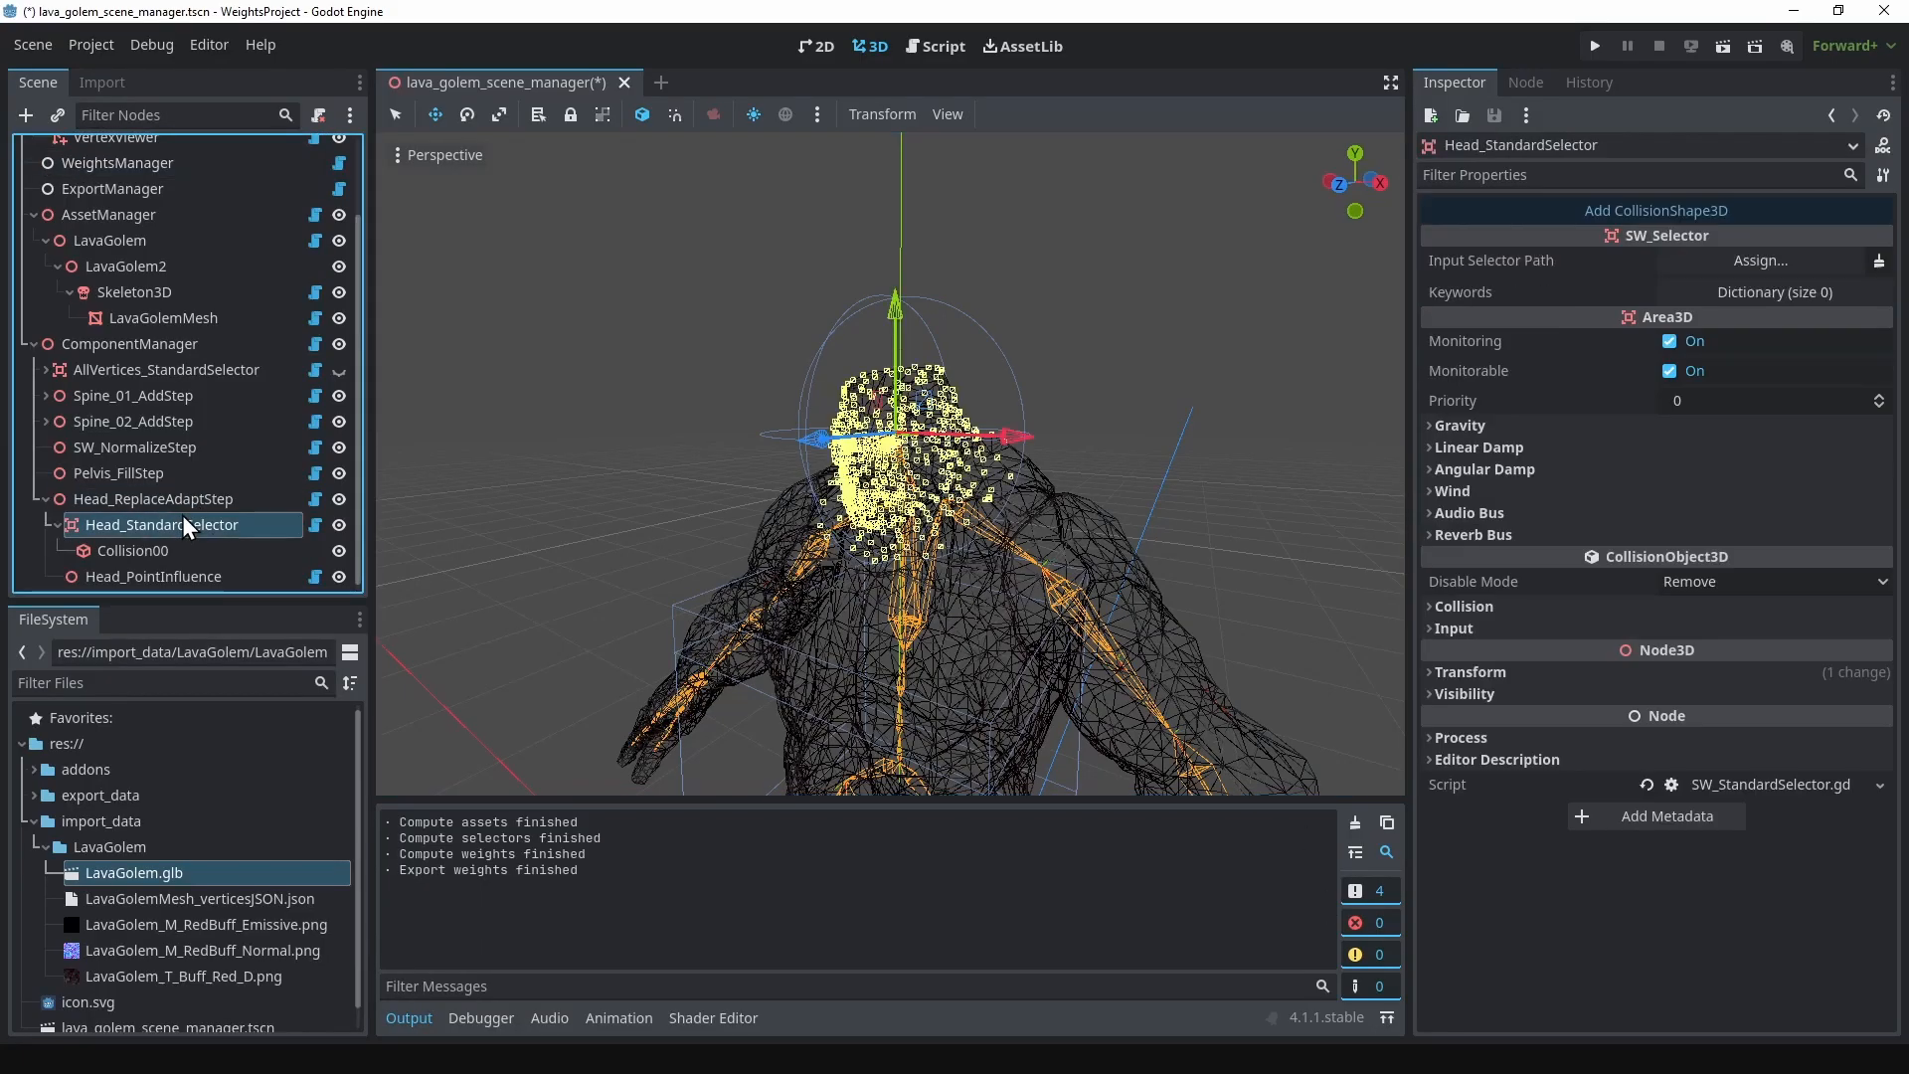
left_click(154, 575)
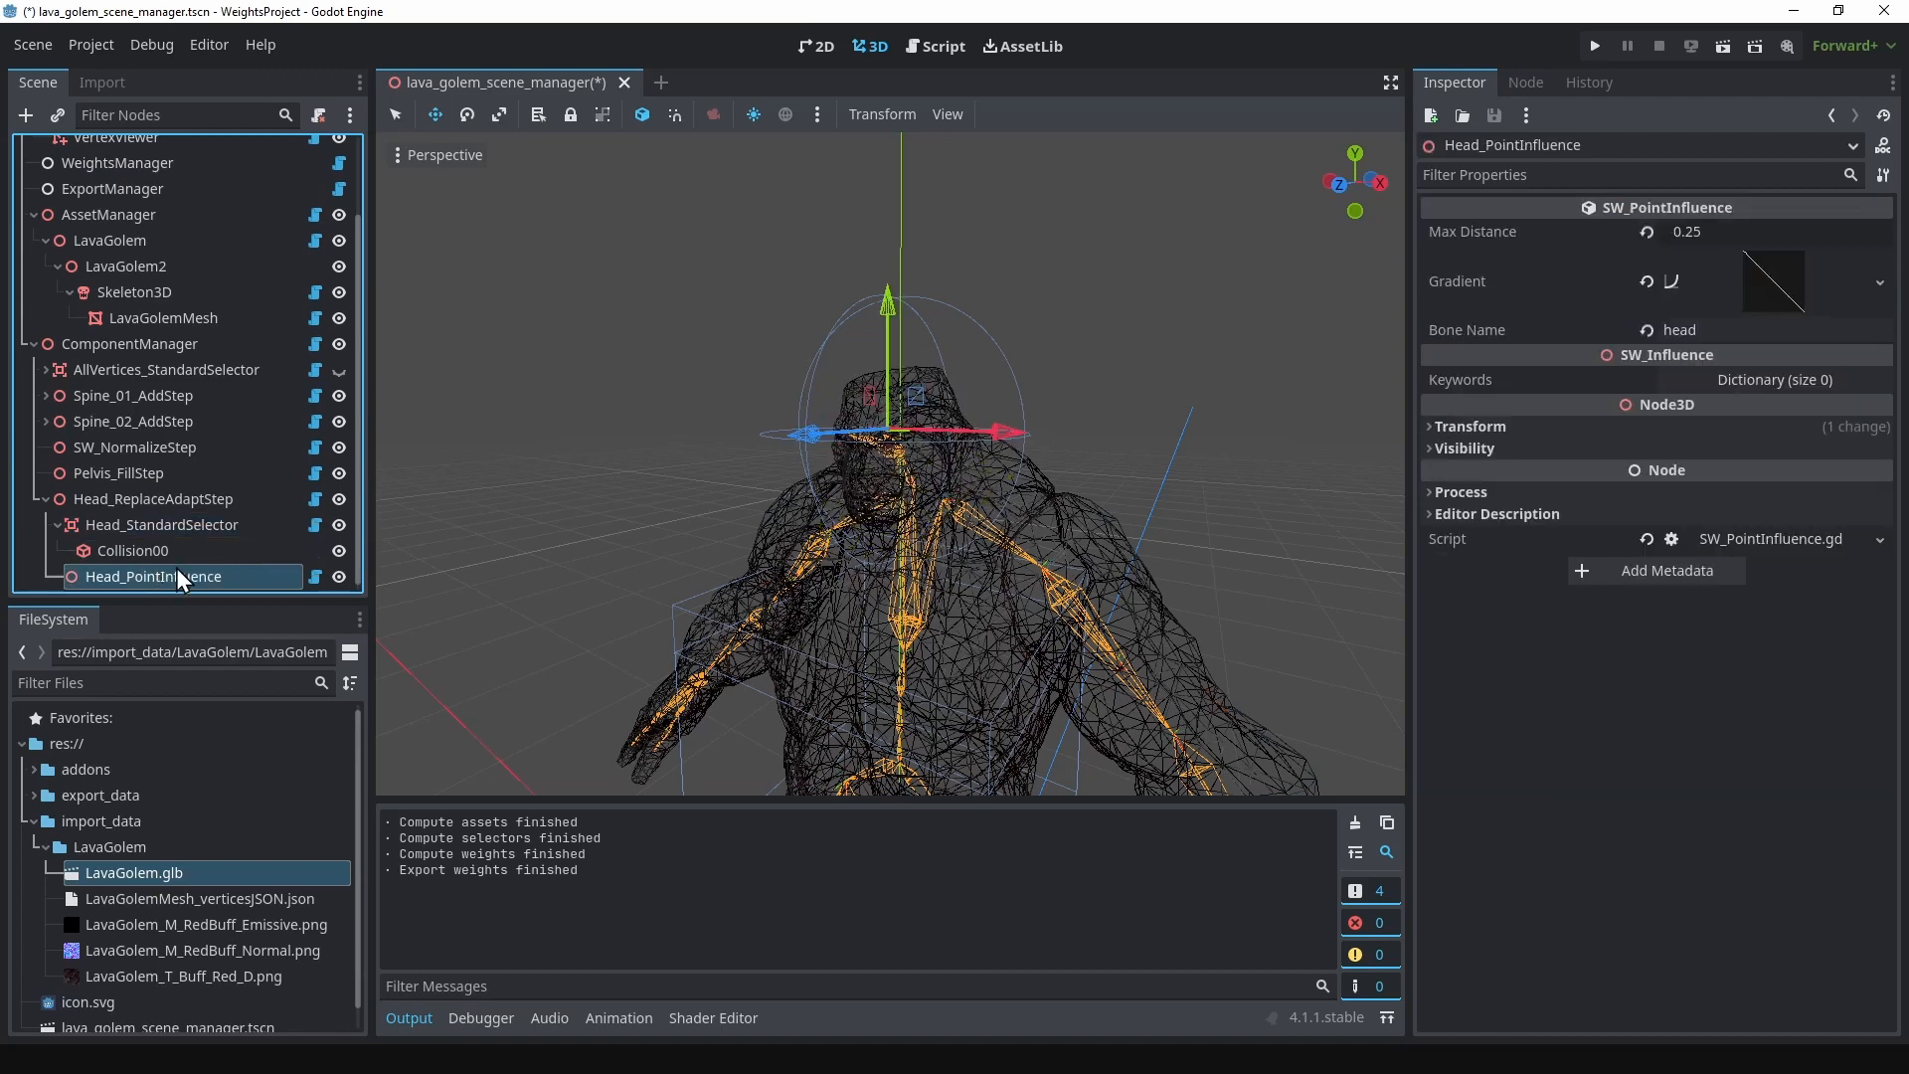
left_click(1770, 278)
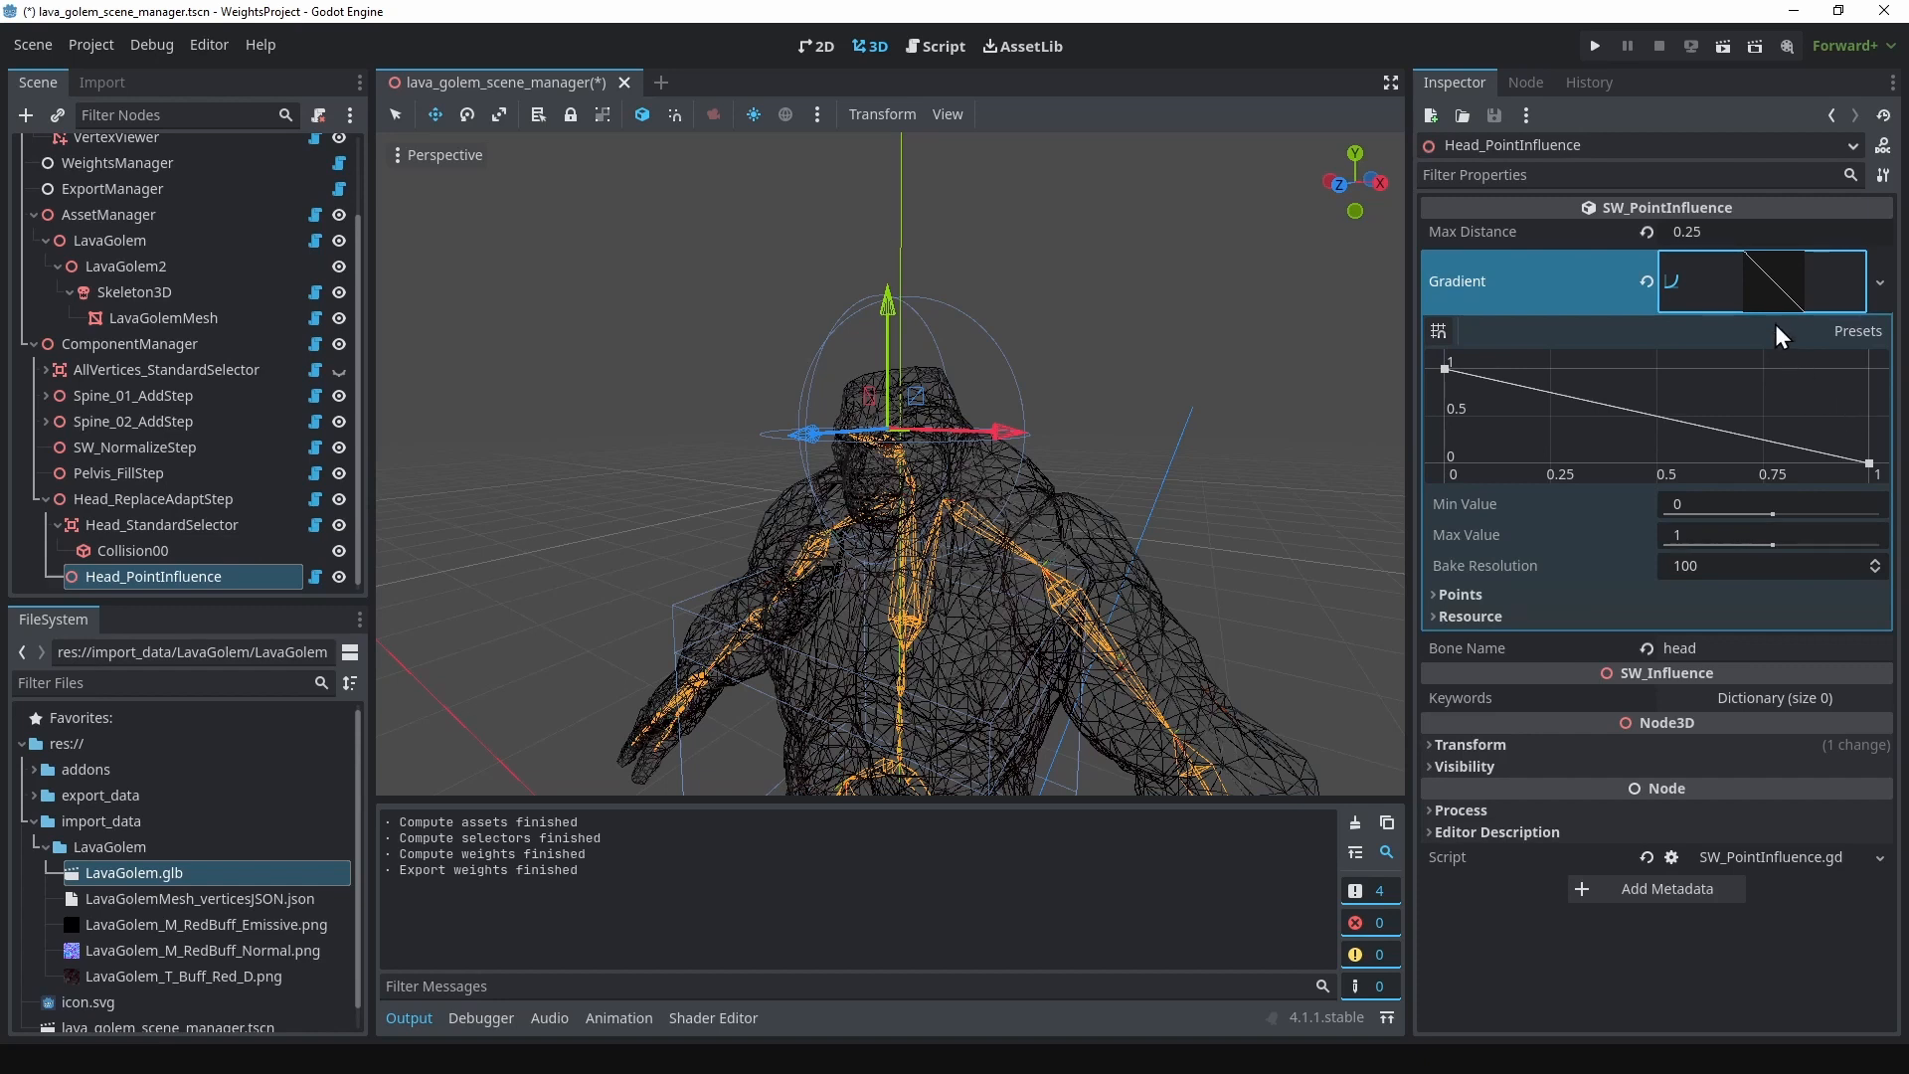
right_click(1781, 269)
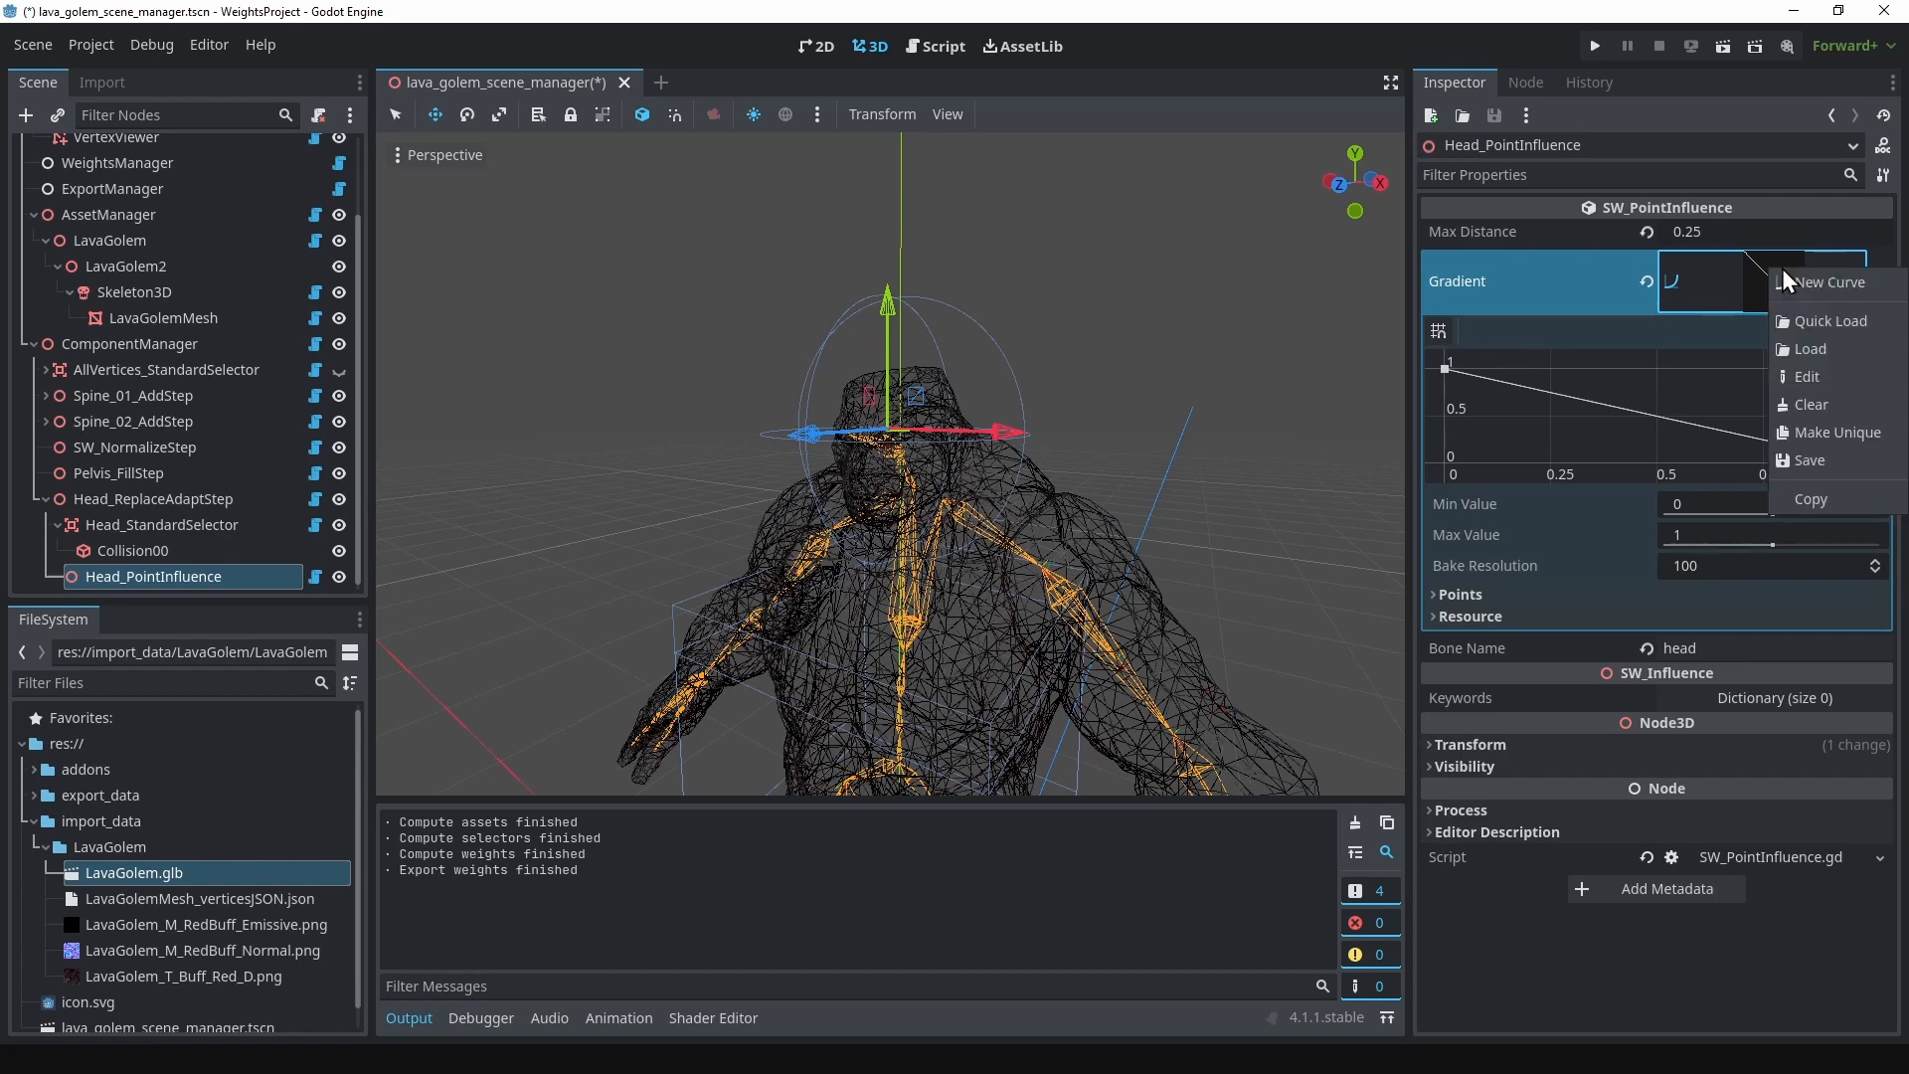
left_click(1852, 431)
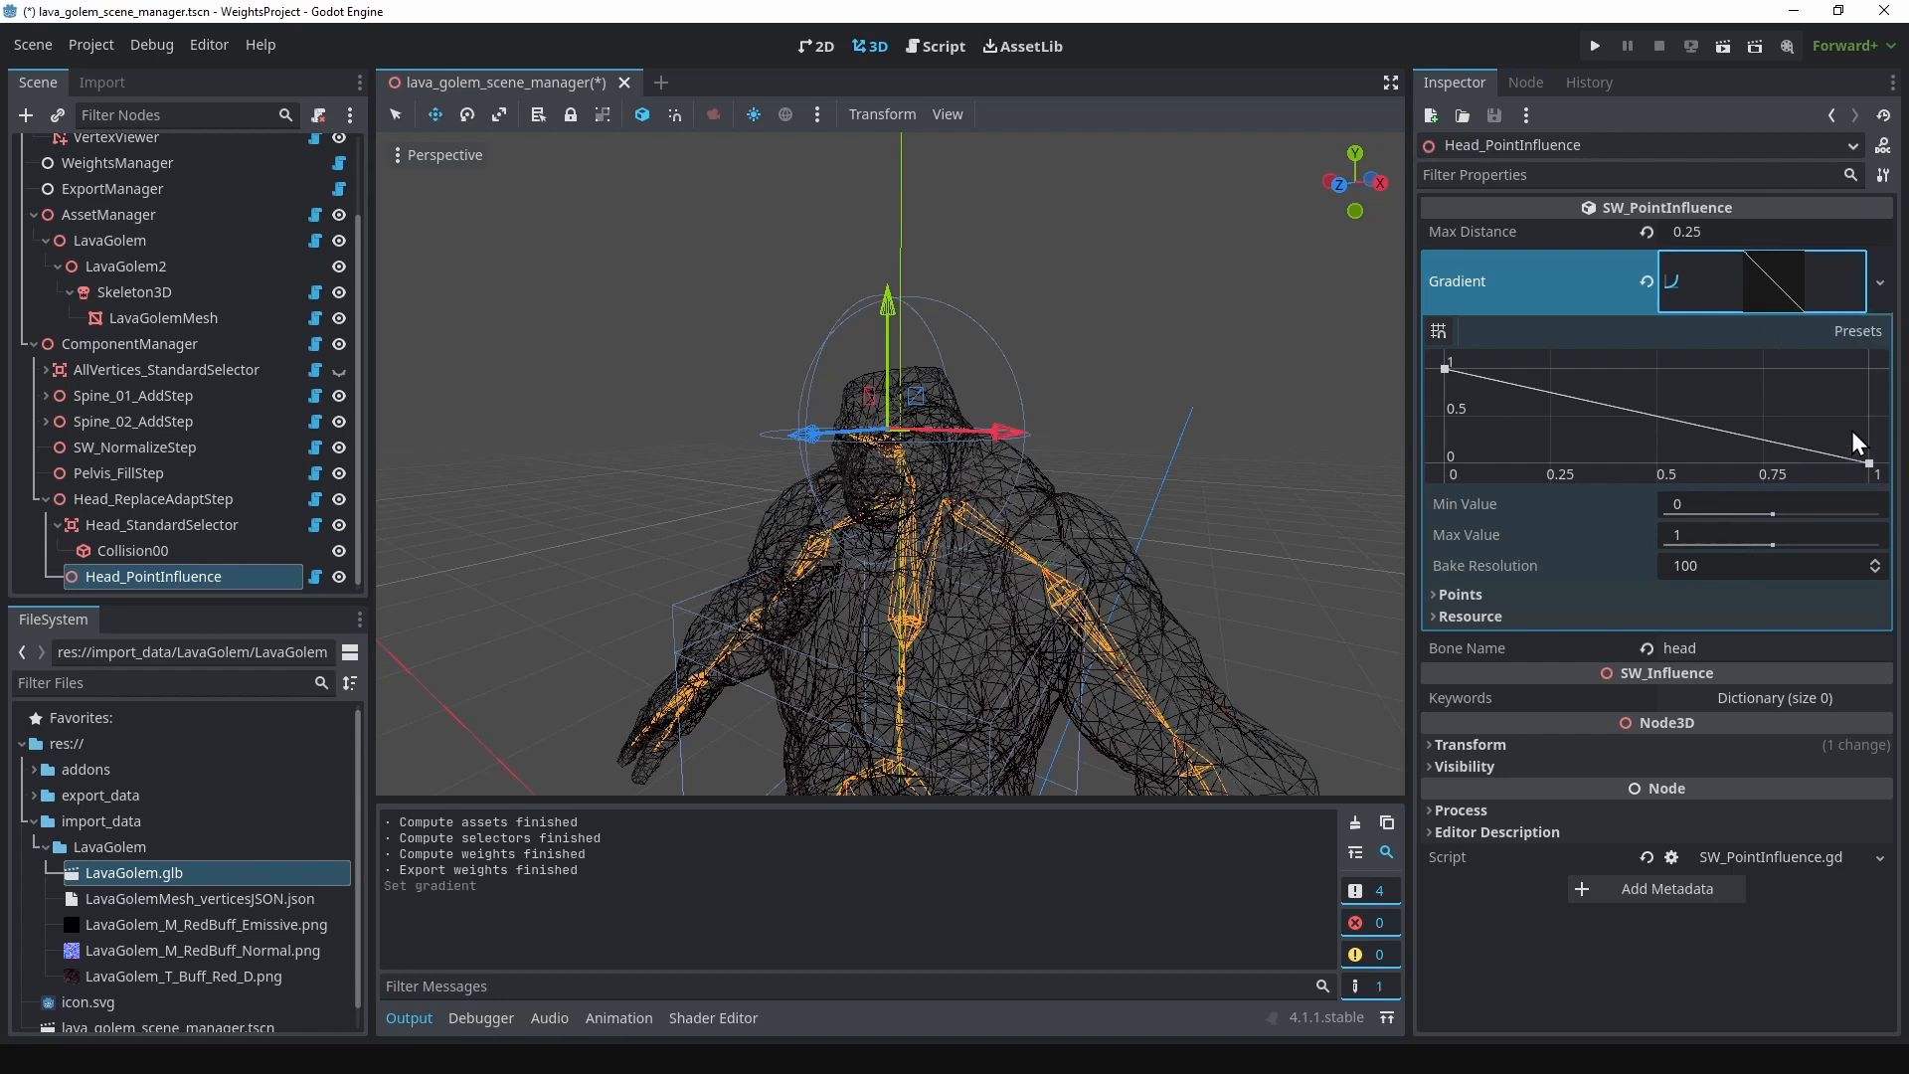
left_click(1672, 416)
left_click_drag(1672, 415, 1781, 372)
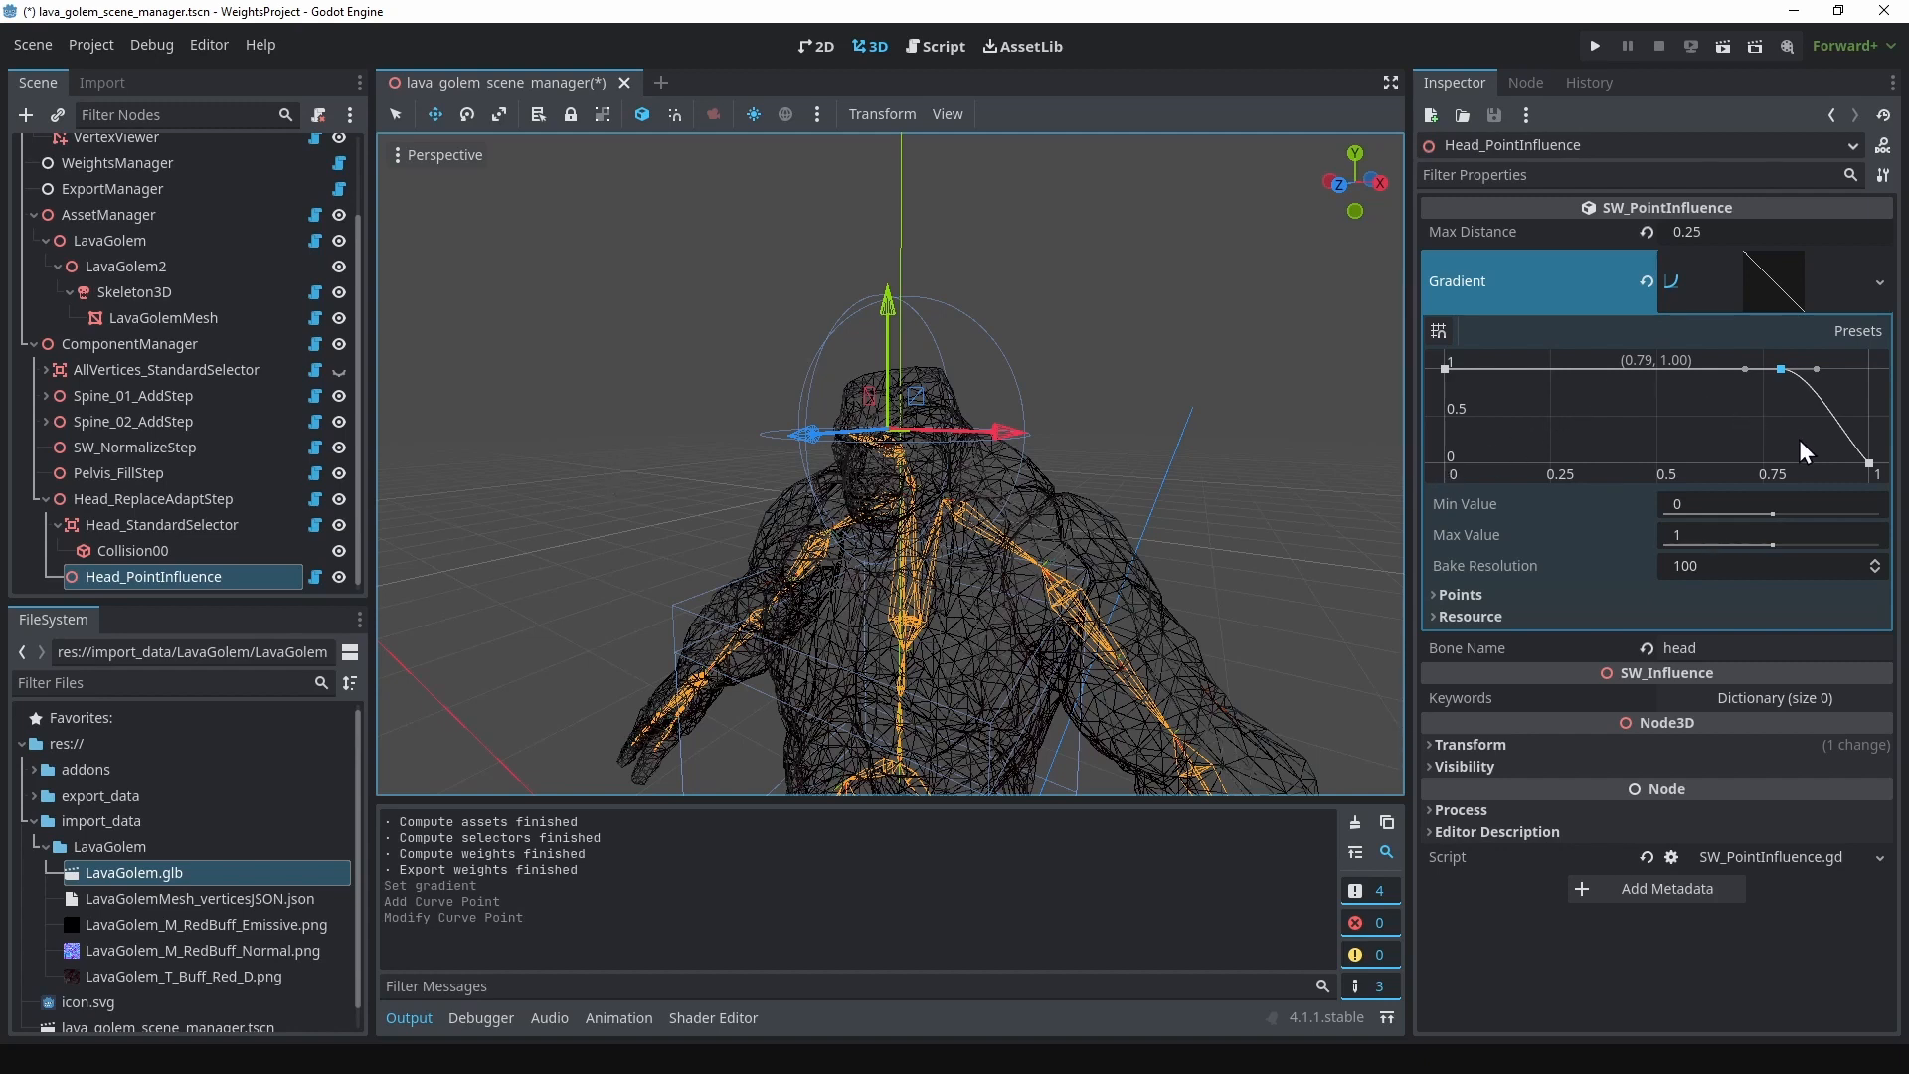
Step: Recompute the assets, selectors and weights with WeightsManager using the edited head gradient, and export the weights
scroll(140, 373, "up", 3)
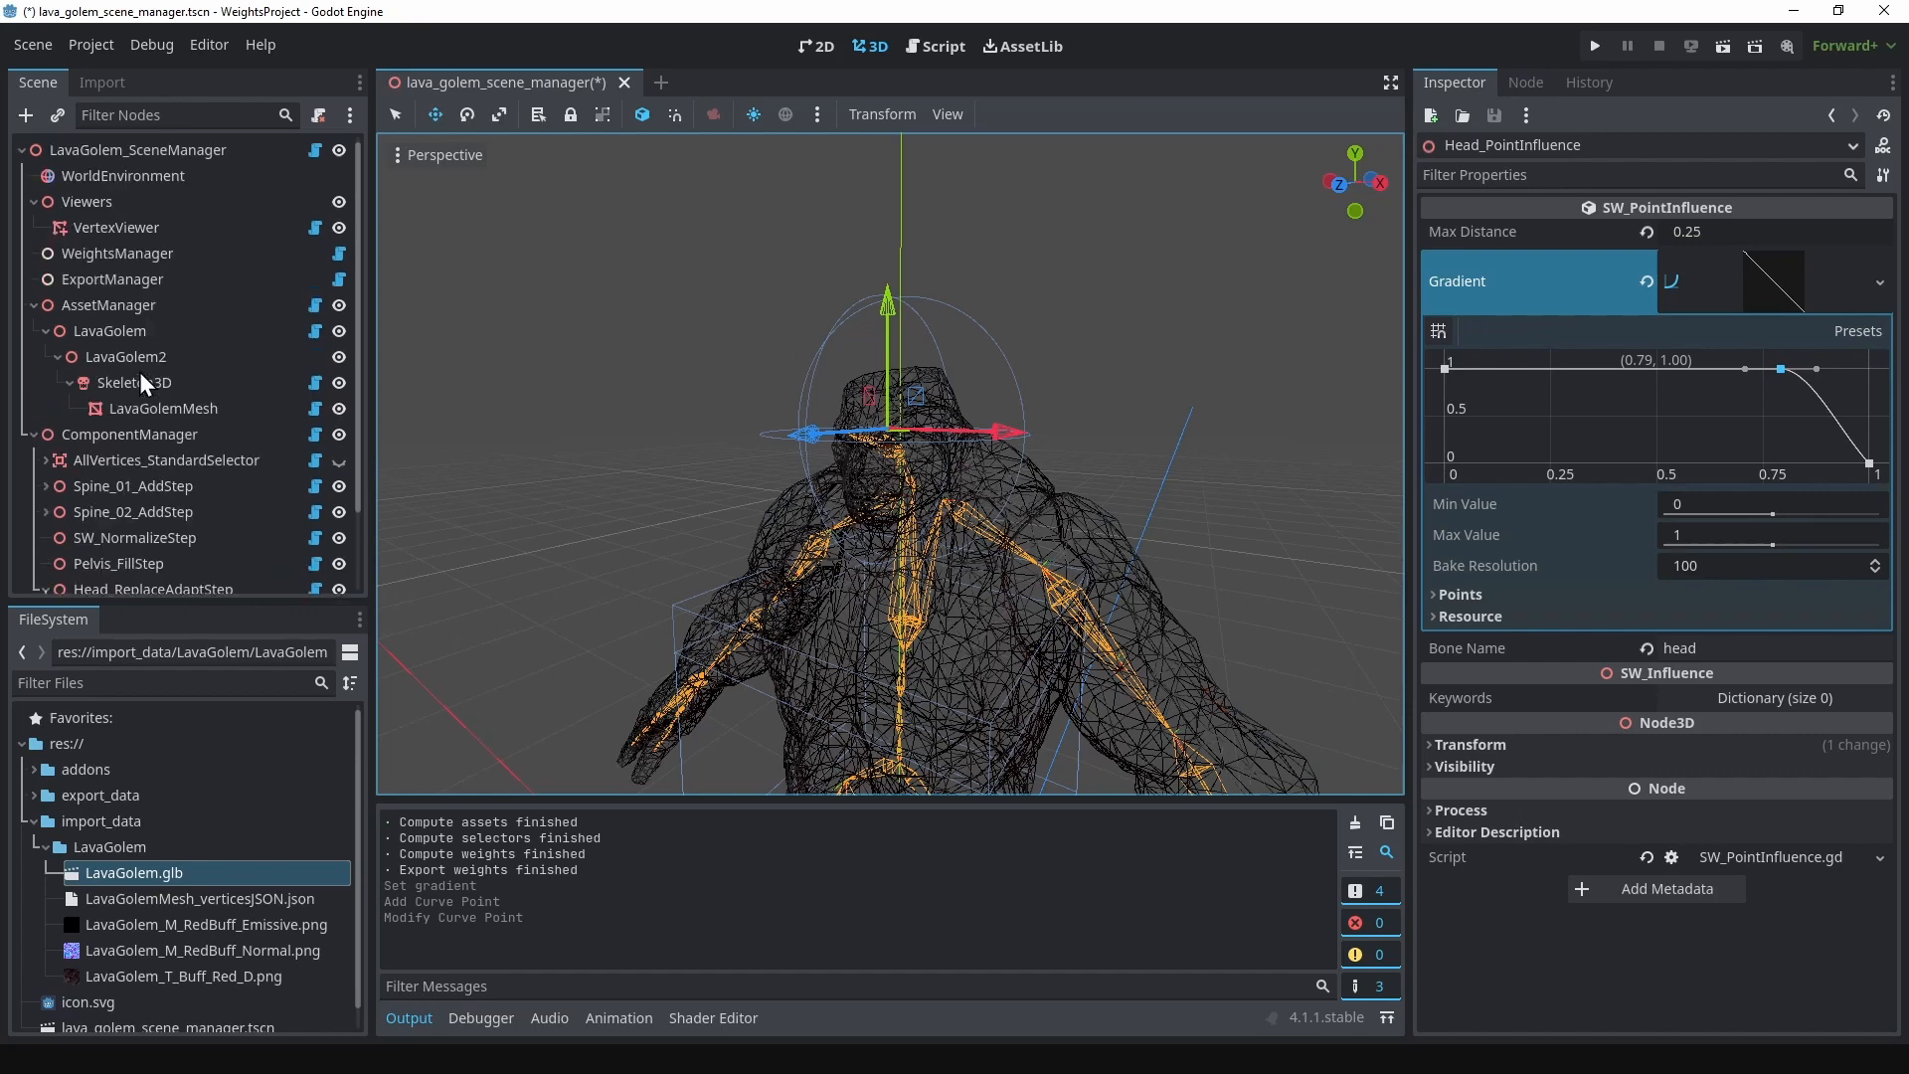
left_click(121, 254)
left_click(1772, 210)
left_click(1735, 238)
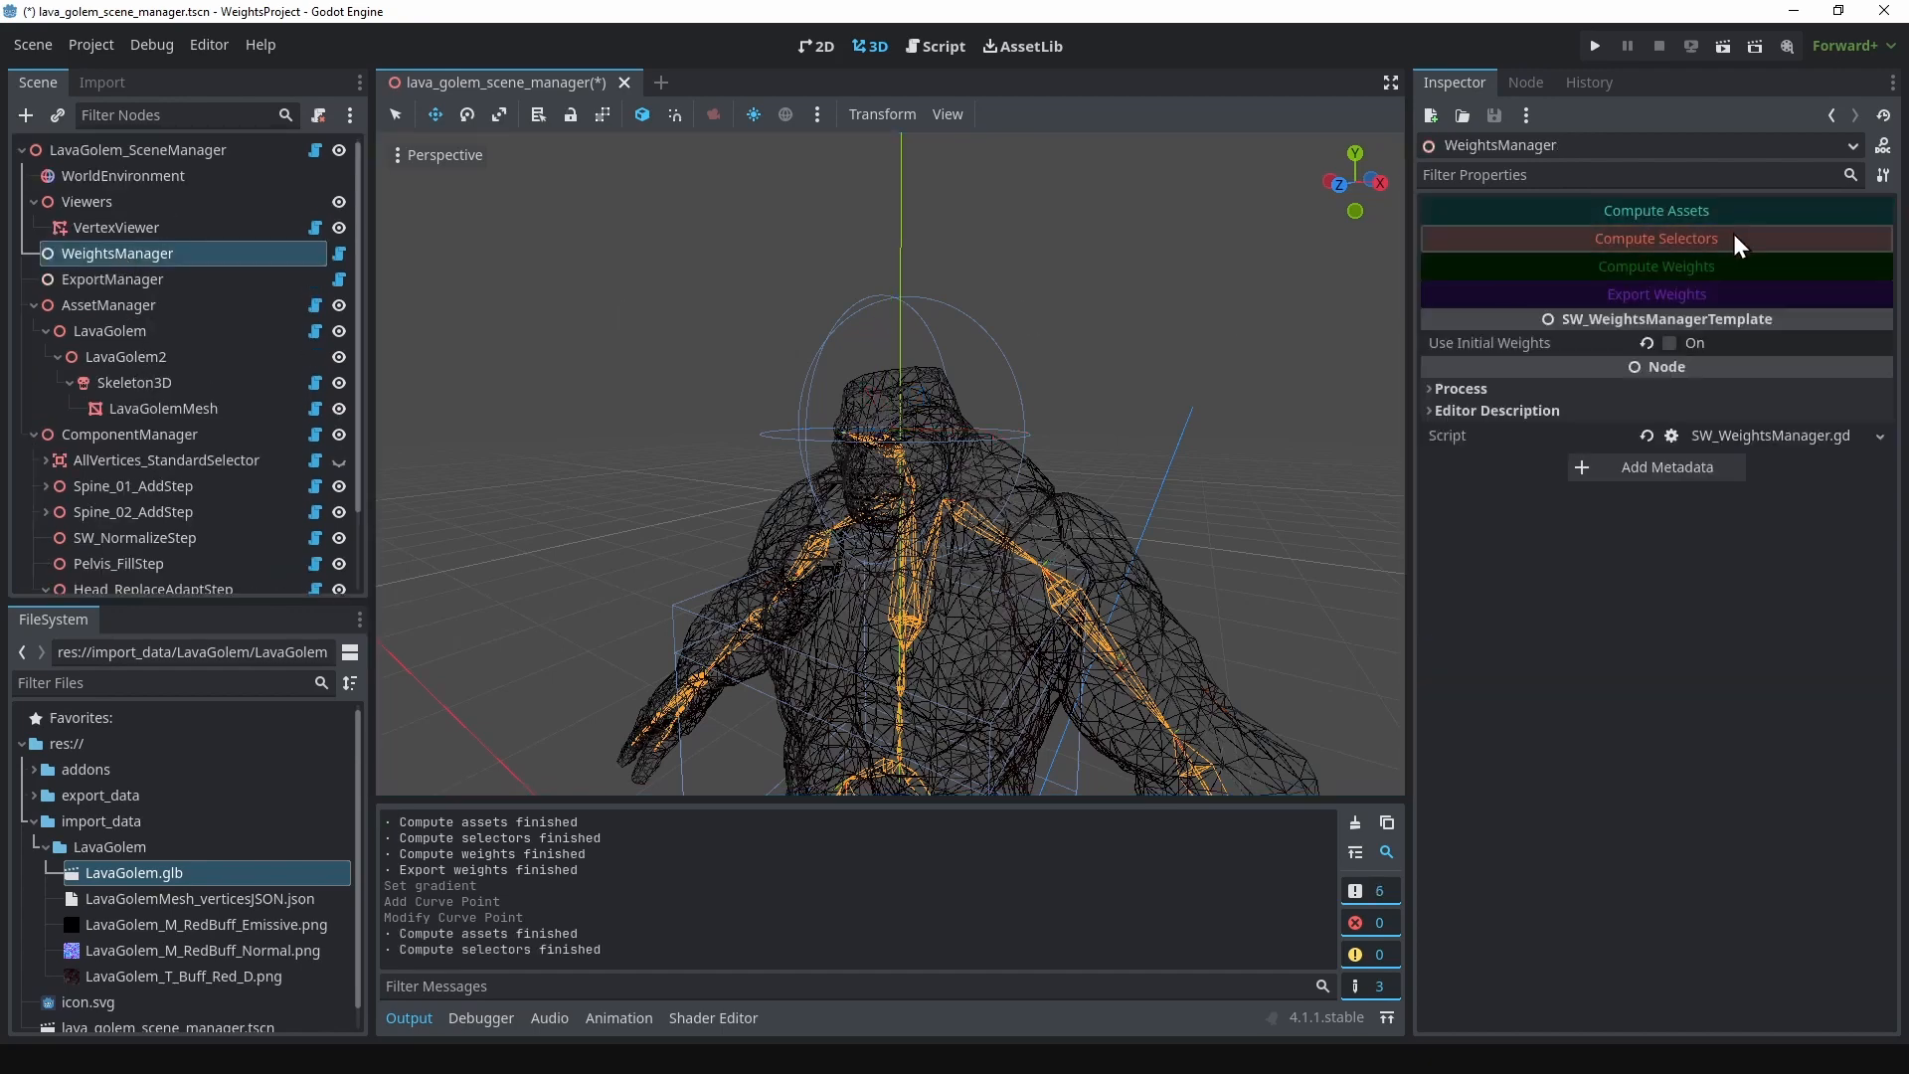
left_click(1714, 265)
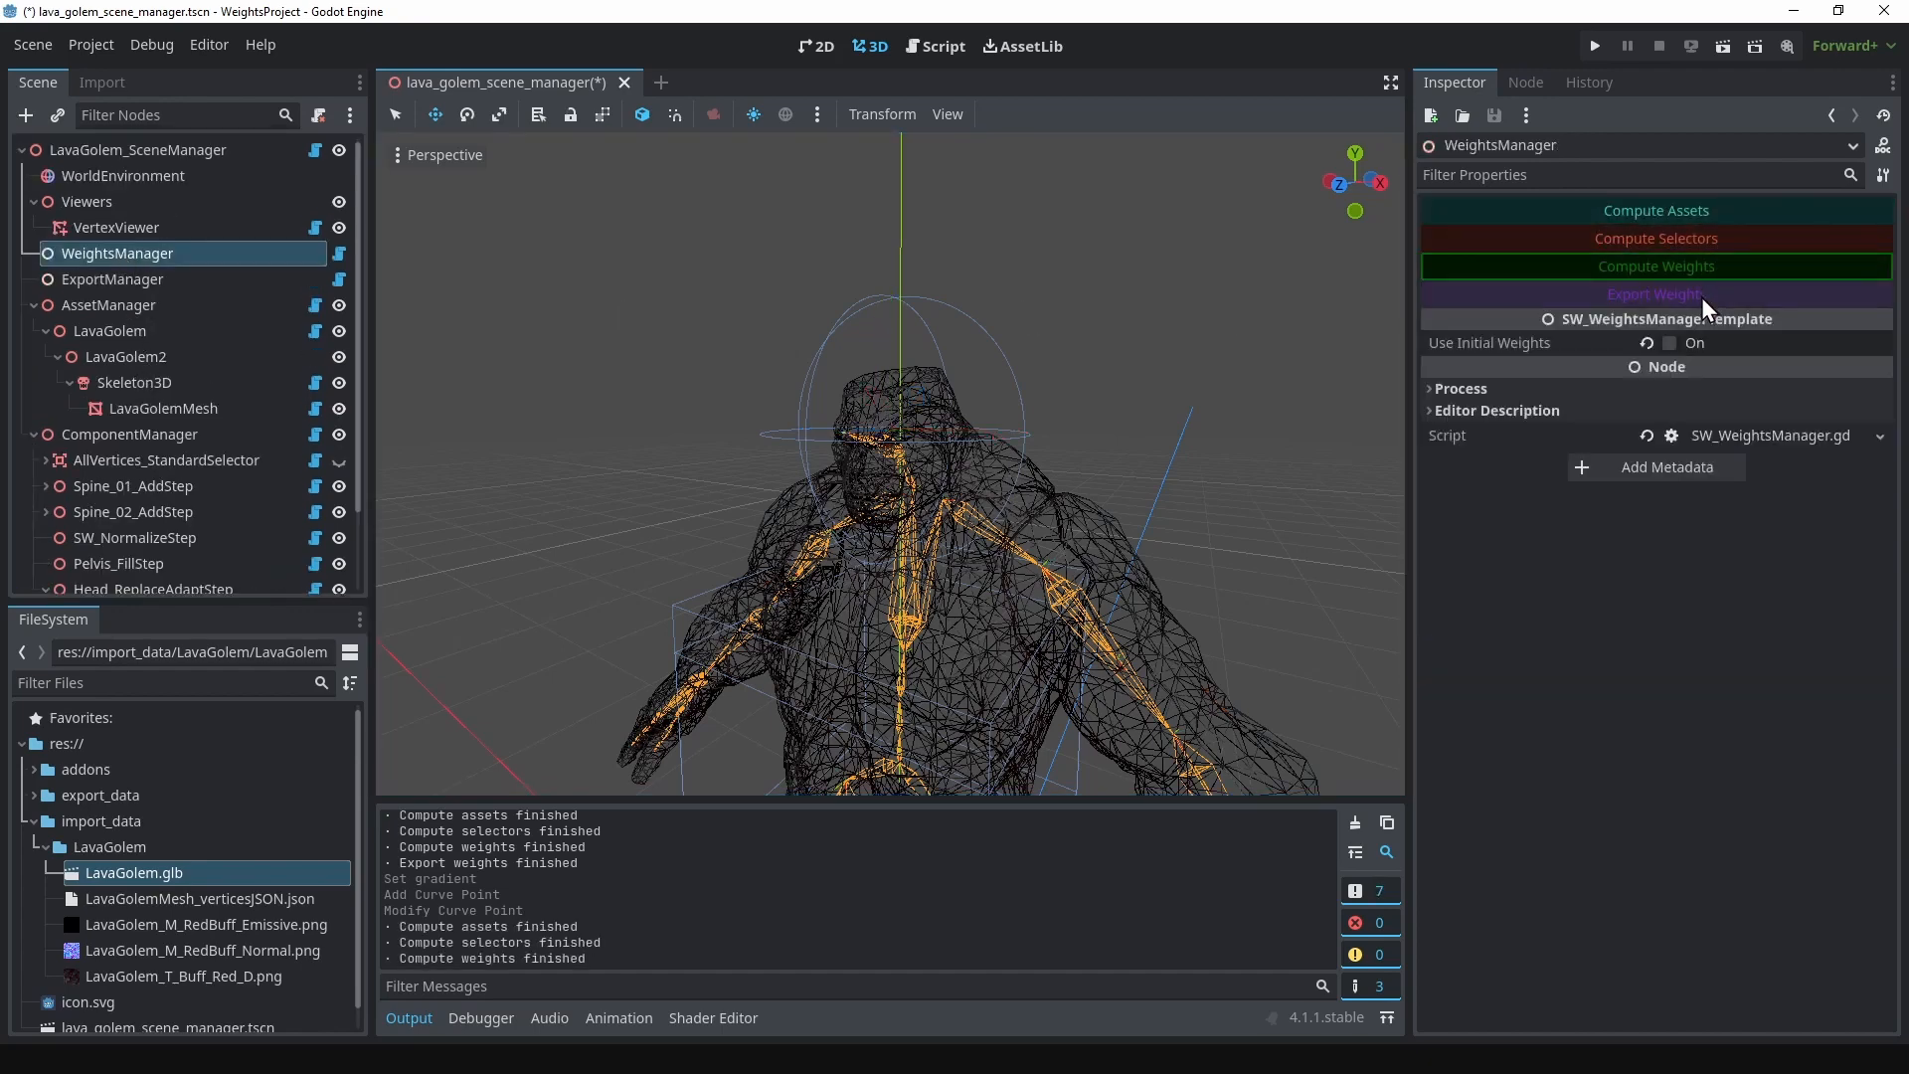
left_click(1702, 296)
Step: Switch to Blender, import the updated weights from Godot and examine LavaGolemMesh's head vertex group in Weight Paint mode
key("alt+Tab")
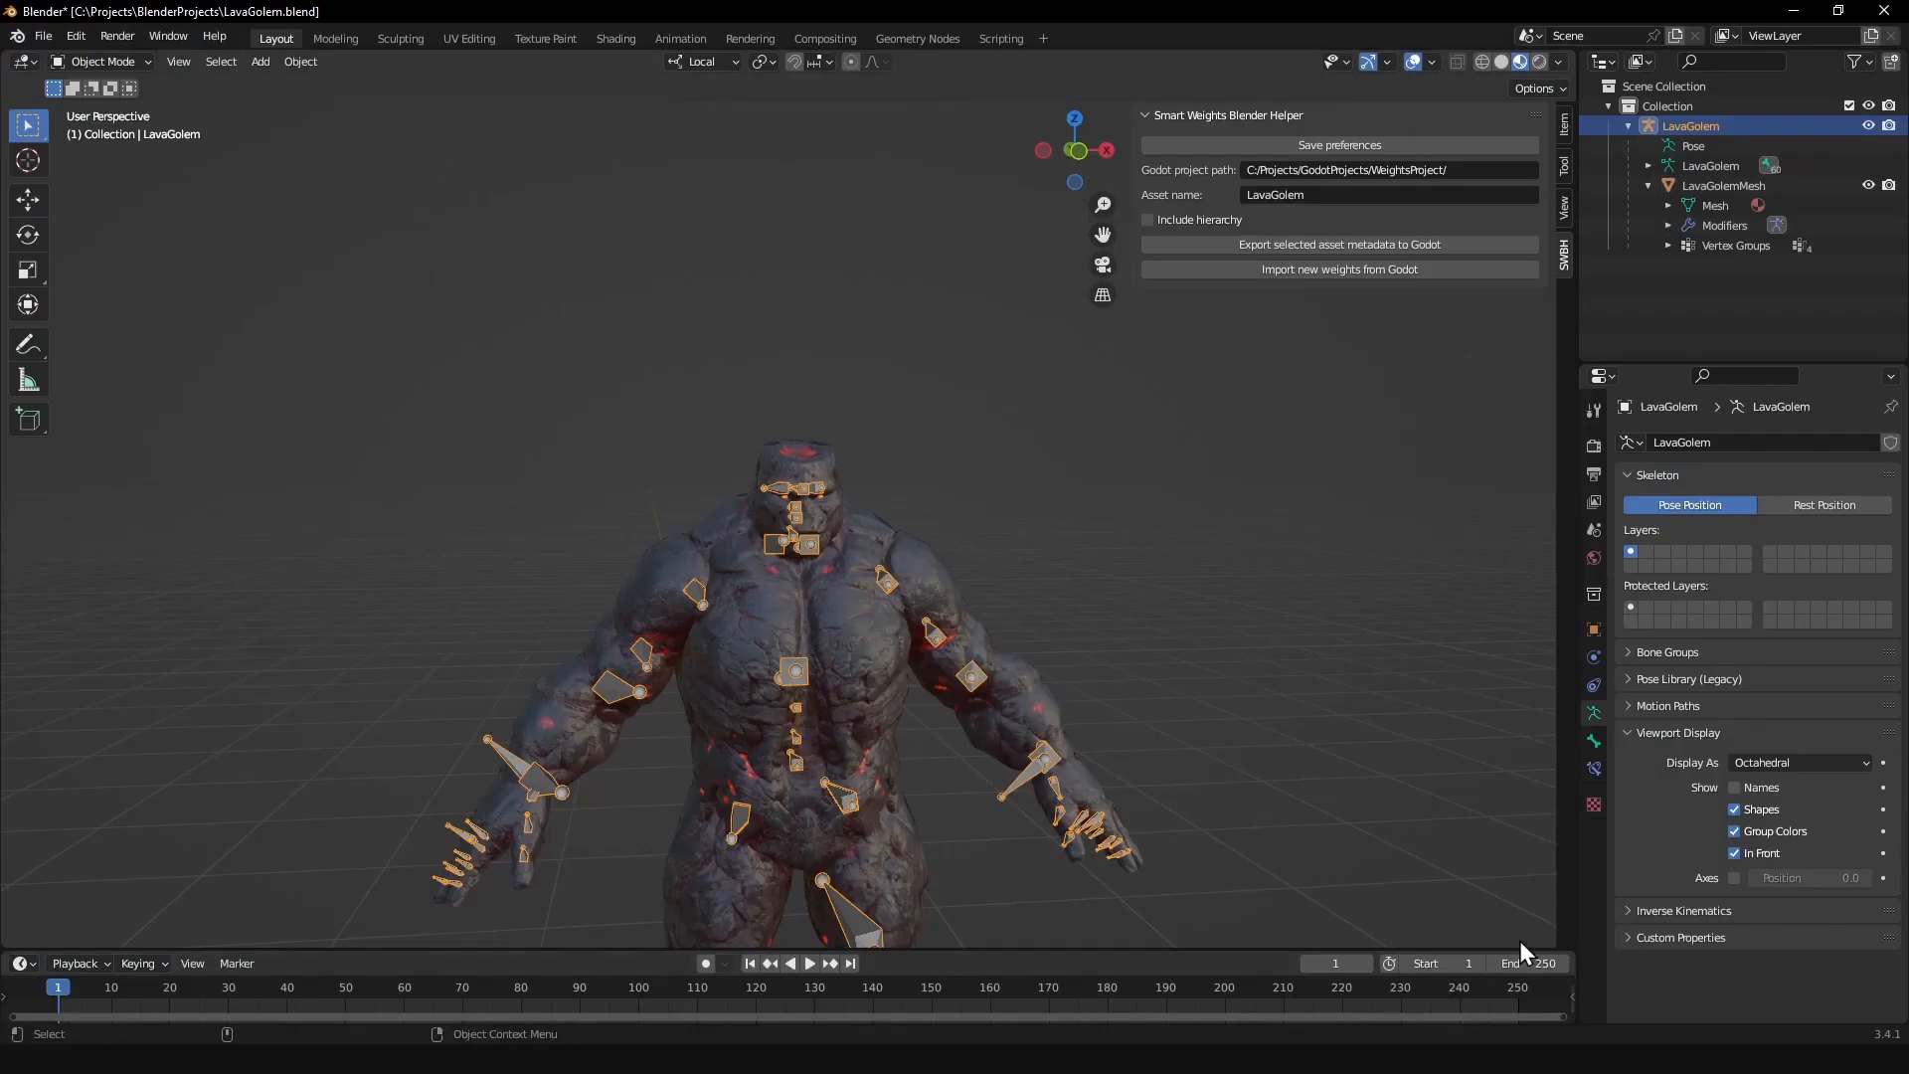
left_click(1281, 269)
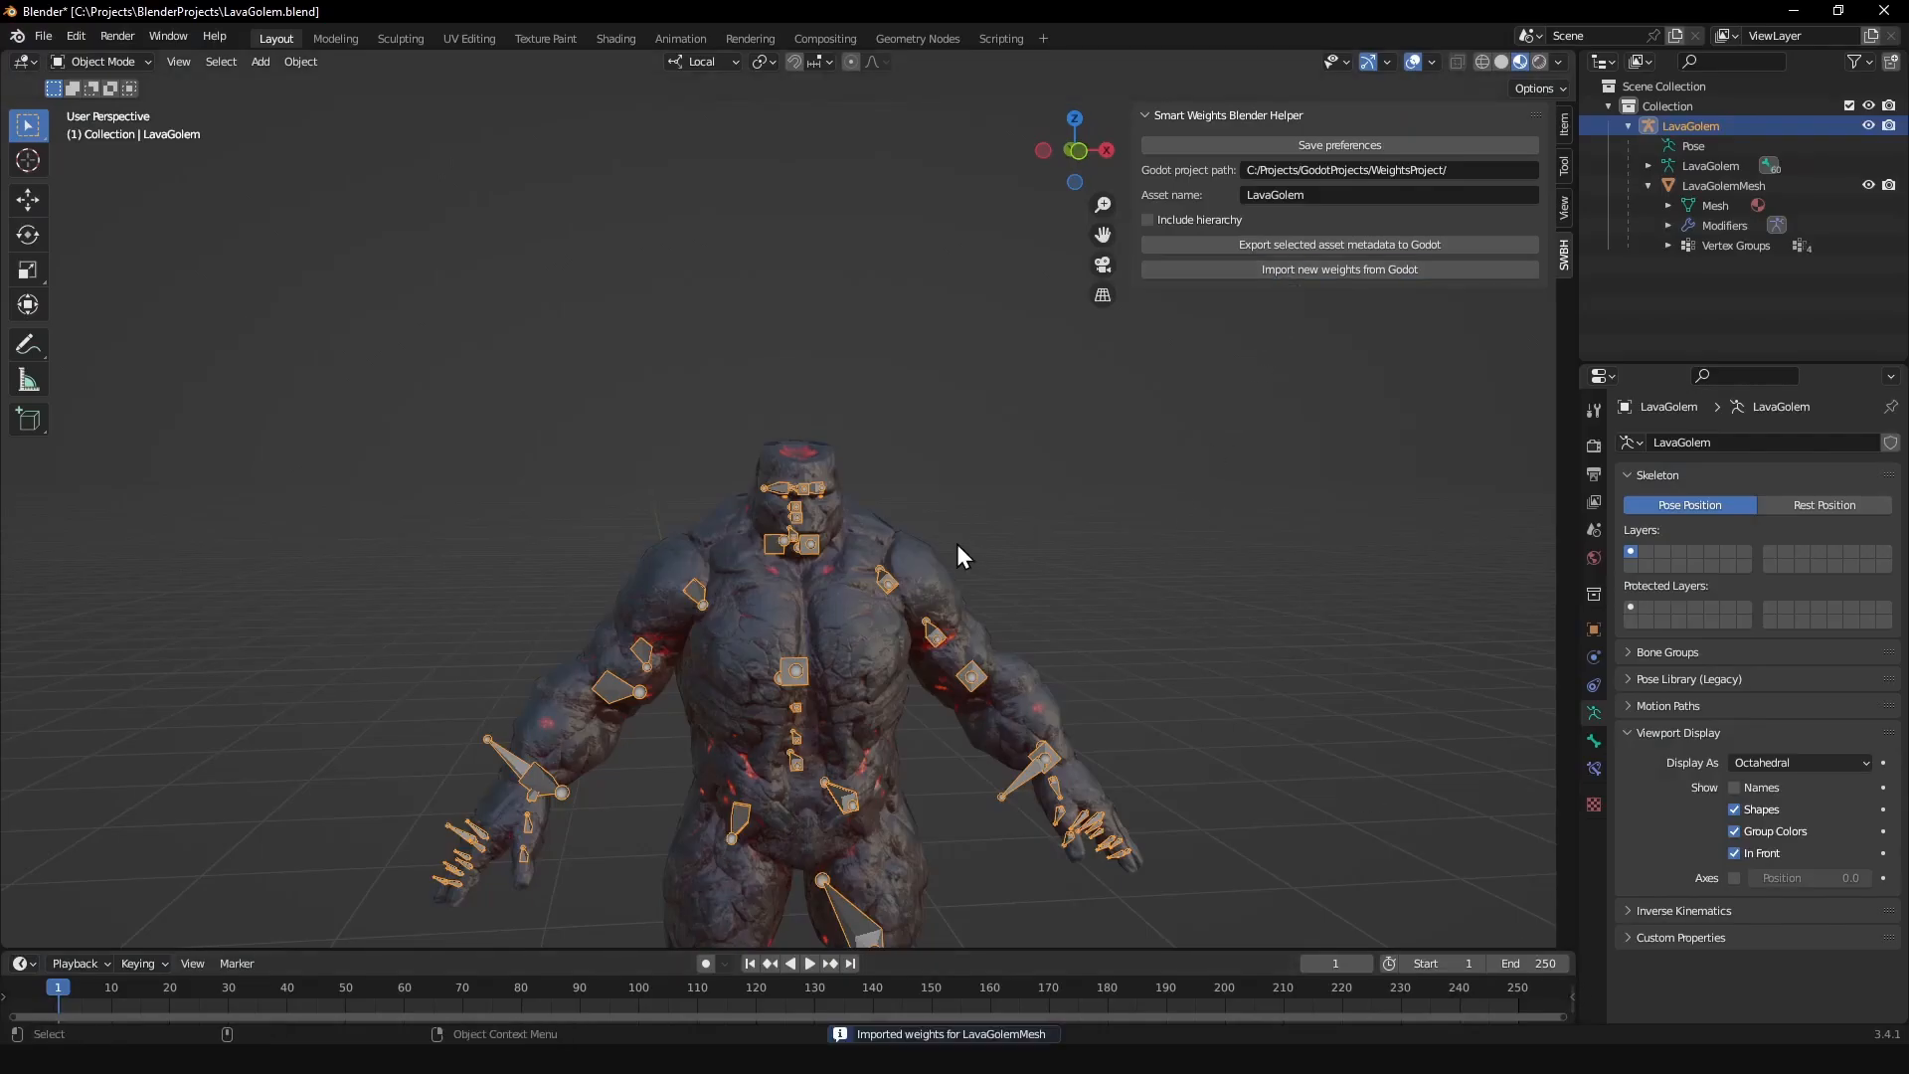
scroll(957, 545, "up", 5)
left_click(905, 470)
key("ctrl+Tab")
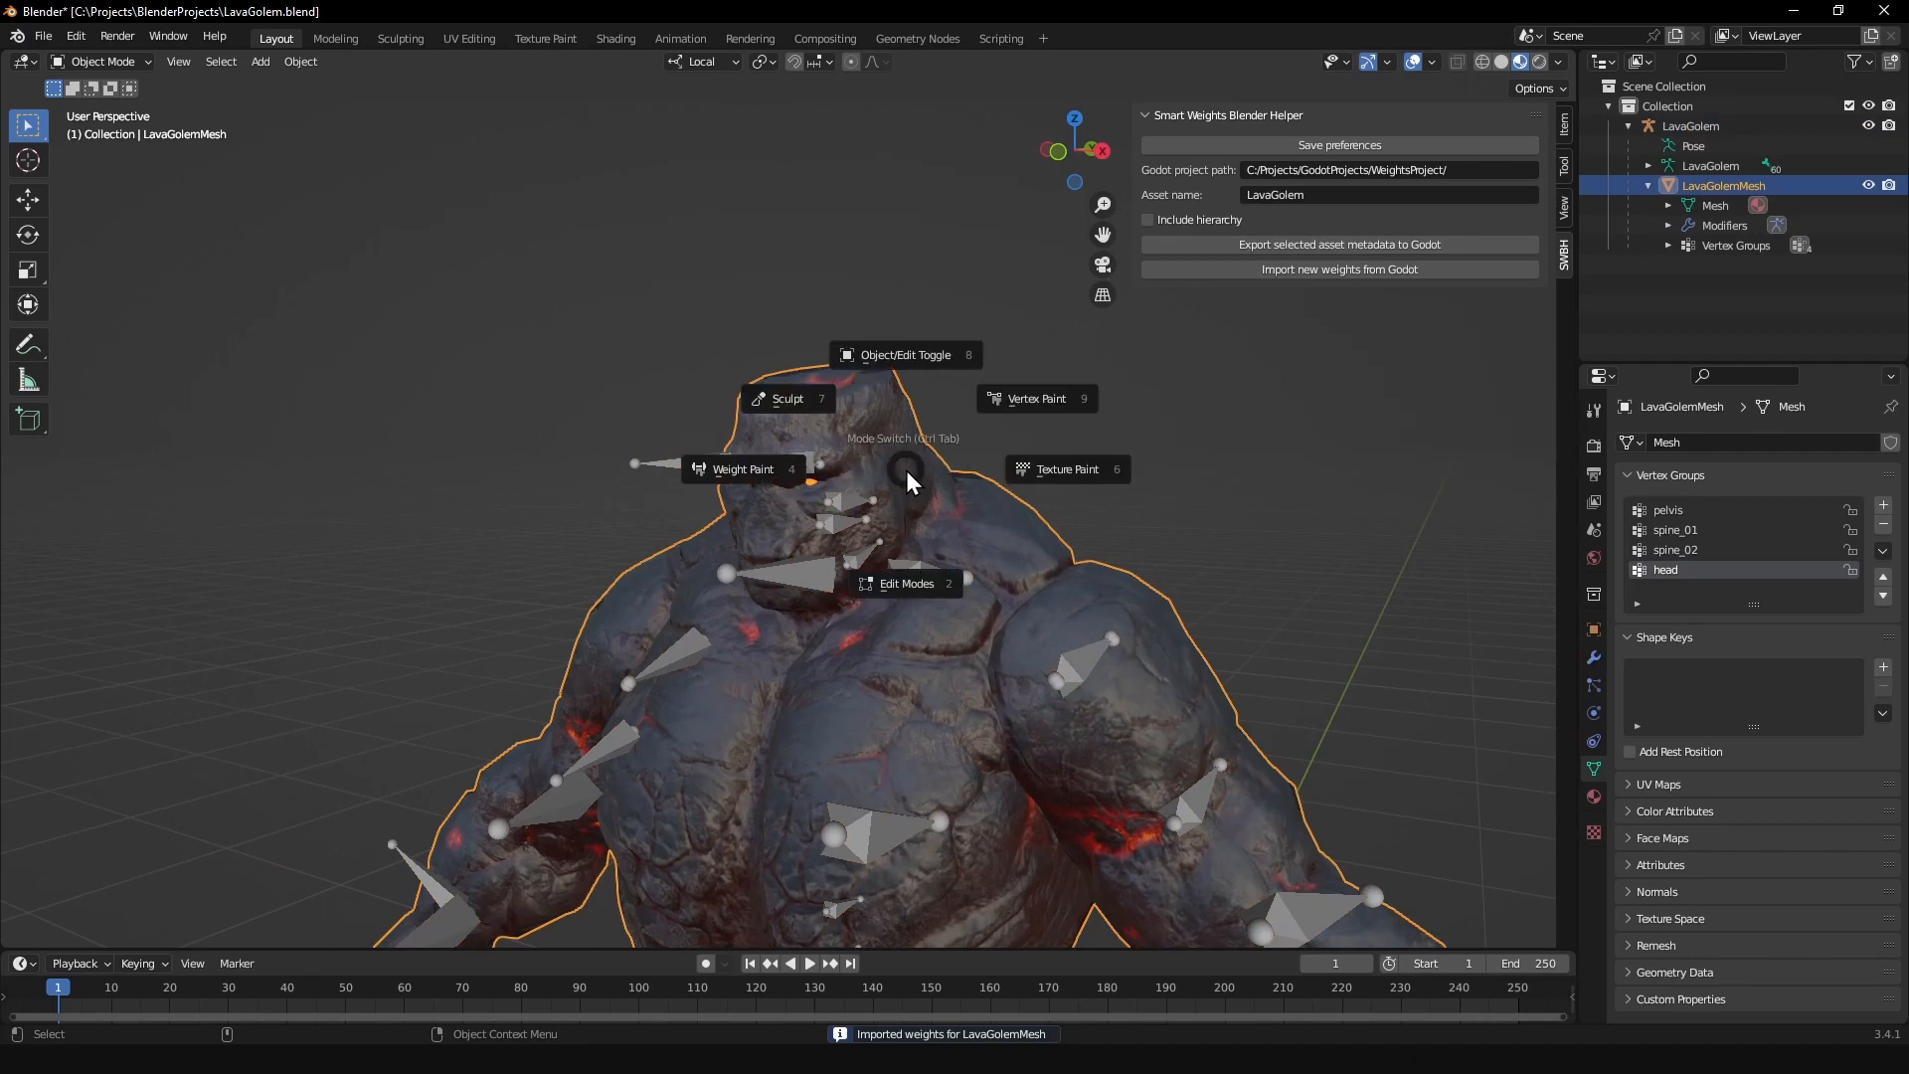
left_click(760, 475)
mouse_move(925, 449)
middle_mouse_down()
mouse_move(800, 433)
mouse_move(930, 432)
mouse_move(865, 442)
mouse_move(895, 453)
middle_mouse_up()
Step: Leave Weight Paint mode and enter Pose Mode on the LavaGolem armature
key("ctrl+Tab")
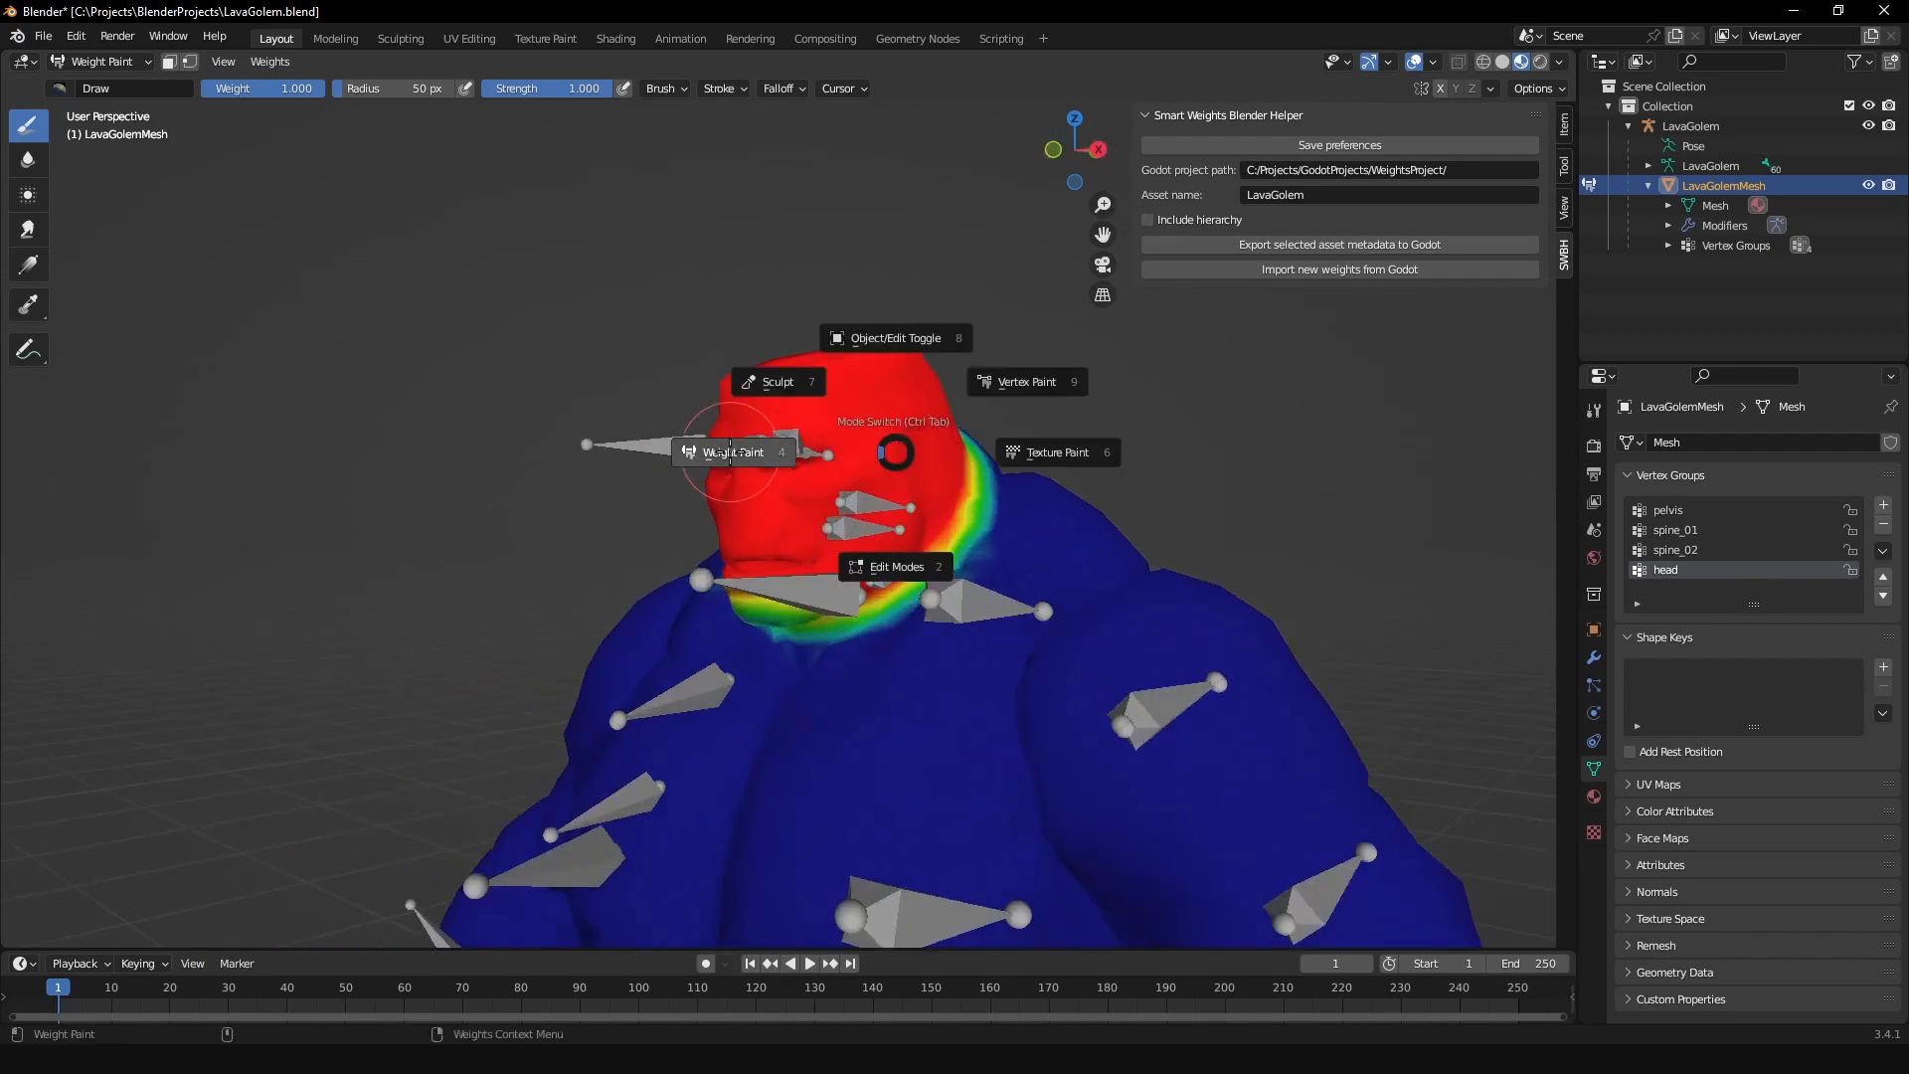
left_click(925, 273)
scroll(827, 426, "up", 2)
left_click(891, 491)
key("ctrl+Tab")
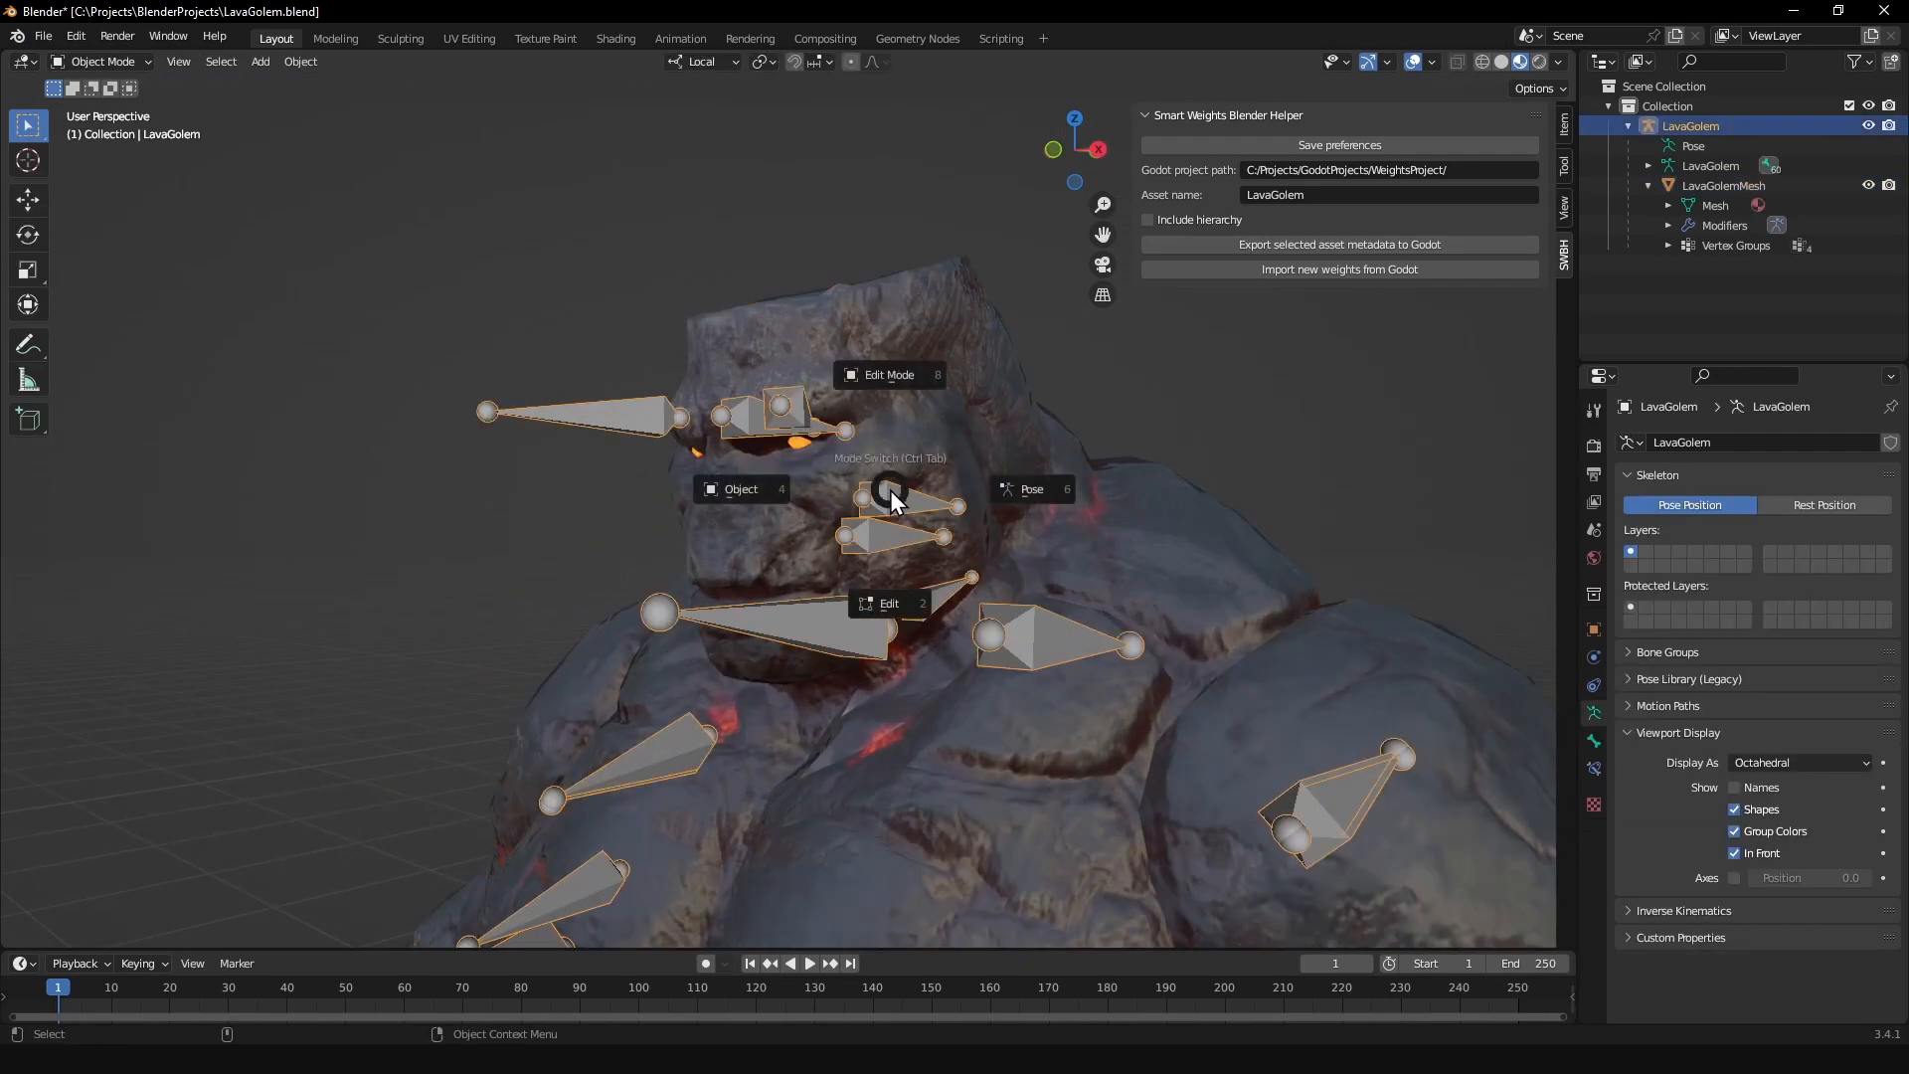
left_click(1011, 487)
Step: Check the updated head deformation by freely rotating the head bone from the side and the front, undoing each rotation
key("r")
key("r")
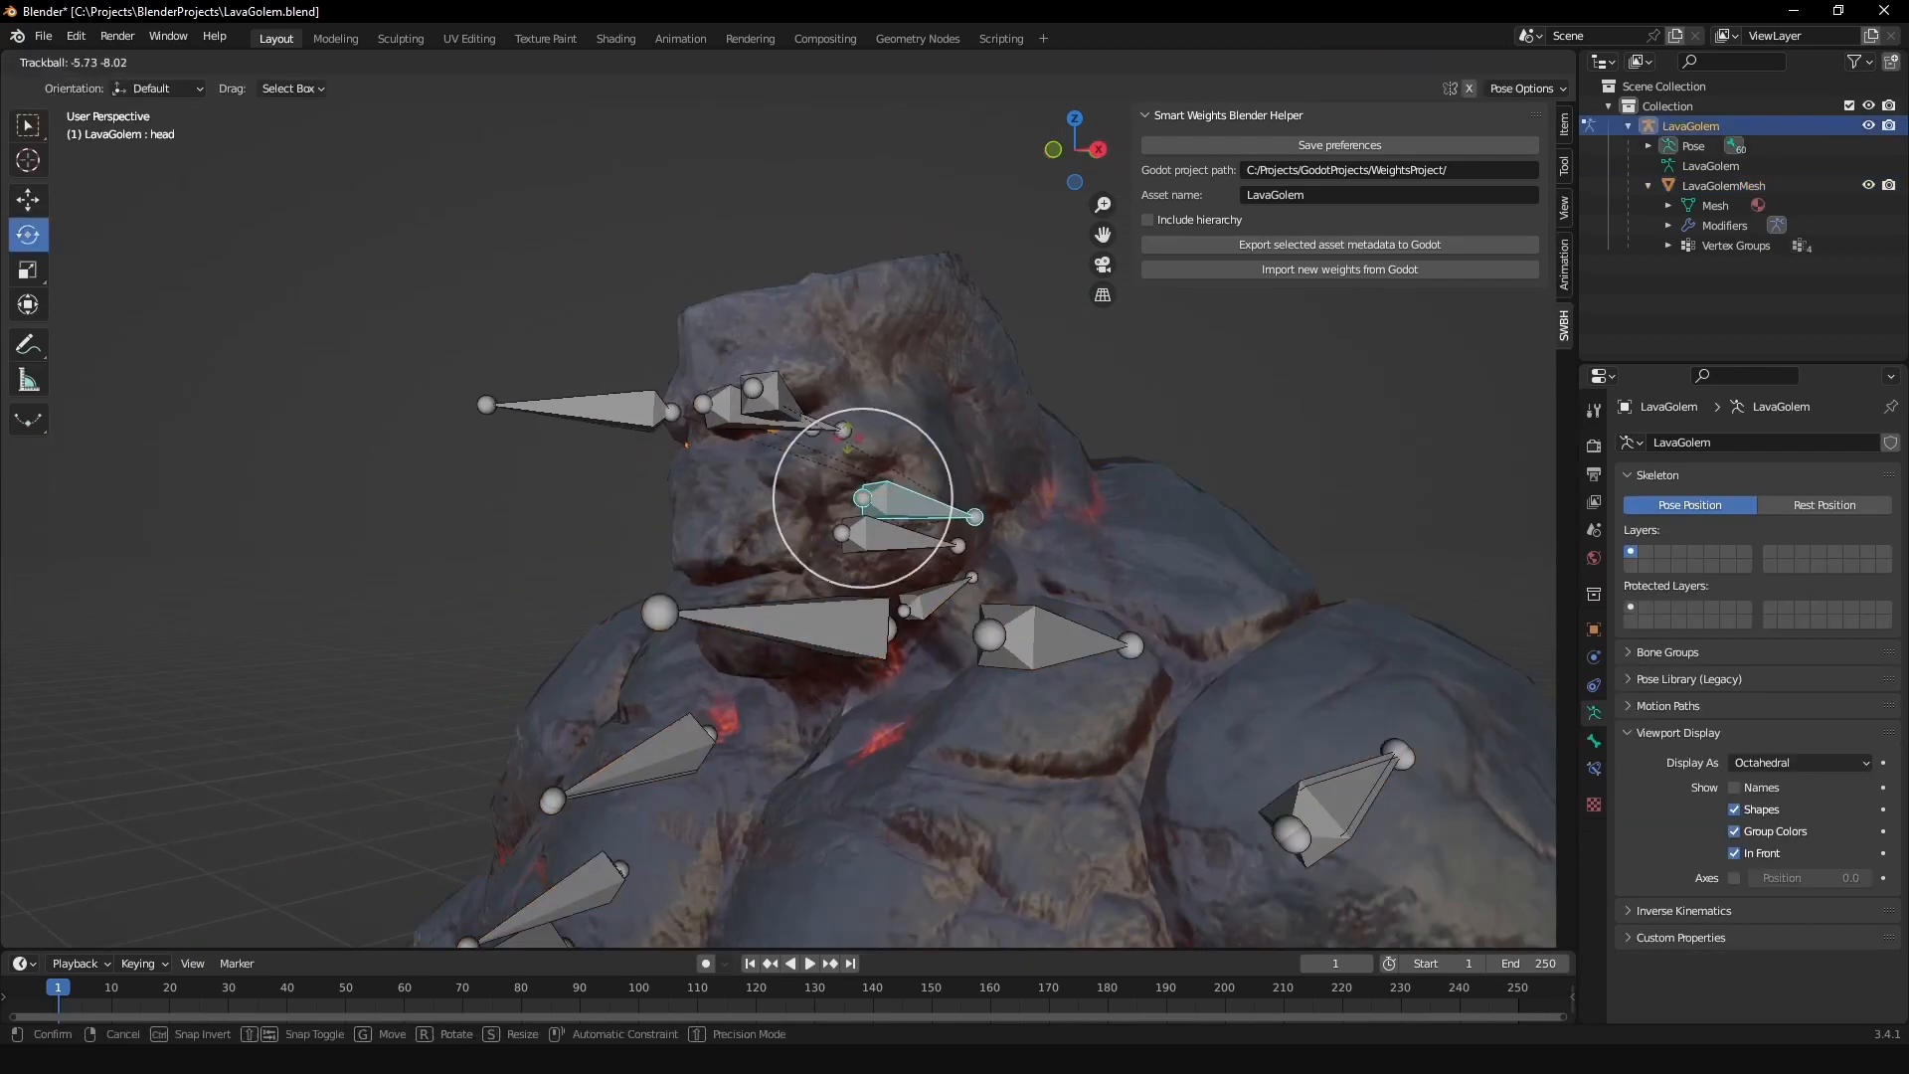
left_click(731, 431)
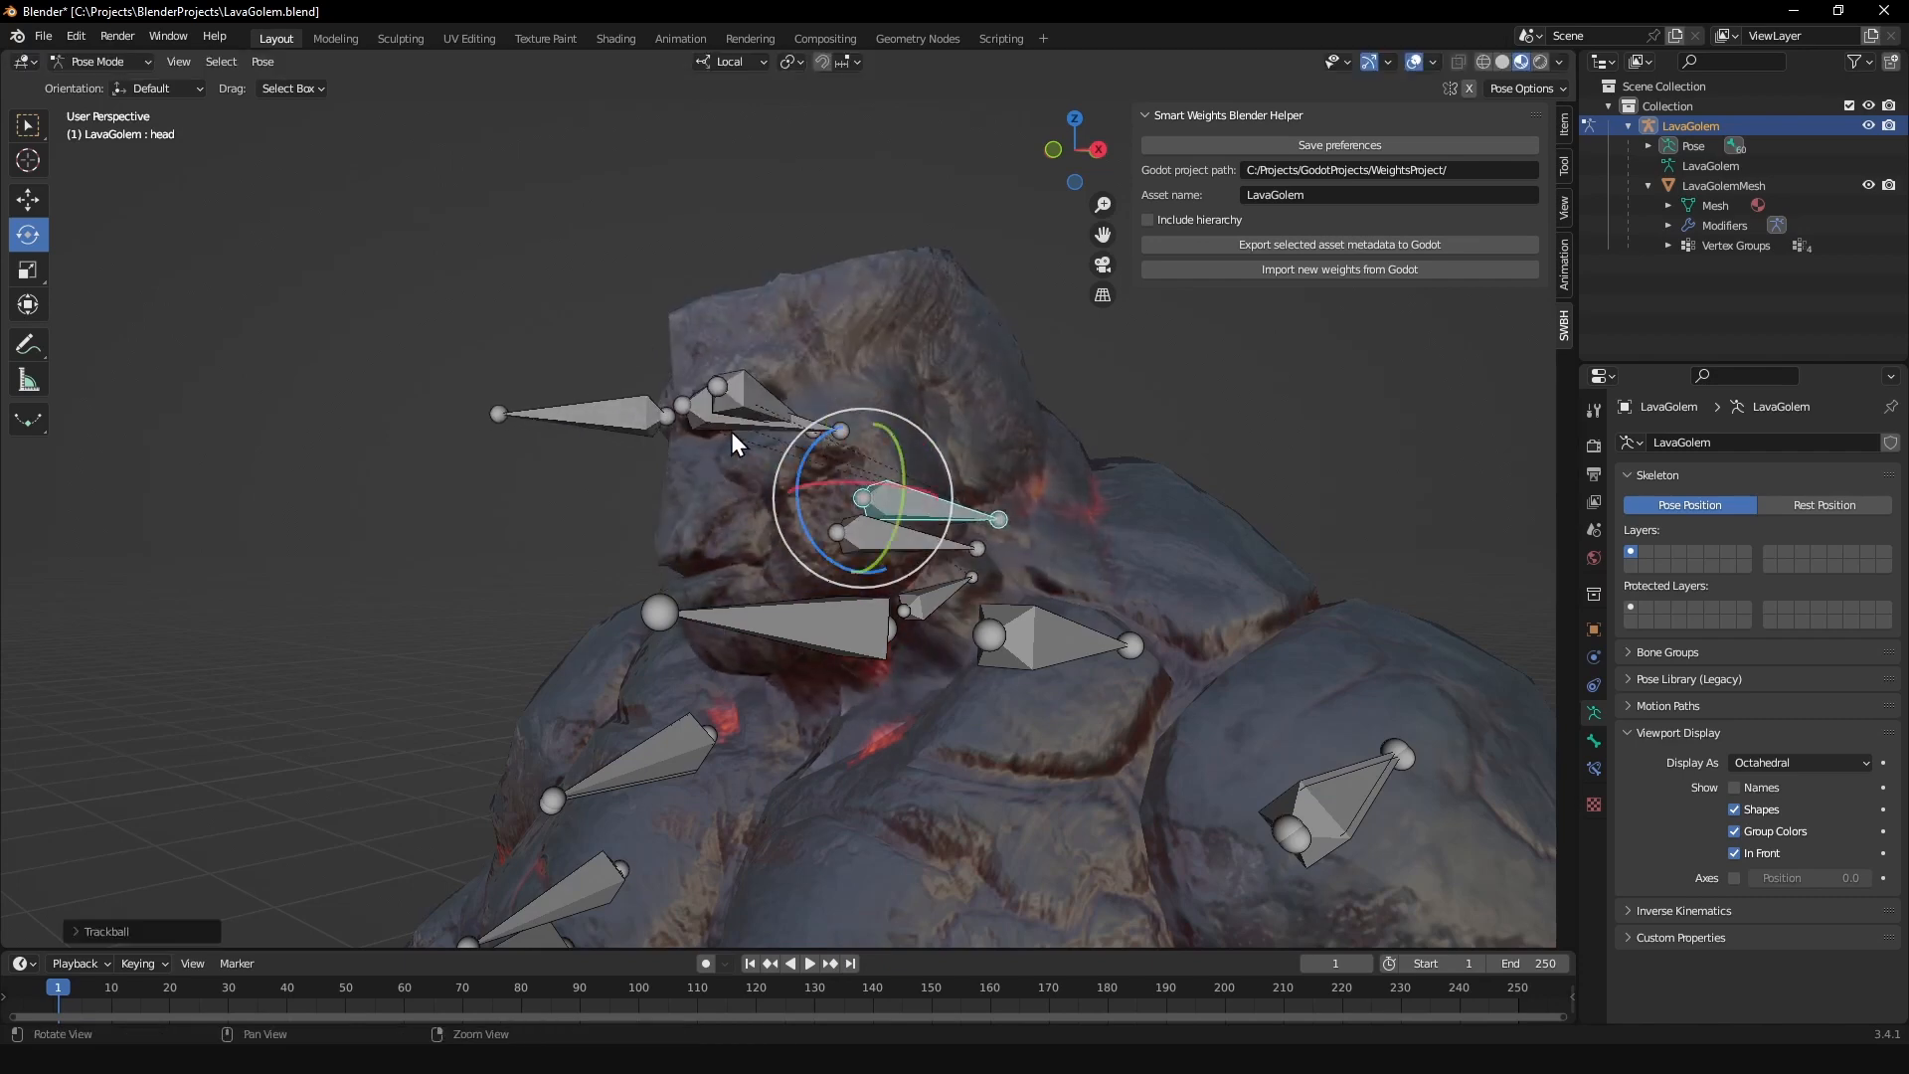
middle_click_drag(731, 432, 856, 452)
key("ctrl+z")
key("Tab")
left_click(869, 485)
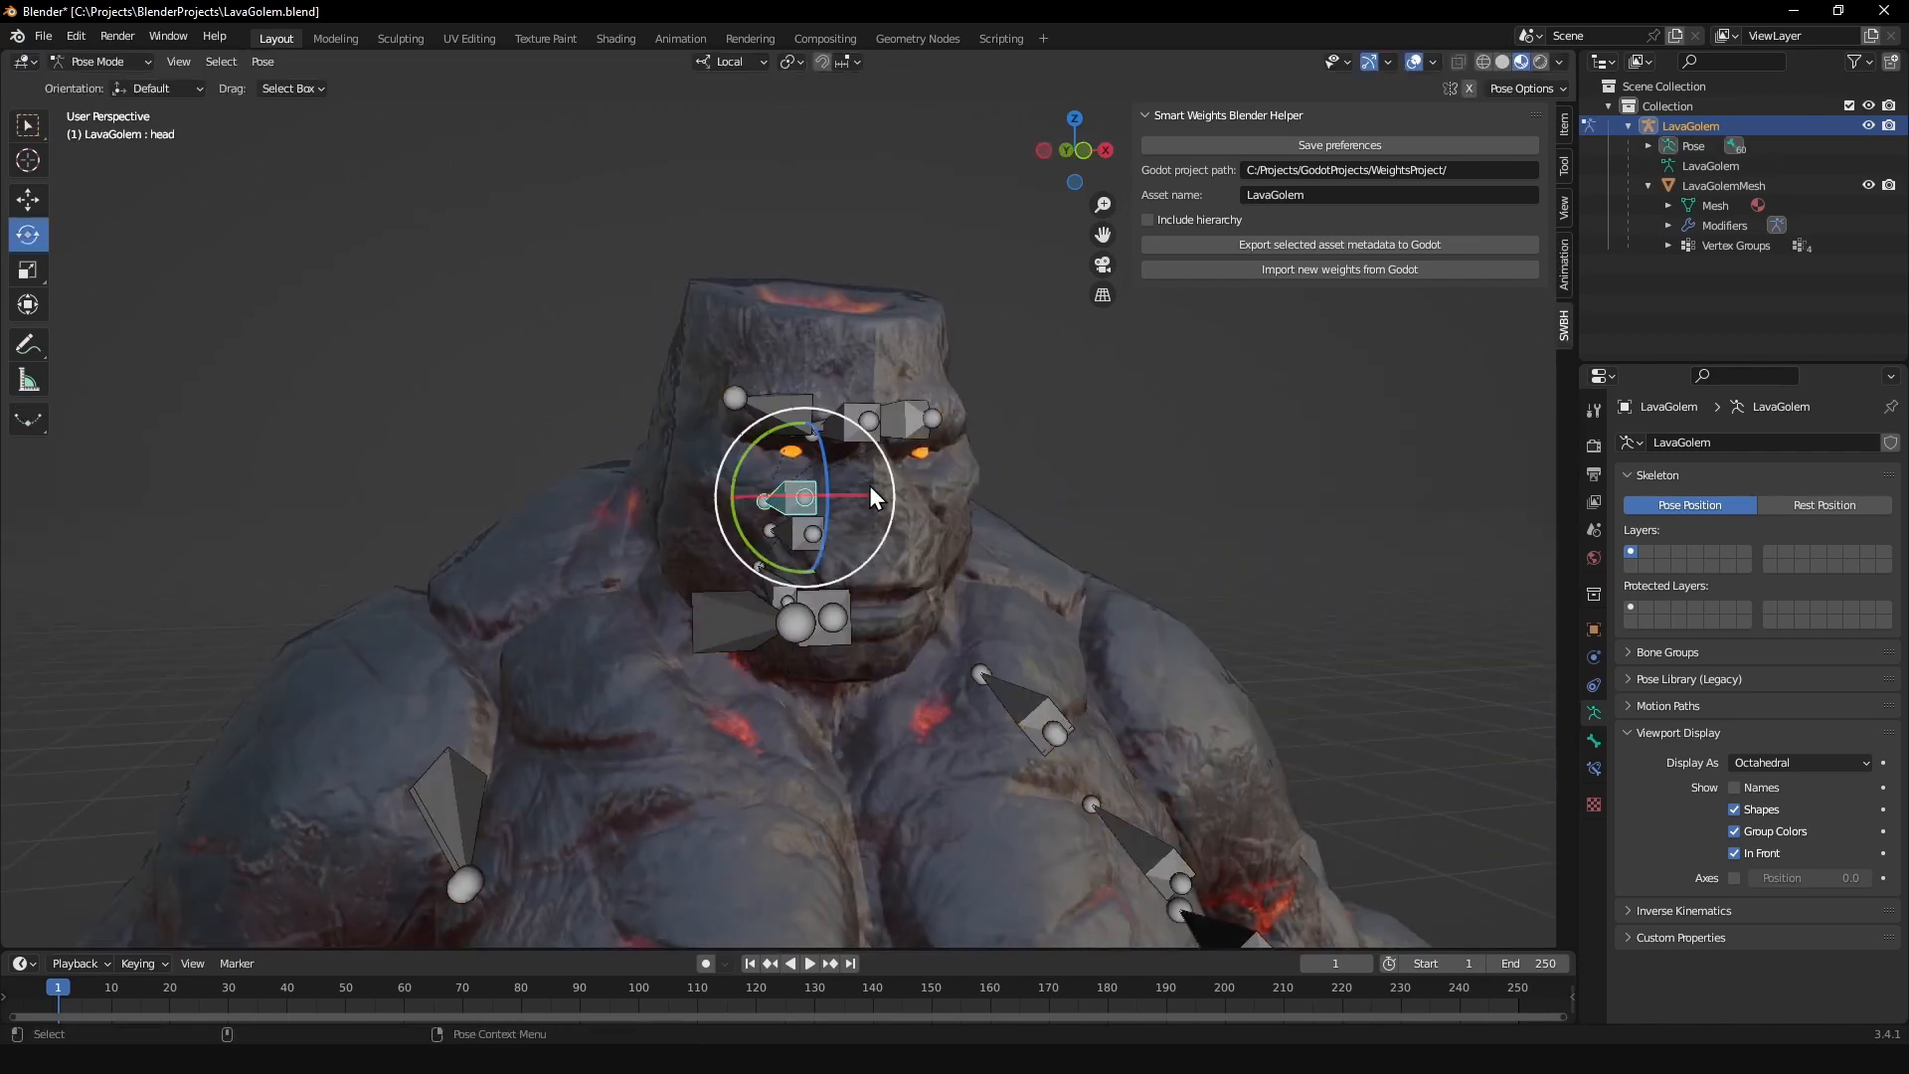
key("r")
key("r")
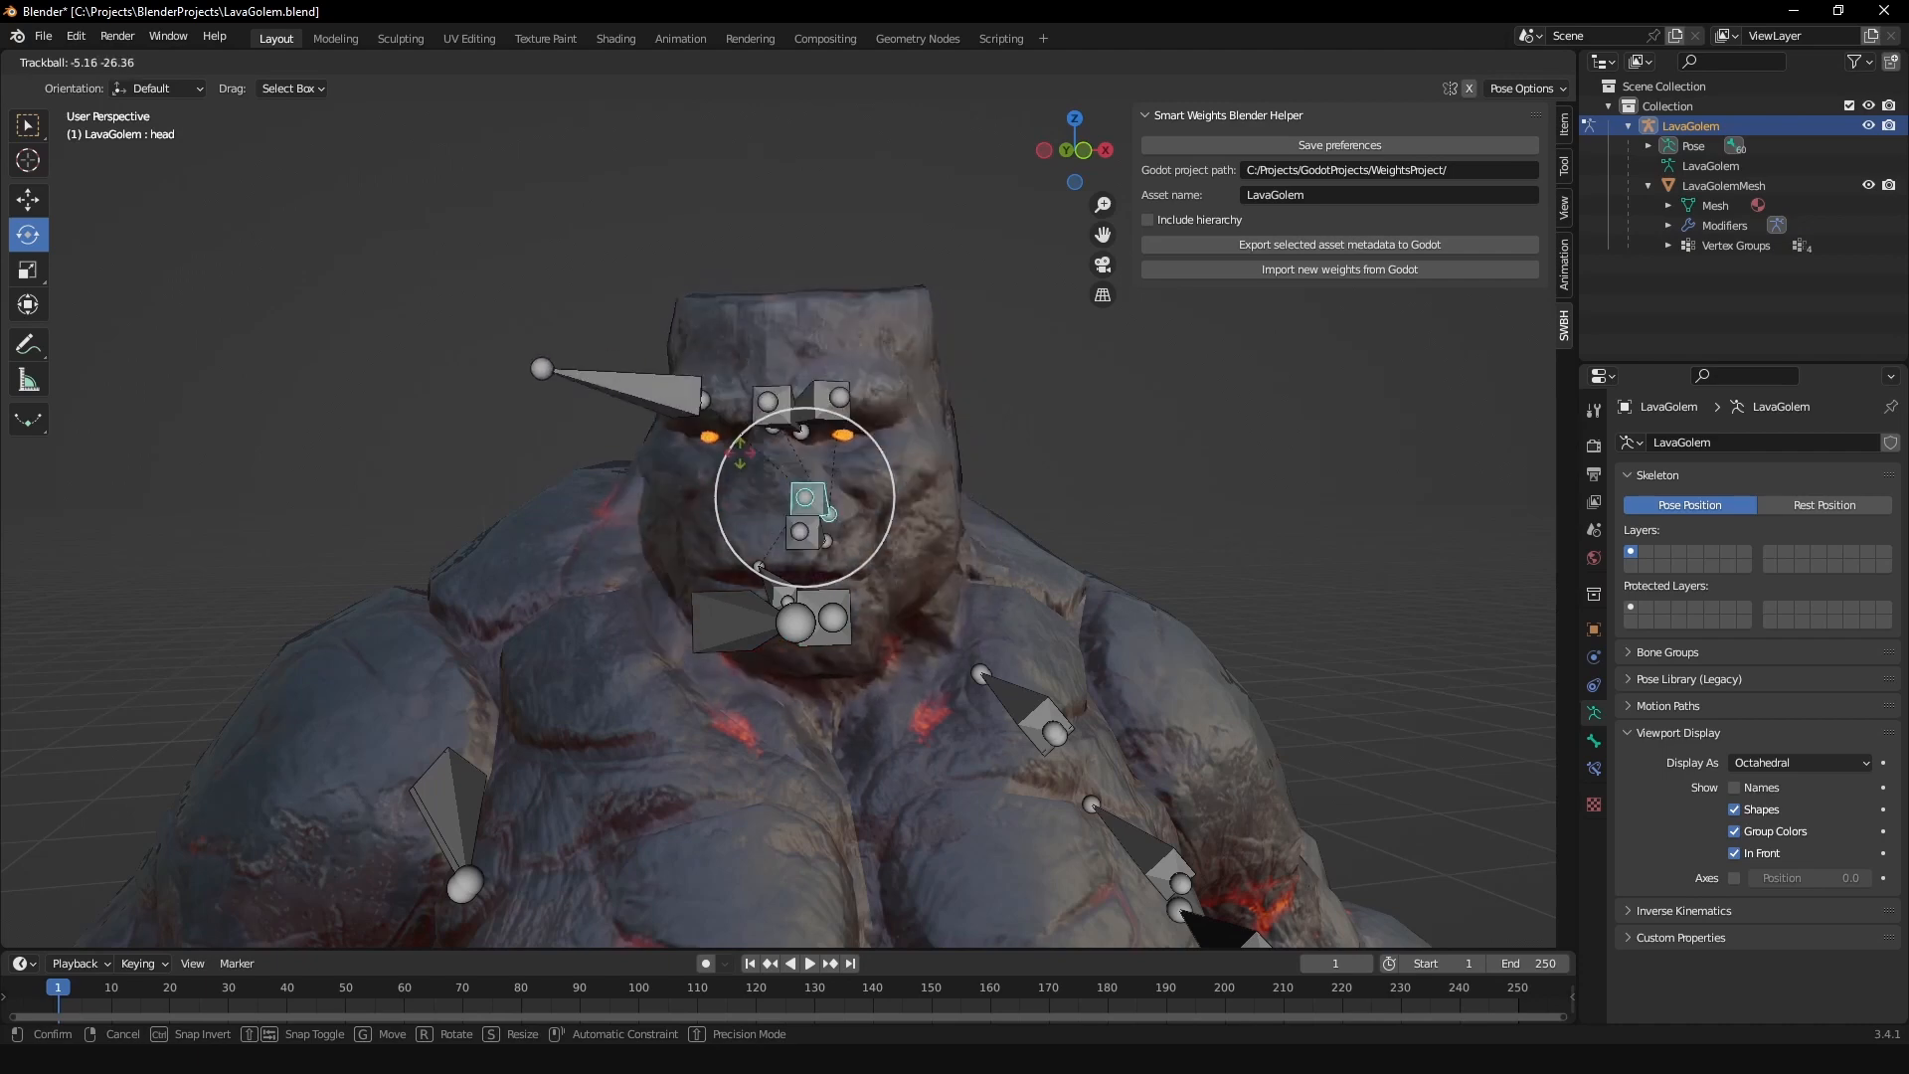
left_click(814, 458)
key("ctrl+z")
key("ctrl+z")
scroll(939, 505, "down", 4)
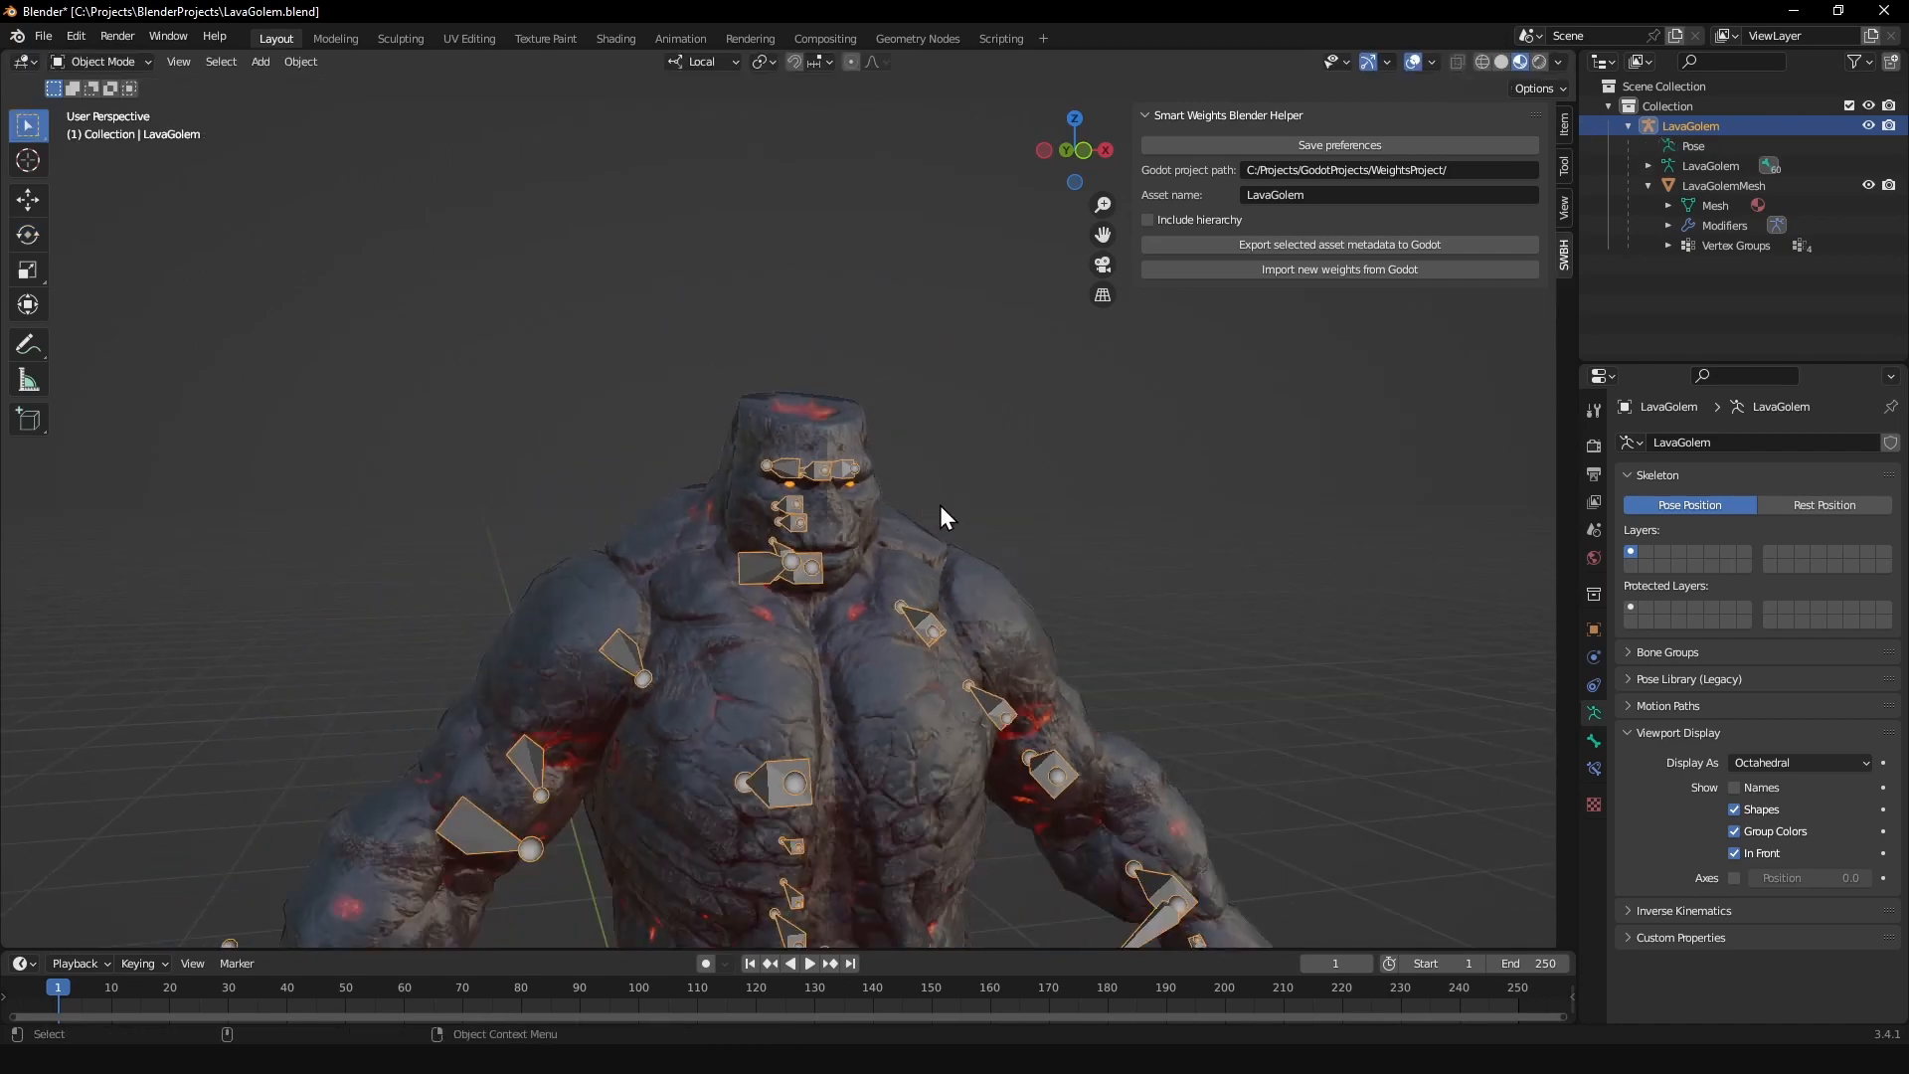
scroll(940, 505, "down", 3)
key("Tab")
left_click(921, 505)
scroll(914, 510, "down", 2)
middle_click_drag(915, 510, 951, 539)
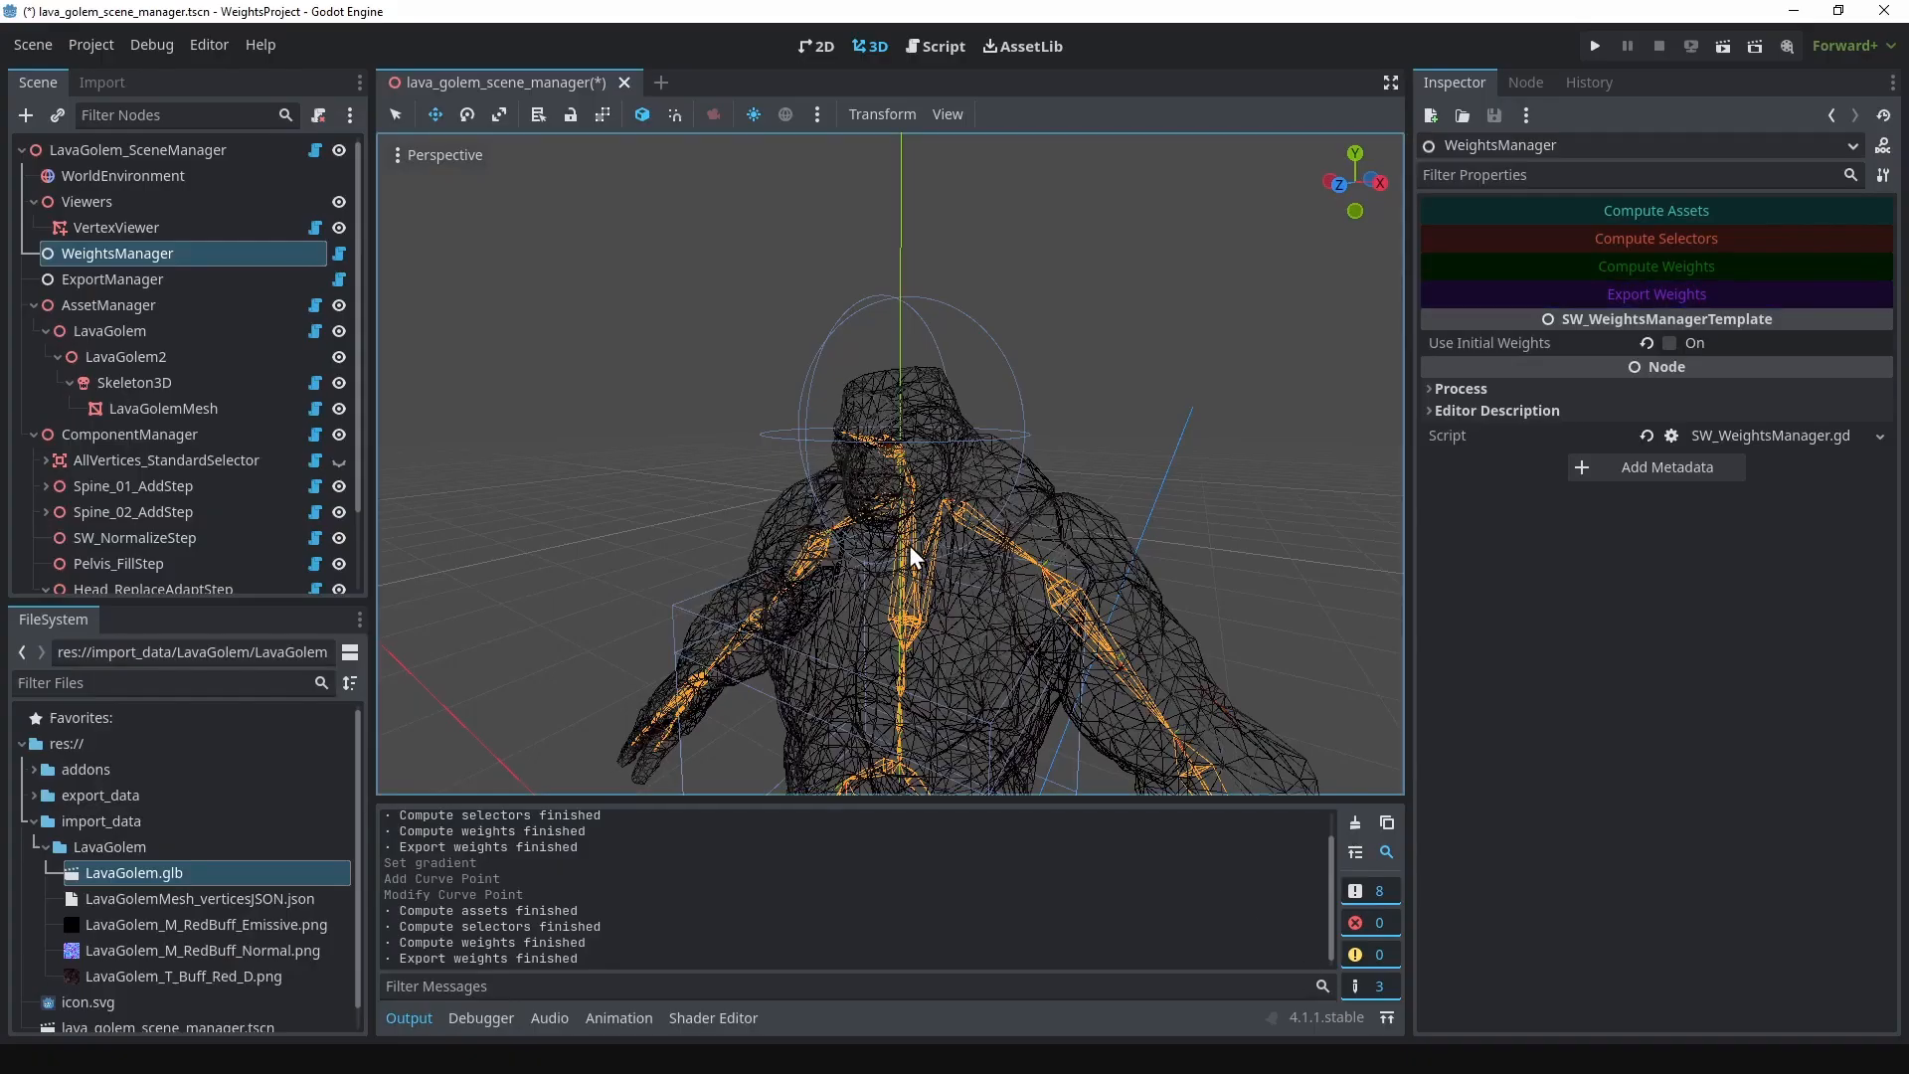
Step: Switch to Godot, start adding a child node to ComponentManager and search the node types for SW_
scroll(909, 545, "up", 3)
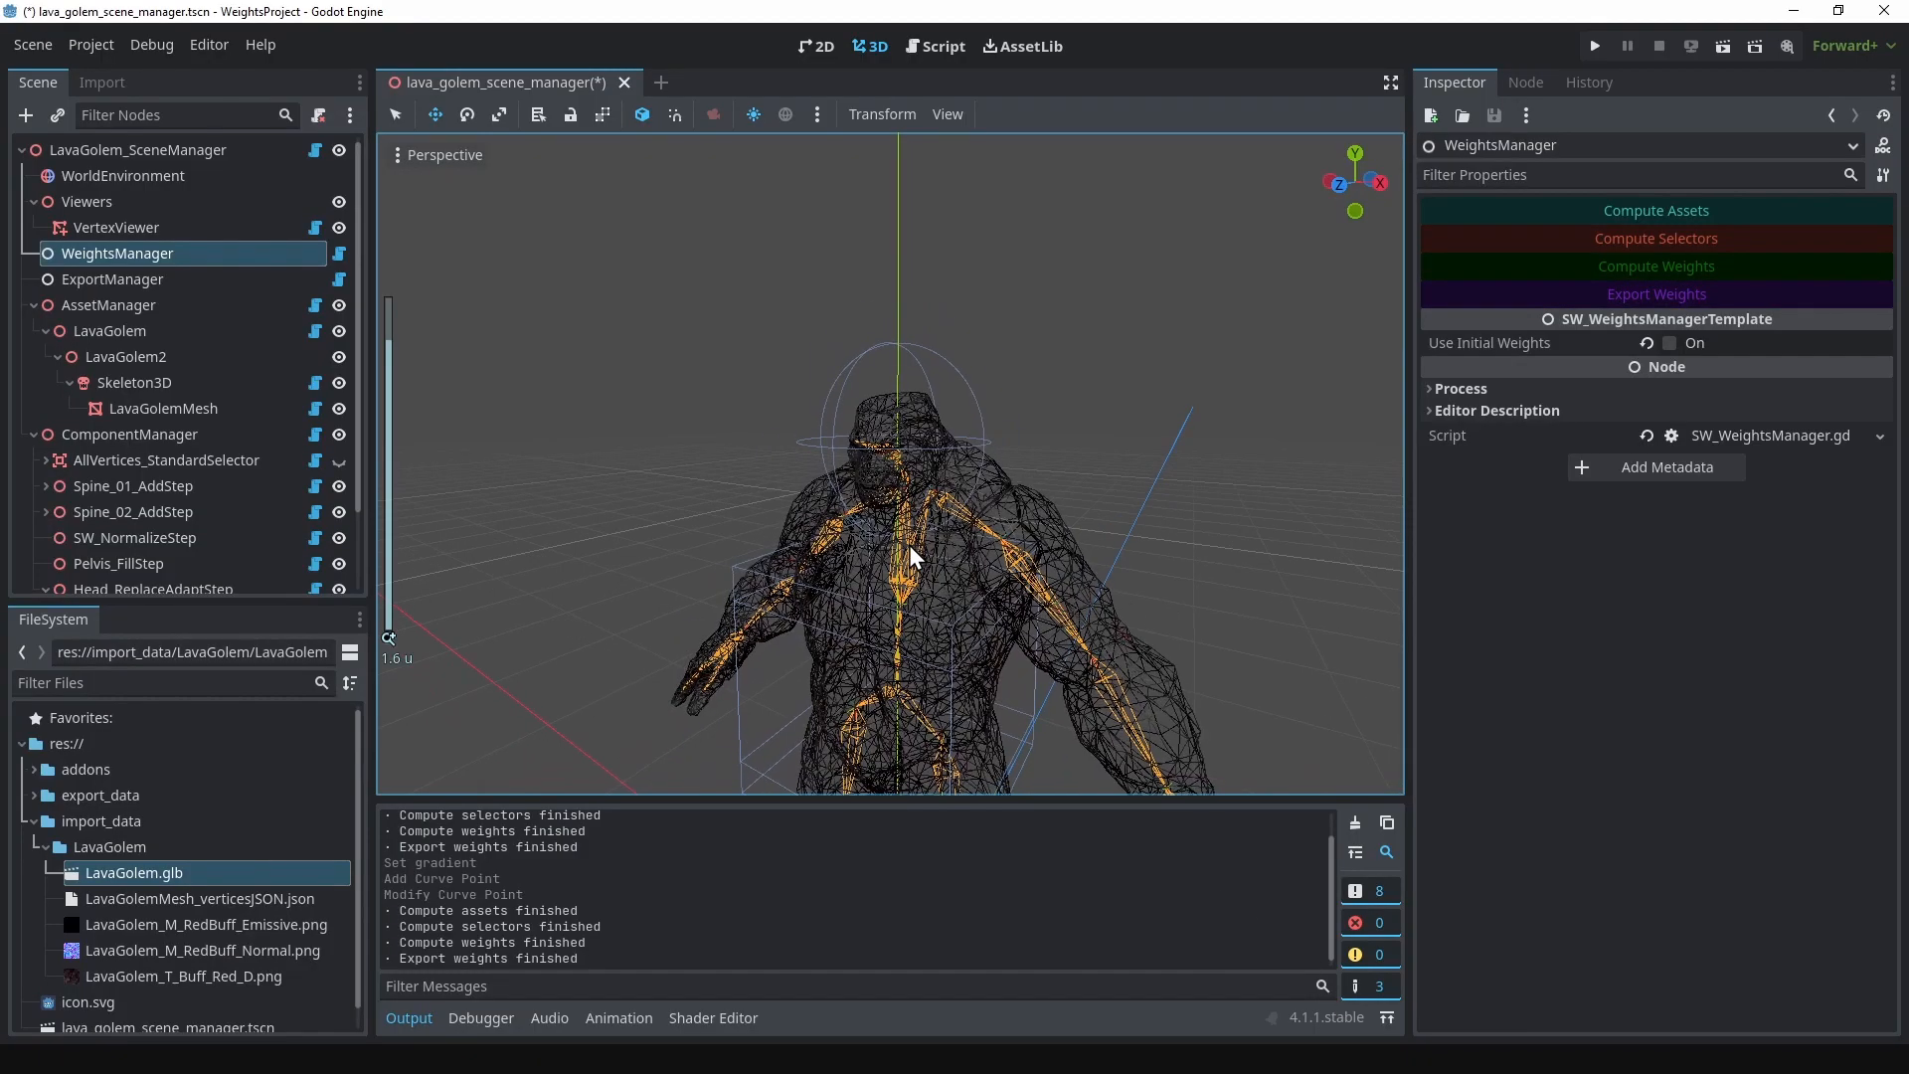
scroll(909, 545, "down", 2)
right_click(149, 437)
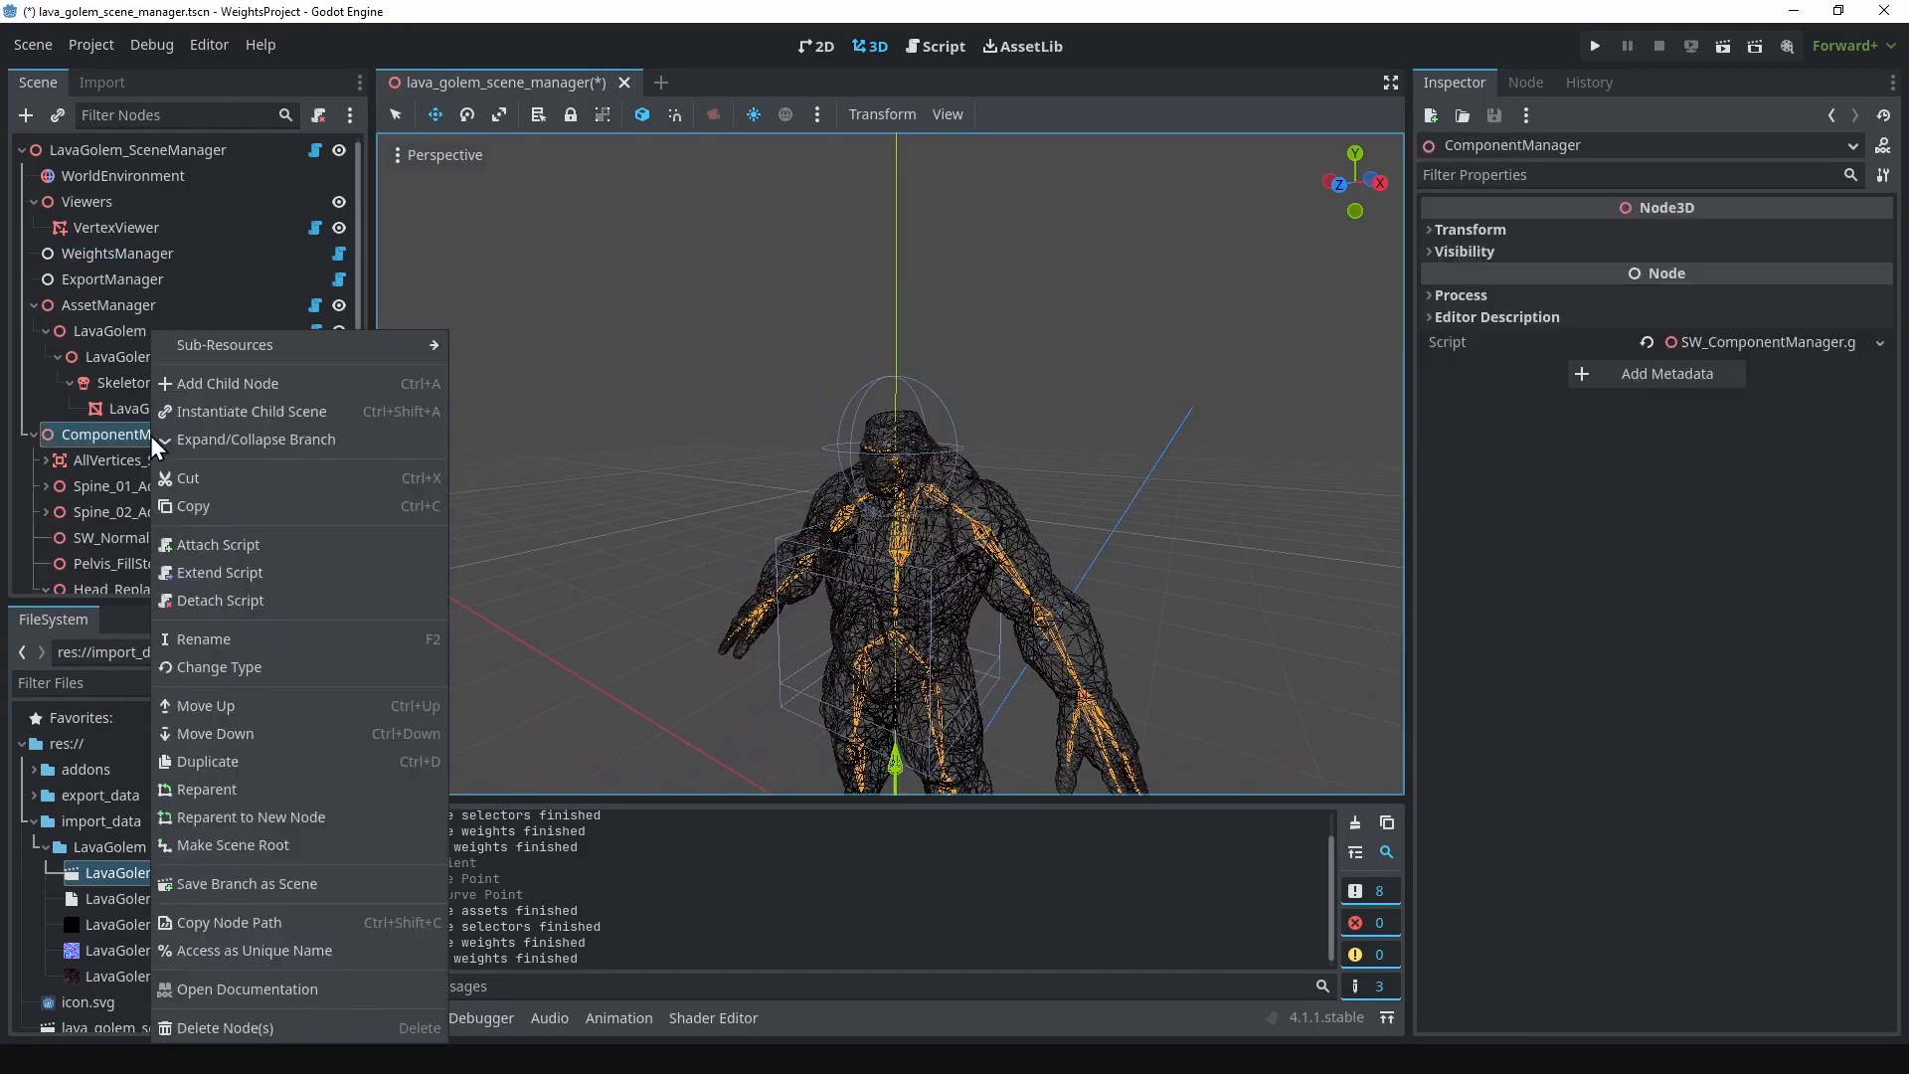
left_click(206, 386)
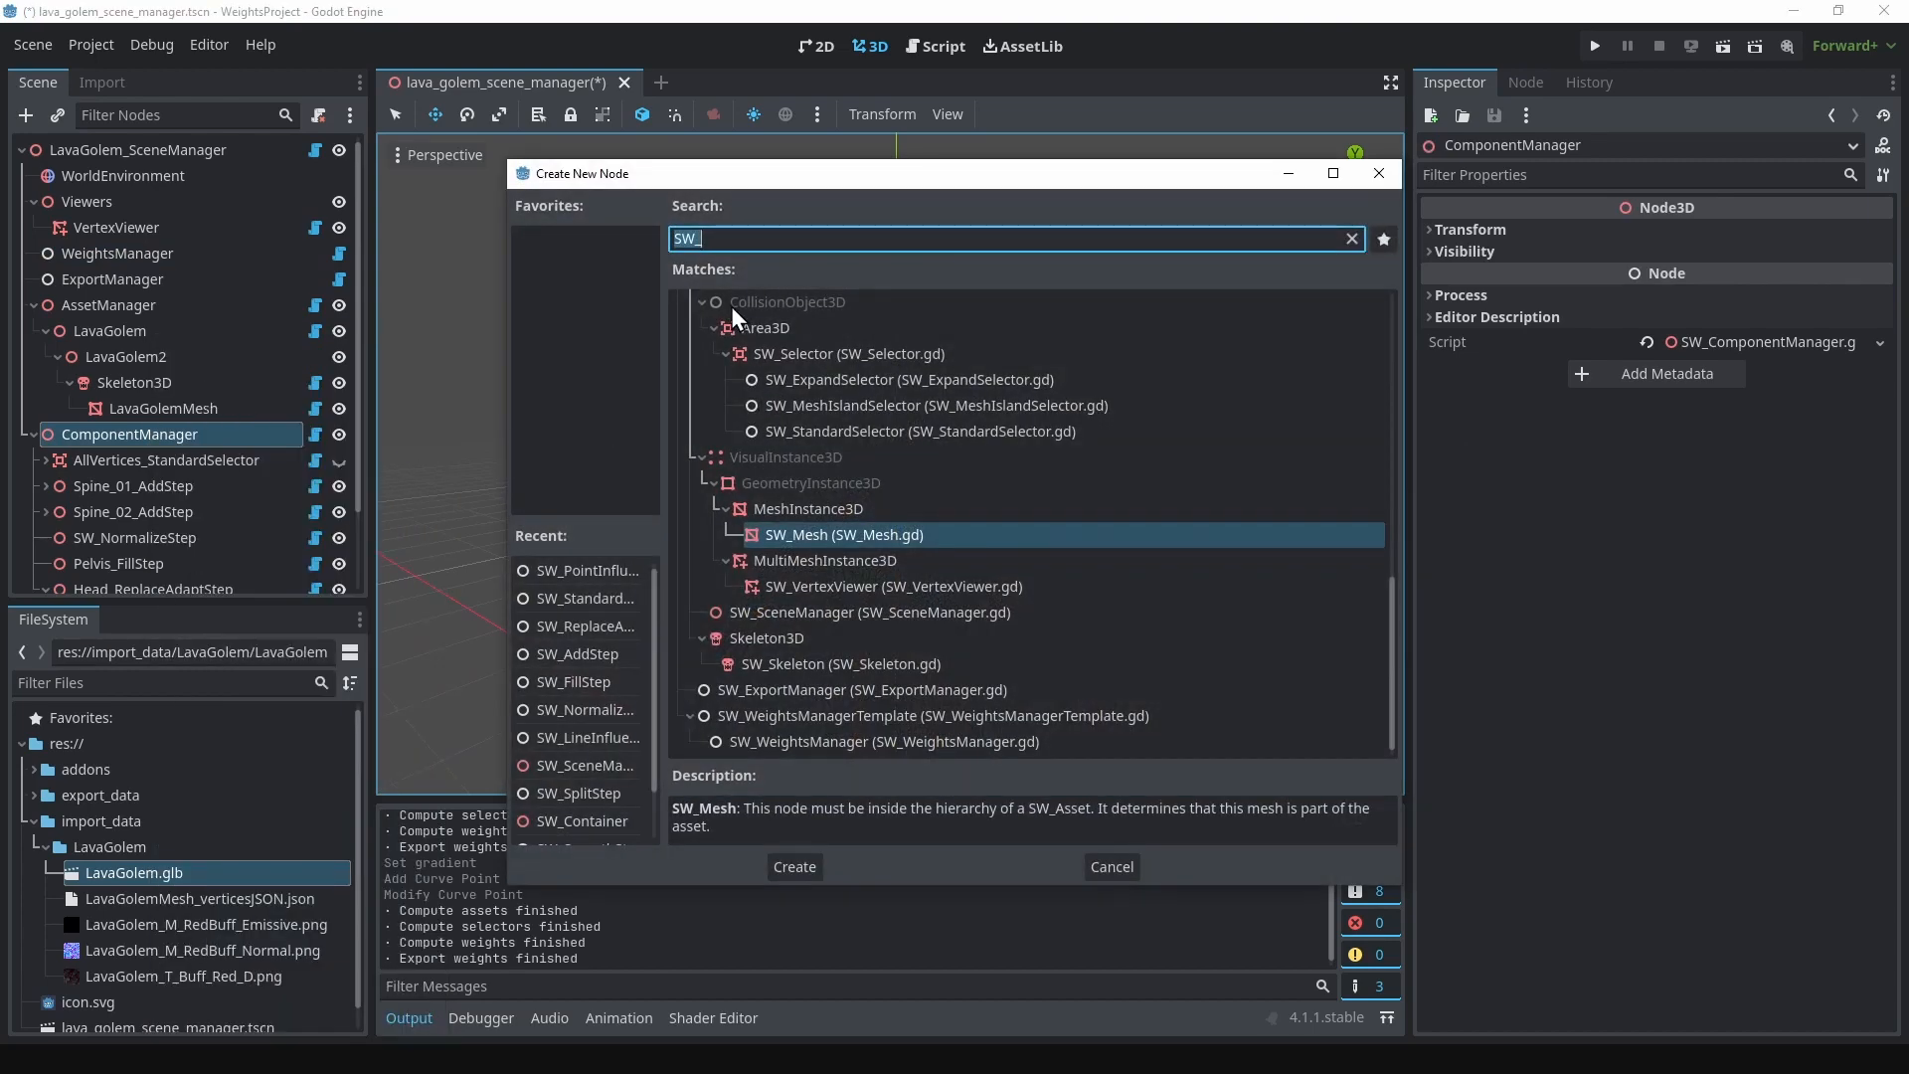
type("SW_")
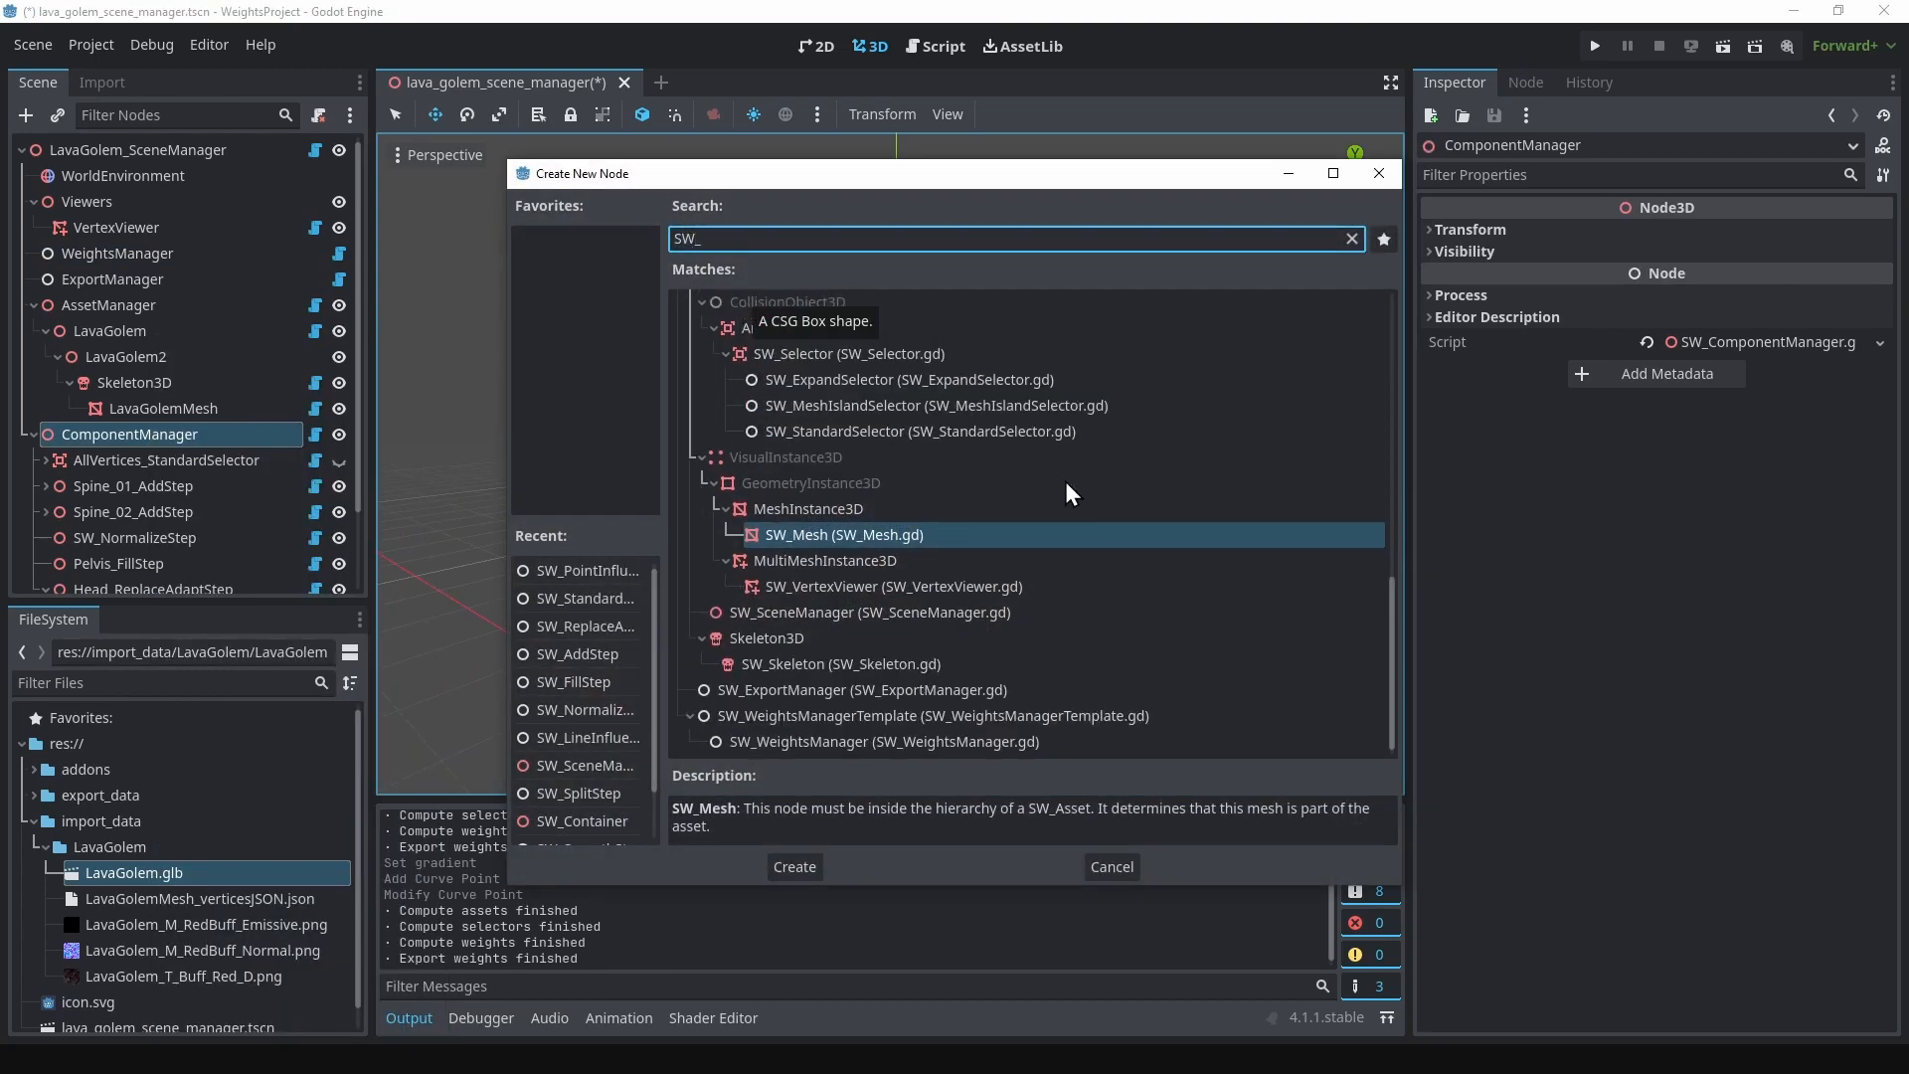
Step: Review the SW_ step descriptions from SW_AdaptMultipleStep to SW_SmoothStep and look through the remaining influence, selector and manager node types
left_click_drag(1393, 652, 1381, 358)
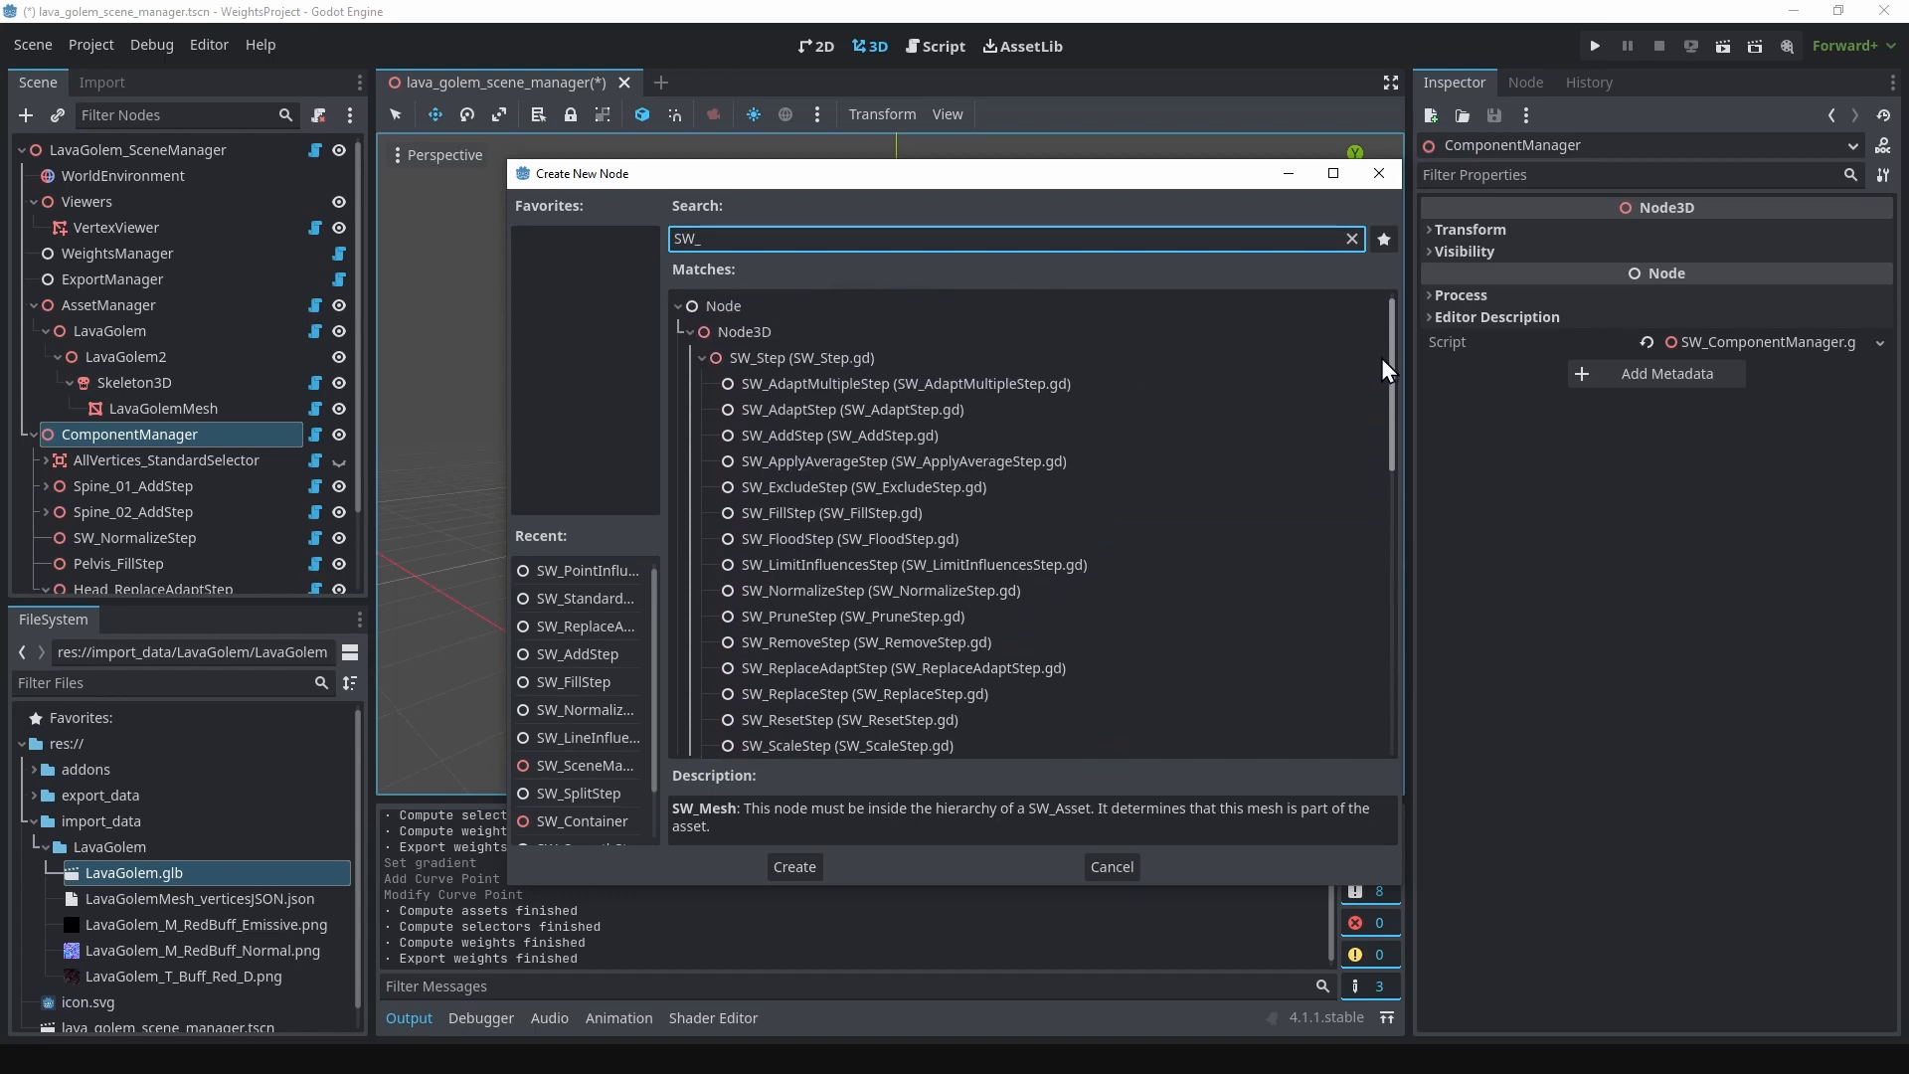
left_click(1129, 360)
left_click(1136, 386)
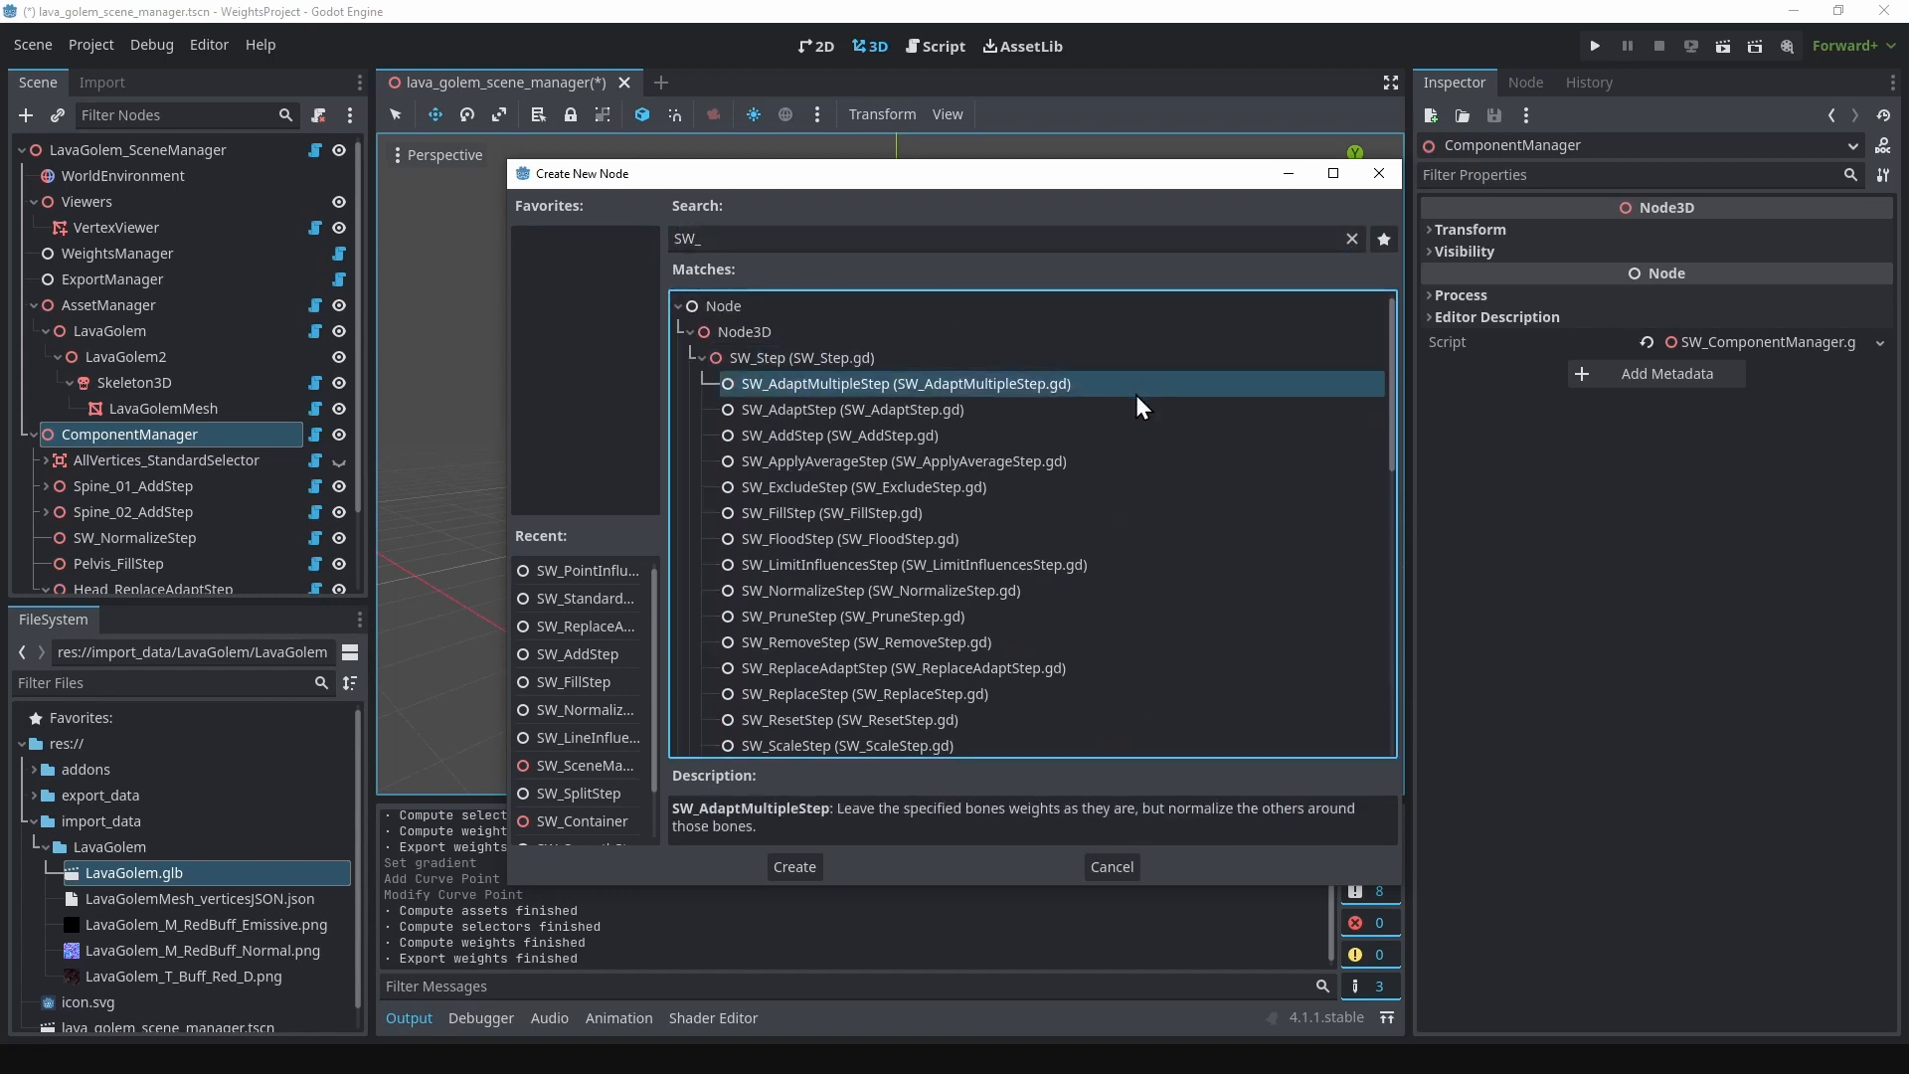
key("Down")
key("Down")
key("Down")
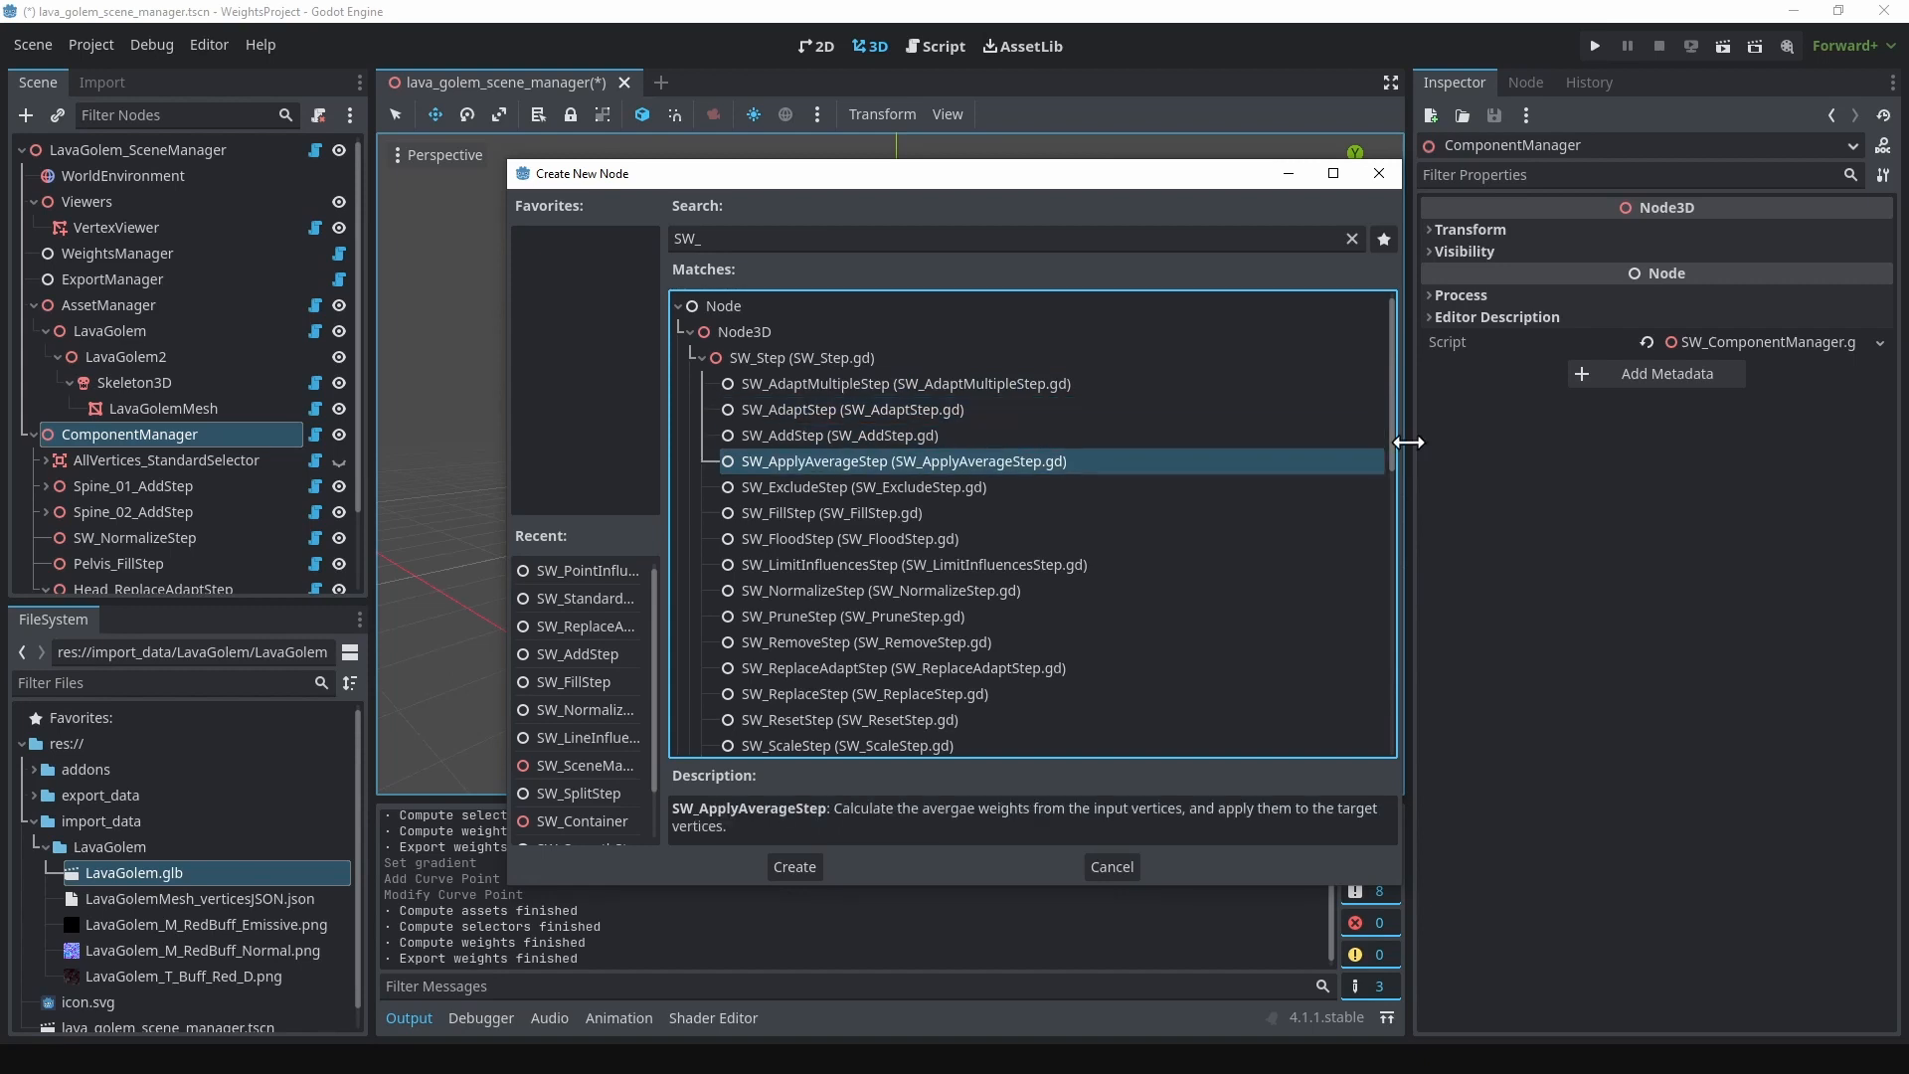
key("Down")
key("Down")
key("Down")
key("Down")
key("Down")
key("Down")
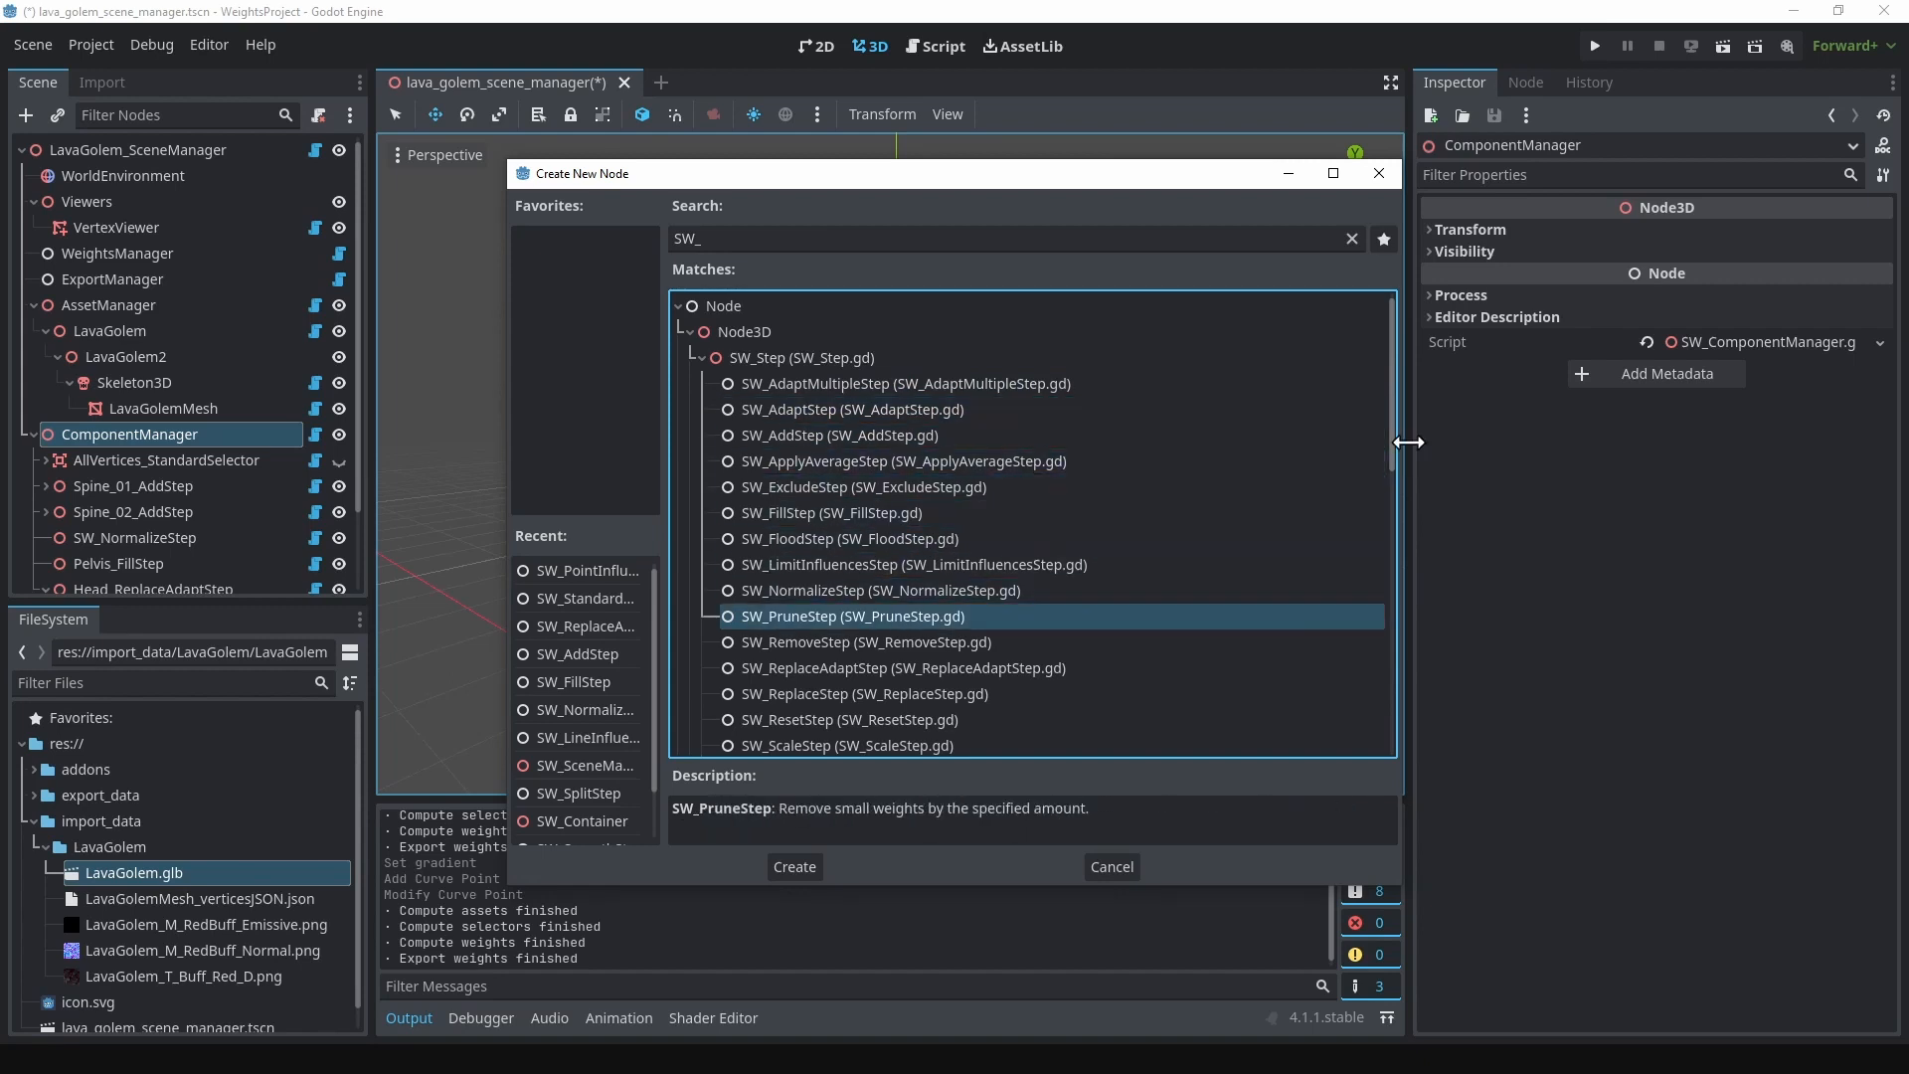
key("Down")
key("Down")
key("Down")
key("Down")
key("Down")
key("Down")
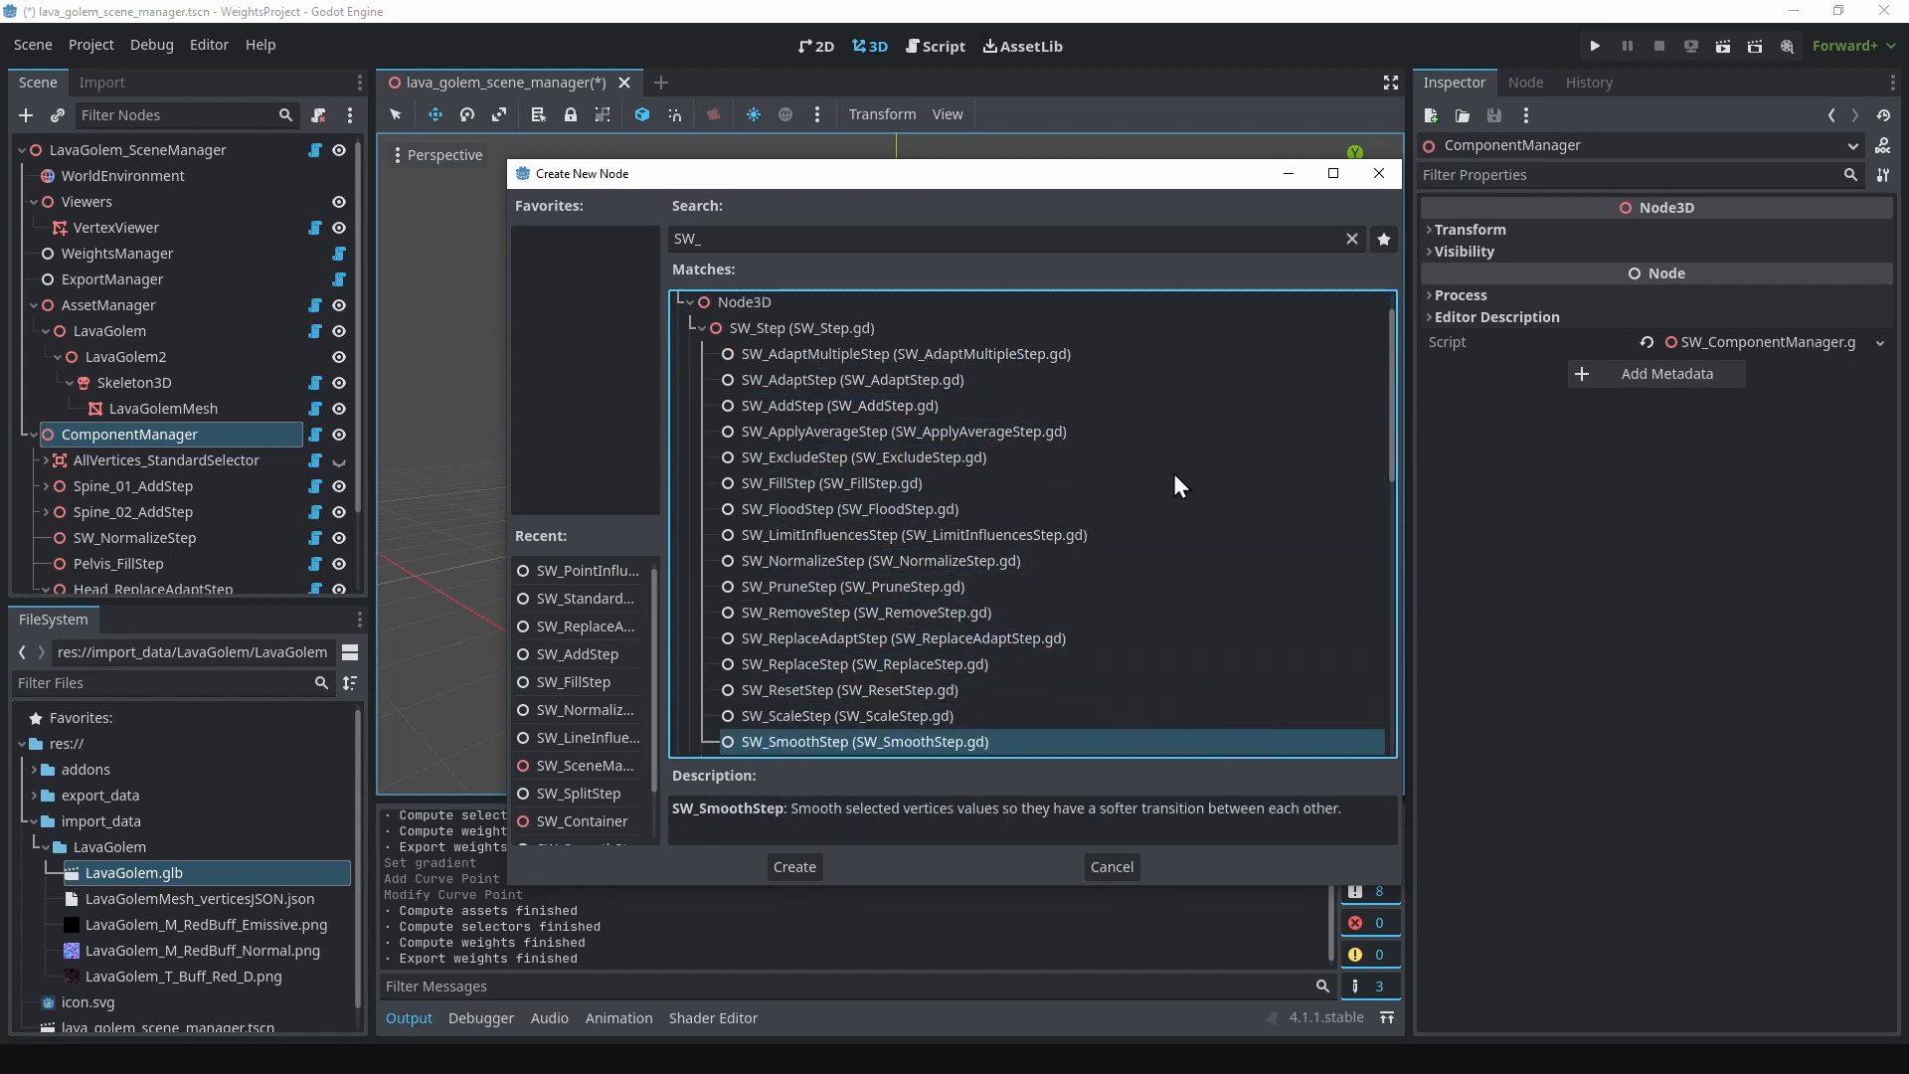
scroll(1173, 474, "down", 8)
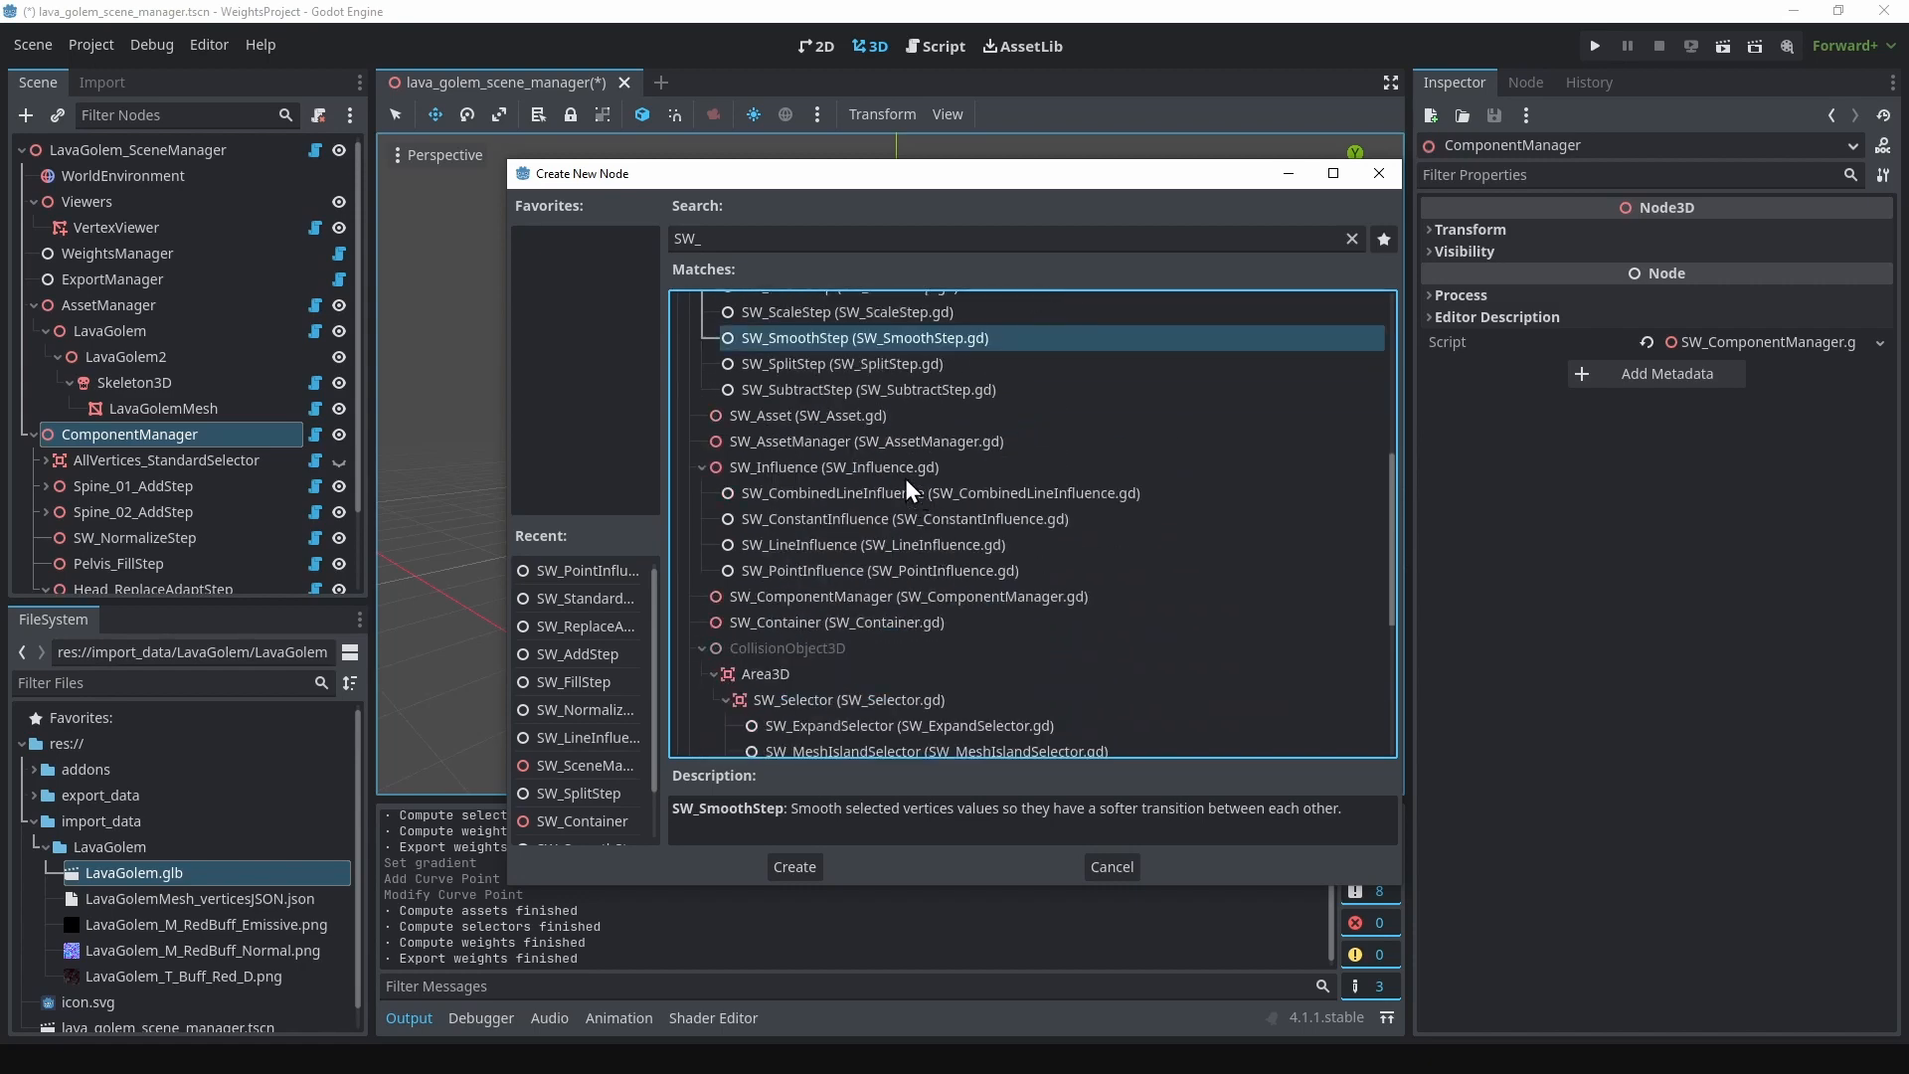
scroll(904, 479, "down", 3)
scroll(888, 549, "down", 1)
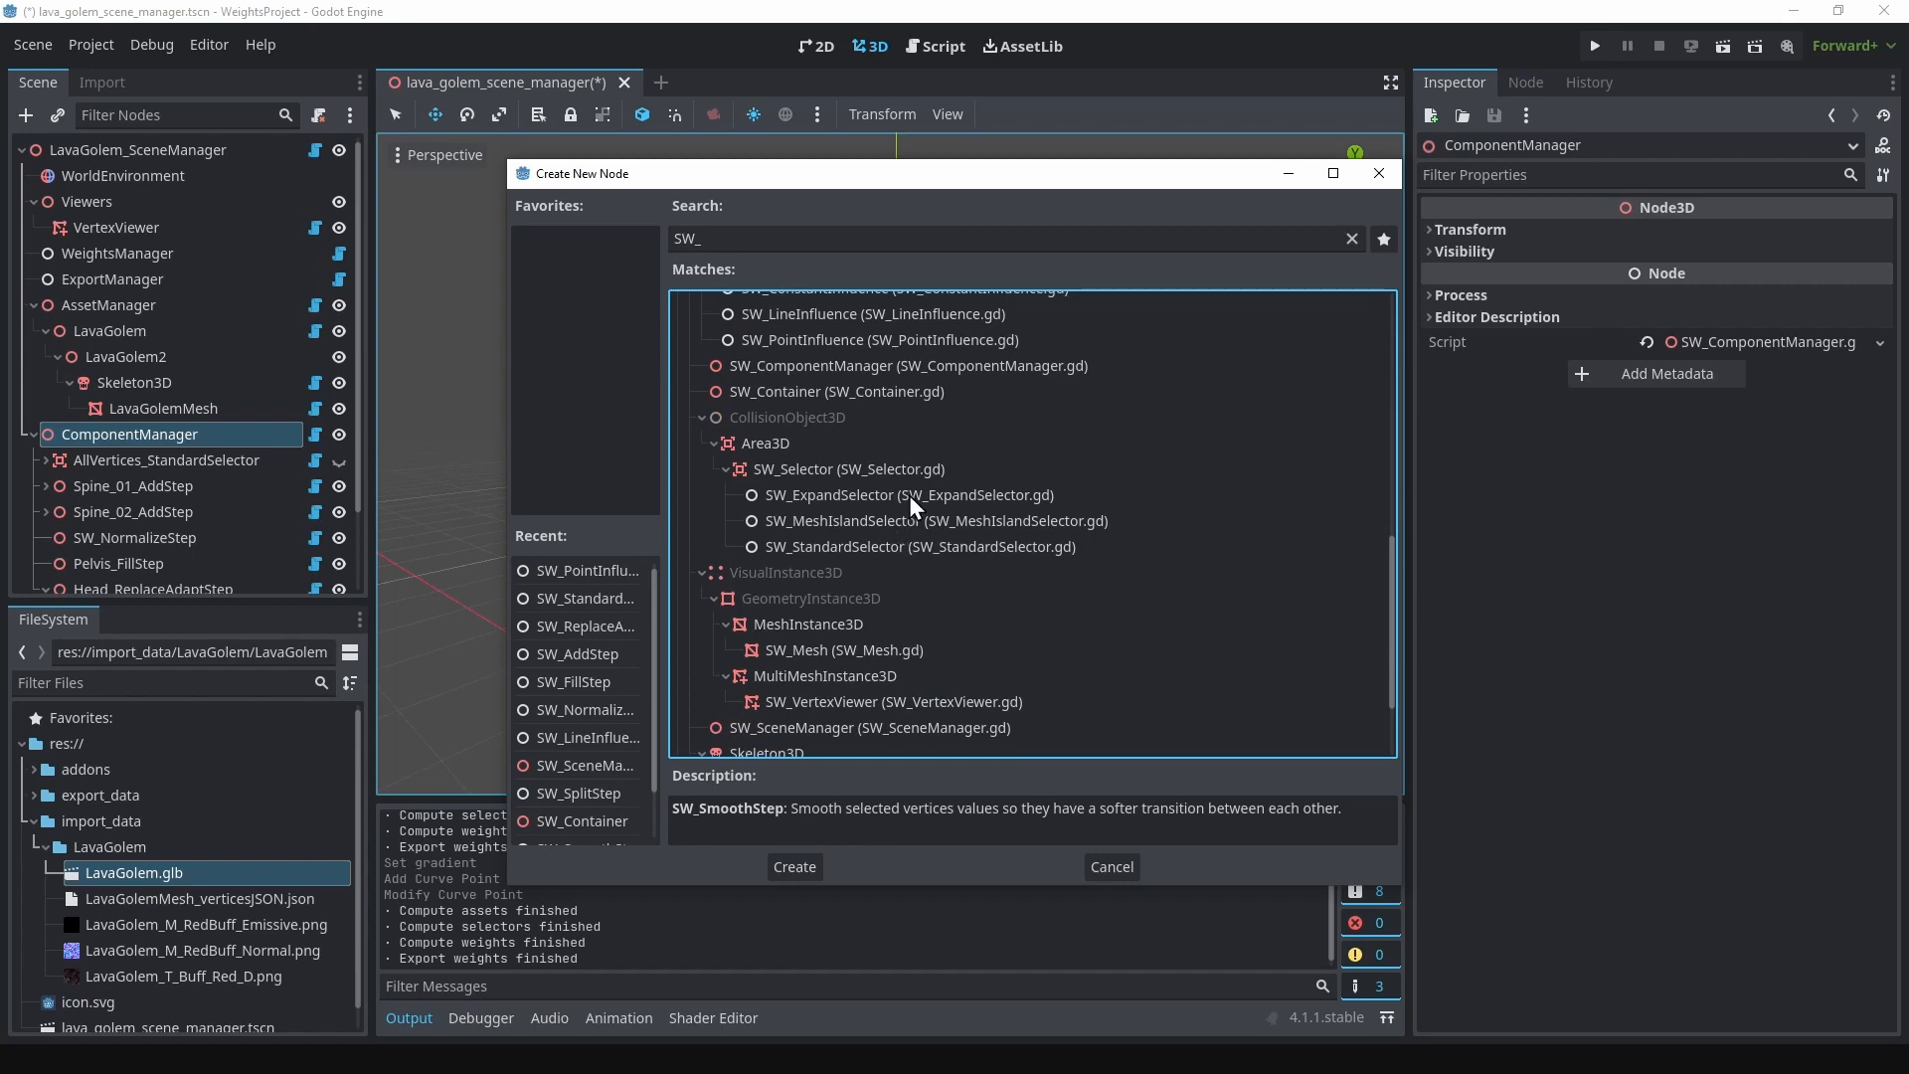
scroll(914, 511, "down", 2)
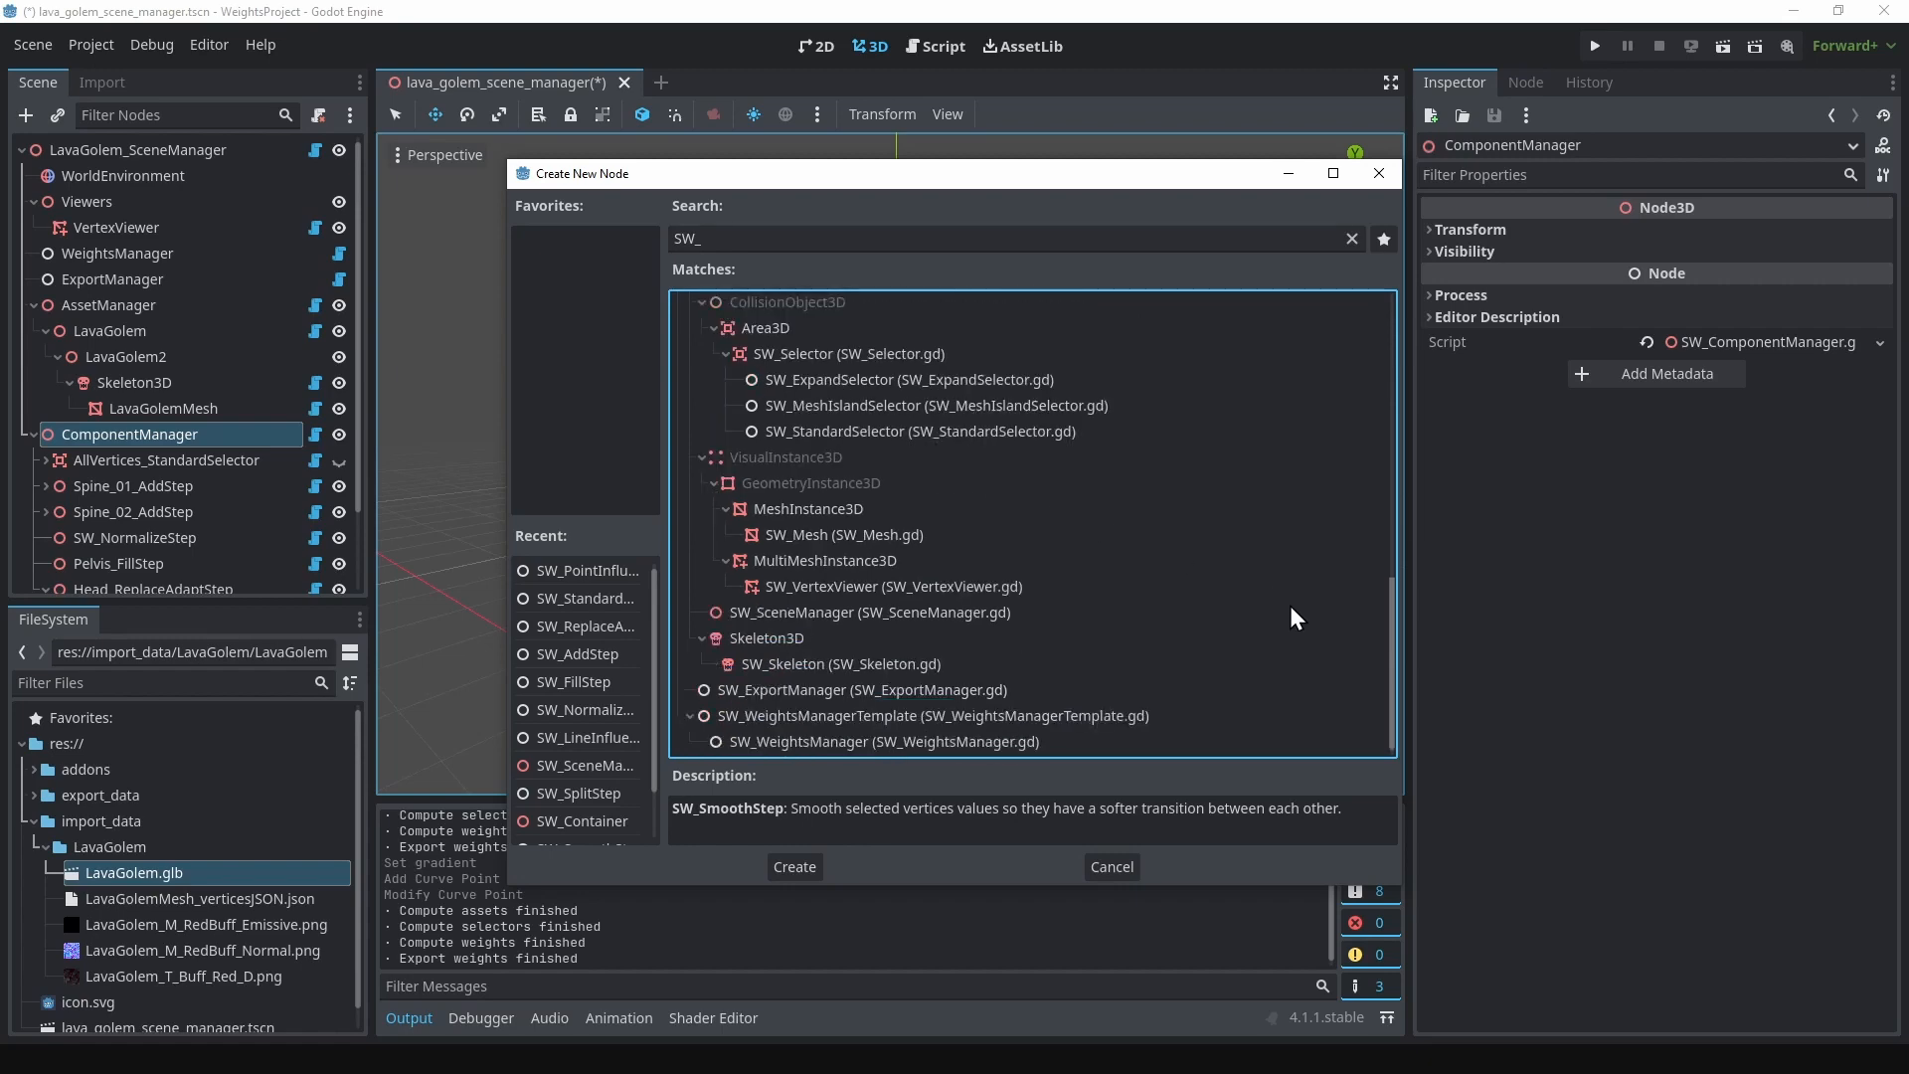